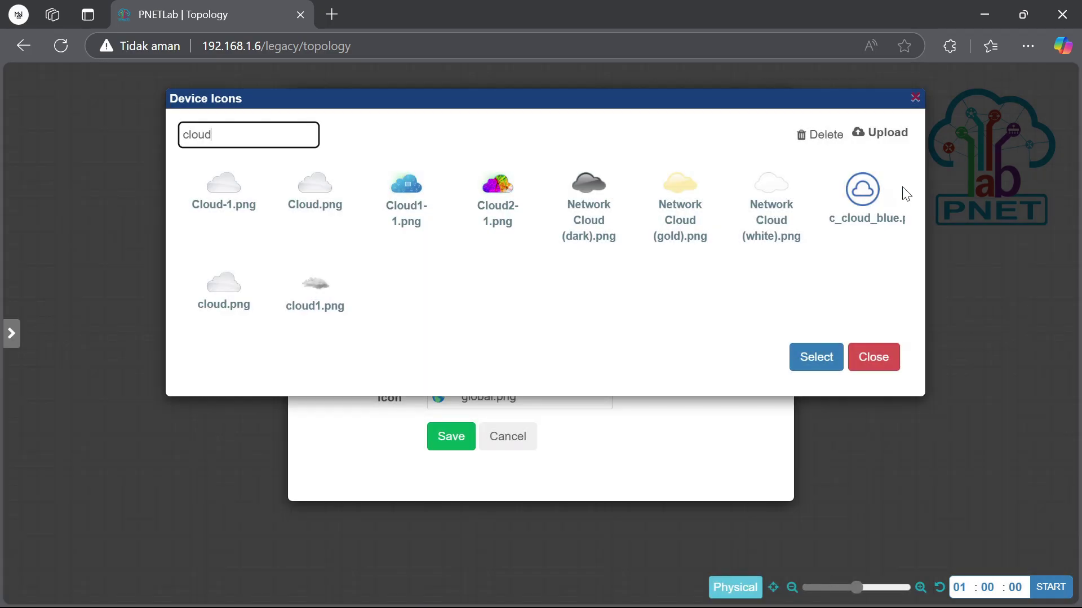
Give the Net cloud network the c_cloud_blue.png icon and save it to the lab
{"action": "left_click", "coordinate": [872, 202]}
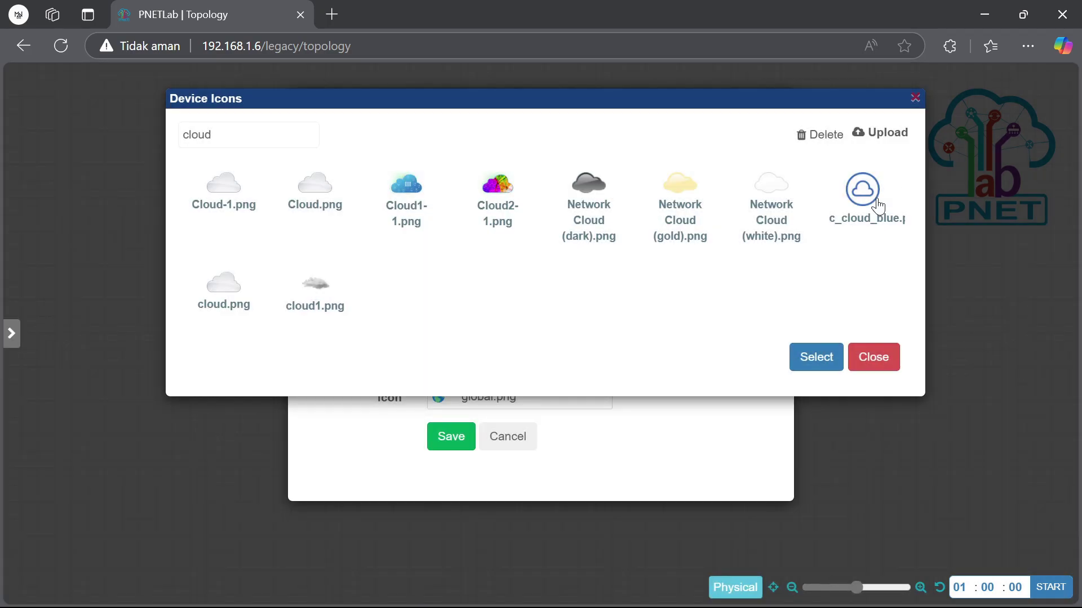
{"action": "left_click", "coordinate": [825, 360]}
{"action": "left_click", "coordinate": [451, 438]}
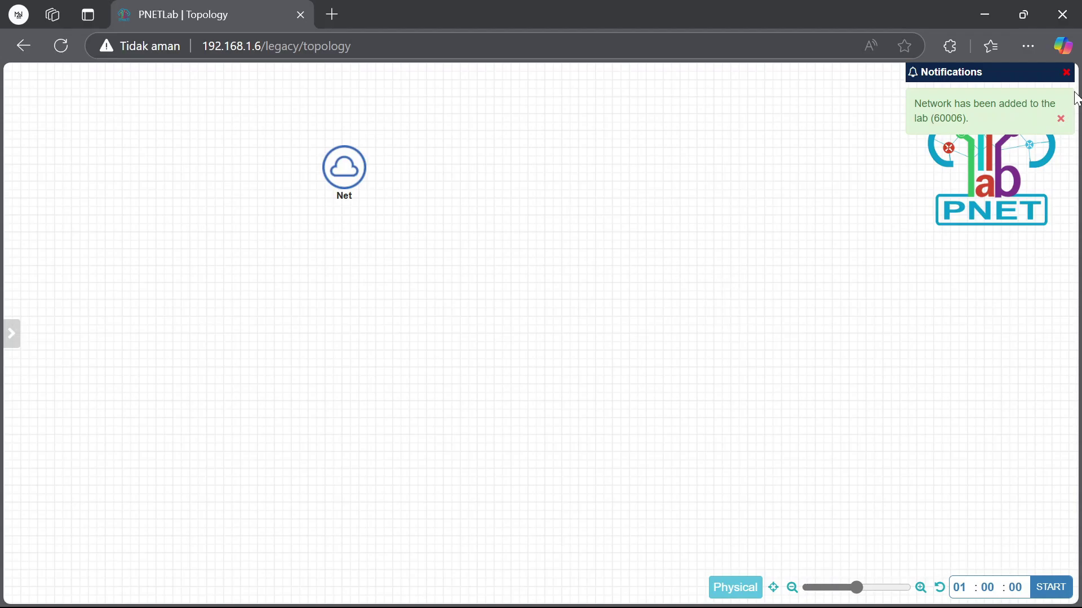
{"action": "left_click", "coordinate": [1068, 71]}
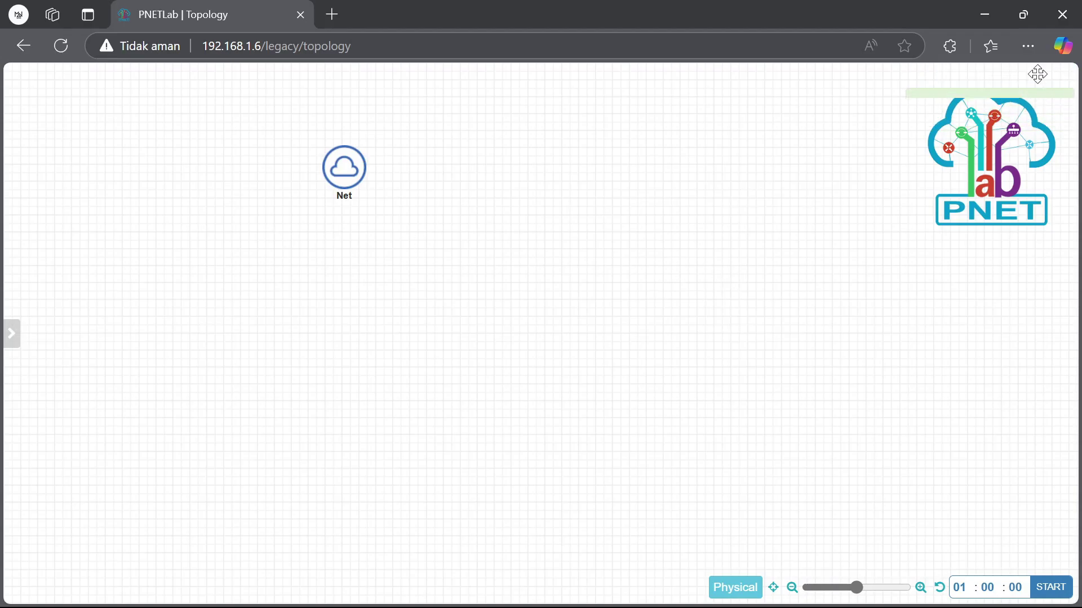
{"action": "right_click", "coordinate": [388, 252]}
Add 3 MikroTik RouterOS nodes on image mikrotik-6.49 instead of 7.13, with Qemu Options cleared
{"action": "left_click", "coordinate": [463, 285]}
{"action": "left_click", "coordinate": [314, 299]}
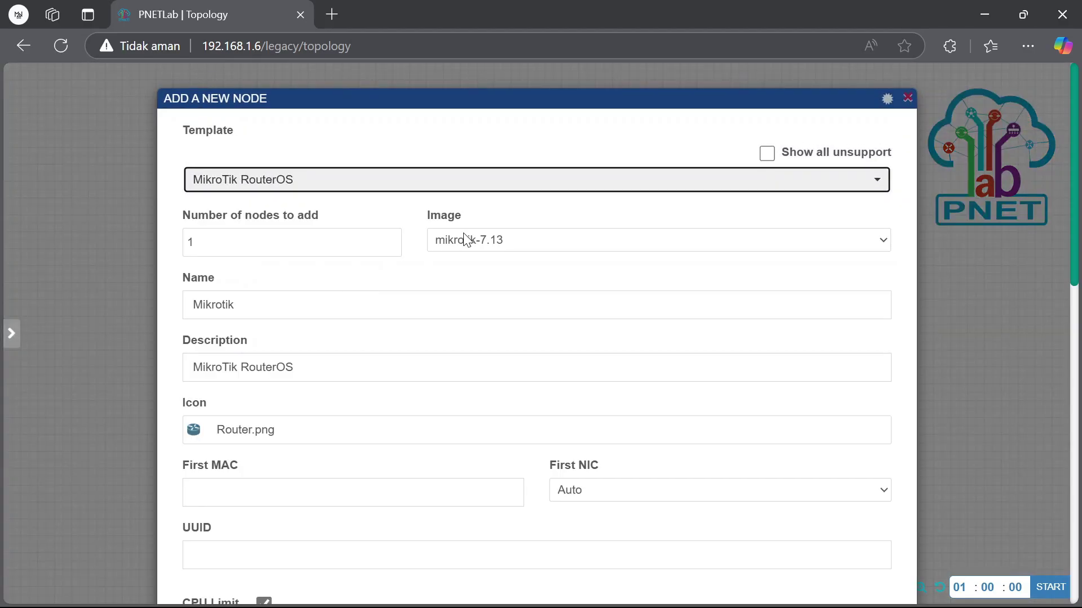
{"action": "left_click", "coordinate": [392, 240]}
{"action": "left_click", "coordinate": [393, 240]}
{"action": "left_click", "coordinate": [539, 241]}
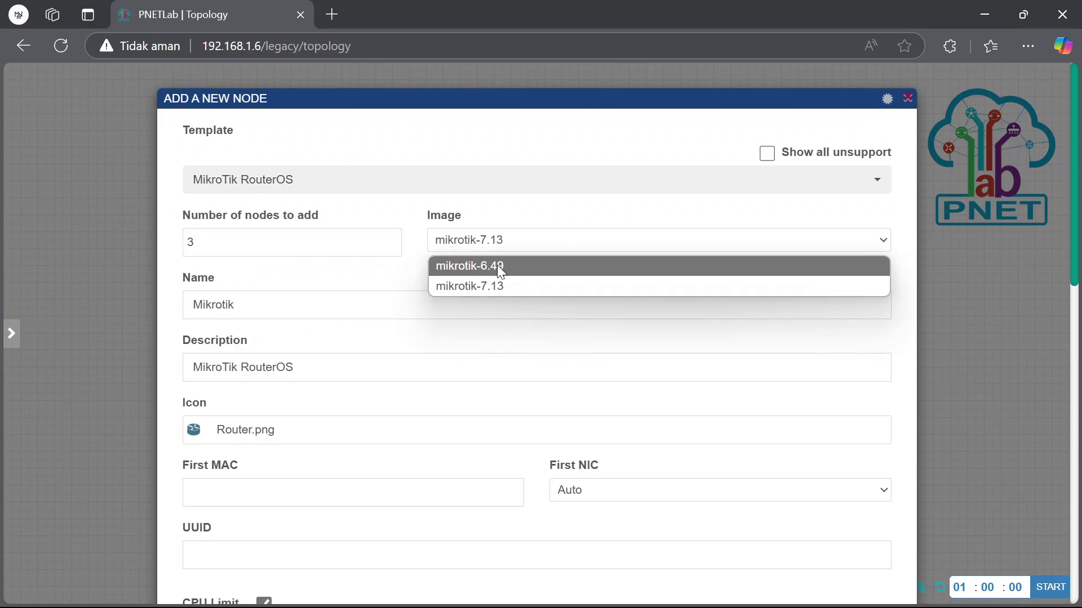
{"action": "left_click", "coordinate": [497, 265]}
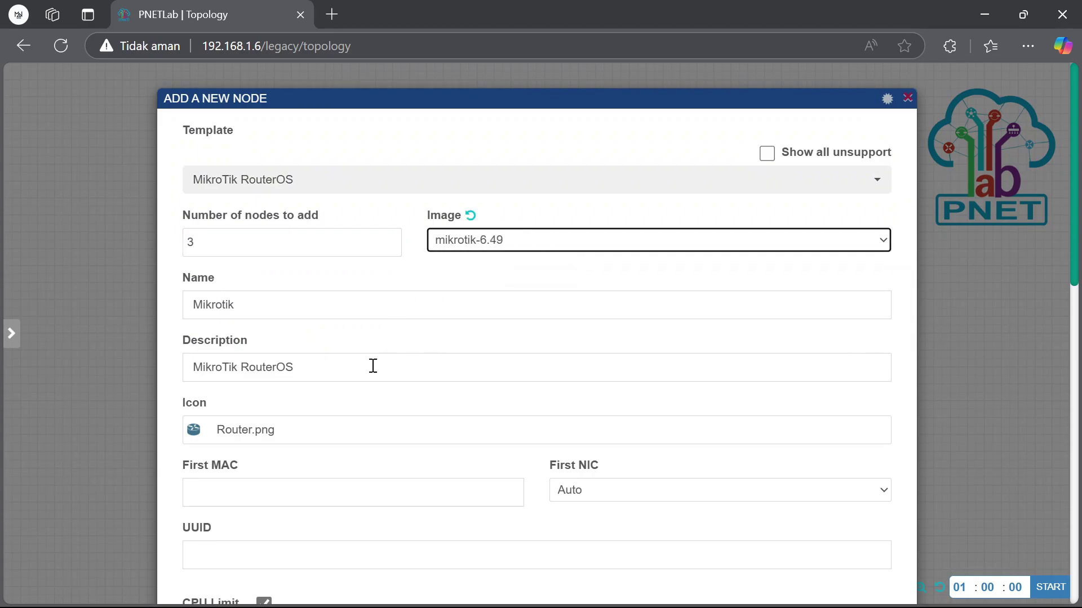
{"action": "scroll", "coordinate": [381, 343], "scroll_direction": "down", "scroll_amount": 10}
{"action": "left_click", "coordinate": [519, 266]}
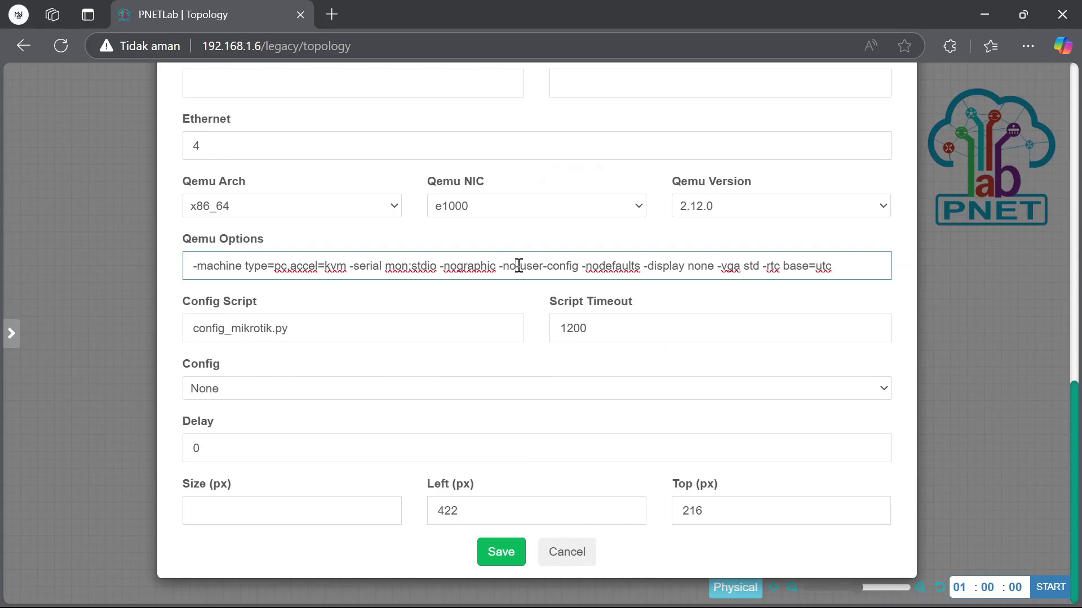
{"action": "key", "text": "ctrl+a"}
{"action": "key", "text": "BackSpace"}
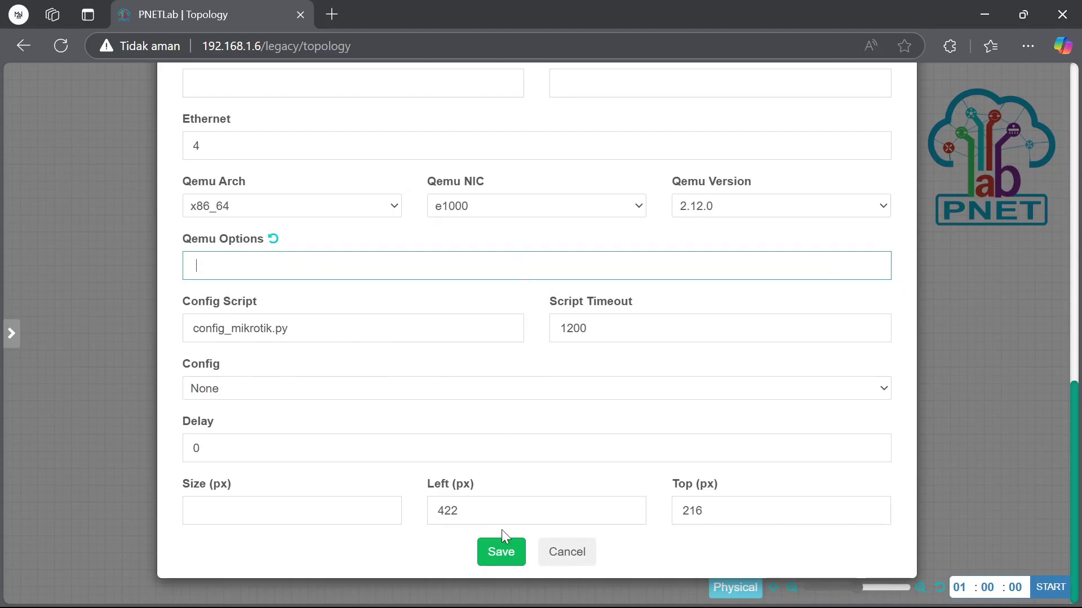
{"action": "left_click", "coordinate": [503, 548]}
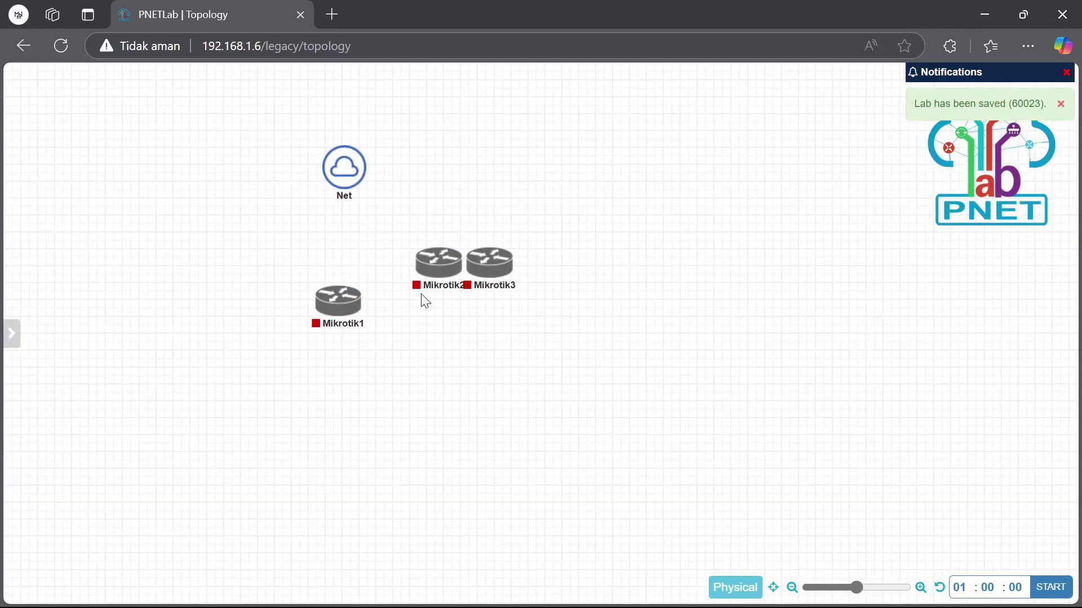
Arrange the routers and link the Net cloud to Mikrotik1 eth1
{"action": "left_click_drag", "start_coordinate": [438, 290], "coordinate": [442, 375]}
{"action": "left_click_drag", "start_coordinate": [501, 280], "coordinate": [581, 207]}
{"action": "left_click_drag", "start_coordinate": [327, 326], "coordinate": [344, 275]}
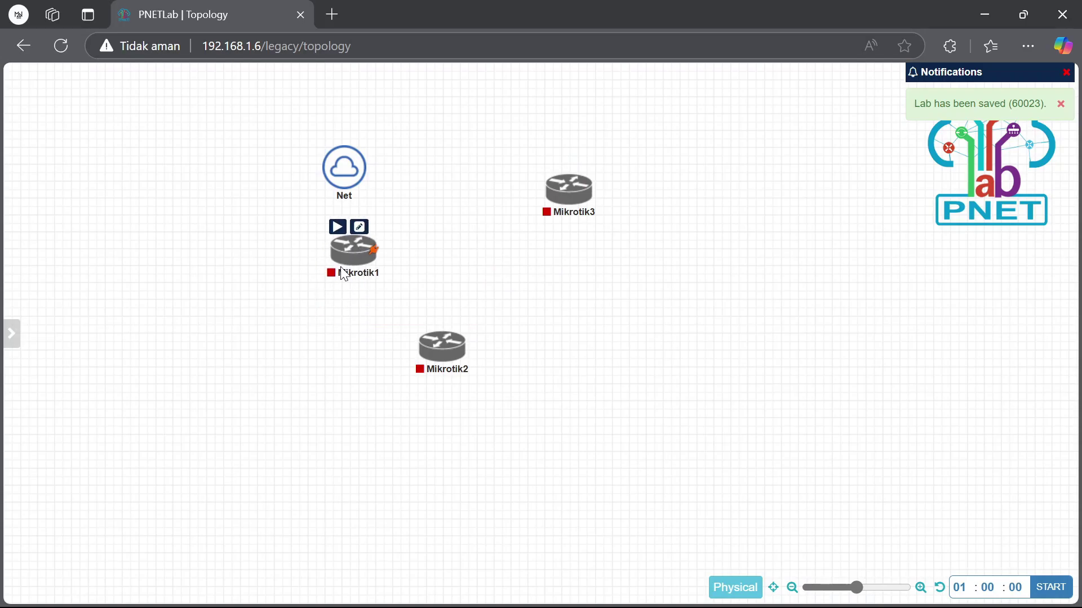
{"action": "left_click_drag", "start_coordinate": [364, 160], "coordinate": [352, 250]}
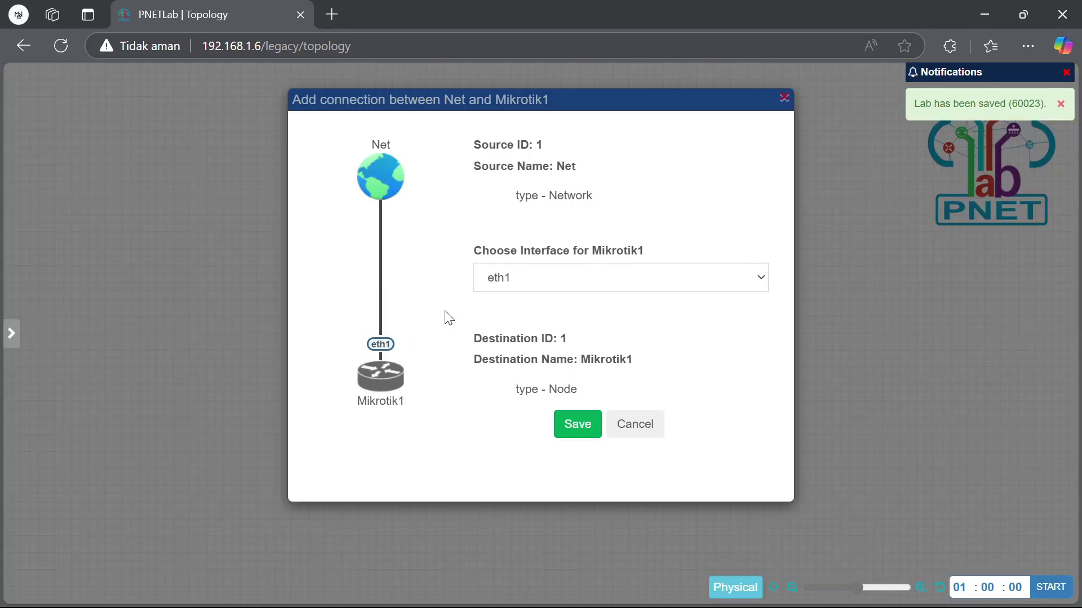
{"action": "left_click", "coordinate": [573, 427]}
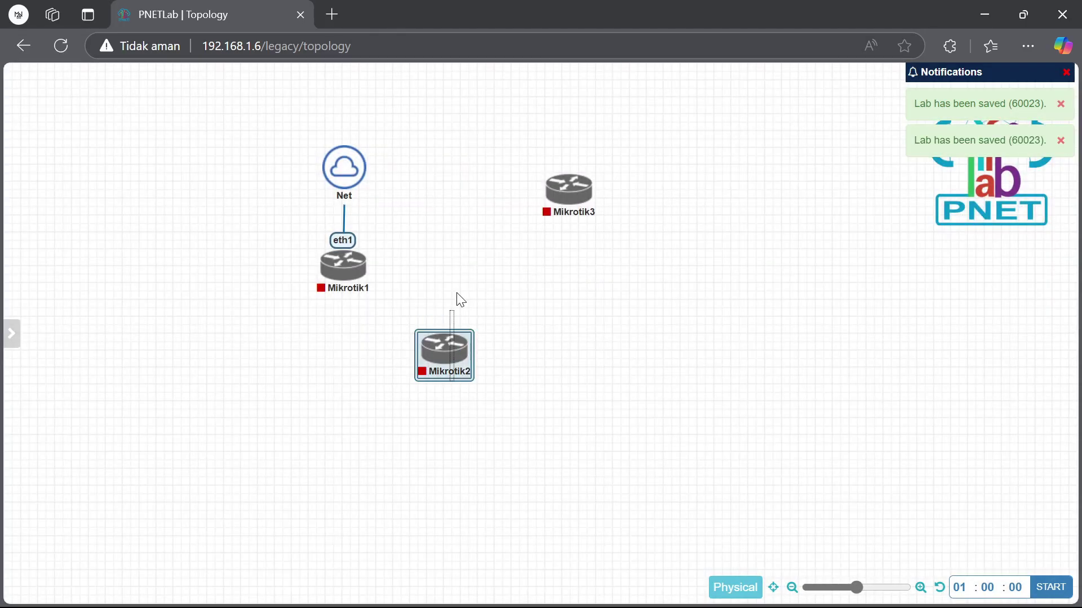
Link the Net cloud to Mikrotik2 eth1
{"action": "left_click_drag", "start_coordinate": [429, 372], "coordinate": [471, 194]}
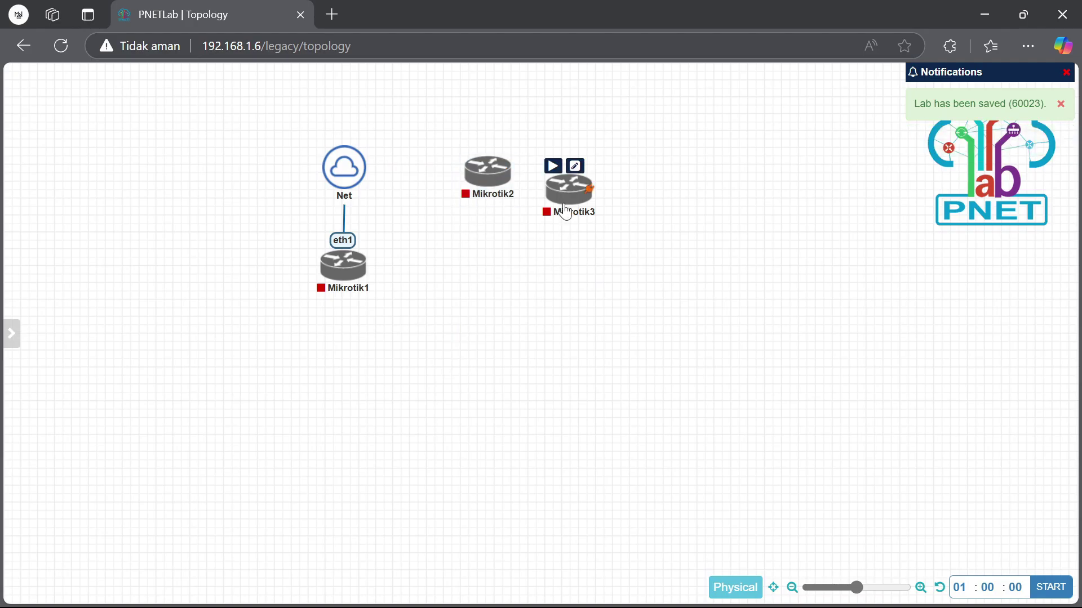
{"action": "left_click_drag", "start_coordinate": [556, 210], "coordinate": [569, 341]}
{"action": "left_click_drag", "start_coordinate": [365, 159], "coordinate": [488, 171]}
{"action": "left_click", "coordinate": [565, 434]}
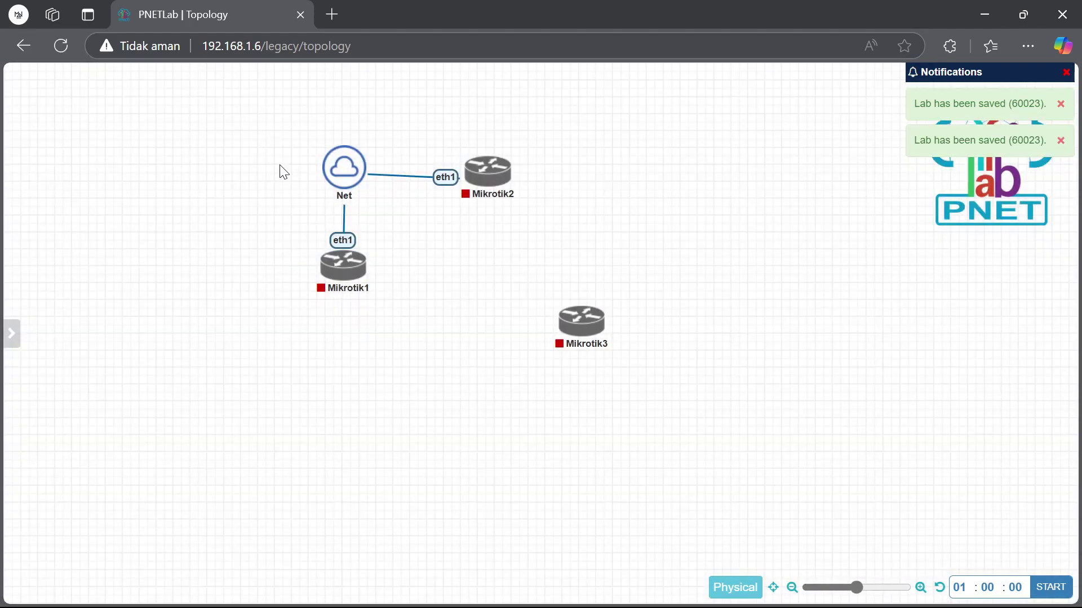
Vertically align Net and Mikrotik1
{"action": "right_click", "coordinate": [344, 189]}
{"action": "left_click", "coordinate": [430, 261]}
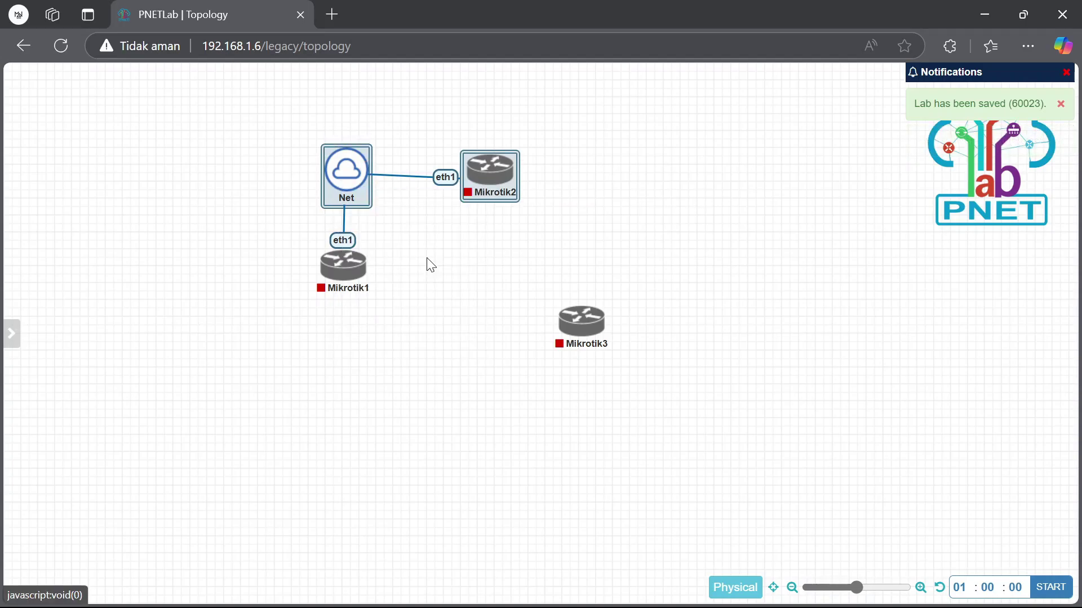
{"action": "left_click", "coordinate": [284, 111]}
{"action": "left_click_drag", "start_coordinate": [292, 115], "coordinate": [366, 295]}
{"action": "right_click", "coordinate": [353, 184]}
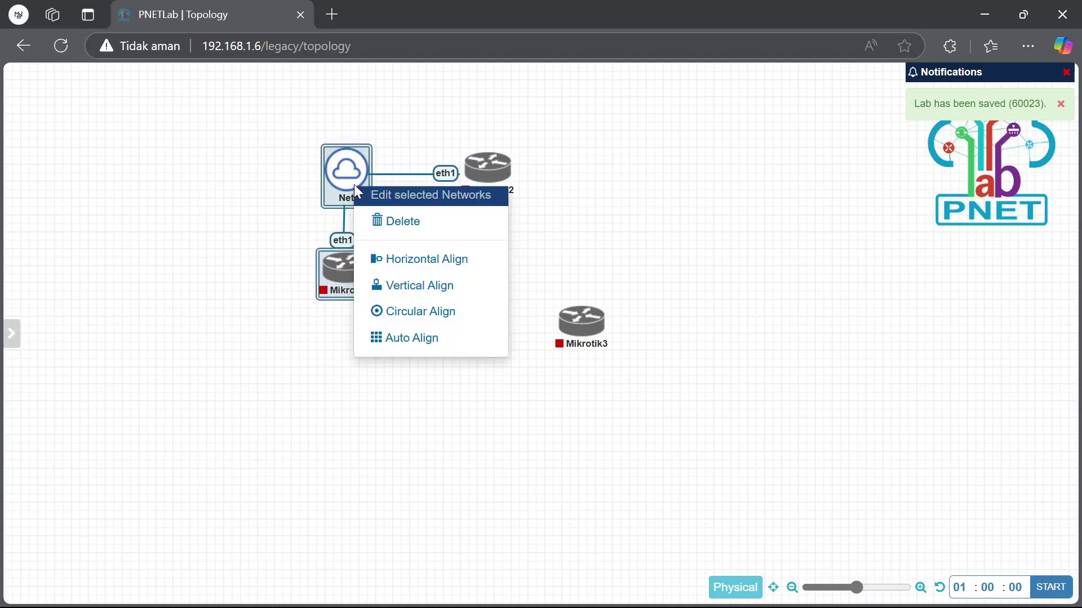
{"action": "left_click", "coordinate": [391, 288]}
{"action": "left_click", "coordinate": [209, 212]}
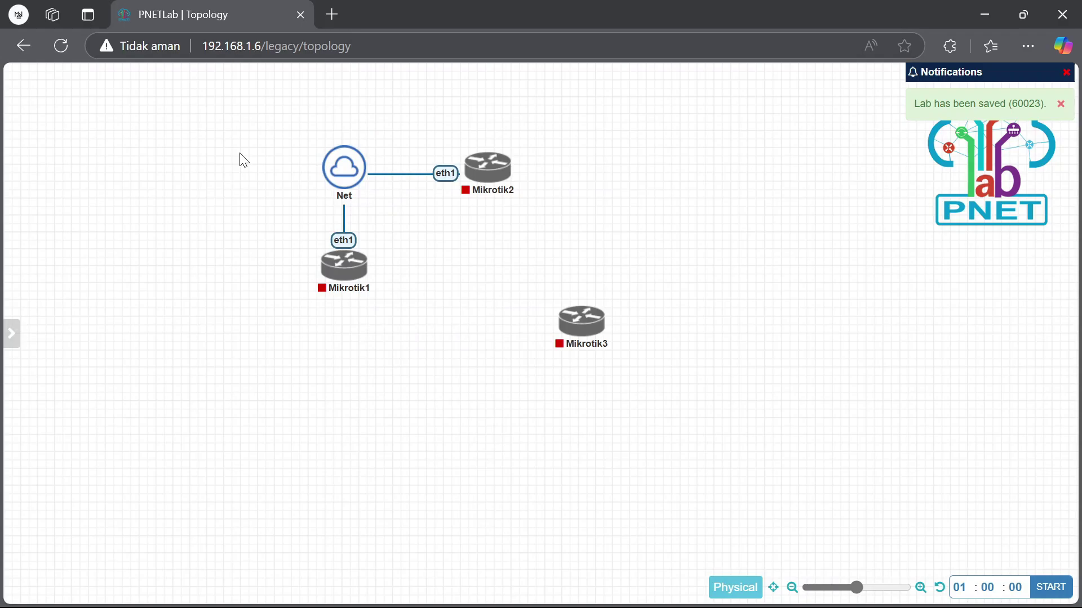
Horizontally align Net and Mikrotik2, then start a link from Mikrotik1 to Mikrotik3
{"action": "left_click_drag", "start_coordinate": [243, 160], "coordinate": [501, 182]}
{"action": "right_click", "coordinate": [337, 190]}
{"action": "left_click", "coordinate": [417, 261]}
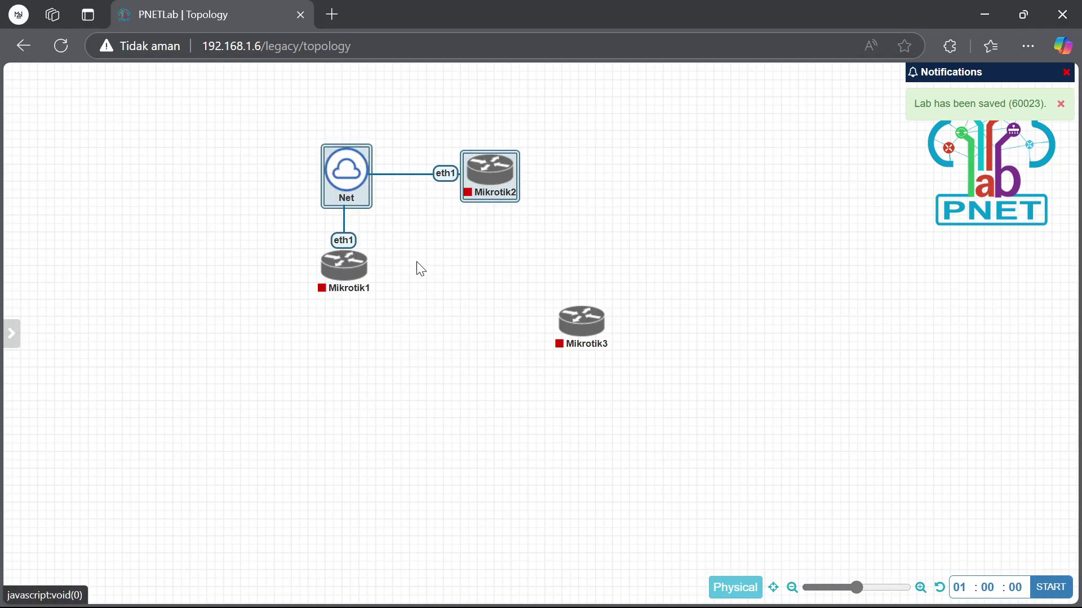
{"action": "left_click", "coordinate": [618, 235]}
{"action": "left_click_drag", "start_coordinate": [592, 333], "coordinate": [508, 319]}
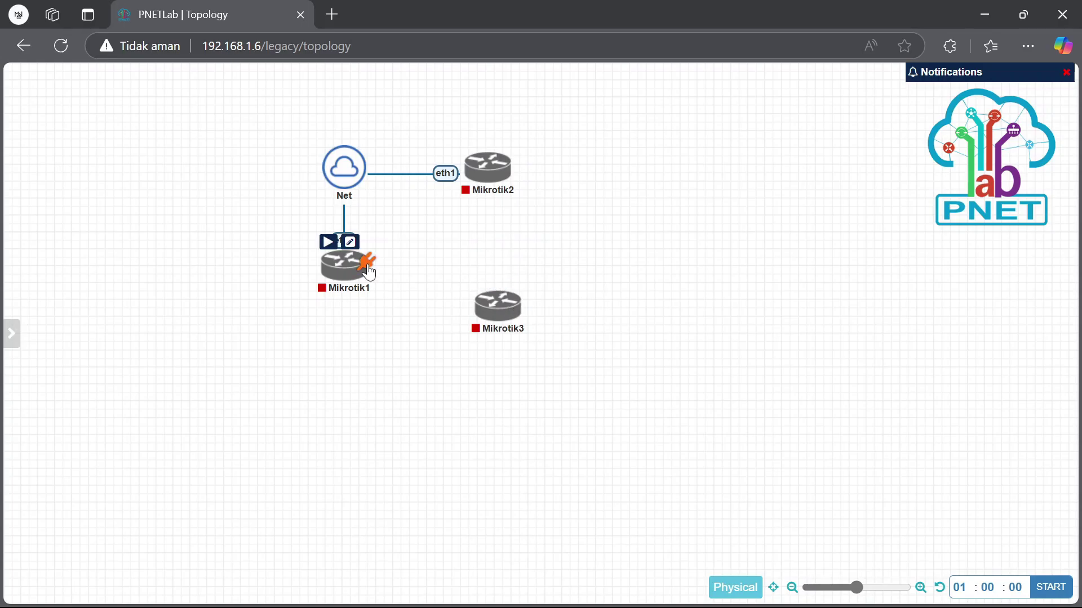
{"action": "left_click_drag", "start_coordinate": [369, 273], "coordinate": [507, 307]}
Save the Mikrotik1 eth2 to Mikrotik3 eth1 link and horizontally align Net with Mikrotik2
{"action": "left_click", "coordinate": [577, 512]}
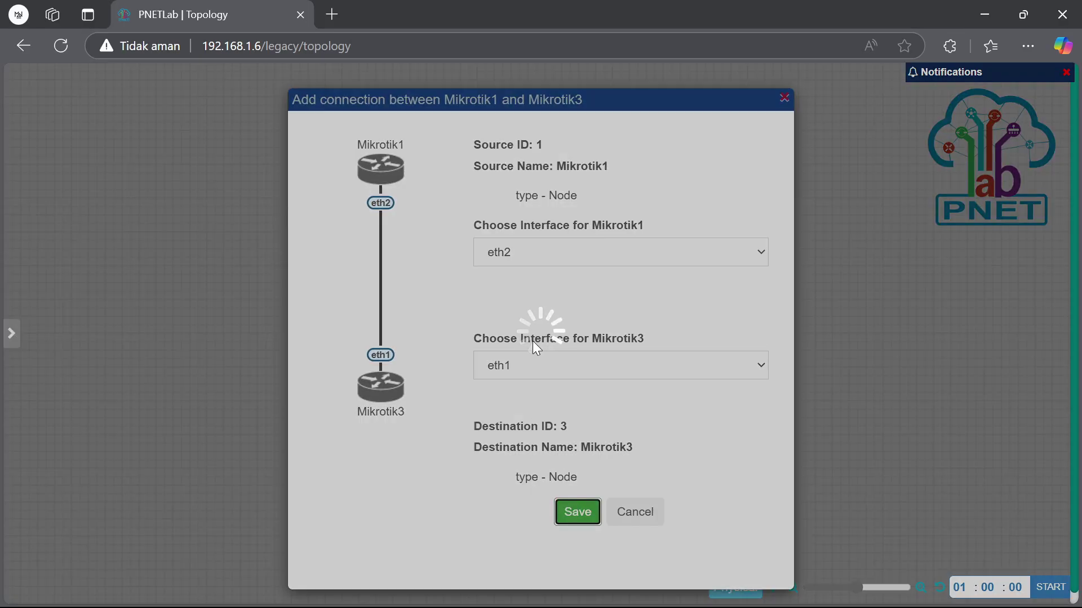
{"action": "mouse_move", "coordinate": [509, 163]}
{"action": "left_mouse_down"}
{"action": "mouse_move", "coordinate": [500, 258]}
{"action": "mouse_move", "coordinate": [525, 159]}
{"action": "left_mouse_up"}
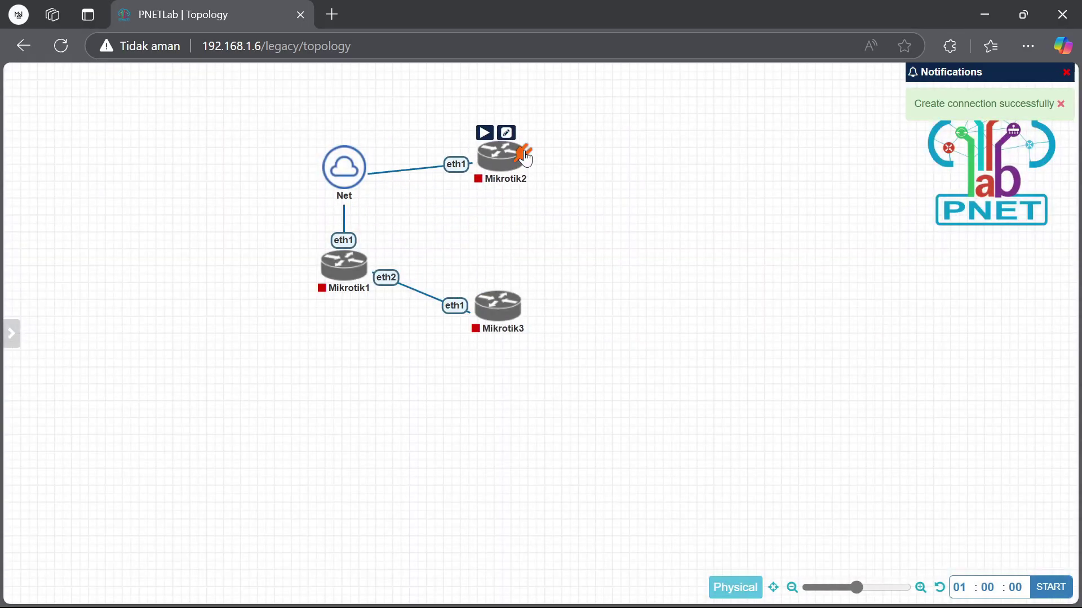
{"action": "left_click_drag", "start_coordinate": [285, 187], "coordinate": [557, 174]}
{"action": "right_click", "coordinate": [357, 178]}
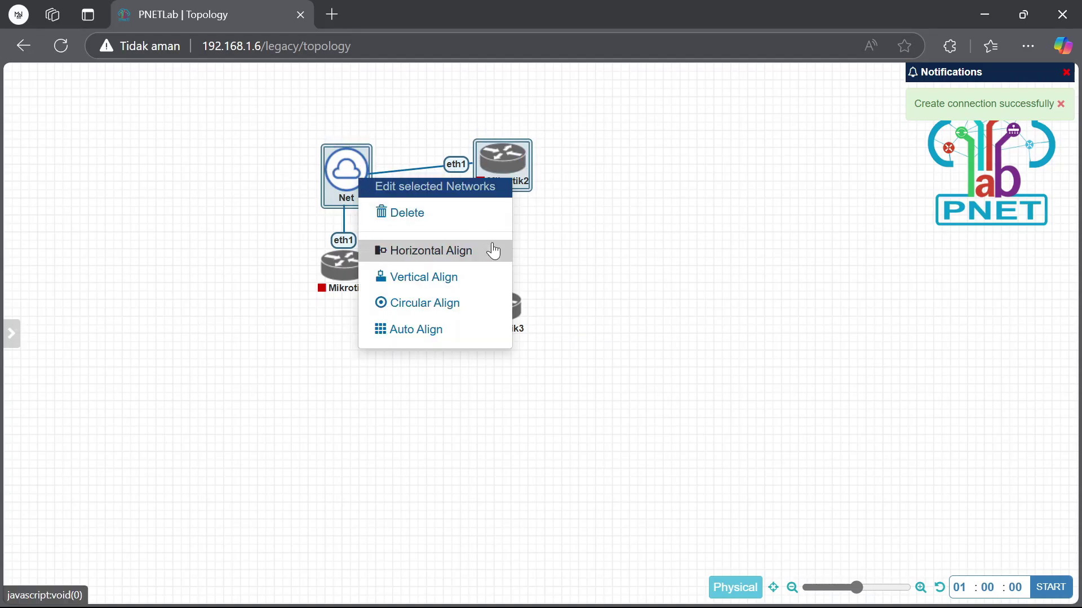
{"action": "left_click", "coordinate": [494, 250]}
{"action": "left_click", "coordinate": [567, 181]}
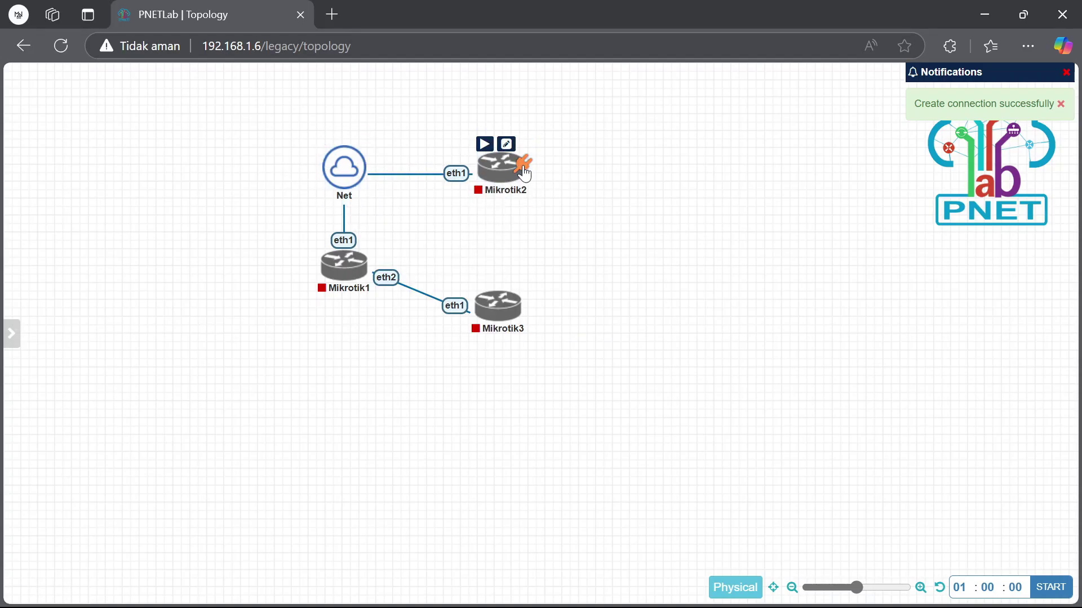
Link Mikrotik2 eth2 to Mikrotik3 eth2, then select all four nodes
{"action": "left_click_drag", "start_coordinate": [524, 174], "coordinate": [500, 306]}
{"action": "left_click", "coordinate": [570, 520]}
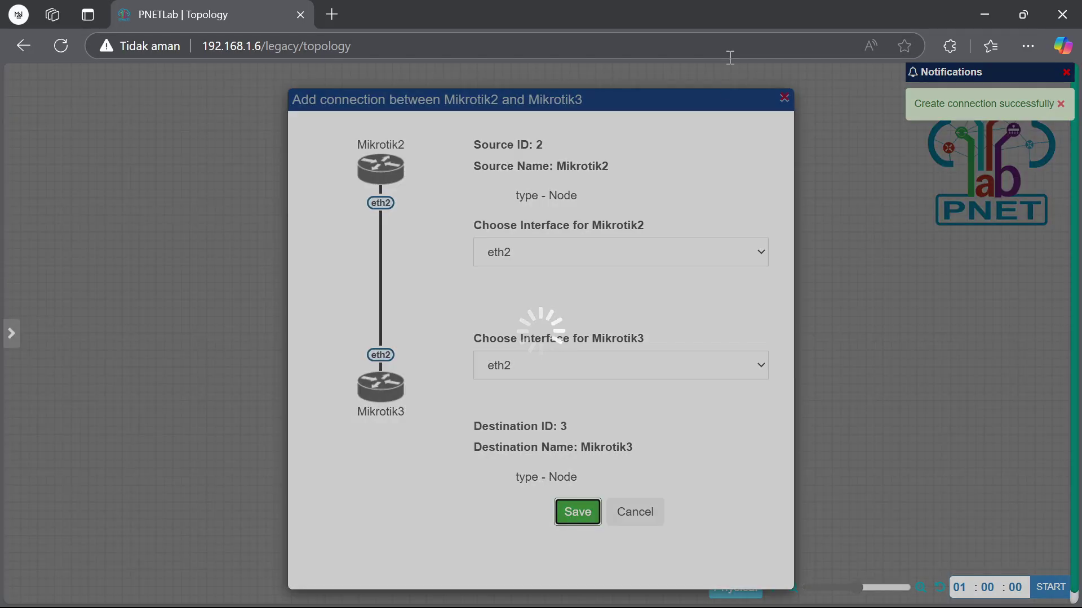
{"action": "left_click_drag", "start_coordinate": [538, 322], "coordinate": [544, 328]}
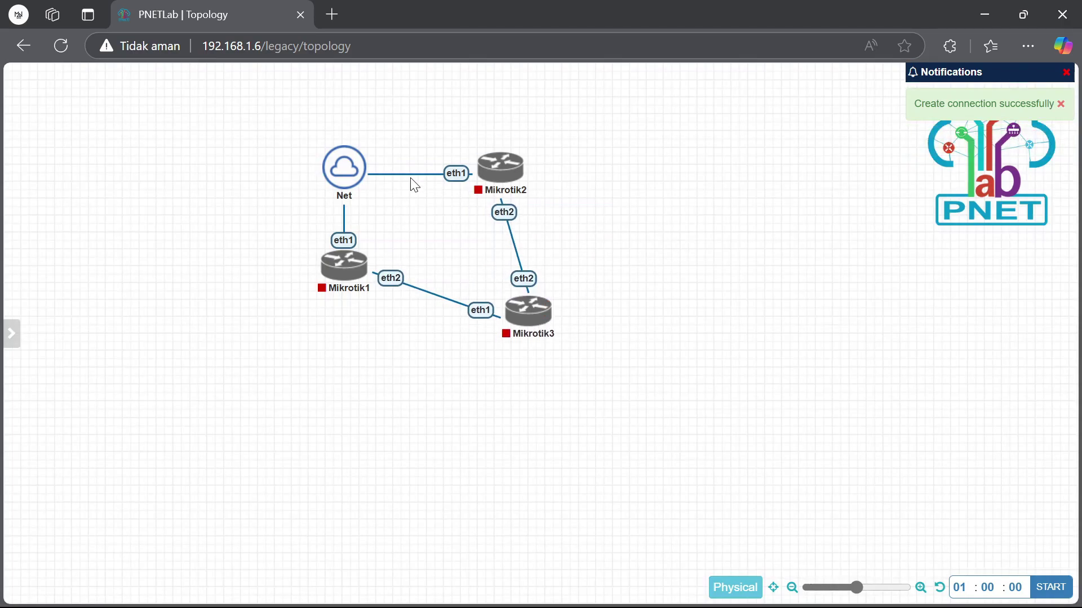
{"action": "left_click_drag", "start_coordinate": [225, 231], "coordinate": [377, 301]}
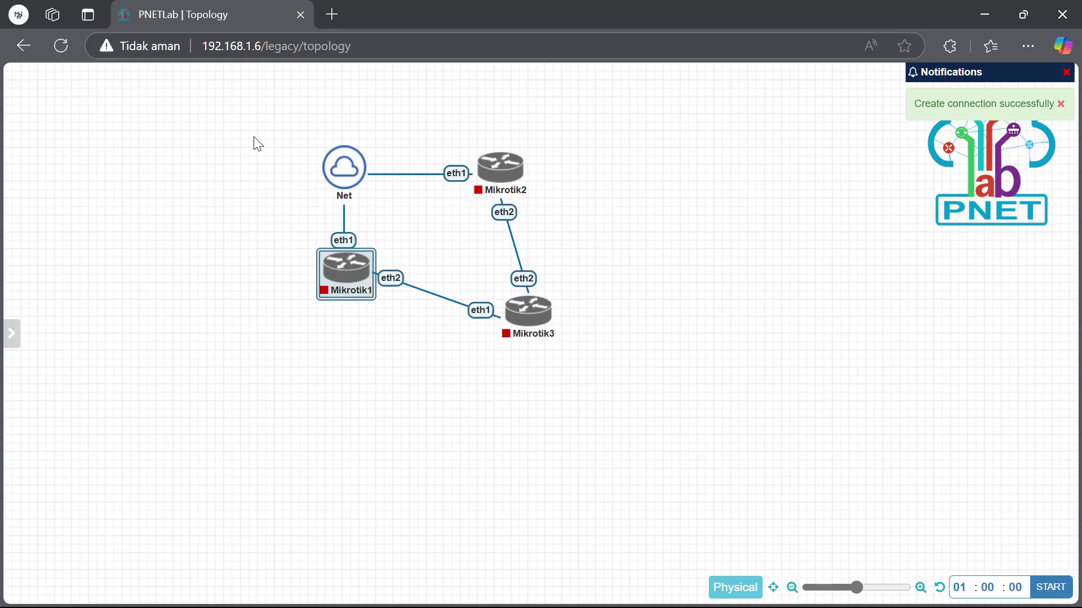
{"action": "left_click_drag", "start_coordinate": [257, 144], "coordinate": [667, 409]}
Start the selected MikroTik routers, then add 2 Virtual PC (VPCS) nodes, VPC4 and VPC5
{"action": "right_click", "coordinate": [496, 147]}
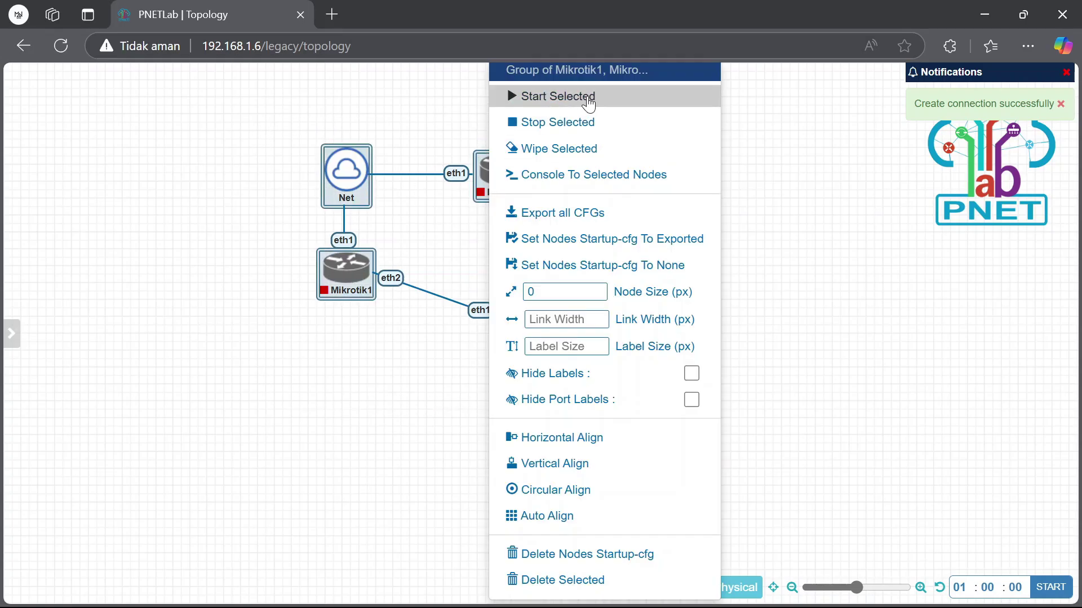
{"action": "left_click", "coordinate": [588, 99]}
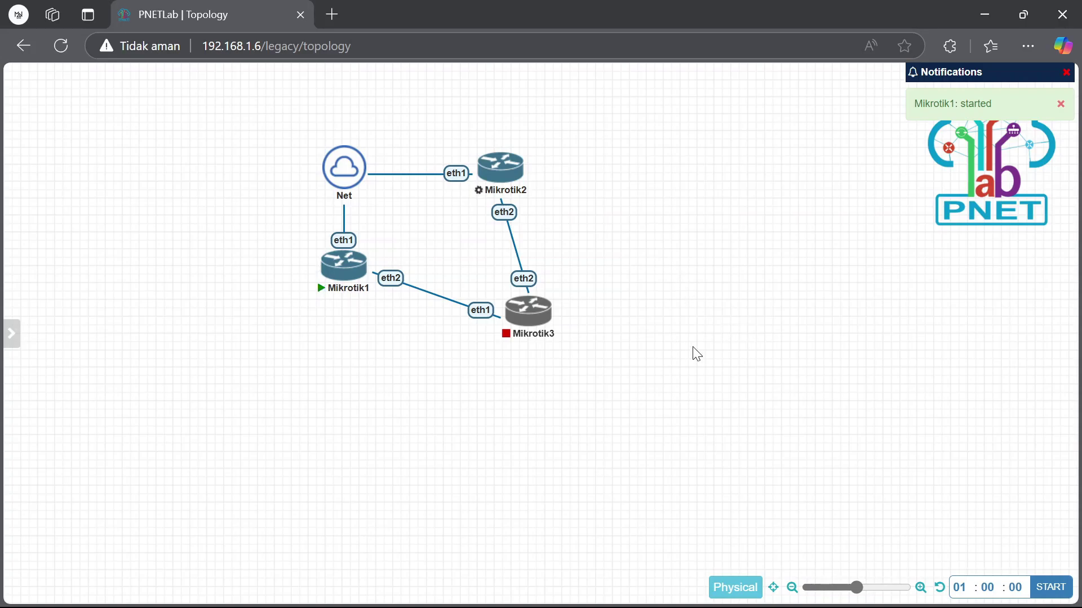
{"action": "right_click", "coordinate": [733, 310]}
{"action": "left_click", "coordinate": [766, 348]}
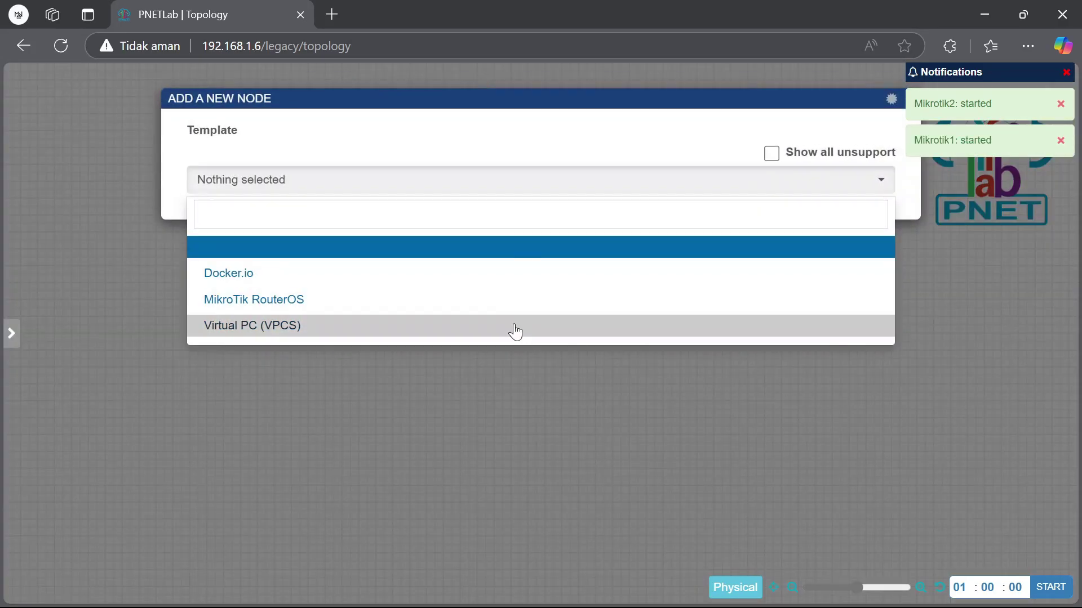
{"action": "left_click", "coordinate": [512, 328]}
{"action": "left_click", "coordinate": [393, 239]}
{"action": "scroll", "coordinate": [466, 374], "scroll_direction": "down", "scroll_amount": 6}
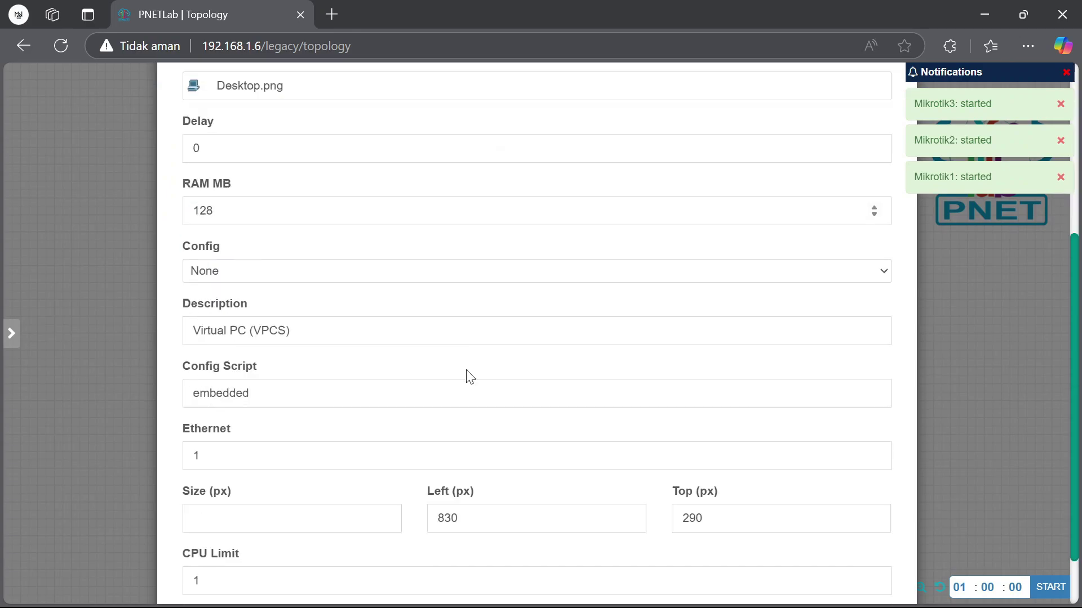
{"action": "left_click", "coordinate": [514, 549]}
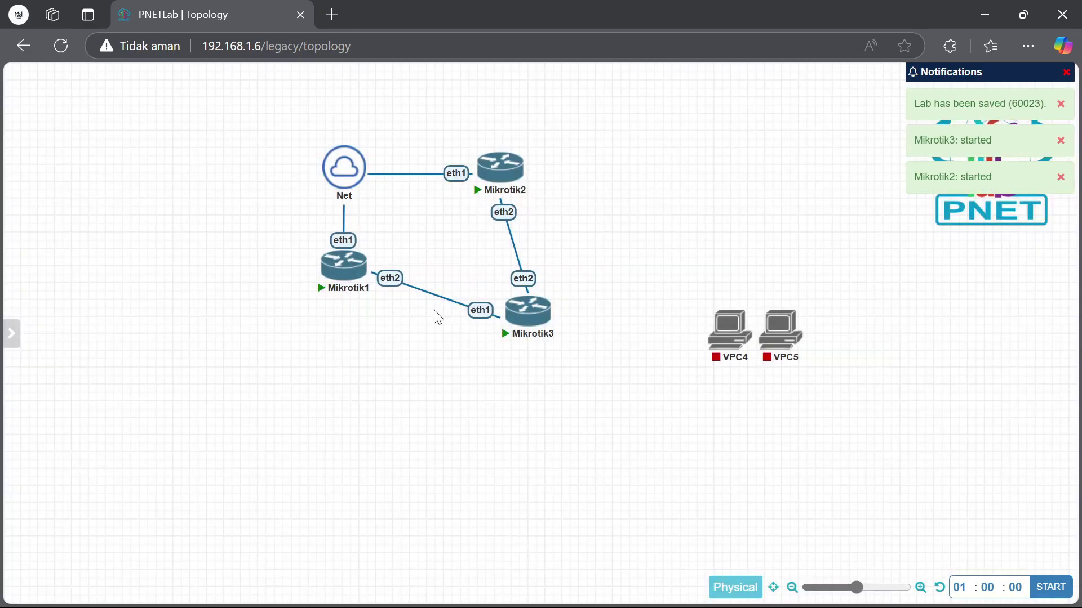
Rename router Mikrotik1 to ISP-1
{"action": "left_click", "coordinate": [348, 245]}
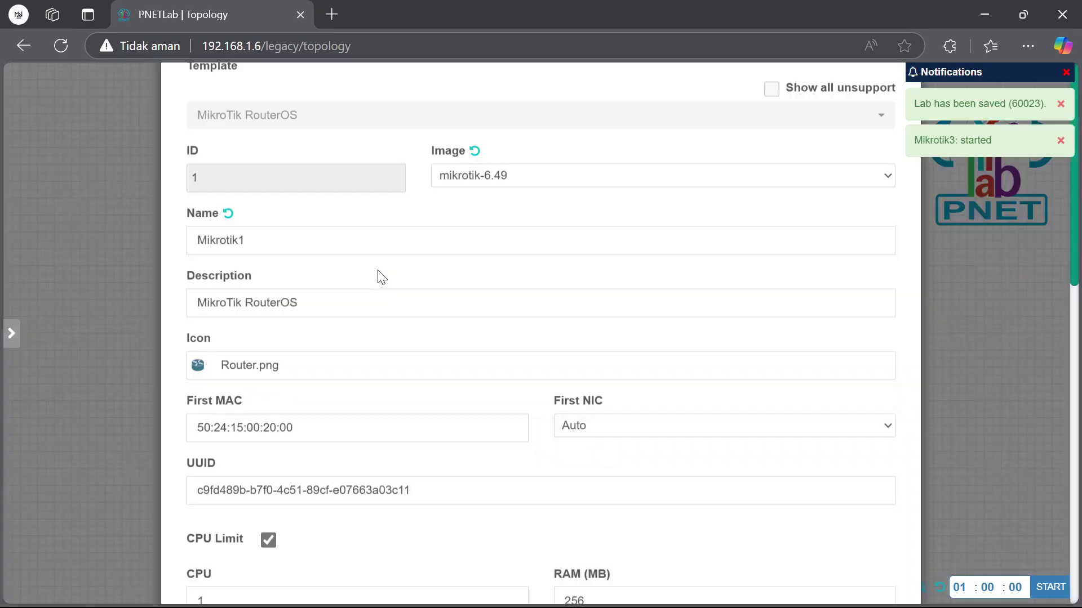
{"action": "left_click_drag", "start_coordinate": [317, 304], "coordinate": [145, 318]}
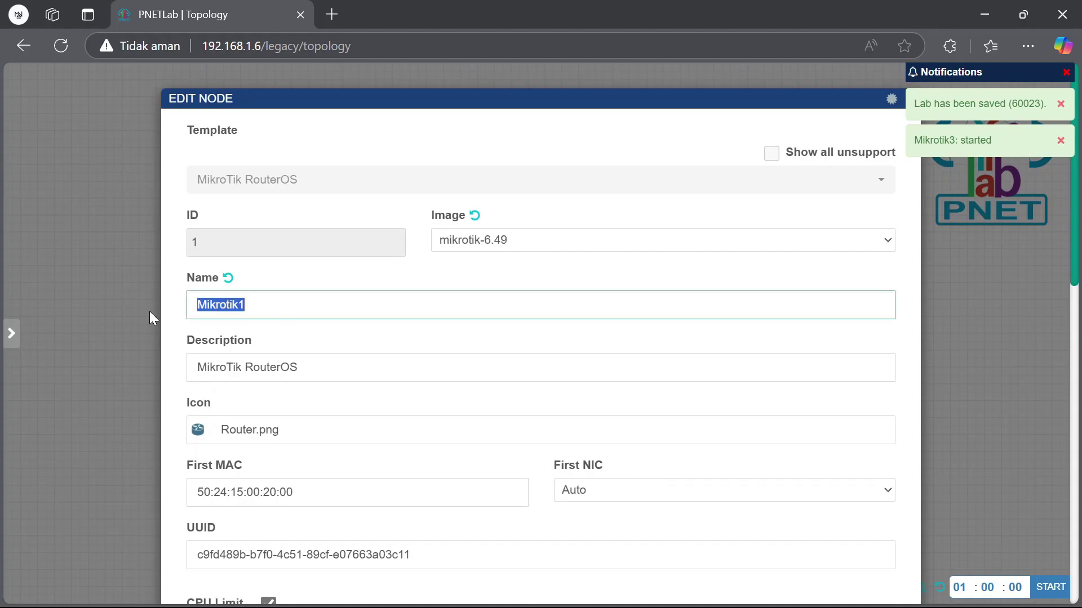
{"action": "type", "text": "ISP-1"}
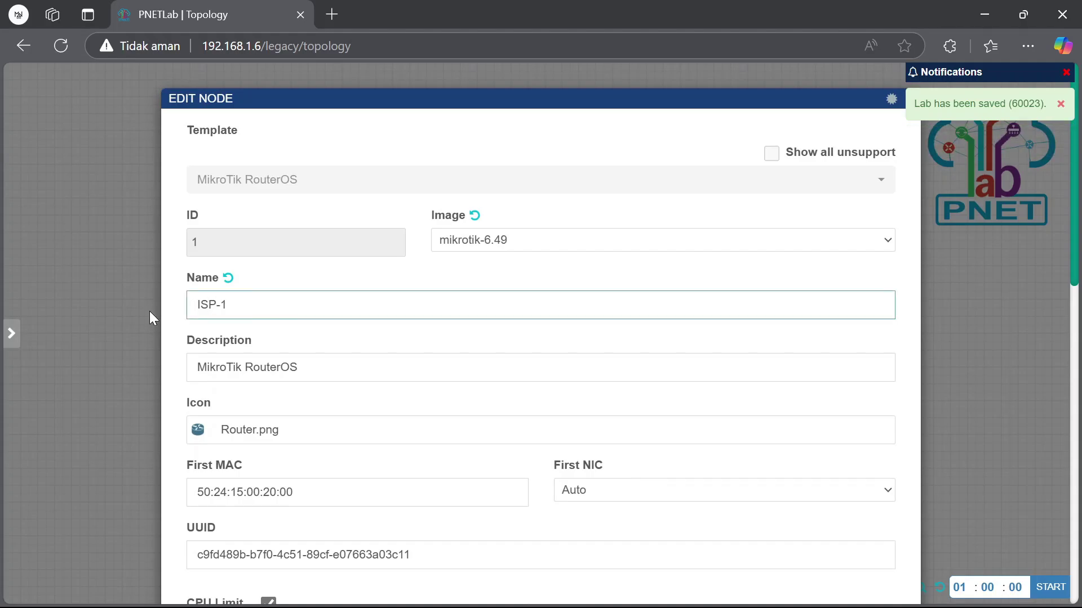
{"action": "scroll", "coordinate": [144, 320], "scroll_direction": "down", "scroll_amount": 10}
{"action": "left_click", "coordinate": [504, 555]}
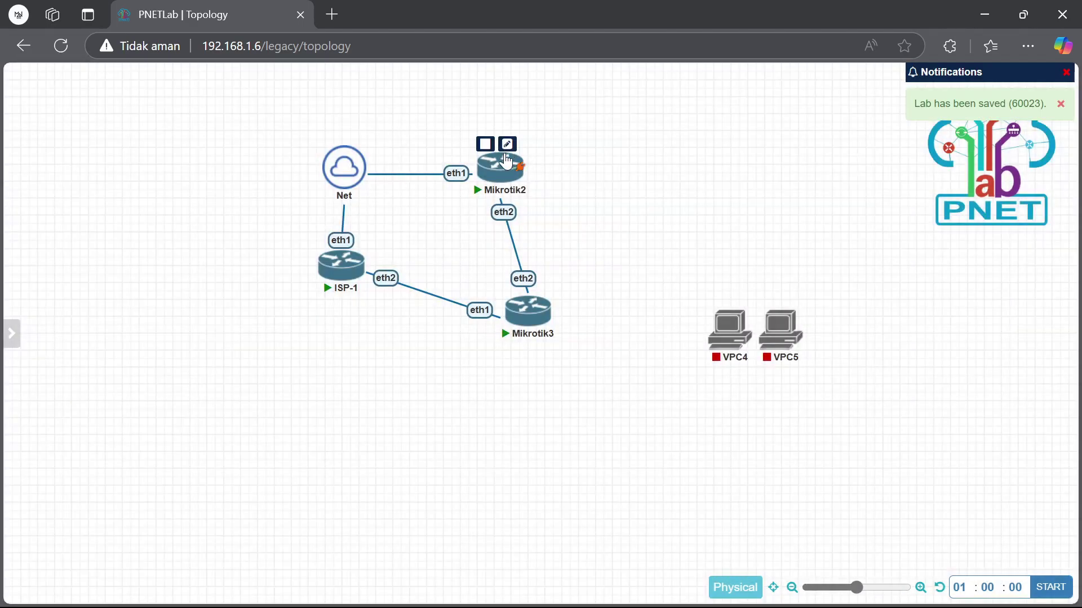
Rename router Mikrotik2 to ISP-2
{"action": "left_click", "coordinate": [506, 145]}
{"action": "left_click_drag", "start_coordinate": [340, 305], "coordinate": [121, 314]}
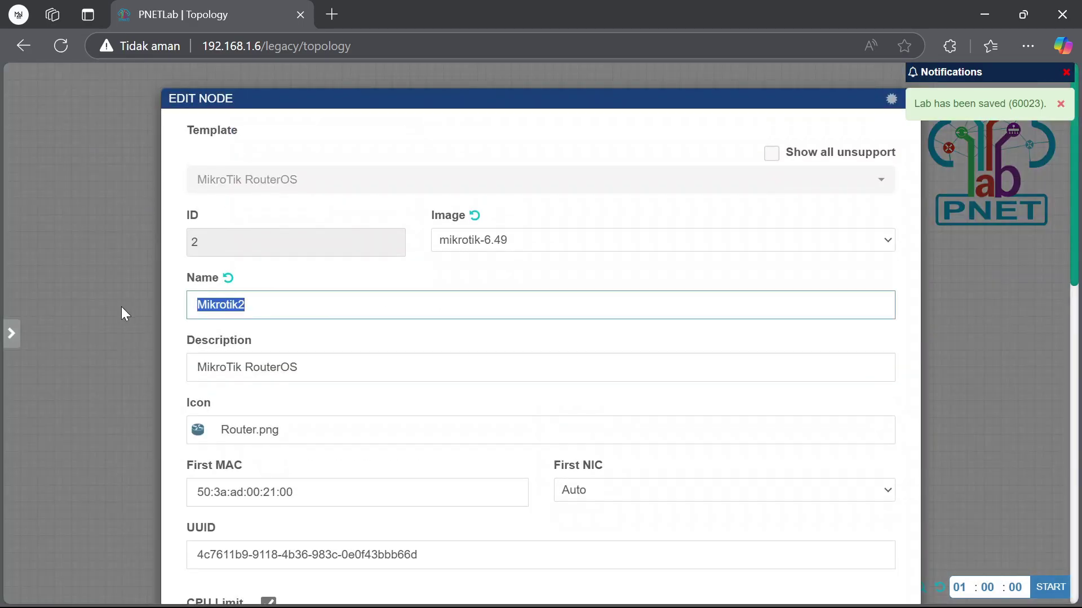
{"action": "type", "text": "ISP-1"}
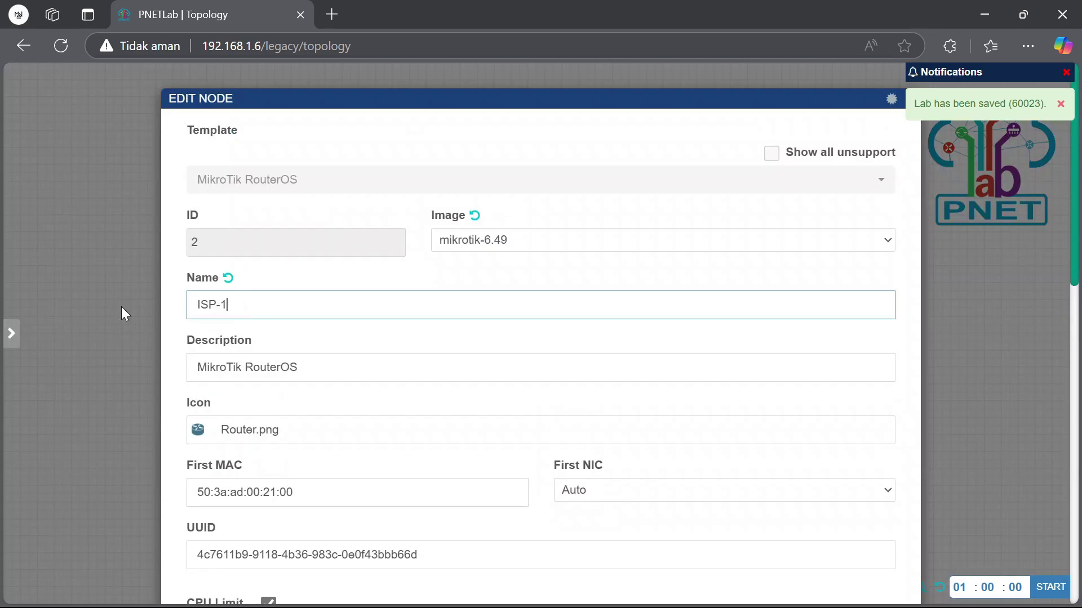
{"action": "key", "text": "BackSpace"}
{"action": "type", "text": "2"}
{"action": "scroll", "coordinate": [302, 431], "scroll_direction": "down", "scroll_amount": 10}
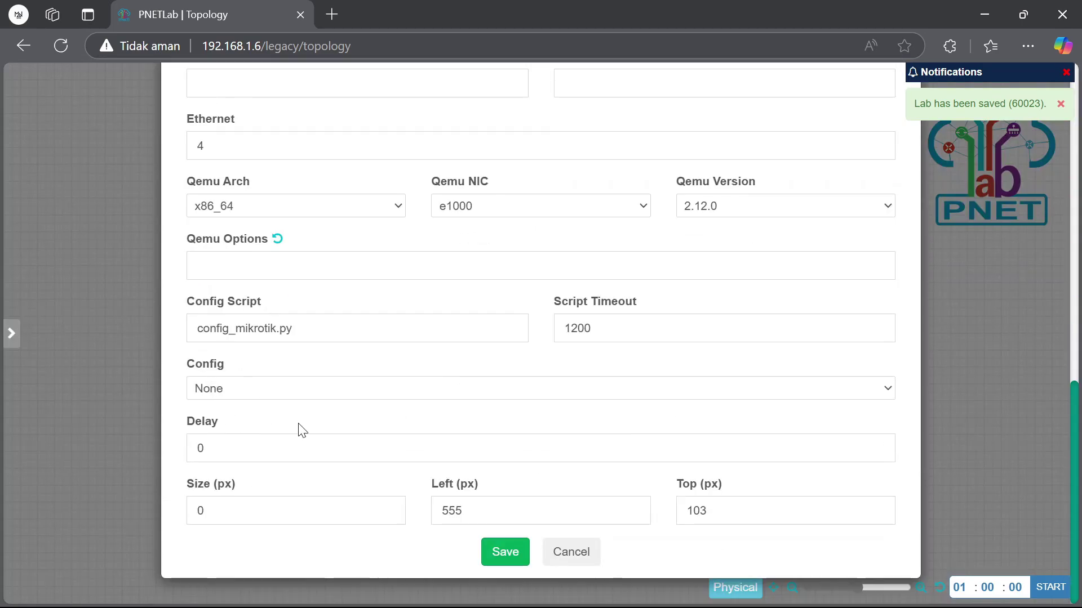
{"action": "left_click", "coordinate": [495, 553]}
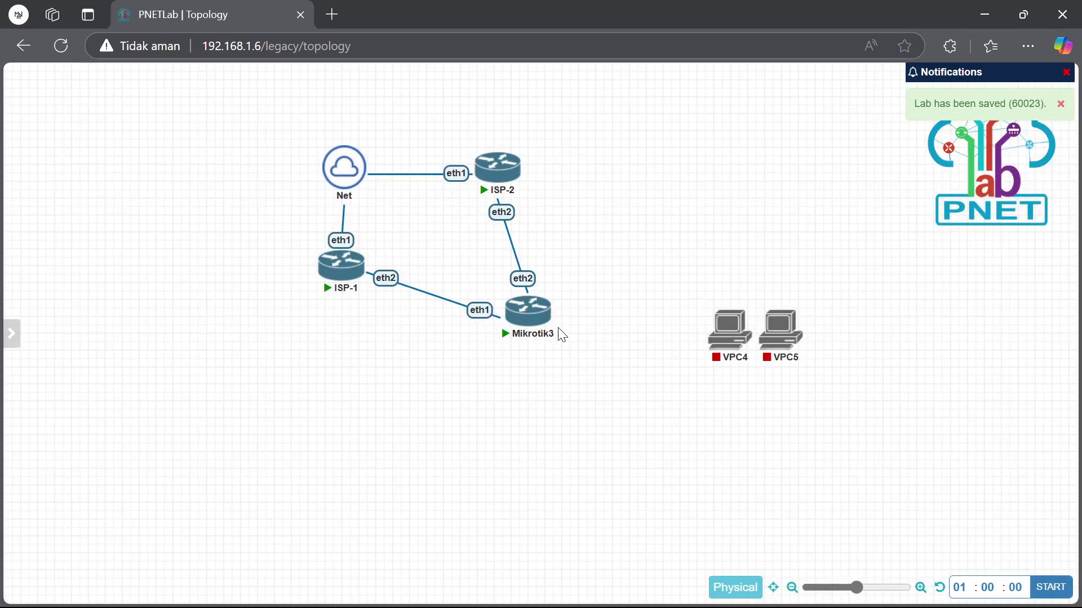
Rename router Mikrotik3 to MIKROTIK, correcting the browser's autofilled name
{"action": "left_click", "coordinate": [535, 289]}
{"action": "left_click_drag", "start_coordinate": [401, 307], "coordinate": [176, 329]}
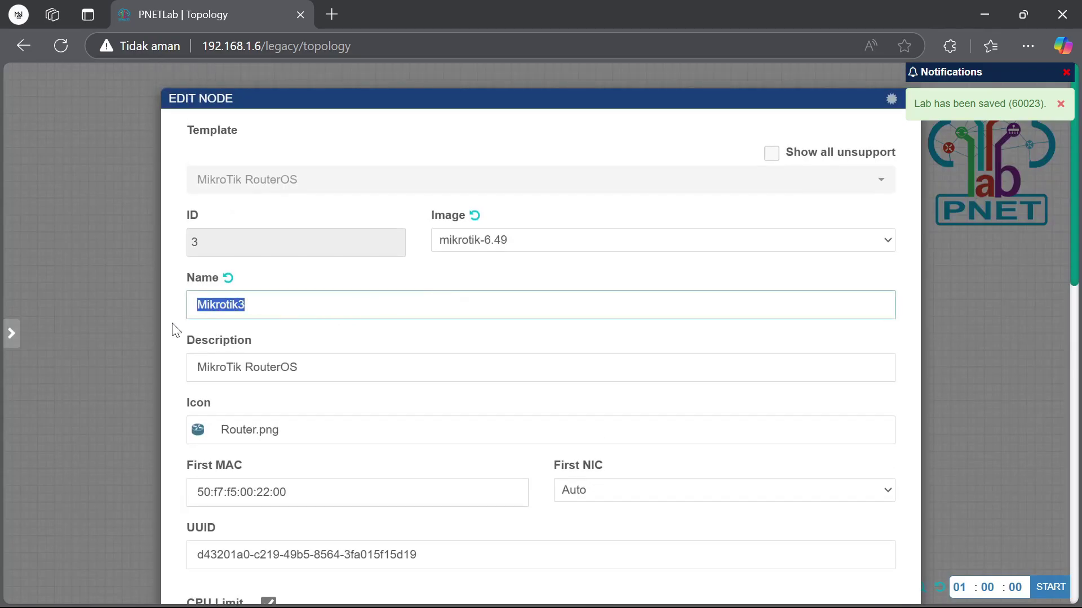
{"action": "type", "text": "MIKRO"}
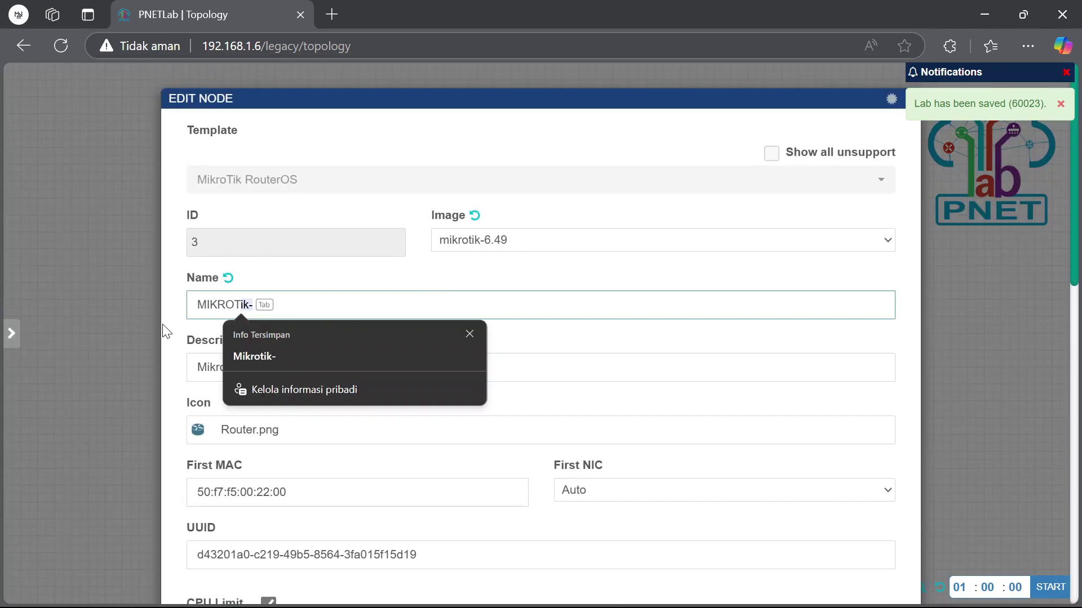
{"action": "type", "text": "T"}
{"action": "key", "text": "Tab"}
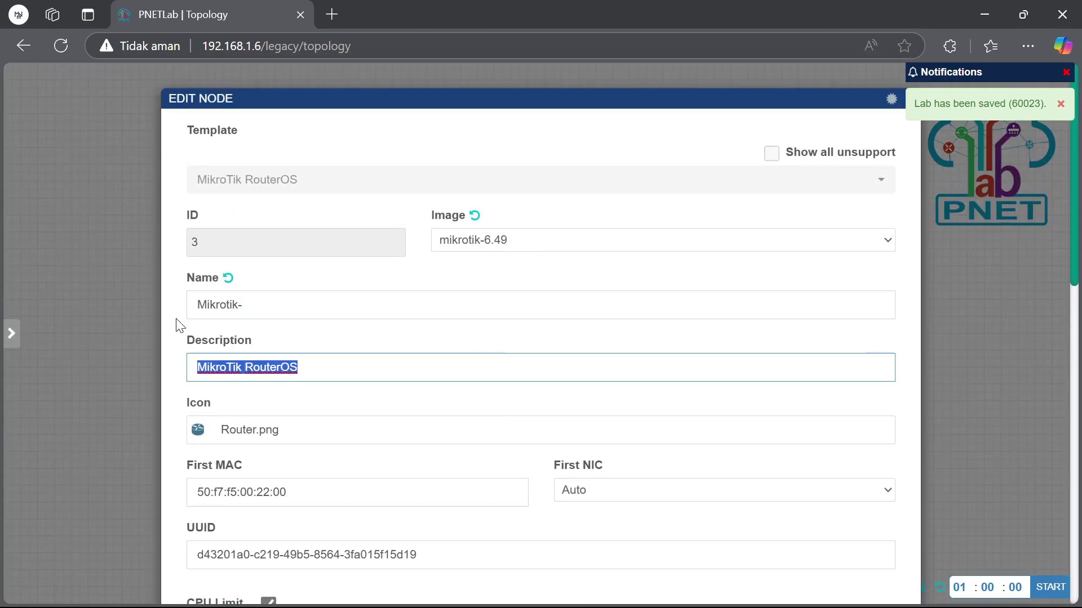
{"action": "left_click", "coordinate": [257, 309]}
{"action": "key", "text": "BackSpace"}
{"action": "key", "text": "BackSpace"}
{"action": "key", "text": "BackSpace"}
{"action": "key", "text": "BackSpace"}
{"action": "key", "text": "BackSpace"}
{"action": "key", "text": "BackSpace"}
{"action": "key", "text": "BackSpace"}
{"action": "key", "text": "BackSpace"}
{"action": "key", "text": "BackSpace"}
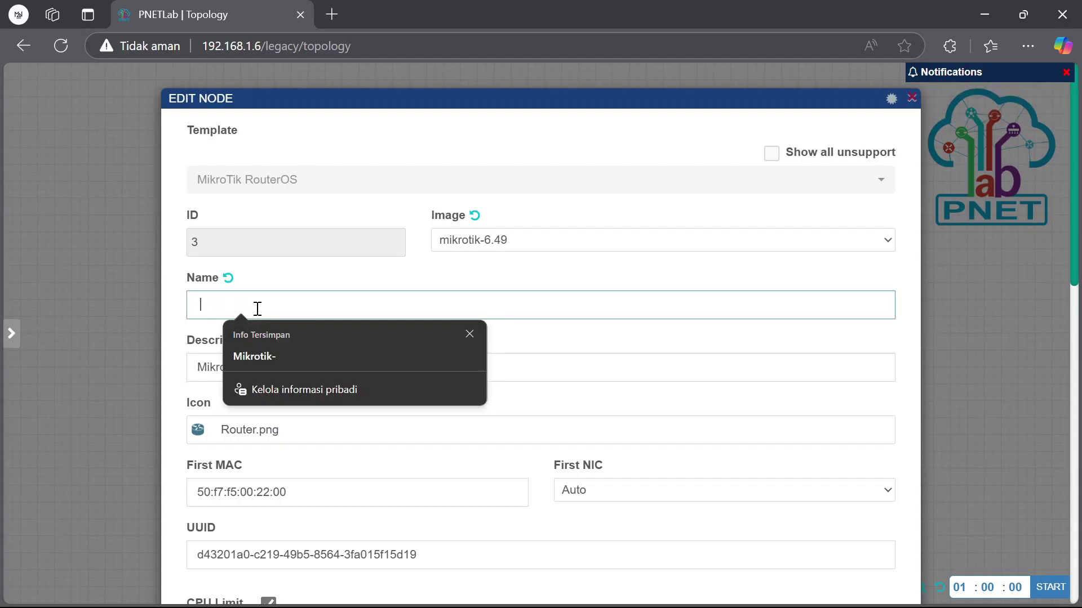
{"action": "type", "text": "MIKROTIK-"}
{"action": "left_click", "coordinate": [471, 334]}
{"action": "scroll", "coordinate": [591, 507], "scroll_direction": "down", "scroll_amount": 15}
{"action": "left_click", "coordinate": [484, 566]}
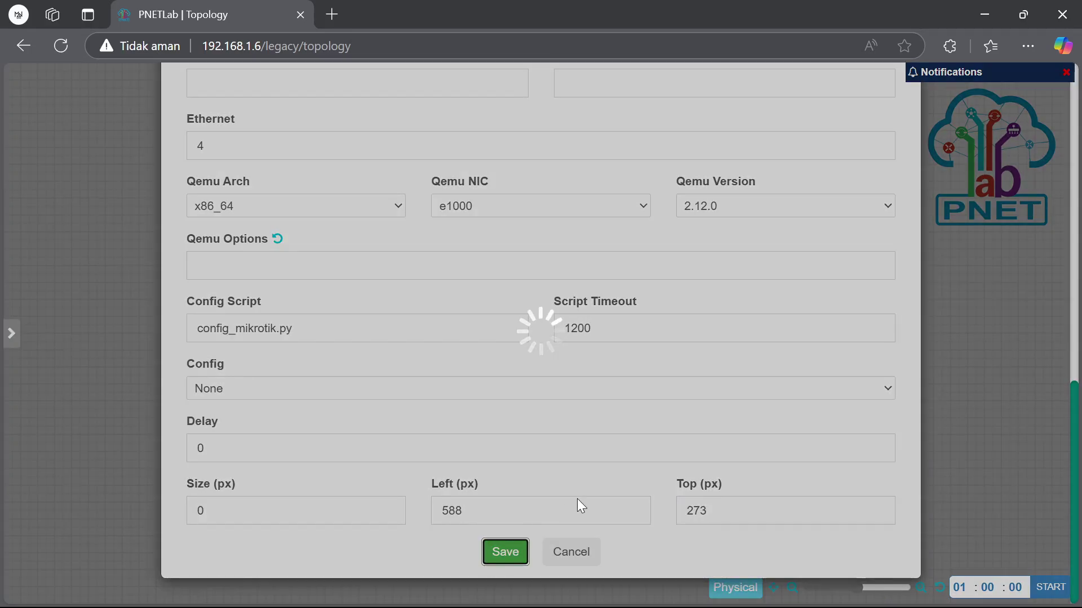
Rename the PCs VPC4 to VPC1 and VPC5 to VPC2
{"action": "left_click", "coordinate": [739, 304]}
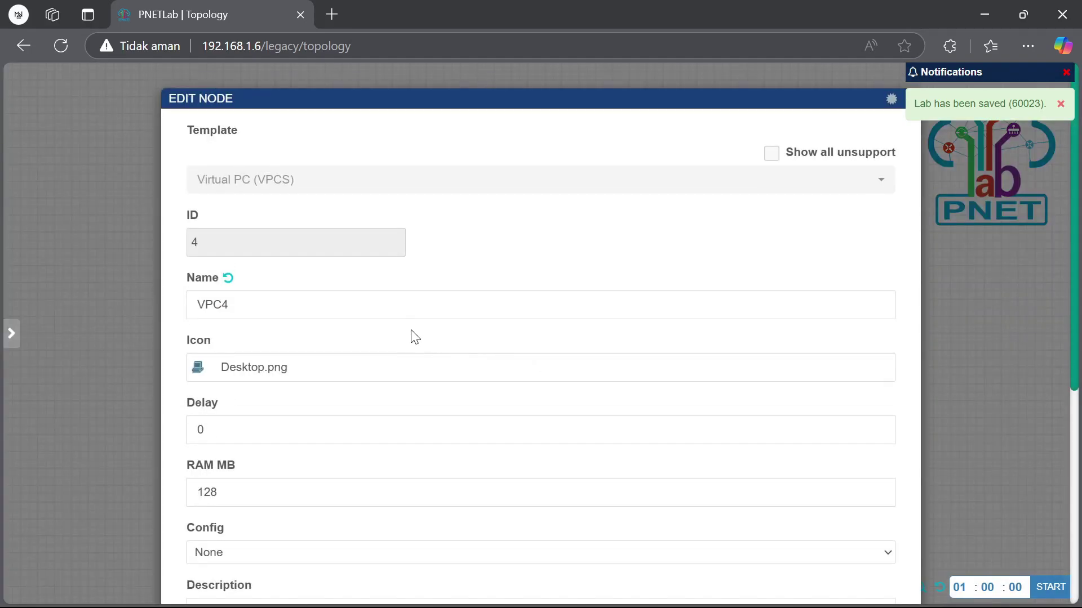
{"action": "type", "text": "VPC1"}
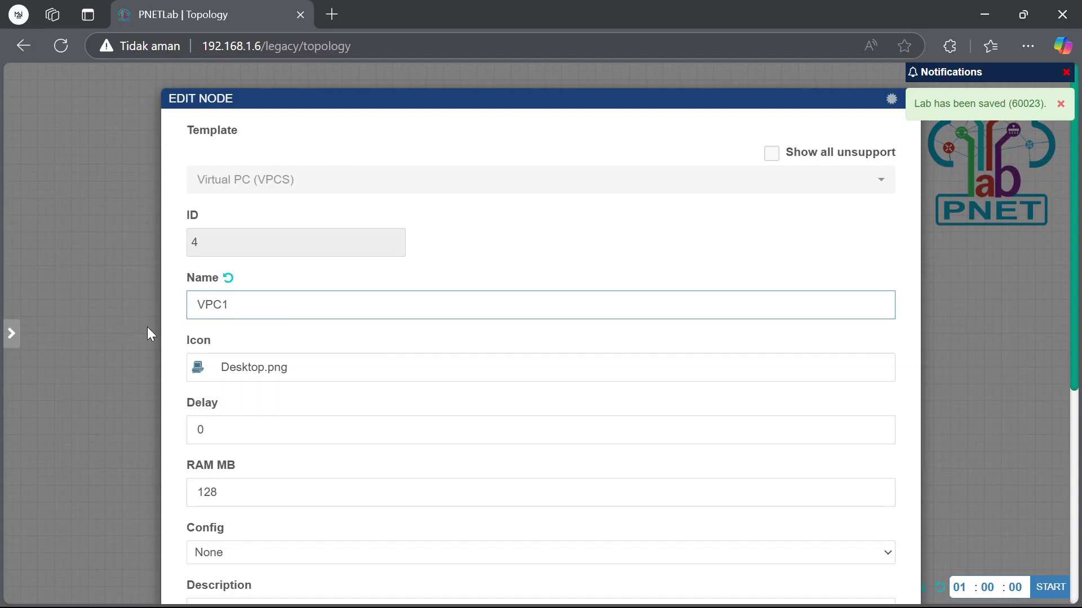
{"action": "scroll", "coordinate": [370, 336], "scroll_direction": "down", "scroll_amount": 5}
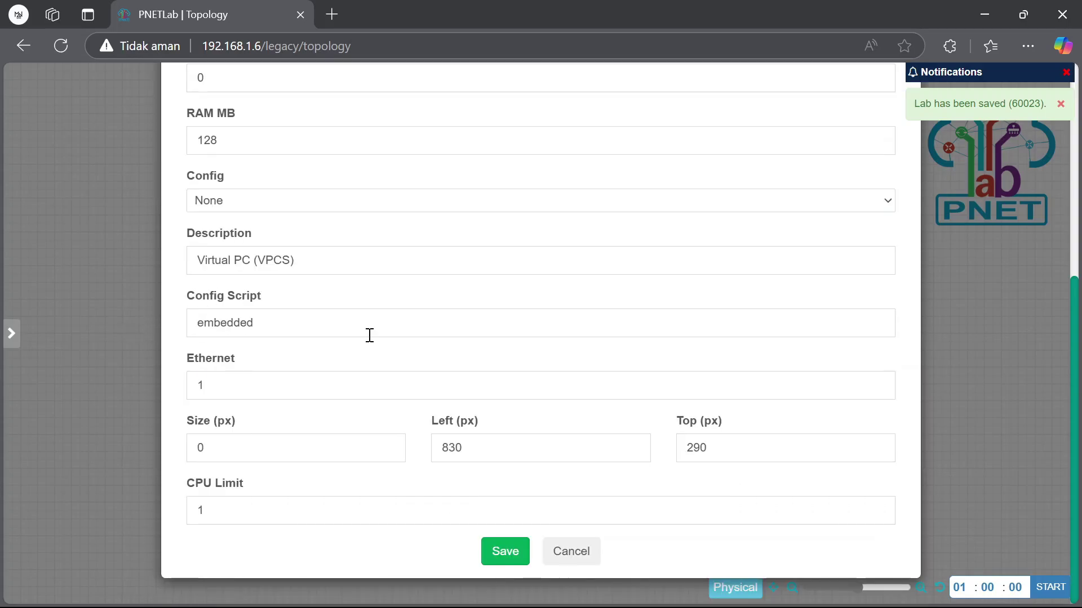
{"action": "left_click", "coordinate": [526, 570]}
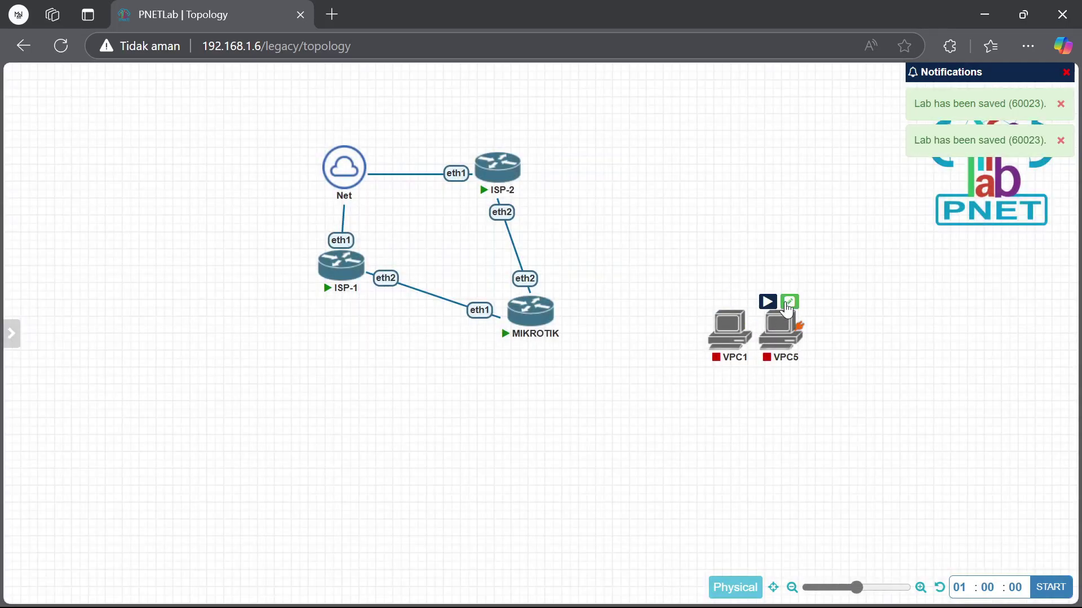
{"action": "left_click", "coordinate": [789, 301]}
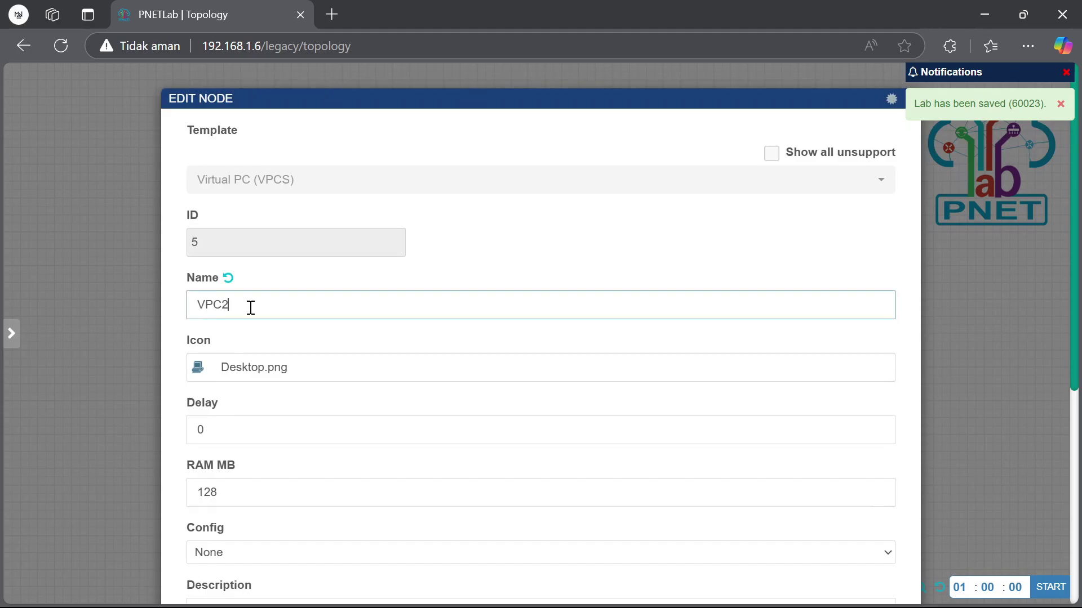
{"action": "scroll", "coordinate": [259, 361], "scroll_direction": "down", "scroll_amount": 5}
{"action": "left_click", "coordinate": [504, 551]}
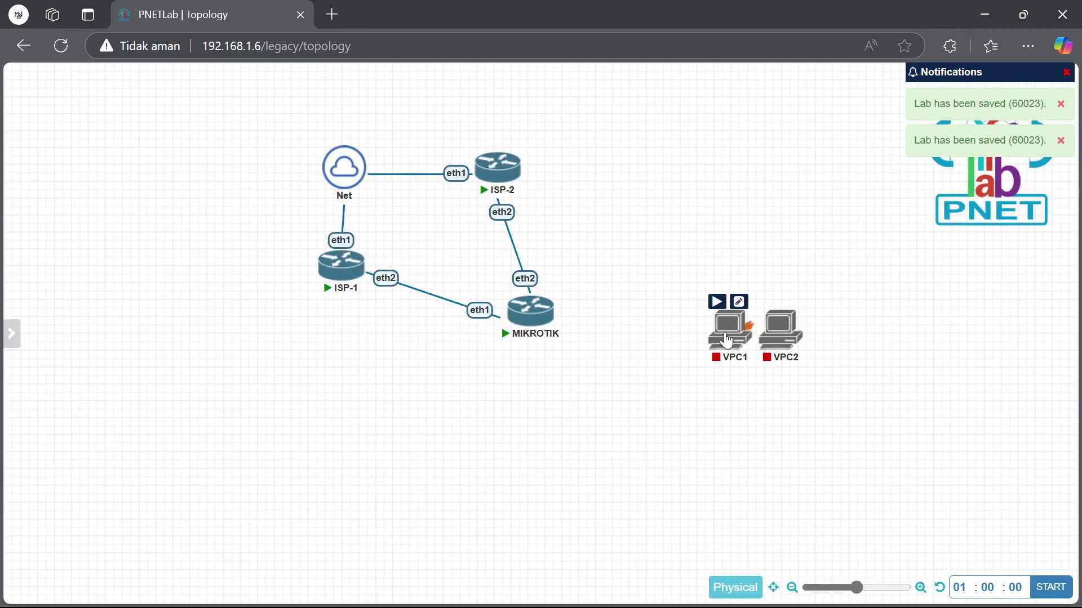
Place VPC1 below MIKROTIK and link MIKROTIK eth3 to VPC1 eth0
{"action": "left_click_drag", "start_coordinate": [726, 341], "coordinate": [529, 511]}
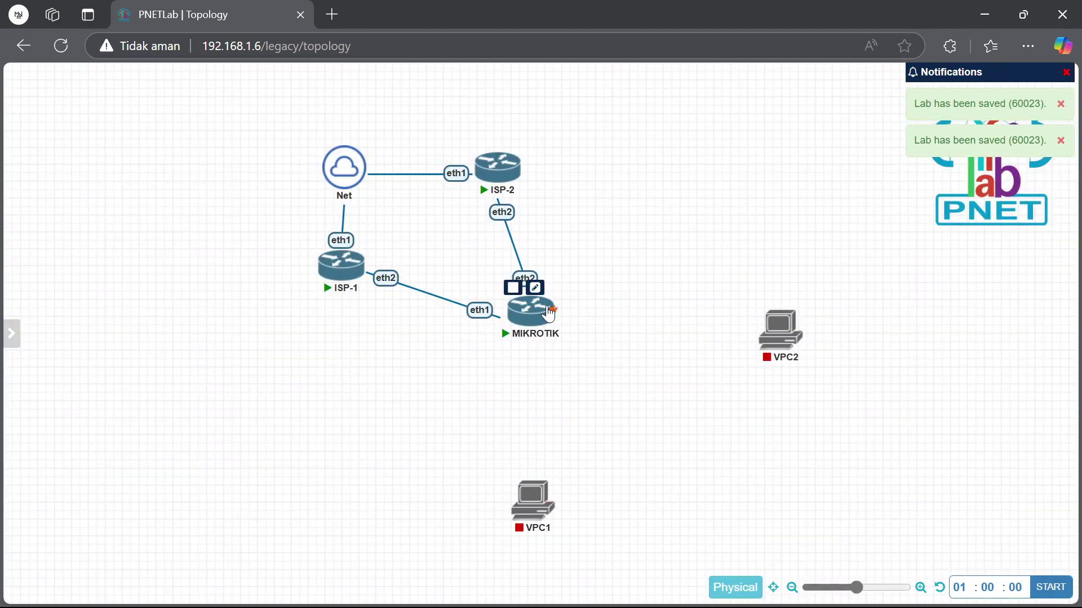
{"action": "left_click_drag", "start_coordinate": [549, 308], "coordinate": [543, 494]}
{"action": "left_click", "coordinate": [586, 510]}
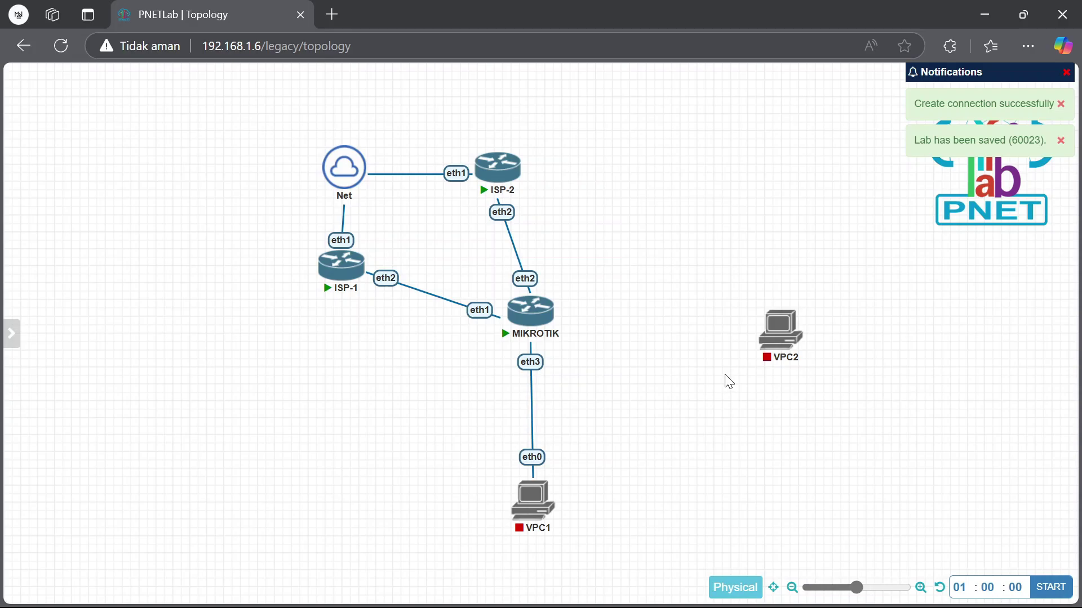
Horizontally align VPC2 with MIKROTIK and link MIKROTIK eth4 to VPC2 eth0
{"action": "left_click_drag", "start_coordinate": [780, 335], "coordinate": [744, 306]}
{"action": "left_click_drag", "start_coordinate": [298, 352], "coordinate": [794, 282]}
{"action": "right_click", "coordinate": [522, 307]}
{"action": "left_click", "coordinate": [569, 443]}
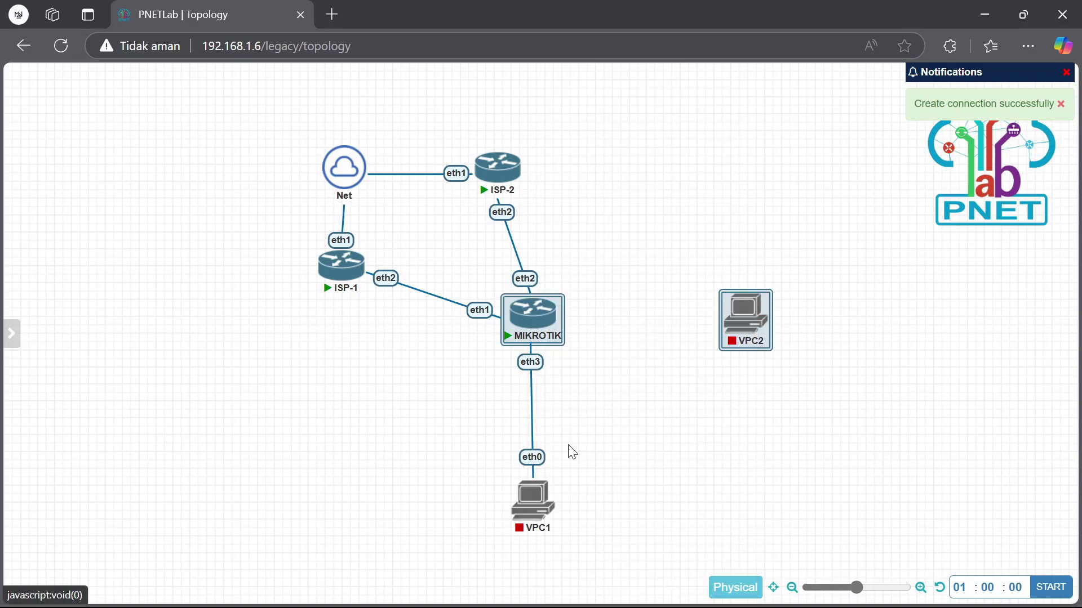
{"action": "left_click", "coordinate": [607, 334]}
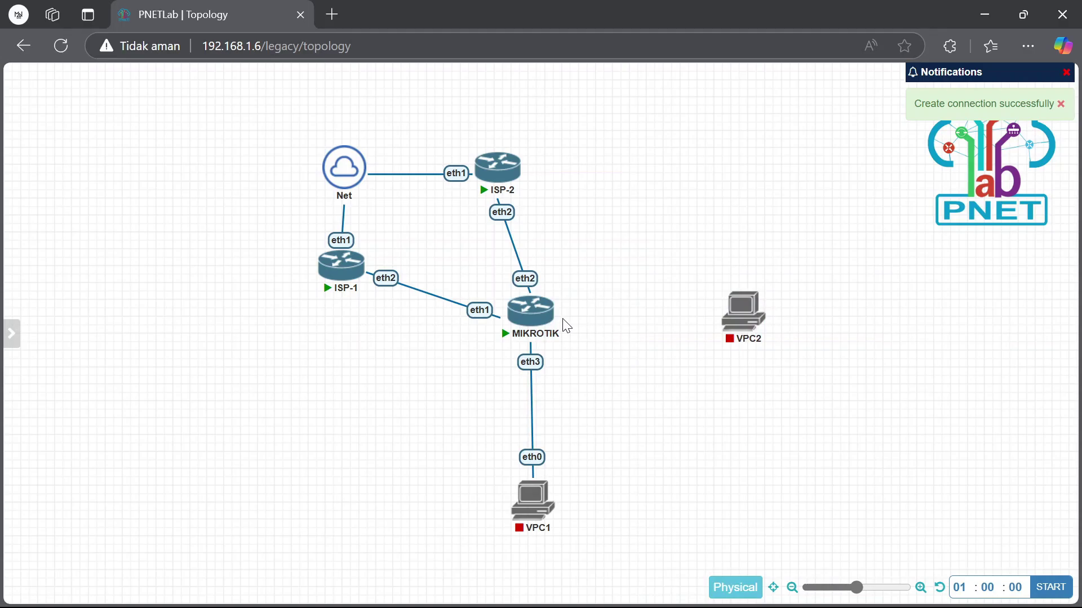
{"action": "left_click_drag", "start_coordinate": [554, 308], "coordinate": [741, 310]}
{"action": "left_click", "coordinate": [599, 510]}
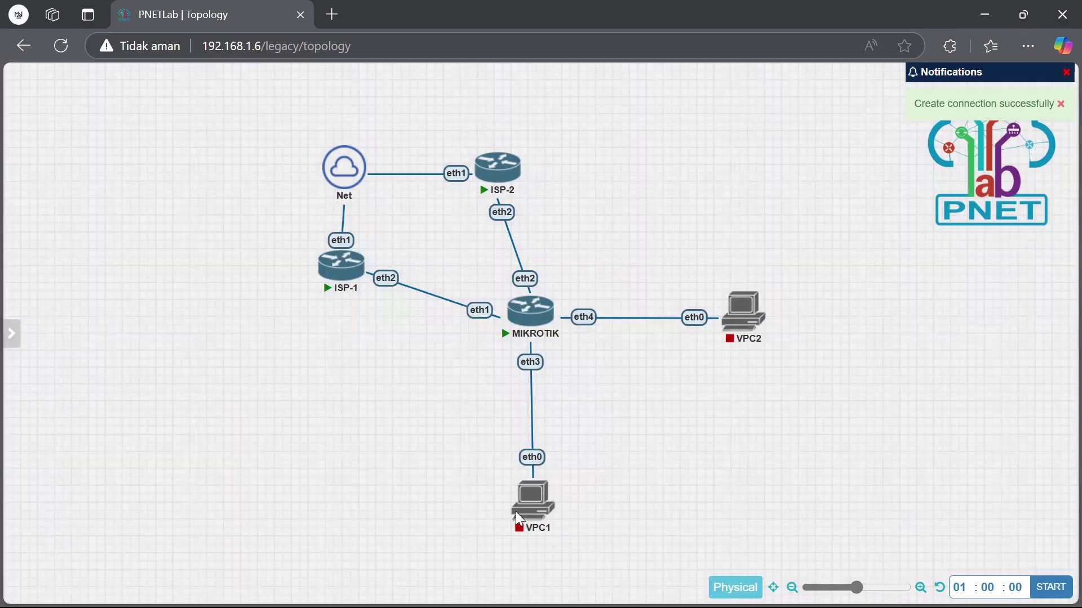
Vertically align VPC1 under the MIKROTIK router
{"action": "mouse_move", "coordinate": [516, 513]}
{"action": "left_mouse_down"}
{"action": "mouse_move", "coordinate": [517, 484]}
{"action": "mouse_move", "coordinate": [516, 496]}
{"action": "left_mouse_up"}
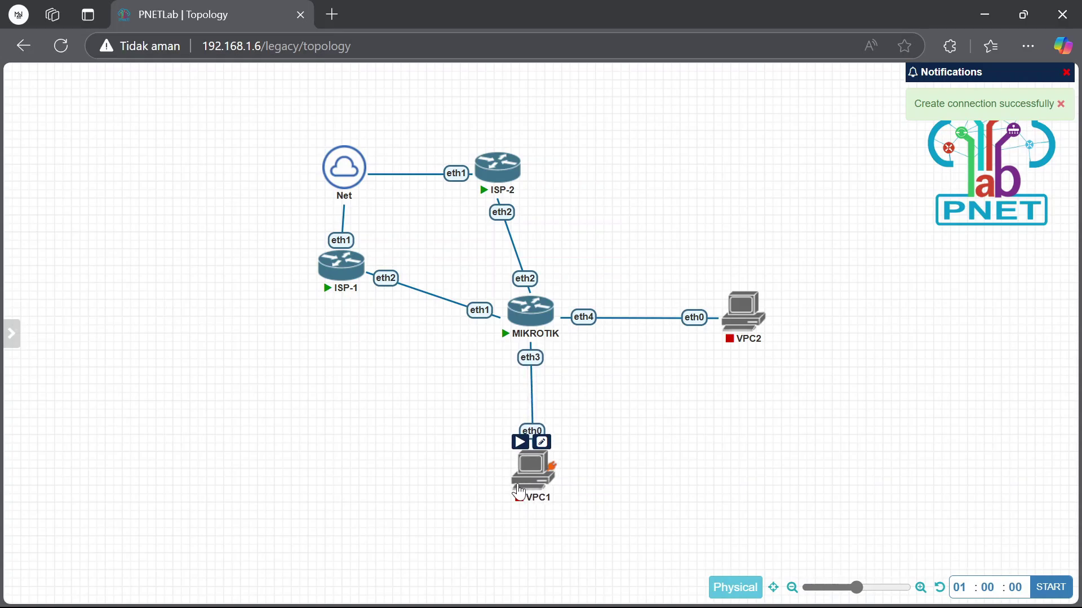
{"action": "left_click_drag", "start_coordinate": [561, 580], "coordinate": [500, 293]}
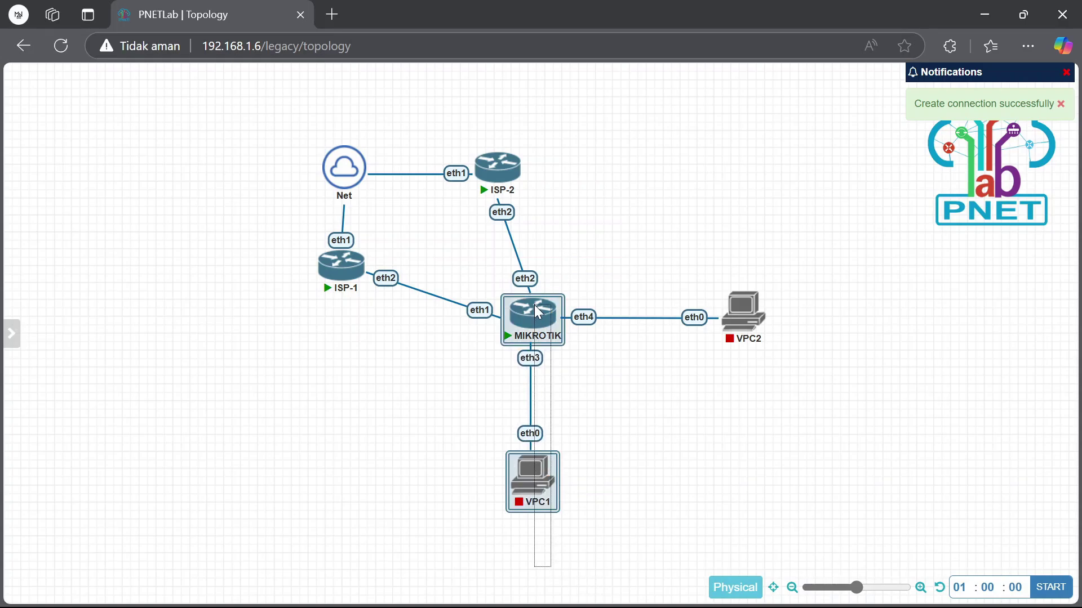
{"action": "right_click", "coordinate": [532, 313]}
{"action": "left_click", "coordinate": [704, 459]}
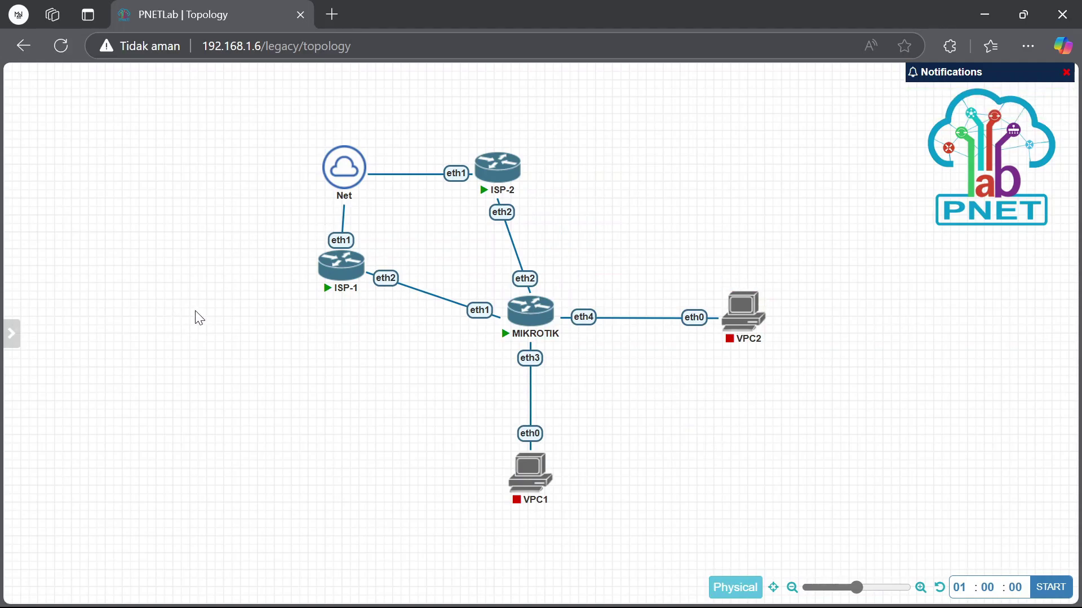
Open console tabs for ISP-1, ISP-2 and MIKROTIK
{"action": "left_click", "coordinate": [347, 273]}
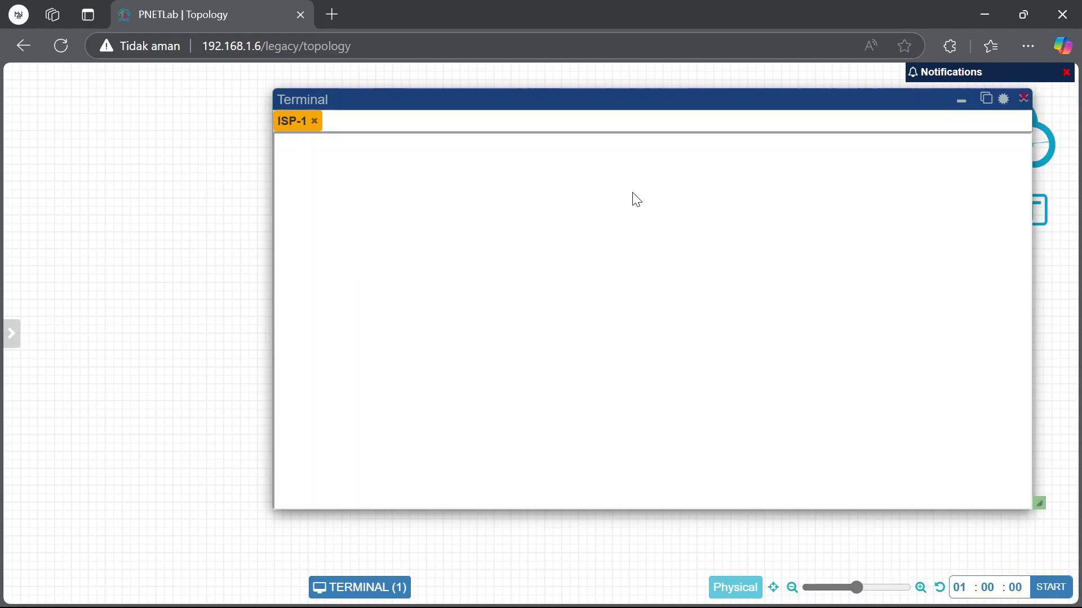
{"action": "left_click", "coordinate": [961, 102]}
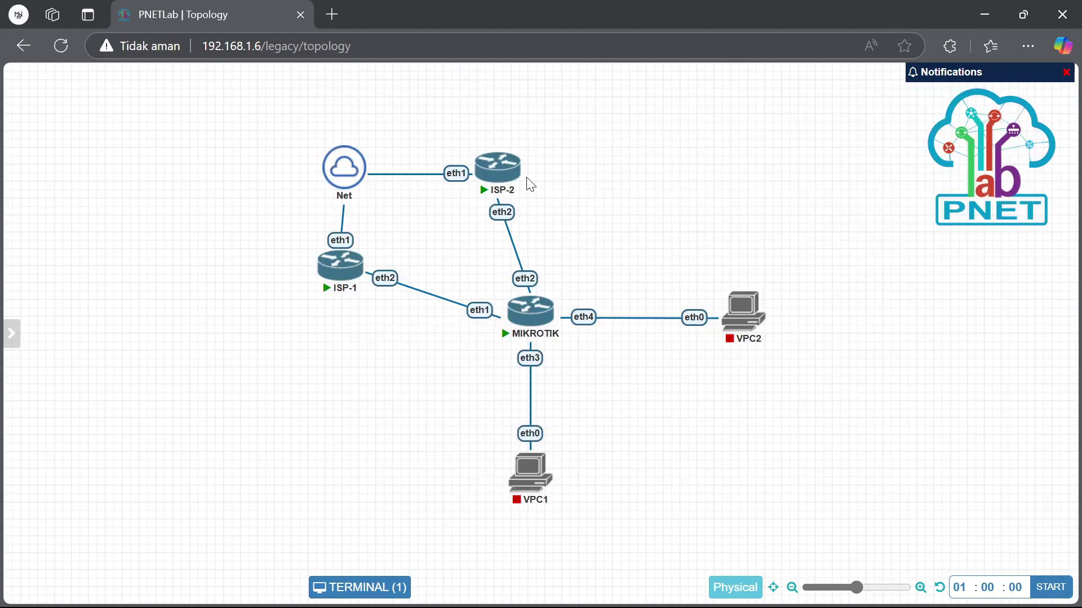
{"action": "left_click", "coordinate": [504, 180]}
{"action": "left_click", "coordinate": [962, 102]}
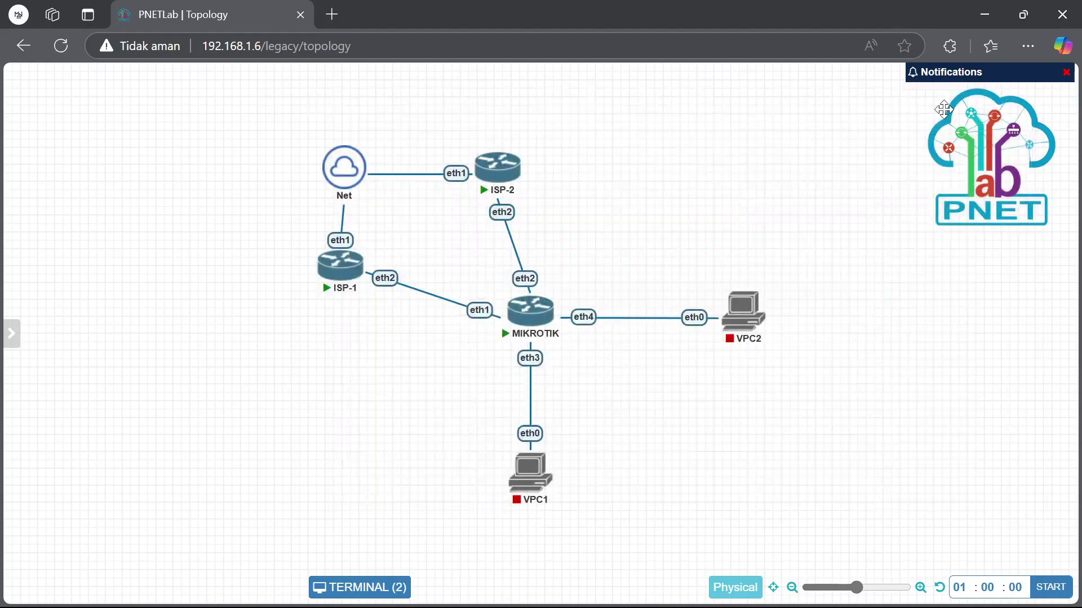
{"action": "left_click", "coordinate": [527, 316]}
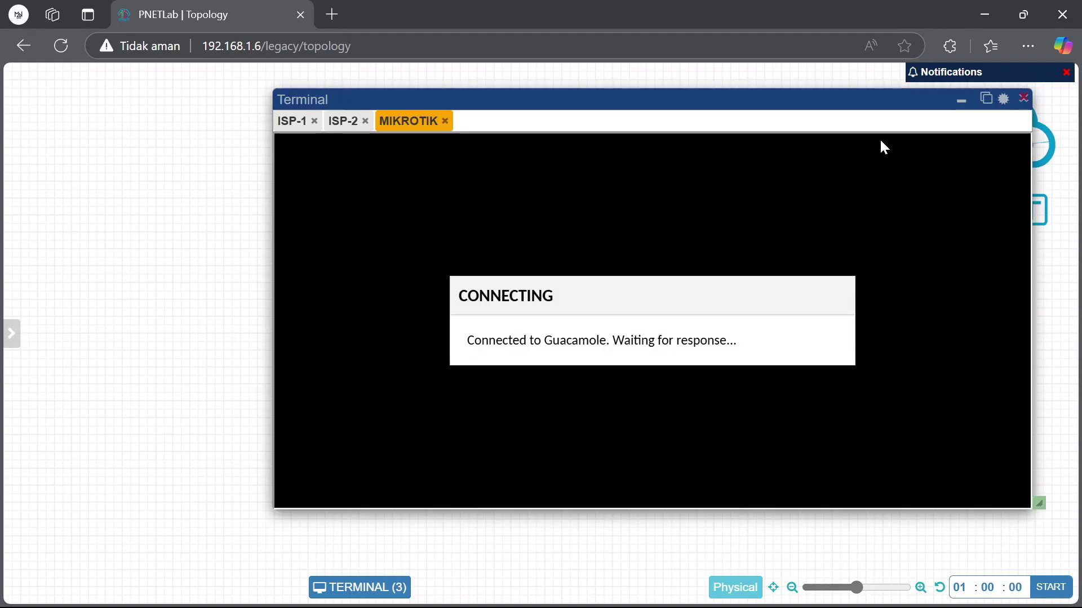
{"action": "left_click", "coordinate": [288, 123]}
{"action": "left_click", "coordinate": [341, 120]}
{"action": "left_click", "coordinate": [407, 121]}
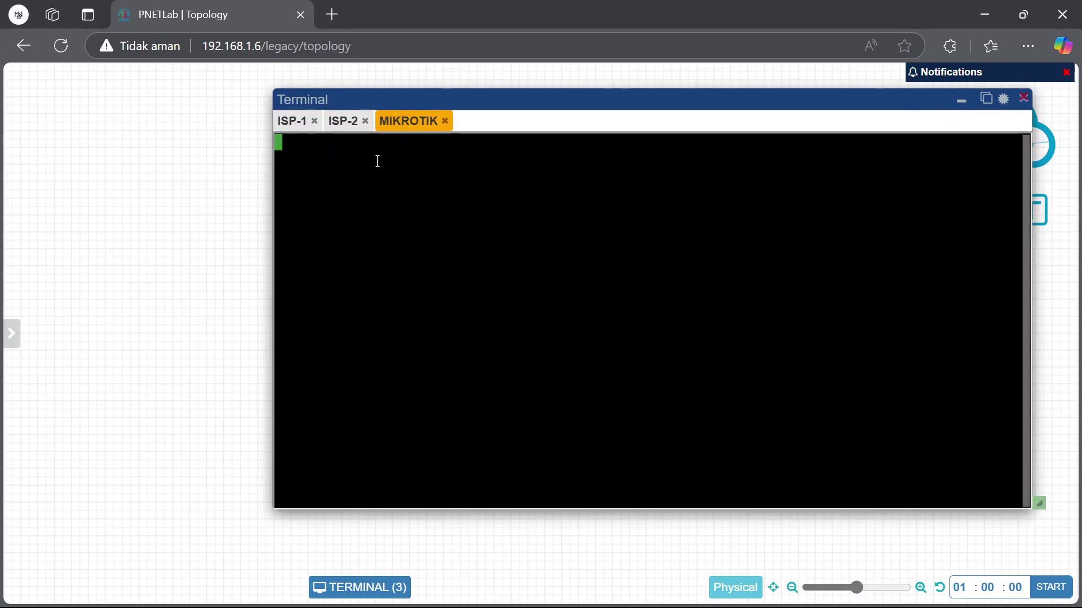
{"action": "left_click", "coordinate": [343, 120]}
{"action": "left_click_drag", "start_coordinate": [490, 104], "coordinate": [332, 95]}
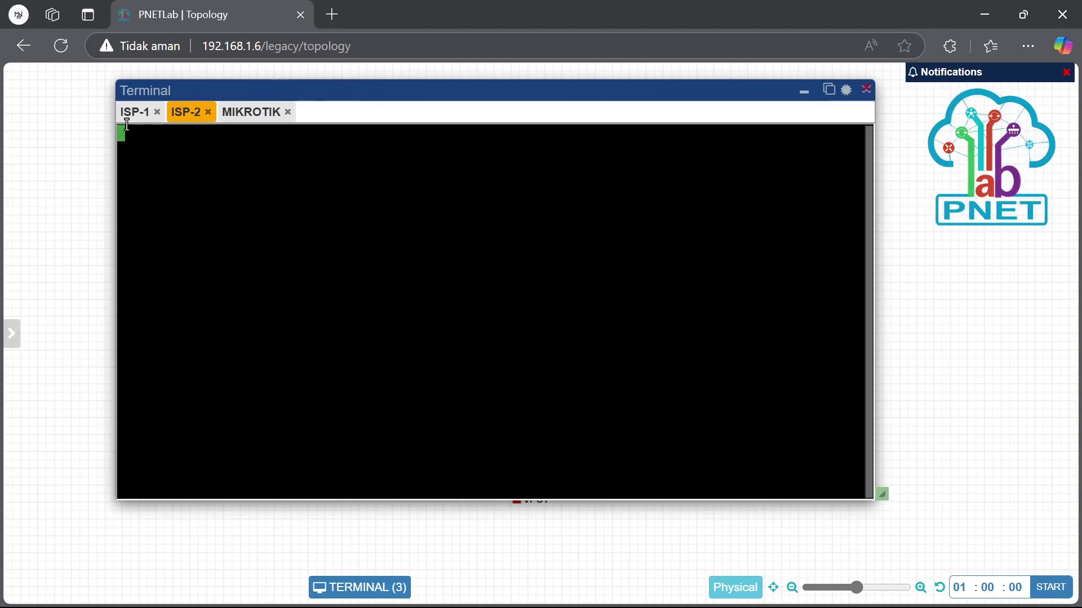
On ISP-1, decline the license with n and skip the password change
{"action": "left_click", "coordinate": [136, 112]}
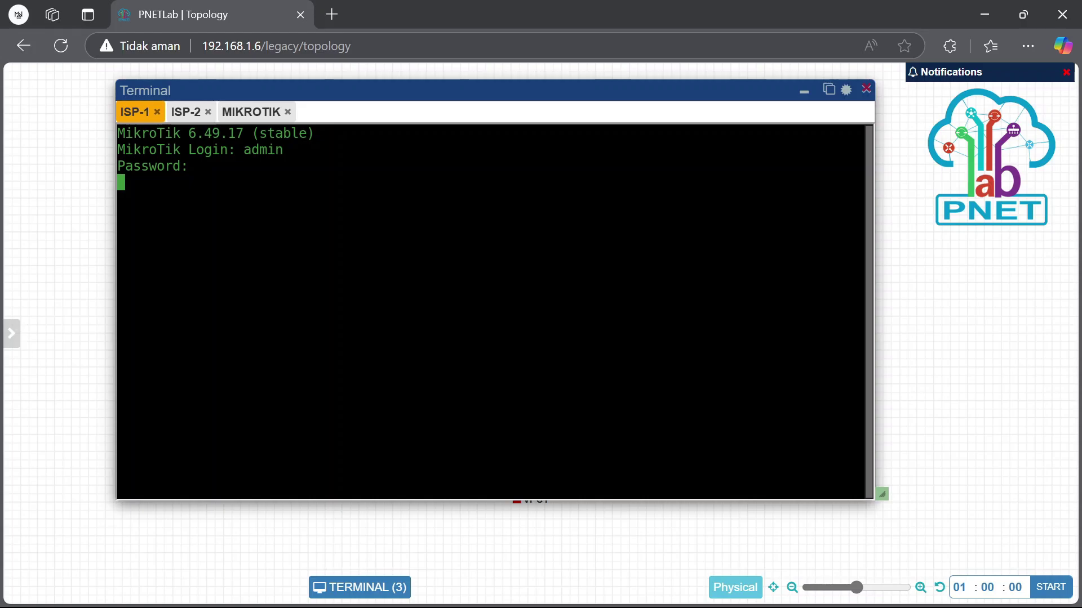
{"action": "type", "text": "n"}
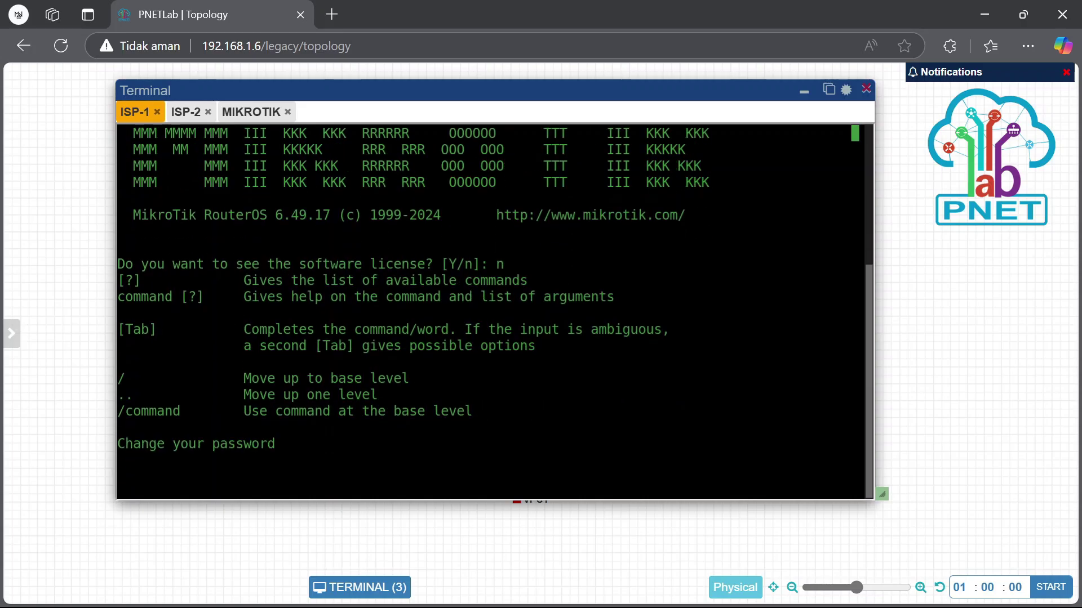
{"action": "key", "text": "ctrl+c"}
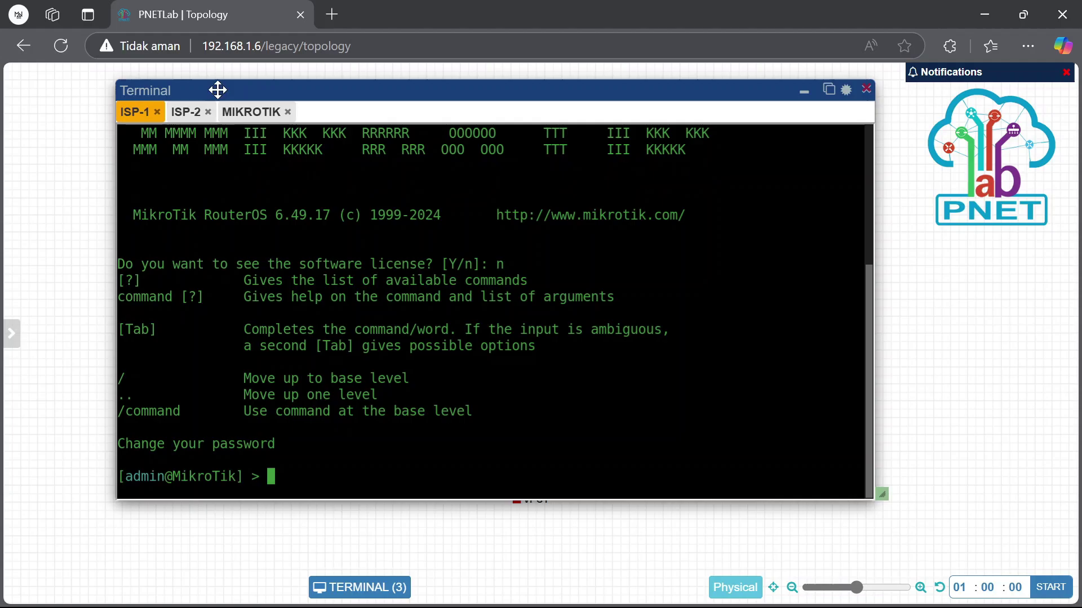
Log in to ISP-2 as admin and decline the license with n
{"action": "left_click", "coordinate": [187, 112]}
{"action": "type", "text": "admi"}
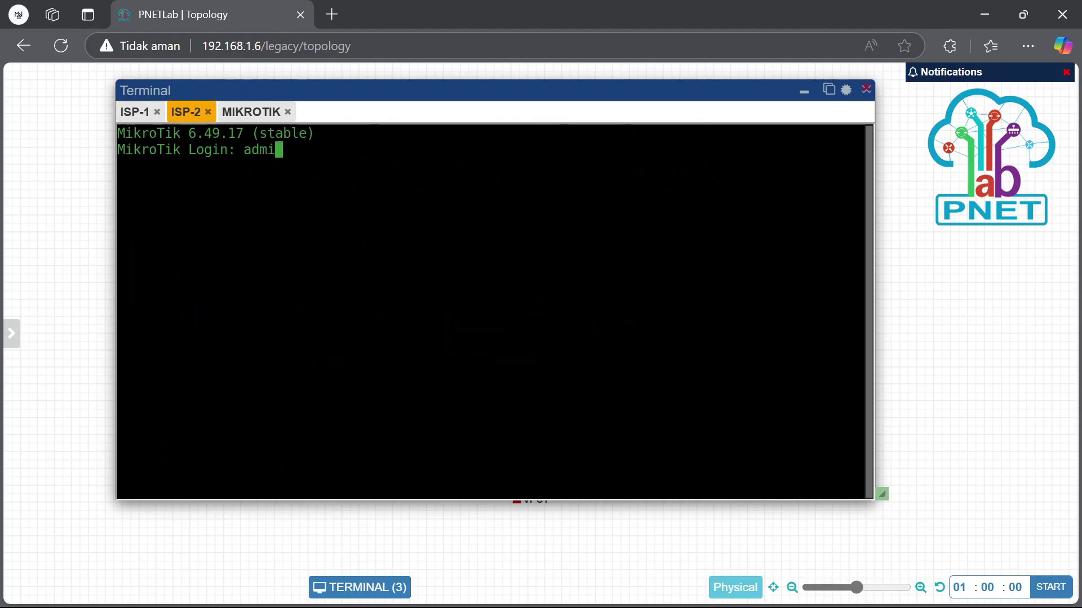
{"action": "type", "text": "n"}
{"action": "key", "text": "Return"}
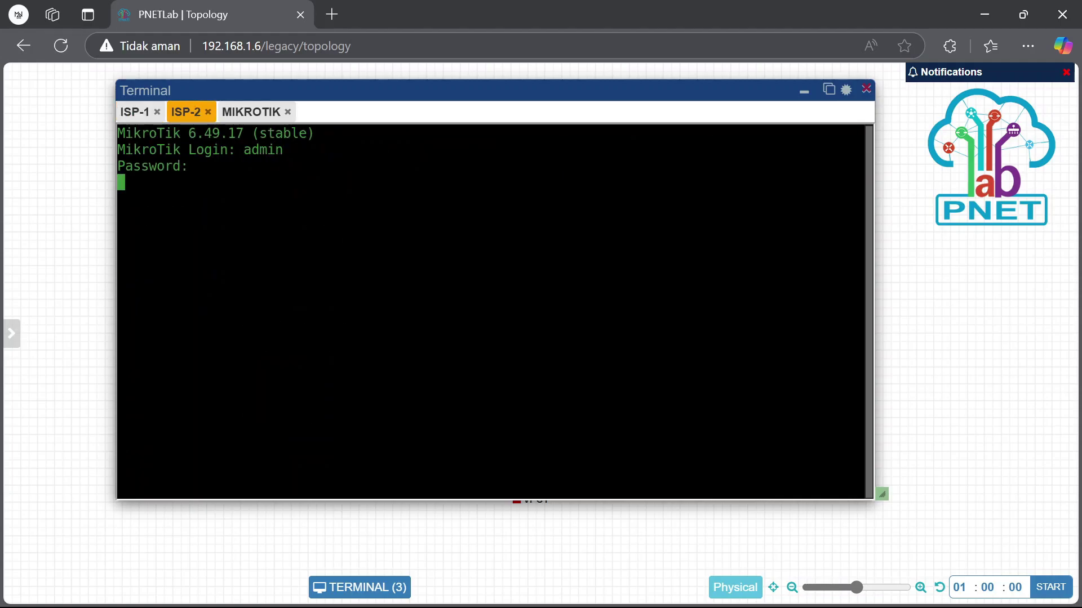
{"action": "type", "text": "n"}
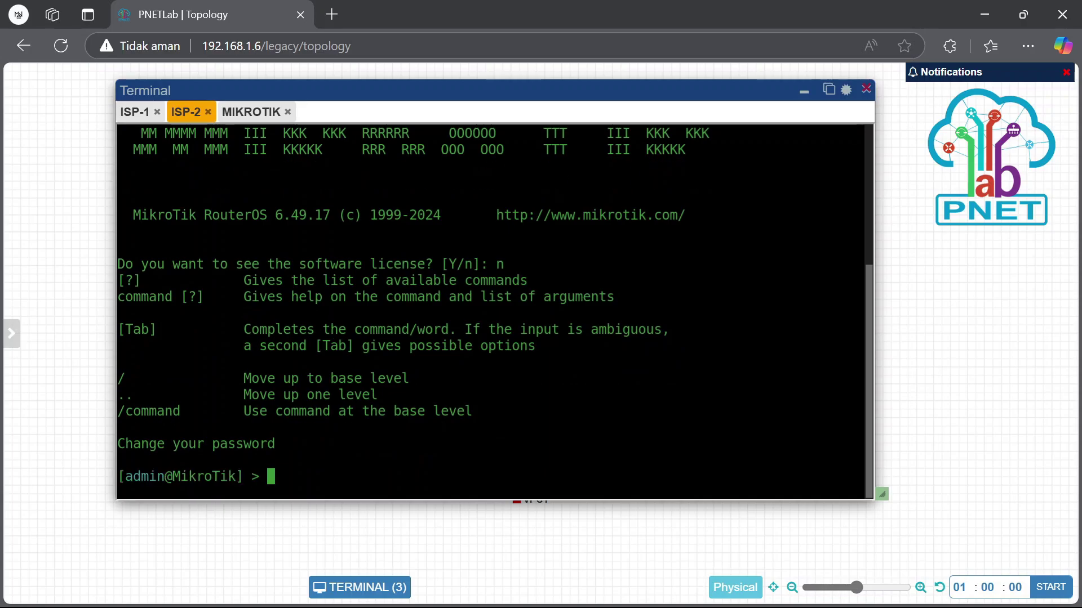
{"action": "left_click", "coordinate": [244, 116]}
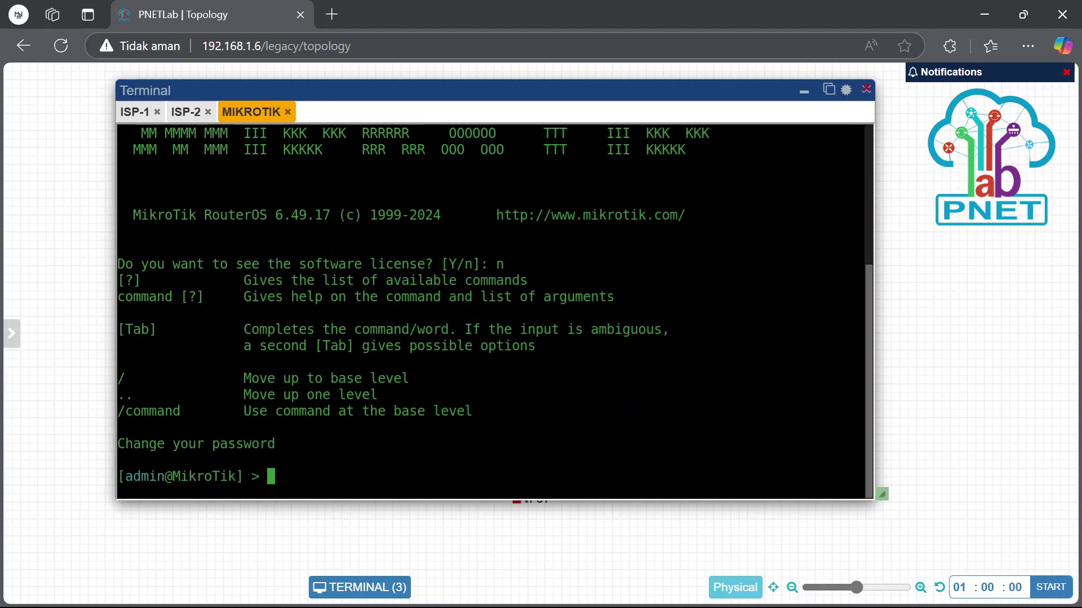
Enlarge the terminal and bring up fresh prompts on ISP-2 and MIKROTIK
{"action": "left_click", "coordinate": [145, 116]}
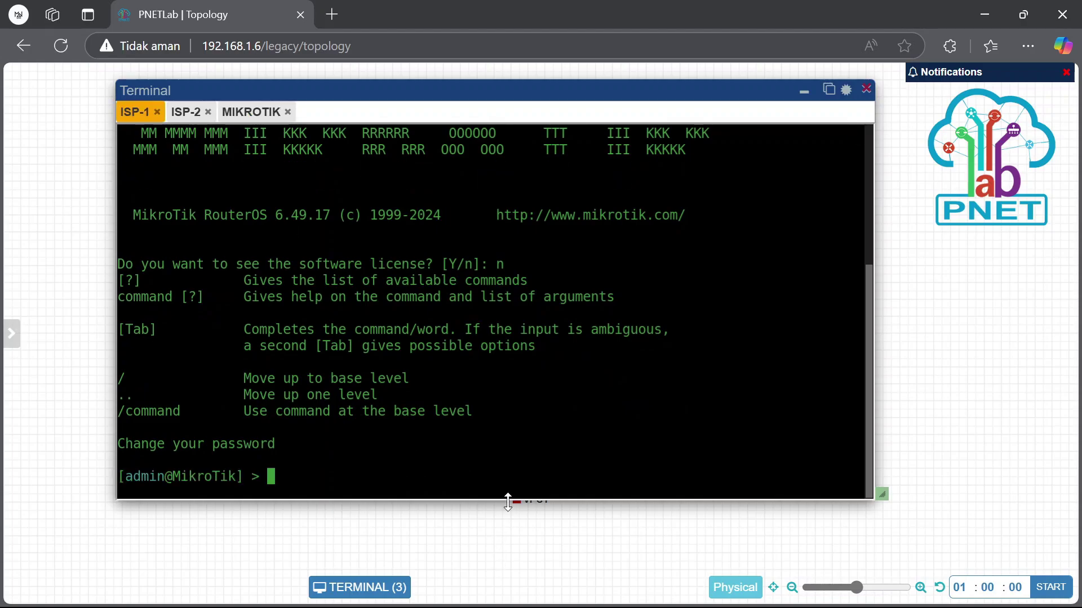
{"action": "left_click_drag", "start_coordinate": [508, 502], "coordinate": [508, 522]}
{"action": "scroll", "coordinate": [317, 333], "scroll_direction": "up", "scroll_amount": 3}
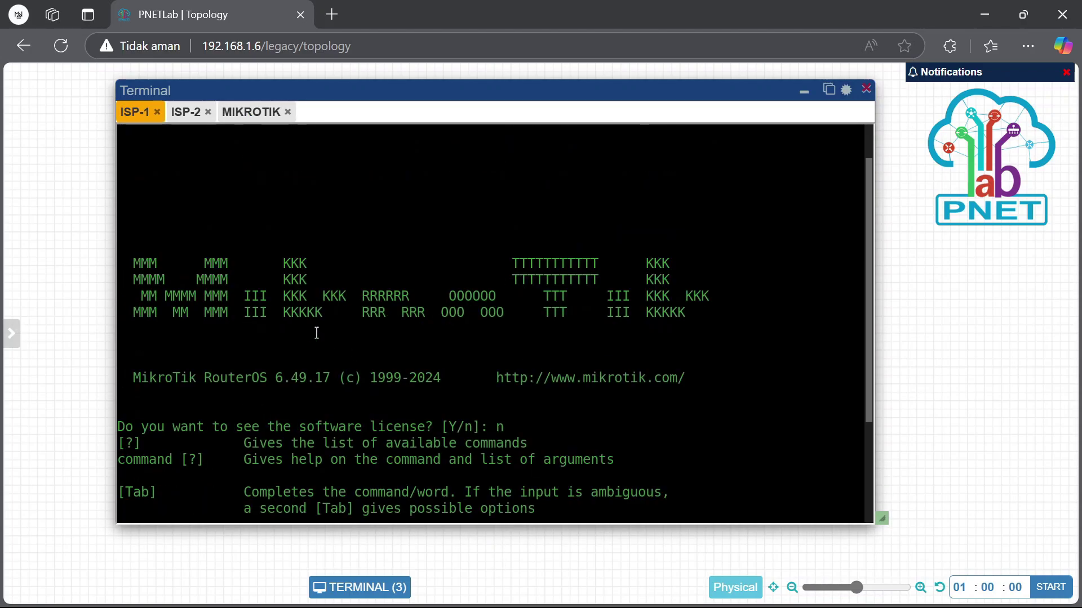
{"action": "left_click", "coordinate": [186, 111]}
{"action": "key", "text": "Return"}
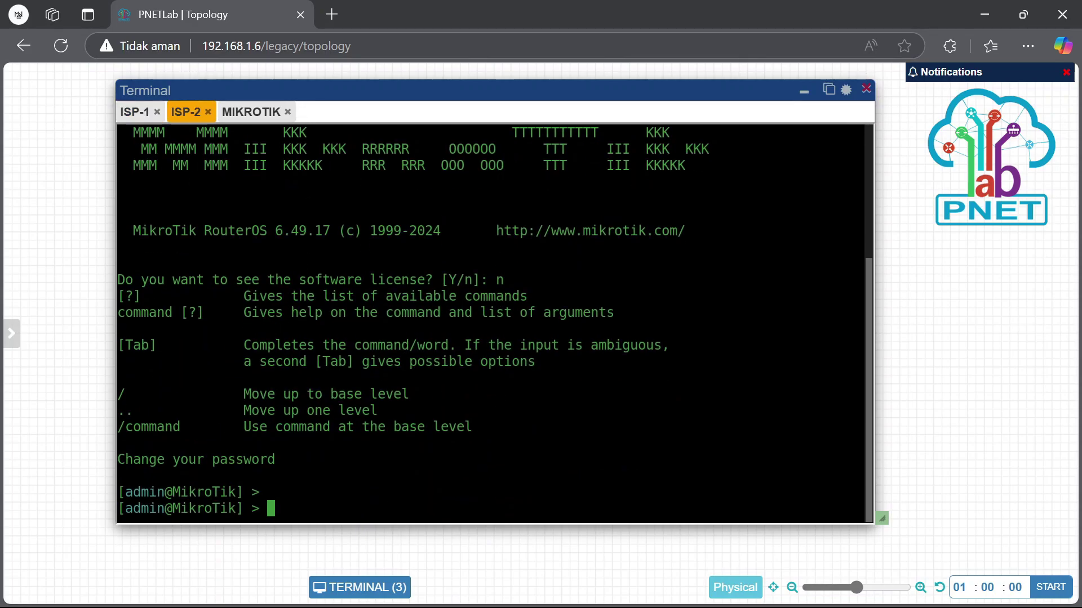
{"action": "left_click", "coordinate": [230, 116]}
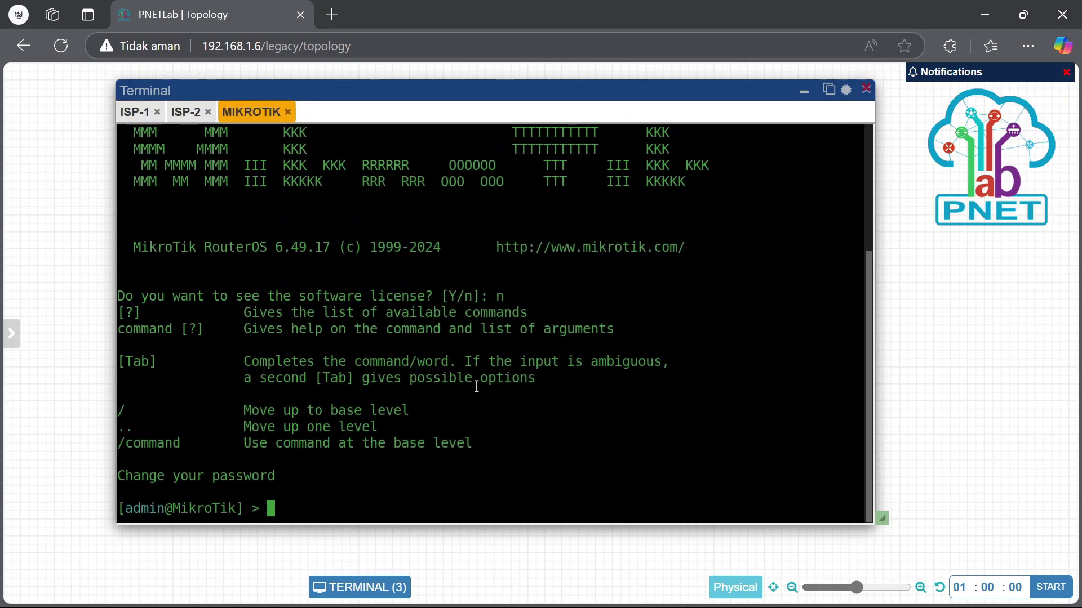
{"action": "key", "text": "Return"}
Run 'ip dhcp-client print' on ISP-1
{"action": "left_click", "coordinate": [131, 111]}
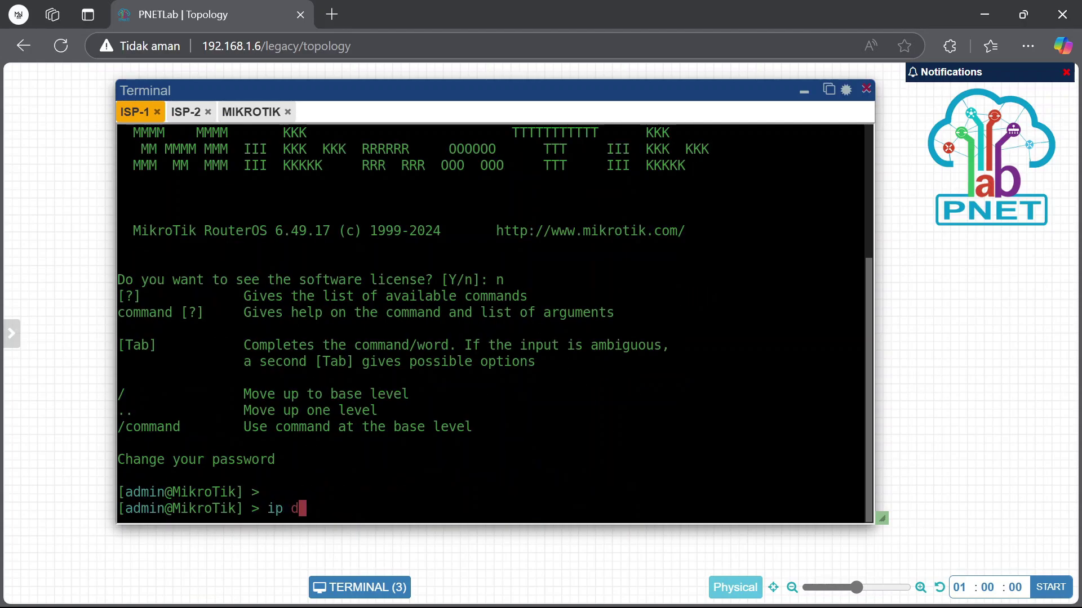
{"action": "type", "text": "ip dhcp-client print"}
{"action": "key", "text": "Return"}
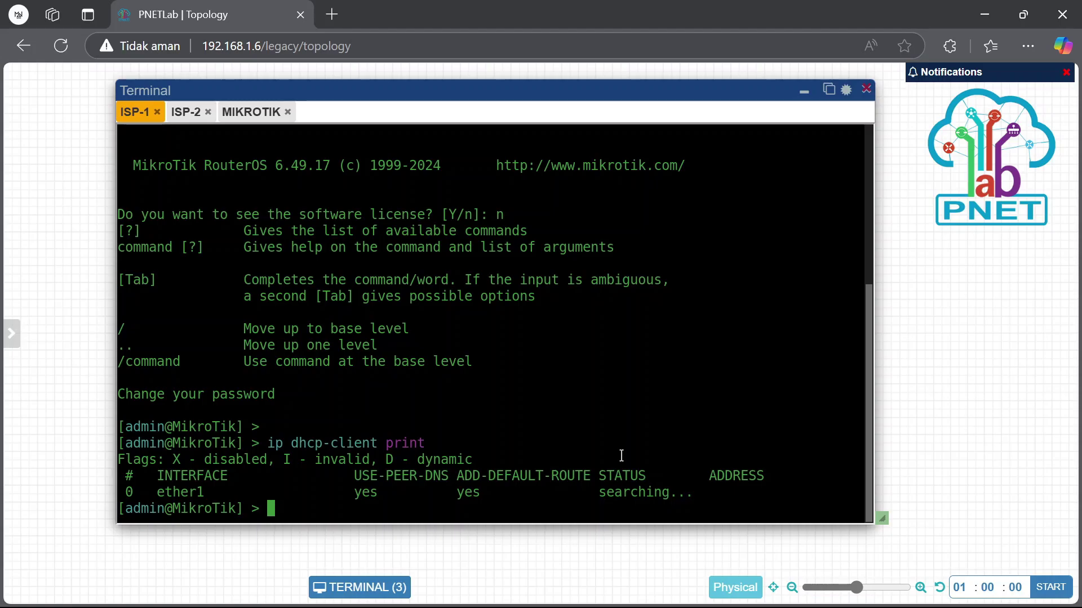
Review the Net cloud's settings and close them unchanged
{"action": "left_click", "coordinate": [803, 91]}
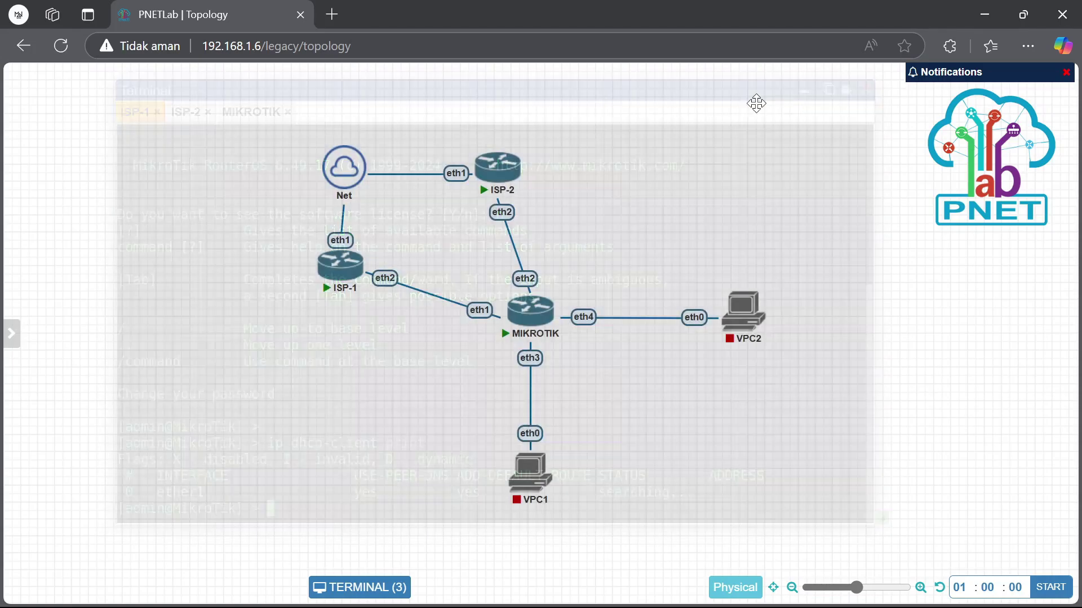
{"action": "left_click", "coordinate": [355, 140]}
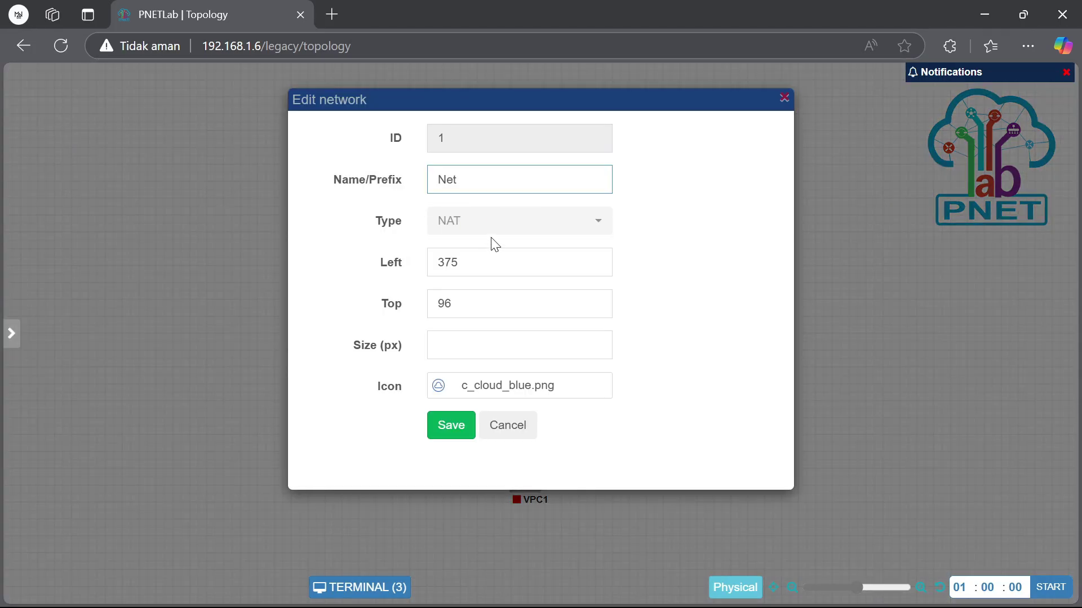
{"action": "left_click", "coordinate": [521, 432]}
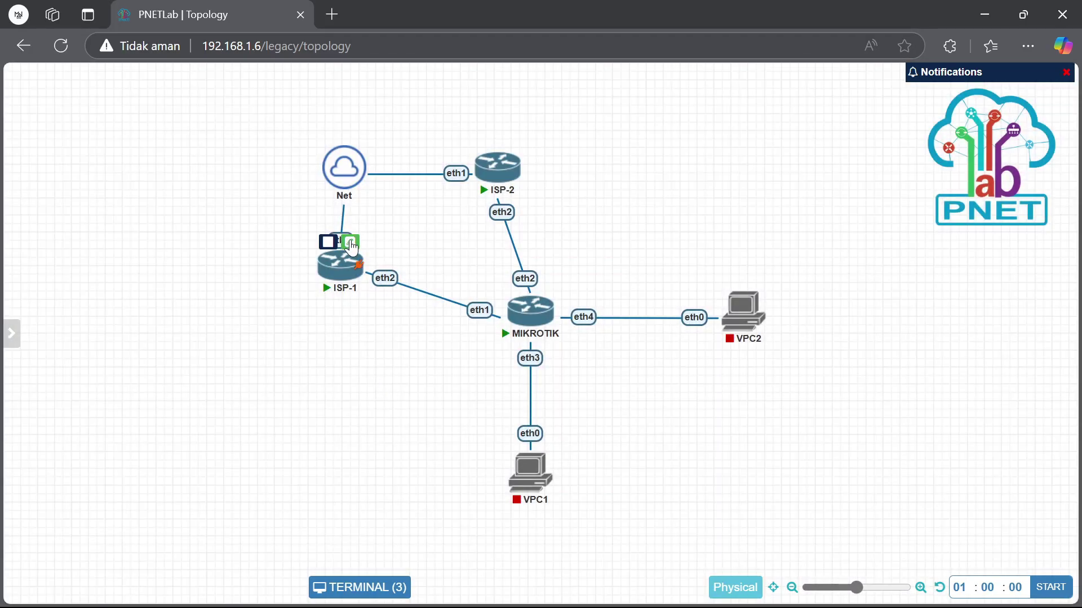
Review ISP-1's node settings unchanged, then return to its console
{"action": "double_click", "coordinate": [333, 265]}
{"action": "scroll", "coordinate": [477, 342], "scroll_direction": "down", "scroll_amount": 10}
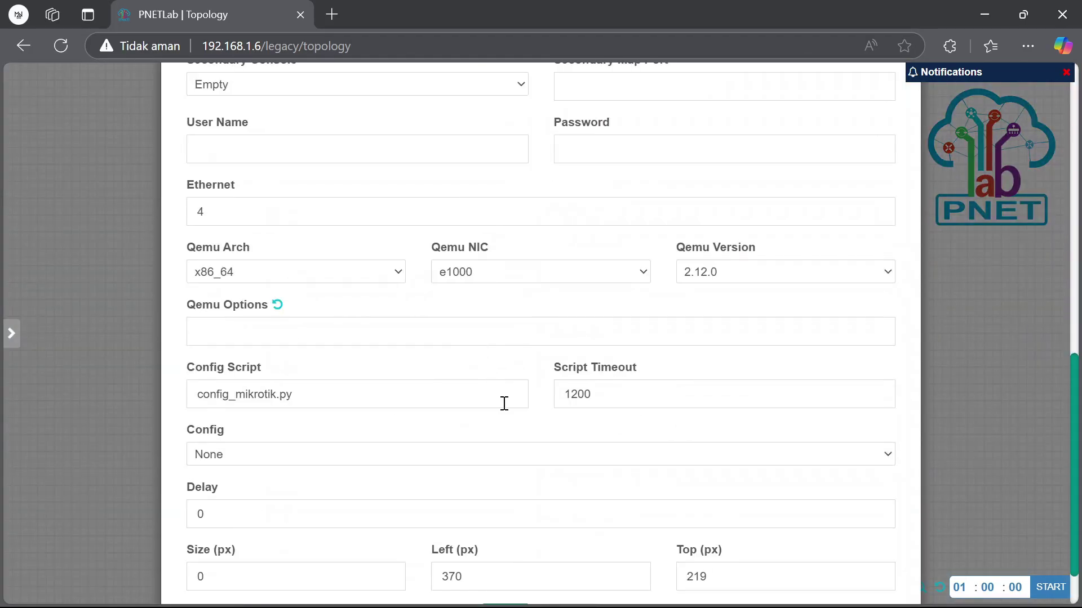
{"action": "scroll", "coordinate": [505, 403], "scroll_direction": "down", "scroll_amount": 1}
{"action": "left_click", "coordinate": [571, 552]}
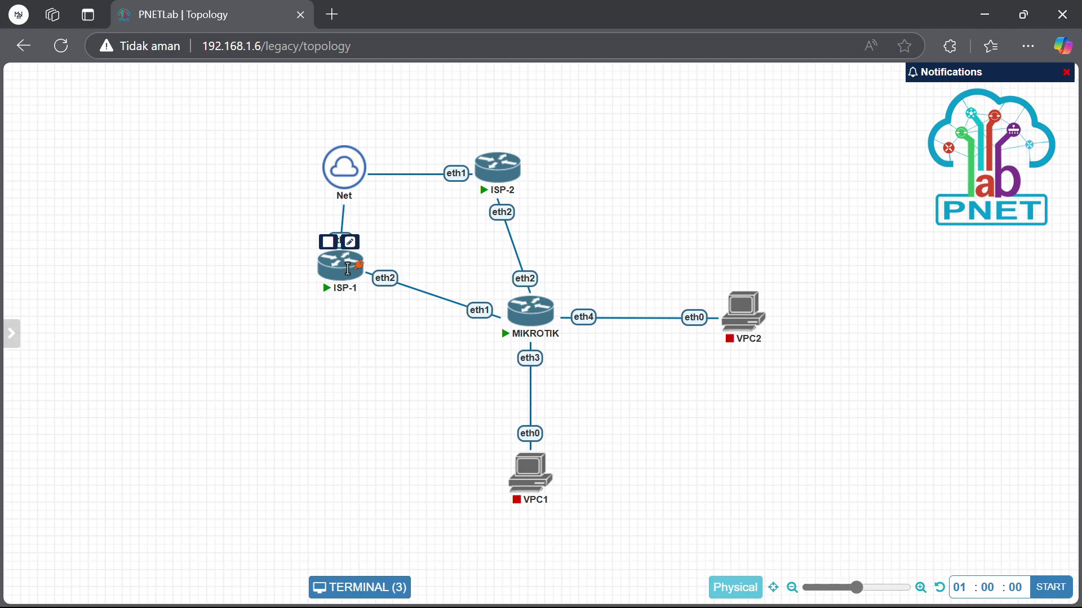
{"action": "left_click", "coordinate": [338, 269]}
Rerun 'ip dhcp-client print' on ISP-1 and on ISP-2, where ether1 is bound to 10.0.137.91/24
{"action": "key", "text": "Up"}
{"action": "key", "text": "Return"}
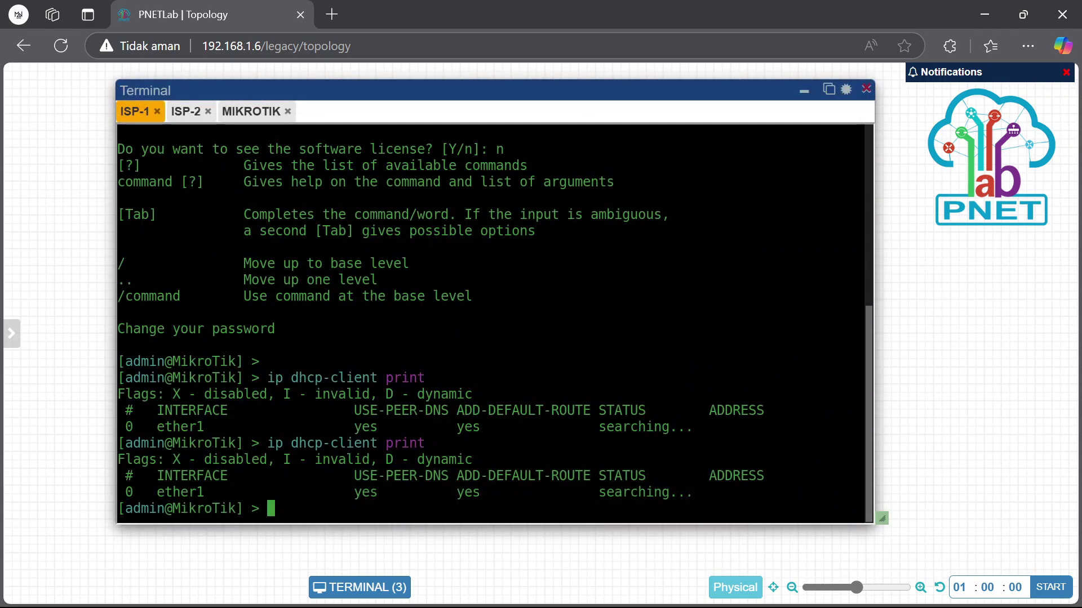
{"action": "left_click", "coordinate": [179, 115]}
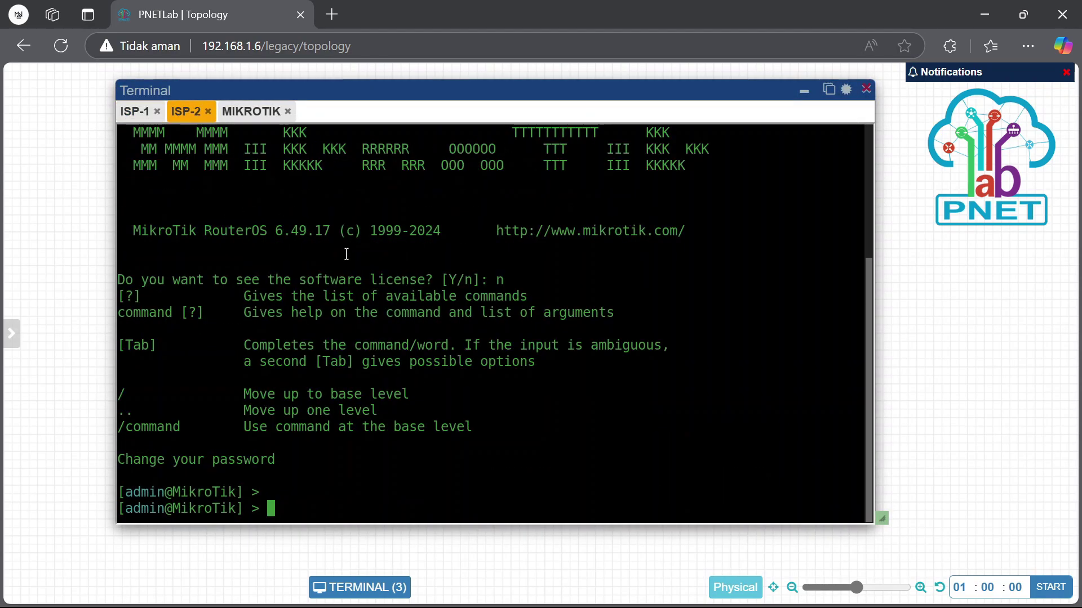
{"action": "type", "text": "ip dhcp-cli"}
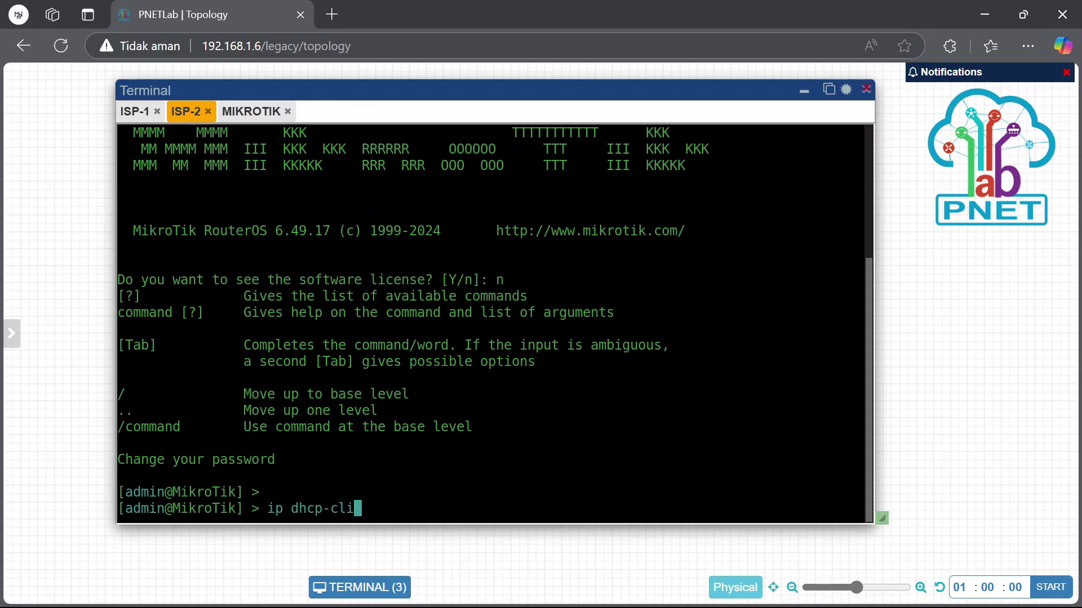
{"action": "key", "text": "Tab"}
{"action": "type", "text": "prit"}
{"action": "key", "text": "Return"}
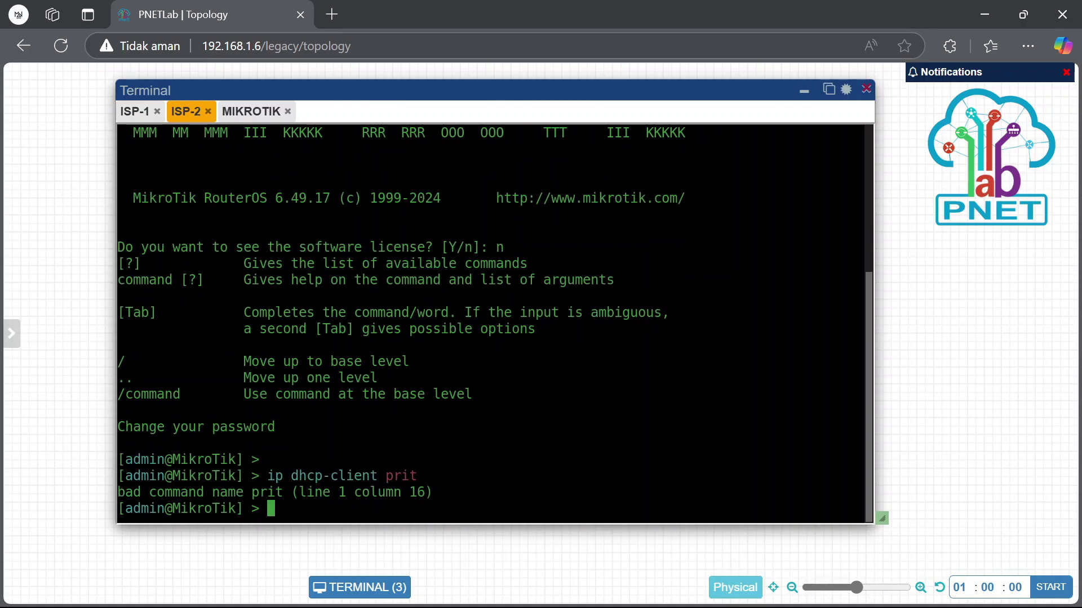
{"action": "key", "text": "Up"}
{"action": "key", "text": "BackSpace"}
{"action": "key", "text": "BackSpace"}
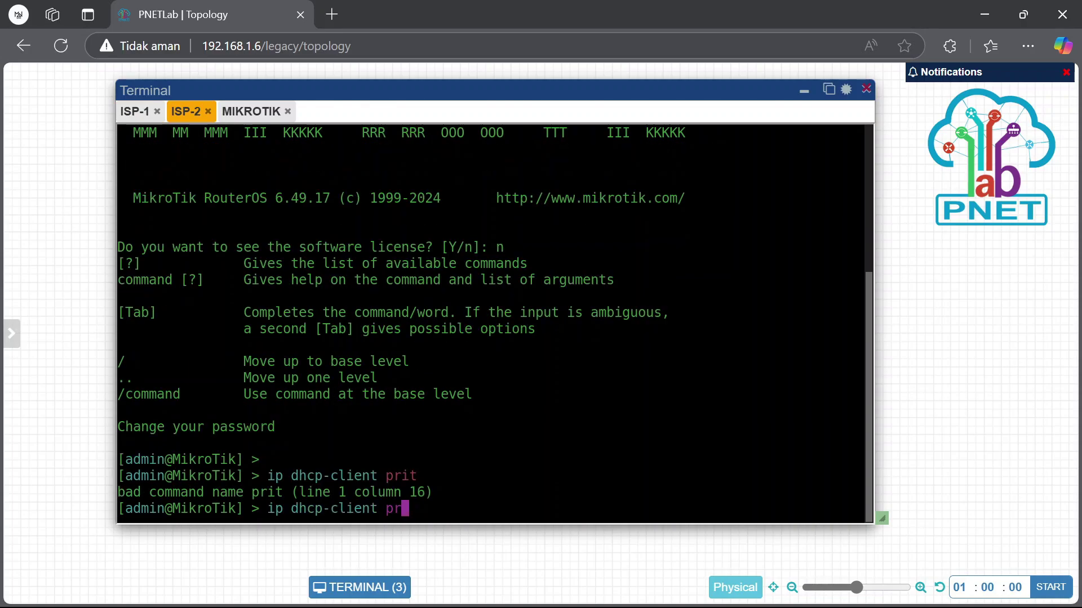
{"action": "type", "text": "int"}
{"action": "key", "text": "Return"}
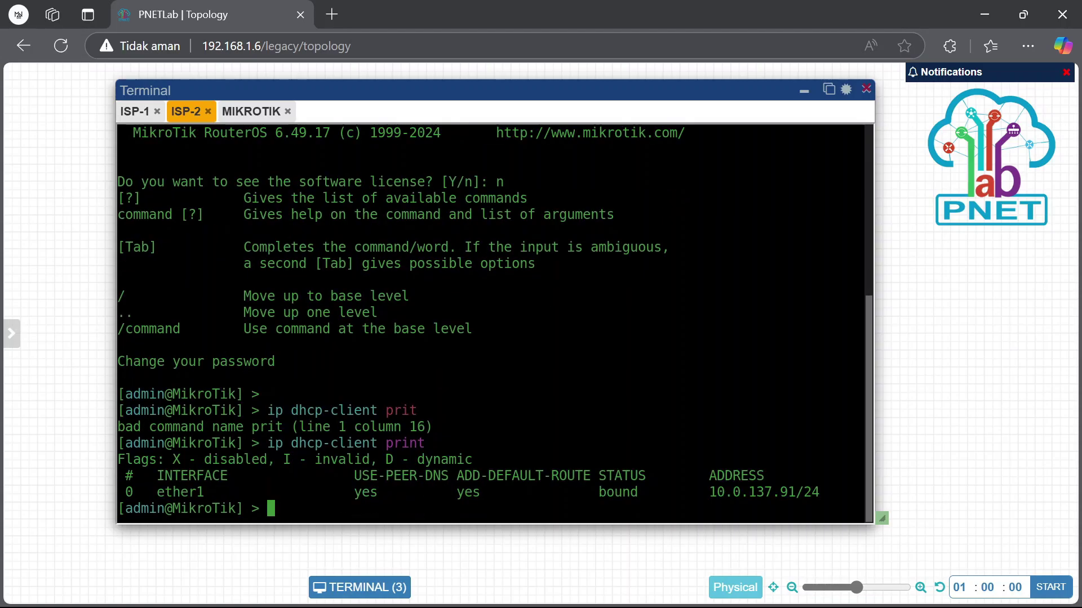
Run 'ip dhcp-client print' on the MIKROTIK router, which is still searching
{"action": "left_click", "coordinate": [251, 111]}
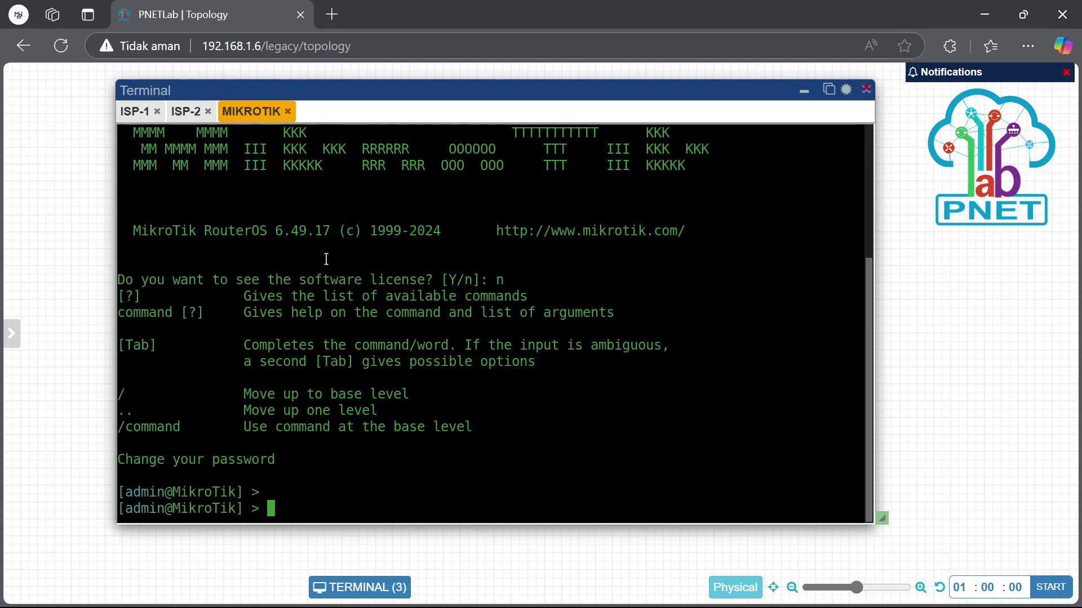
{"action": "type", "text": "ip dhcp-cl"}
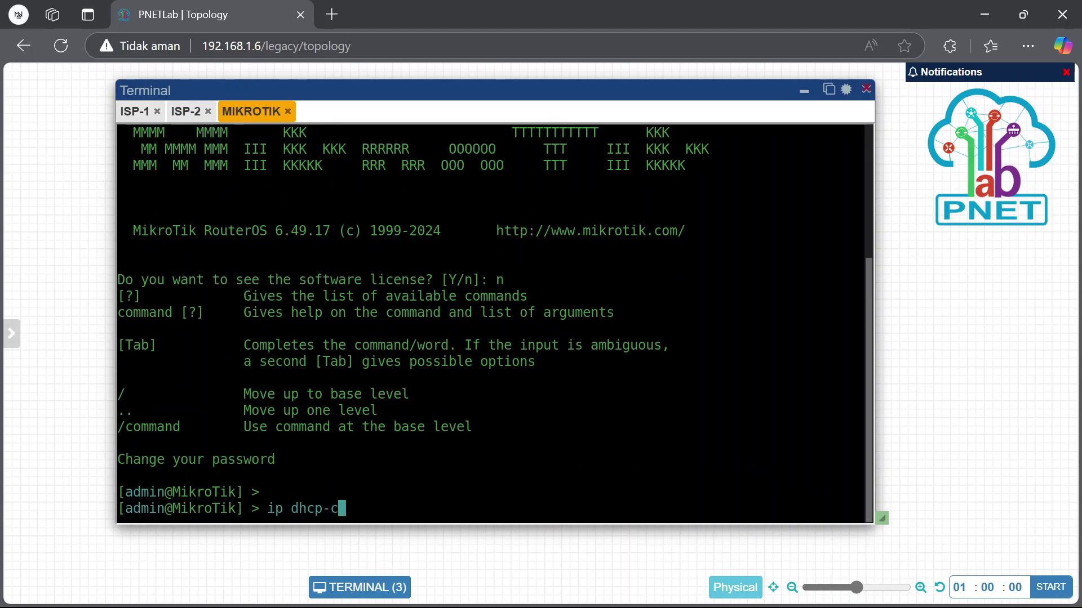
{"action": "key", "text": "Tab"}
{"action": "type", "text": "print"}
{"action": "key", "text": "BackSpace"}
{"action": "key", "text": "BackSpace"}
{"action": "key", "text": "BackSpace"}
{"action": "key", "text": "BackSpace"}
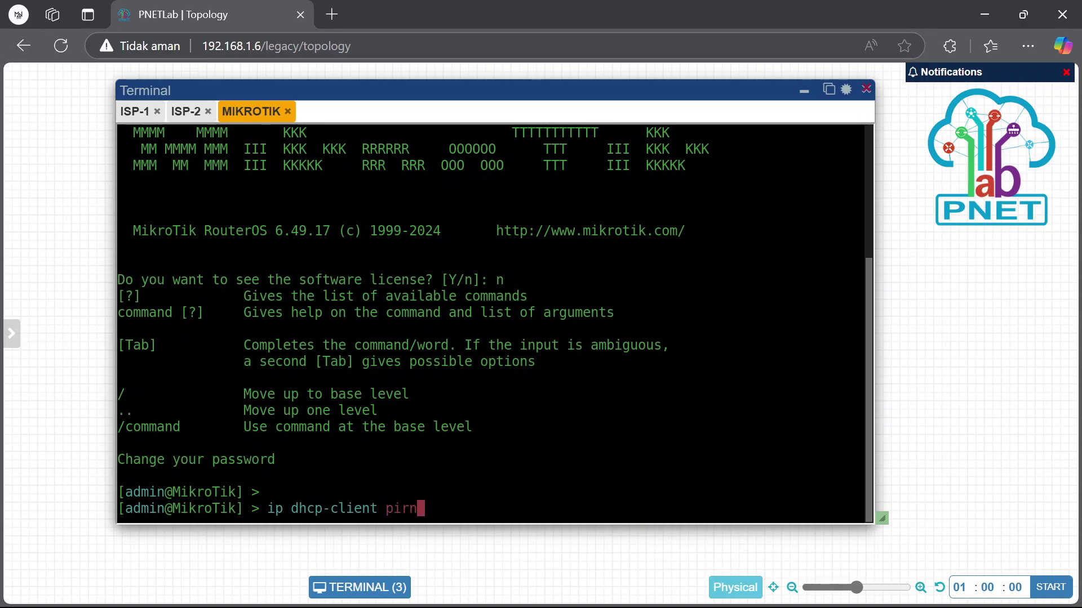
{"action": "type", "text": "rint"}
{"action": "key", "text": "Return"}
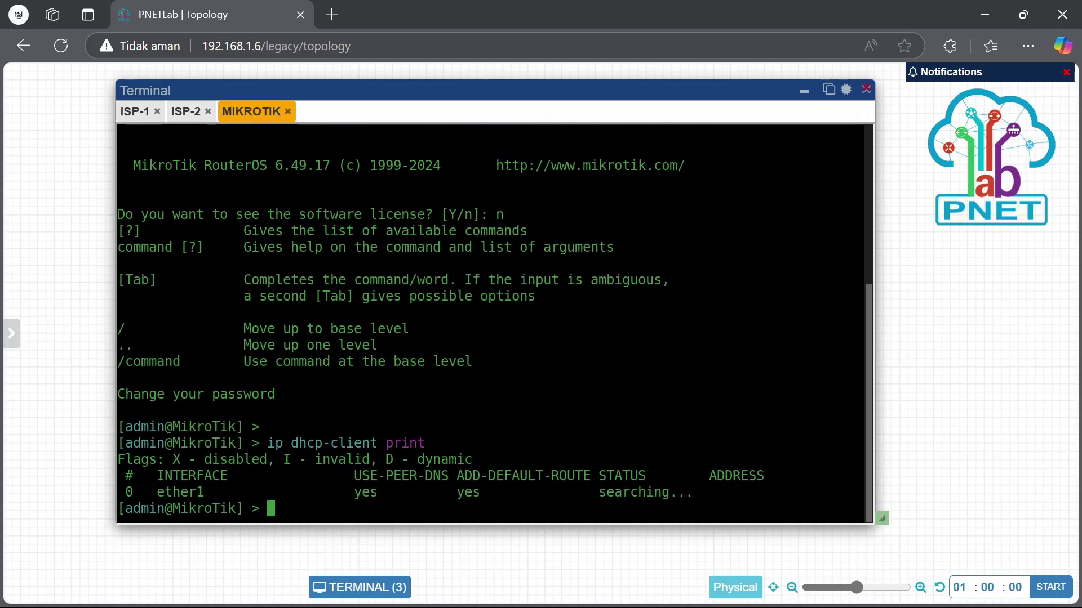
Check ISP-1's DHCP client once more, still searching, and return to the lab topology
{"action": "scroll", "coordinate": [253, 145], "scroll_direction": "up", "scroll_amount": 5}
{"action": "left_click", "coordinate": [141, 115]}
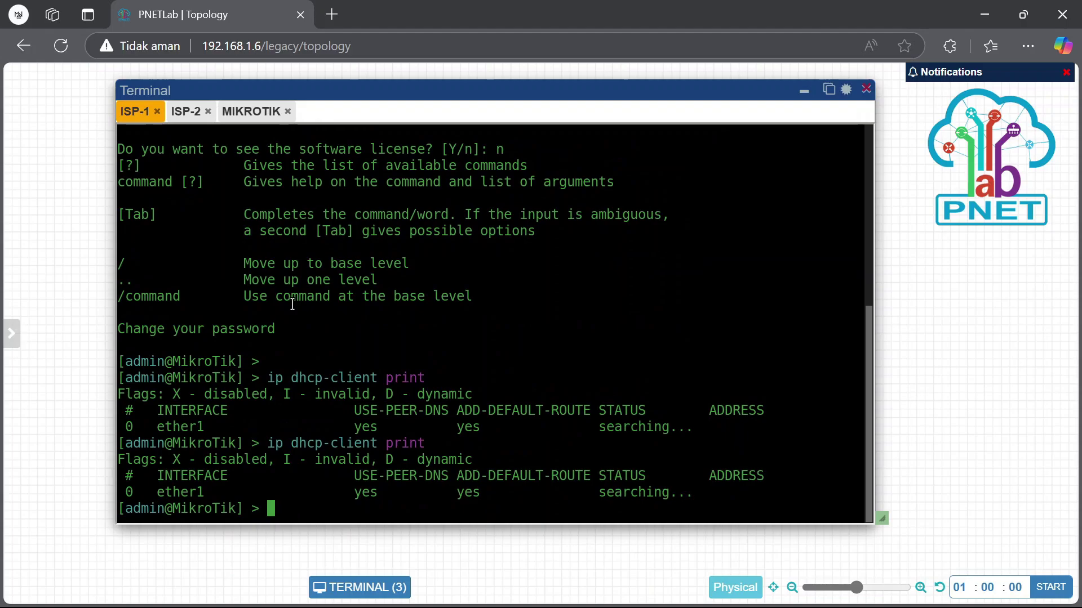
{"action": "type", "text": "ip dhcp-client "}
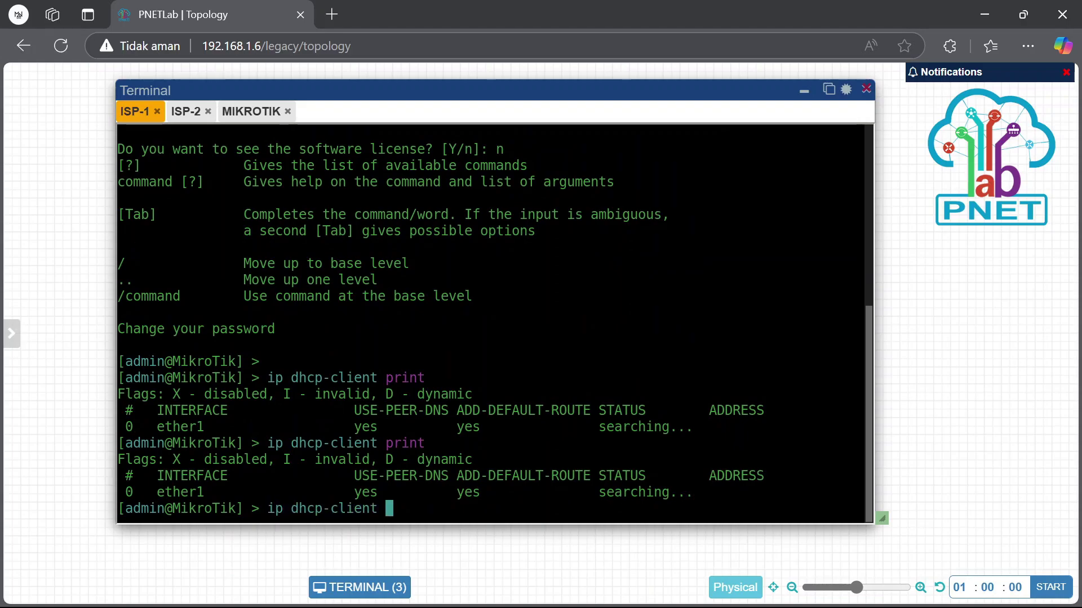
{"action": "type", "text": "print"}
{"action": "key", "text": "Return"}
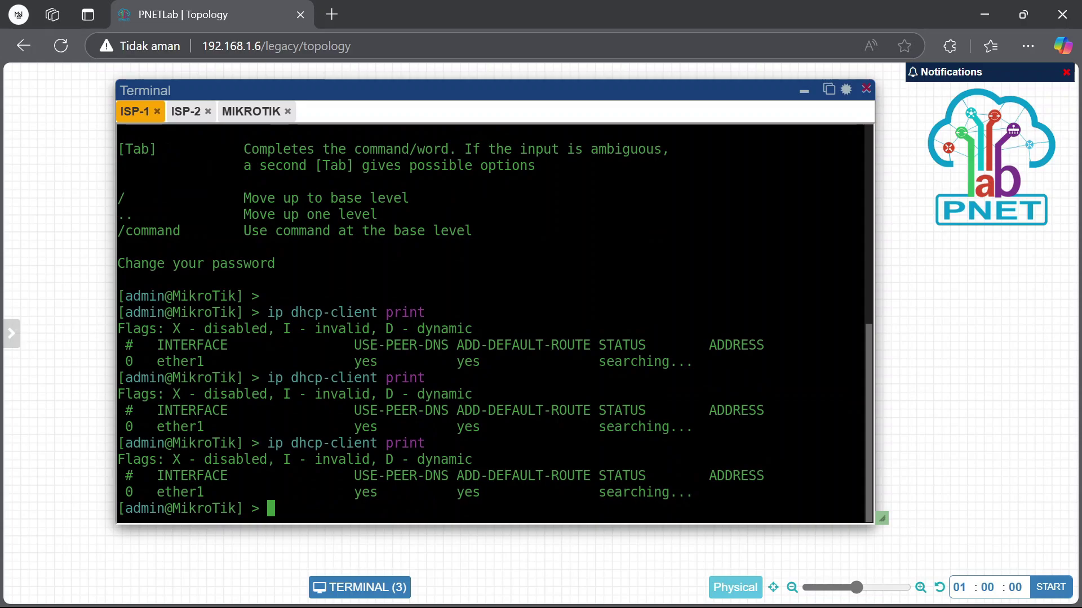
{"action": "left_click", "coordinate": [803, 92]}
Wipe the ISP-1 router and start it again
{"action": "right_click", "coordinate": [345, 273]}
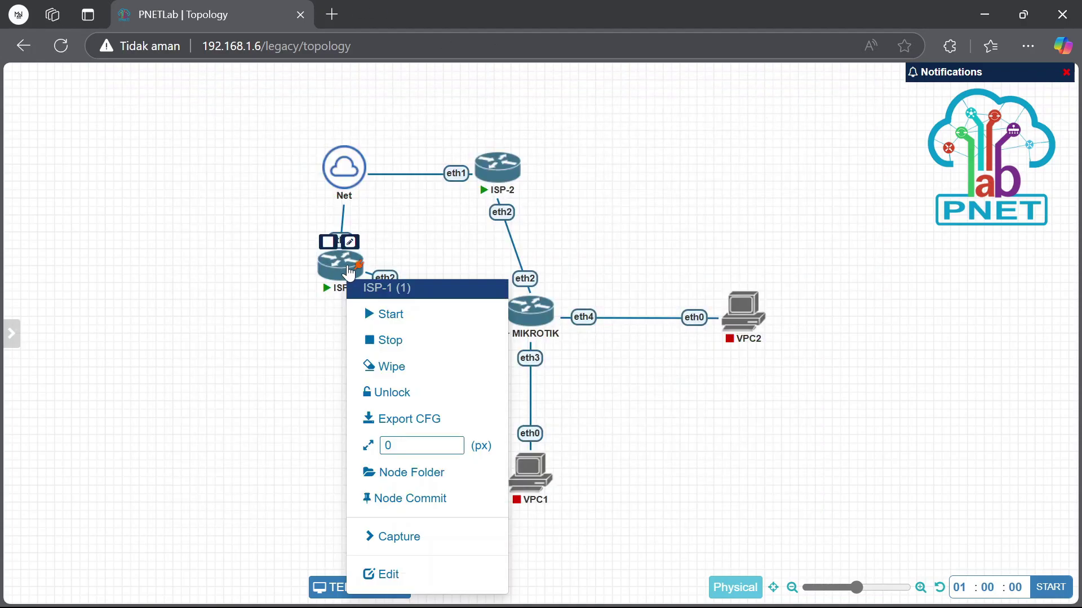
{"action": "left_click", "coordinate": [388, 366]}
{"action": "left_click", "coordinate": [507, 175]}
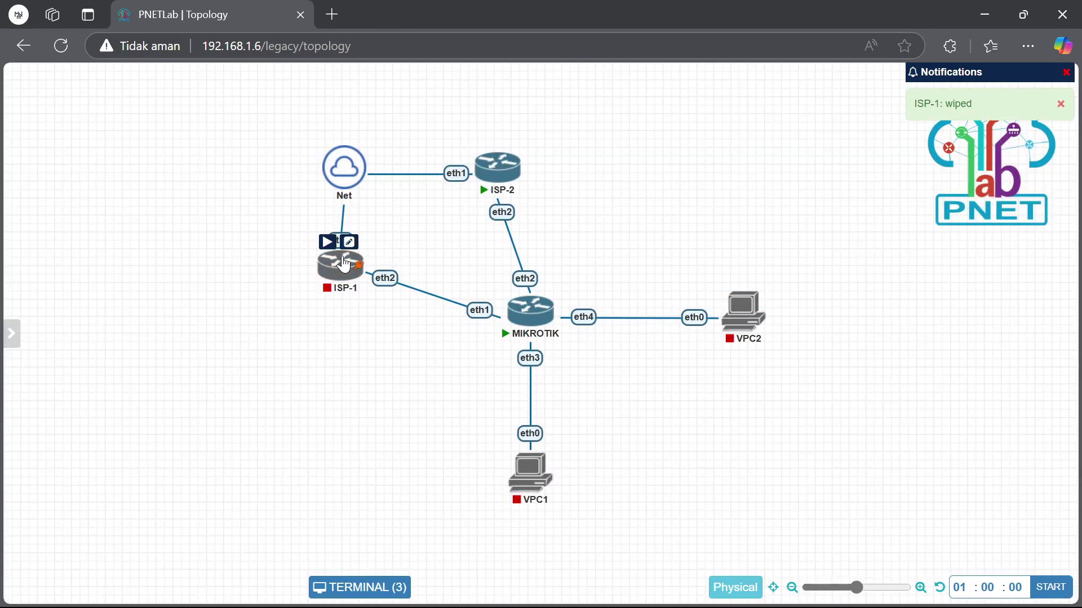
{"action": "left_click", "coordinate": [328, 237]}
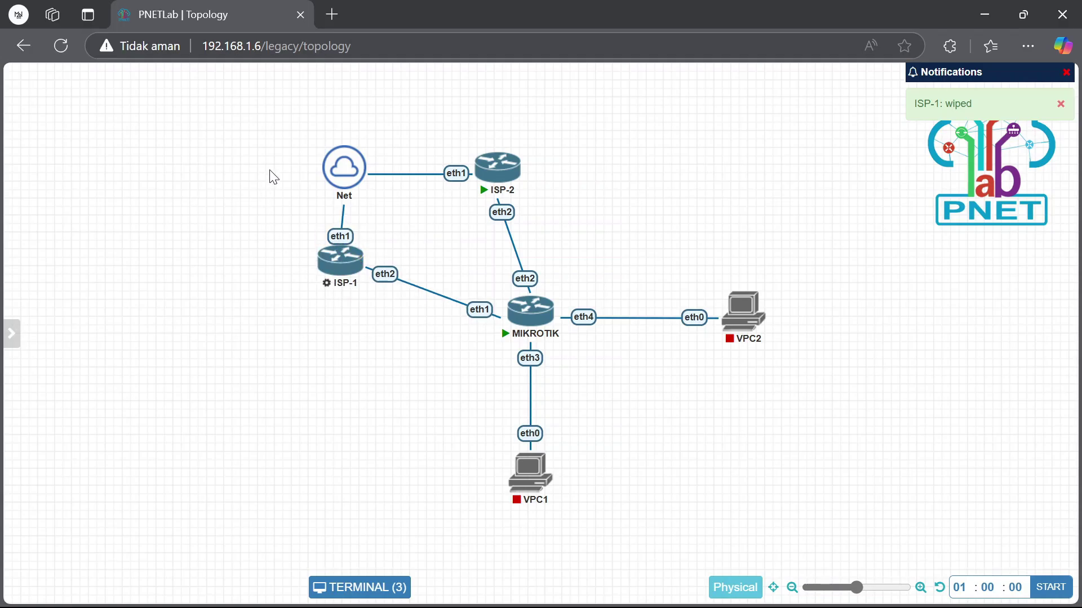
Vertically align ISP-1 beneath the Net cloud, move it down, and open its console
{"action": "left_click_drag", "start_coordinate": [297, 121], "coordinate": [386, 293]}
{"action": "right_click", "coordinate": [347, 170]}
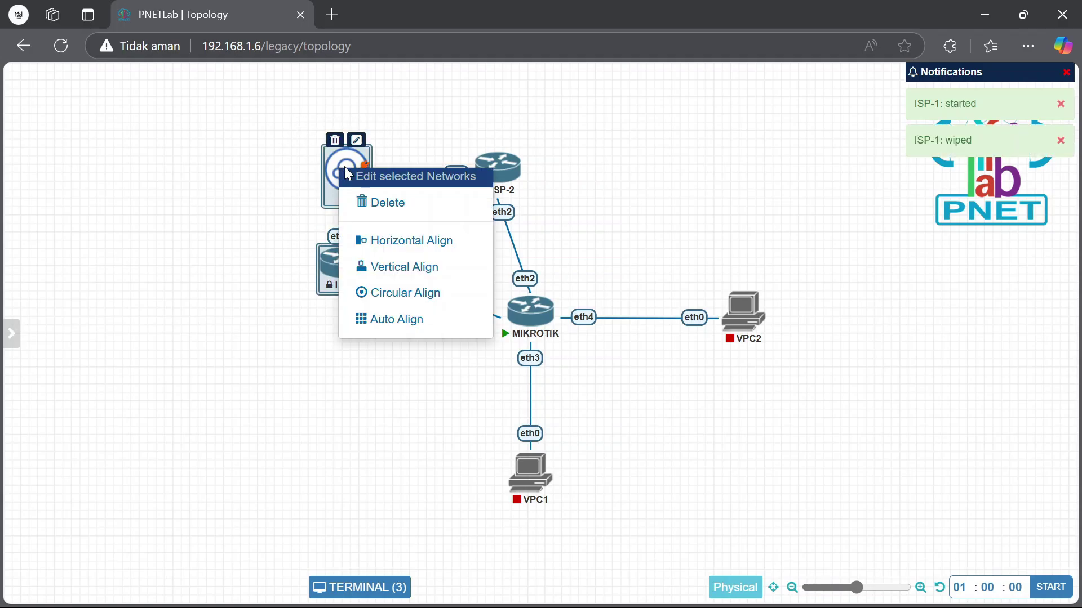
{"action": "left_click", "coordinate": [405, 267]}
{"action": "left_click_drag", "start_coordinate": [338, 280], "coordinate": [340, 305]}
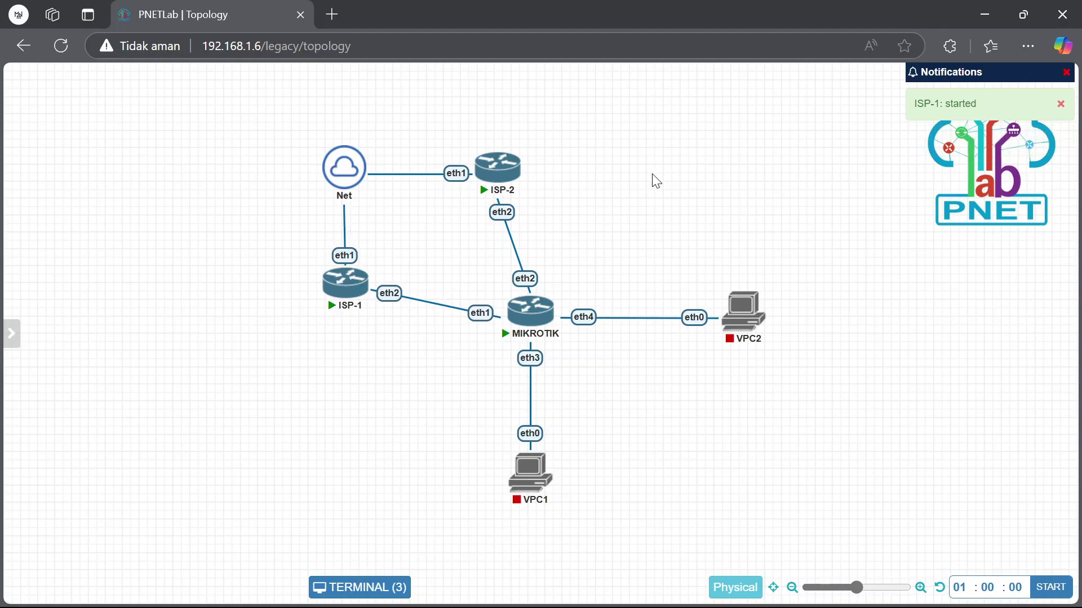
{"action": "left_click", "coordinate": [345, 284]}
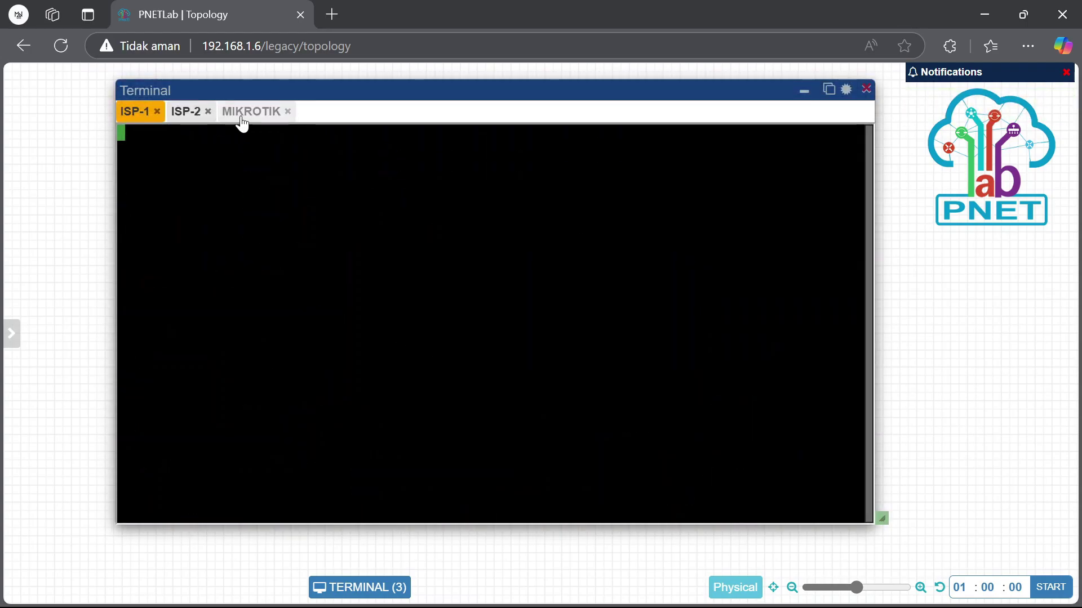
Check the MIKROTIK, ISP-2 and ISP-1 consoles, then reopen ISP-1's console and return to the topology
{"action": "left_click", "coordinate": [251, 112]}
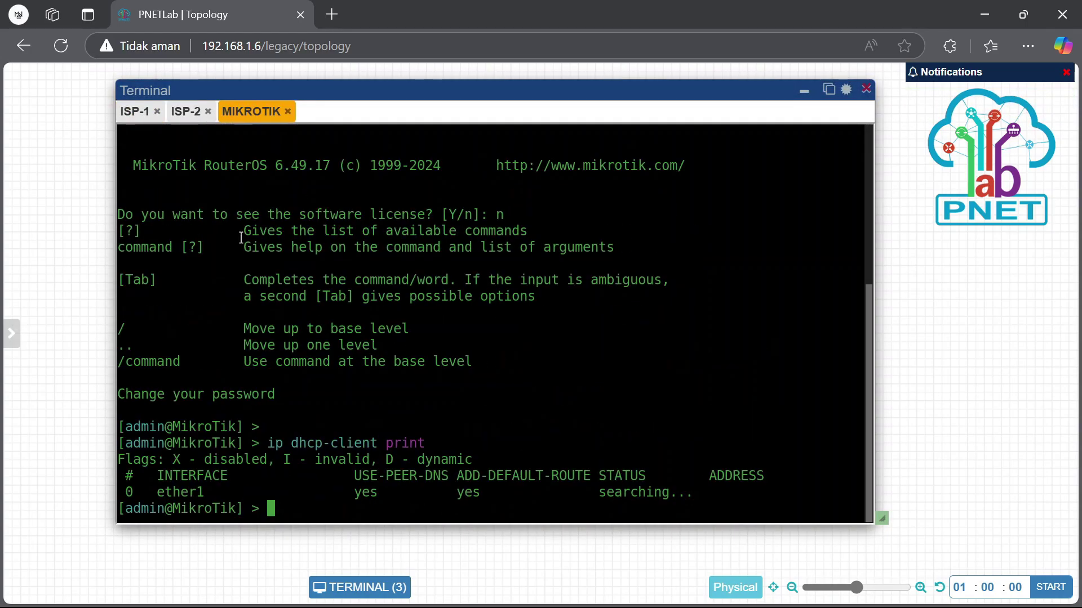
{"action": "left_click", "coordinate": [188, 112]}
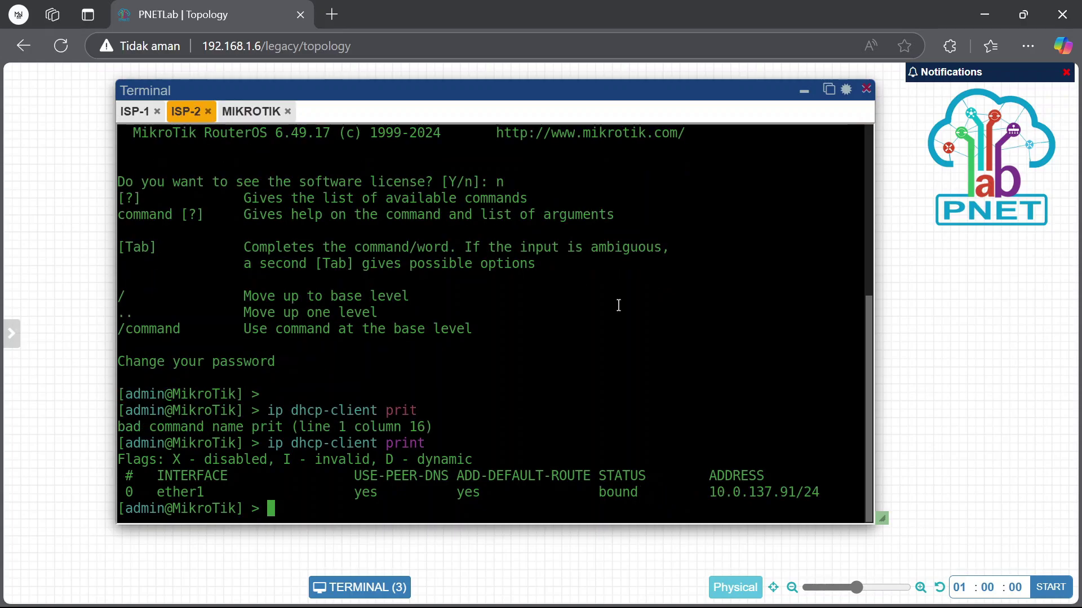
{"action": "left_click", "coordinate": [135, 111]}
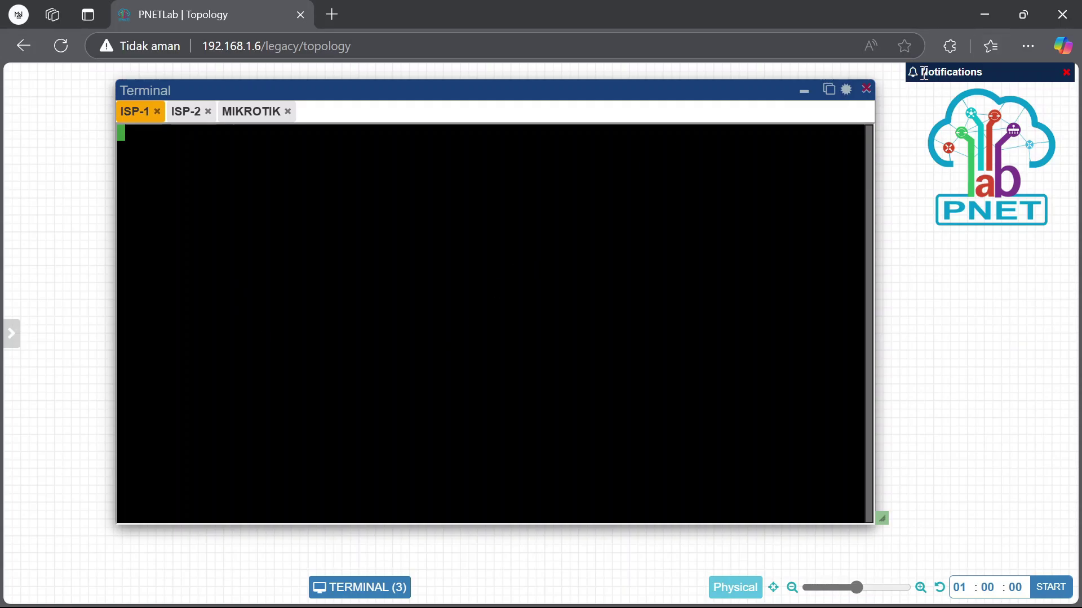
{"action": "left_click", "coordinate": [804, 91]}
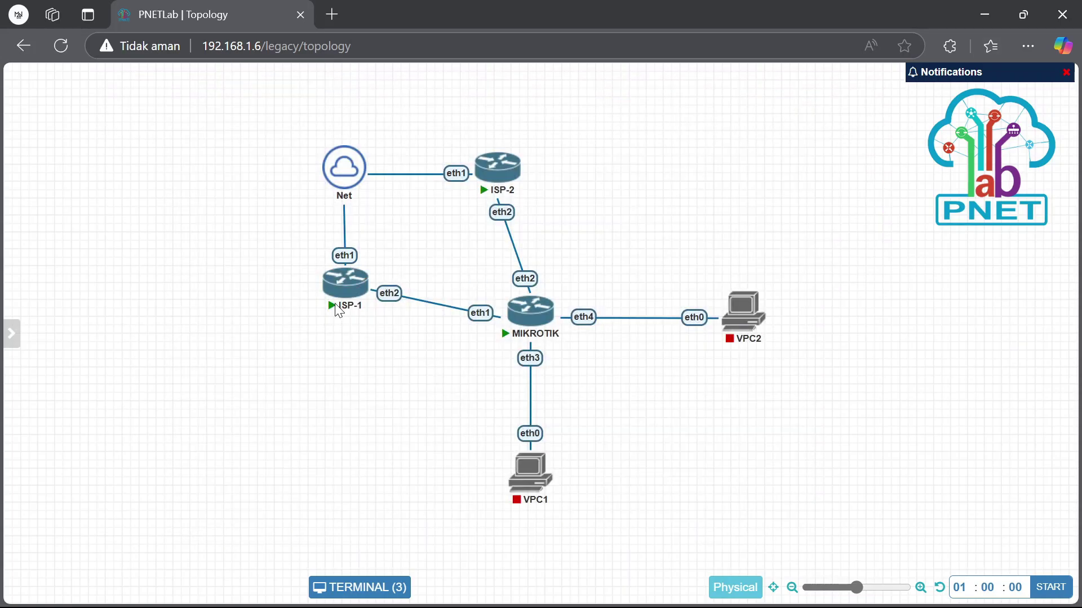
{"action": "left_click", "coordinate": [354, 284]}
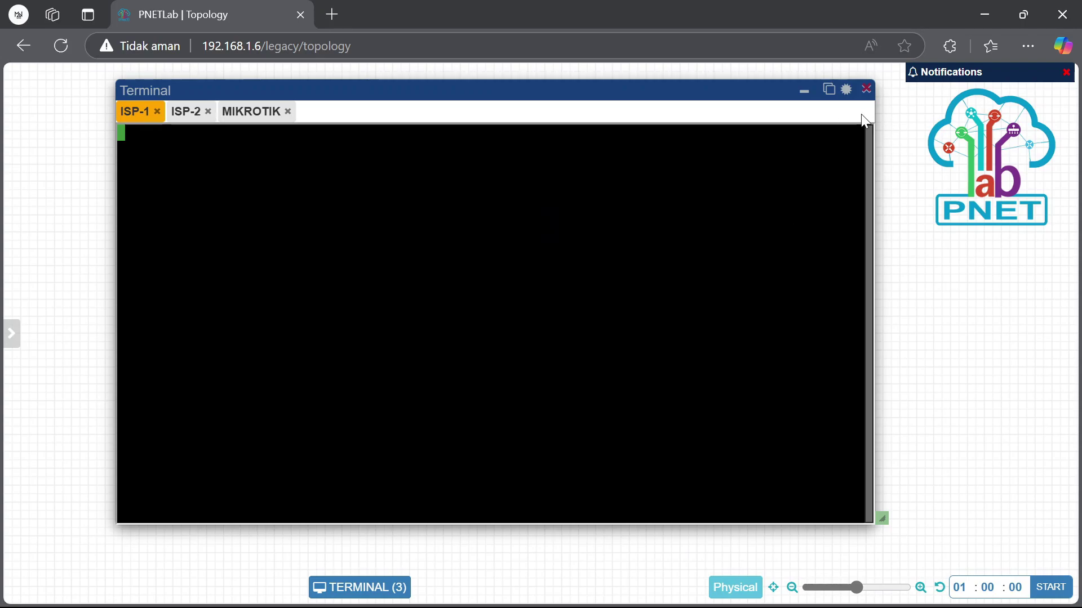
{"action": "left_click", "coordinate": [804, 91]}
On ISP-2's console, run 'system identity set name=ISP-2' and 'tool romon set enabled=yes'
{"action": "left_click", "coordinate": [487, 171]}
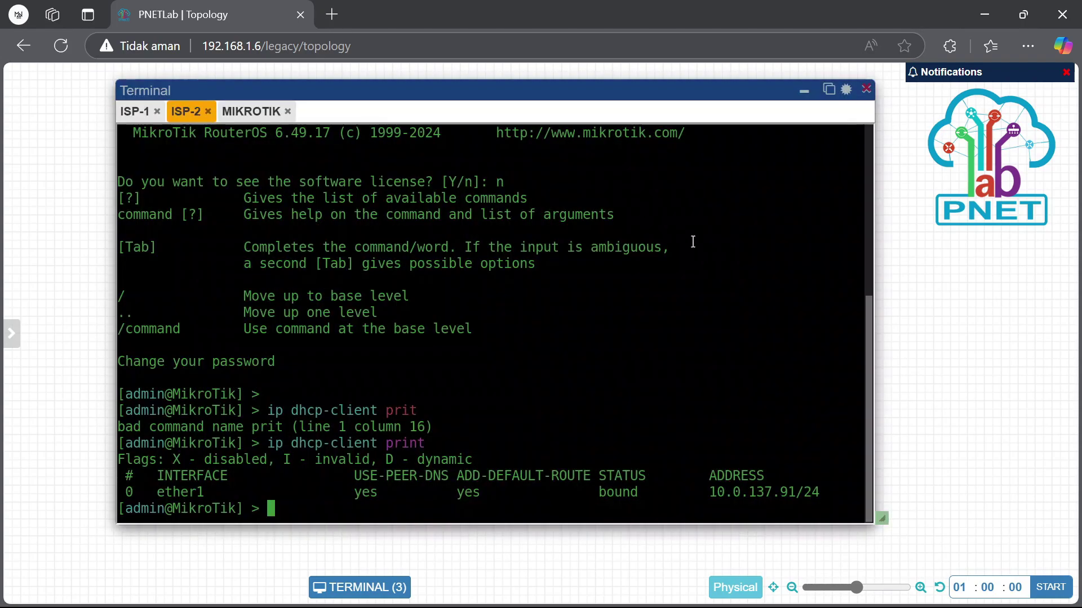
{"action": "type", "text": "system "}
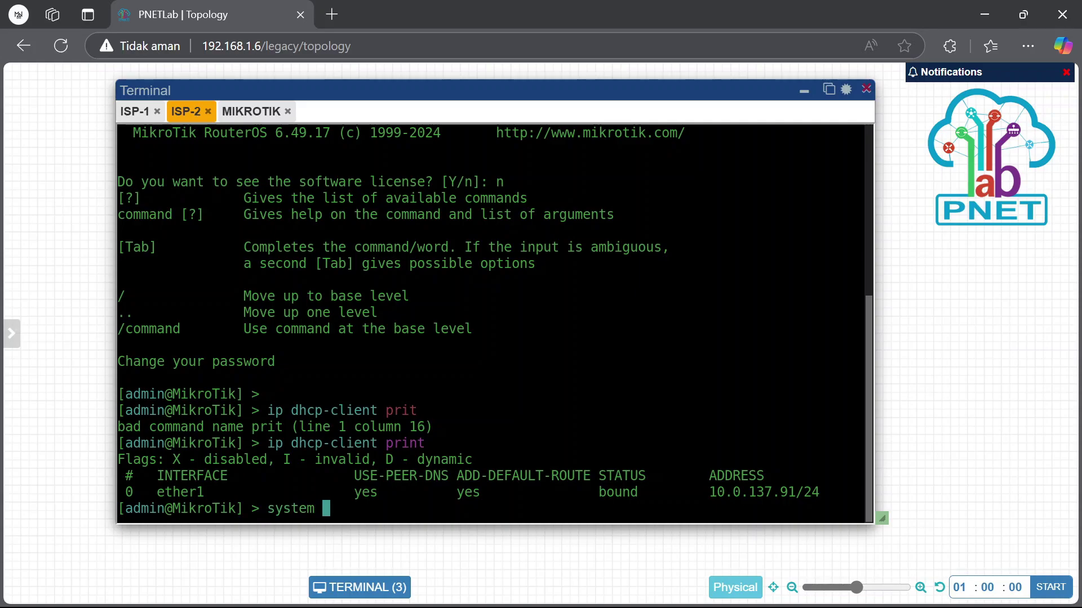
{"action": "type", "text": "identity s"}
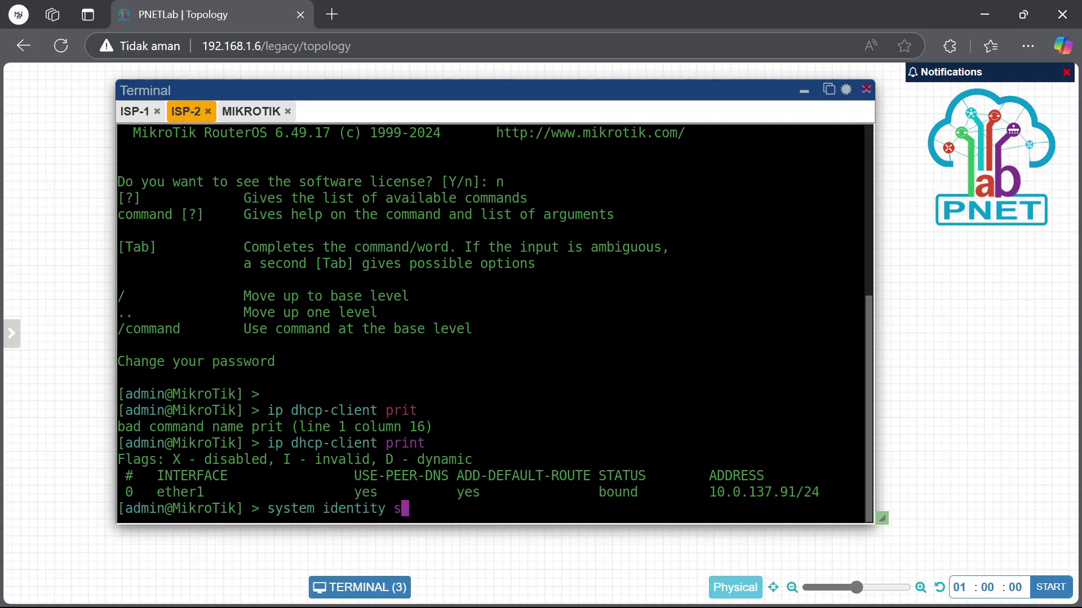
{"action": "type", "text": "et name="}
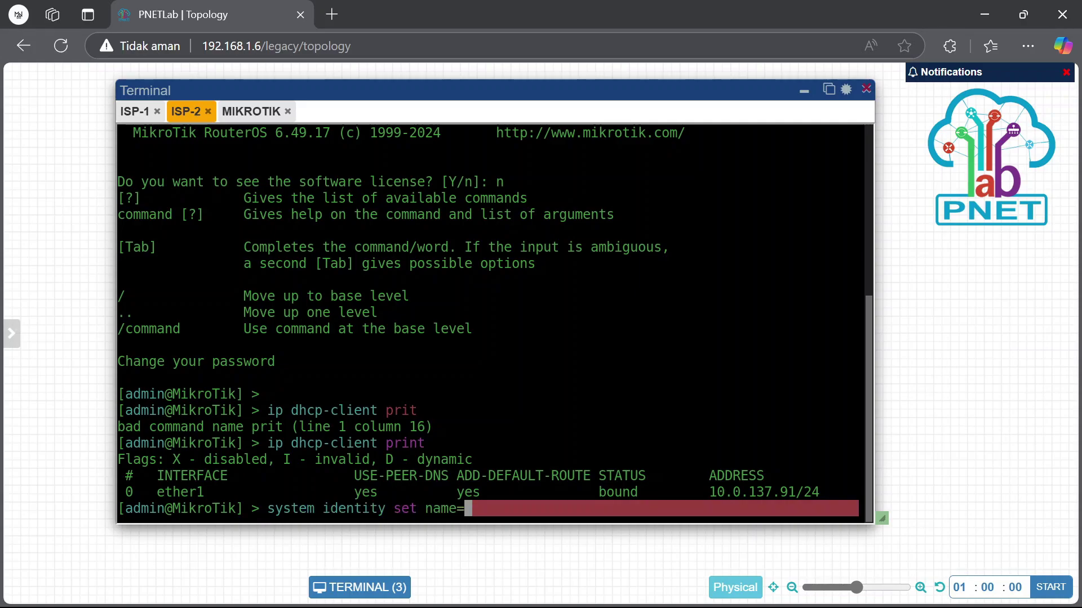
{"action": "type", "text": "ISP-2"}
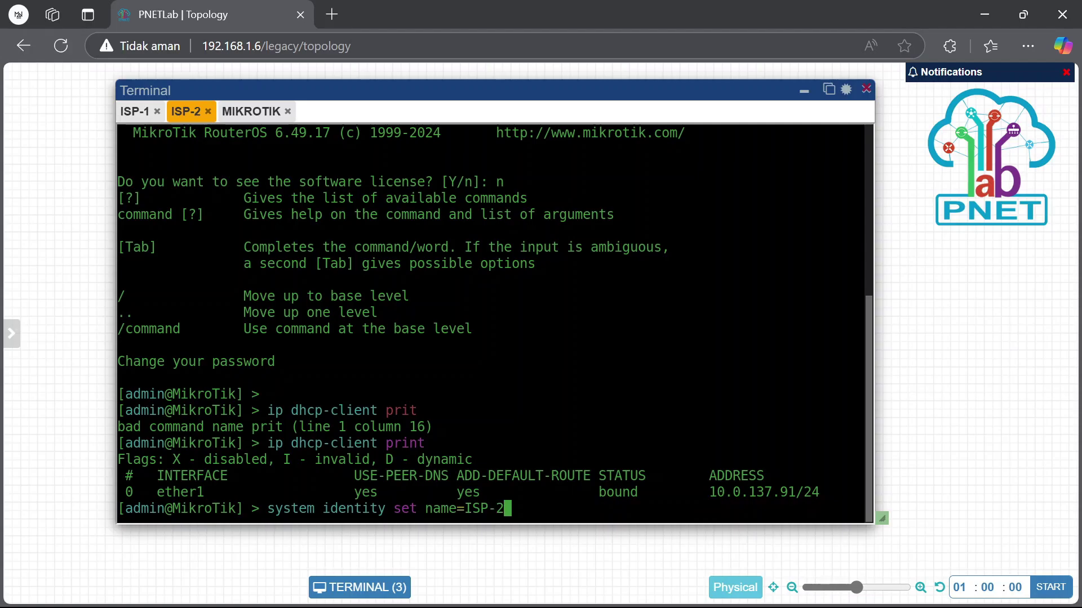
{"action": "key", "text": "Return"}
{"action": "type", "text": "tool romon "}
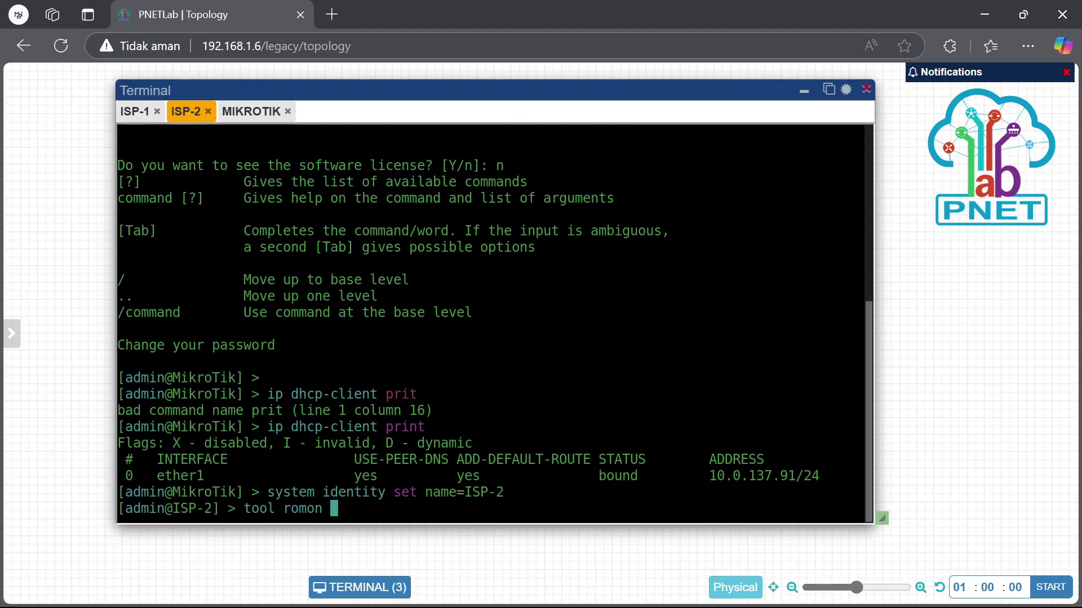
{"action": "type", "text": "set enabled="}
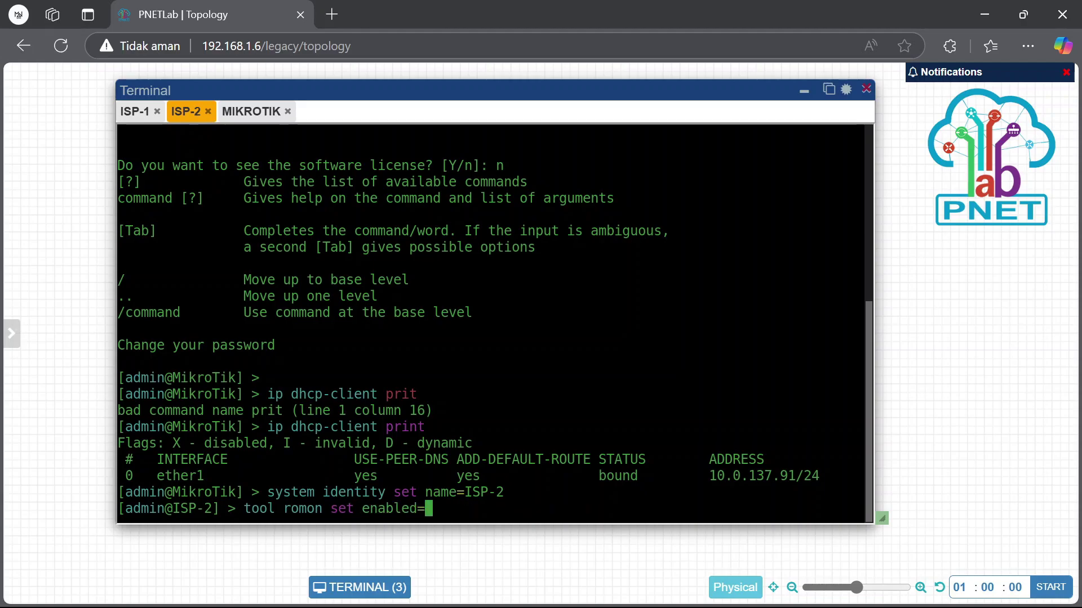
{"action": "type", "text": "yes"}
{"action": "key", "text": "Return"}
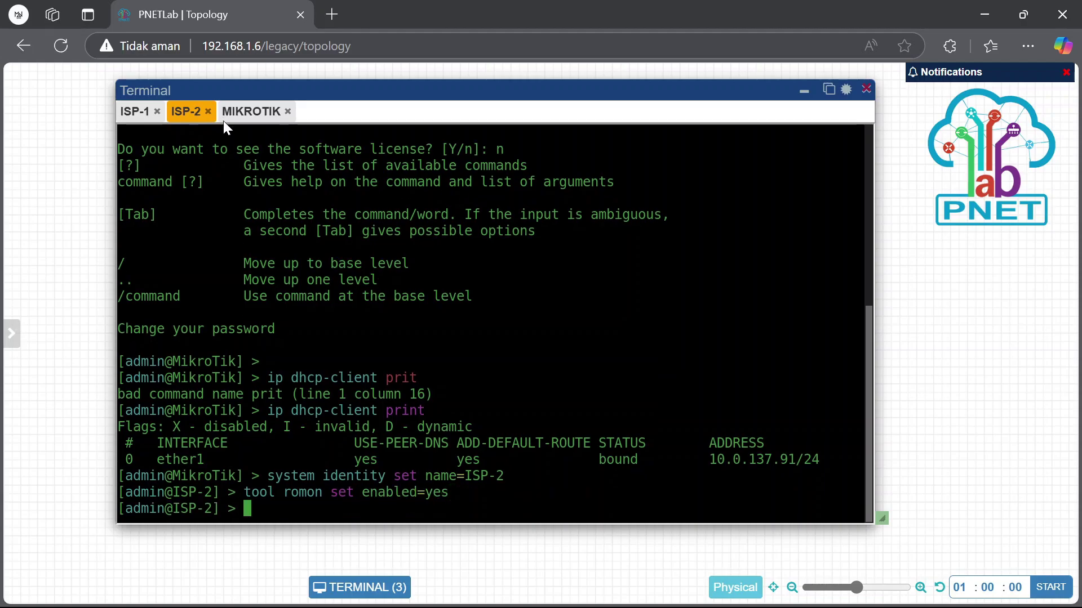
Log in to ISP-1's console as admin, answering n to the licence prompt
{"action": "left_click", "coordinate": [137, 111]}
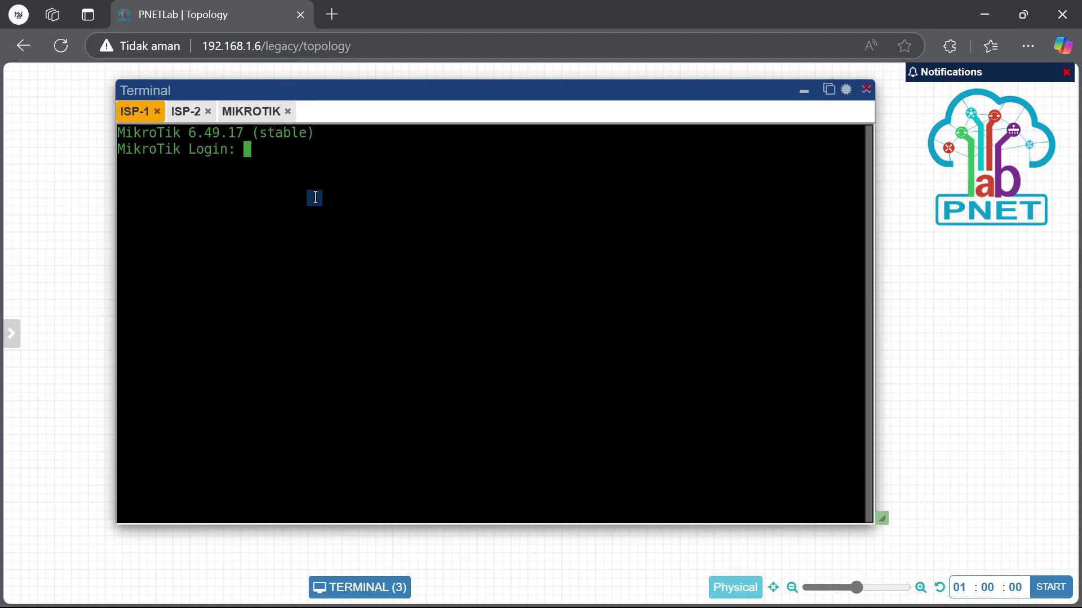
{"action": "type", "text": "admin"}
{"action": "key", "text": "Return"}
{"action": "key", "text": "Return"}
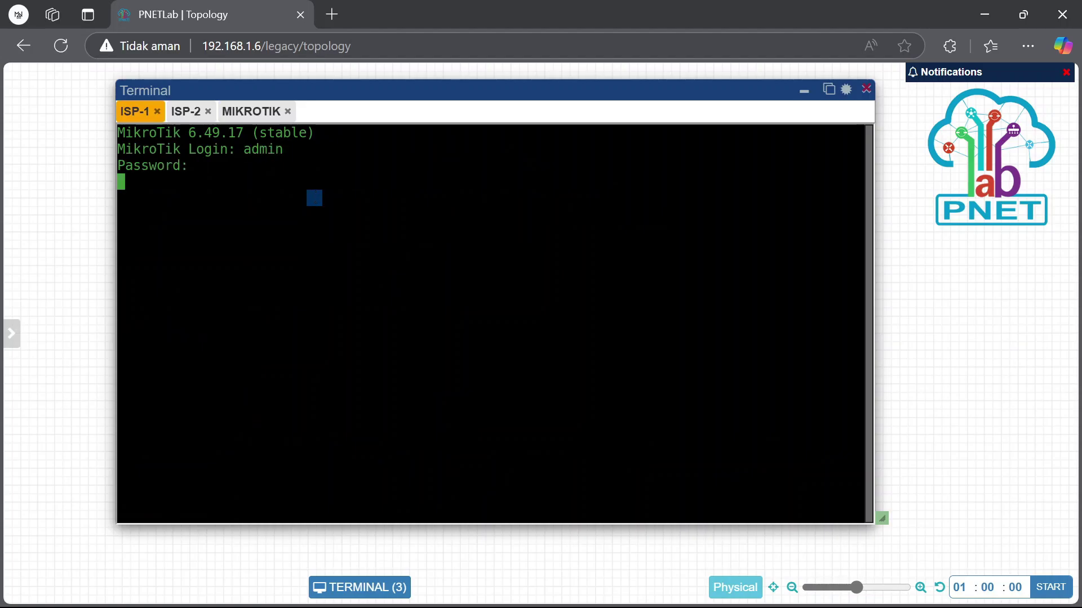
{"action": "type", "text": "n"}
{"action": "key", "text": "Return"}
Run 'ip dhcp-client print' on ISP-1 and select its bound address 10.0.137.222/24
{"action": "type", "text": "i"}
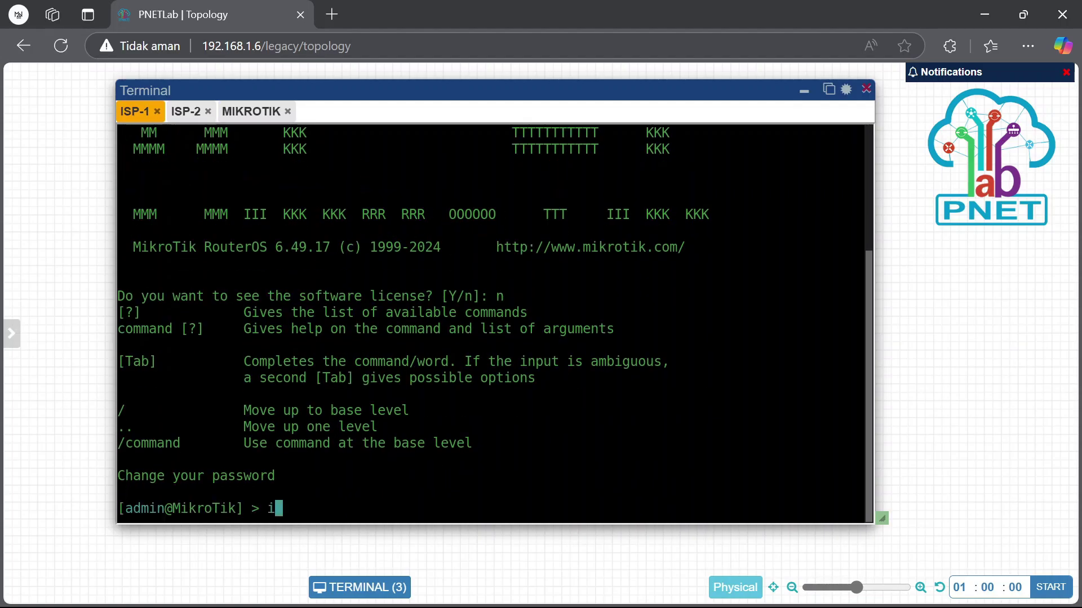
{"action": "type", "text": "p dhcp"}
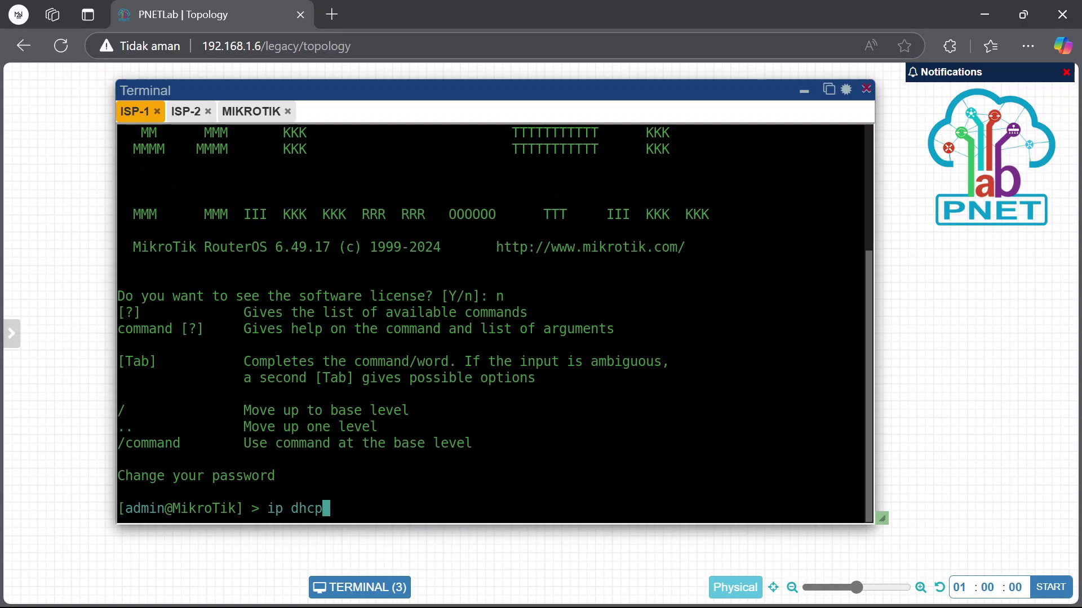
{"action": "type", "text": "-c"}
{"action": "key", "text": "Tab"}
{"action": "type", "text": "print"}
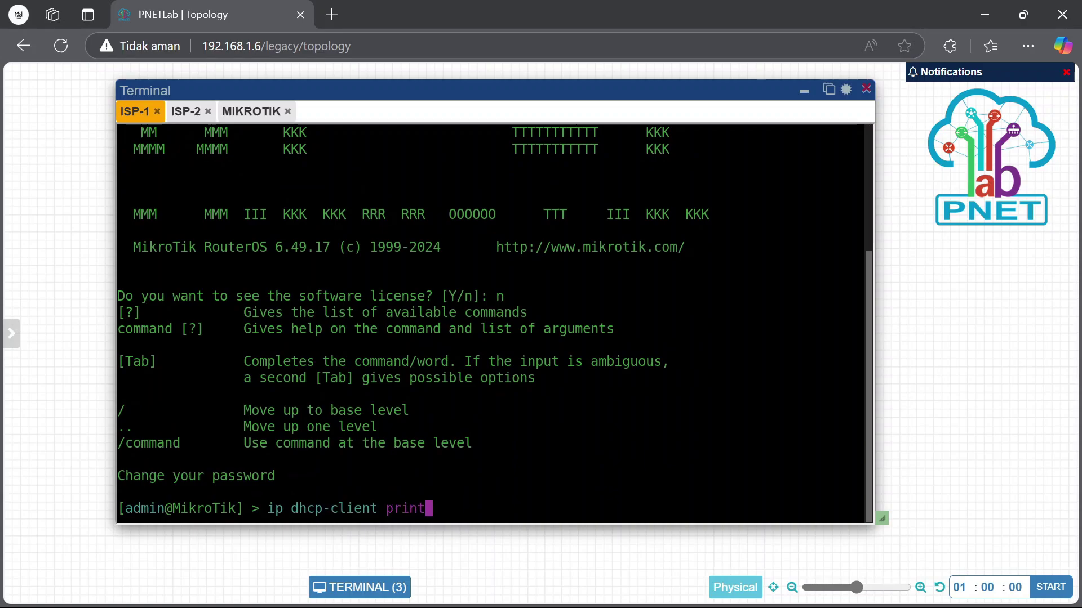
{"action": "key", "text": "Return"}
{"action": "scroll", "coordinate": [290, 191], "scroll_direction": "up", "scroll_amount": 3}
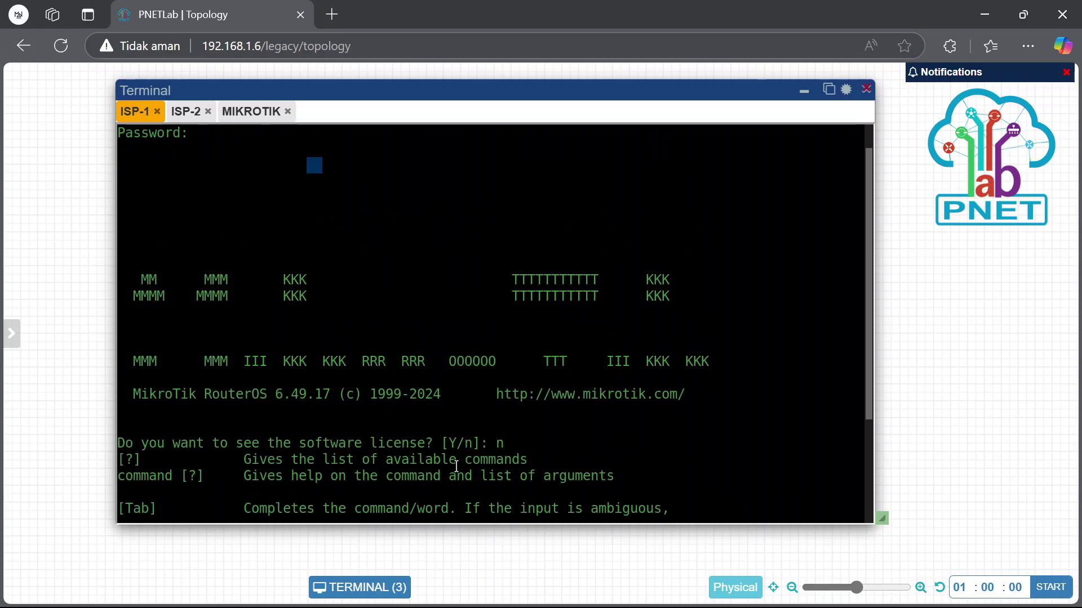
{"action": "left_click_drag", "start_coordinate": [453, 524], "coordinate": [457, 546]}
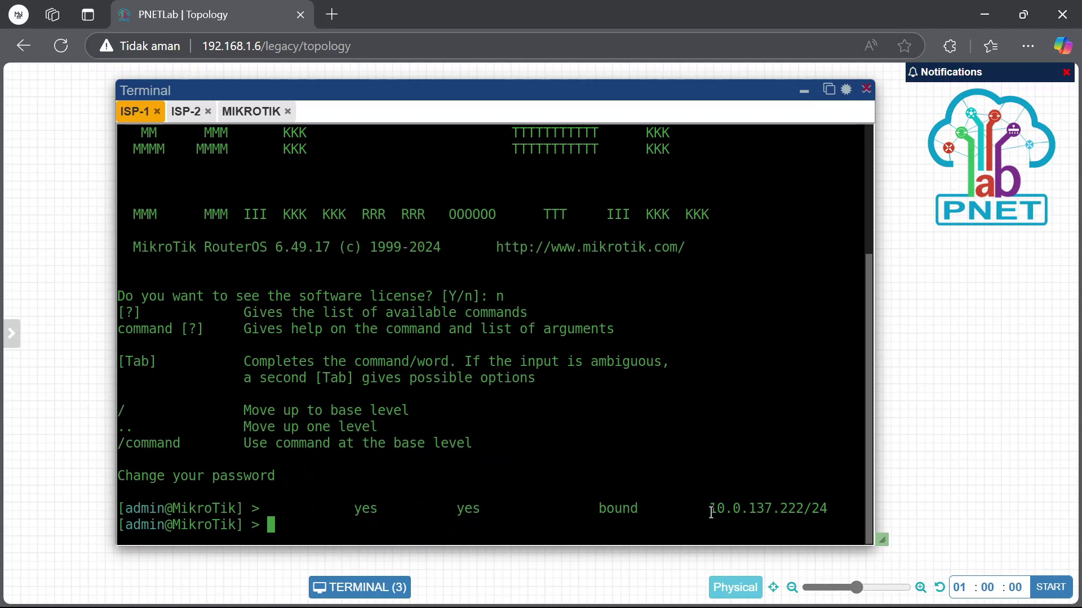
{"action": "left_click_drag", "start_coordinate": [711, 513], "coordinate": [859, 508]}
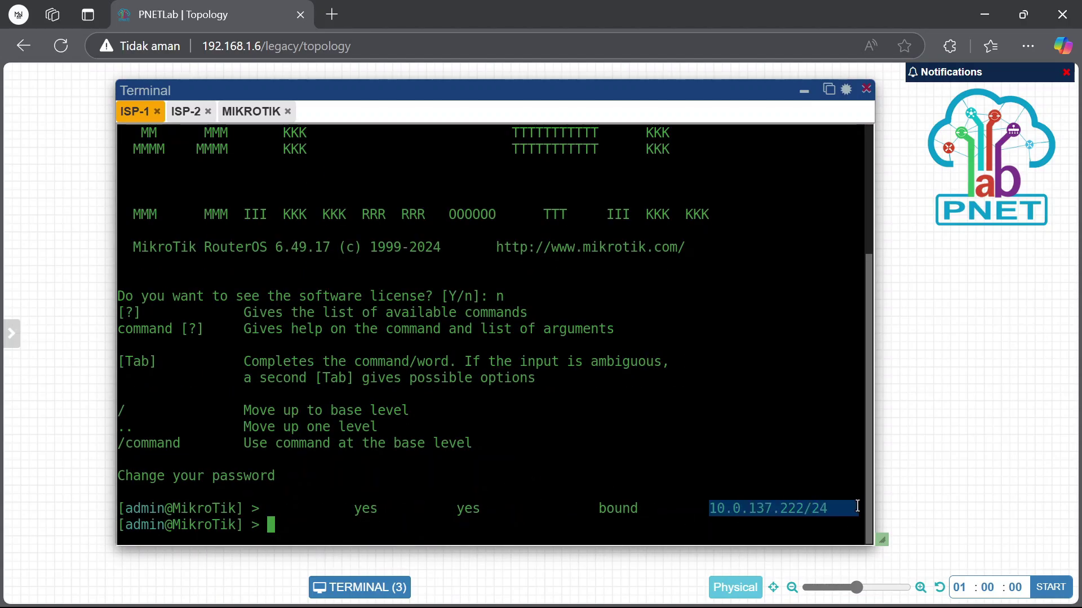
{"action": "left_click", "coordinate": [804, 92]}
Launch WinBox and connect to the router at 10.0.137.222, skipping the password change
{"action": "left_click", "coordinate": [984, 14]}
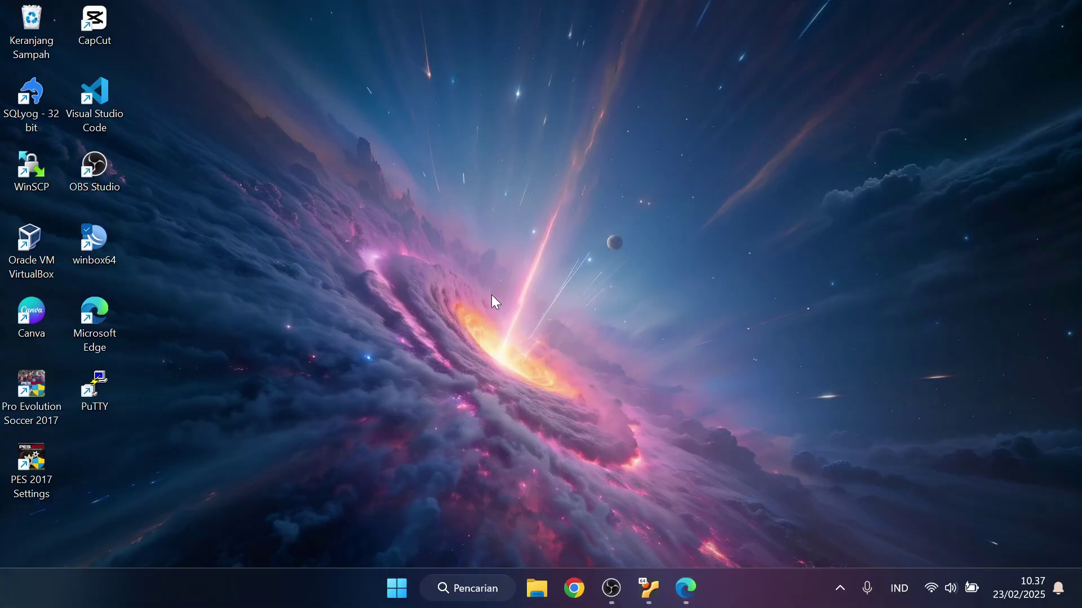
{"action": "double_click", "coordinate": [110, 245]}
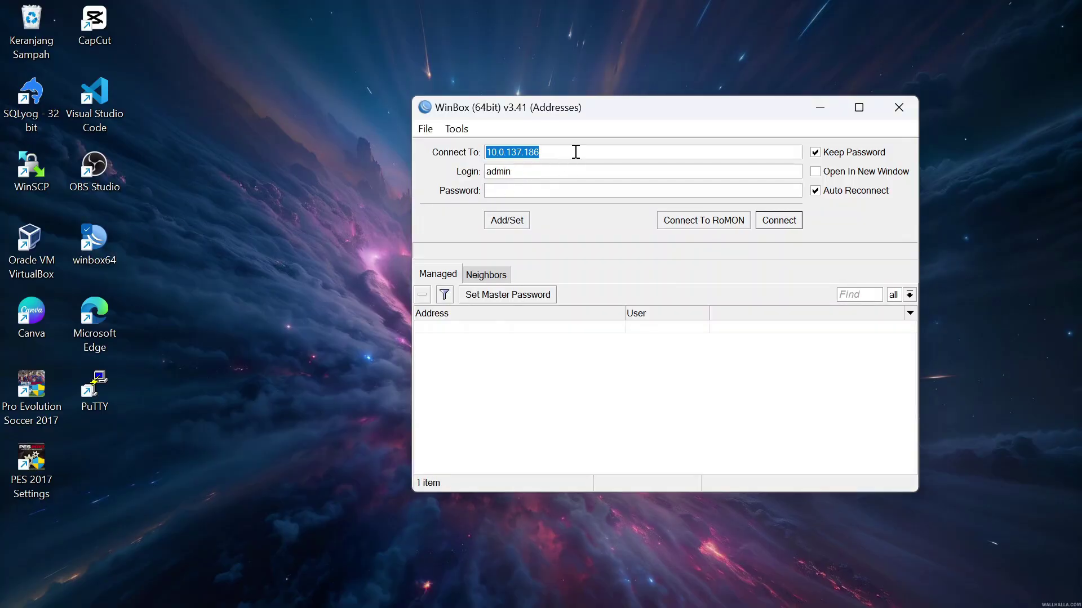
{"action": "left_click", "coordinate": [576, 152]}
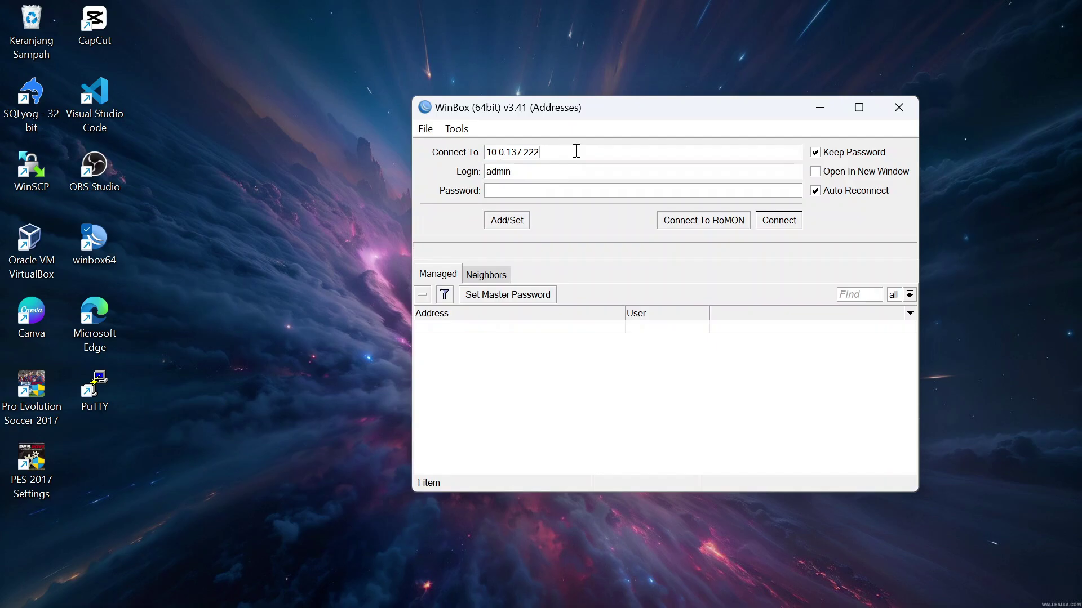
{"action": "left_click", "coordinate": [788, 220]}
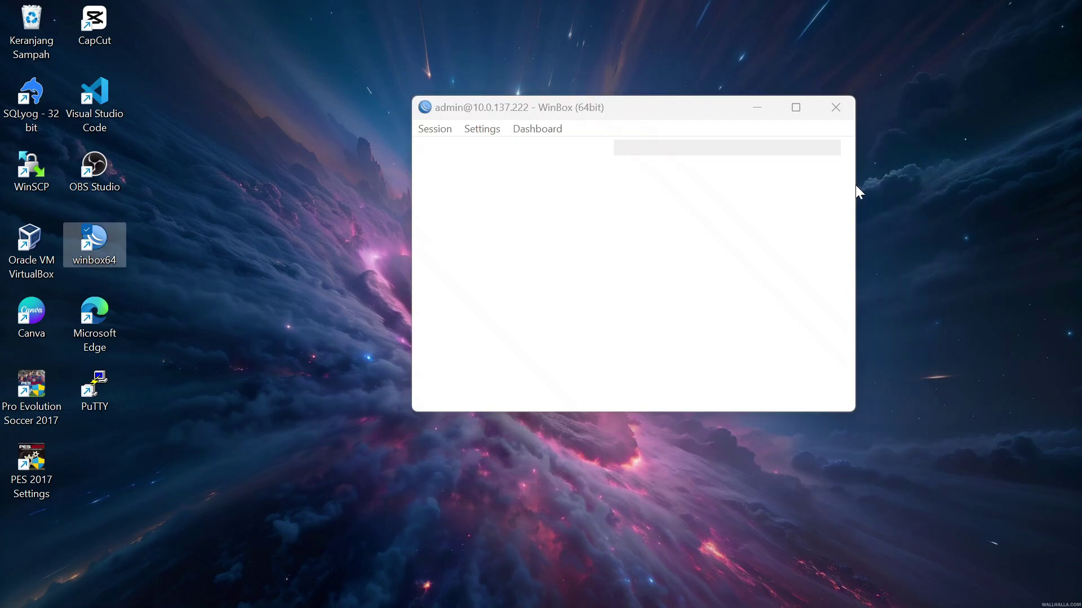
{"action": "left_click", "coordinate": [814, 251]}
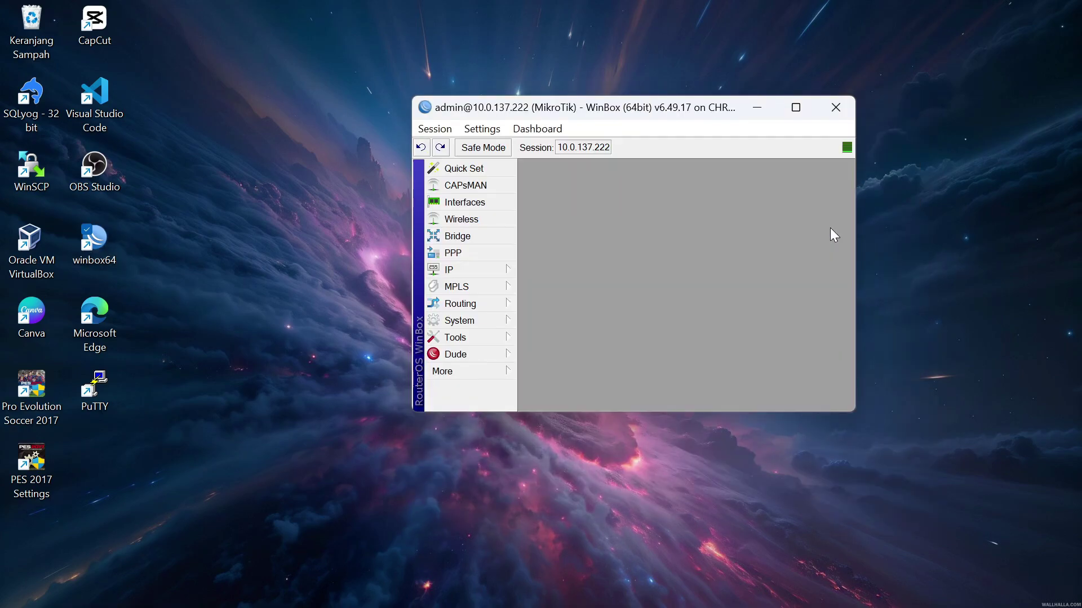
Widen and lengthen the WinBox router window to show every menu item, then move it
{"action": "left_click", "coordinate": [666, 588]}
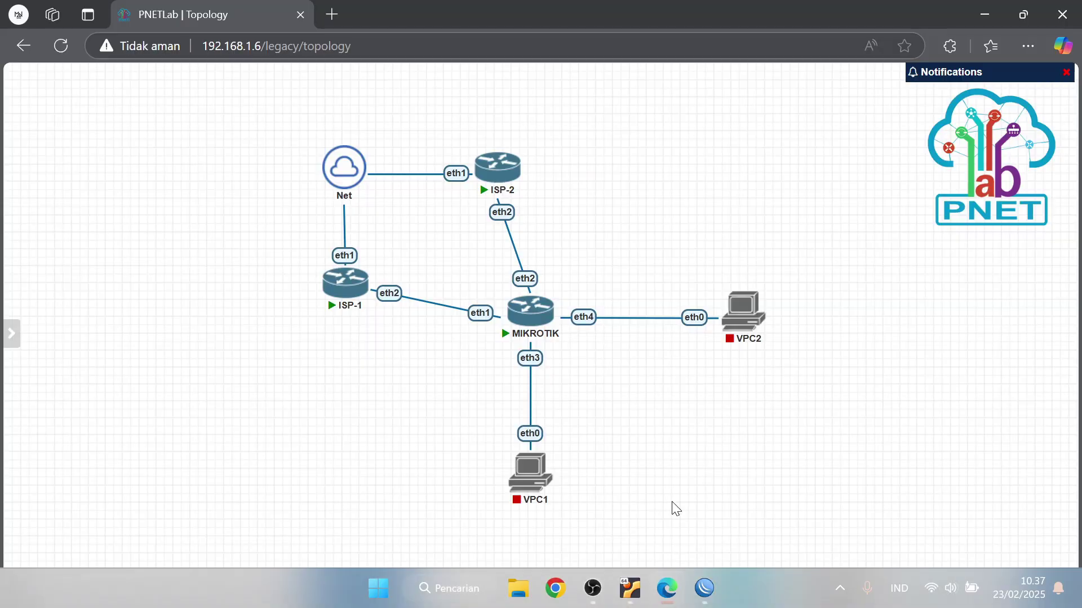
{"action": "left_click", "coordinate": [705, 588]}
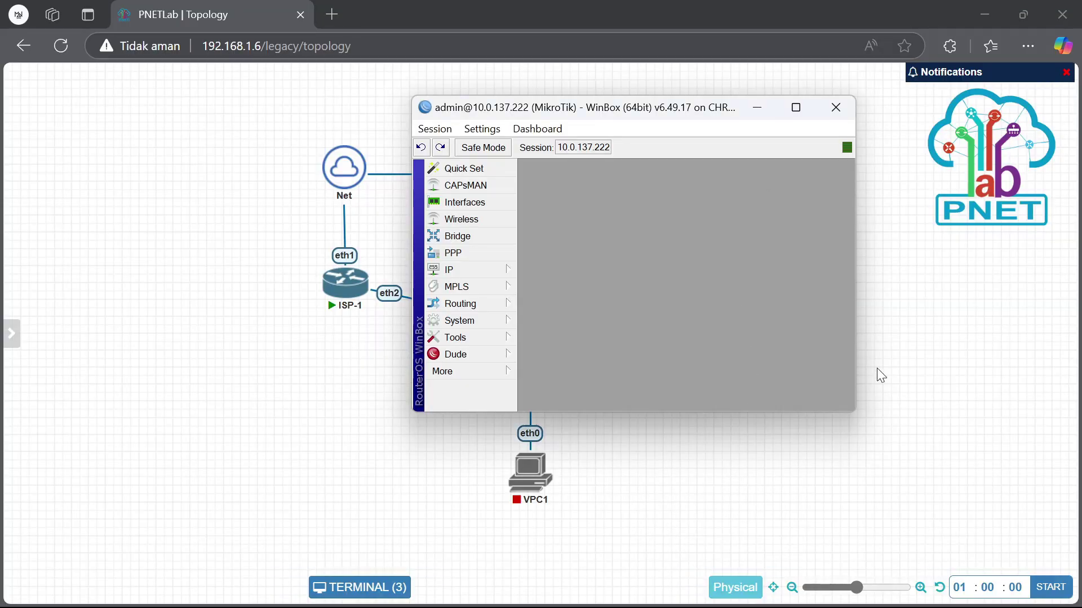
{"action": "left_click_drag", "start_coordinate": [854, 332], "coordinate": [960, 310]}
{"action": "left_click_drag", "start_coordinate": [778, 414], "coordinate": [795, 511]}
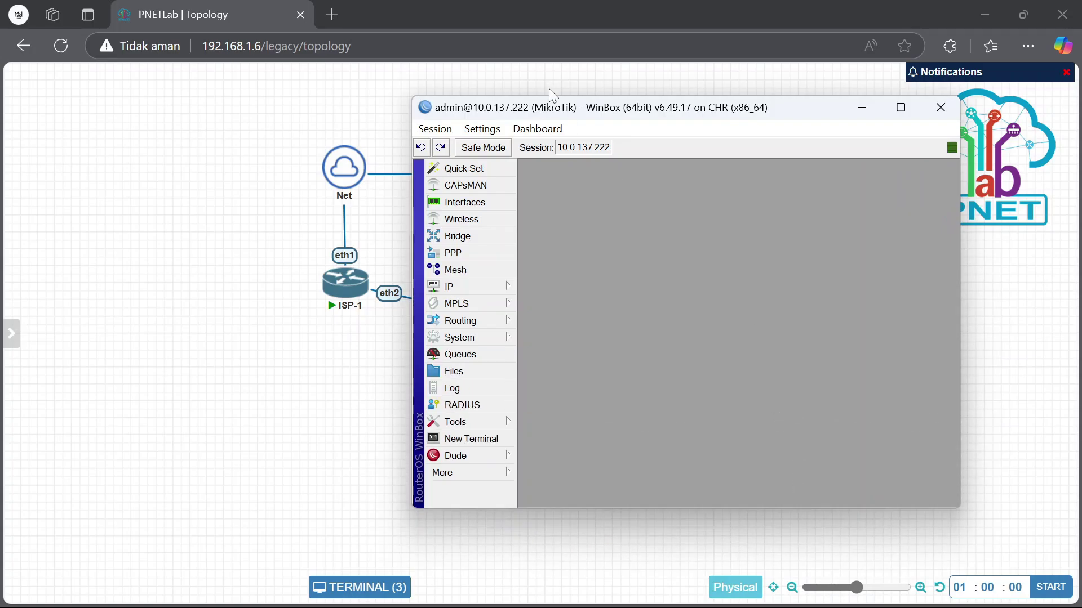
{"action": "left_click_drag", "start_coordinate": [614, 110], "coordinate": [670, 122]}
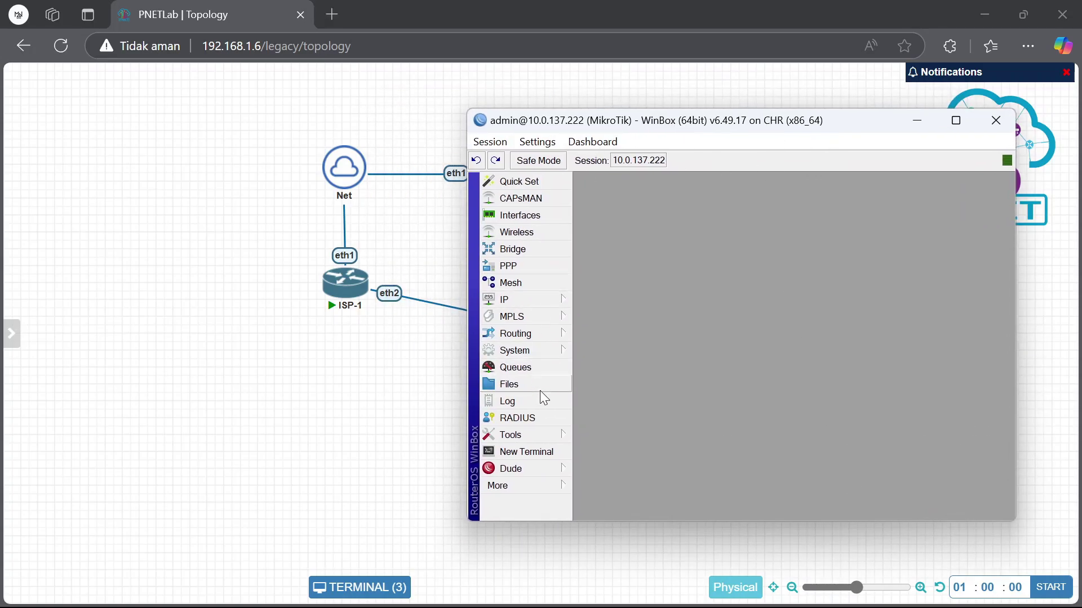
Change the router identity from MikroTik to ISP-1 under System > Identity
{"action": "left_click", "coordinate": [542, 351]}
{"action": "mouse_move", "coordinate": [550, 353]}
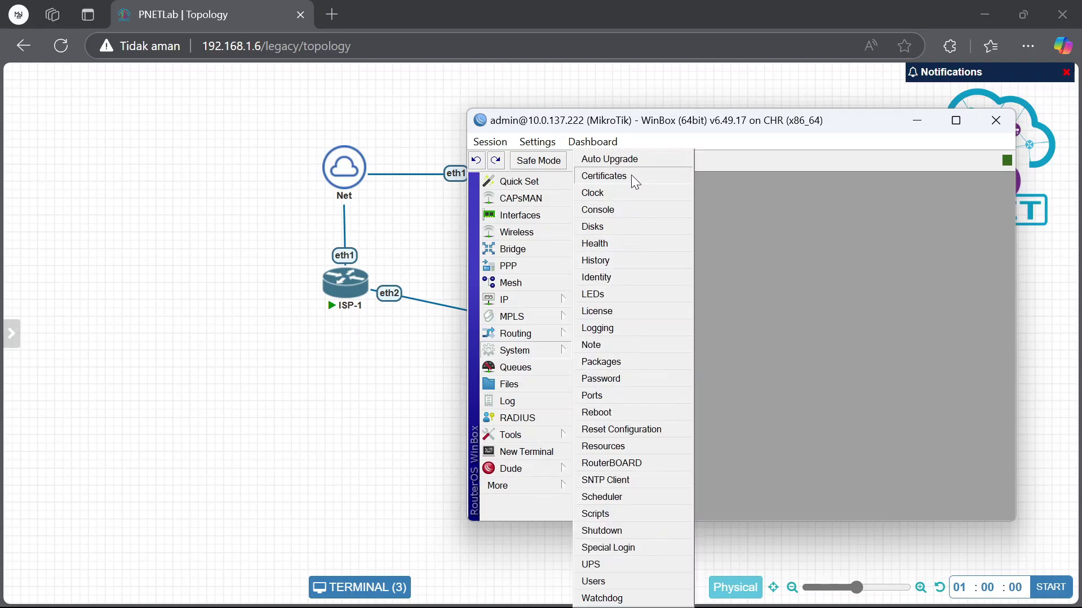
{"action": "left_click", "coordinate": [609, 279]}
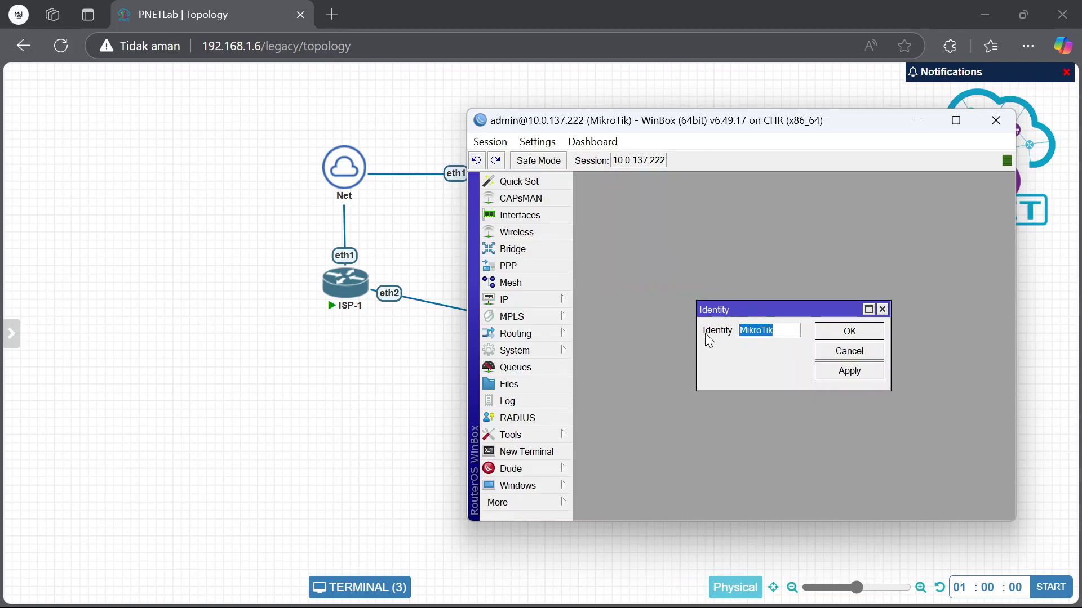
{"action": "type", "text": "ISP-1"}
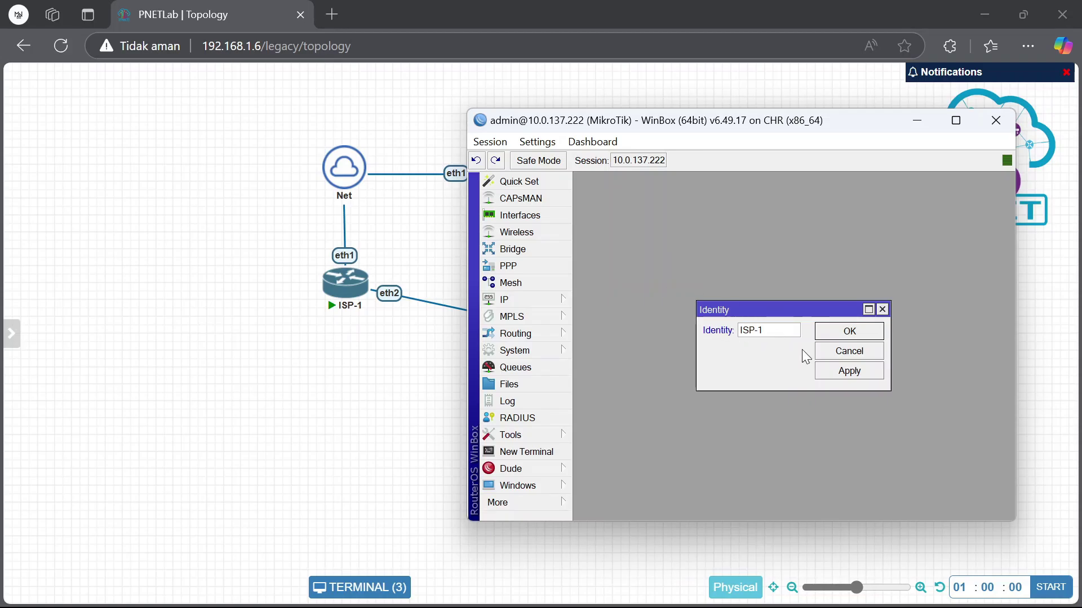
{"action": "left_click", "coordinate": [856, 331]}
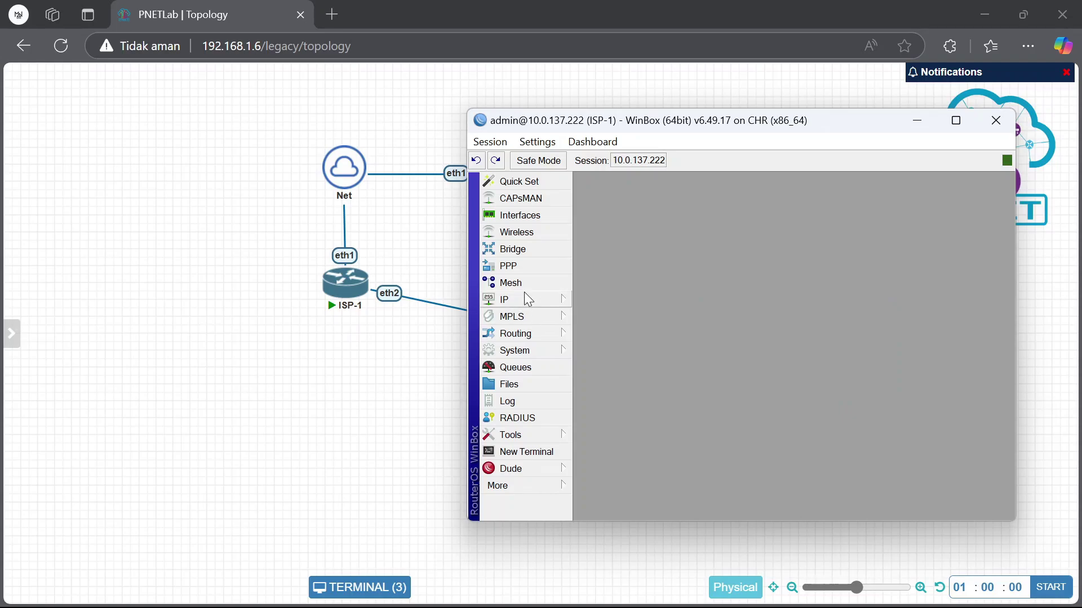
Enable RoMON on ISP-1 from Tools > RoMON
{"action": "left_click", "coordinate": [540, 436]}
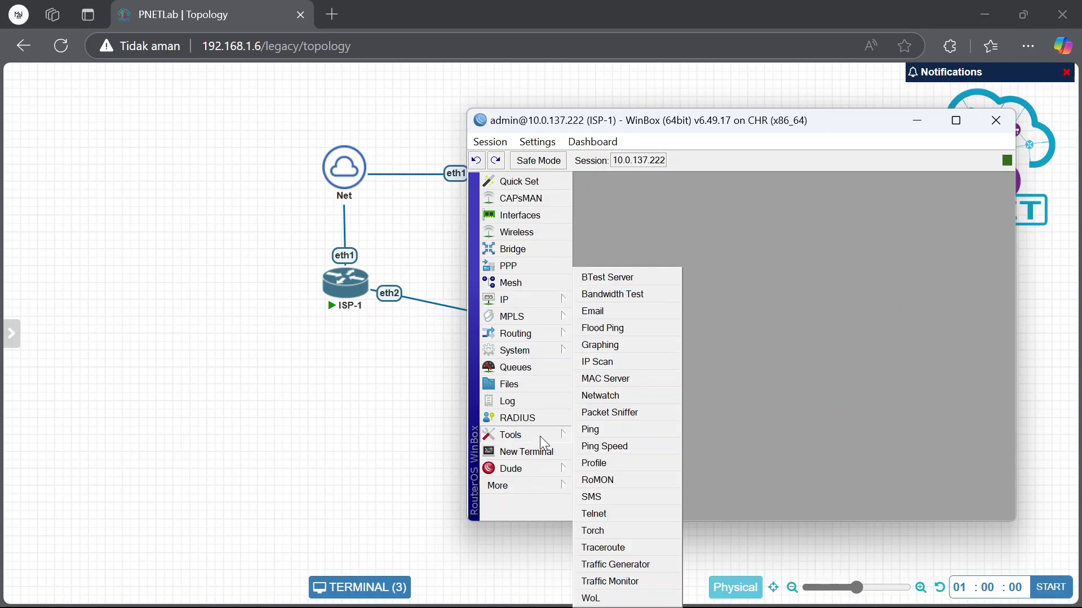
{"action": "left_click", "coordinate": [620, 481]}
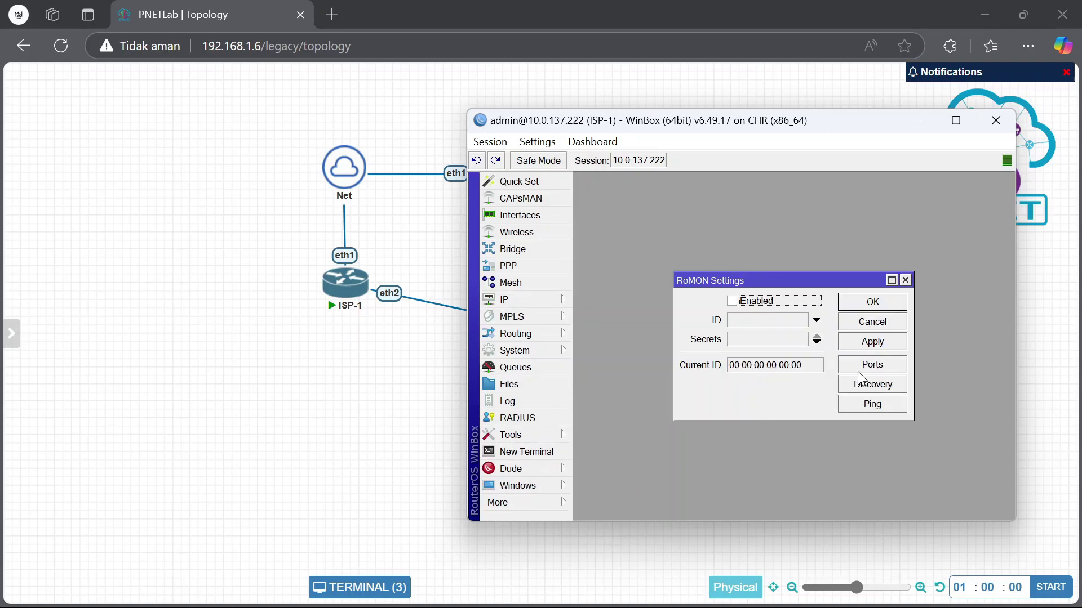
{"action": "left_click", "coordinate": [868, 305]}
Open a new WinBox session to the ISP-2 neighbour over RoMON, then minimize it
{"action": "left_click", "coordinate": [557, 487]}
{"action": "left_click", "coordinate": [592, 519]}
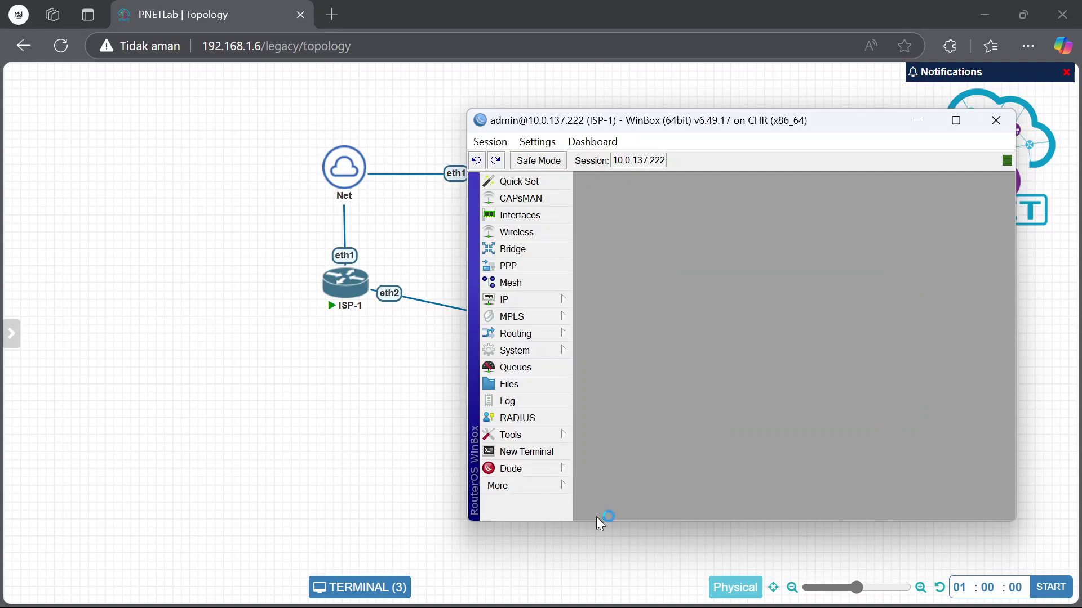
{"action": "left_click", "coordinate": [709, 222]}
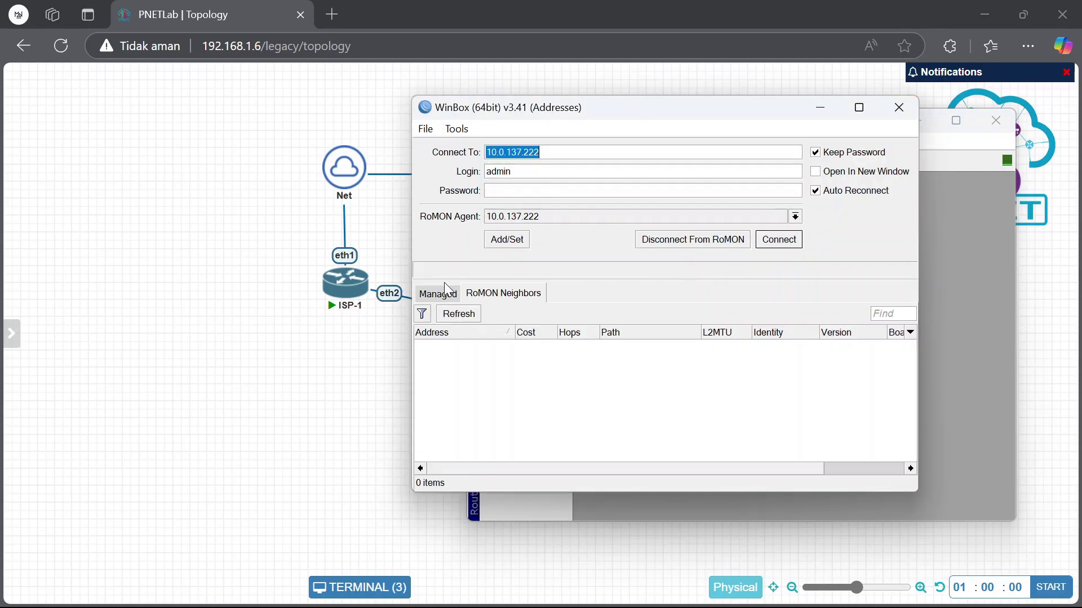
{"action": "left_click", "coordinate": [459, 314]}
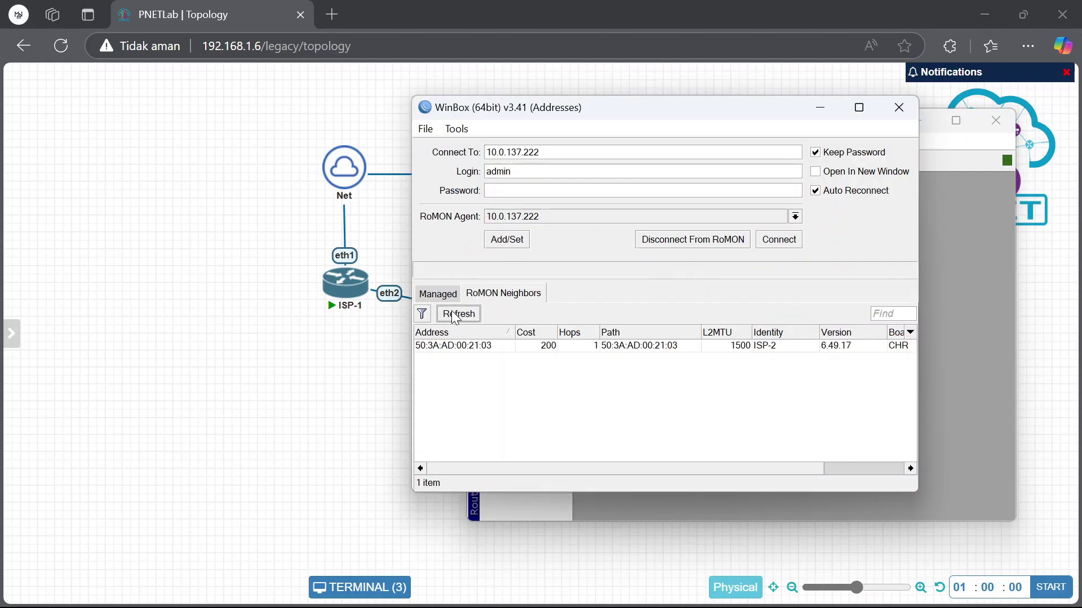
{"action": "left_click", "coordinate": [601, 346]}
{"action": "left_click", "coordinate": [786, 241]}
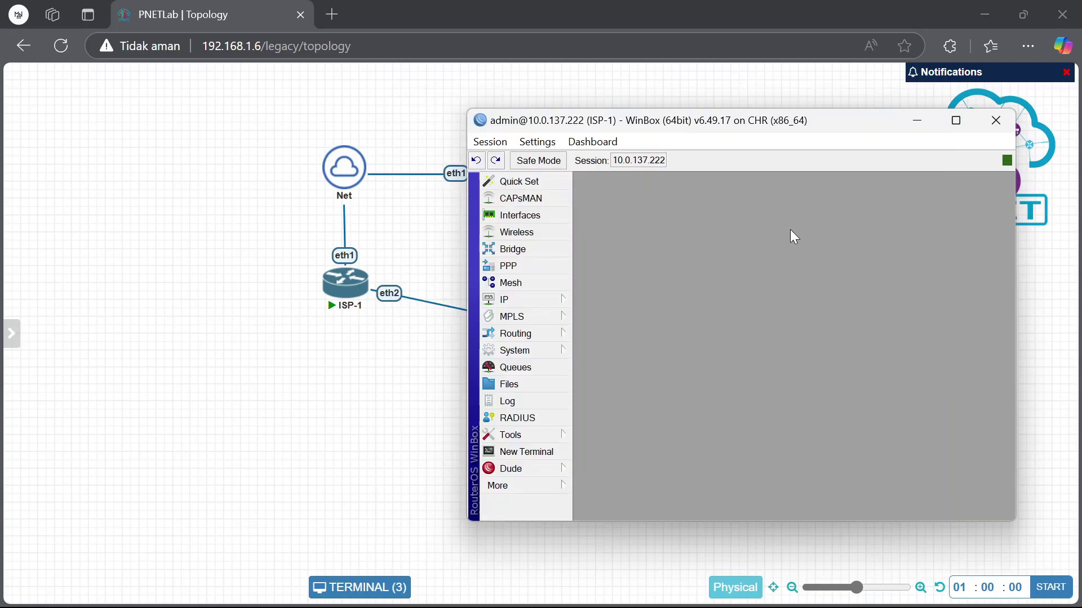
{"action": "left_click", "coordinate": [832, 228]}
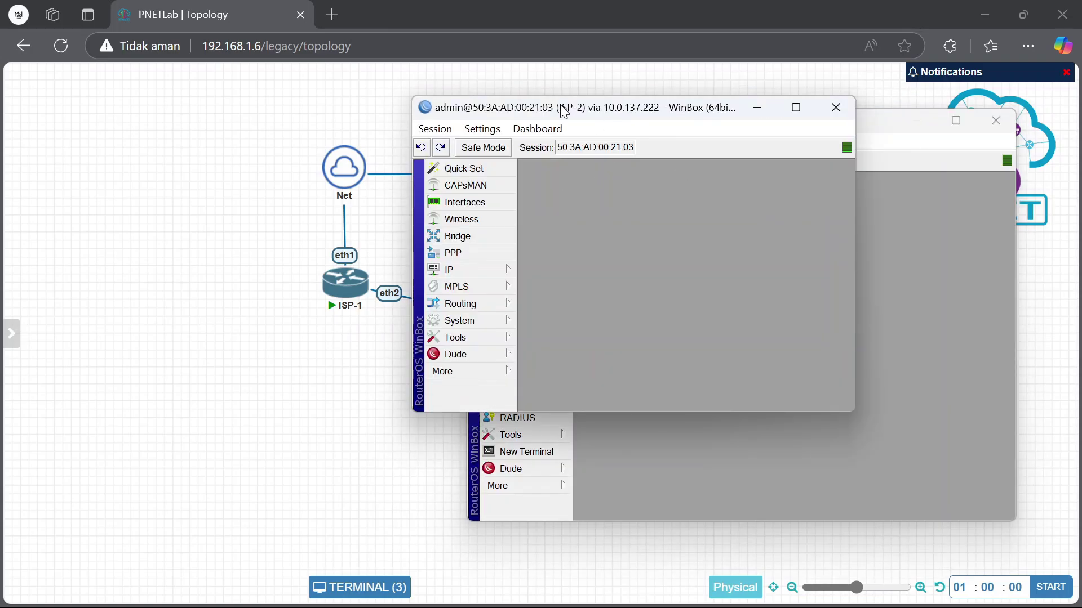
{"action": "left_click", "coordinate": [757, 107]}
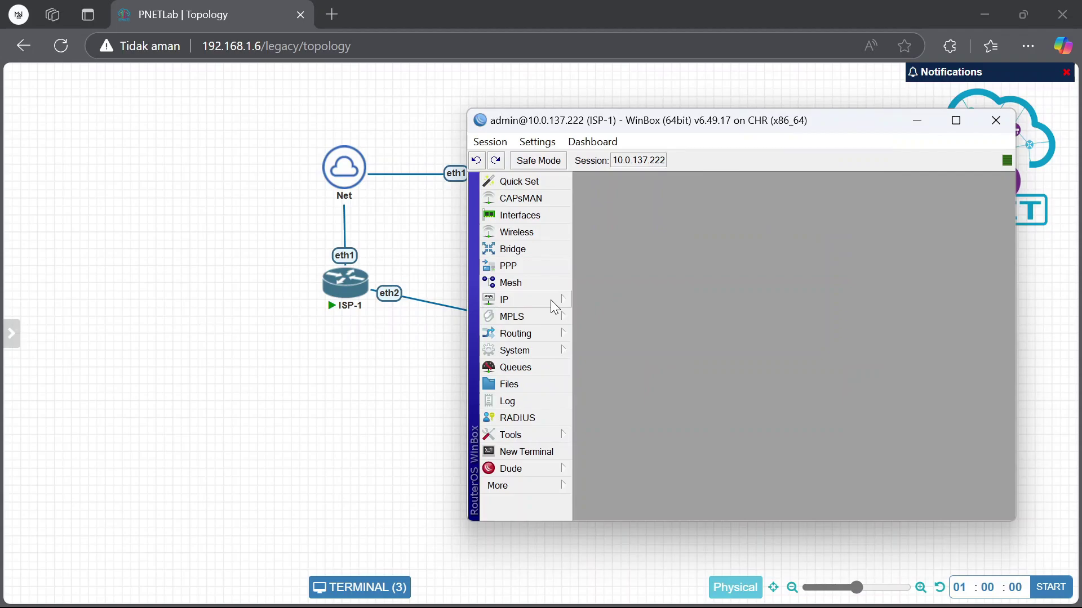
Add the address 192.168.10.1/24 on ether2 in ISP-1's IP > Addresses list
{"action": "left_click", "coordinate": [556, 299]}
{"action": "left_click", "coordinate": [625, 210]}
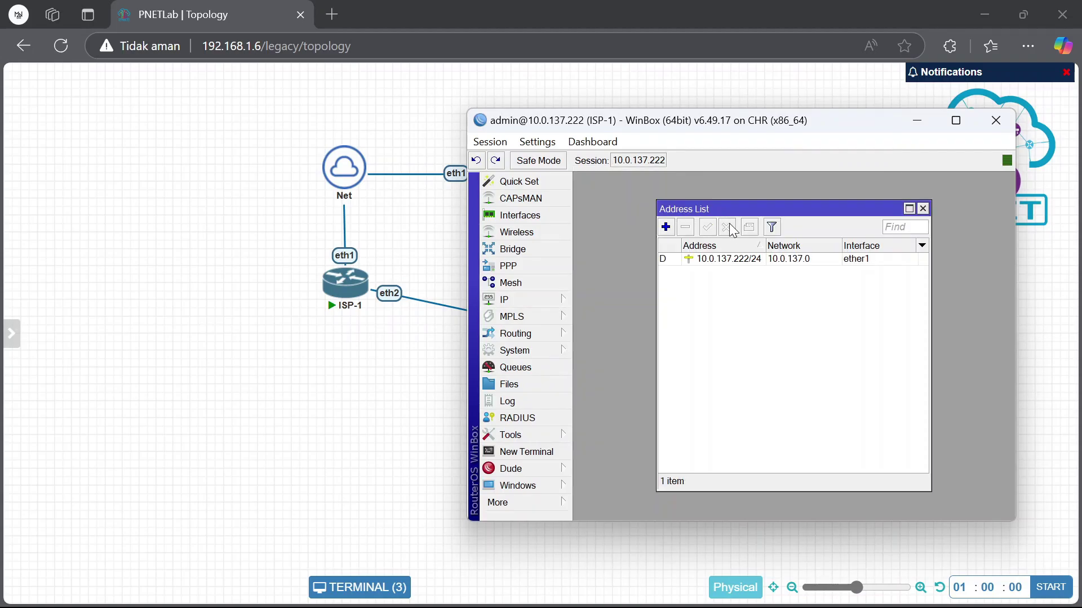
{"action": "left_click", "coordinate": [665, 227]}
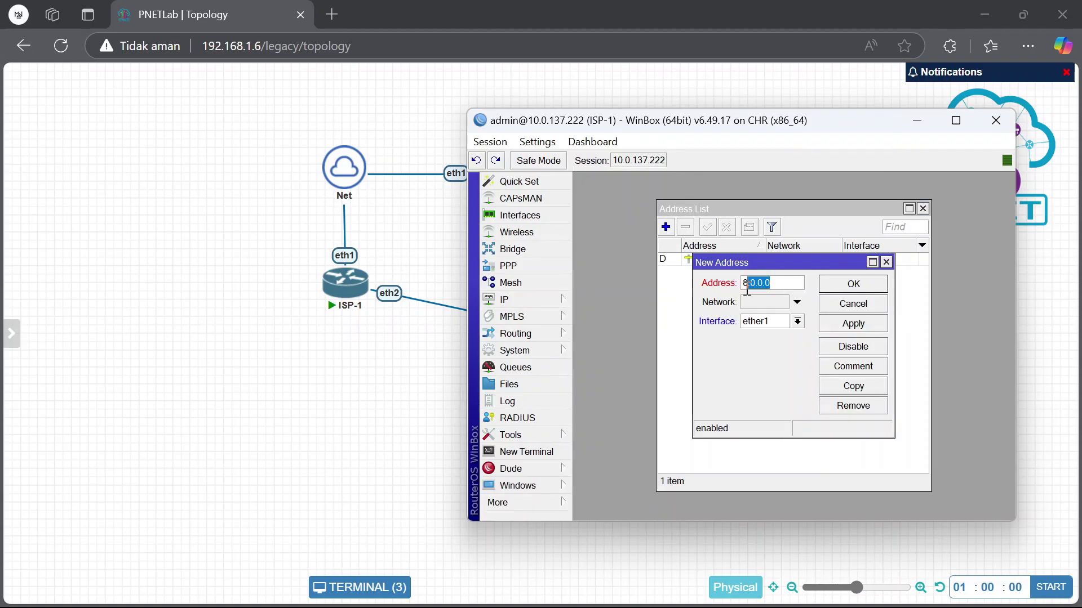
{"action": "left_click_drag", "start_coordinate": [747, 287], "coordinate": [733, 291]}
{"action": "type", "text": "192,"}
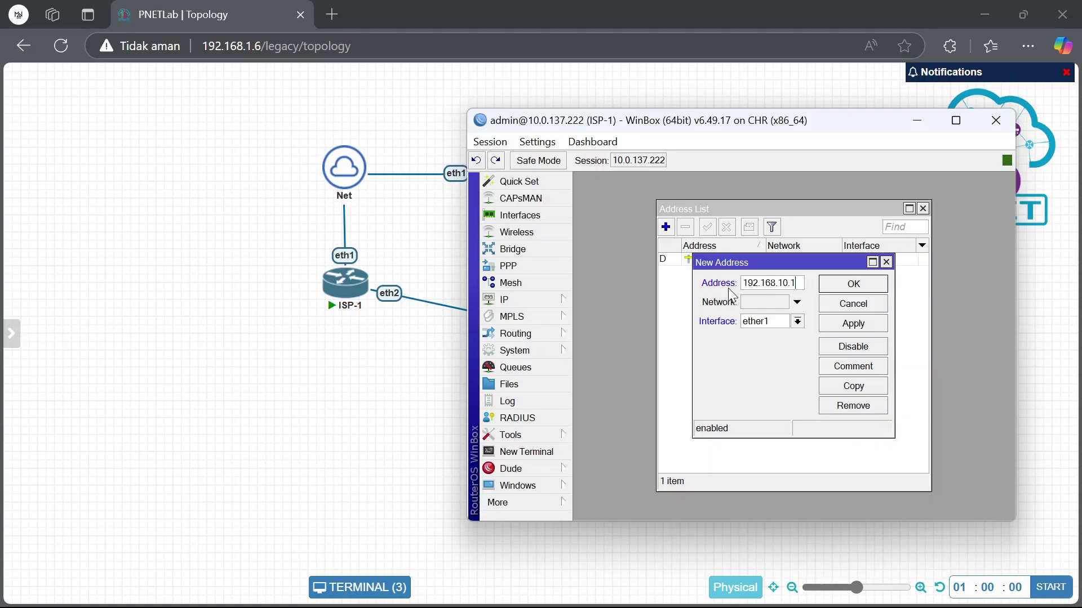
{"action": "type", "text": "168.10.1/243"}
{"action": "left_click", "coordinate": [795, 321]}
{"action": "left_click", "coordinate": [785, 342]}
{"action": "left_click", "coordinate": [851, 288]}
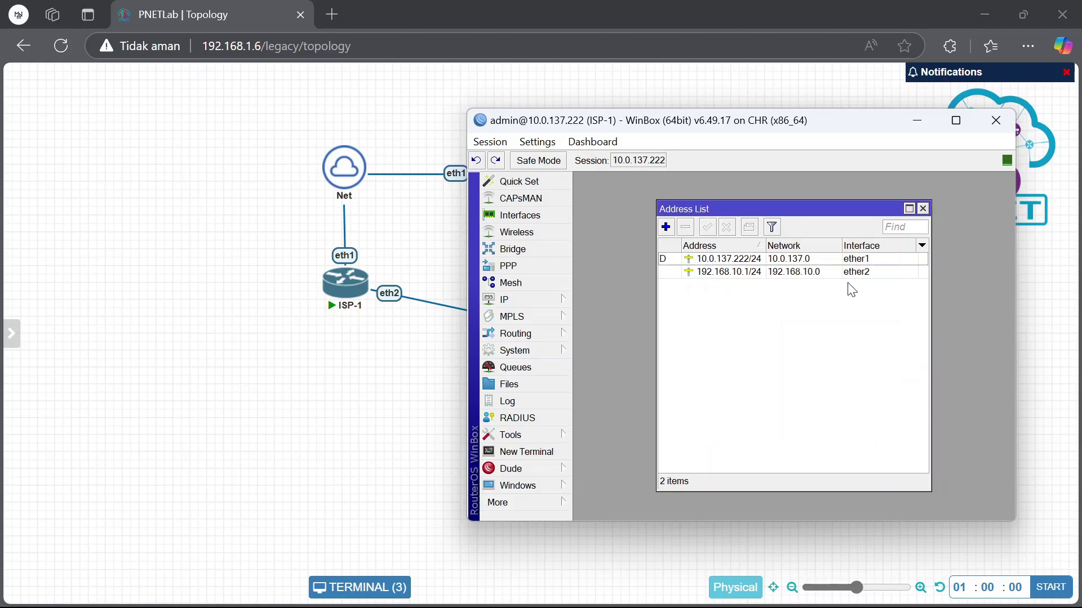
{"action": "left_click", "coordinate": [549, 299]}
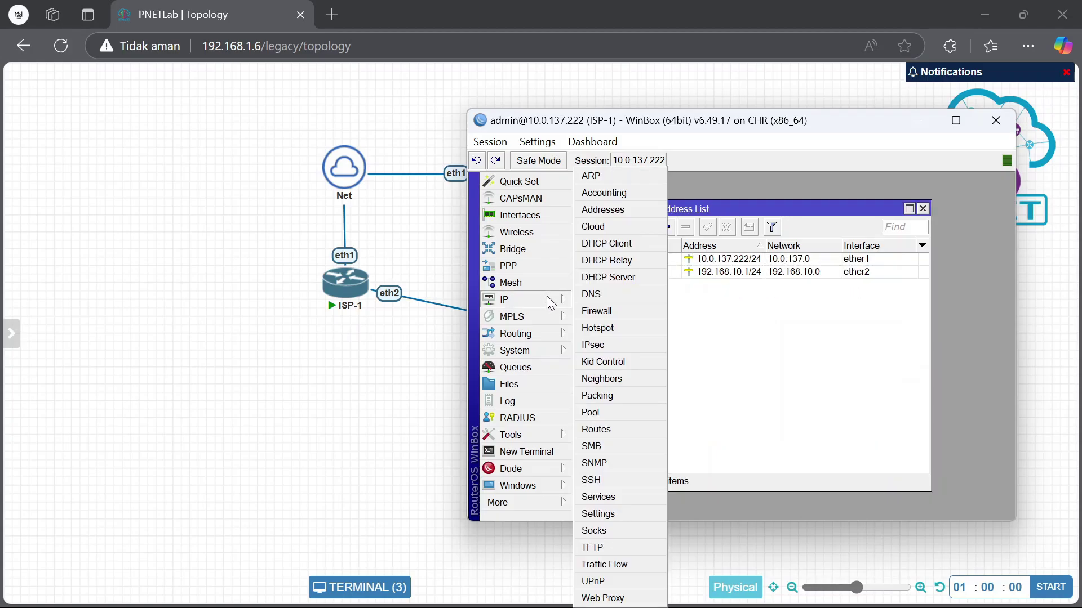
Add a srcnat masquerade NAT rule with out-interface ether1, then bring the ISP-2 session forward
{"action": "left_click", "coordinate": [607, 306]}
{"action": "left_click", "coordinate": [643, 218]}
{"action": "left_click", "coordinate": [583, 237]}
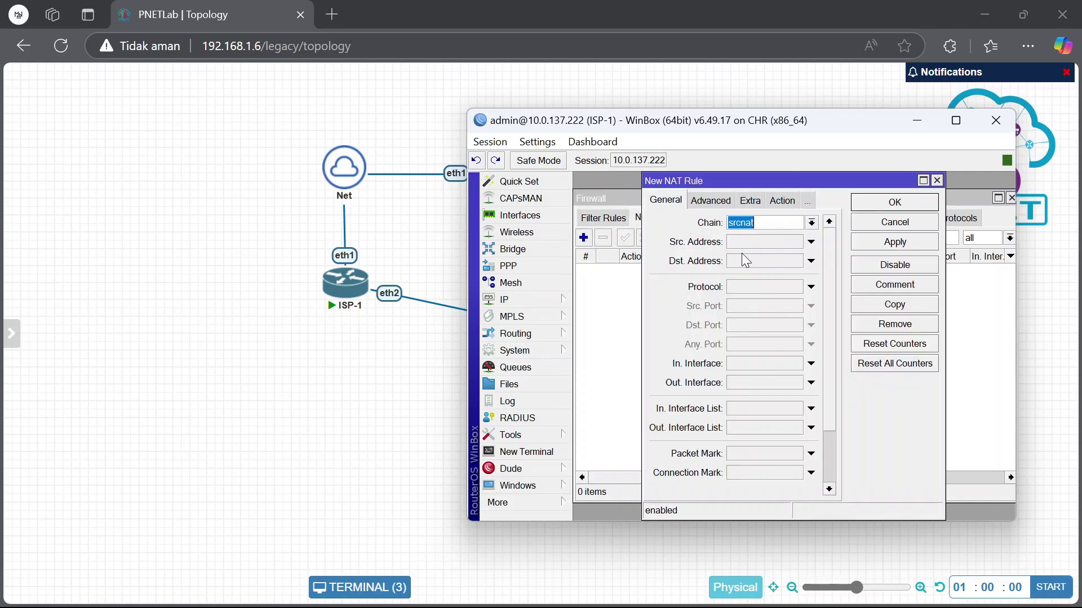
{"action": "left_click", "coordinate": [770, 225]}
{"action": "left_click", "coordinate": [810, 382]}
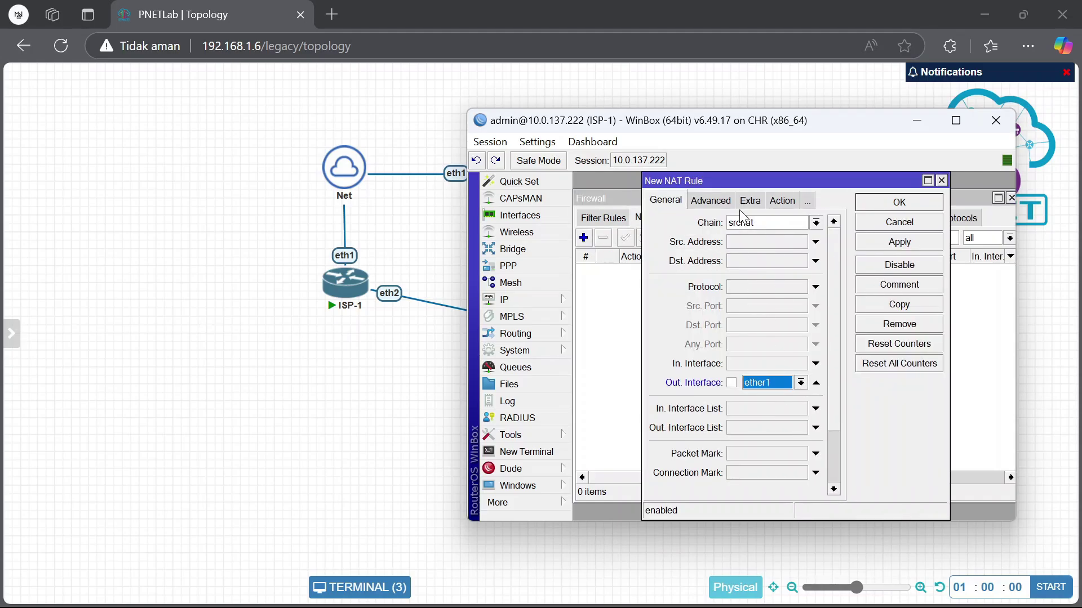
{"action": "left_click", "coordinate": [776, 206]}
{"action": "left_click", "coordinate": [772, 224]}
{"action": "left_click", "coordinate": [763, 303]}
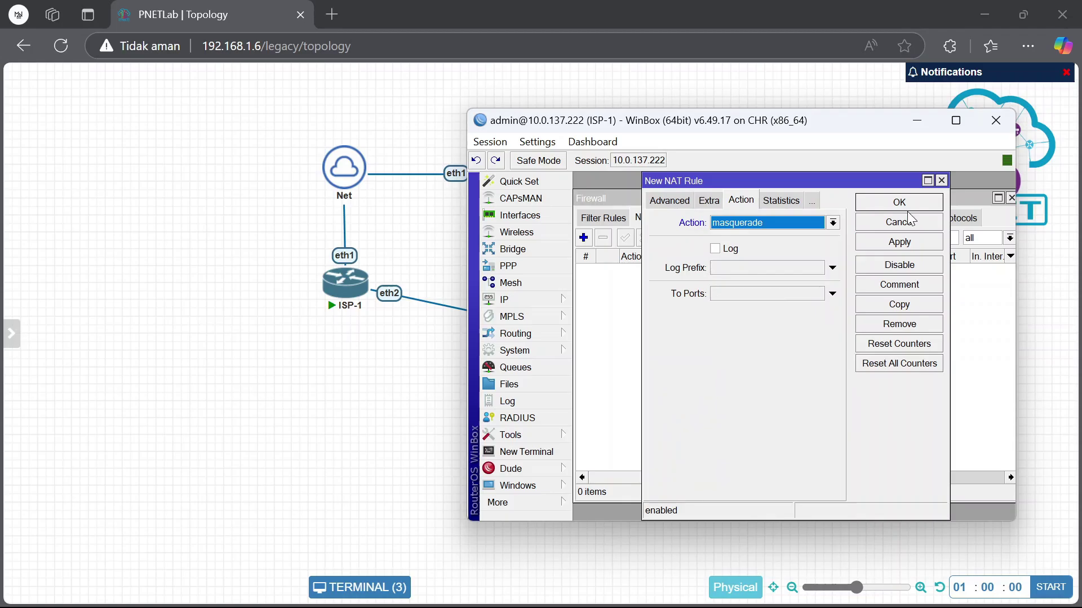
{"action": "left_click", "coordinate": [918, 204]}
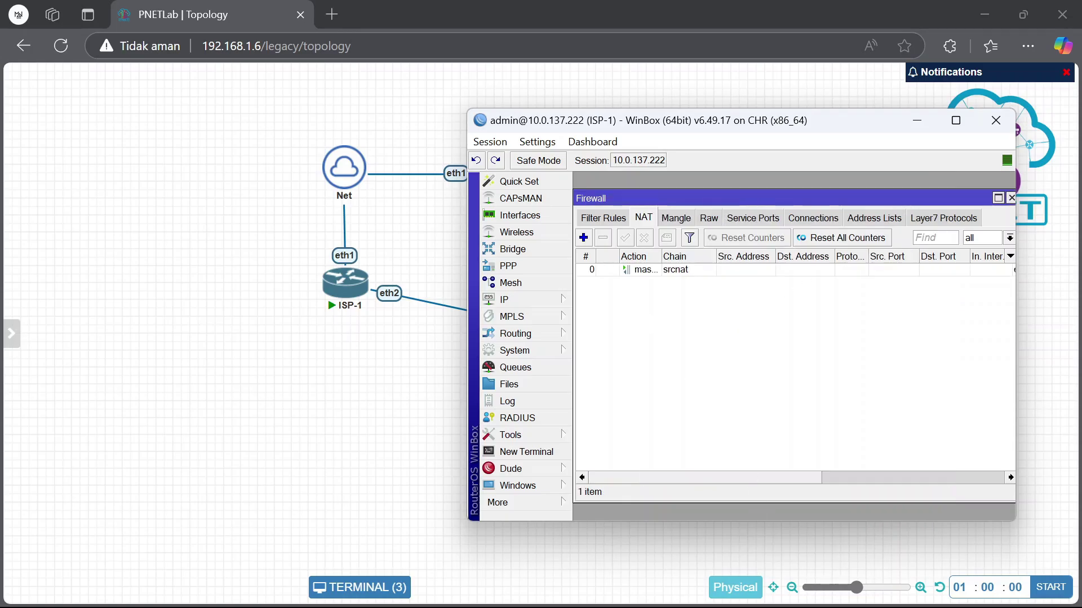
{"action": "mouse_move", "coordinate": [725, 590]}
{"action": "left_click", "coordinate": [741, 529]}
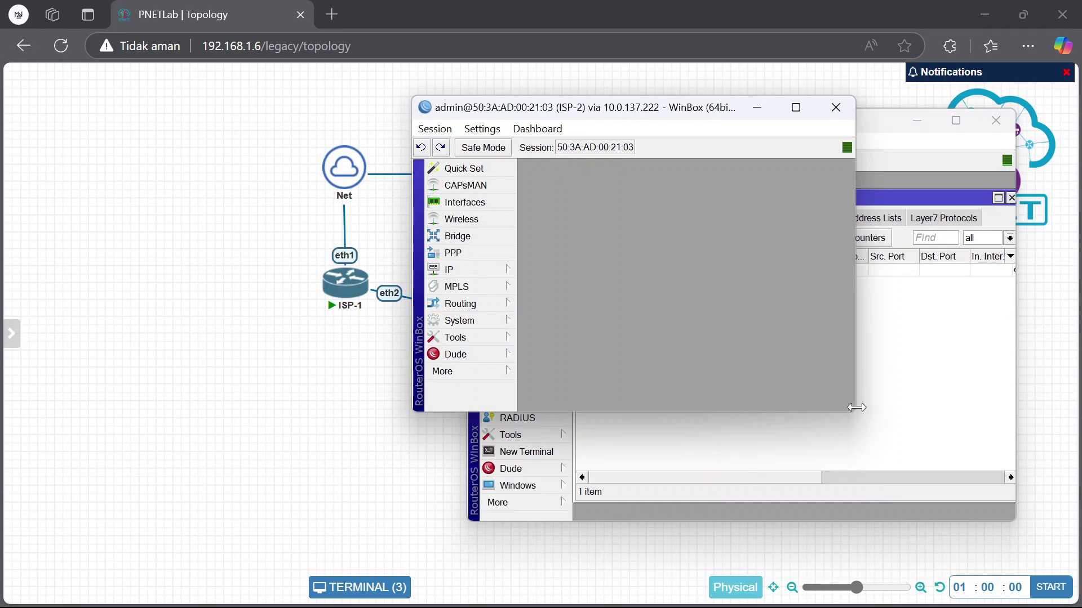
On the ISP-2 router, add address 192.168.20.1/24 bound to interface ether2
{"action": "left_click_drag", "start_coordinate": [856, 407], "coordinate": [963, 478]}
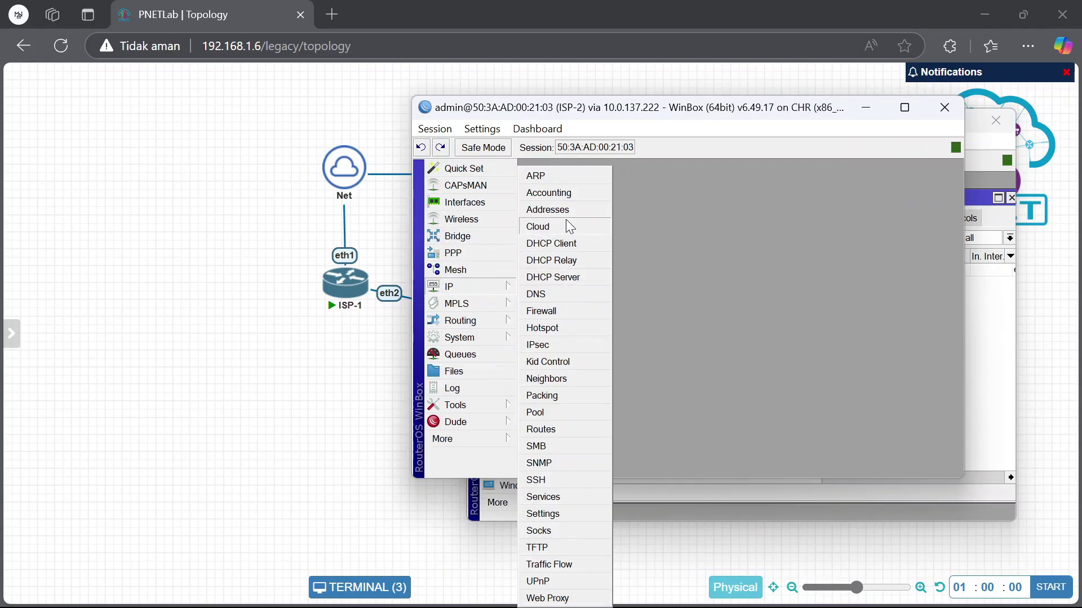
{"action": "left_click", "coordinate": [546, 210]}
{"action": "left_click", "coordinate": [612, 200]}
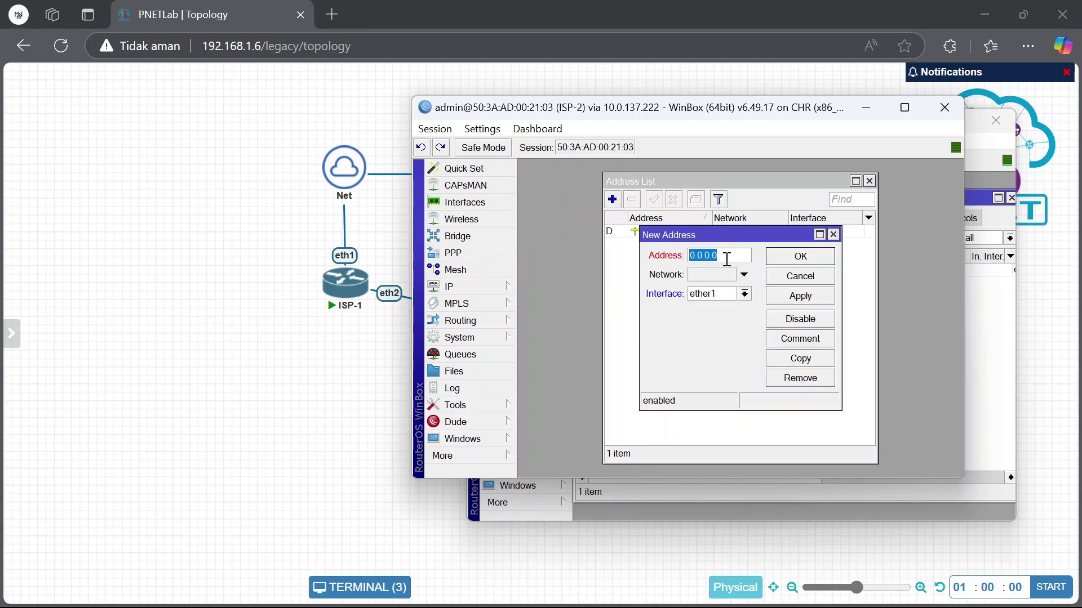
{"action": "type", "text": "1"}
{"action": "type", "text": "92.168.20.1/24"}
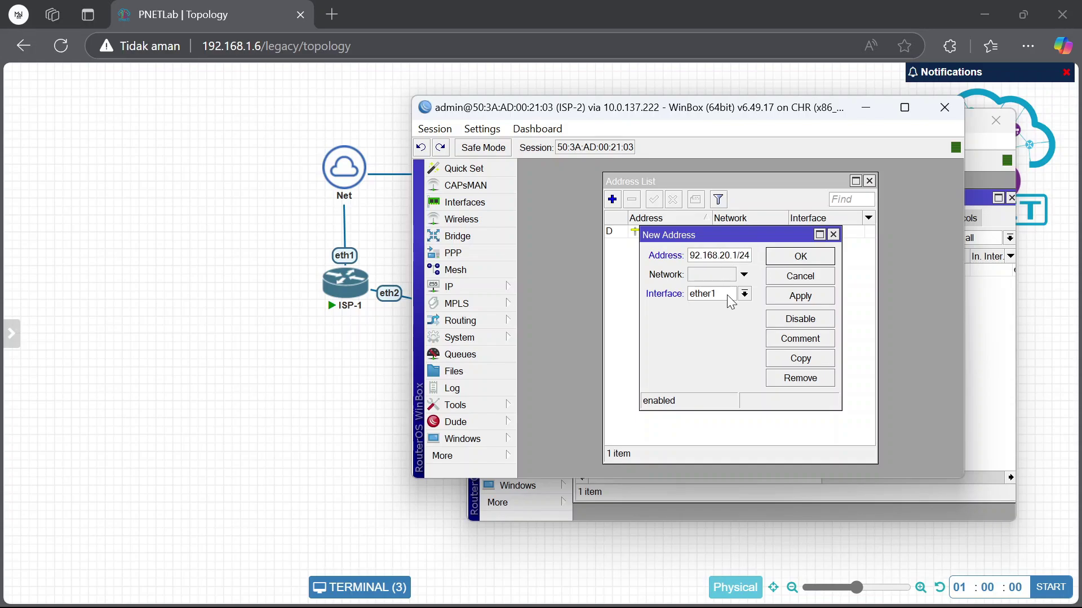
{"action": "left_click", "coordinate": [744, 293]}
{"action": "left_click", "coordinate": [727, 316]}
{"action": "left_click", "coordinate": [801, 256]}
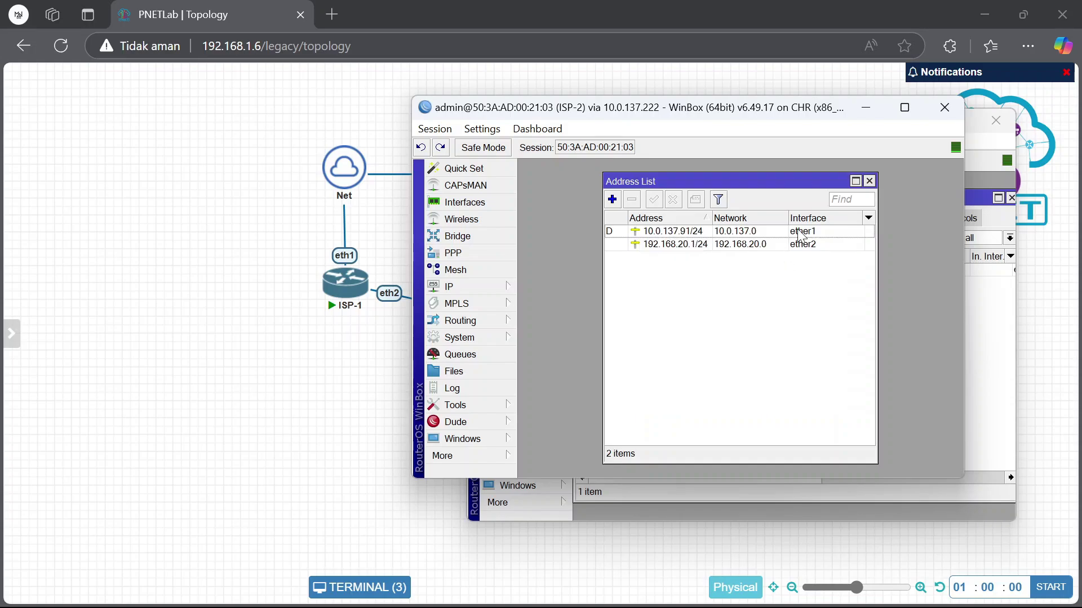
{"action": "left_click", "coordinate": [469, 287]}
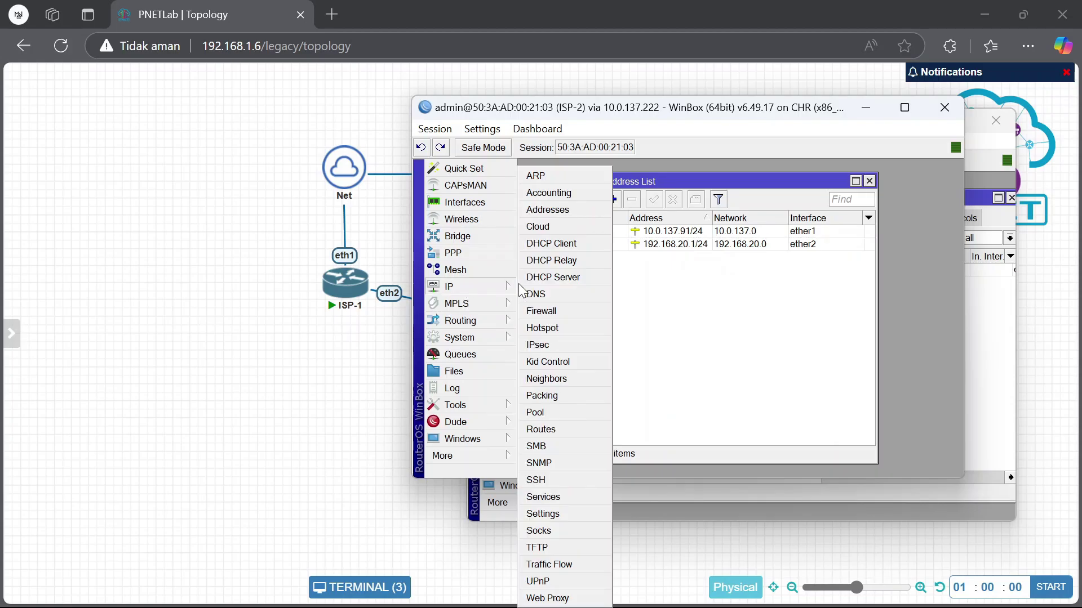
Create a srcnat NAT rule on ISP-2 with out-interface ether1 and action masquerade
{"action": "left_click", "coordinate": [560, 312]}
{"action": "left_click", "coordinate": [588, 189]}
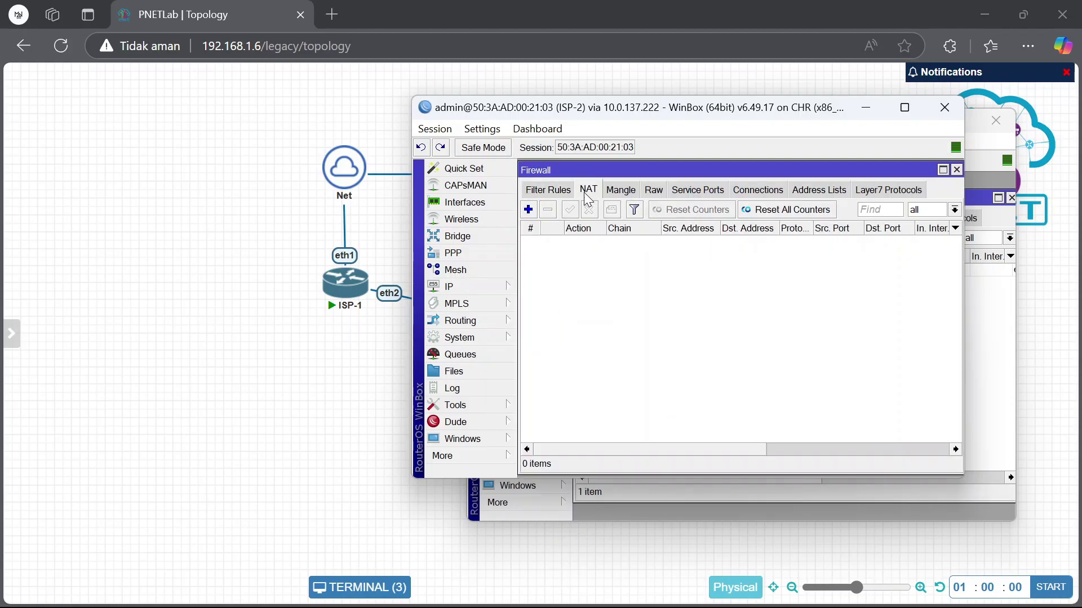
{"action": "left_click", "coordinate": [528, 209]}
{"action": "left_click", "coordinate": [705, 209]}
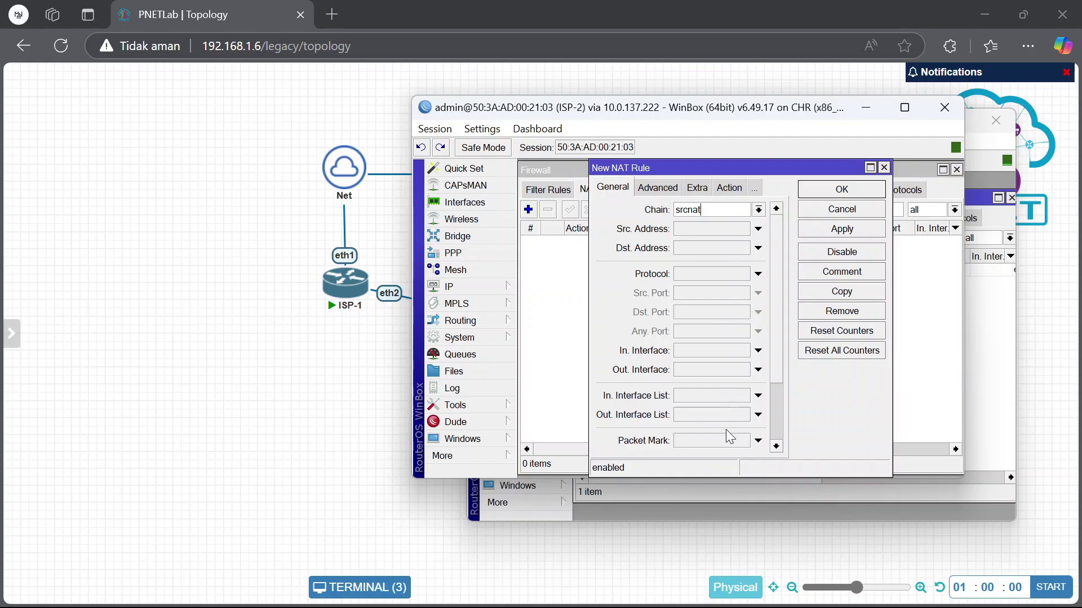
{"action": "scroll", "coordinate": [726, 430], "scroll_direction": "down", "scroll_amount": 1}
{"action": "left_click", "coordinate": [755, 396]}
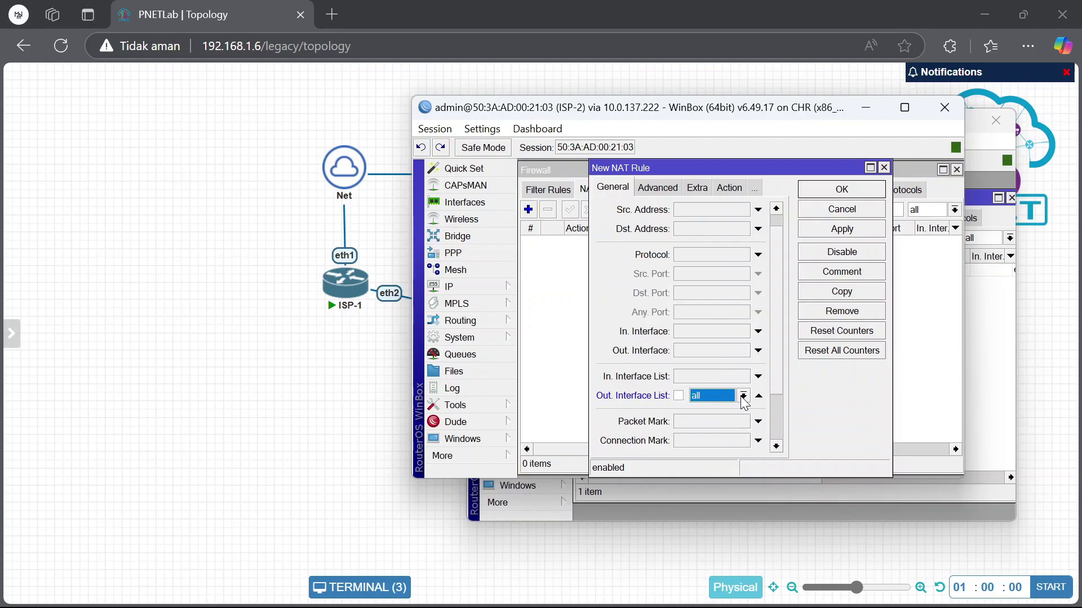
{"action": "left_click", "coordinate": [761, 396]}
{"action": "left_click", "coordinate": [752, 350]}
{"action": "left_click", "coordinate": [729, 188]}
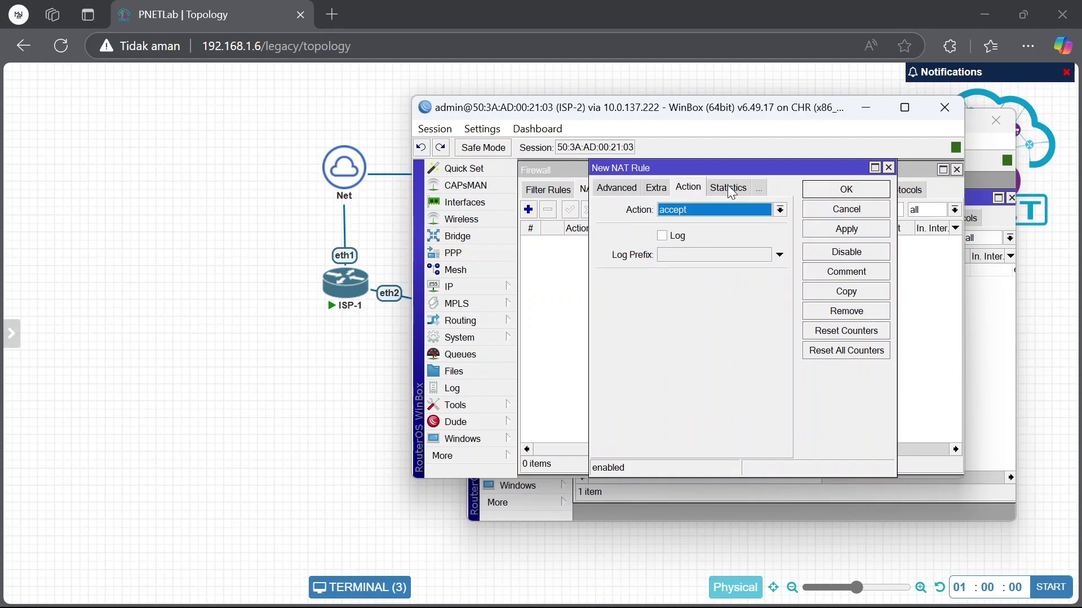
{"action": "left_click", "coordinate": [718, 207]}
{"action": "left_click", "coordinate": [704, 291]}
{"action": "left_click", "coordinate": [846, 189]}
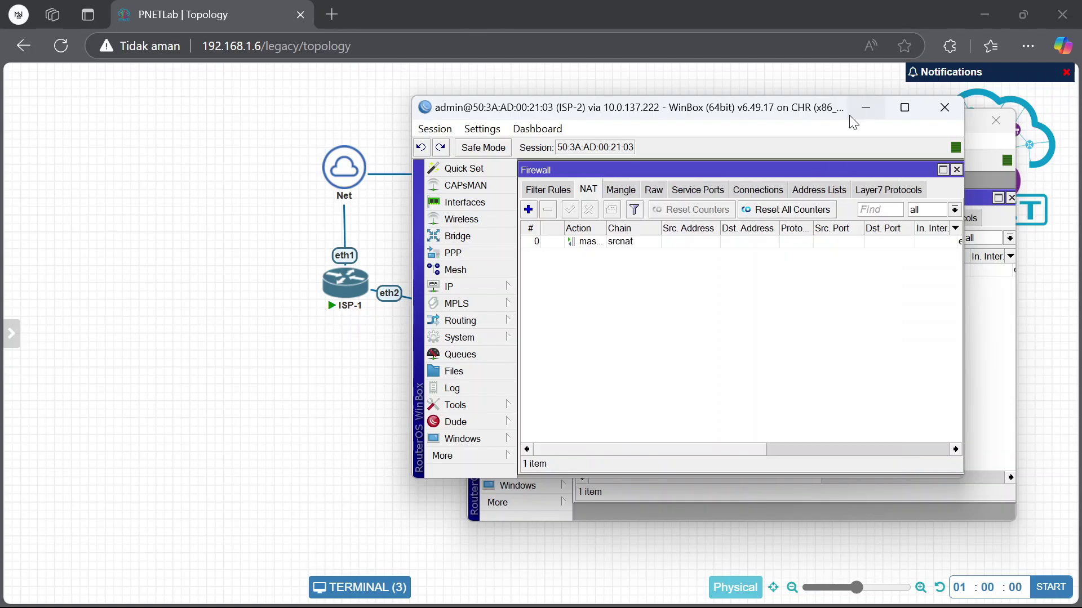
Move aside and minimize the ISP-2 and ISP-1 WinBox windows
{"action": "left_click_drag", "start_coordinate": [765, 112], "coordinate": [744, 163]}
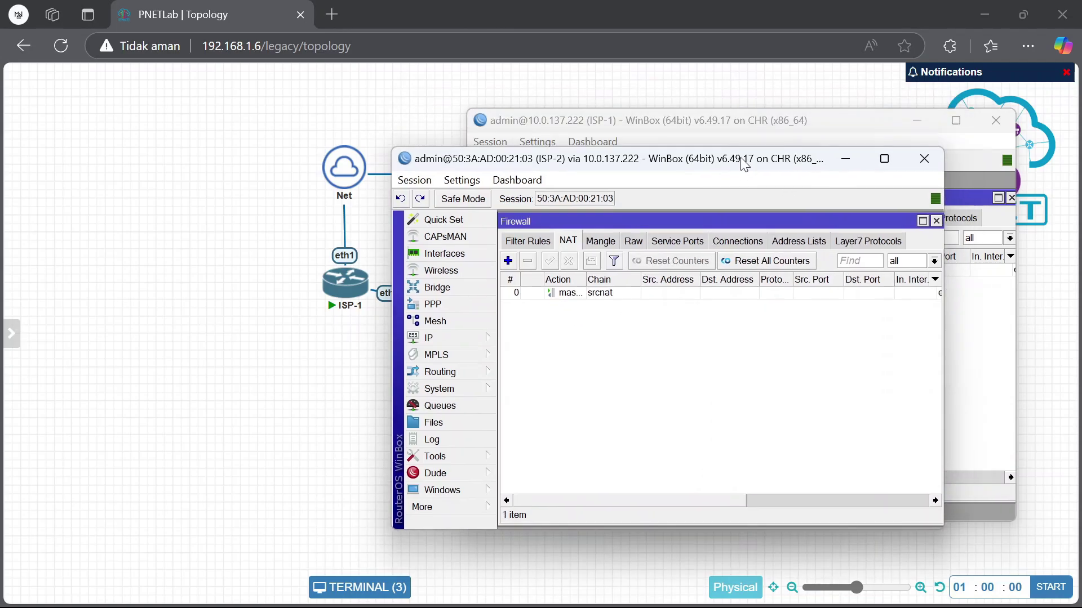
{"action": "left_click", "coordinate": [845, 157]}
{"action": "left_click", "coordinate": [924, 123]}
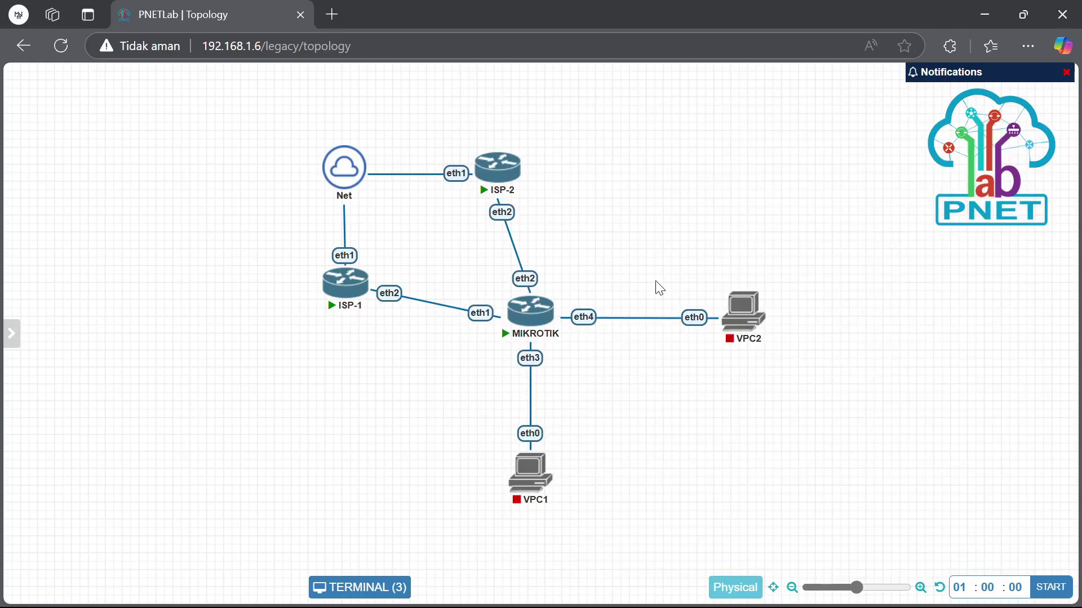
On the MIKROTIK console, run 'ip neighbor print' twice to list neighbours ISP-1 and ISP-2
{"action": "left_click", "coordinate": [528, 314]}
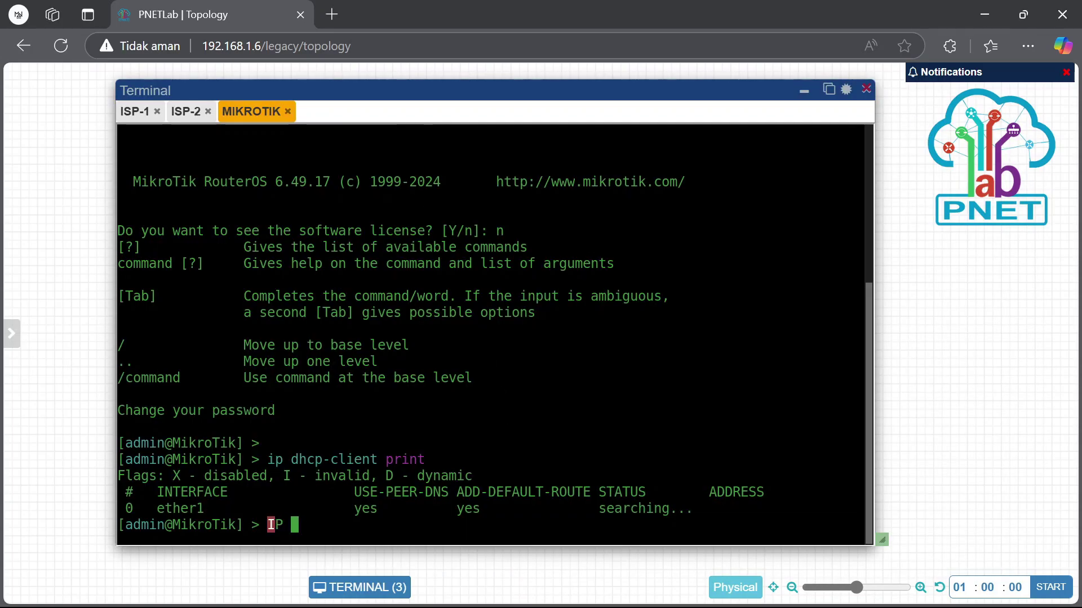
{"action": "type", "text": "ip nei"}
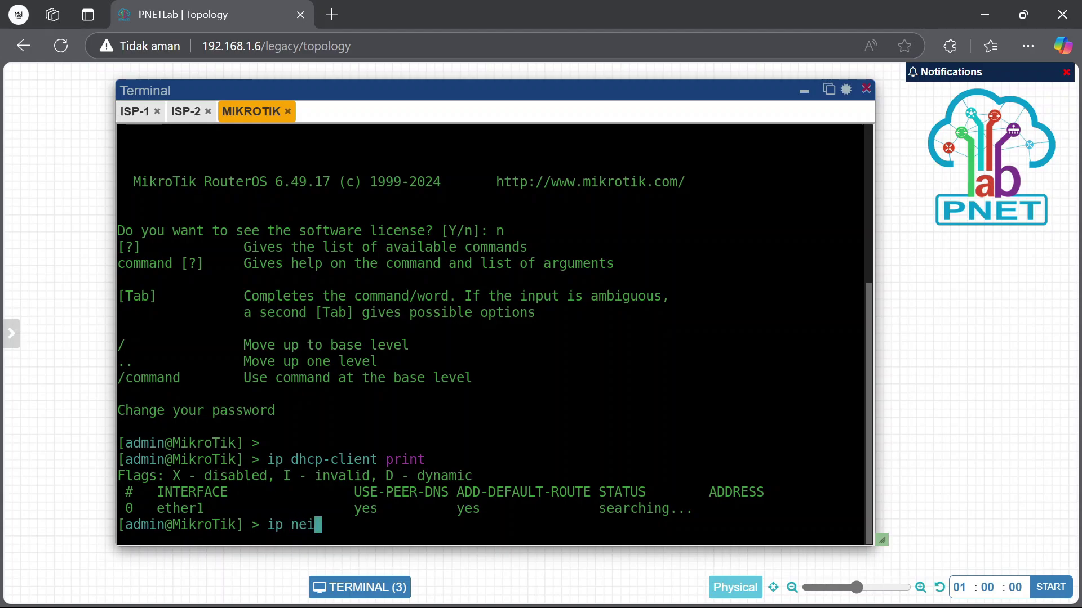
{"action": "key", "text": "Tab"}
{"action": "type", "text": "print"}
{"action": "key", "text": "Return"}
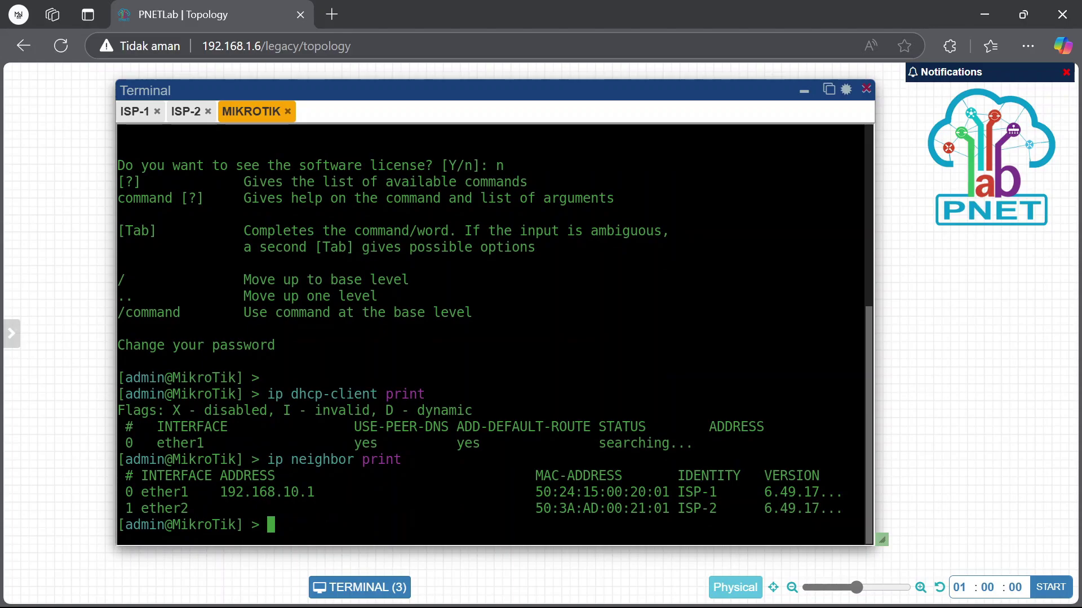
{"action": "mouse_move", "coordinate": [705, 588]}
{"action": "key", "text": "Up"}
{"action": "key", "text": "Return"}
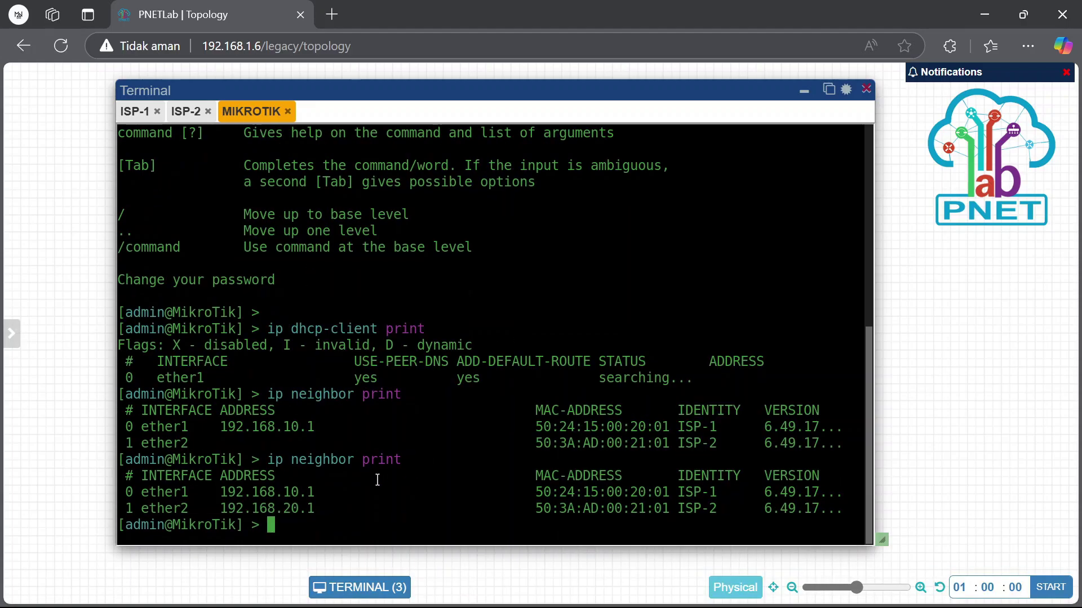
{"action": "left_click_drag", "start_coordinate": [221, 492], "coordinate": [347, 502]}
{"action": "left_click", "coordinate": [380, 513]}
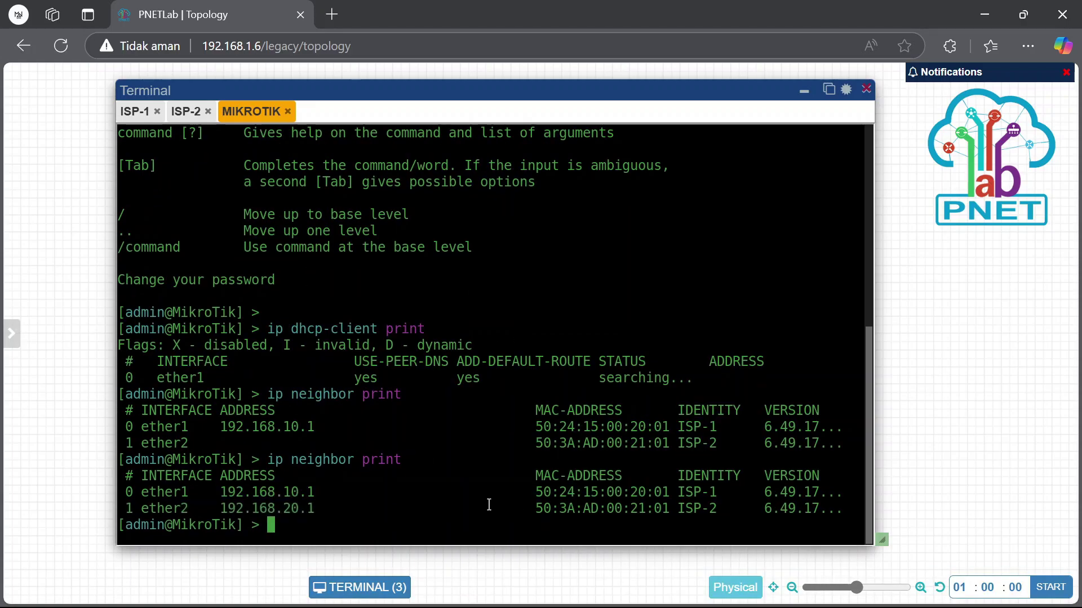
Enable RoMON on the router with 'tool romon set enabled=yes'
{"action": "type", "text": "system"}
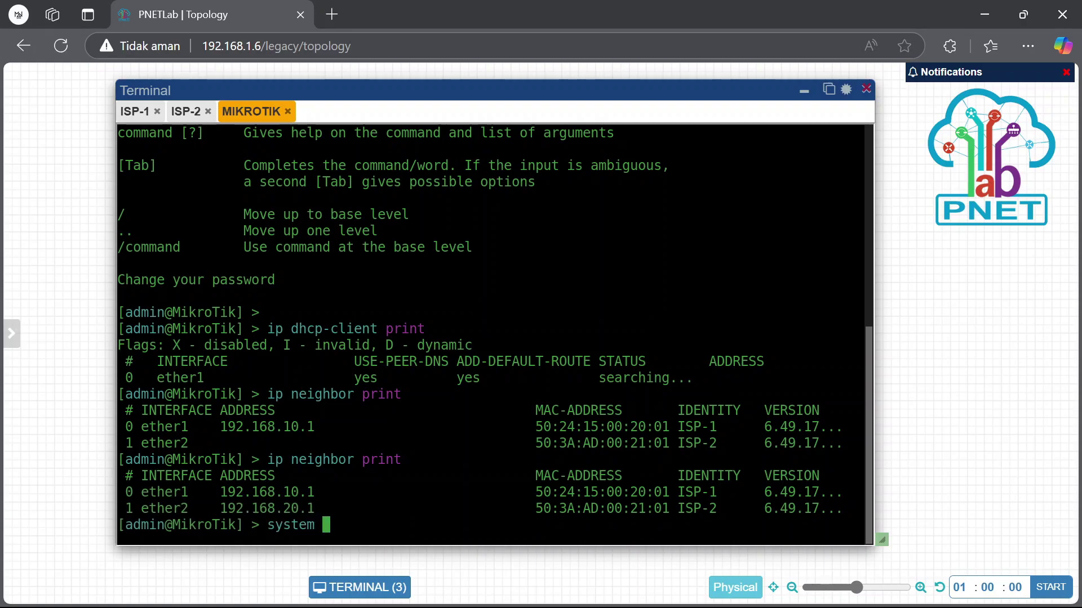
{"action": "key", "text": "BackSpace"}
{"action": "key", "text": "BackSpace"}
{"action": "key", "text": "BackSpace"}
{"action": "key", "text": "BackSpace"}
{"action": "key", "text": "BackSpace"}
{"action": "key", "text": "BackSpace"}
{"action": "key", "text": "BackSpace"}
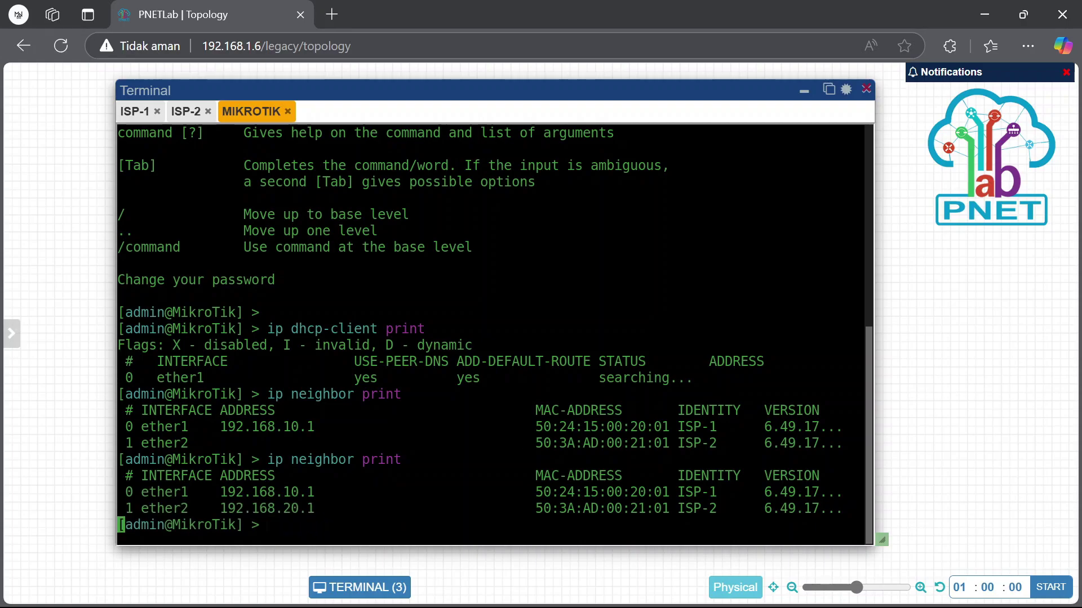
{"action": "type", "text": "tool romon "}
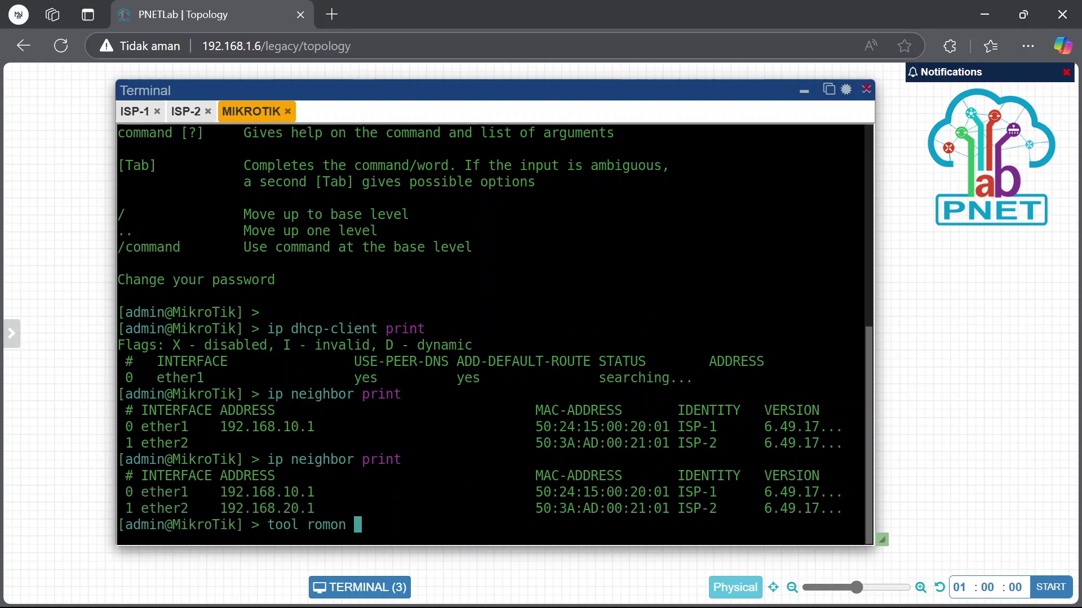
{"action": "type", "text": "set enabled=yes"}
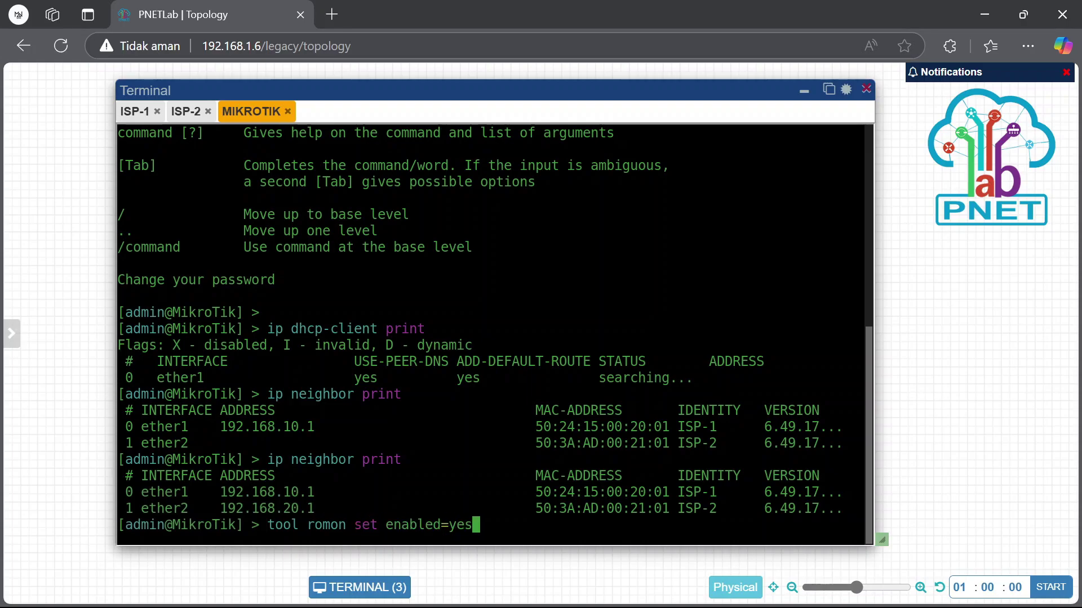
{"action": "key", "text": "Return"}
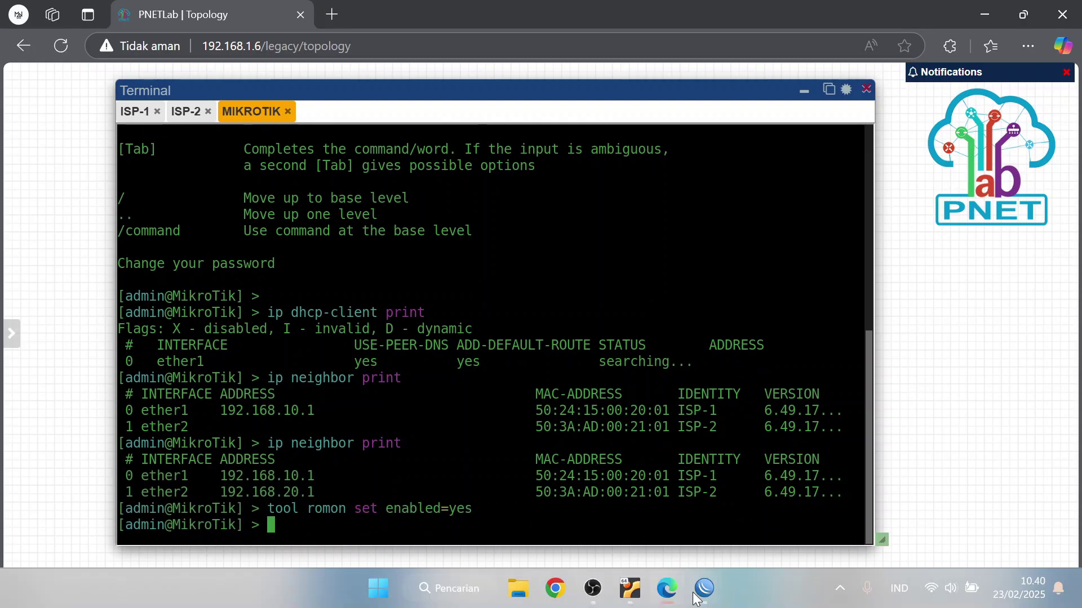
Bring the ISP-2 WinBox session back and show its More tools list
{"action": "mouse_move", "coordinate": [713, 568]}
{"action": "left_click", "coordinate": [738, 504]}
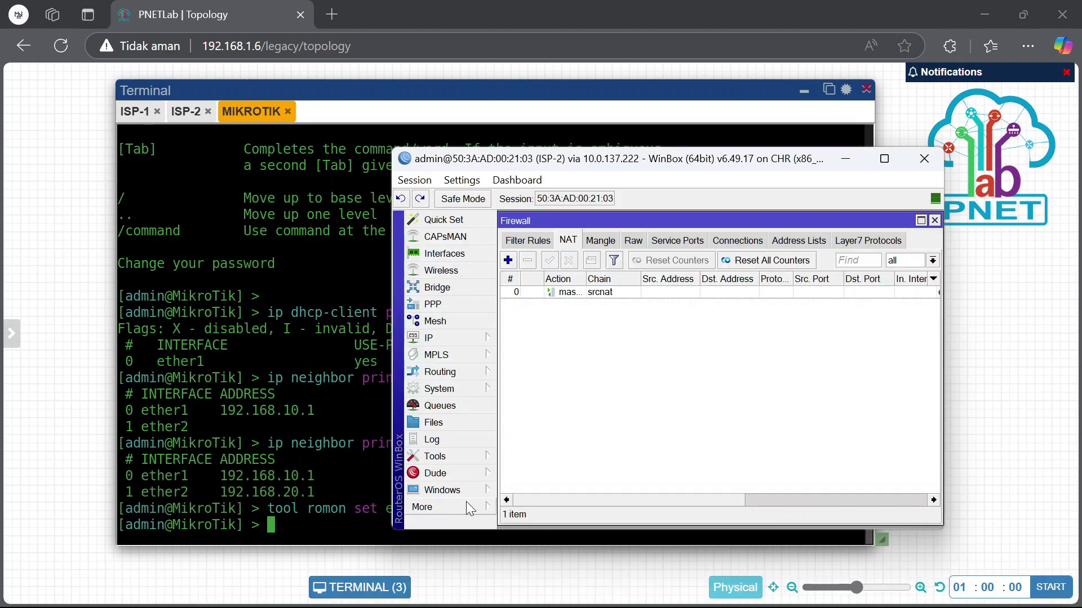
{"action": "left_click", "coordinate": [468, 506]}
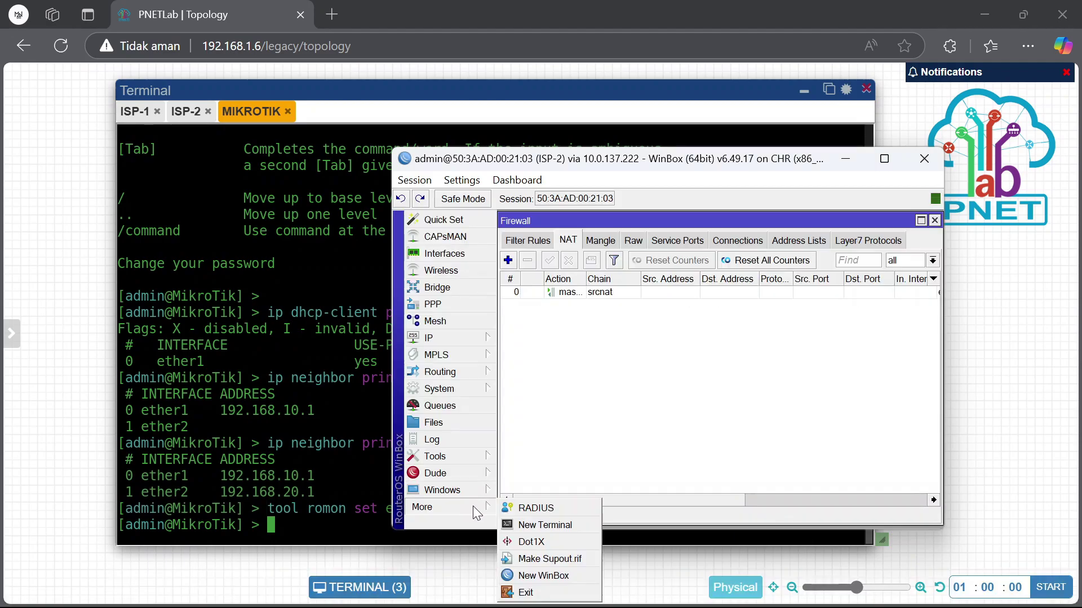
From a new WinBox, connect to the MikroTik router over RoMON, skip the password change, and reposition the window
{"action": "left_click", "coordinate": [541, 577]}
{"action": "left_click", "coordinate": [699, 221]}
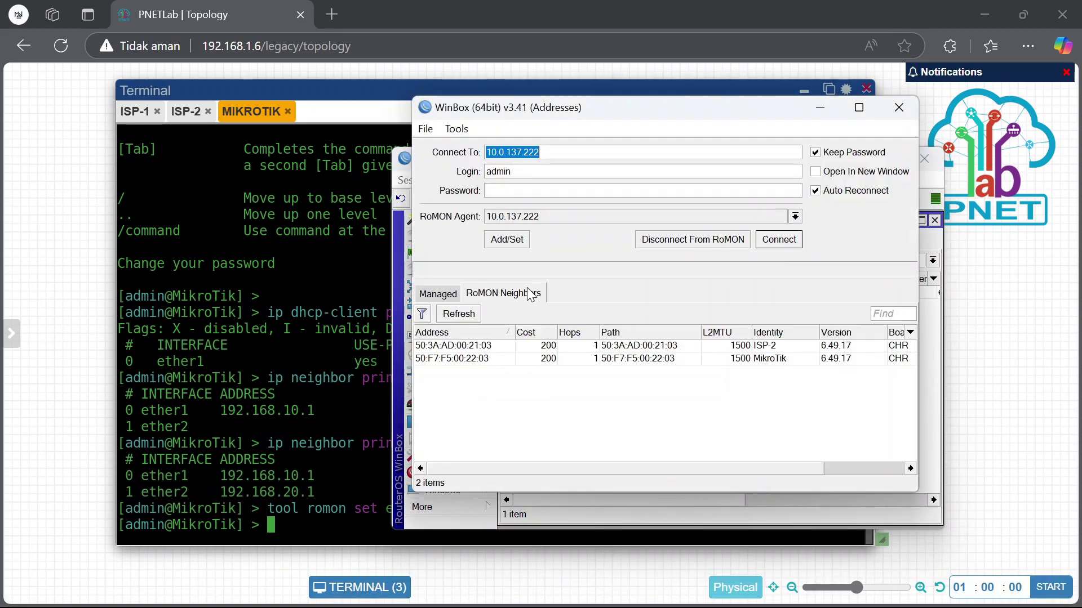
{"action": "left_click", "coordinate": [647, 358]}
{"action": "left_click", "coordinate": [779, 239]}
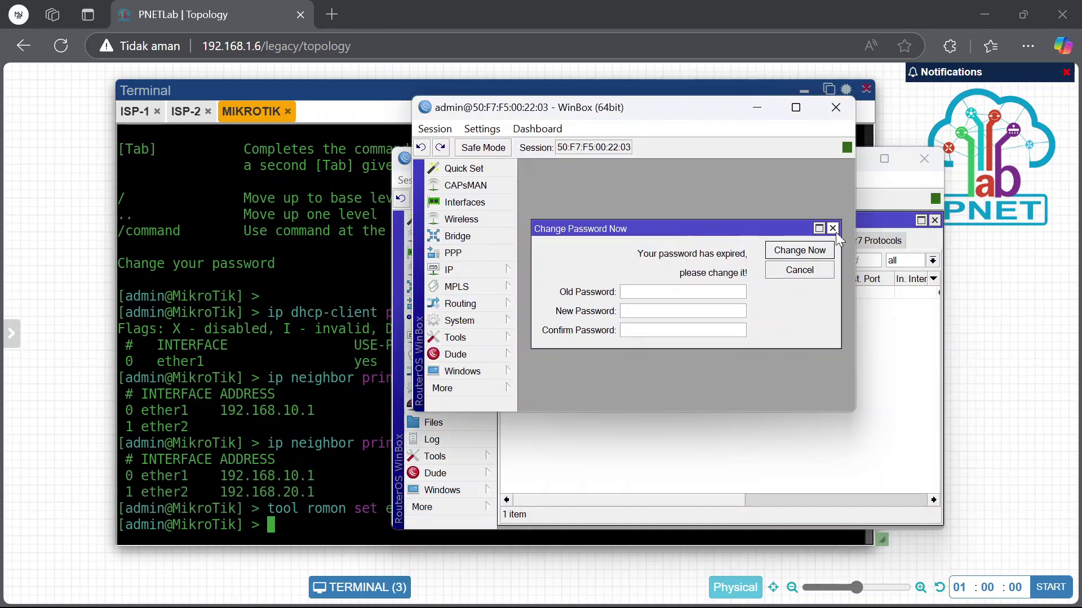
{"action": "left_click", "coordinate": [836, 231]}
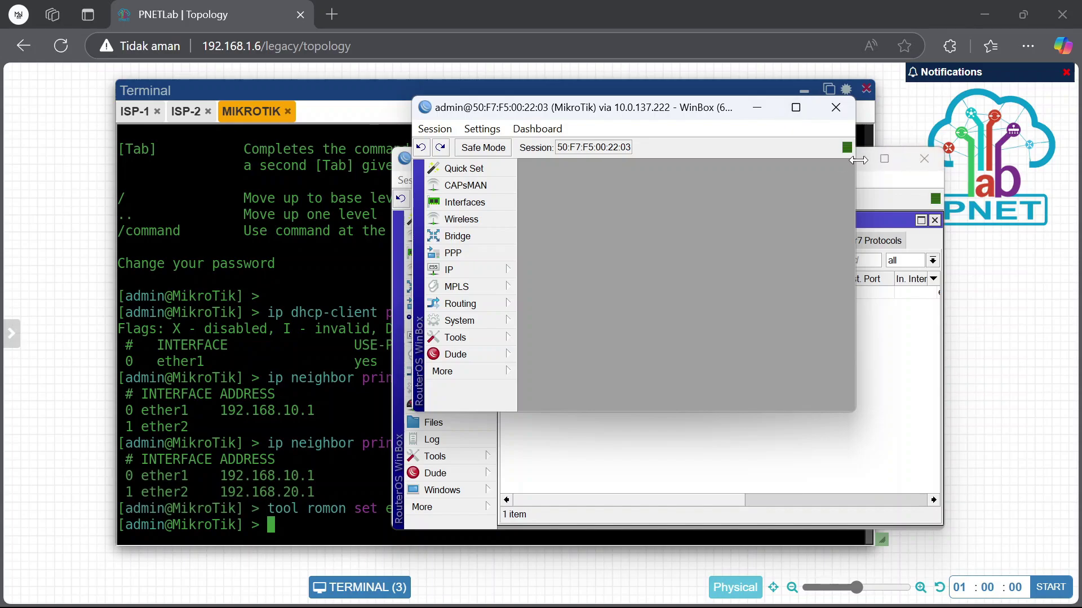
{"action": "left_click_drag", "start_coordinate": [852, 412], "coordinate": [977, 527]}
{"action": "left_click_drag", "start_coordinate": [638, 109], "coordinate": [600, 119]}
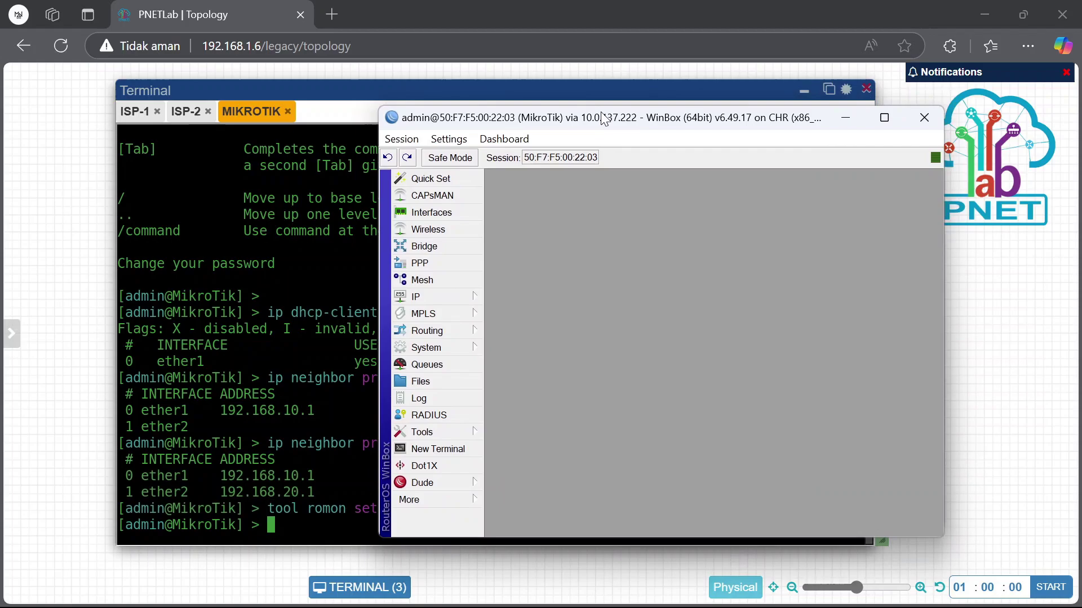
Add 192.168.10.2/24 on ether1 to the MIKROTIK router's address list
{"action": "left_click", "coordinate": [462, 297]}
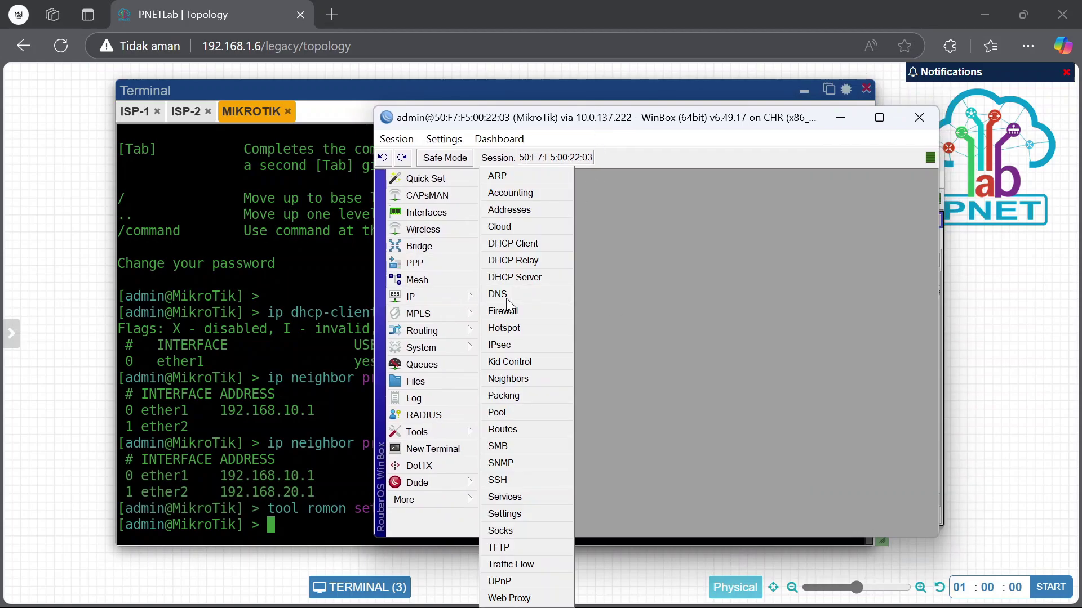
{"action": "left_click", "coordinate": [523, 212]}
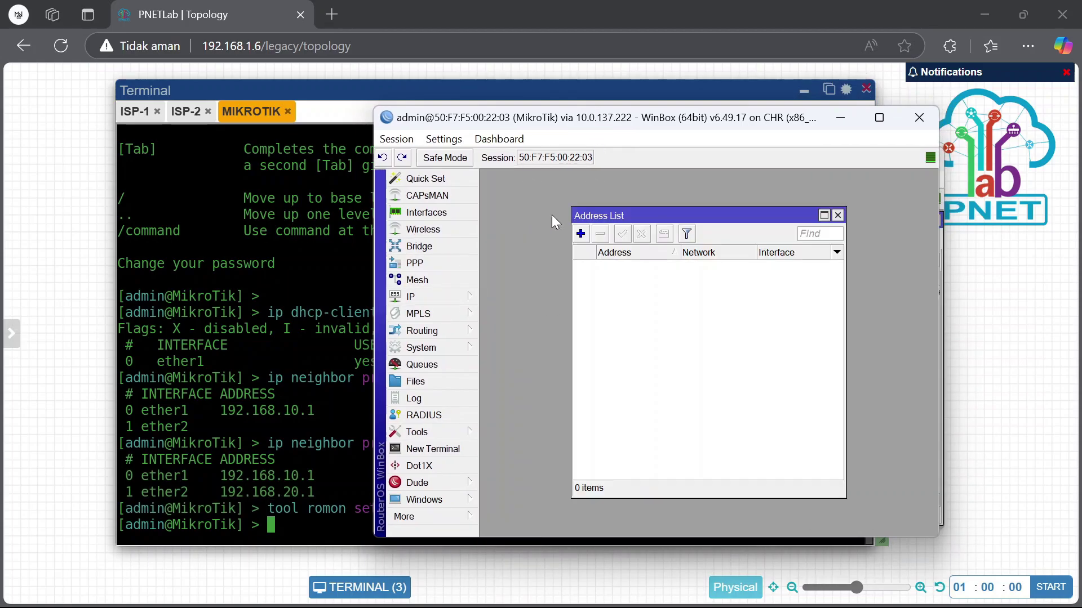
{"action": "left_click", "coordinate": [581, 233]}
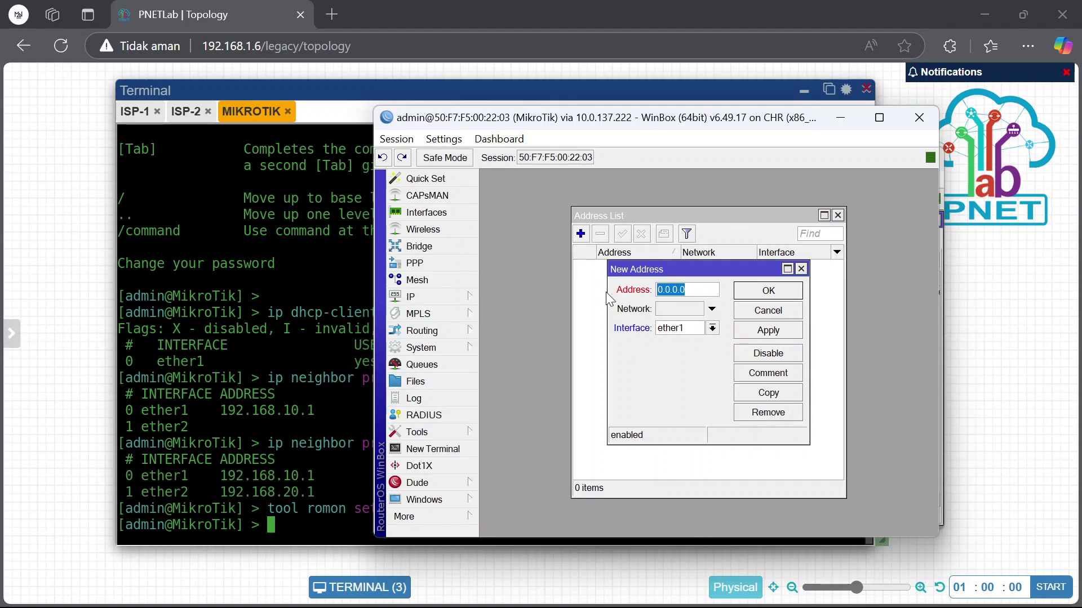
{"action": "type", "text": "192"}
{"action": "type", "text": ".168.10.2/24"}
{"action": "left_click", "coordinate": [778, 330]}
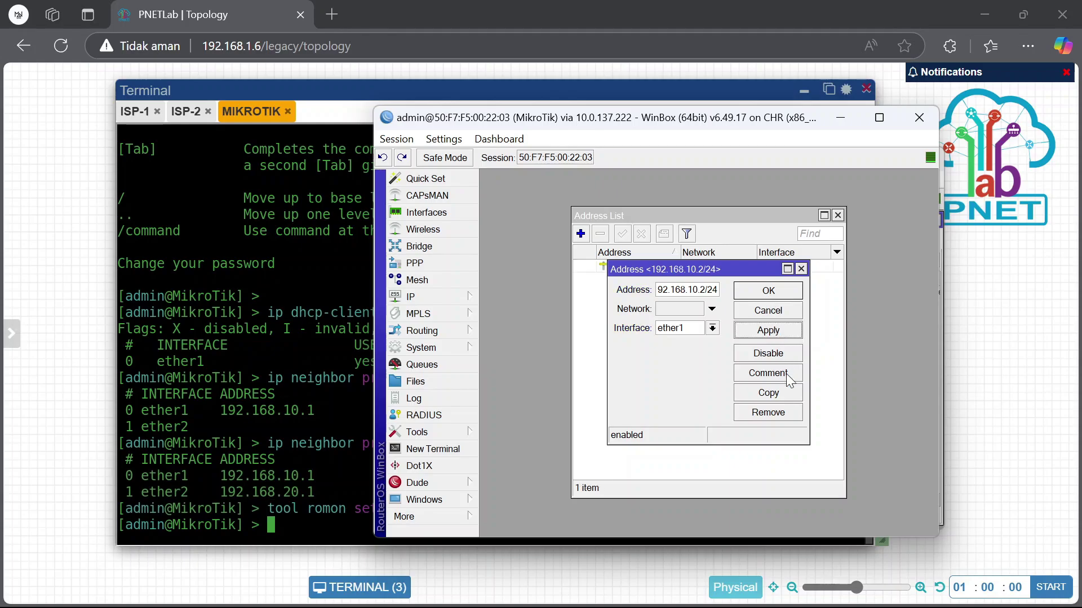
{"action": "left_click", "coordinate": [791, 394]}
{"action": "left_click", "coordinate": [680, 290]}
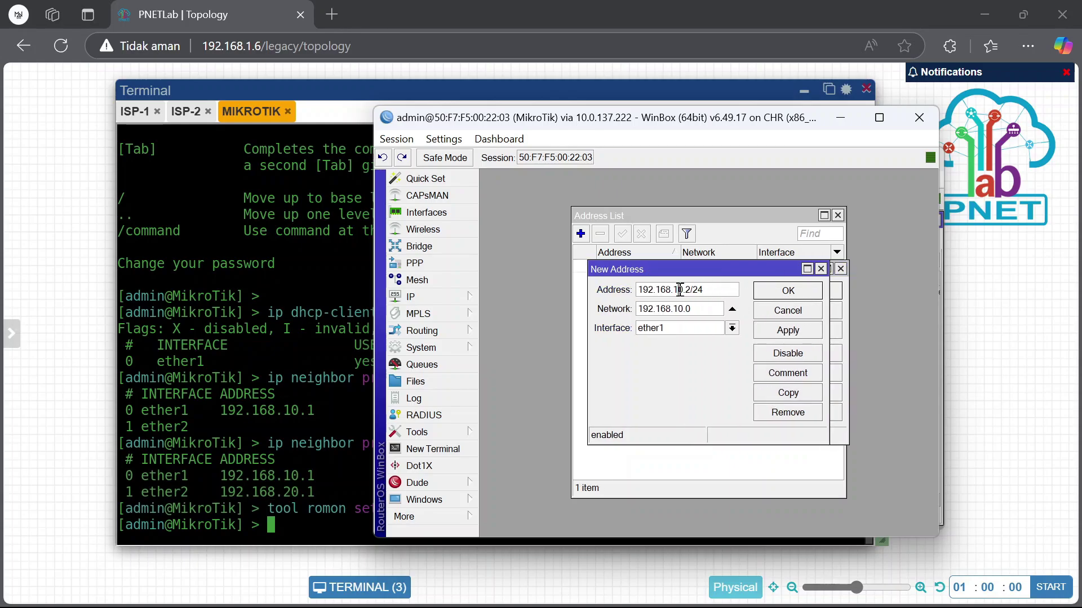
{"action": "key", "text": "BackSpace"}
{"action": "type", "text": "2"}
{"action": "left_click", "coordinate": [765, 293]}
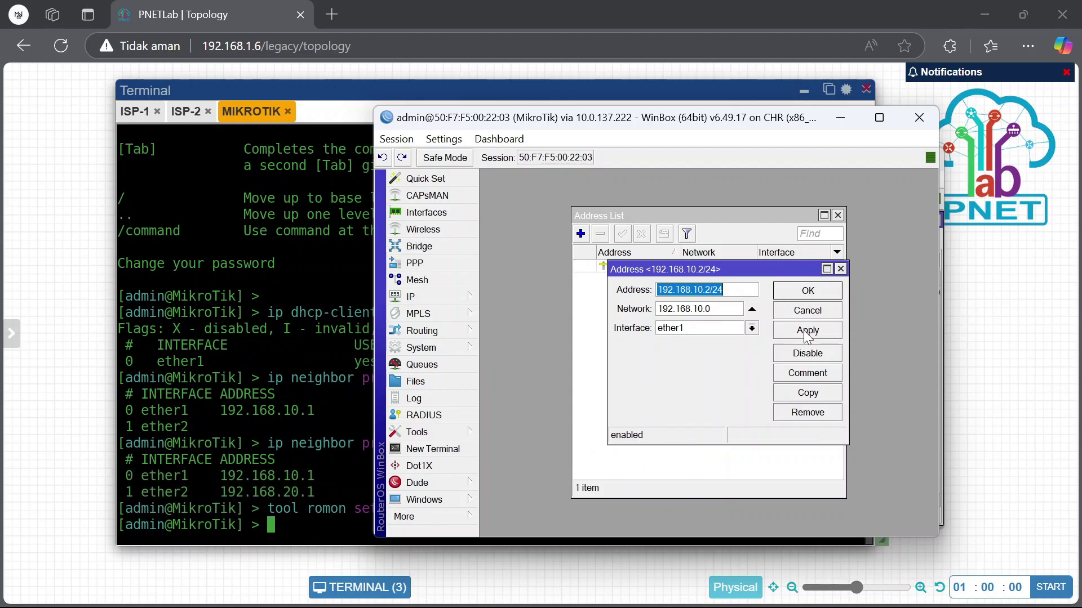
Create 192.168.20.2/24 from a copy and move it to interface ether2
{"action": "left_click", "coordinate": [808, 392]}
{"action": "left_click", "coordinate": [678, 289]}
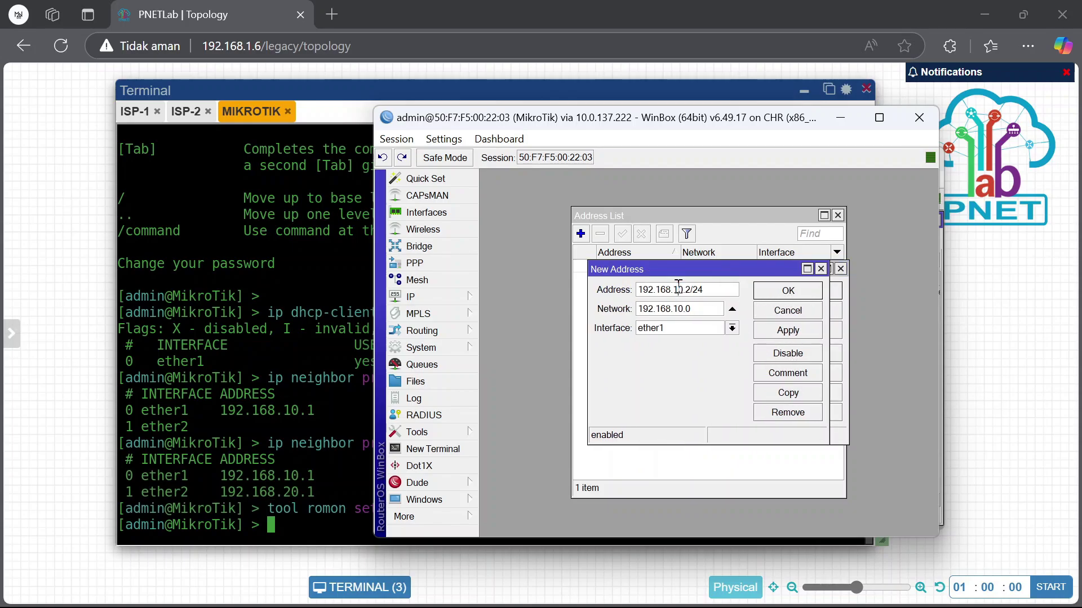
{"action": "left_click", "coordinate": [788, 290]}
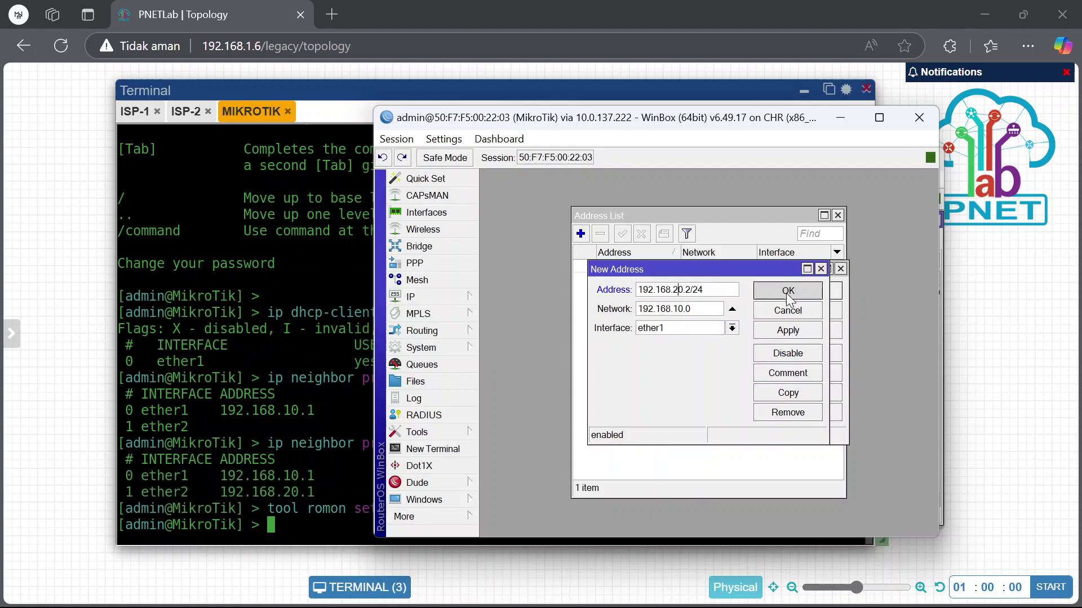
{"action": "left_click", "coordinate": [792, 289]}
{"action": "left_click", "coordinate": [739, 279]}
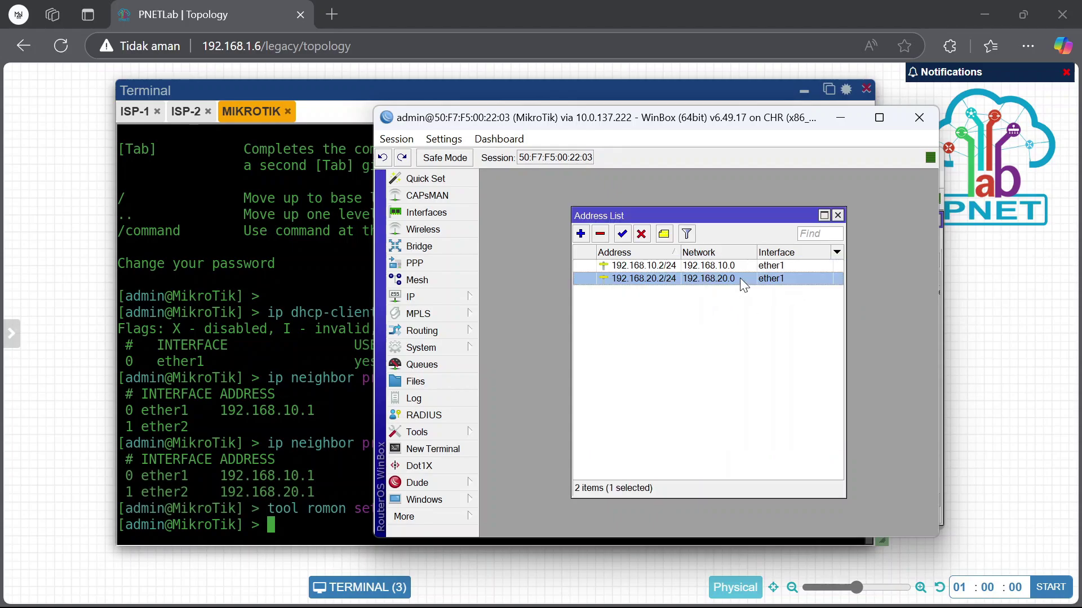
{"action": "double_click", "coordinate": [789, 279]}
{"action": "left_click", "coordinate": [750, 329]}
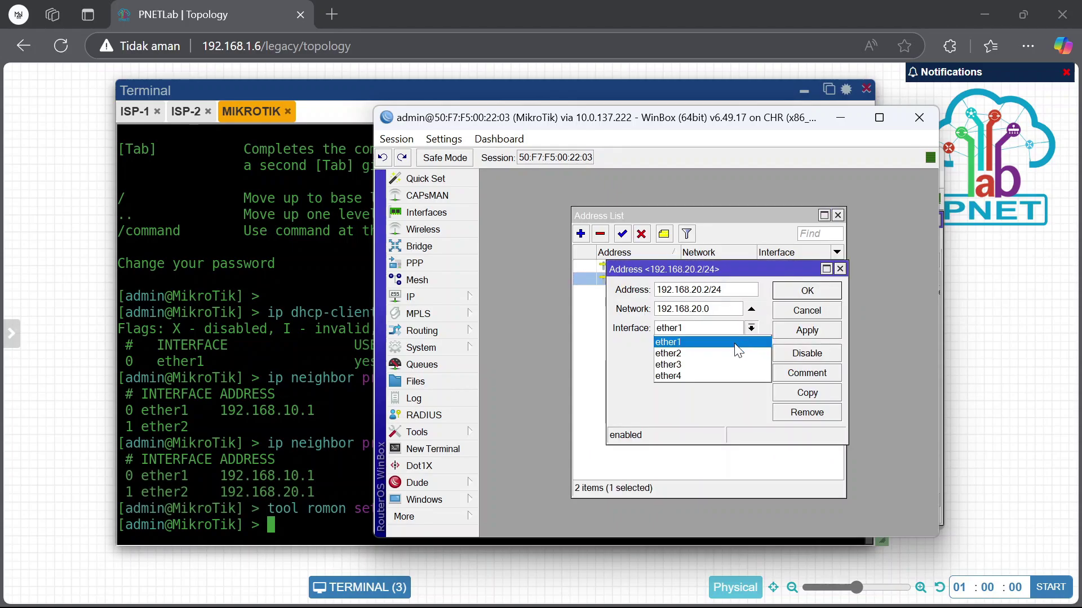
{"action": "left_click", "coordinate": [733, 348]}
{"action": "left_click", "coordinate": [806, 294]}
{"action": "left_click", "coordinate": [797, 303]}
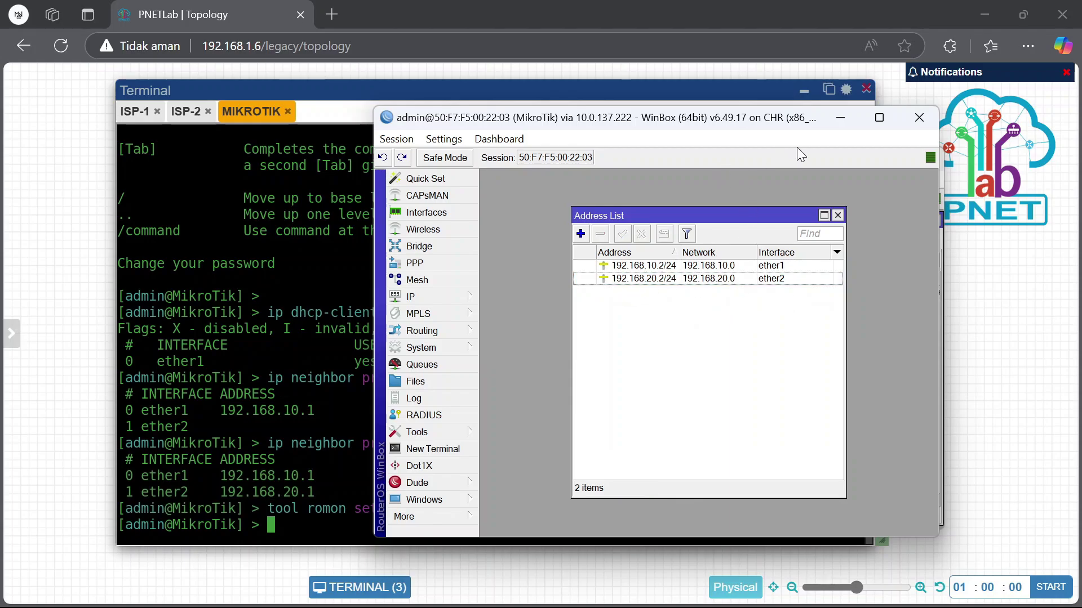
{"action": "left_click", "coordinate": [840, 117]}
{"action": "left_click", "coordinate": [823, 156]}
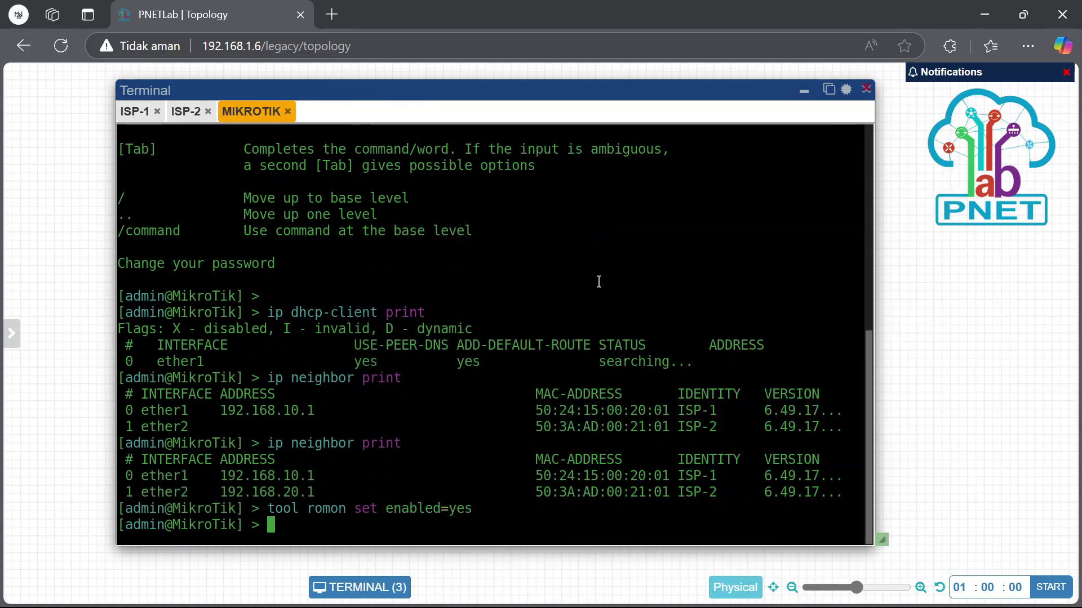
Ping 192.168.10.1, then 192.168.20.1 from the MIKROTIK console, both with 0% loss
{"action": "type", "text": "ping 192.168.10.1"}
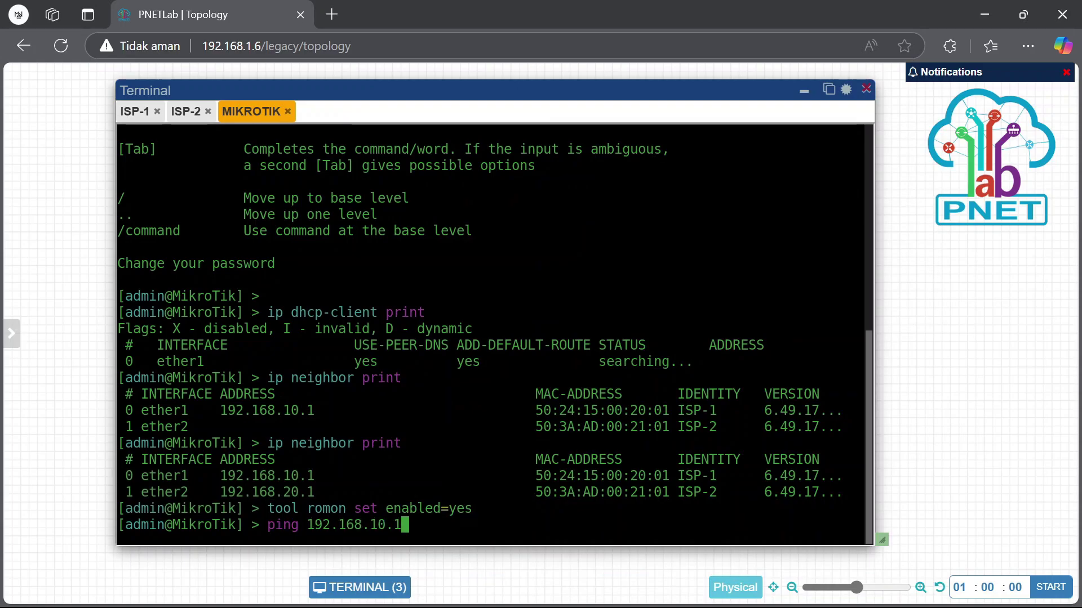
{"action": "key", "text": "Return"}
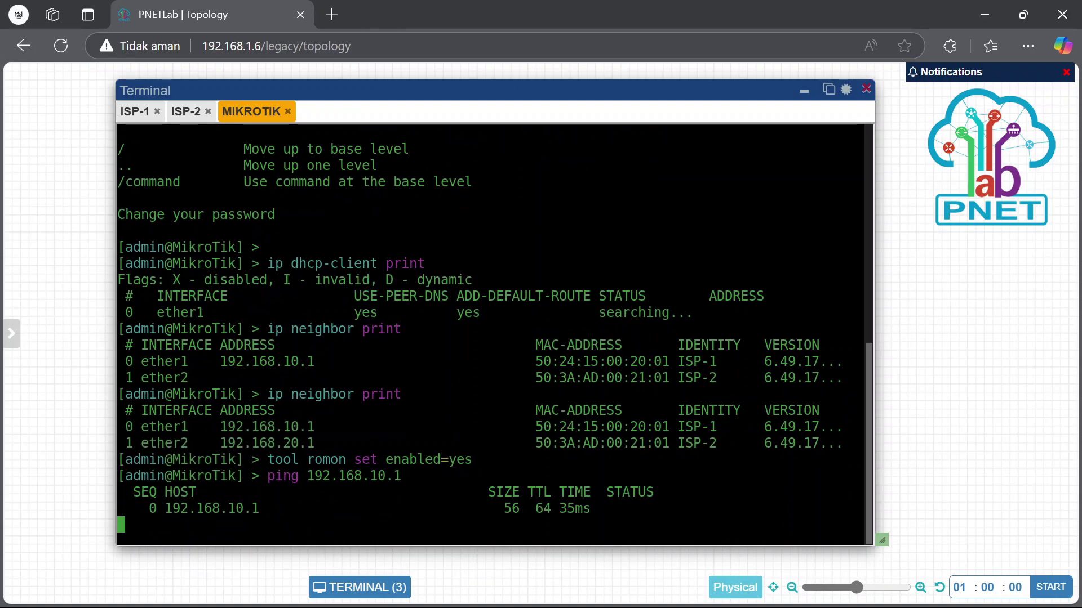
{"action": "key", "text": "ctrl+c"}
{"action": "key", "text": "Up"}
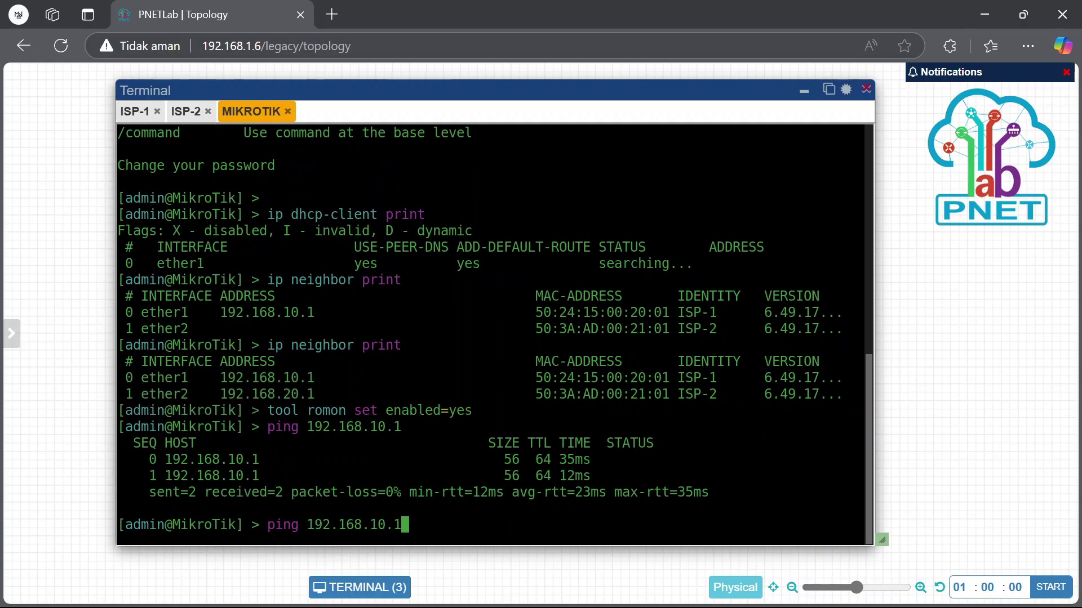
{"action": "key", "text": "Left"}
{"action": "key", "text": "Left"}
{"action": "key", "text": "Left"}
{"action": "key", "text": "BackSpace"}
{"action": "type", "text": "2"}
{"action": "key", "text": "Return"}
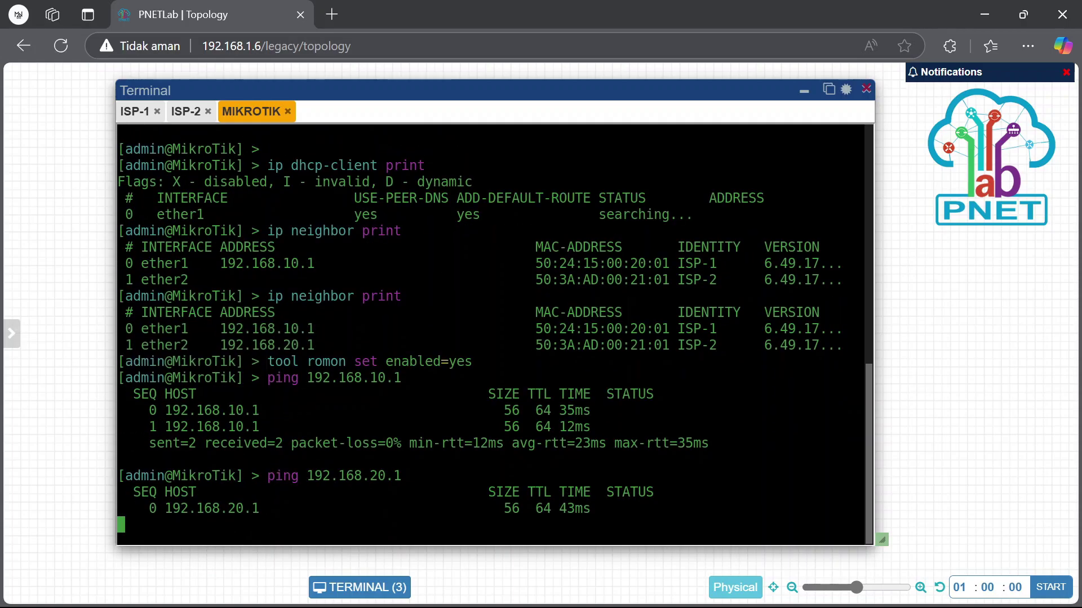
{"action": "key", "text": "ctrl+c"}
{"action": "scroll", "coordinate": [572, 411], "scroll_direction": "up", "scroll_amount": 3}
{"action": "scroll", "coordinate": [571, 412], "scroll_direction": "down", "scroll_amount": 3}
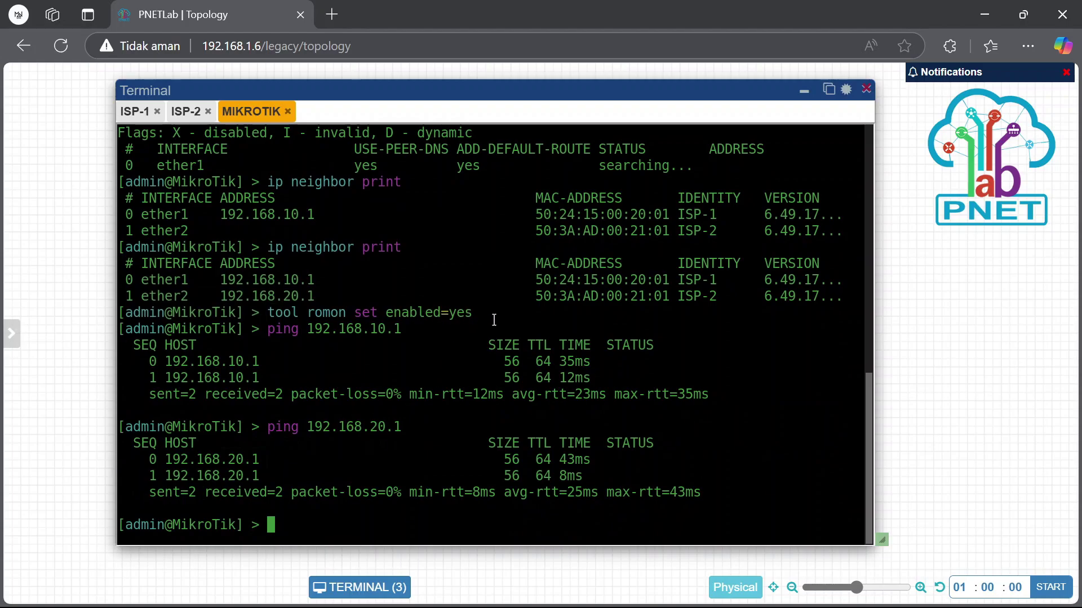
Bring the MIKROTIK WinBox session forward, maximize it, and open IP > Routes
{"action": "mouse_move", "coordinate": [828, 607]}
{"action": "mouse_move", "coordinate": [710, 594]}
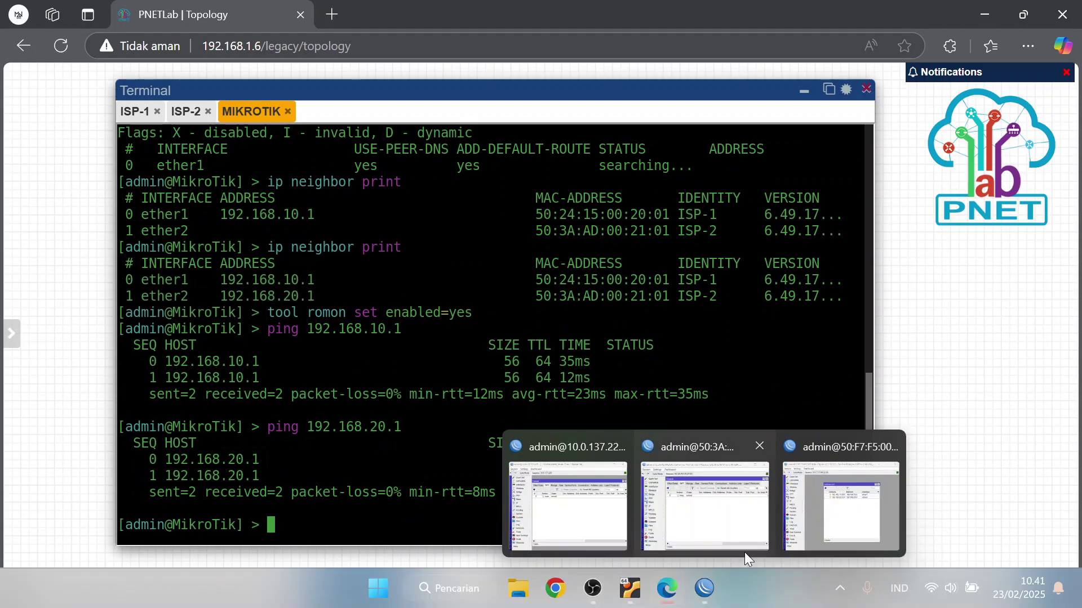
{"action": "left_click", "coordinate": [822, 509]}
{"action": "left_click", "coordinate": [879, 118]}
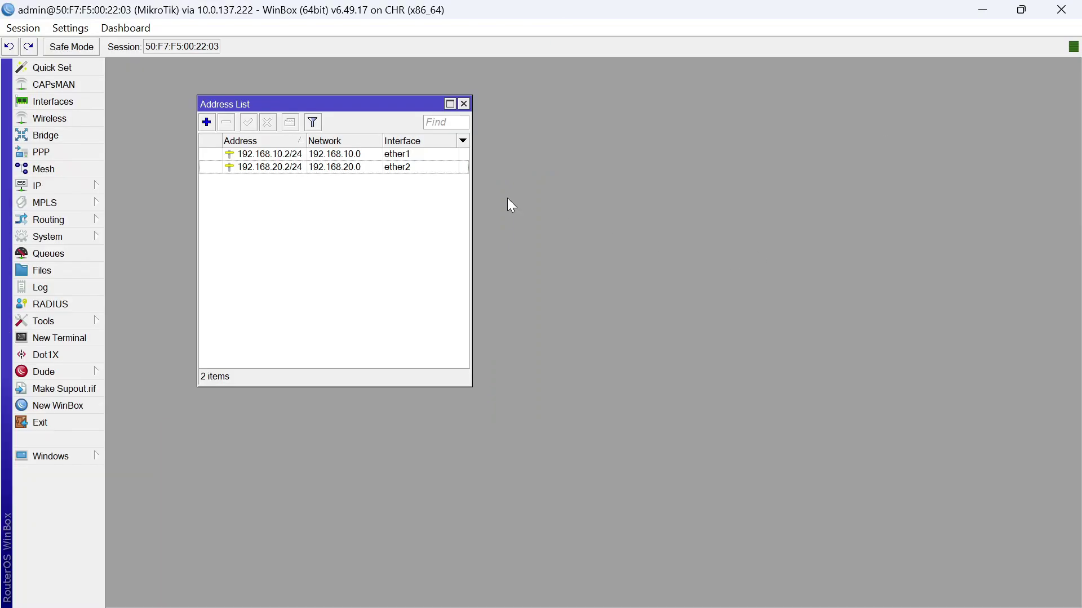
{"action": "left_click", "coordinate": [463, 105]}
{"action": "left_click", "coordinate": [89, 190]}
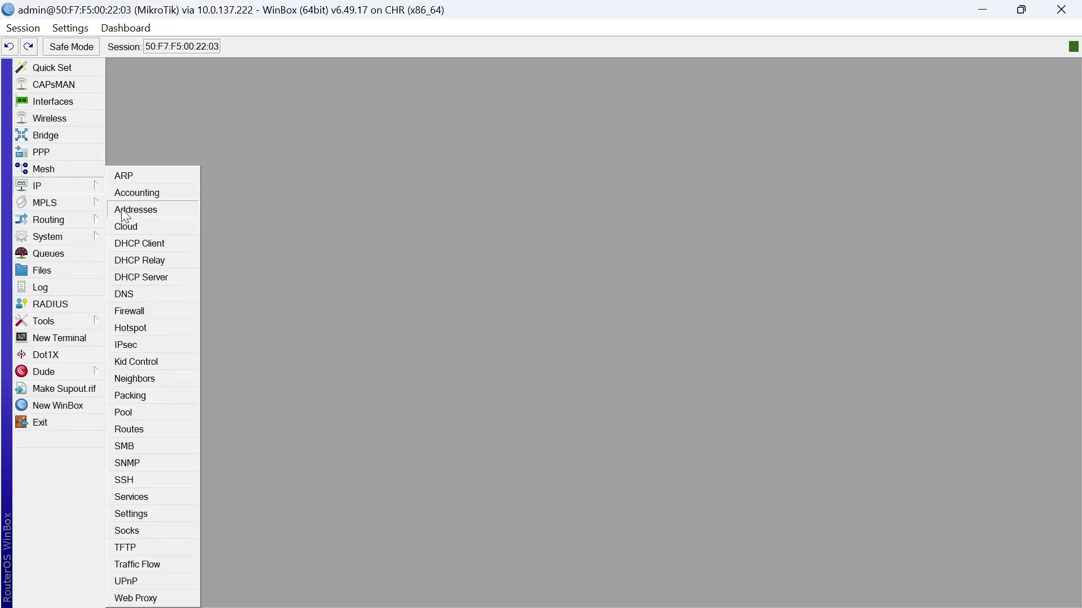
{"action": "left_click", "coordinate": [133, 431]}
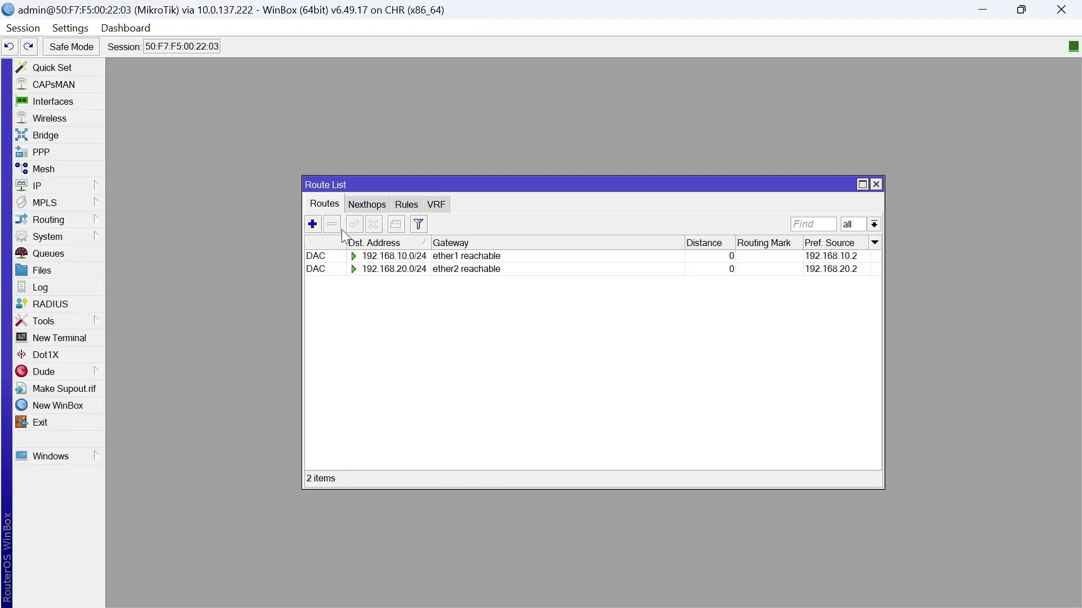
Add default routes 0.0.0.0/0 via 192.168.10.1 and, from a copy, via 192.168.20.1
{"action": "left_click", "coordinate": [313, 226]}
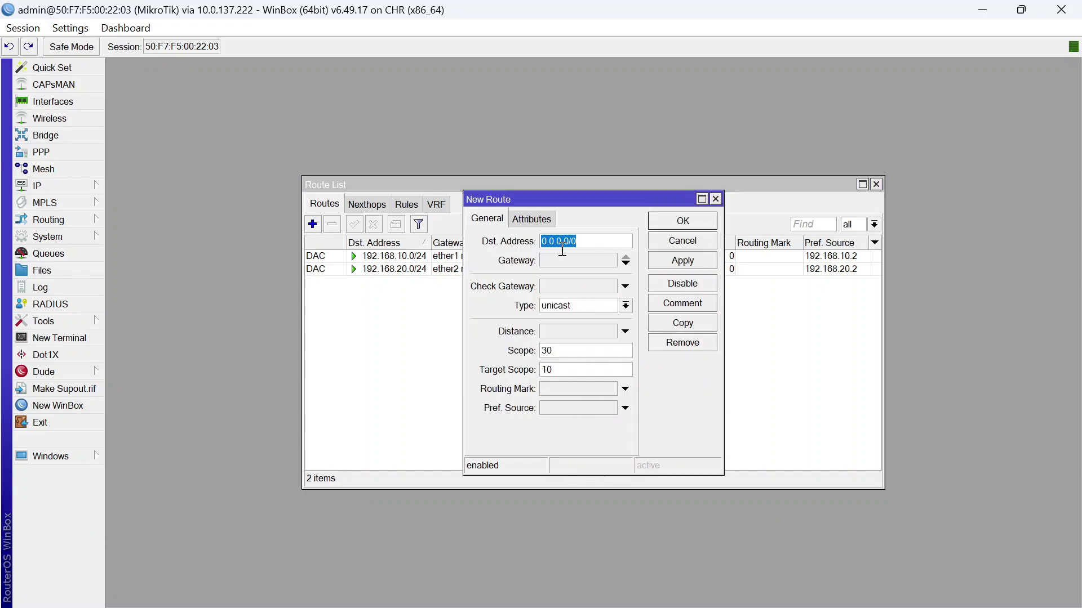
{"action": "left_click", "coordinate": [587, 237]}
{"action": "left_click", "coordinate": [577, 261]}
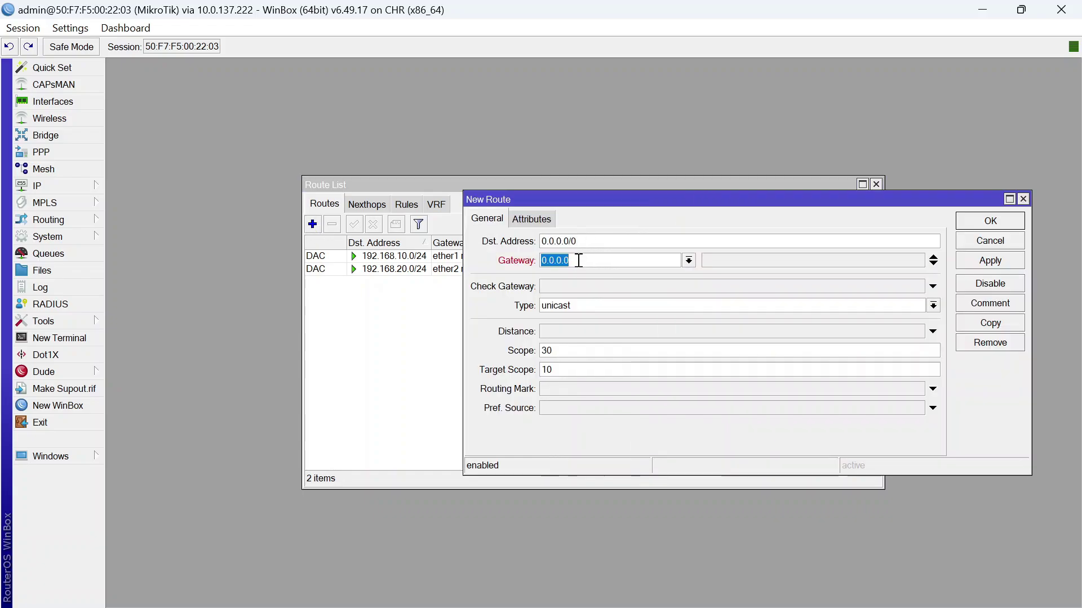
{"action": "type", "text": "192.168.10"}
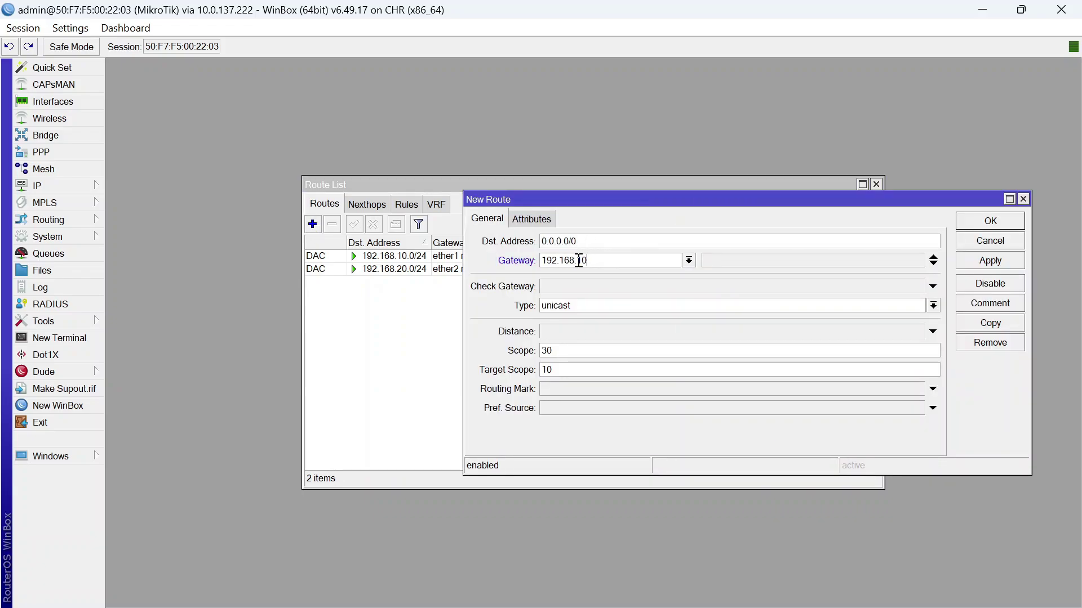
{"action": "type", "text": ".1"}
{"action": "left_click", "coordinate": [1008, 261]}
{"action": "left_click", "coordinate": [1020, 322]}
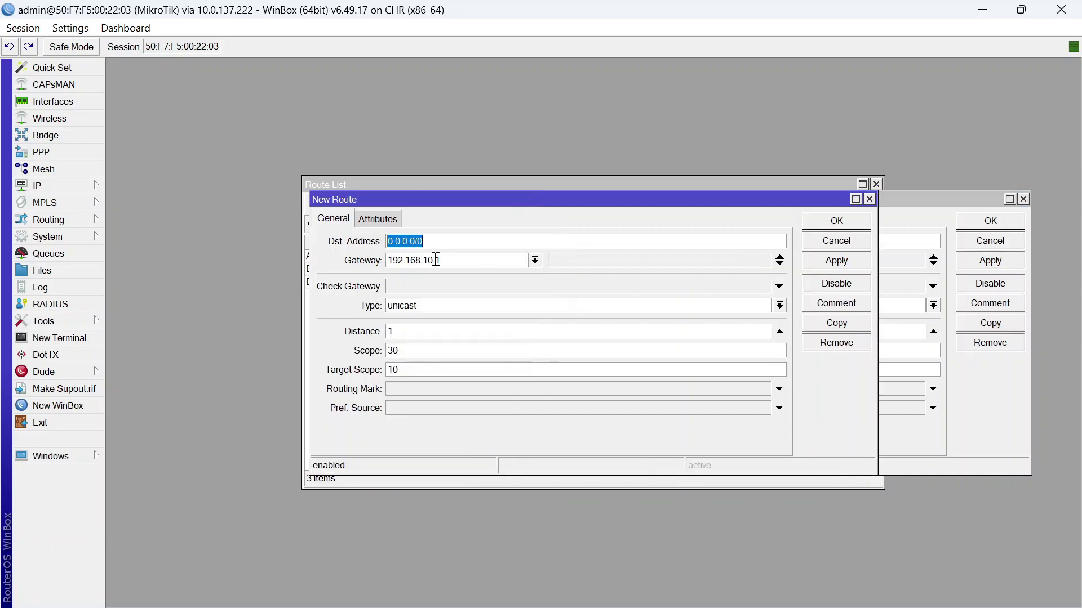
{"action": "left_click", "coordinate": [465, 258]}
{"action": "key", "text": "Left"}
{"action": "key", "text": "Left"}
{"action": "key", "text": "Left"}
{"action": "key", "text": "BackSpace"}
{"action": "type", "text": "2"}
{"action": "left_click", "coordinate": [812, 218]}
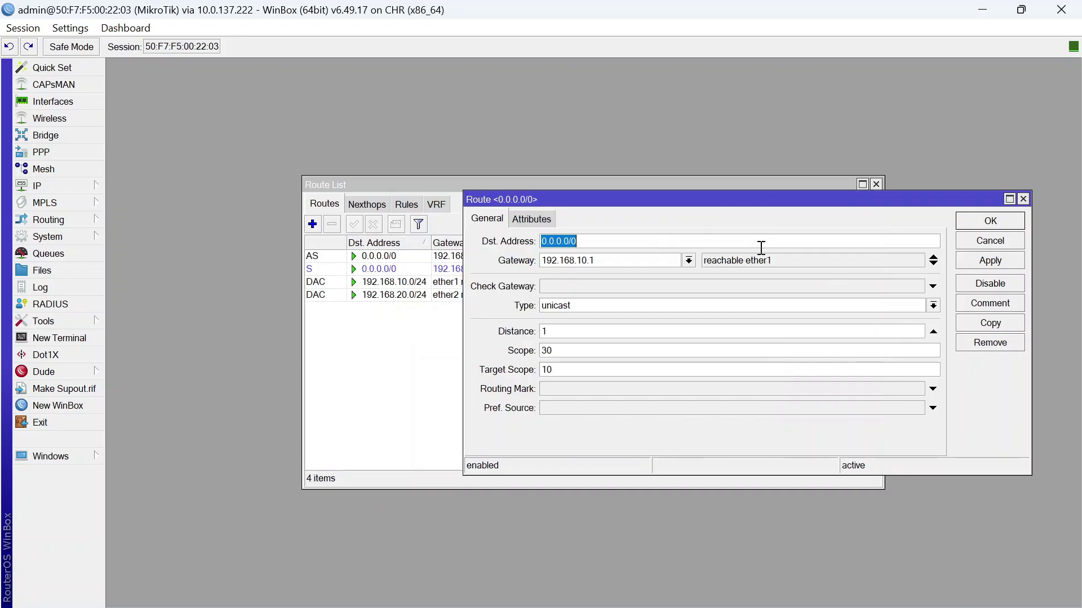
{"action": "left_click", "coordinate": [1001, 221]}
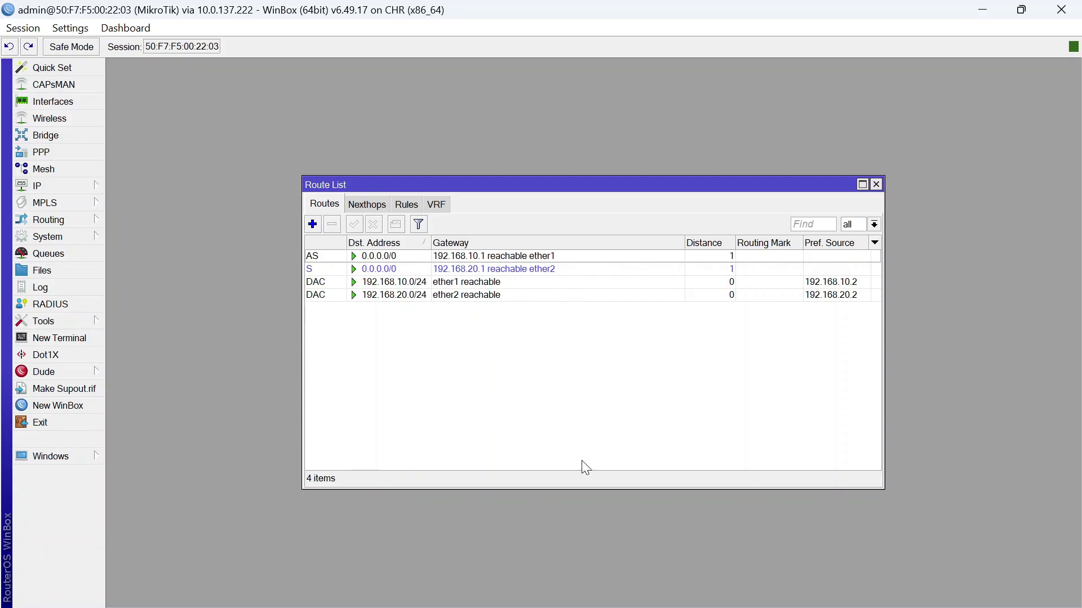
Ping 8.8.8.8 from the MIKROTIK console
{"action": "mouse_move", "coordinate": [705, 591]}
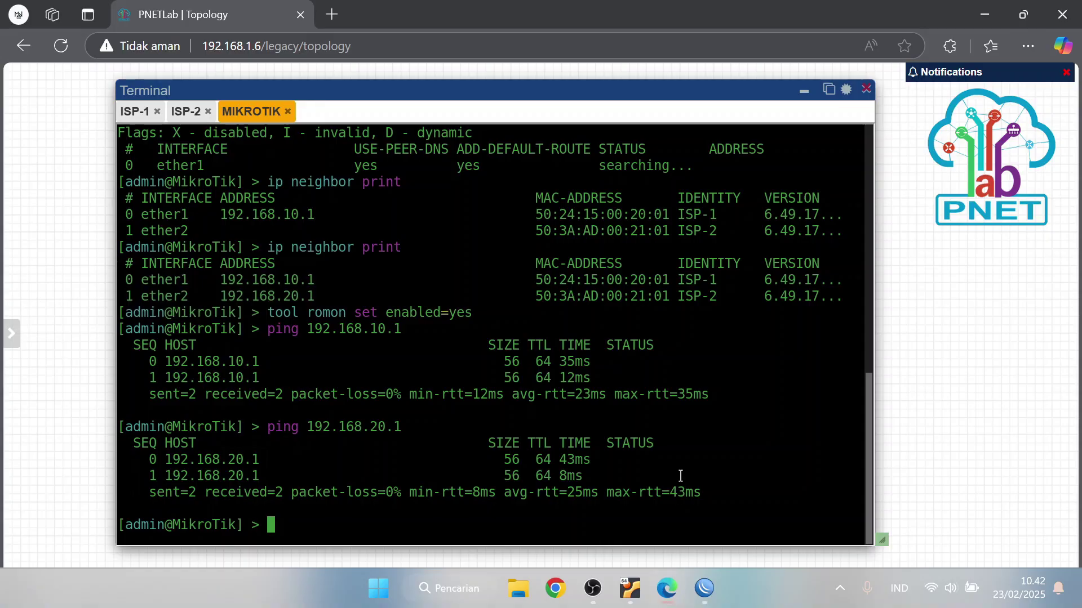
{"action": "left_click", "coordinate": [679, 464]}
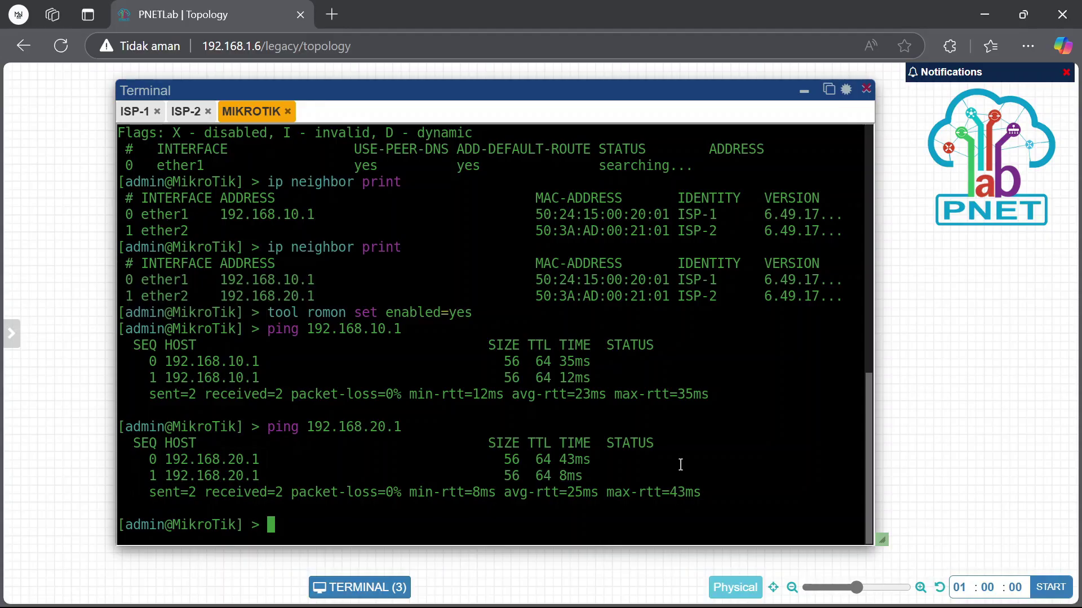
{"action": "type", "text": "ping 8"}
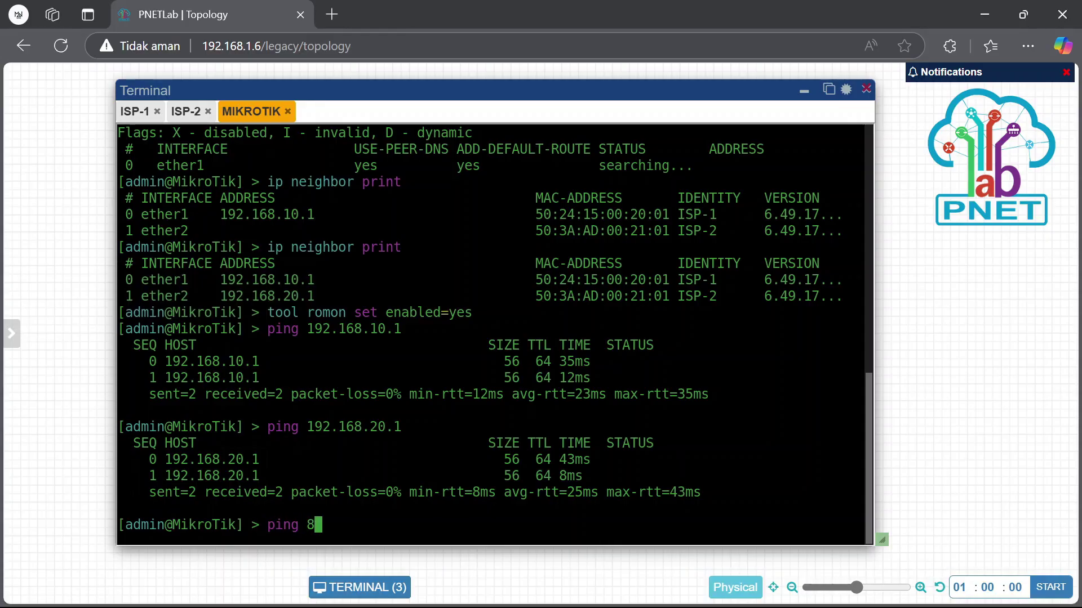
{"action": "type", "text": ".8.8.8"}
{"action": "key", "text": "Return"}
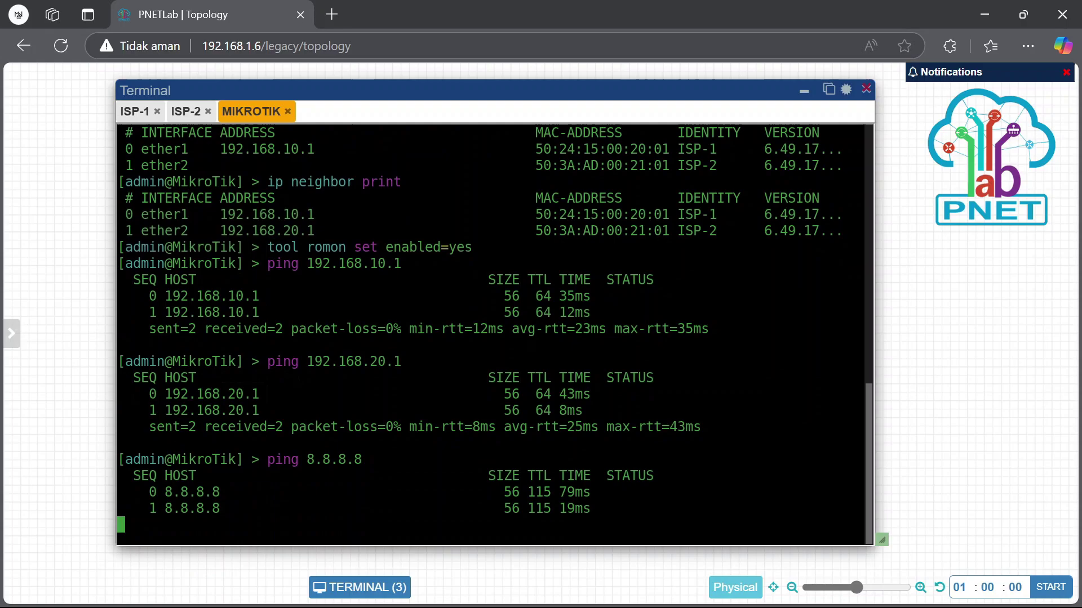
{"action": "key", "text": "ctrl+c"}
Set the DNS server to 8.8.8.8 with 'ip dns set servers' and ping google.com
{"action": "type", "text": "ip d"}
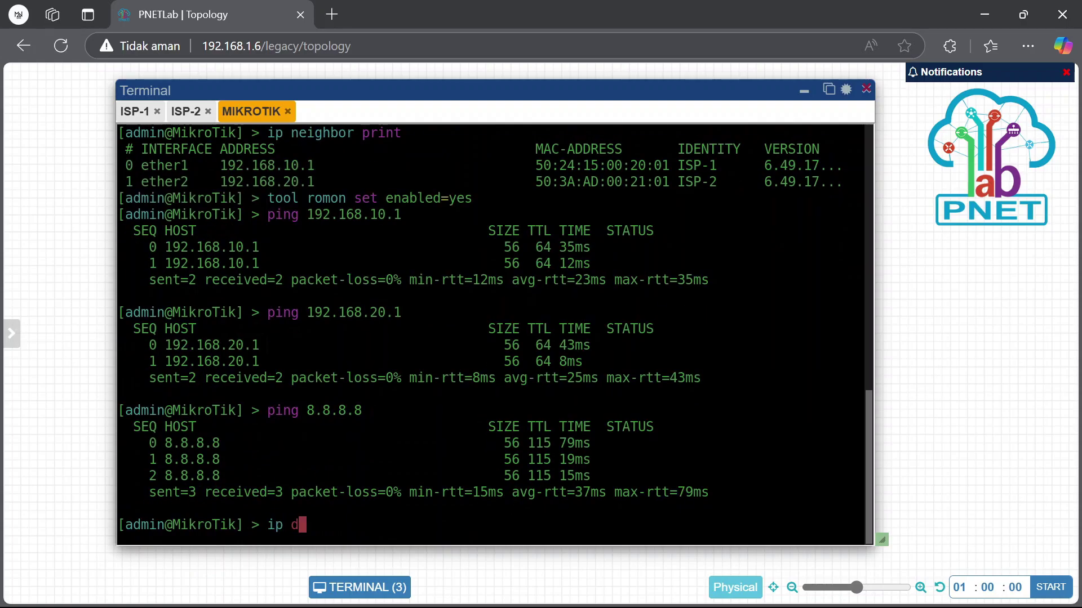
{"action": "type", "text": "ns set s"}
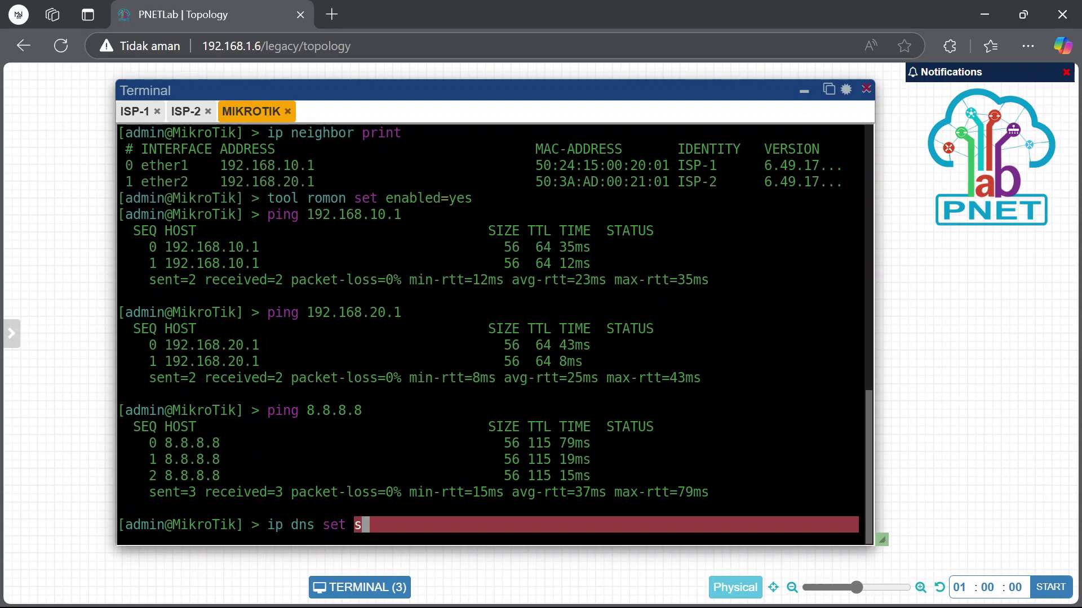
{"action": "key", "text": "Tab"}
{"action": "type", "text": "8.8.8.8"}
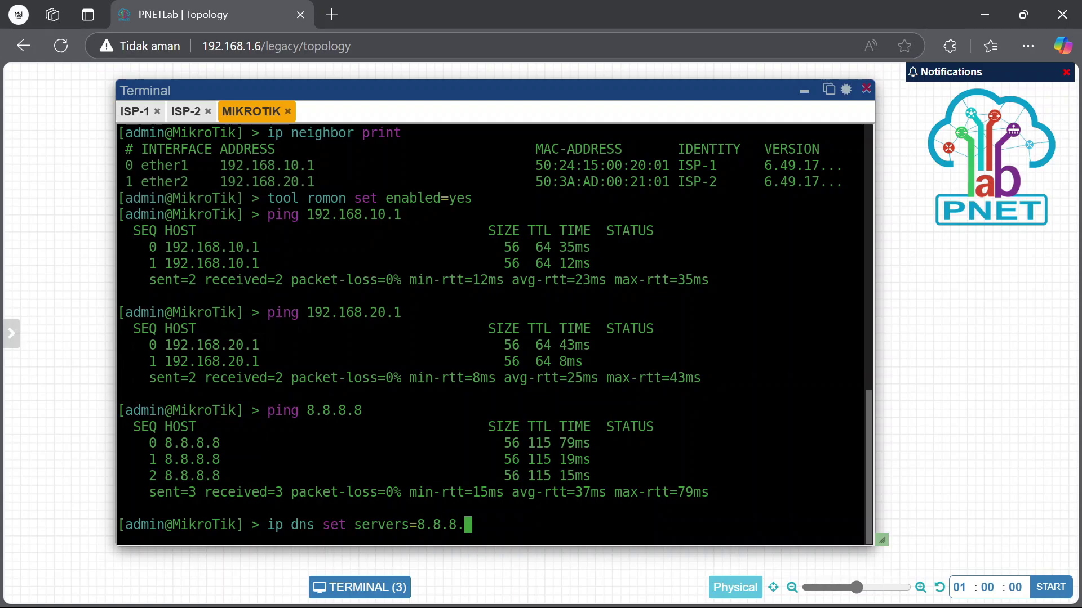
{"action": "key", "text": "Return"}
{"action": "type", "text": "ping googl"}
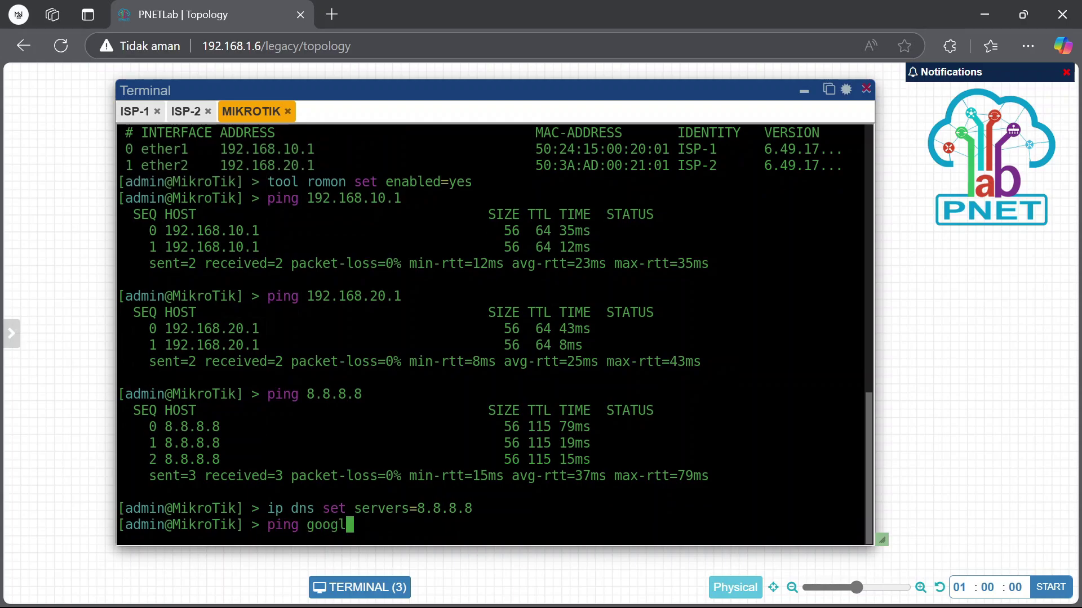
{"action": "type", "text": "e.com"}
{"action": "key", "text": "Return"}
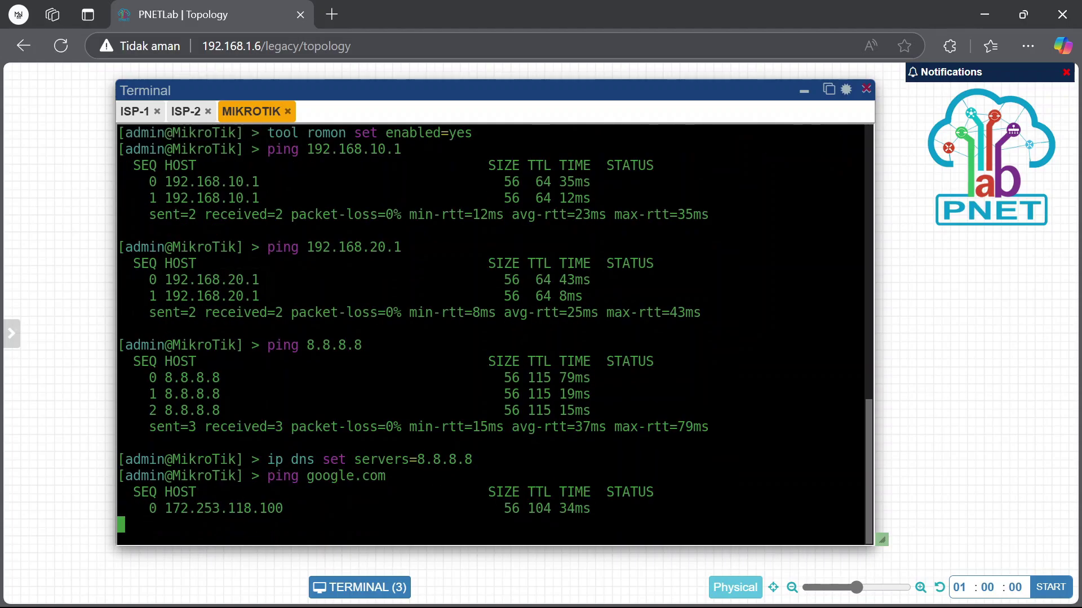
Run a trace to 8.8.8.8
{"action": "type", "text": "trace"}
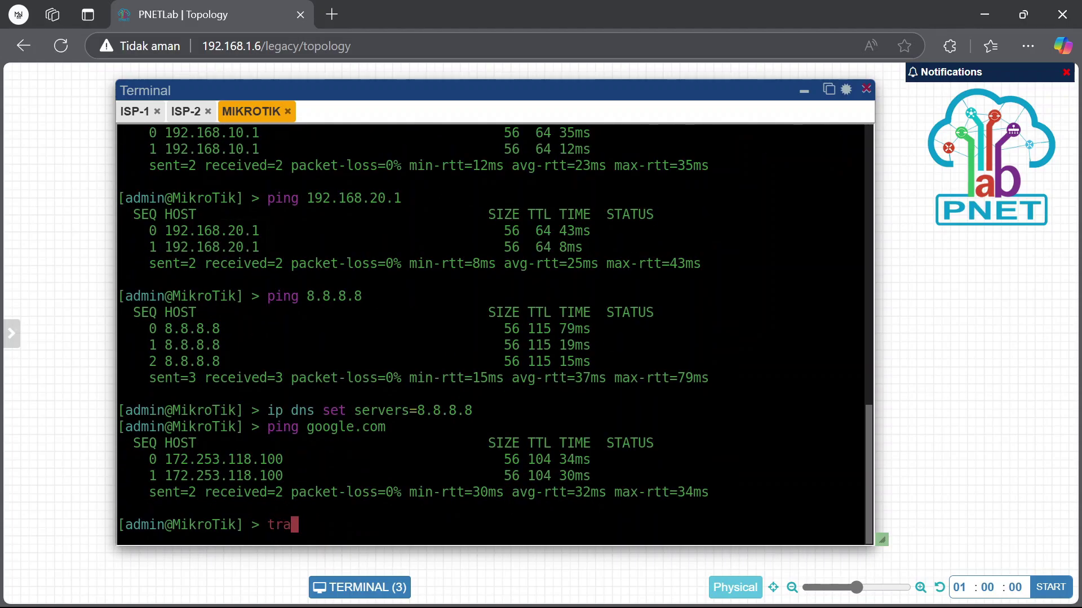
{"action": "key", "text": "BackSpace"}
{"action": "key", "text": "BackSpace"}
{"action": "key", "text": "BackSpace"}
{"action": "key", "text": "BackSpace"}
{"action": "key", "text": "BackSpace"}
{"action": "type", "text": "trace"}
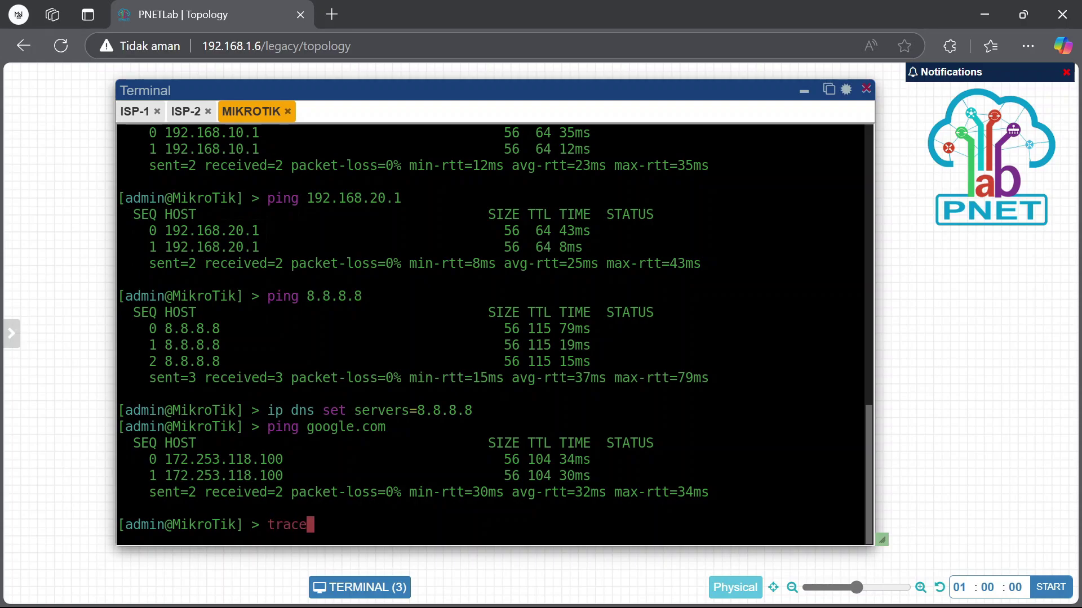
{"action": "type", "text": " 8.8.8.8"}
{"action": "key", "text": "Return"}
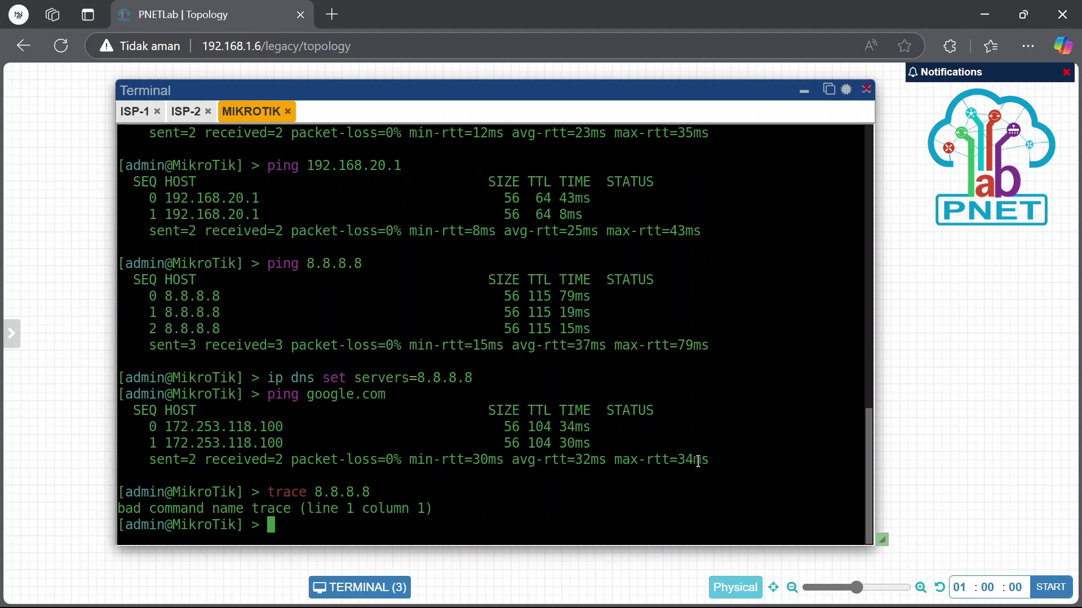
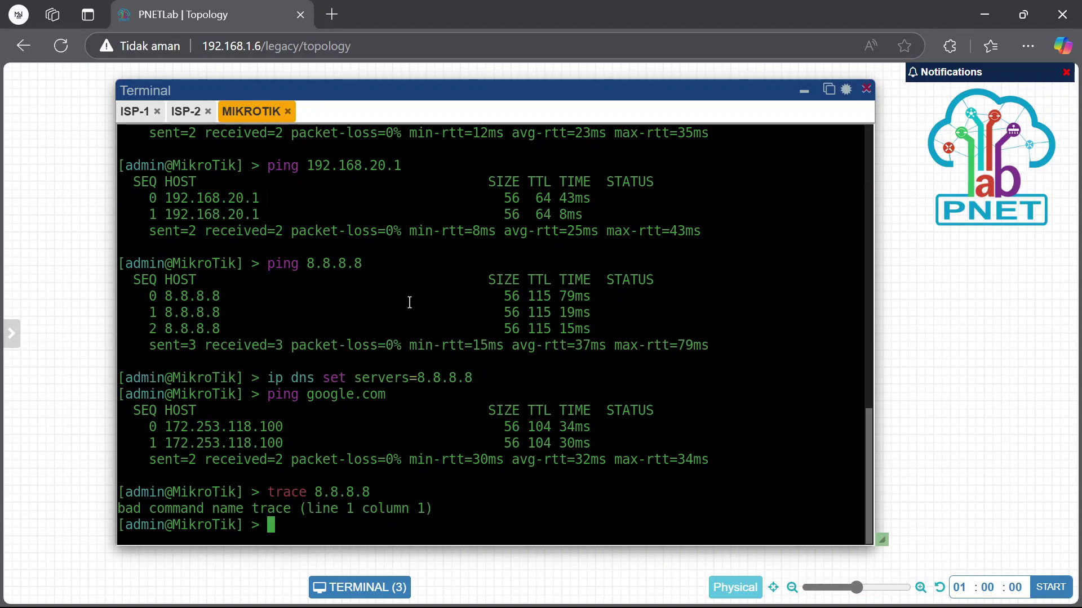
Bring up the router's WinBox session and review its default routes via ether1 and ether2
{"action": "mouse_move", "coordinate": [704, 589]}
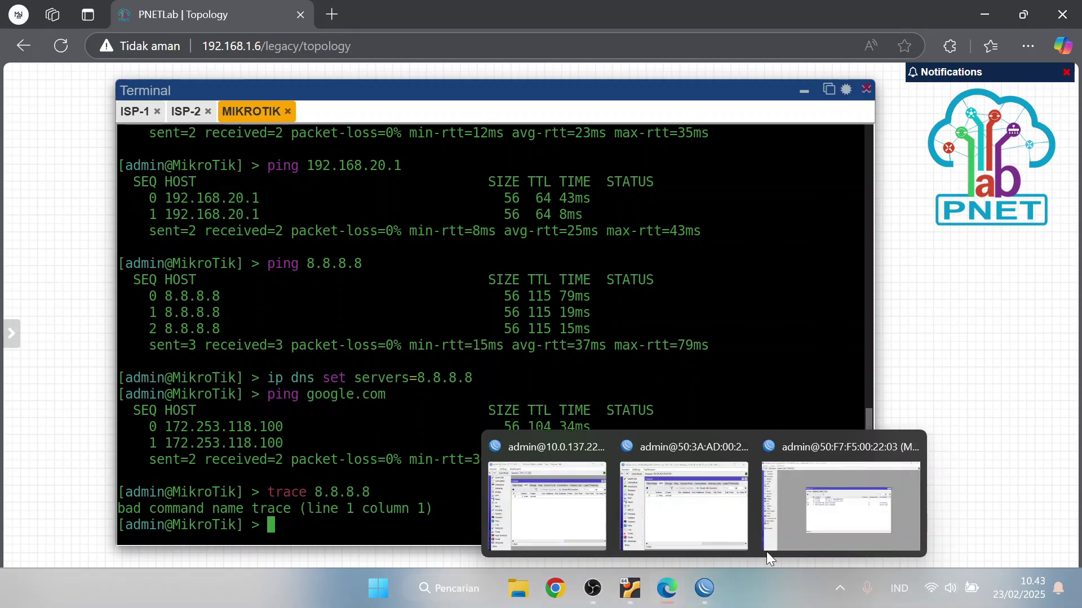
{"action": "mouse_move", "coordinate": [831, 543]}
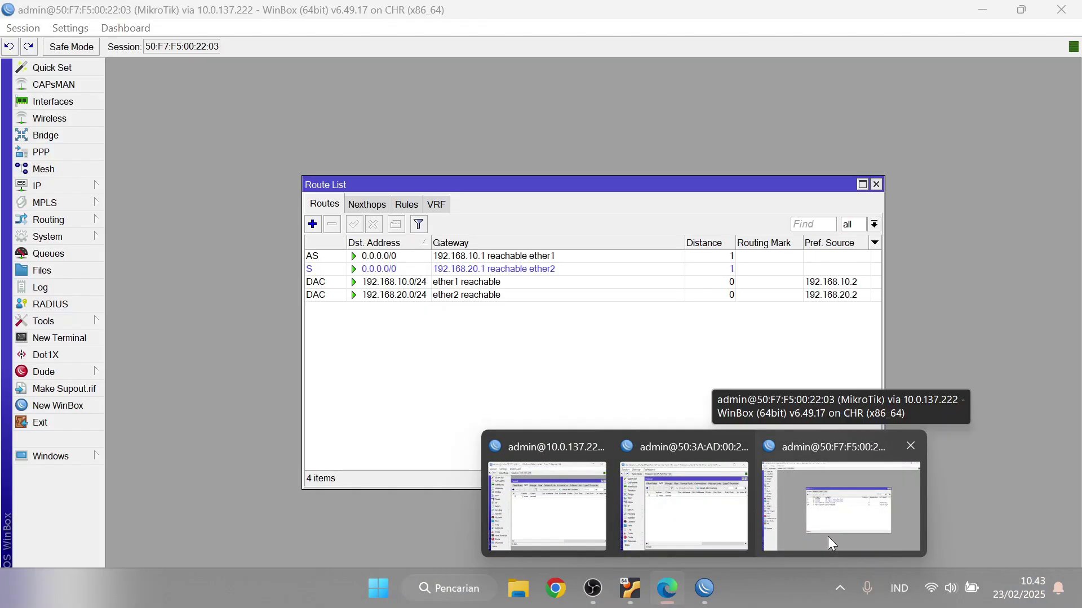
{"action": "left_click", "coordinate": [828, 538]}
{"action": "left_click", "coordinate": [548, 271]}
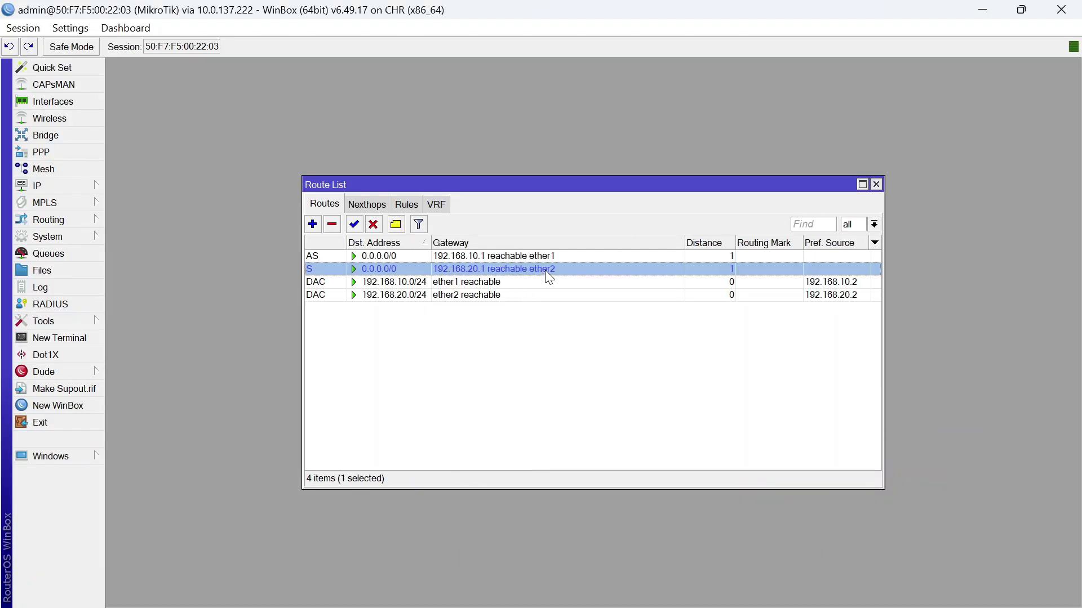
{"action": "left_click", "coordinate": [561, 260]}
{"action": "left_click", "coordinate": [558, 270]}
{"action": "left_click", "coordinate": [536, 336]}
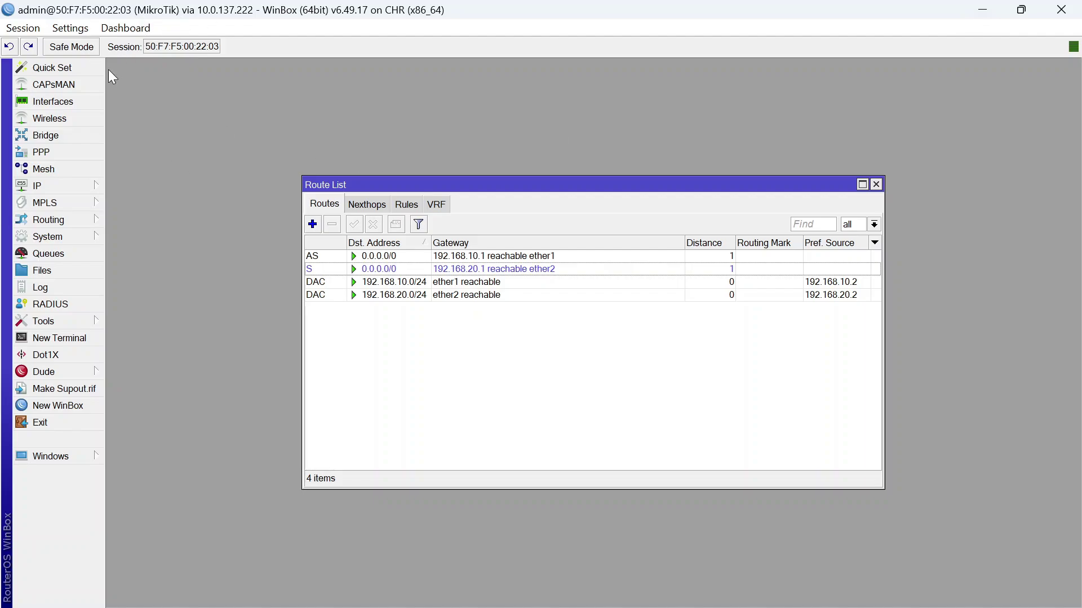
Add a srcnat masquerade NAT rule with Out. Interface ether1
{"action": "left_click", "coordinate": [37, 180]}
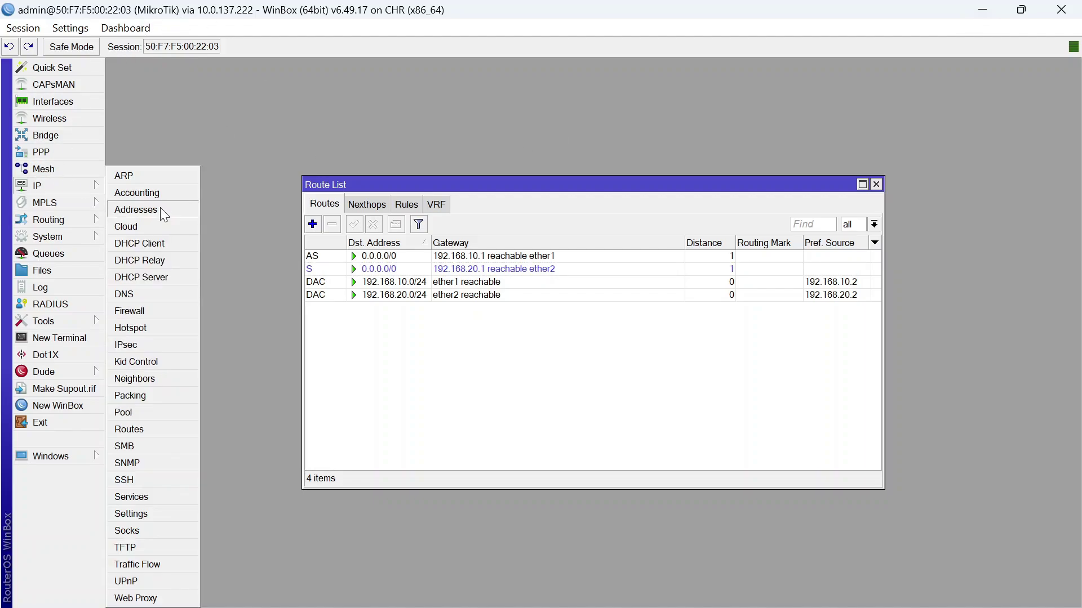
{"action": "left_click", "coordinate": [164, 311]}
{"action": "left_click", "coordinate": [282, 206]}
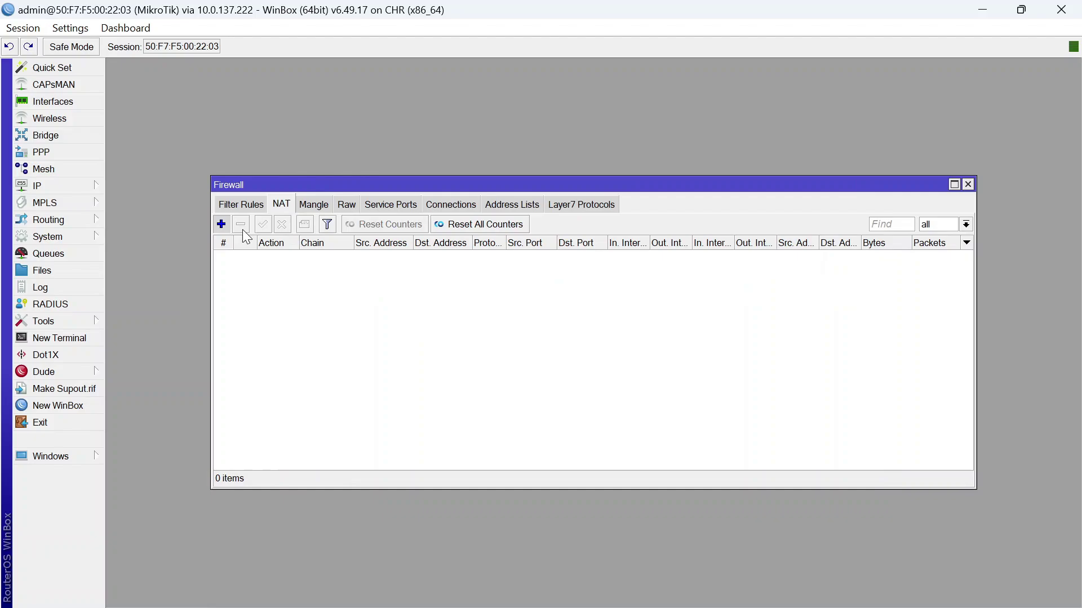
{"action": "left_click", "coordinate": [221, 224]}
{"action": "left_click", "coordinate": [535, 344]}
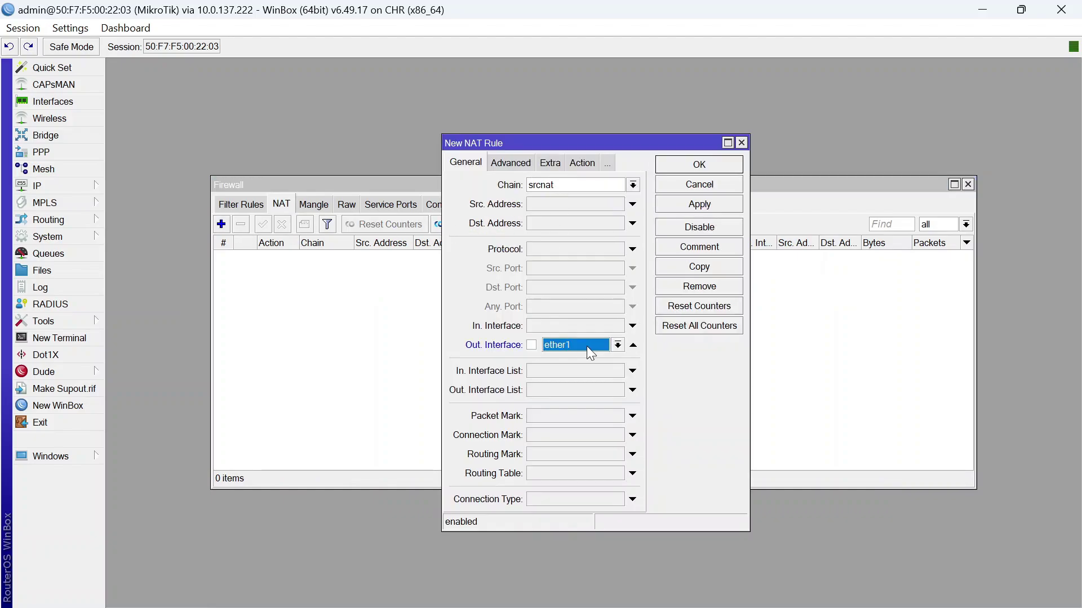
{"action": "left_click", "coordinate": [582, 164]}
{"action": "left_click", "coordinate": [571, 188]}
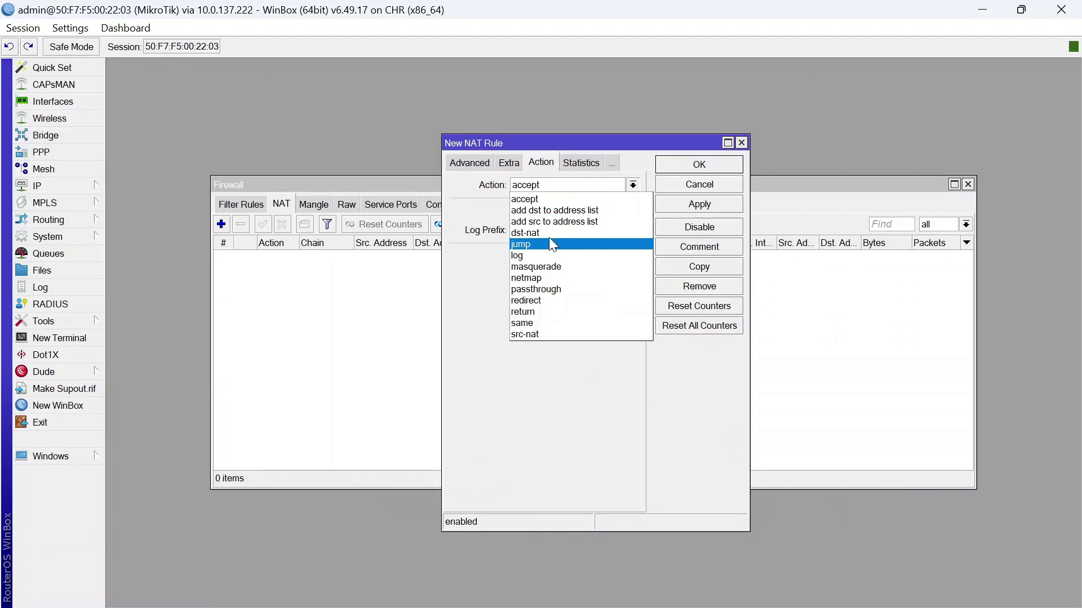
{"action": "left_click", "coordinate": [544, 261]}
{"action": "left_click", "coordinate": [720, 204]}
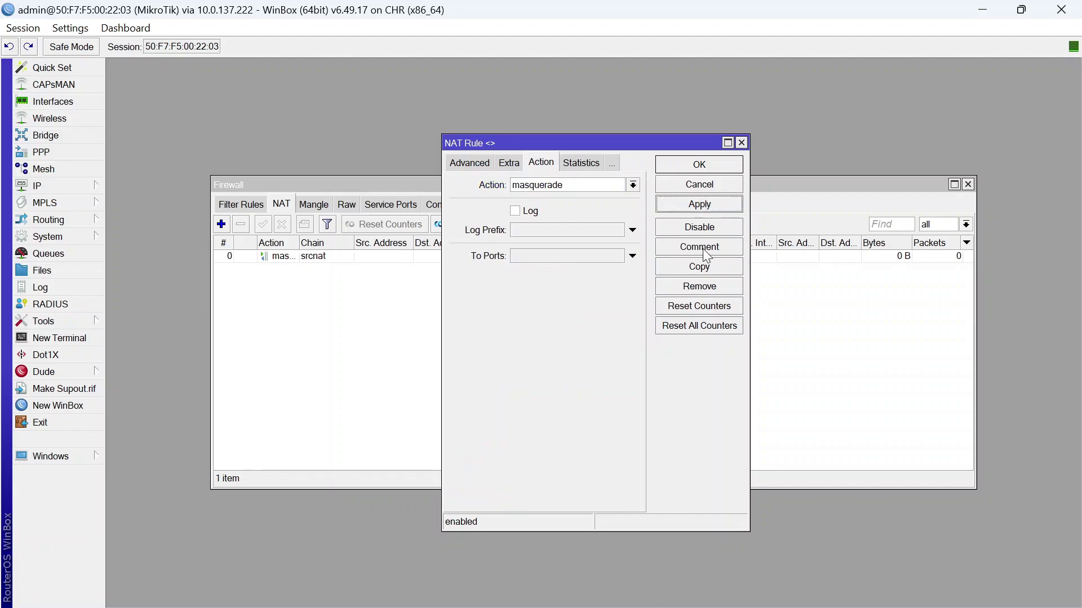
Copy the masquerade rule as a second rule with Out. Interface ether2
{"action": "left_click", "coordinate": [701, 266]}
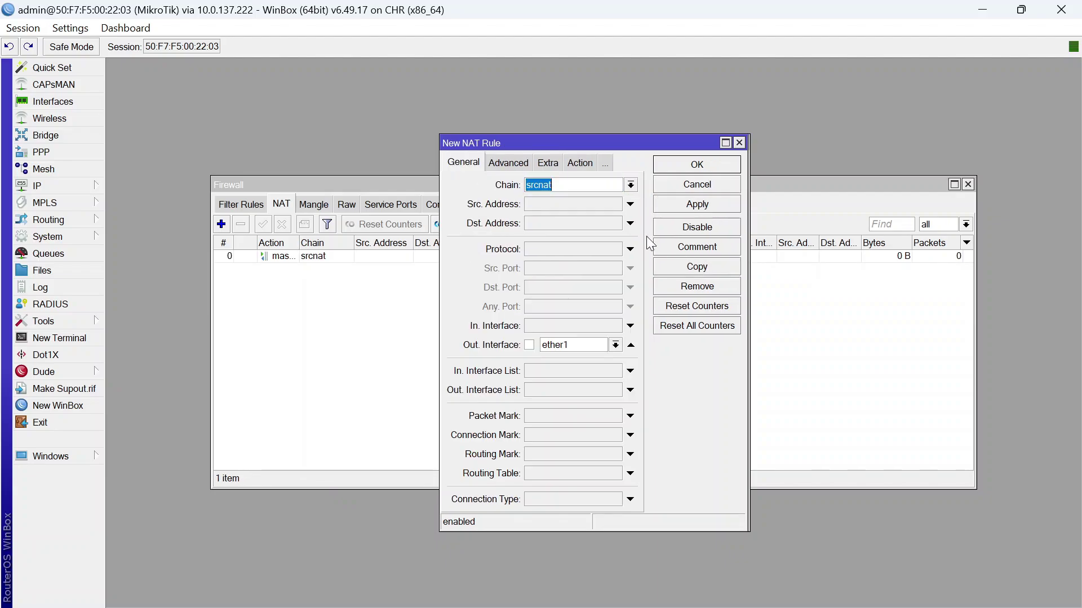
{"action": "left_click", "coordinate": [614, 345]}
{"action": "left_click", "coordinate": [587, 413]}
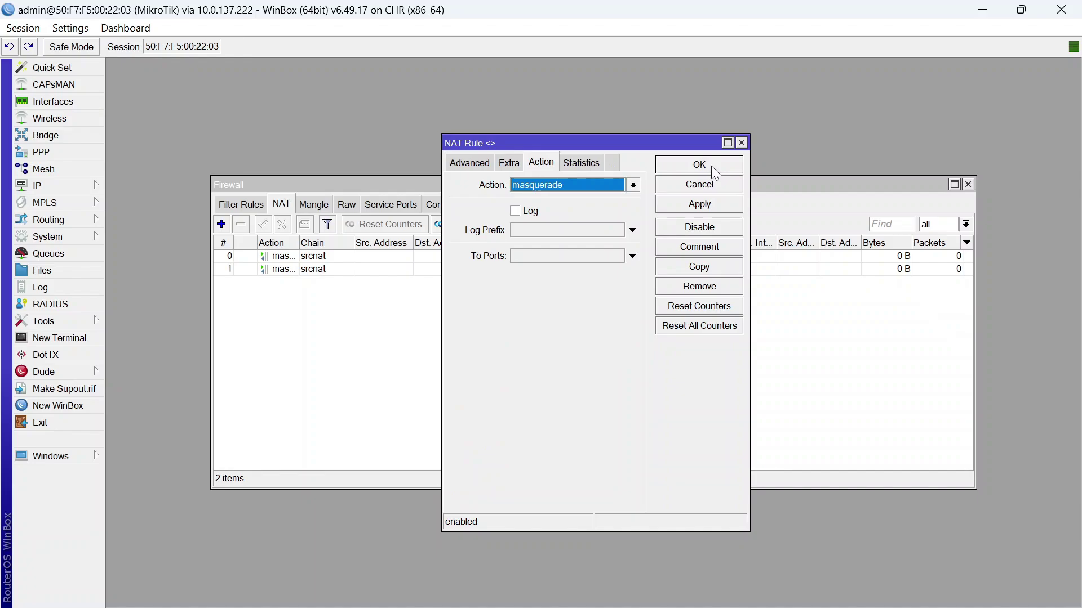
{"action": "left_click", "coordinate": [711, 165]}
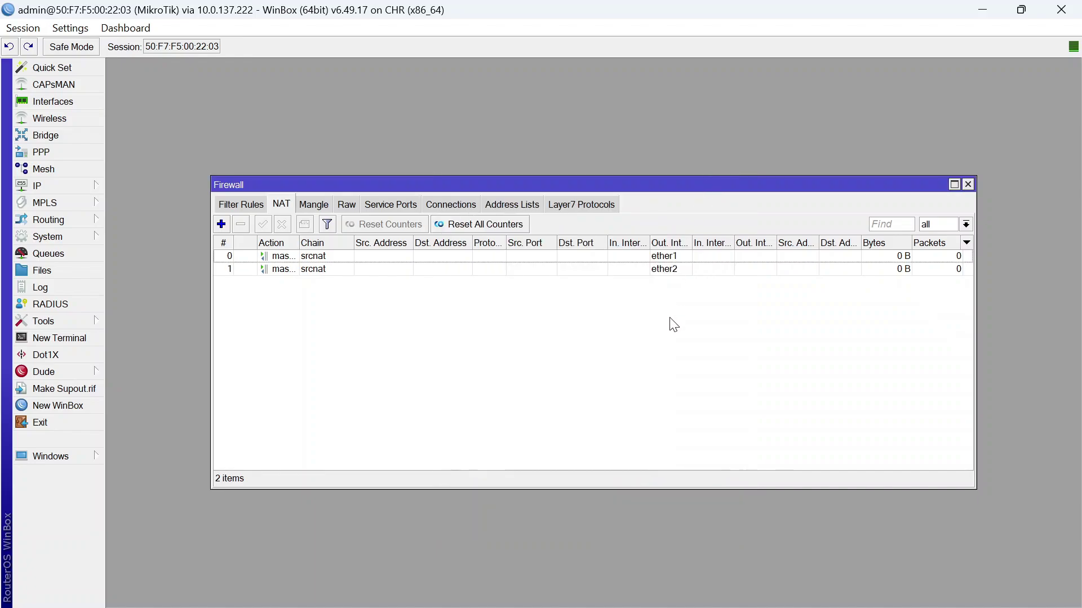
Create a new bridge named bridge-vpc
{"action": "left_click", "coordinate": [75, 137]}
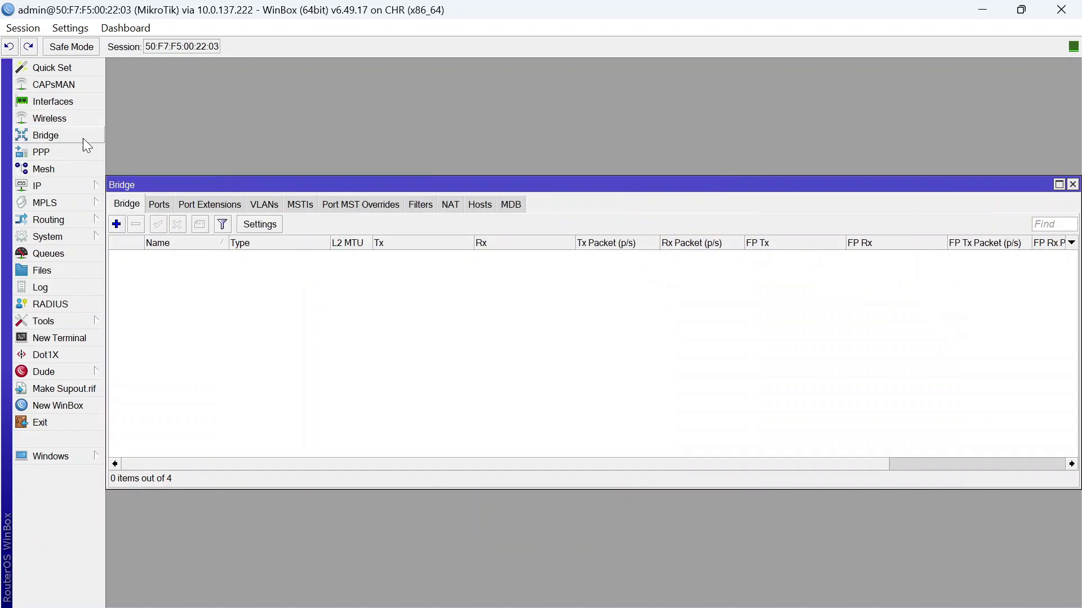
{"action": "left_click", "coordinate": [116, 224]}
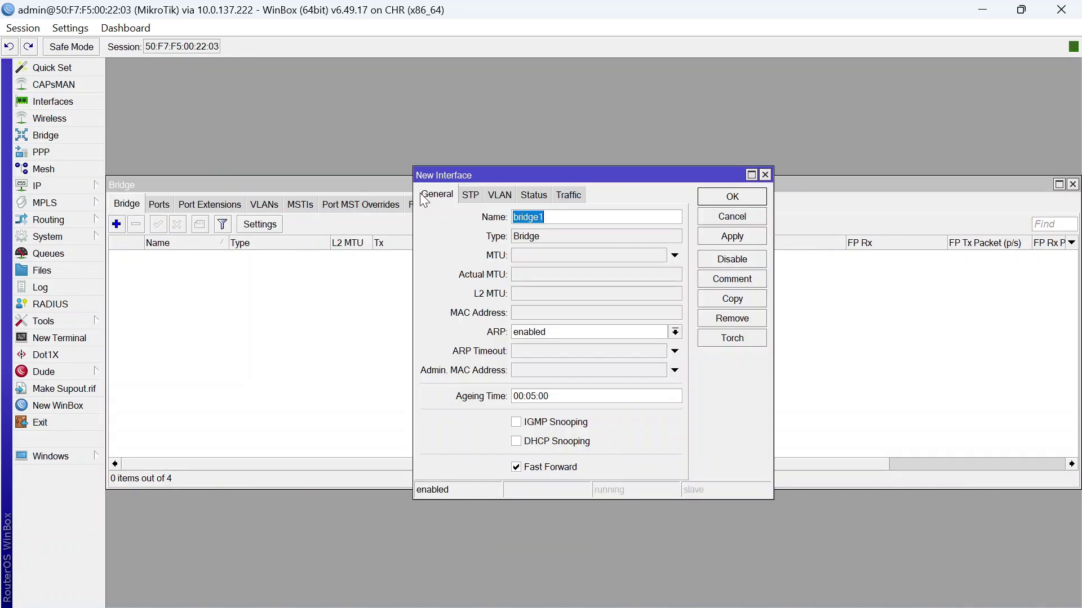
{"action": "left_click", "coordinate": [574, 217]}
{"action": "left_click", "coordinate": [733, 196]}
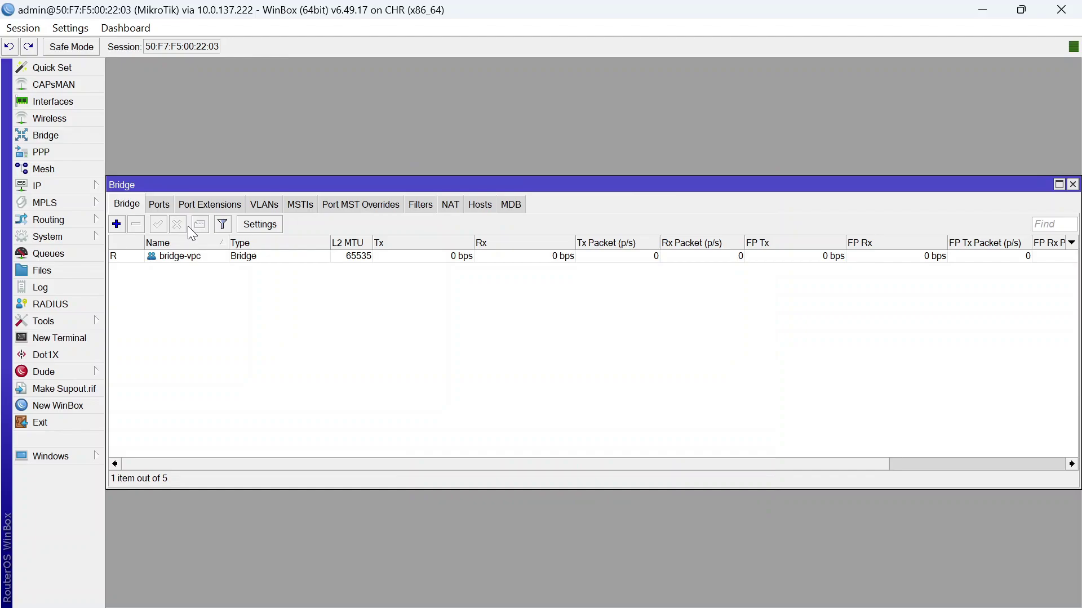
Add ether3 as a port of bridge-vpc
{"action": "left_click", "coordinate": [159, 205]}
{"action": "left_click", "coordinate": [117, 224]}
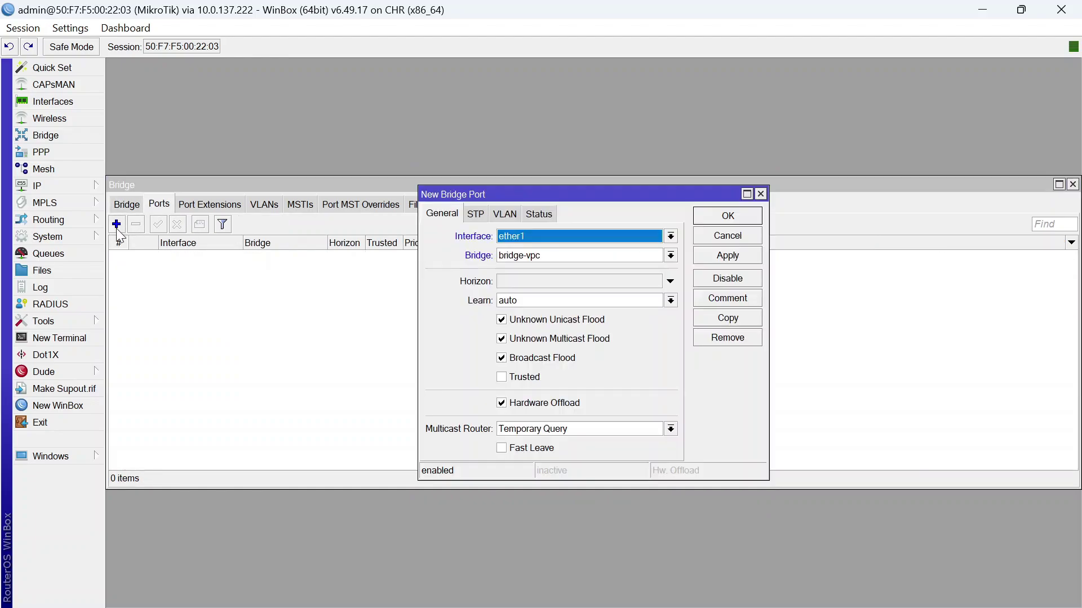
{"action": "left_click", "coordinate": [593, 259]}
{"action": "left_click", "coordinate": [593, 240]}
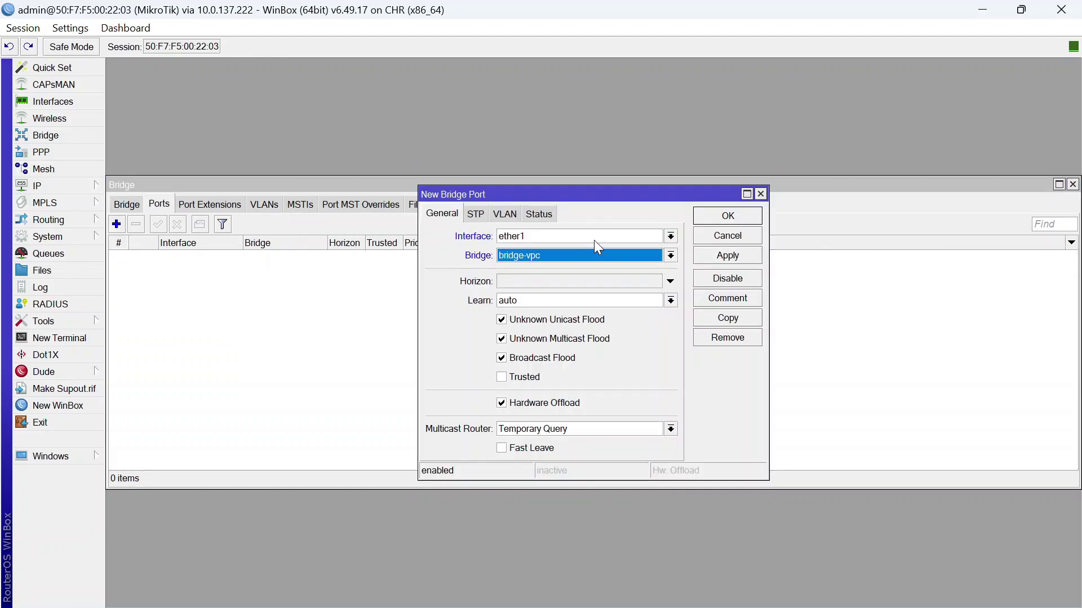
{"action": "left_click", "coordinate": [594, 240]}
{"action": "left_click", "coordinate": [575, 295]}
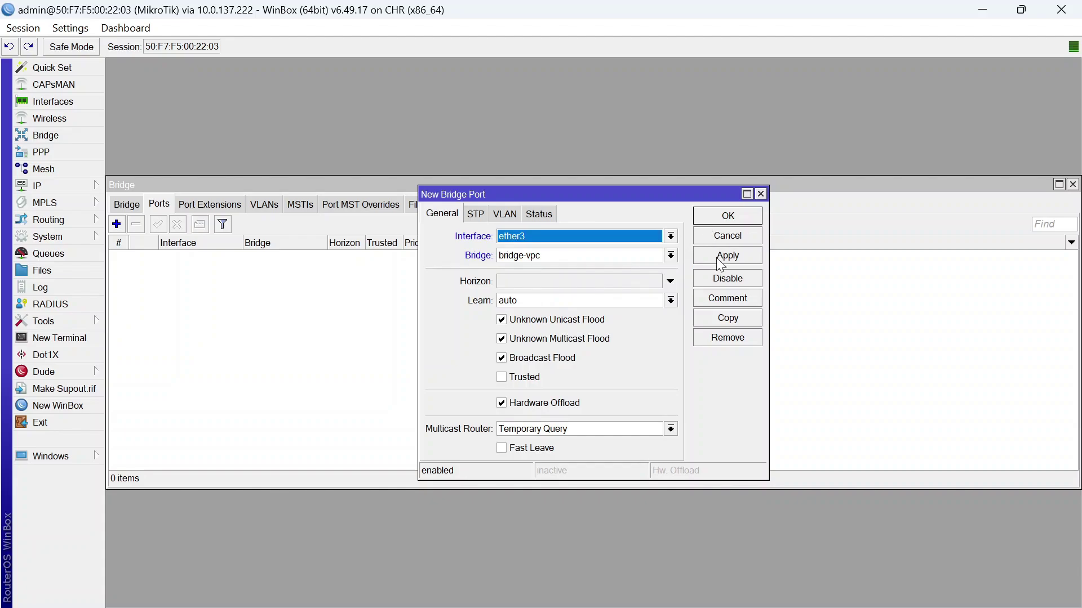
{"action": "left_click", "coordinate": [726, 255]}
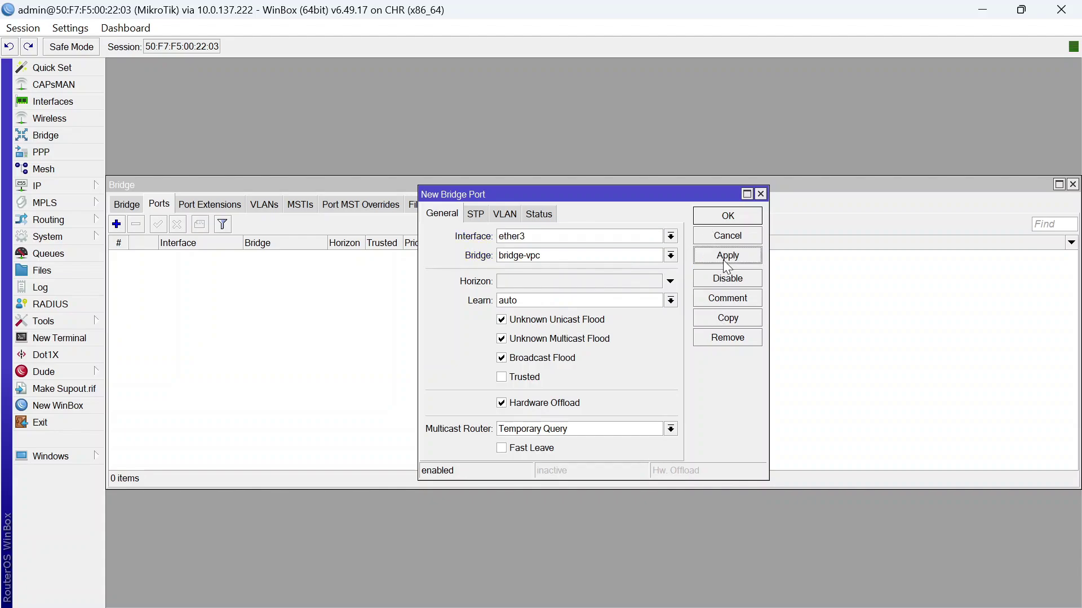
Add ether4 as a second bridge-vpc port, then bring up the IP address list
{"action": "left_click", "coordinate": [724, 317]}
{"action": "left_click", "coordinate": [658, 256]}
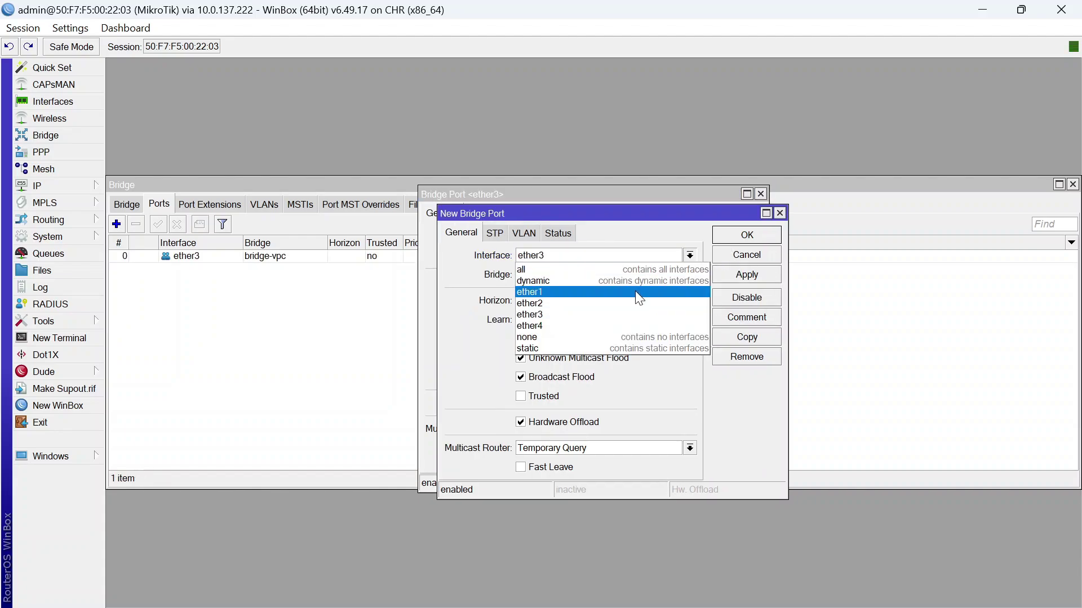
{"action": "left_click", "coordinate": [614, 320]}
{"action": "left_click", "coordinate": [740, 236]}
{"action": "left_click", "coordinate": [746, 217]}
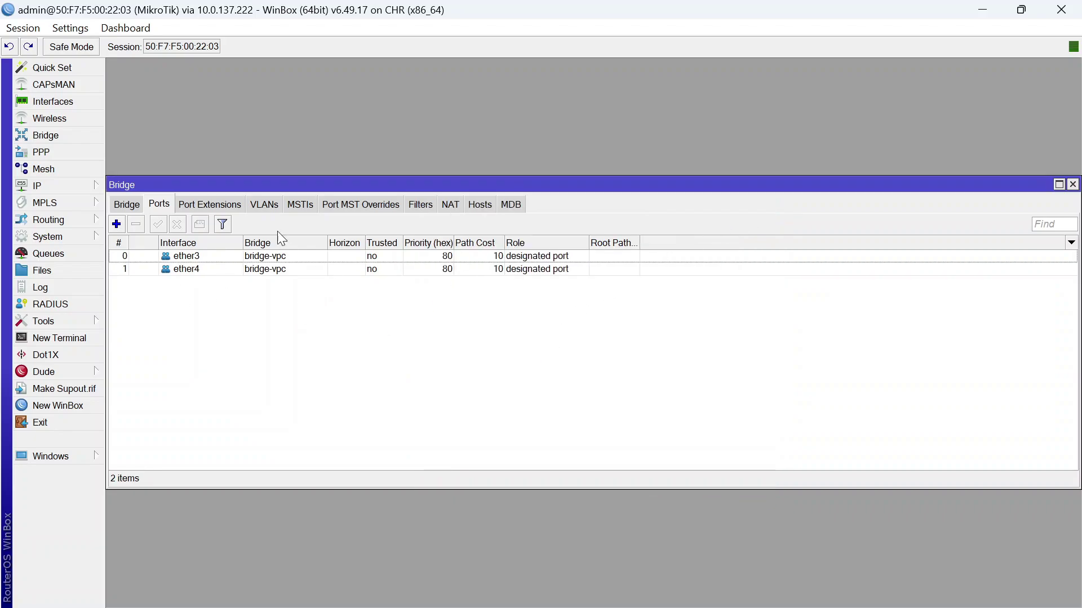
{"action": "left_click", "coordinate": [59, 182]}
{"action": "left_click", "coordinate": [172, 207]}
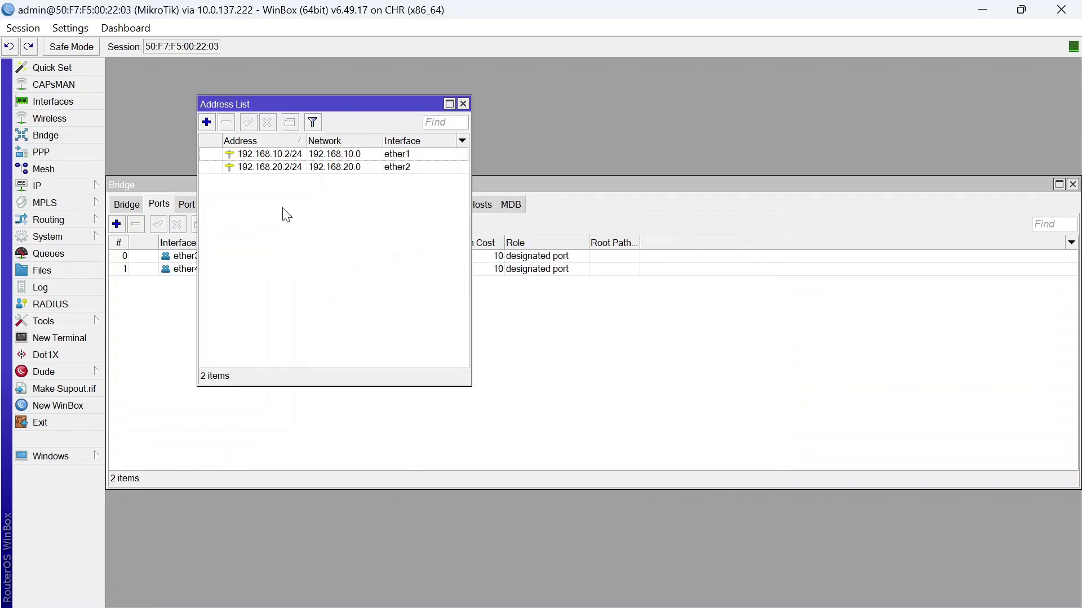
Assign address 10.10.10.1/24 to bridge-vpc and close the open WinBox windows
{"action": "left_click", "coordinate": [207, 122]}
{"action": "type", "text": "10.10.1"}
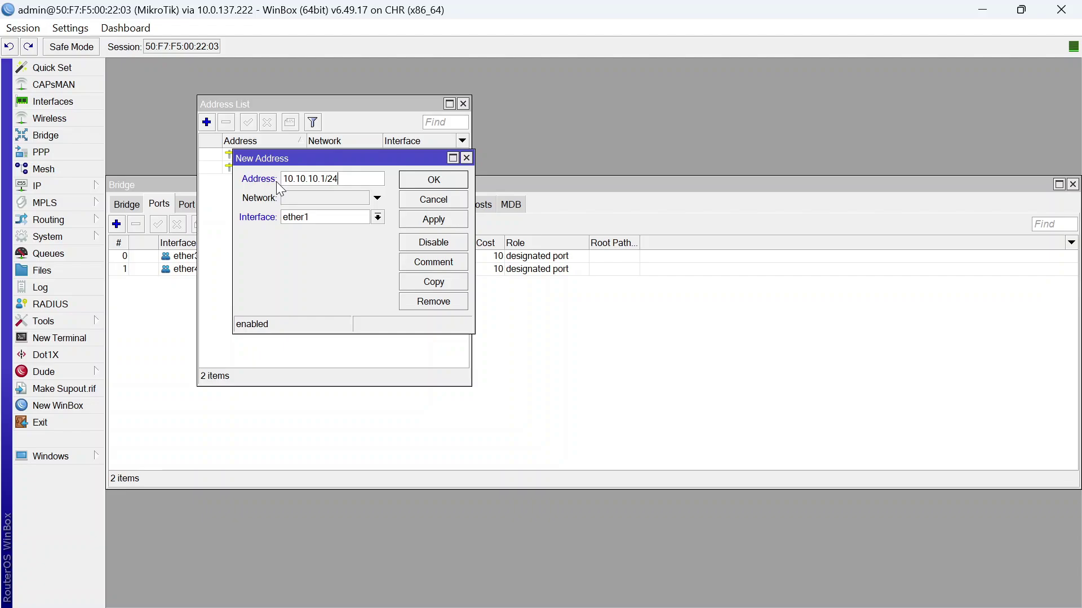
{"action": "type", "text": "0.1/24"}
{"action": "left_click", "coordinate": [363, 218]}
{"action": "left_click", "coordinate": [338, 229]}
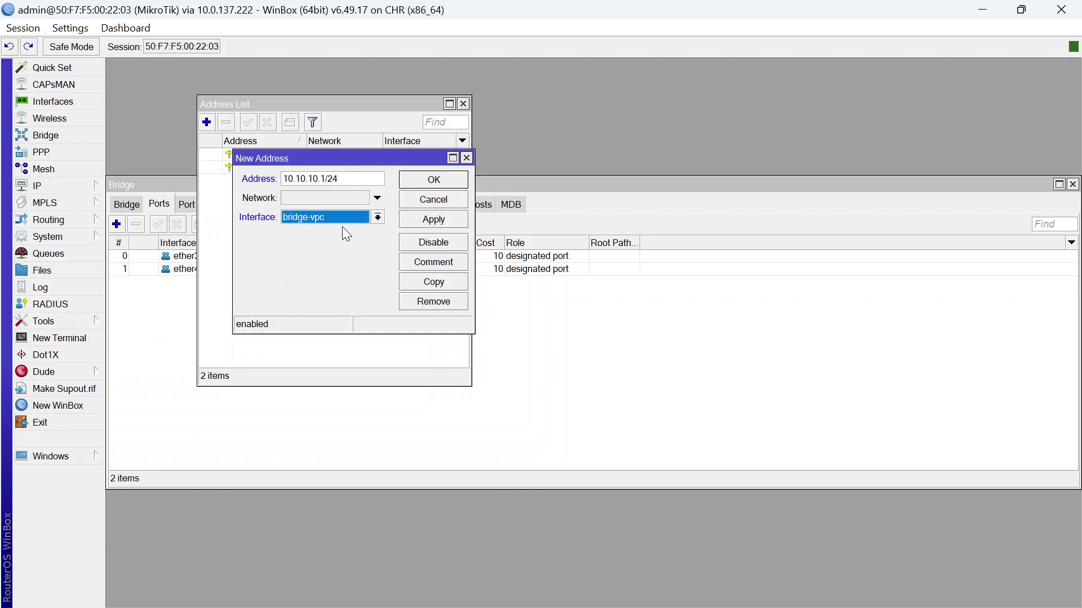
{"action": "left_click", "coordinate": [434, 179]}
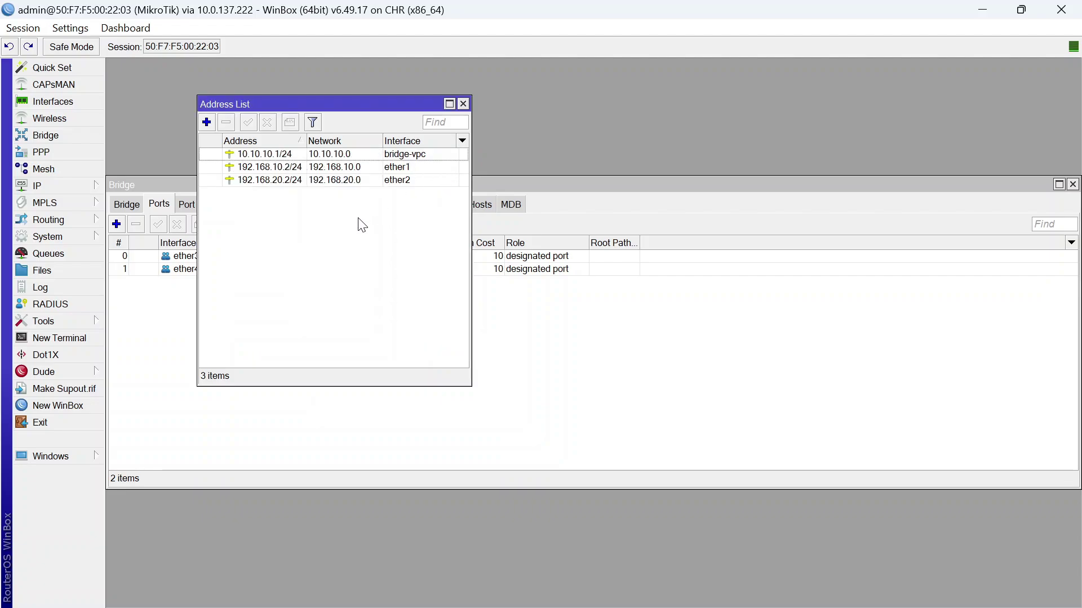
{"action": "left_click", "coordinate": [462, 103]}
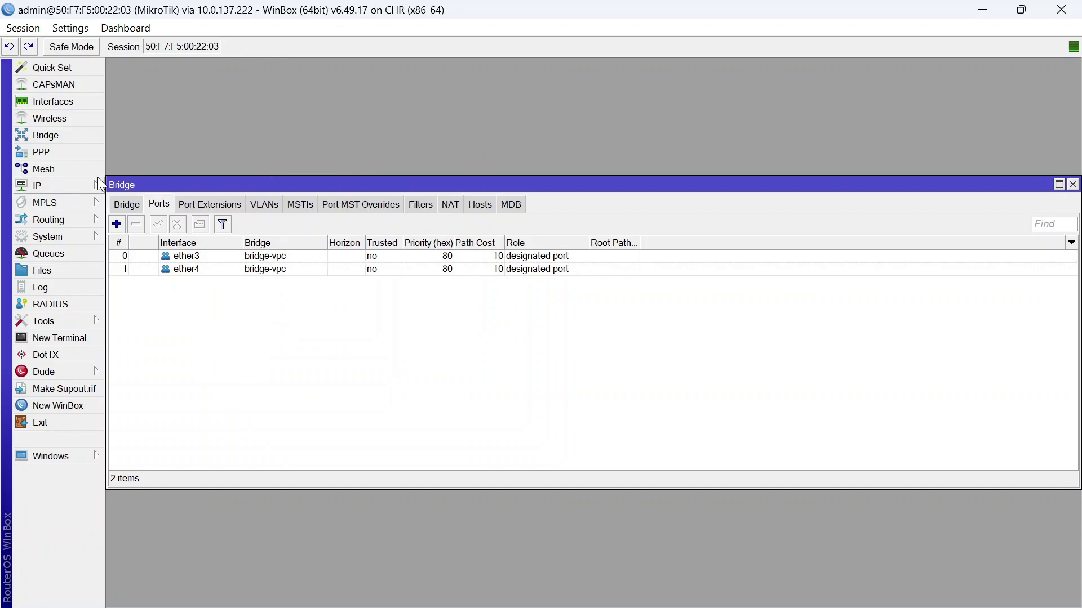
{"action": "left_click", "coordinate": [1072, 184]}
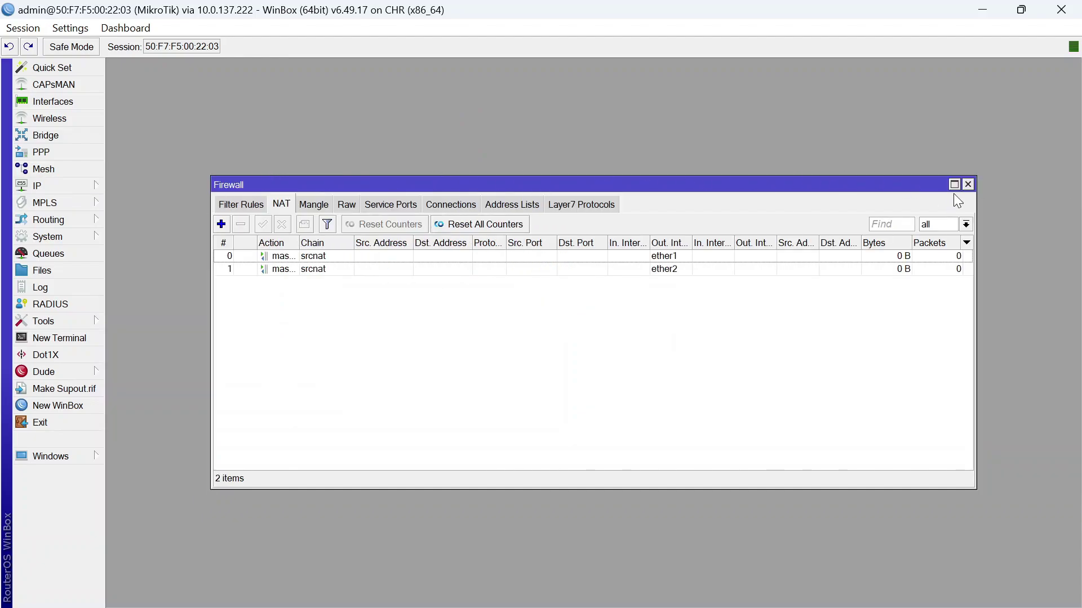
{"action": "left_click", "coordinate": [967, 185]}
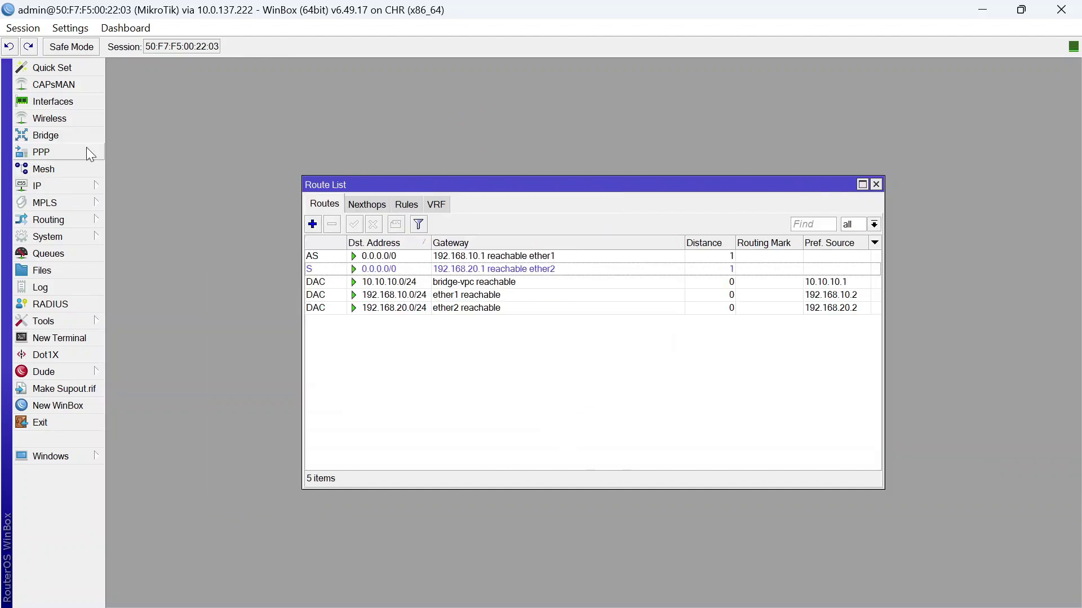
Run DHCP Setup on bridge-vpc for 10.10.10.0/24 with default gateway, pool, DNS and 00:10:00 lease
{"action": "left_click", "coordinate": [54, 180]}
{"action": "left_click", "coordinate": [153, 278]}
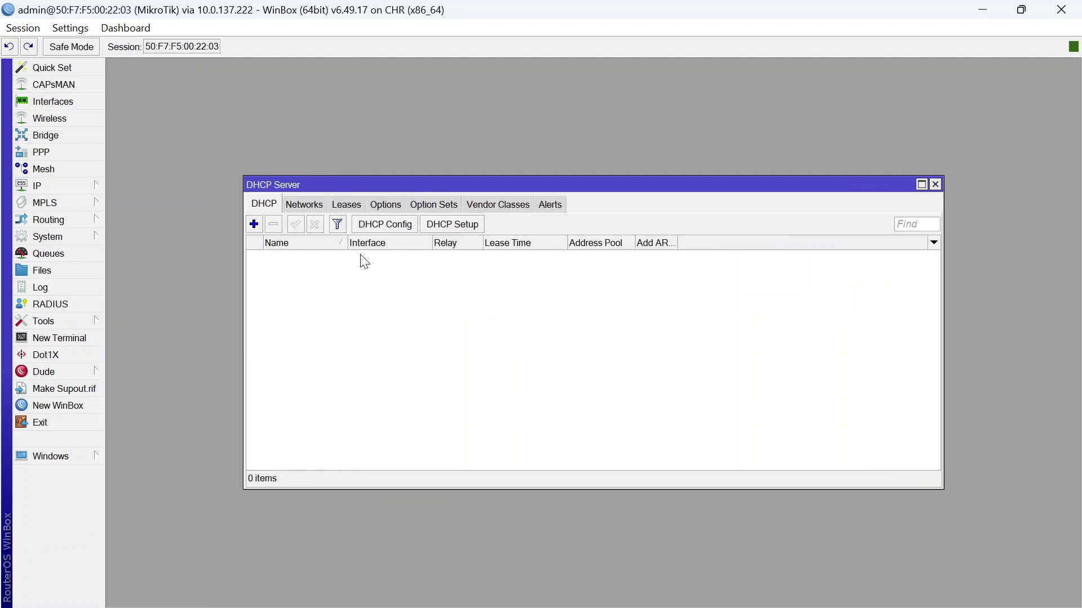
{"action": "left_click", "coordinate": [457, 225]}
{"action": "left_click", "coordinate": [657, 330]}
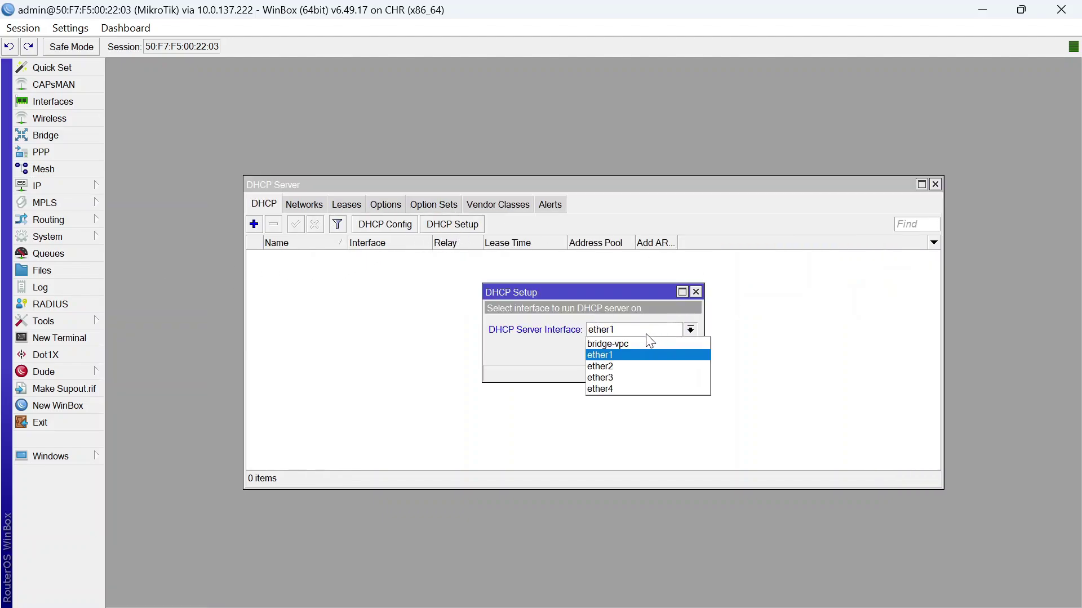
{"action": "left_click", "coordinate": [634, 340]}
{"action": "left_click", "coordinate": [636, 352]}
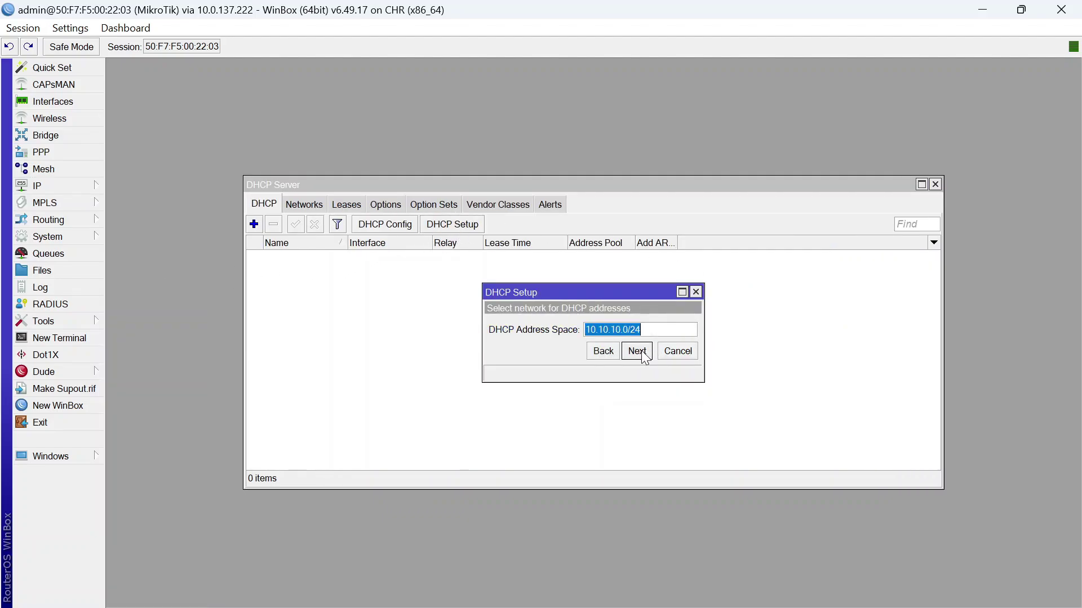
{"action": "left_click", "coordinate": [638, 352]}
{"action": "left_click", "coordinate": [638, 352]}
{"action": "left_click", "coordinate": [639, 353]}
{"action": "left_click", "coordinate": [642, 354]}
{"action": "left_click", "coordinate": [638, 353]}
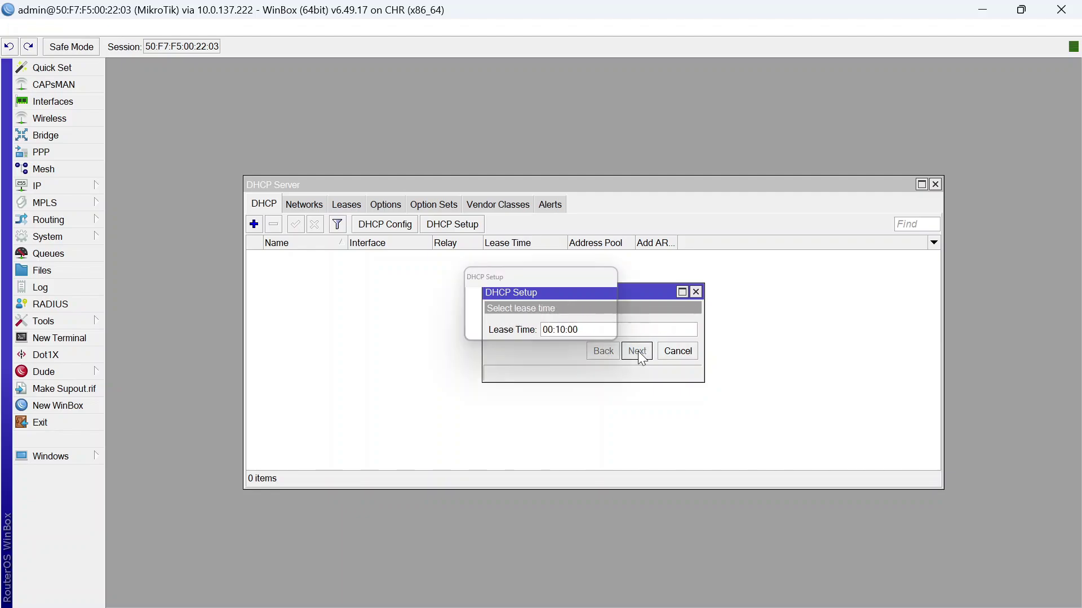
{"action": "left_click", "coordinate": [598, 327]}
{"action": "left_click", "coordinate": [982, 11]}
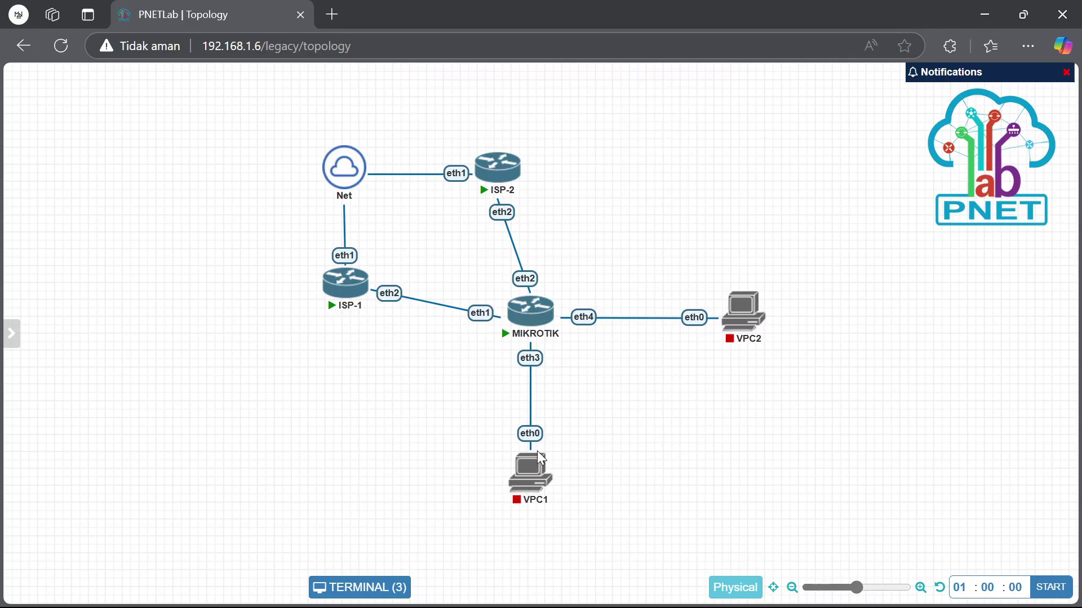
Start the VPC1 and VPC2 nodes in the topology
{"action": "left_click_drag", "start_coordinate": [438, 455], "coordinate": [811, 381]}
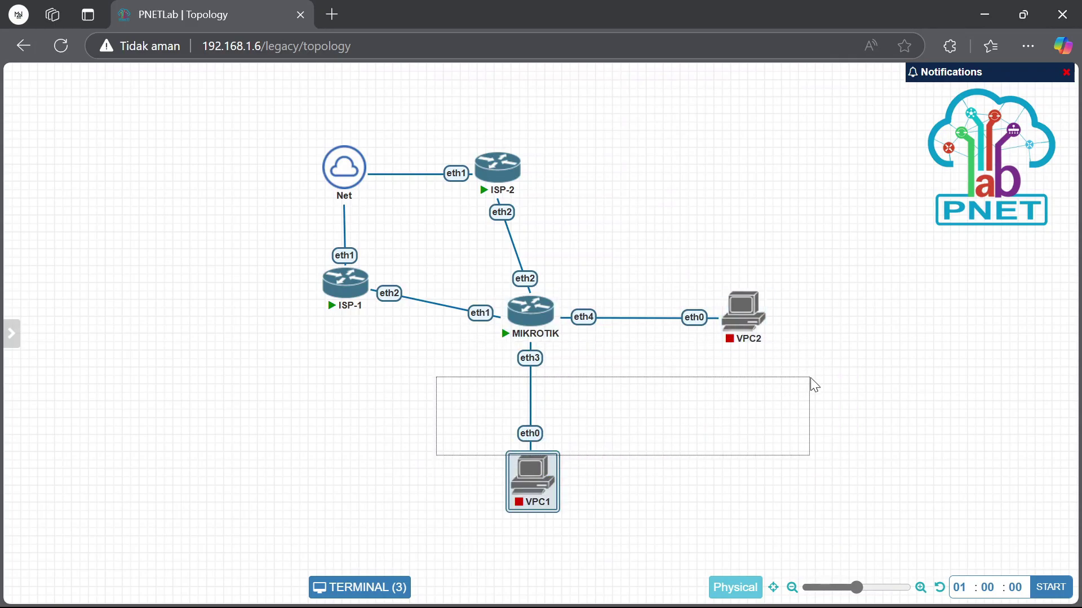
{"action": "left_click_drag", "start_coordinate": [833, 254], "coordinate": [629, 501]}
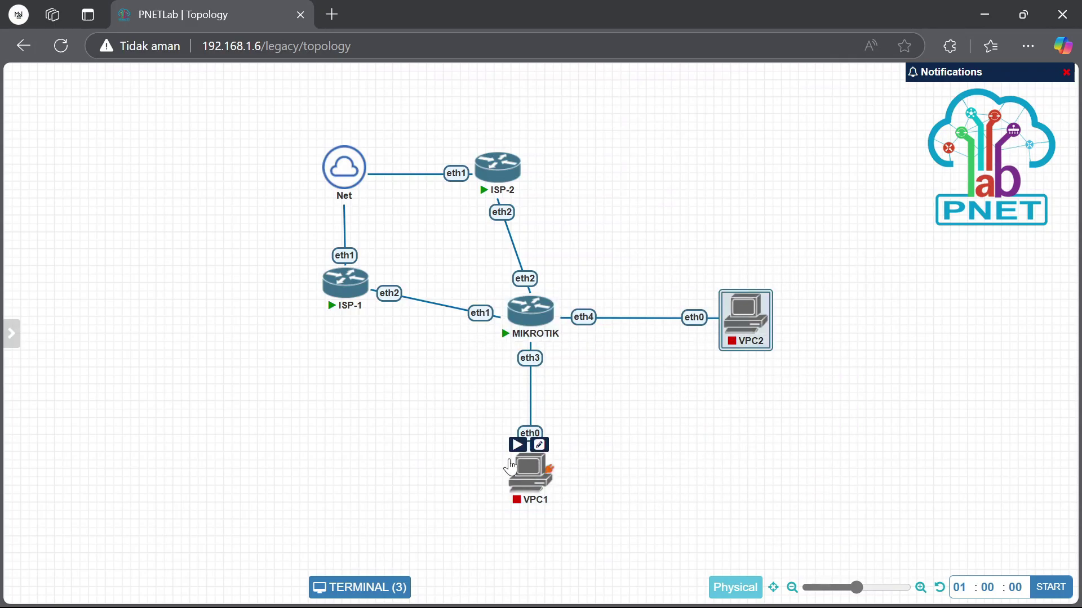
{"action": "left_click", "coordinate": [518, 444]}
{"action": "left_click", "coordinate": [733, 287]}
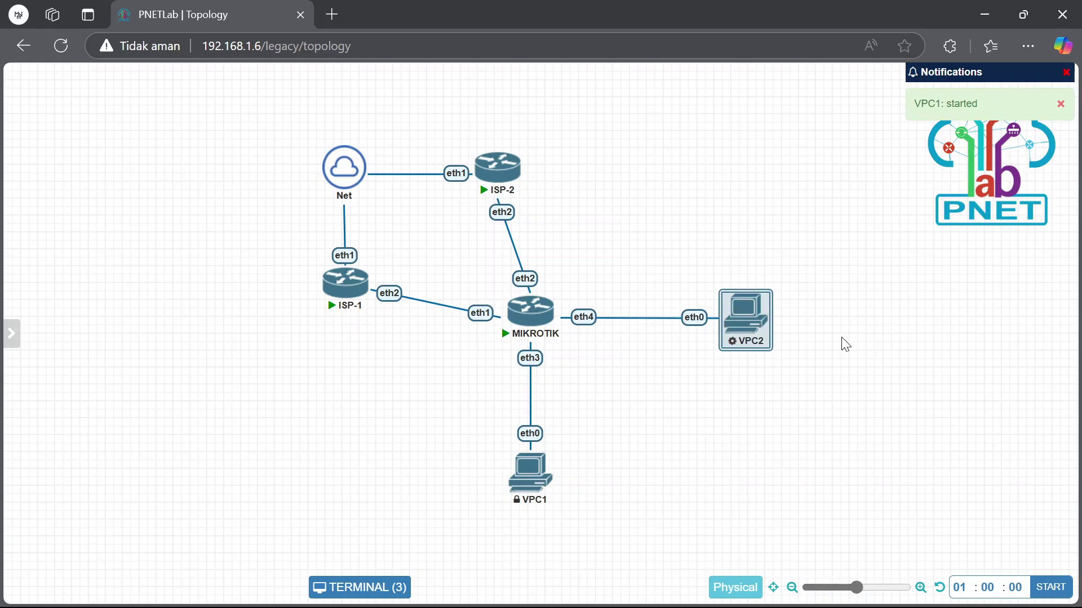
Open consoles for VPC1 and VPC2
{"action": "left_click", "coordinate": [525, 459]}
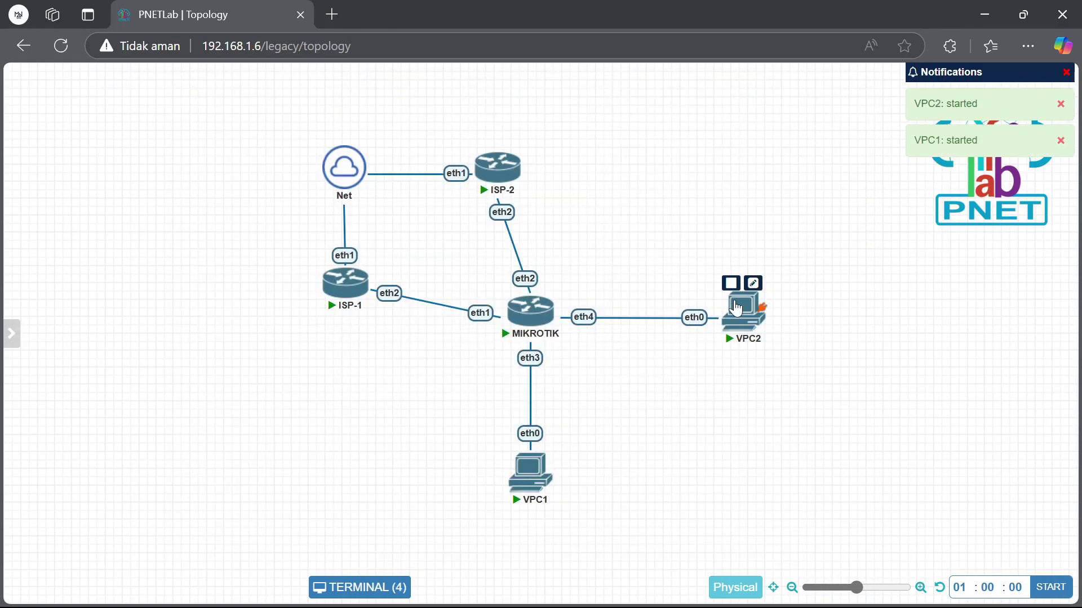
{"action": "left_click", "coordinate": [742, 307]}
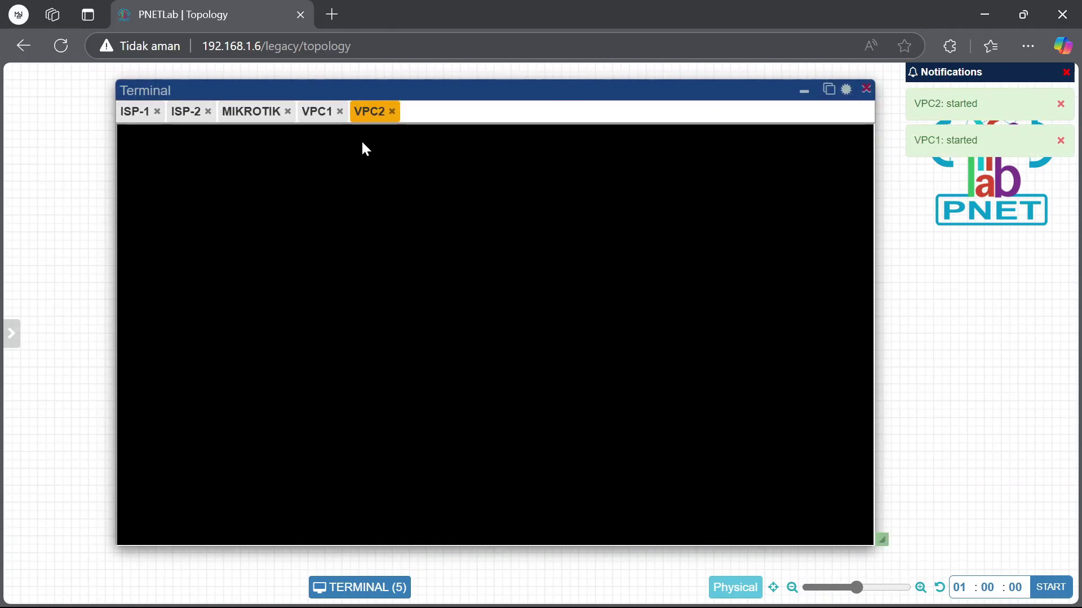
{"action": "left_click", "coordinate": [314, 113]}
{"action": "left_click", "coordinate": [313, 121]}
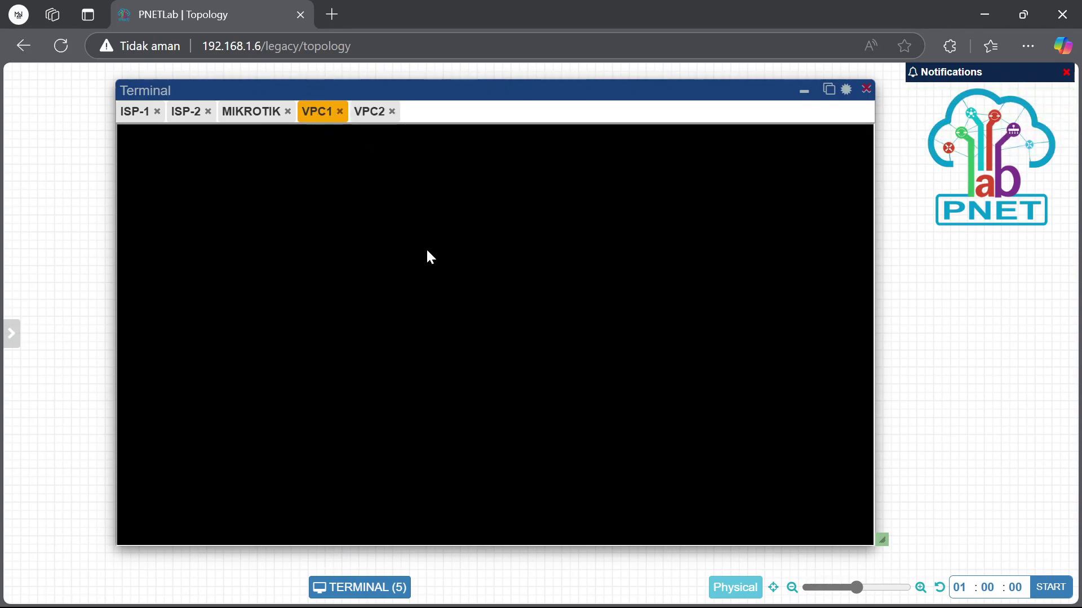
{"action": "left_click", "coordinate": [392, 111]}
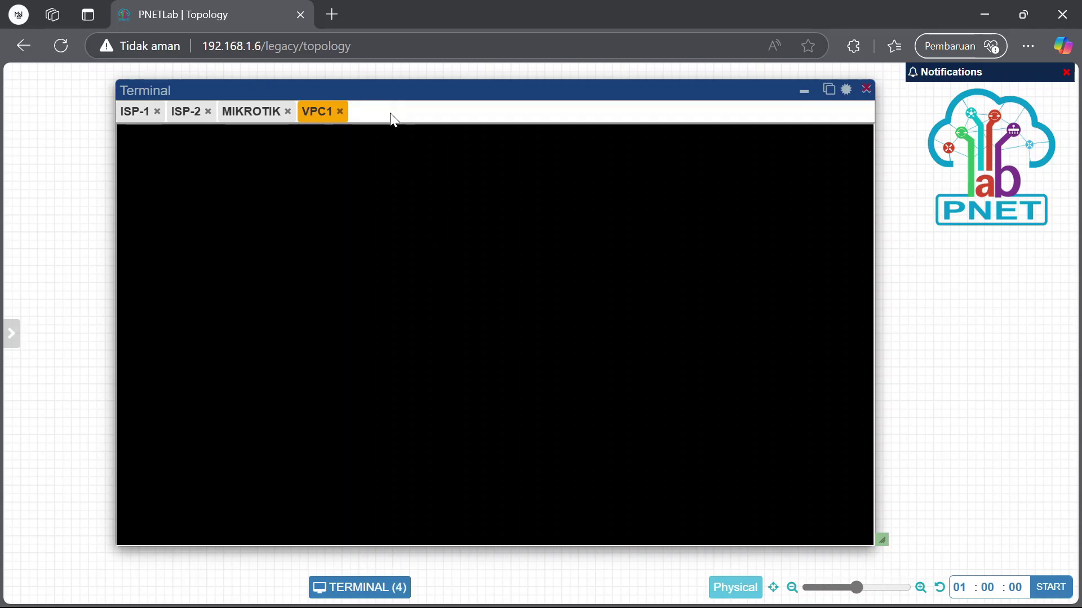
{"action": "left_click", "coordinate": [339, 112]}
{"action": "left_click", "coordinate": [803, 92]}
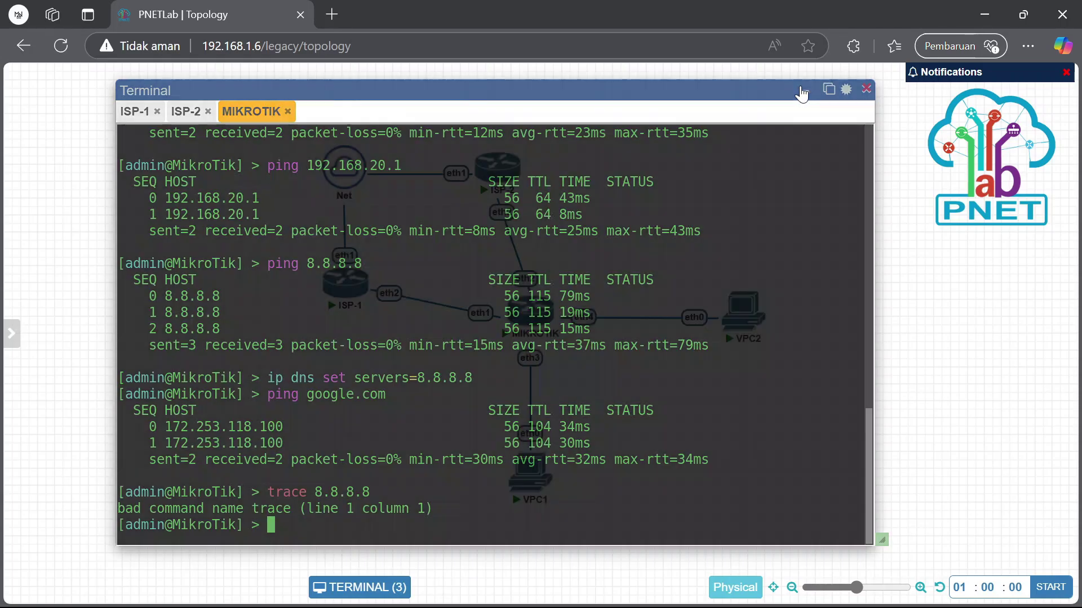
{"action": "left_click", "coordinate": [525, 478]}
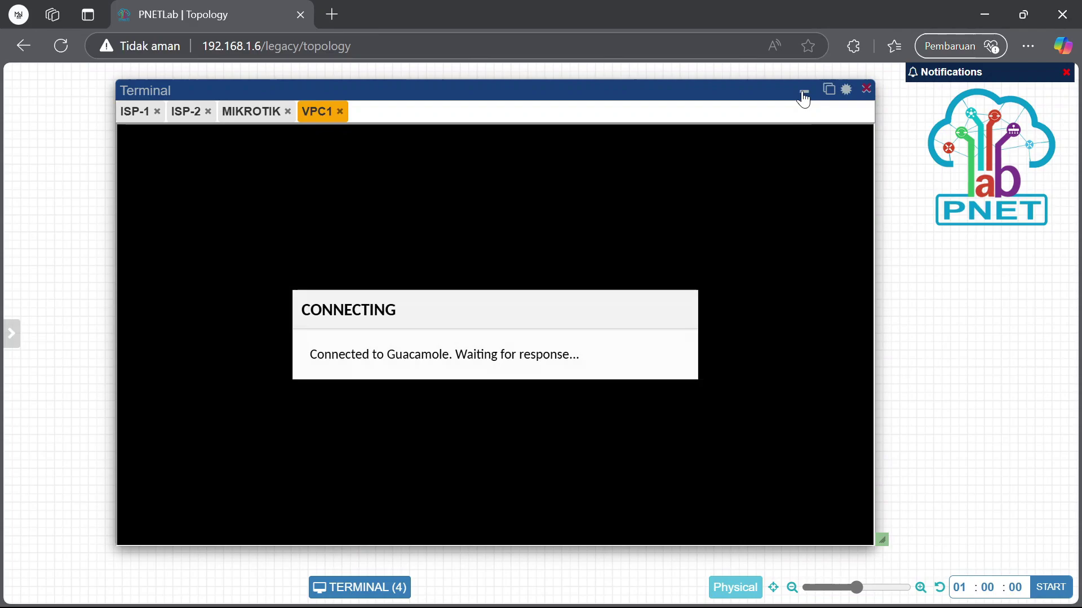
{"action": "left_click", "coordinate": [803, 93]}
{"action": "left_click", "coordinate": [733, 301]}
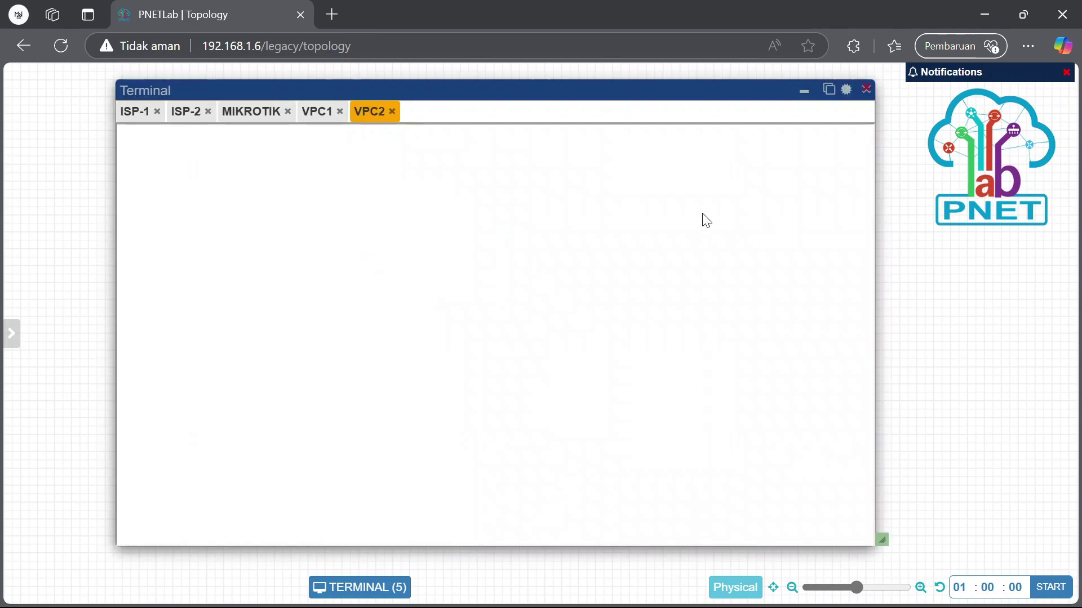
Run 'ip dhcp' on VPC1 and VPC2 to obtain addresses
{"action": "left_click", "coordinate": [314, 113]}
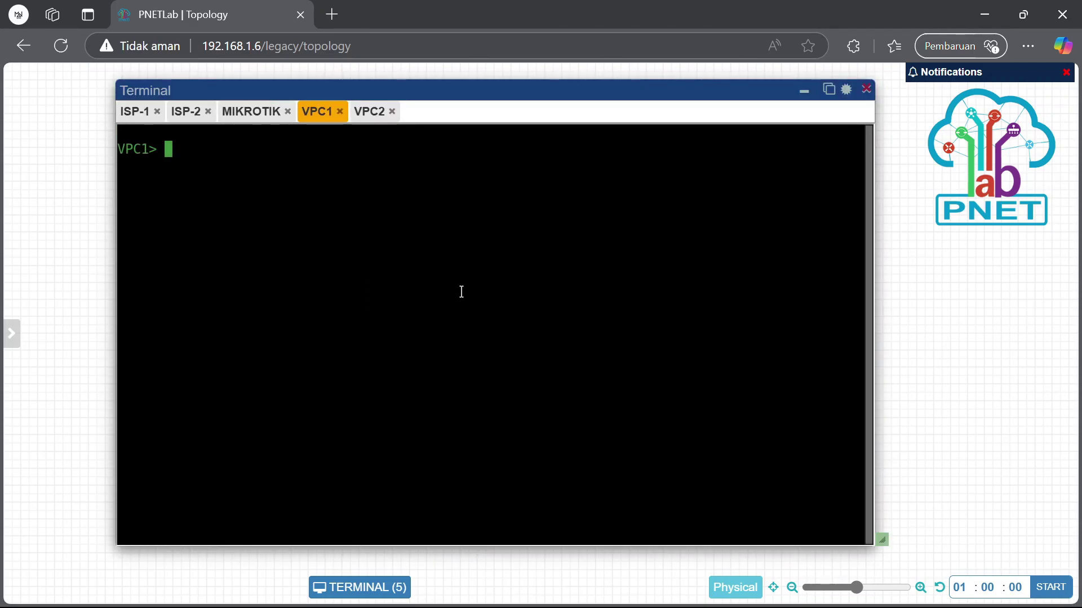
{"action": "type", "text": "ip dhcp"}
{"action": "key", "text": "Return"}
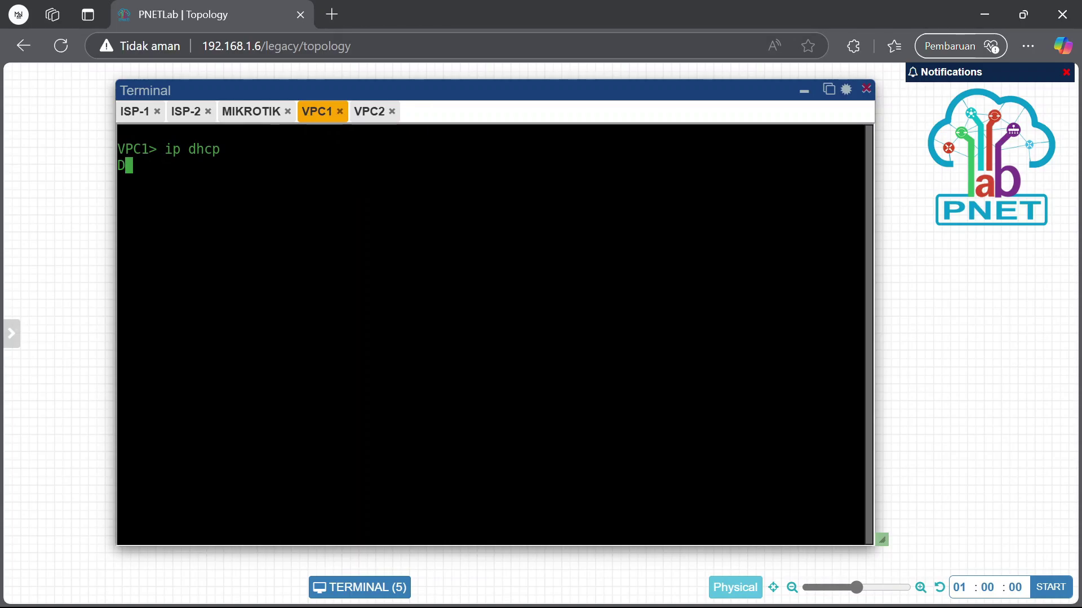
{"action": "left_click", "coordinate": [363, 114]}
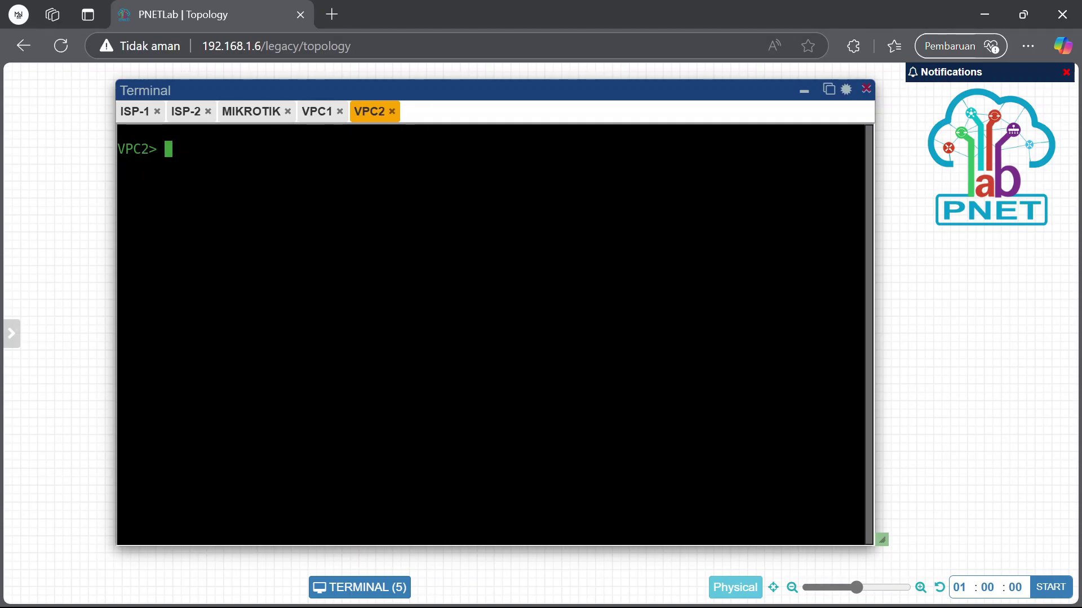
{"action": "type", "text": "ip dhcp"}
{"action": "key", "text": "Return"}
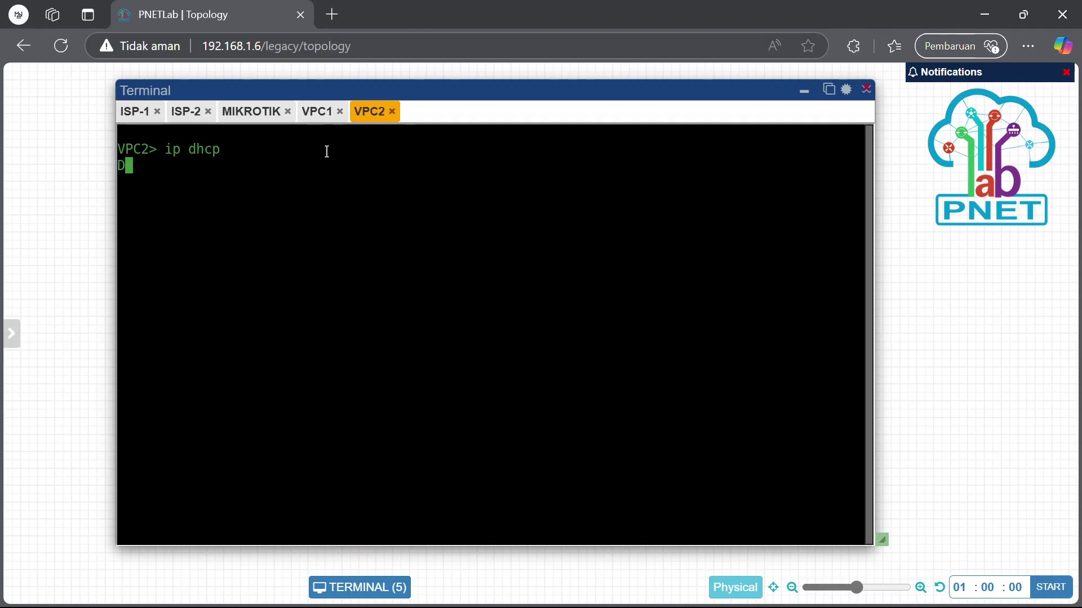
Show VPC1's IP (10.10.10.254/24) and ping 8.8.8.8
{"action": "left_click", "coordinate": [325, 116]}
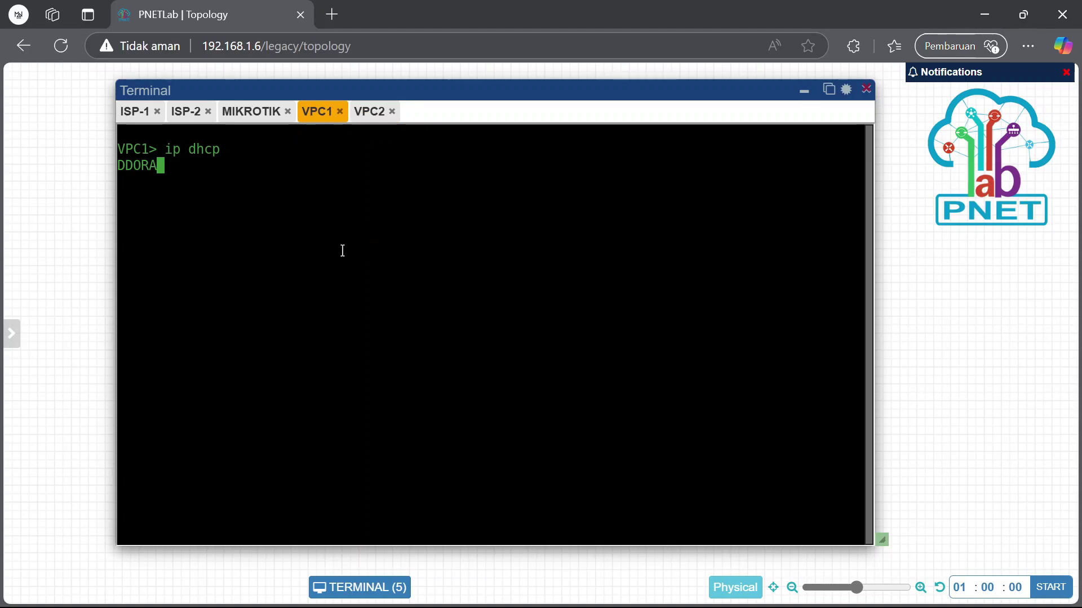
{"action": "type", "text": "show ip"}
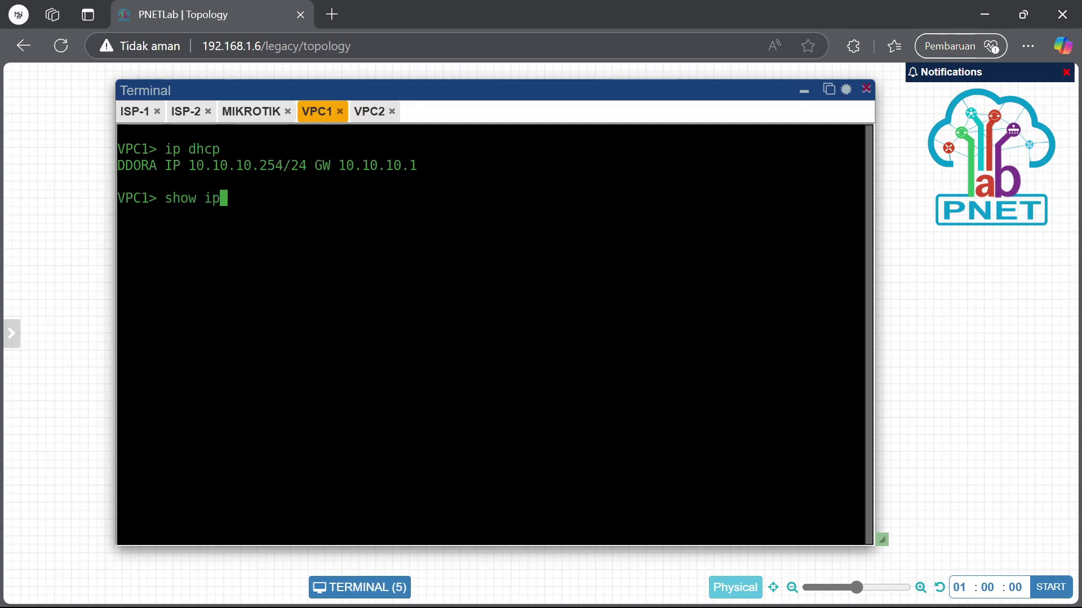
{"action": "key", "text": "Return"}
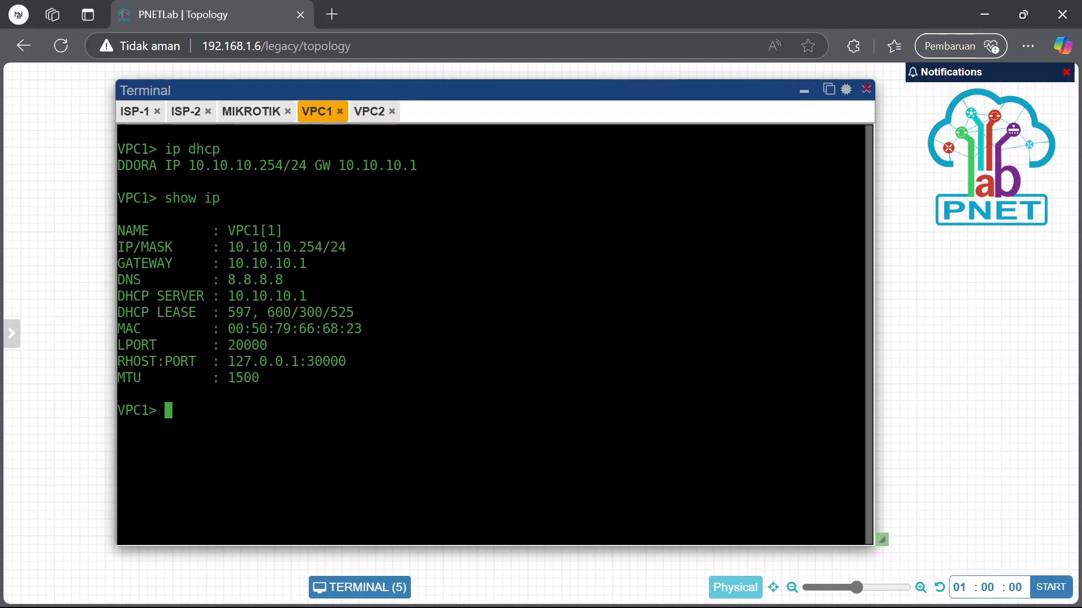
{"action": "type", "text": "ping 8"}
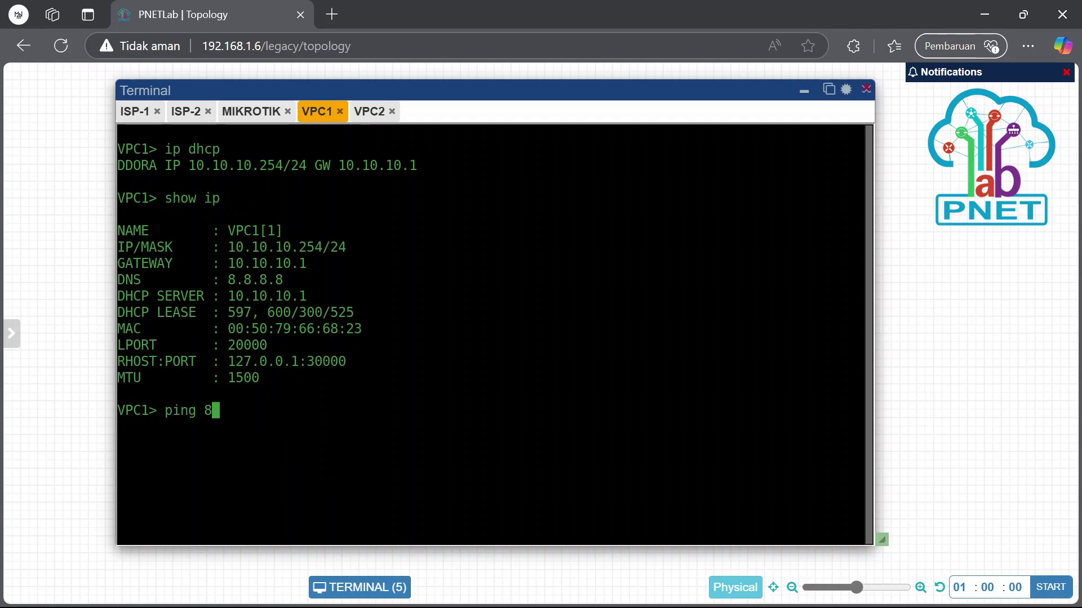
{"action": "type", "text": ".8.8.8"}
{"action": "key", "text": "Return"}
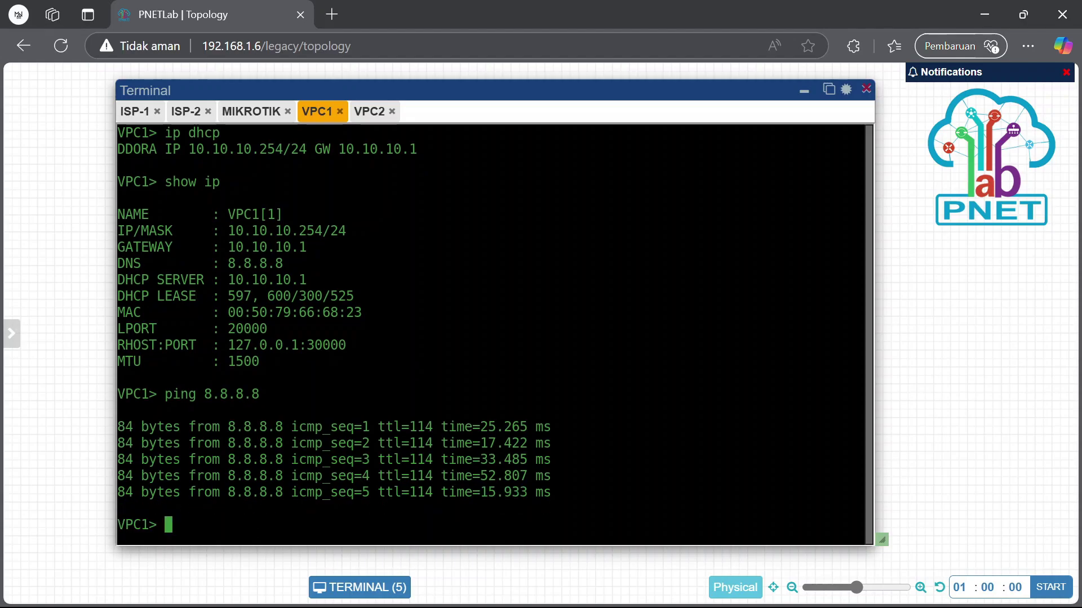
Trace 8.8.8.8 from VPC1 and highlight the second and third hops
{"action": "type", "text": "ta"}
{"action": "key", "text": "BackSpace"}
{"action": "type", "text": "rave"}
{"action": "key", "text": "BackSpace"}
{"action": "key", "text": "BackSpace"}
{"action": "type", "text": "ce"}
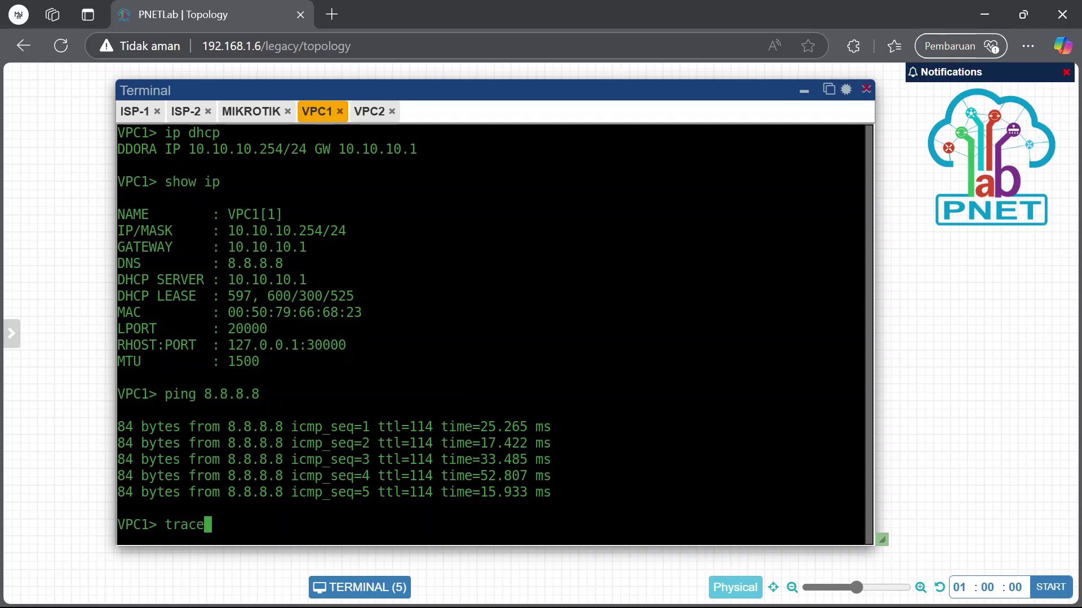
{"action": "type", "text": " 8.8.8.8\\"}
{"action": "key", "text": "BackSpace"}
{"action": "key", "text": "Return"}
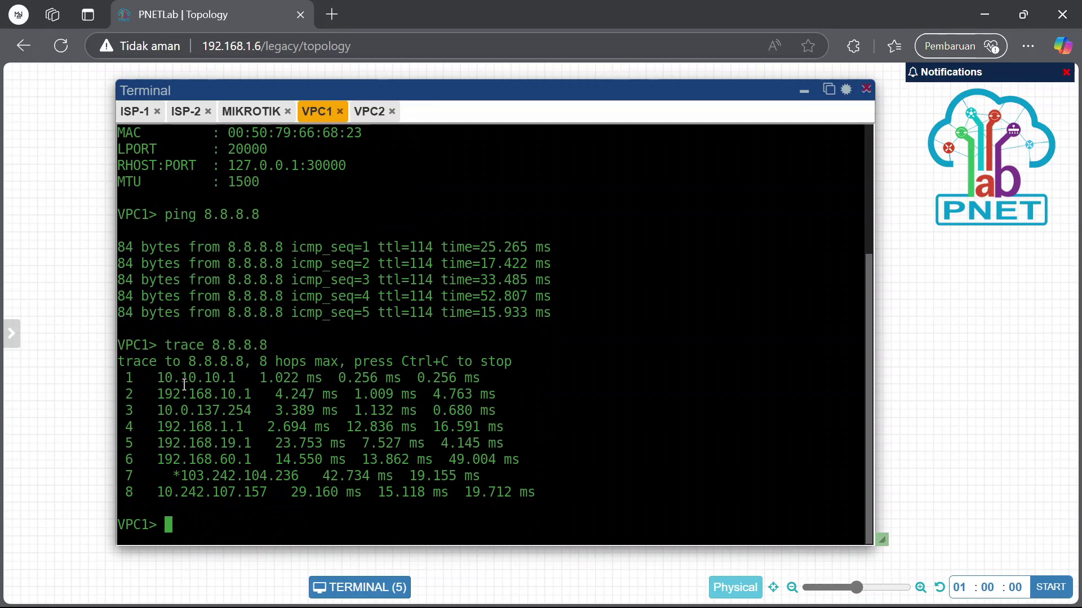
{"action": "mouse_move", "coordinate": [152, 397]}
{"action": "left_mouse_down"}
{"action": "mouse_move", "coordinate": [169, 410]}
{"action": "mouse_move", "coordinate": [248, 403]}
{"action": "left_mouse_up"}
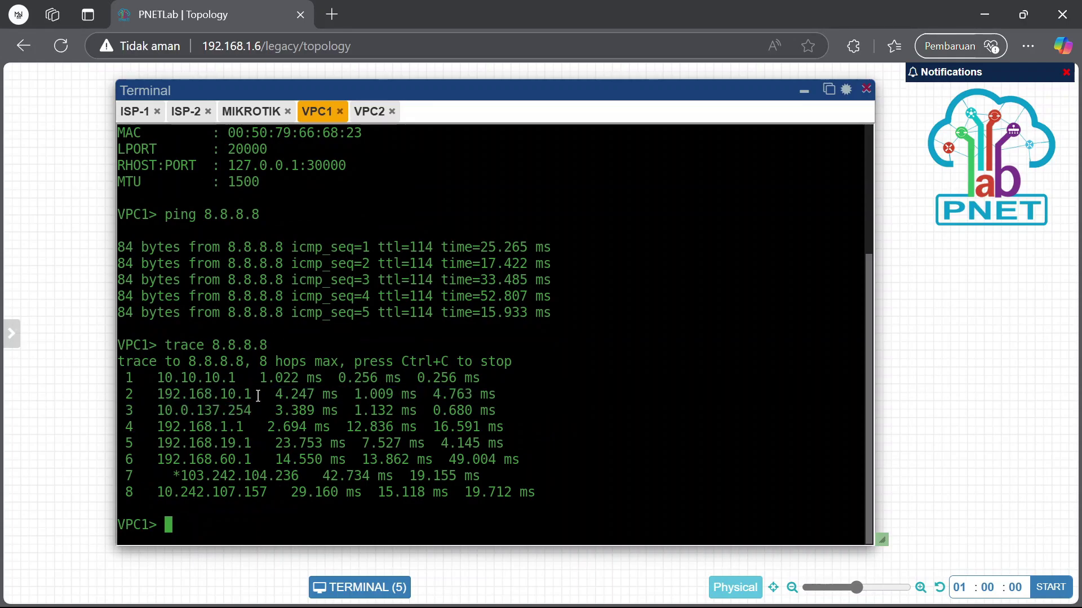
Show VPC2's IP configuration and ping 8.8.8.8, then stop the ping
{"action": "left_click", "coordinate": [369, 111]}
{"action": "type", "text": "show ip"}
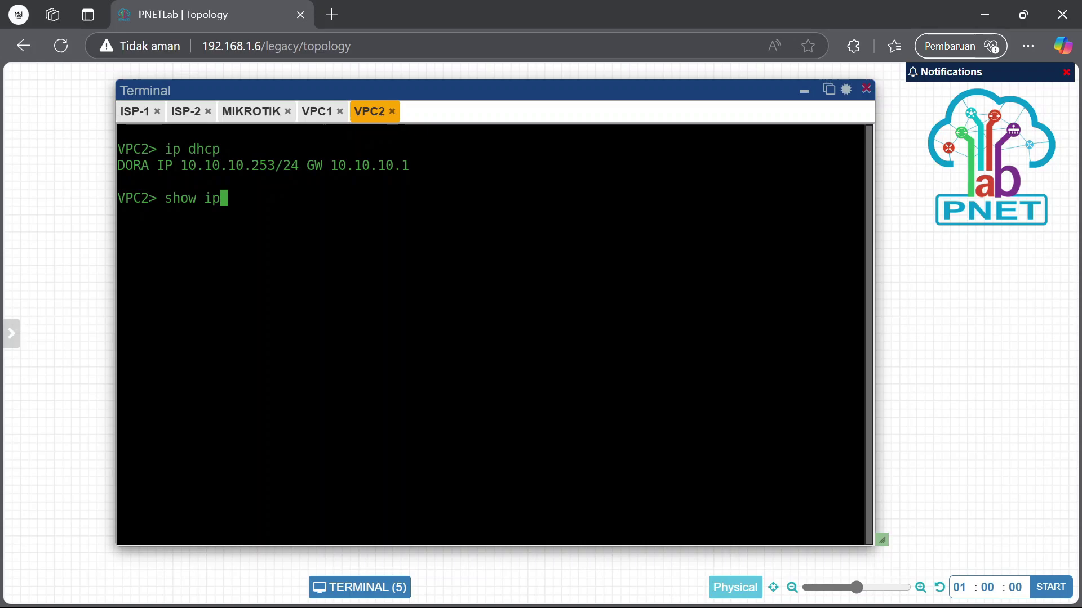
{"action": "key", "text": "Return"}
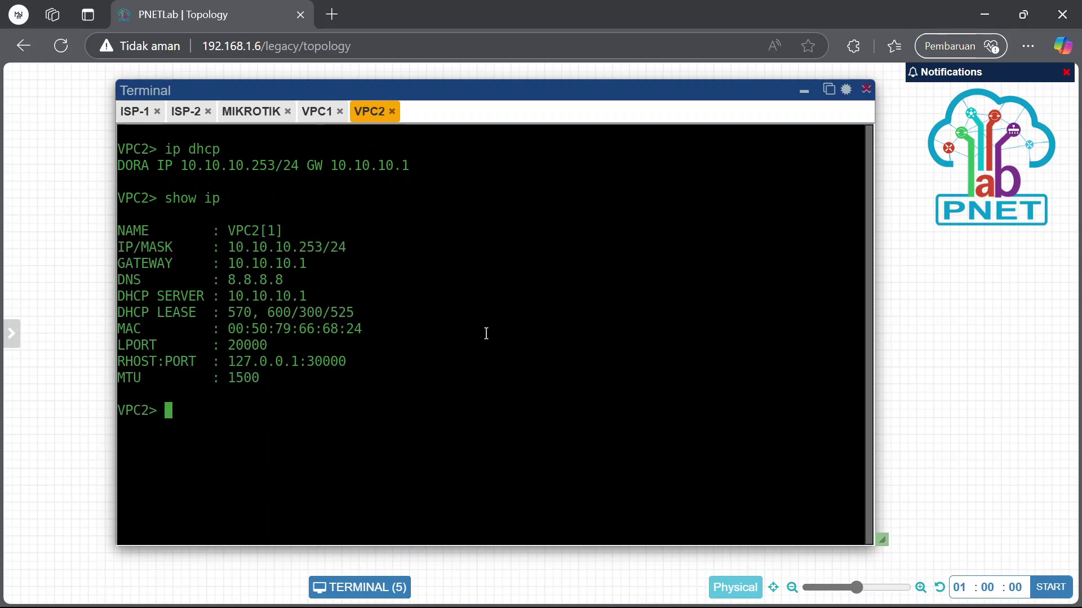
{"action": "type", "text": "ping 8.8.8.8"}
{"action": "key", "text": "Return"}
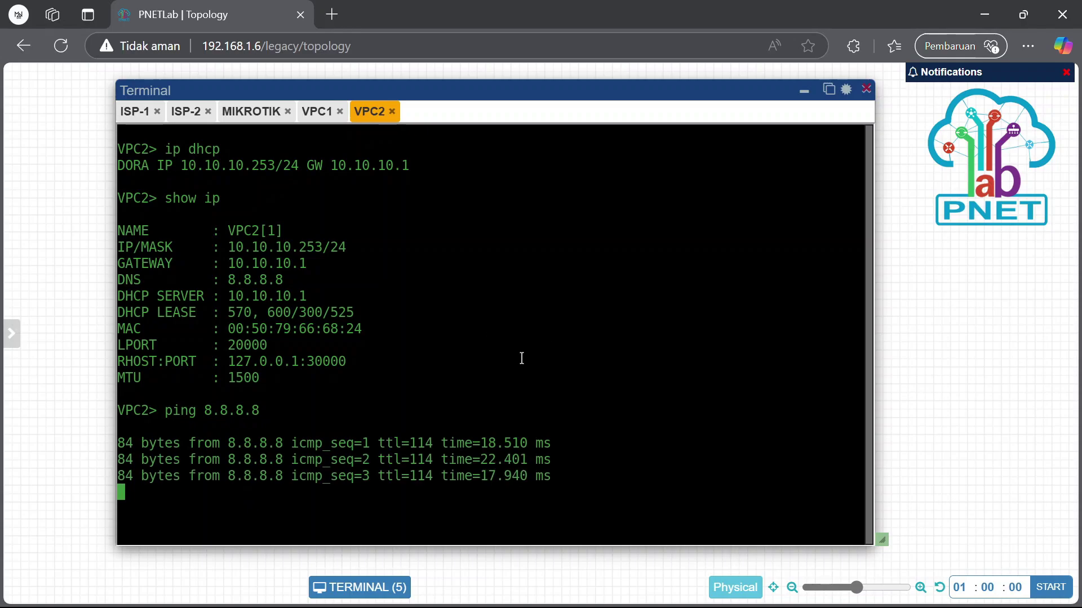
{"action": "key", "text": "ctrl+c"}
Trace 8.8.8.8 from VPC2 and mark the 192.168.10.1 hop
{"action": "type", "text": "tr"}
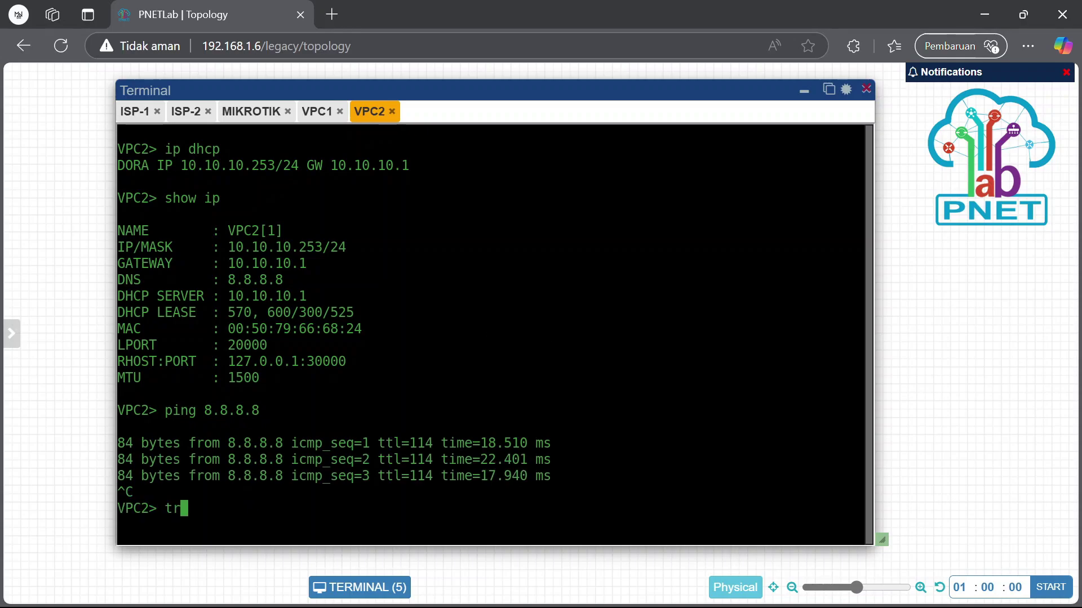
{"action": "type", "text": "ace 8.8.8"}
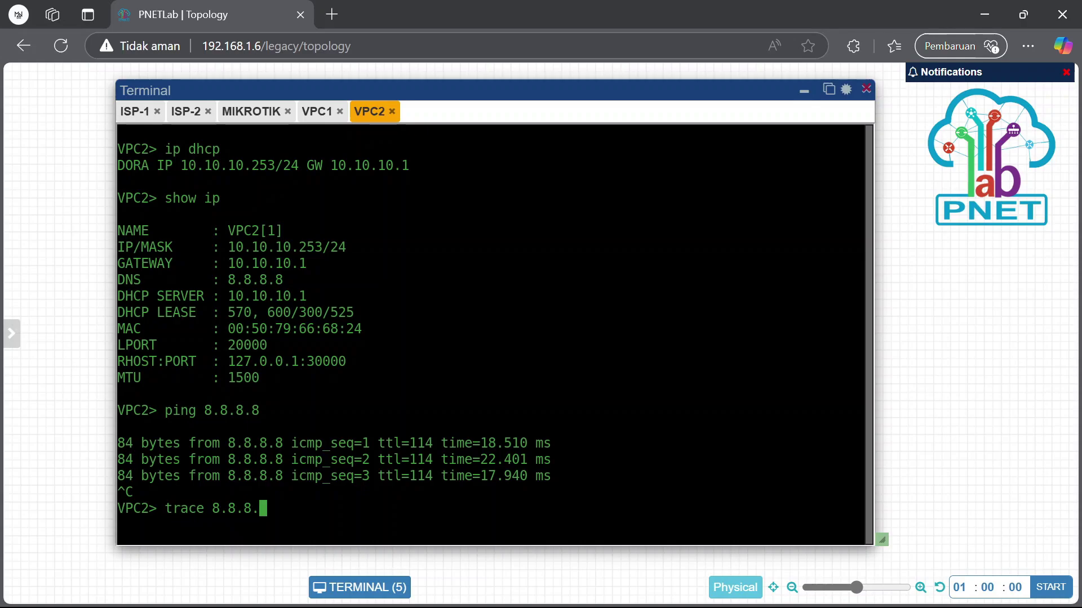
{"action": "key", "text": "Return"}
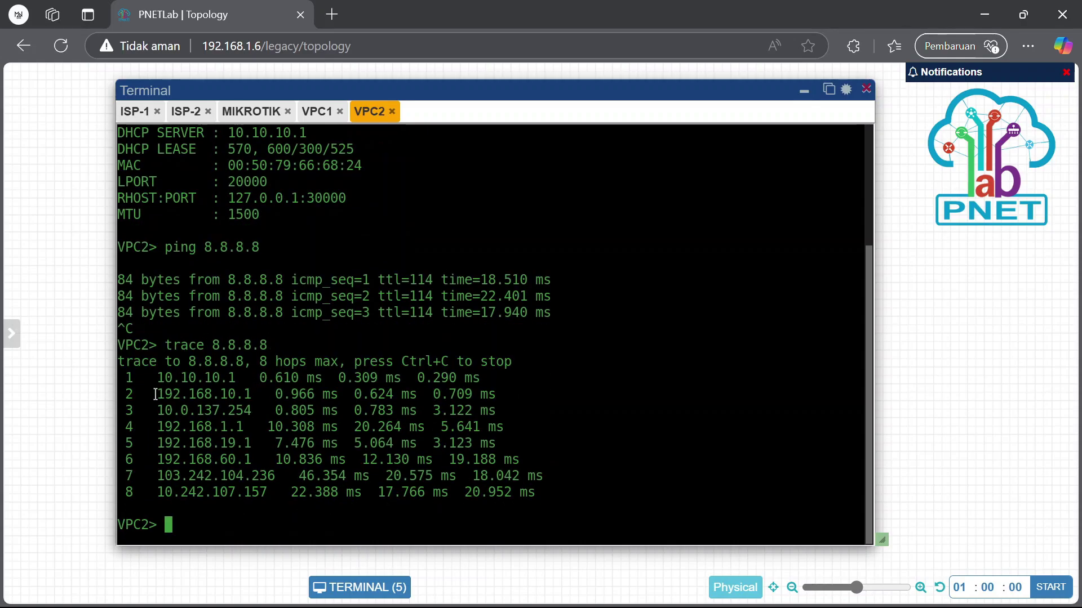
{"action": "left_click_drag", "start_coordinate": [155, 394], "coordinate": [267, 394]}
{"action": "left_click", "coordinate": [392, 376]}
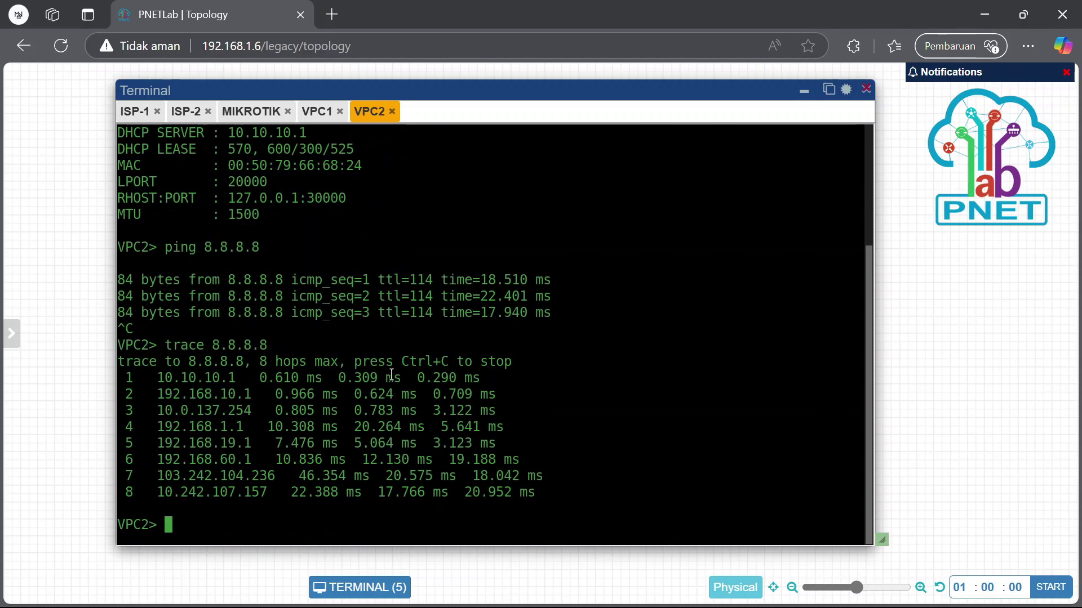
Check the ether1 interface in the router's WinBox interface list
{"action": "left_click", "coordinate": [317, 111]}
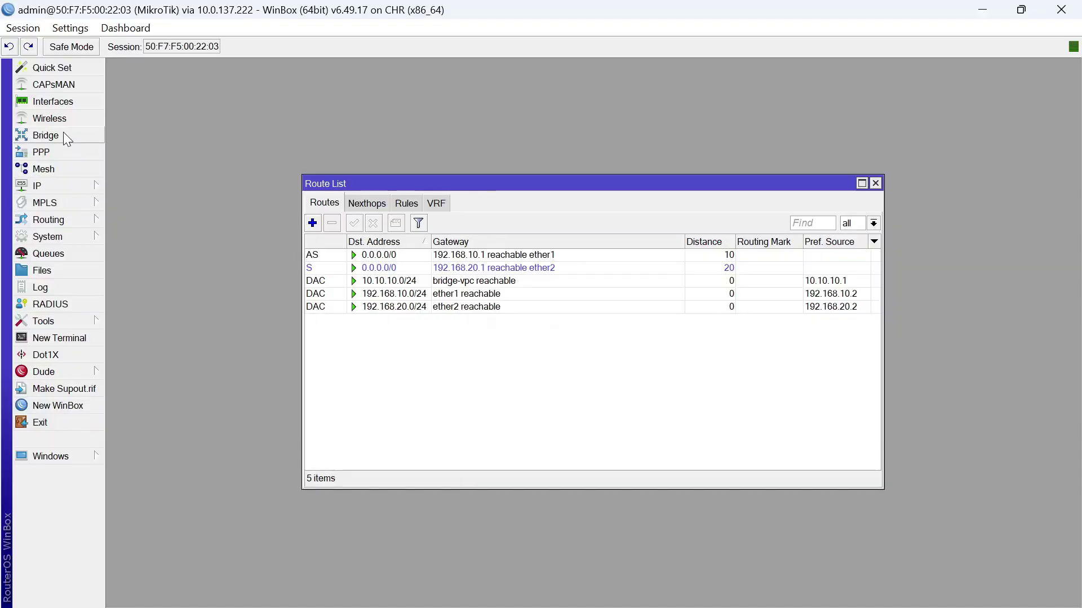
{"action": "left_click", "coordinate": [76, 102]}
{"action": "left_click", "coordinate": [208, 269]}
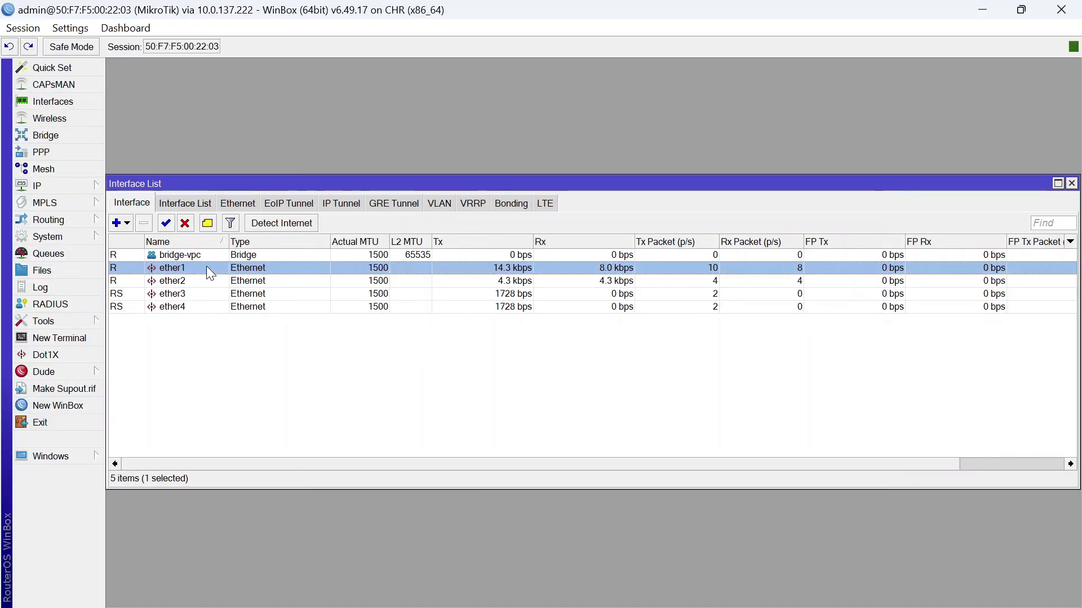
{"action": "left_click", "coordinate": [1071, 184]}
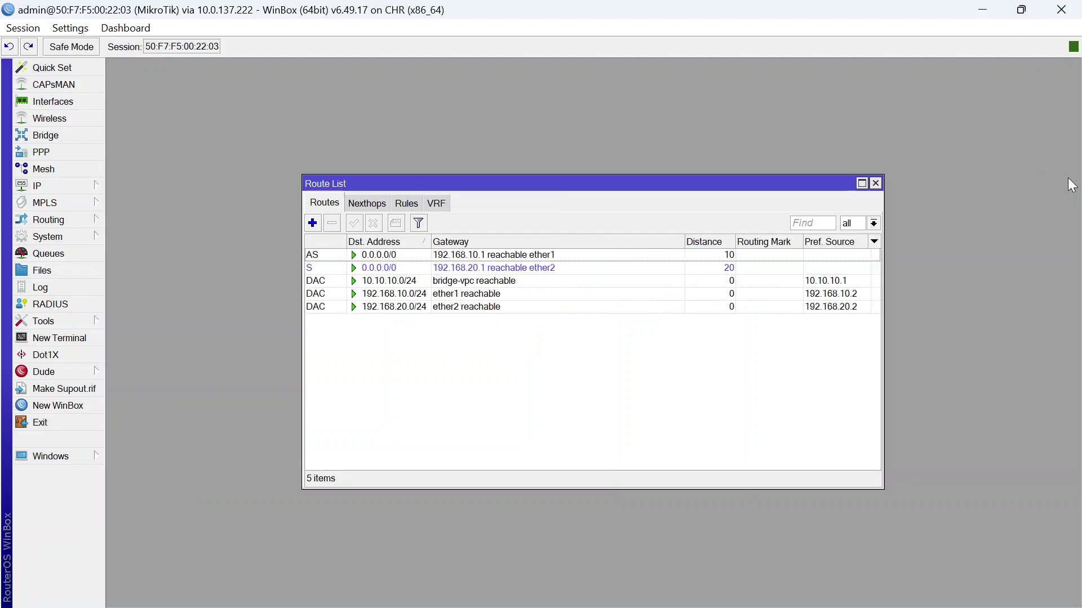
{"action": "left_click", "coordinate": [981, 9]}
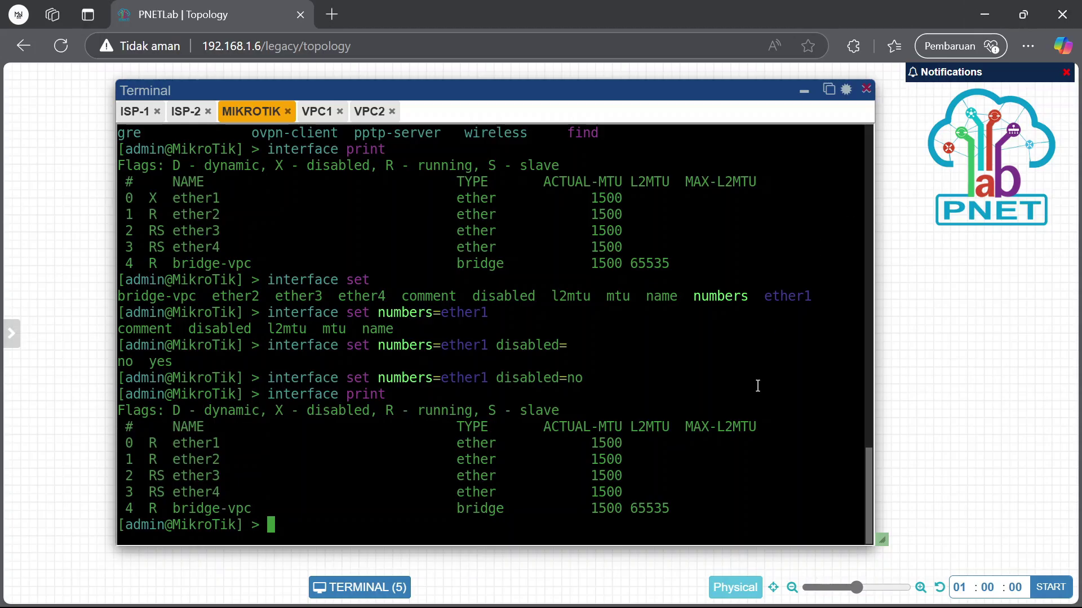
Check ether2 in ISP-1's WinBox interface list
{"action": "mouse_move", "coordinate": [716, 601]}
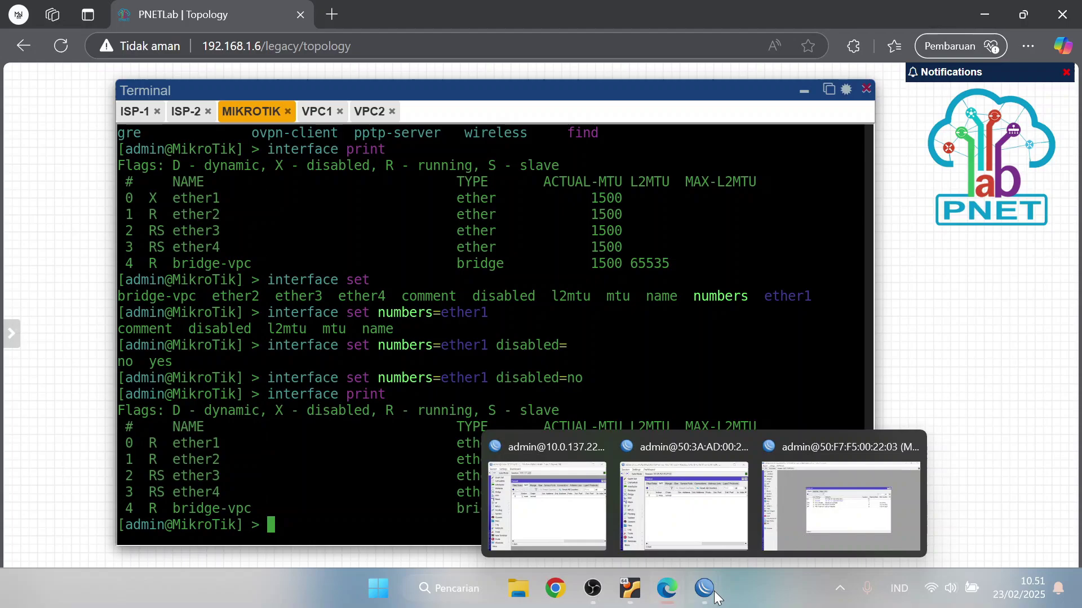
{"action": "left_click", "coordinate": [546, 496]}
{"action": "left_click", "coordinate": [521, 215]}
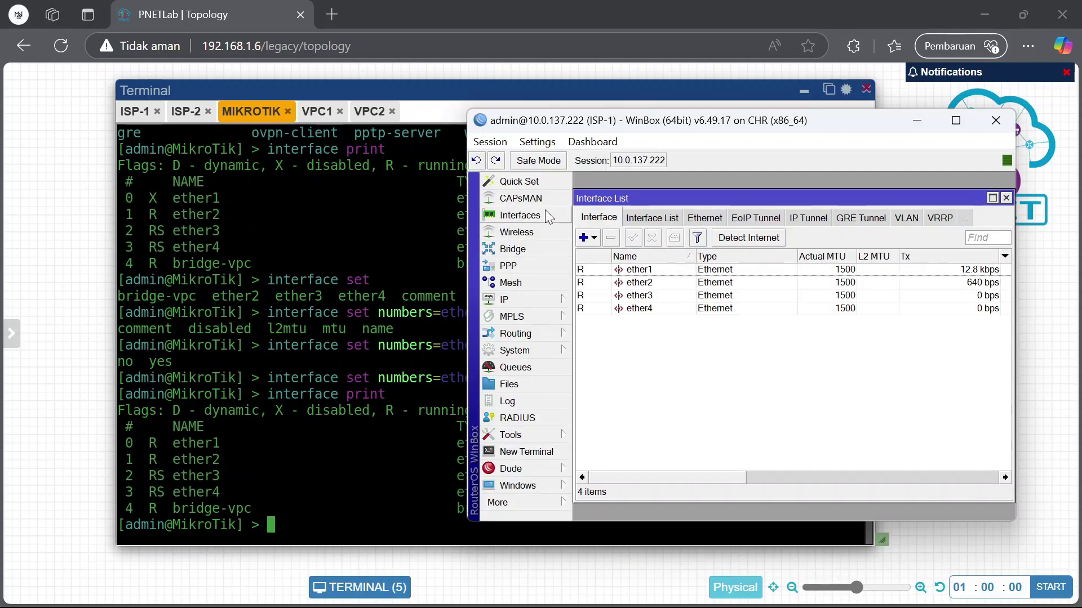
{"action": "left_click", "coordinate": [636, 283]}
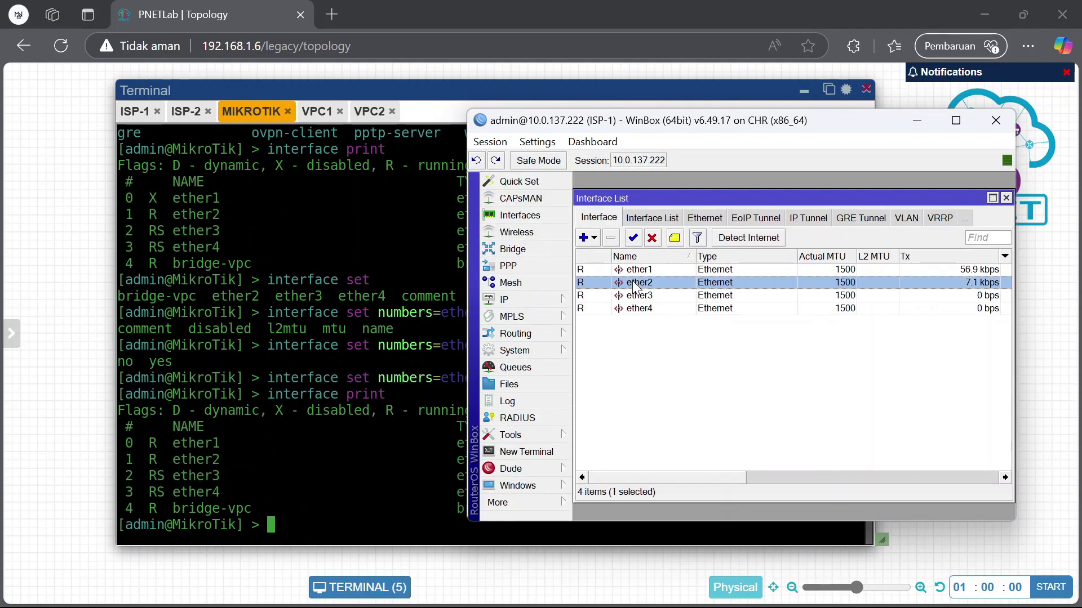
{"action": "left_click", "coordinate": [1005, 198]}
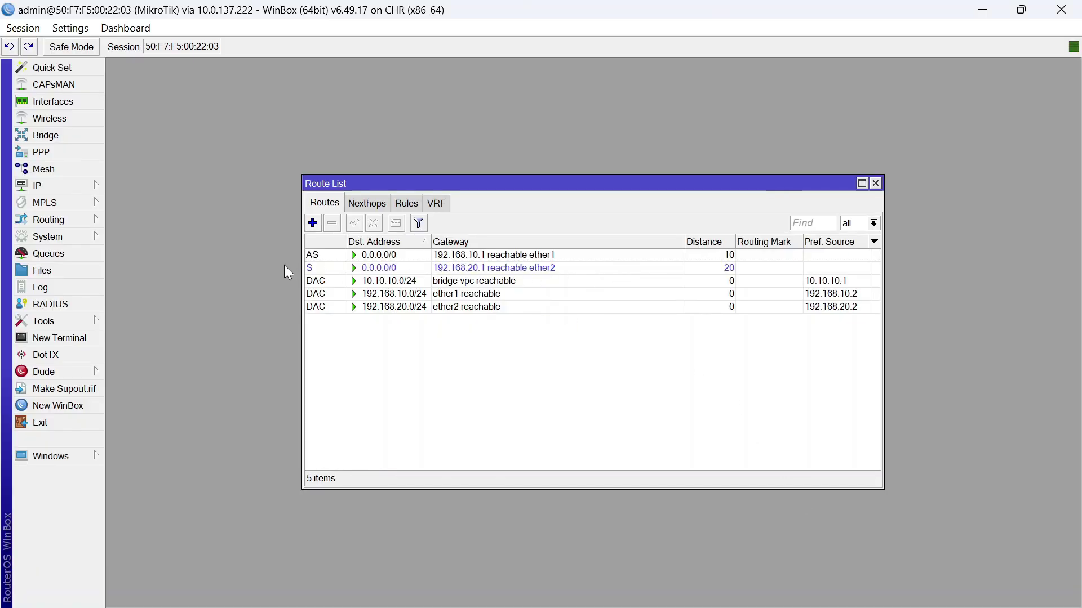
{"action": "mouse_move", "coordinate": [711, 600]}
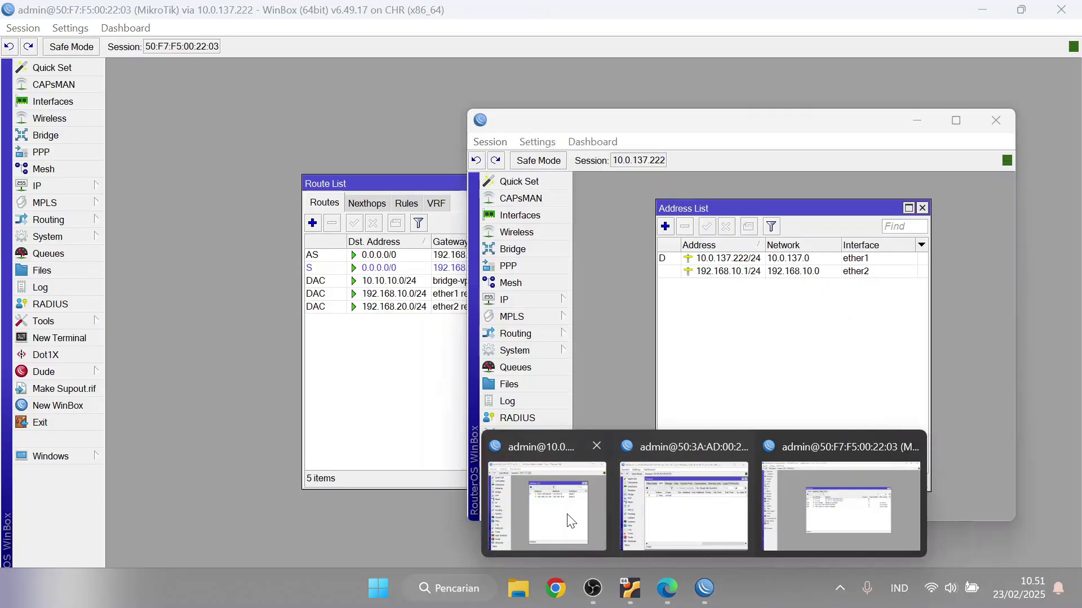
{"action": "left_click", "coordinate": [569, 519]}
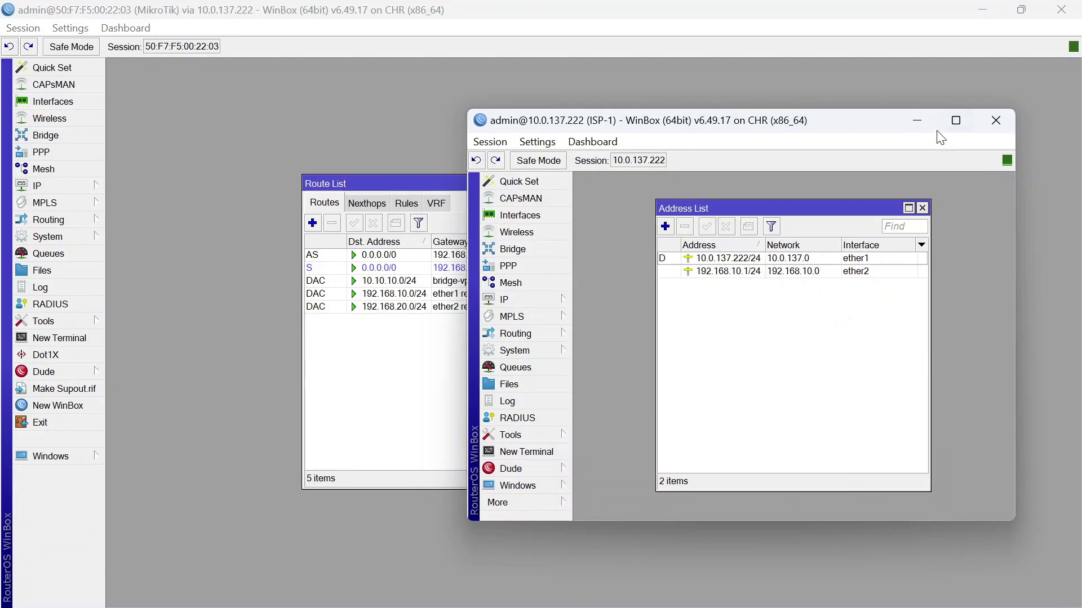
{"action": "left_click", "coordinate": [917, 120]}
Recheck the router's ether1 and ether2 interfaces, then return to its route list
{"action": "mouse_move", "coordinate": [715, 588]}
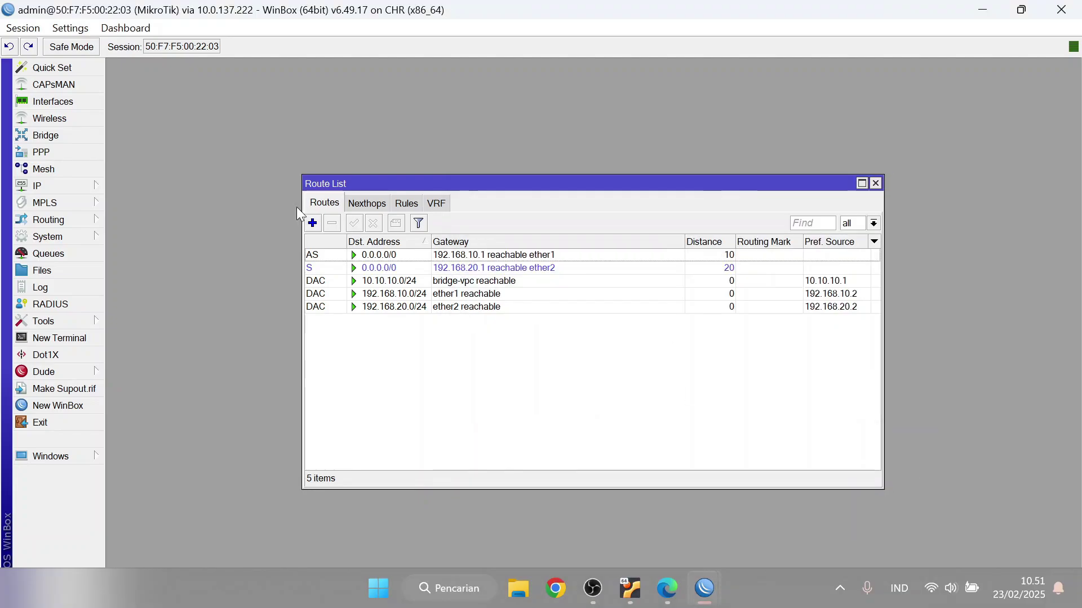
{"action": "left_click", "coordinate": [79, 100]}
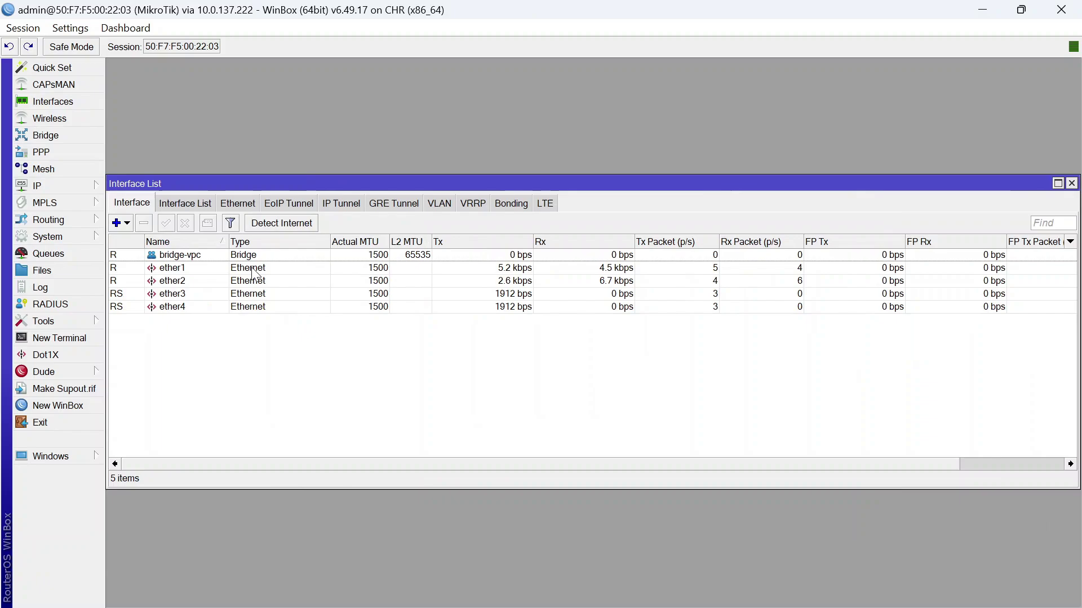
{"action": "left_click", "coordinate": [238, 284]}
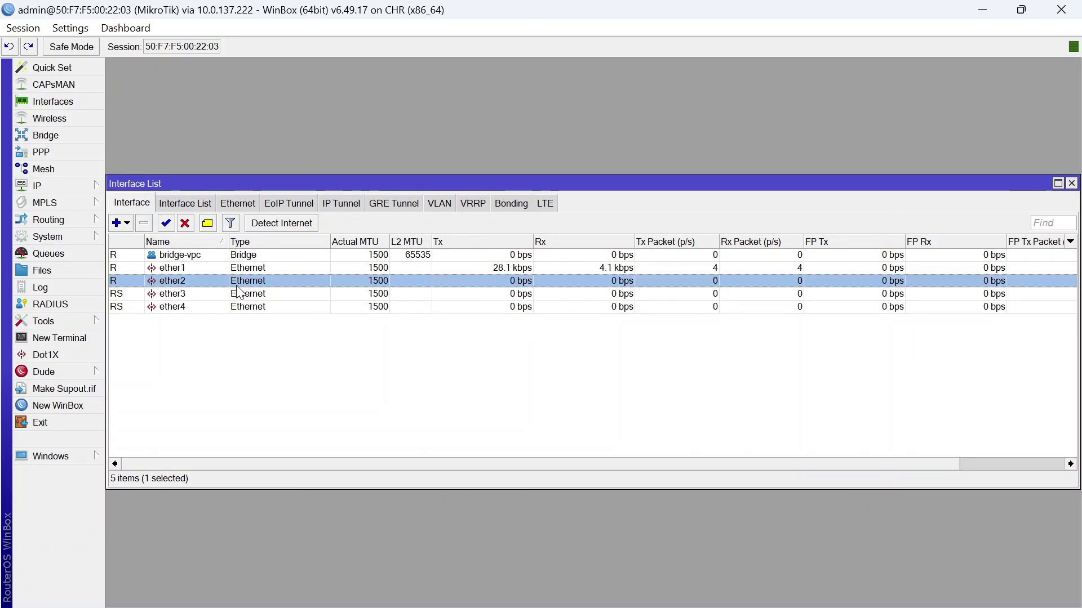
{"action": "left_click", "coordinate": [268, 271]}
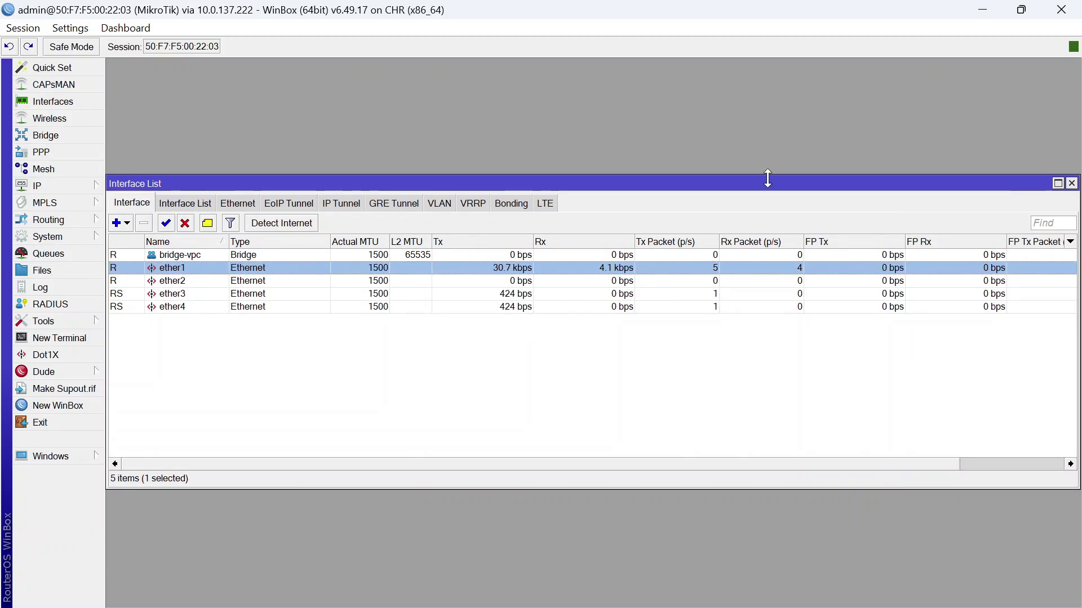
{"action": "left_click", "coordinate": [998, 10]}
{"action": "left_click", "coordinate": [856, 90]}
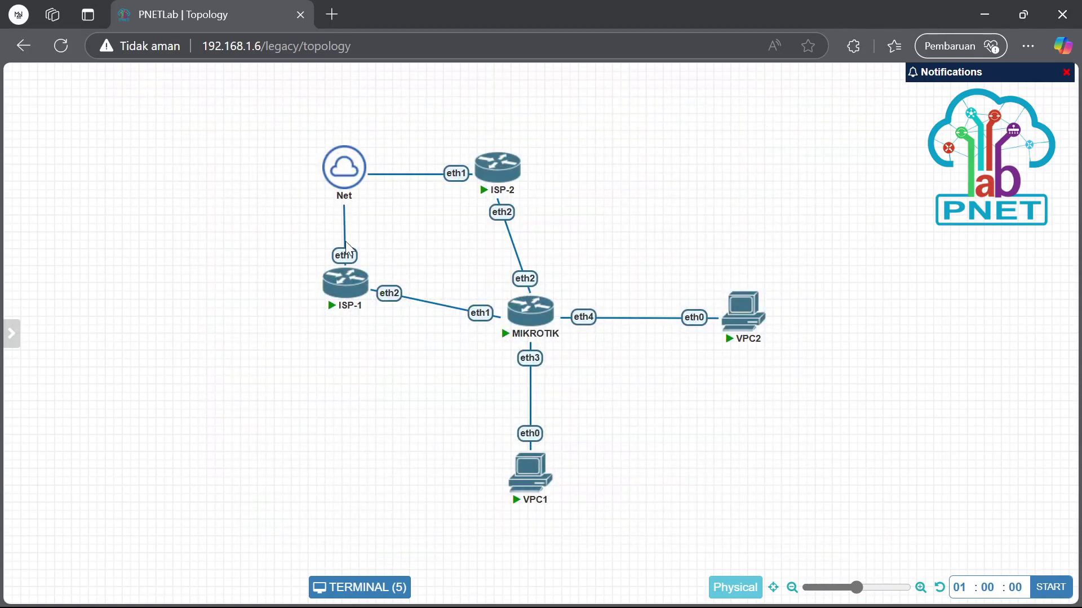
{"action": "mouse_move", "coordinate": [724, 607]}
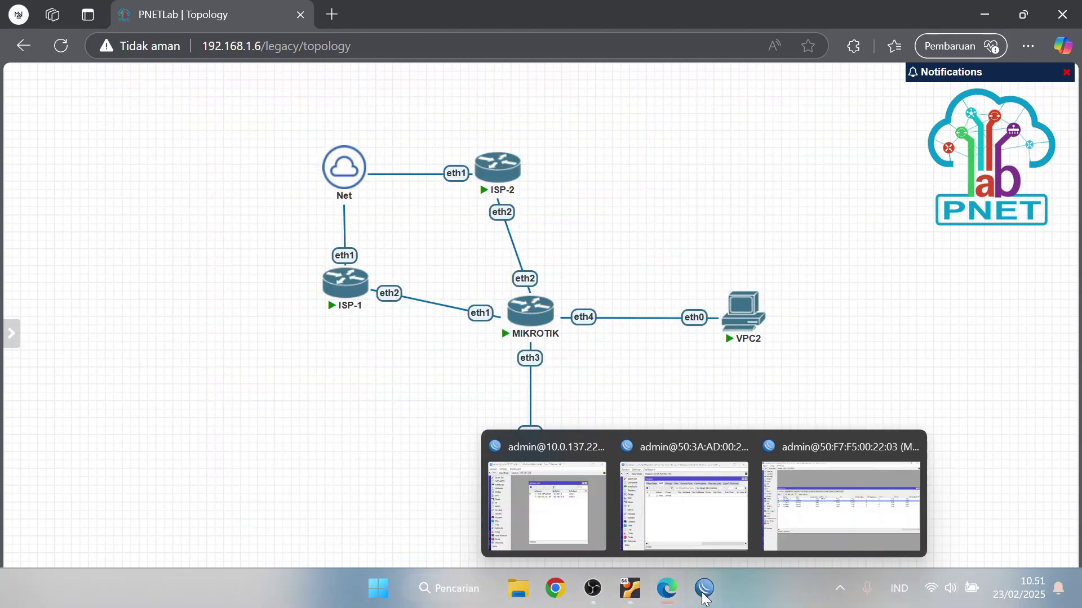
{"action": "mouse_move", "coordinate": [774, 550]}
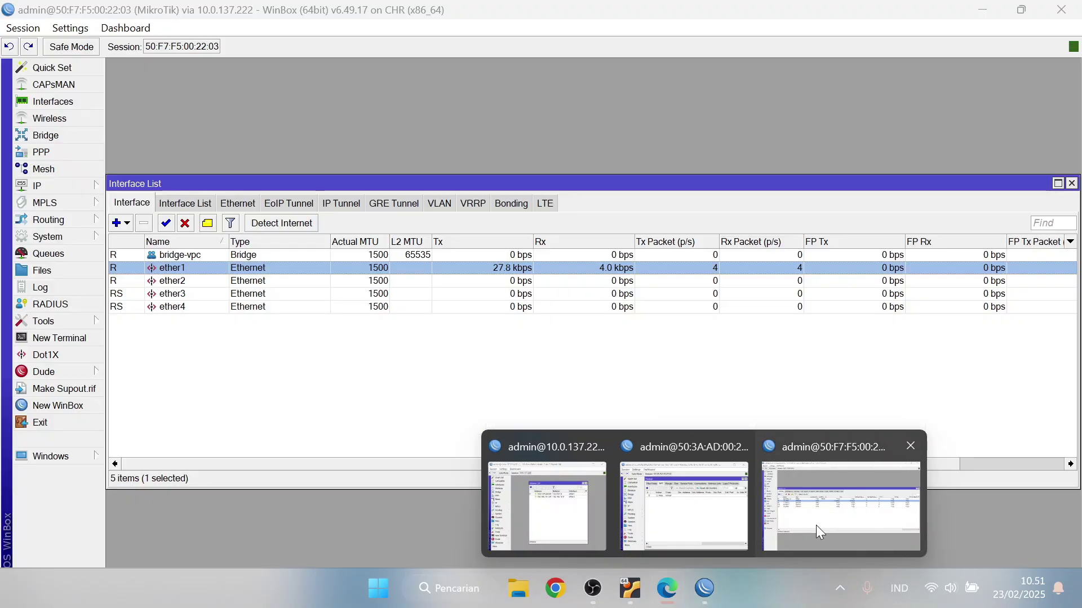
{"action": "left_click", "coordinate": [822, 530]}
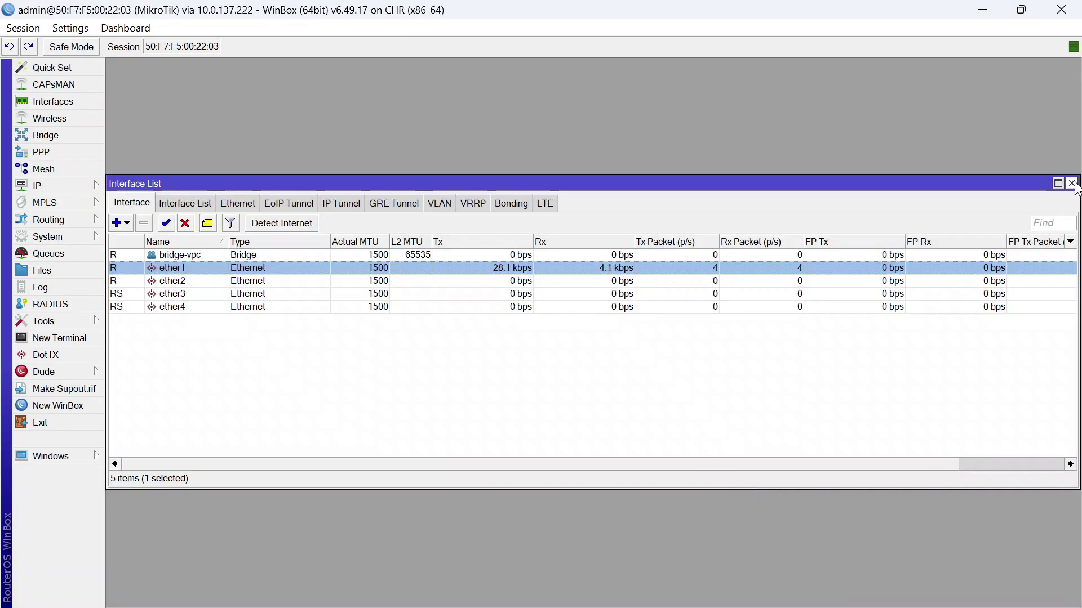
{"action": "left_click", "coordinate": [1071, 183]}
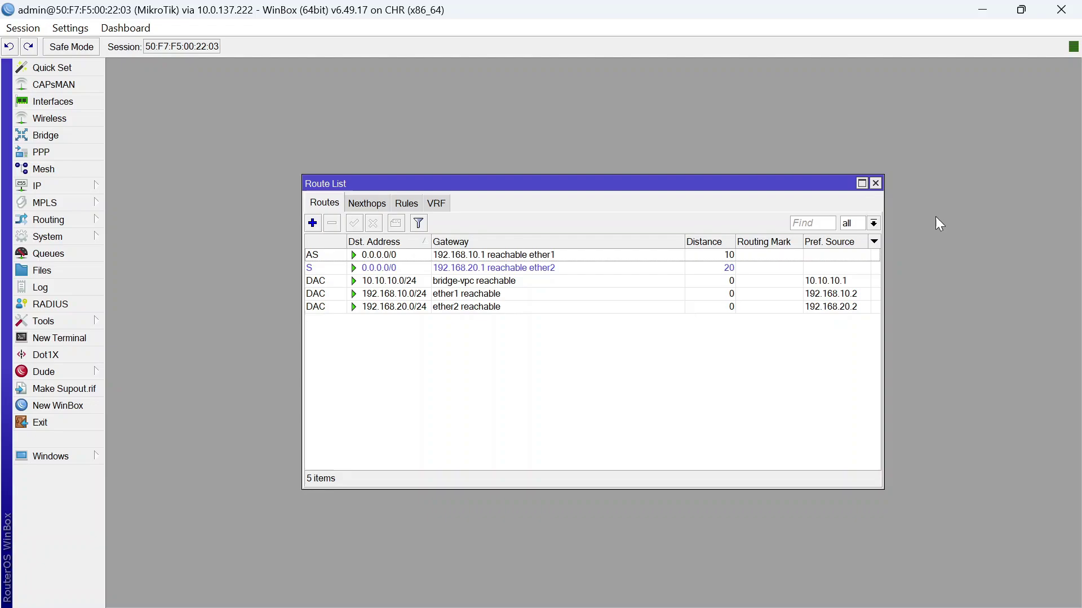
Make the default route via 192.168.10.1 check its gateway by ping
{"action": "double_click", "coordinate": [401, 257]}
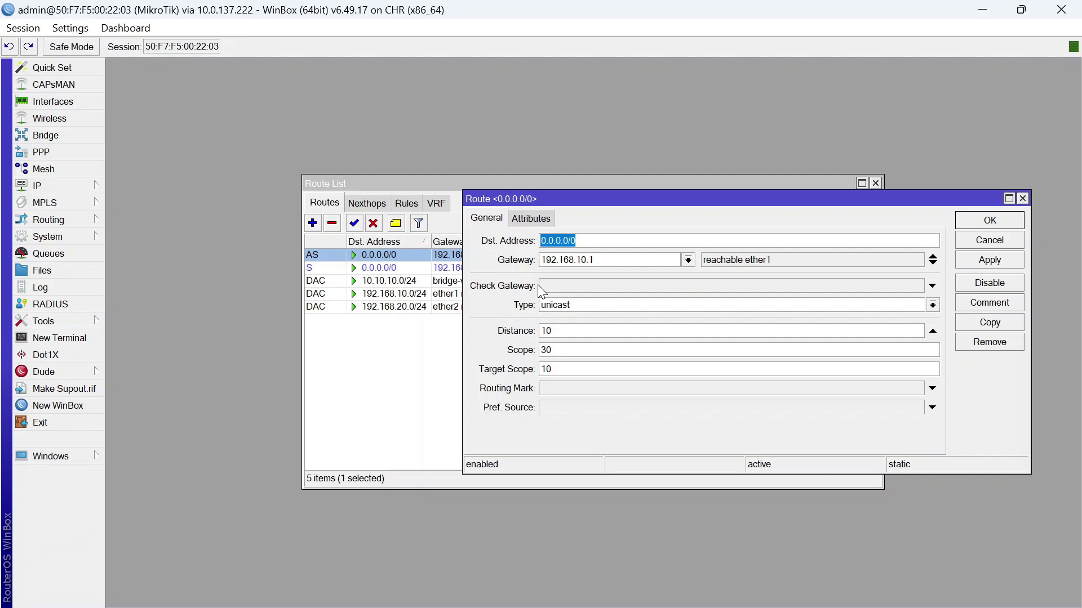
{"action": "left_click", "coordinate": [564, 287]}
{"action": "left_click", "coordinate": [672, 287]}
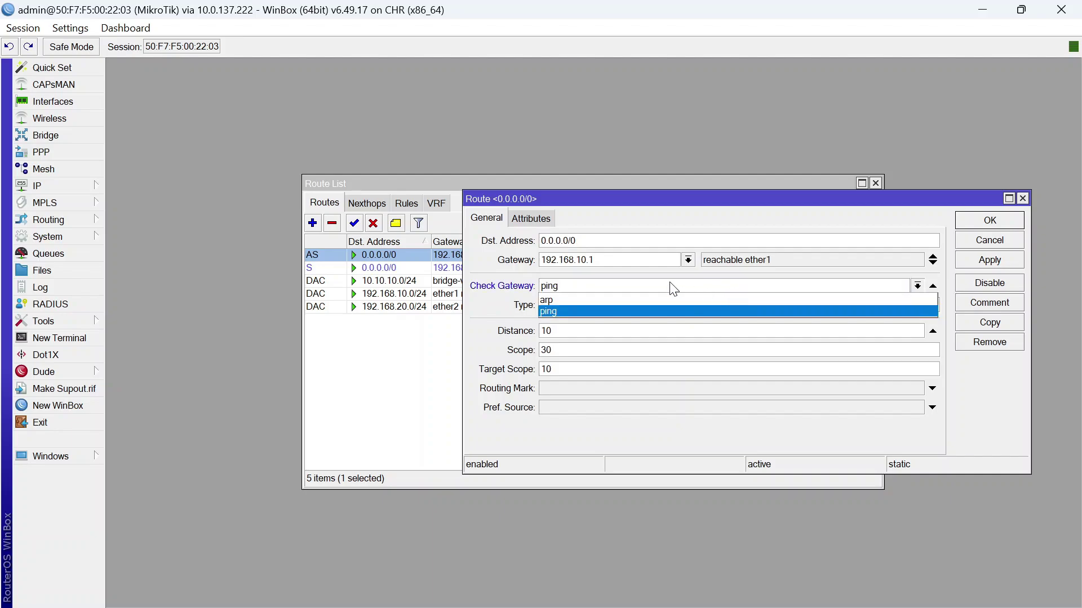
{"action": "left_click", "coordinate": [613, 311]}
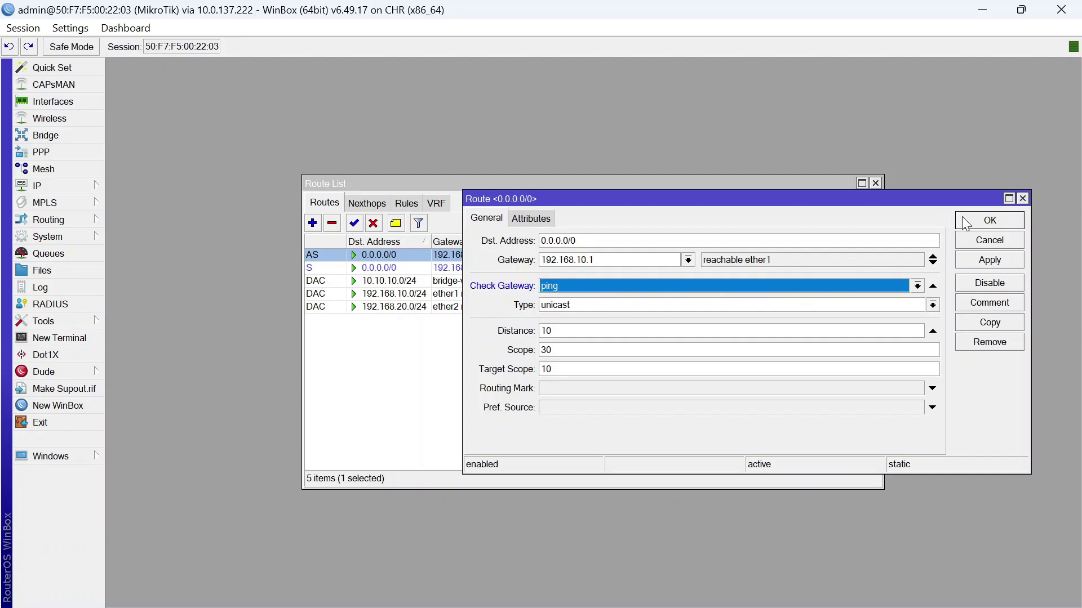
{"action": "left_click", "coordinate": [990, 220]}
{"action": "left_click", "coordinate": [483, 335]}
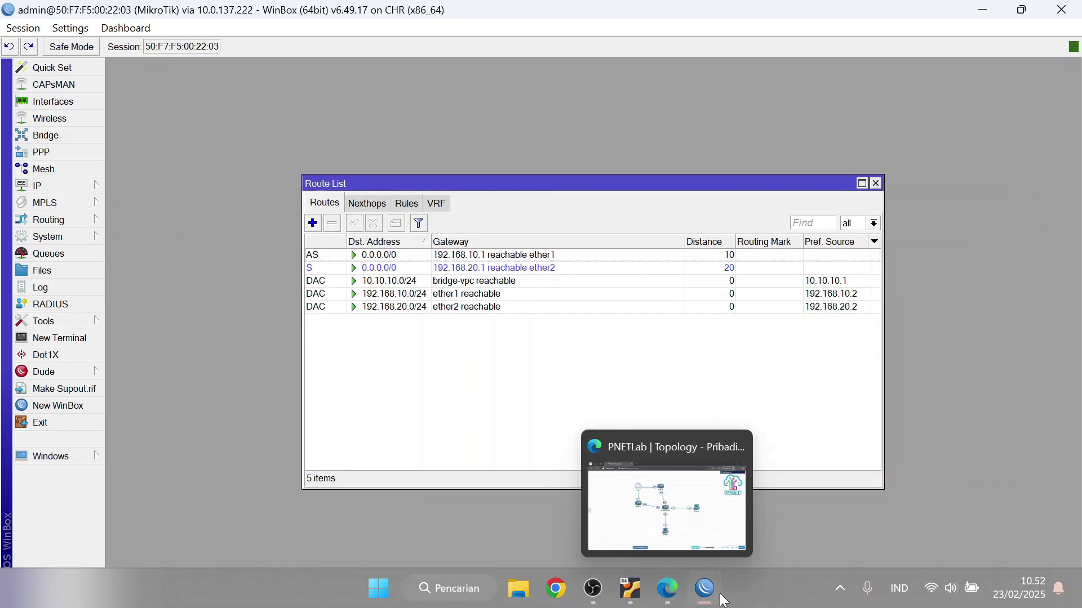
Disable ISP-1's 192.168.10.1/24 address
{"action": "left_click", "coordinate": [554, 495]}
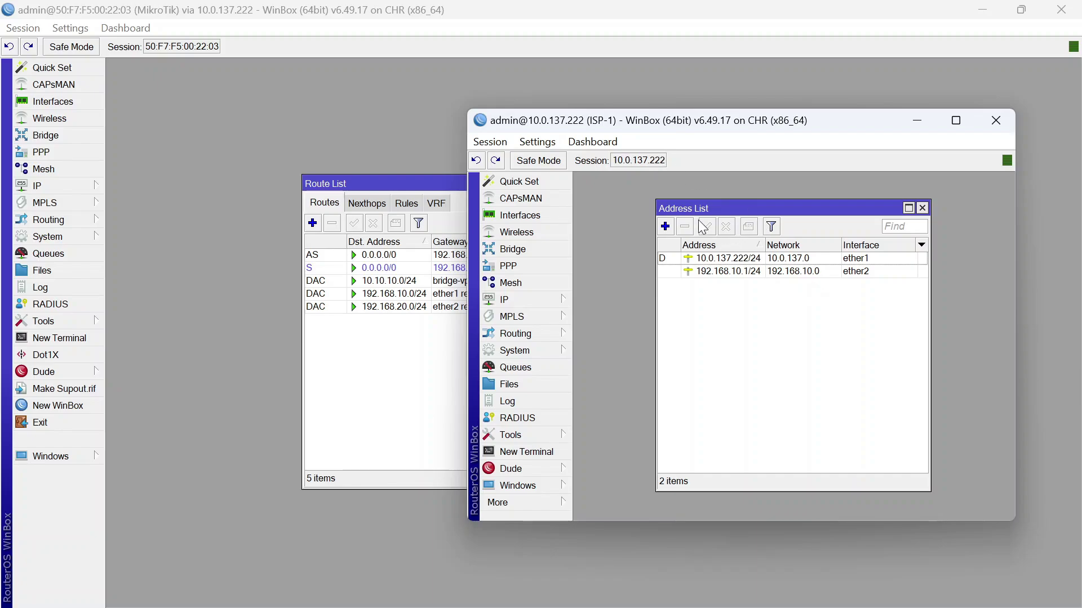
{"action": "left_click", "coordinate": [752, 272]}
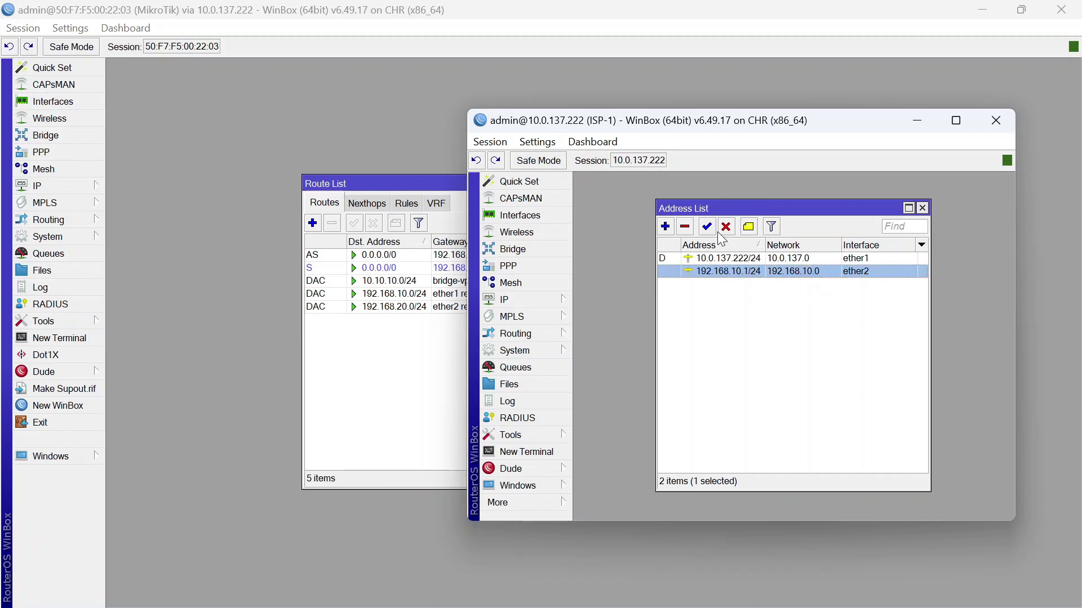
{"action": "left_click", "coordinate": [725, 226]}
{"action": "left_click", "coordinate": [688, 334]}
Inspect the backup default route via 192.168.20.1 in the route list, leaving it unchanged
{"action": "left_click", "coordinate": [377, 343]}
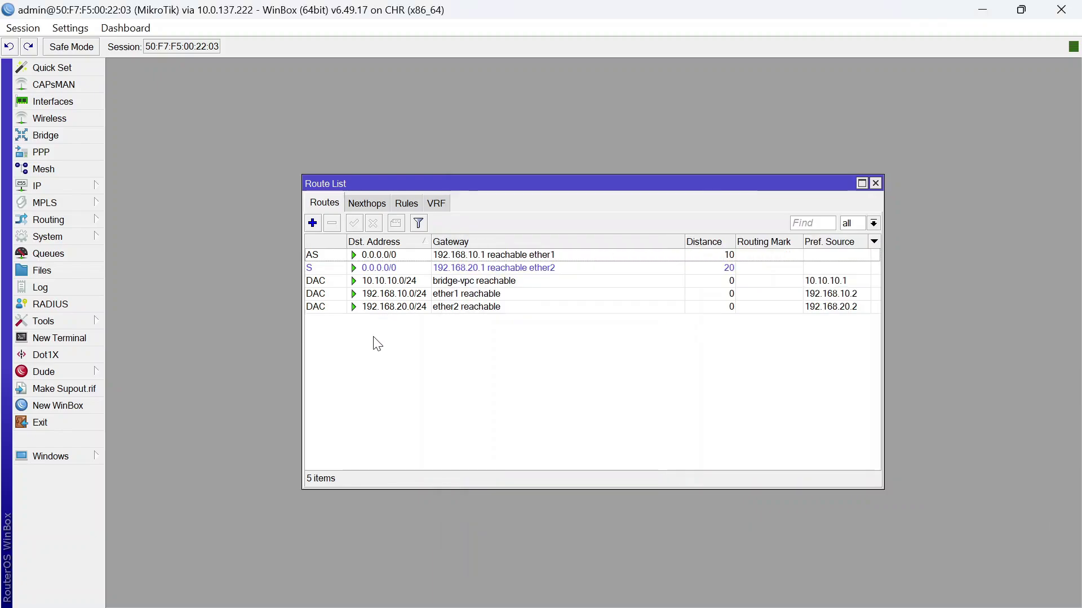
{"action": "left_click", "coordinate": [448, 256]}
{"action": "left_click", "coordinate": [383, 339]}
{"action": "double_click", "coordinate": [439, 269]}
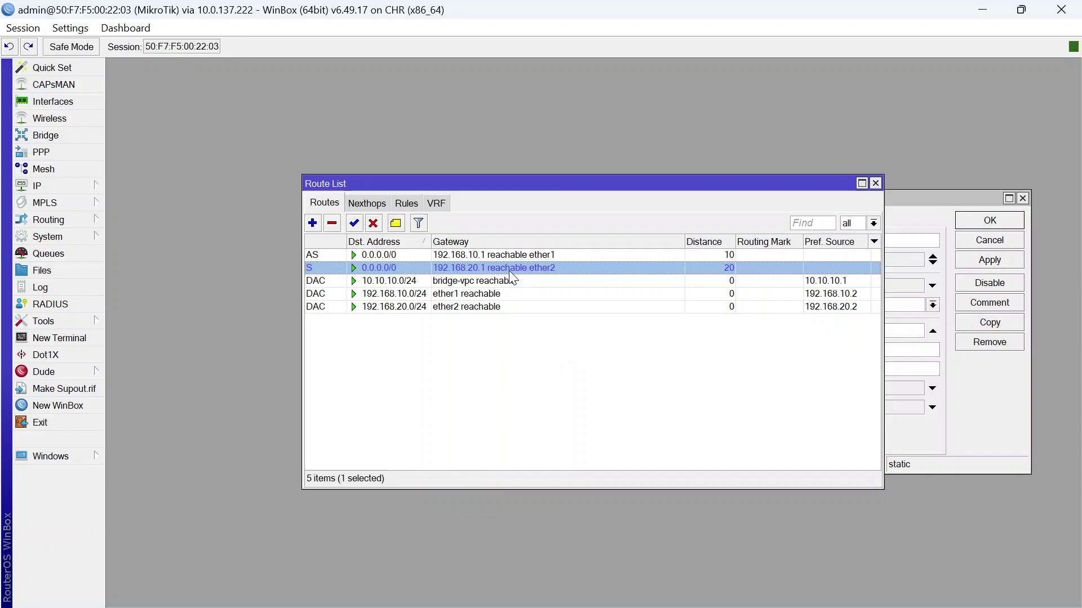
{"action": "left_click", "coordinate": [674, 387]}
{"action": "left_click", "coordinate": [1012, 225]}
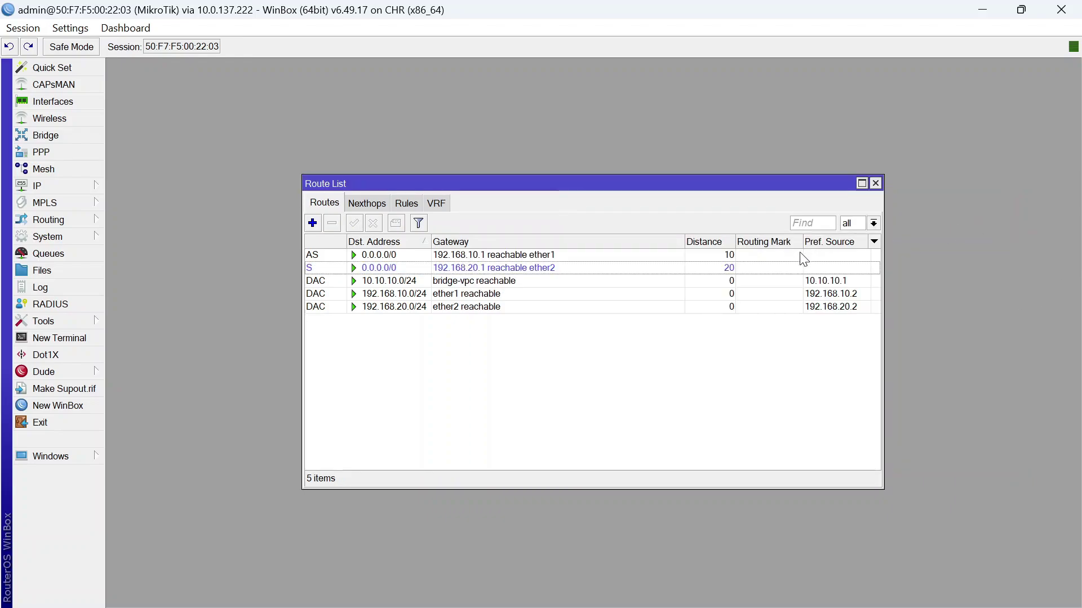
Reopen IP > Routes and inspect the ether1 default route's settings
{"action": "left_click", "coordinate": [876, 184]}
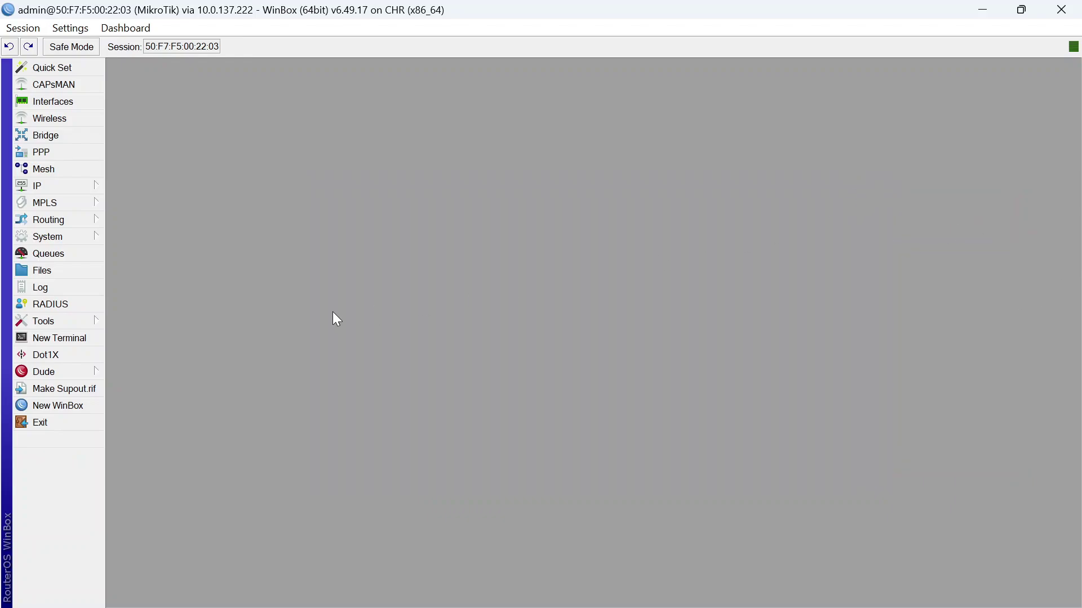
{"action": "left_click", "coordinate": [89, 189]}
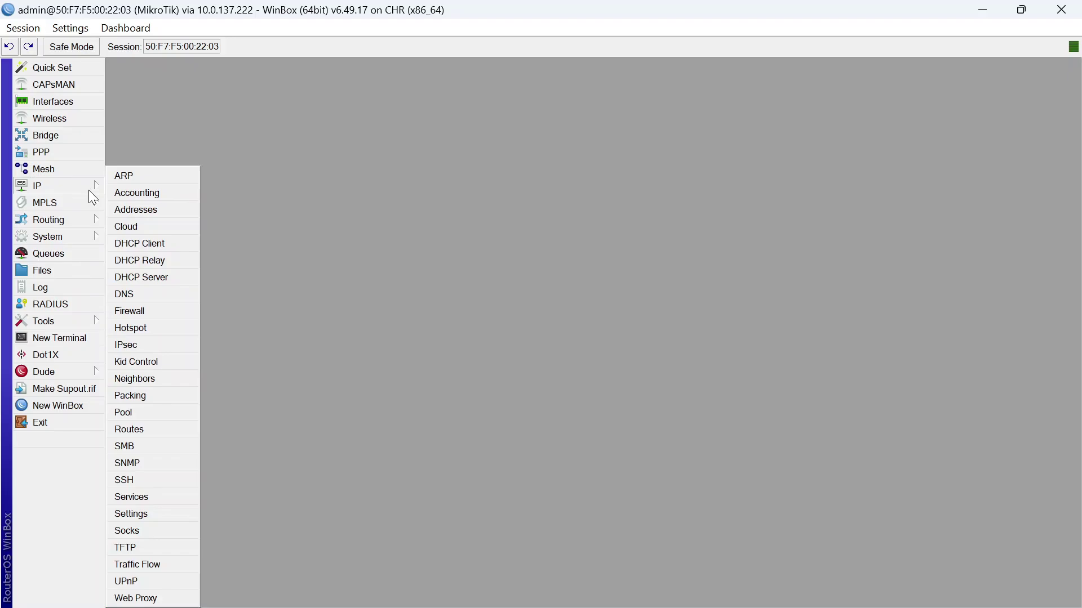
{"action": "left_click", "coordinate": [156, 428]}
{"action": "left_click", "coordinate": [515, 294]}
{"action": "double_click", "coordinate": [528, 257]}
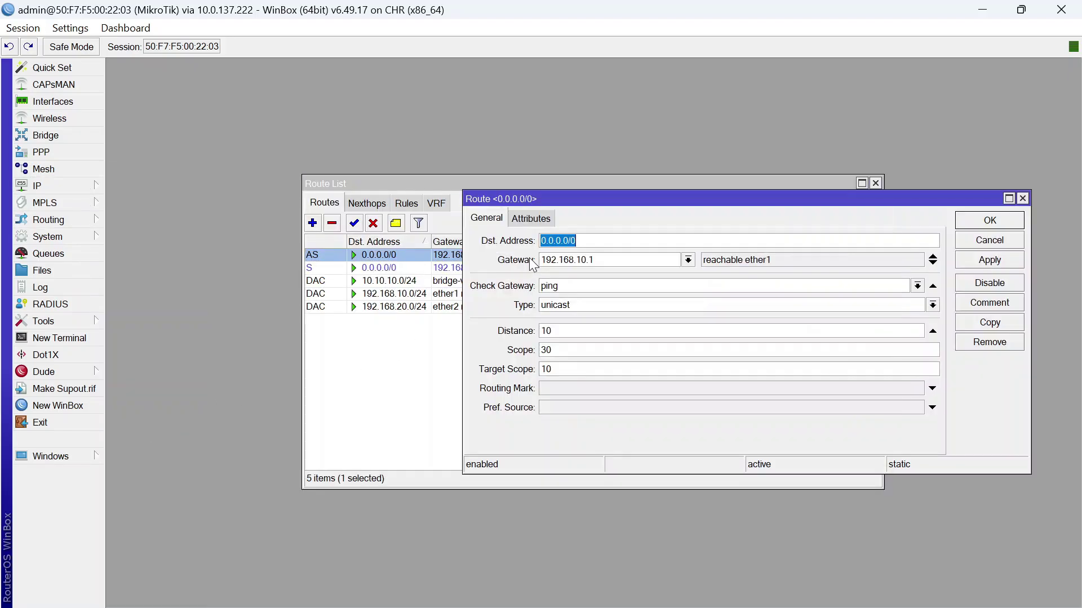
{"action": "left_click", "coordinate": [990, 220]}
{"action": "left_click", "coordinate": [463, 367]}
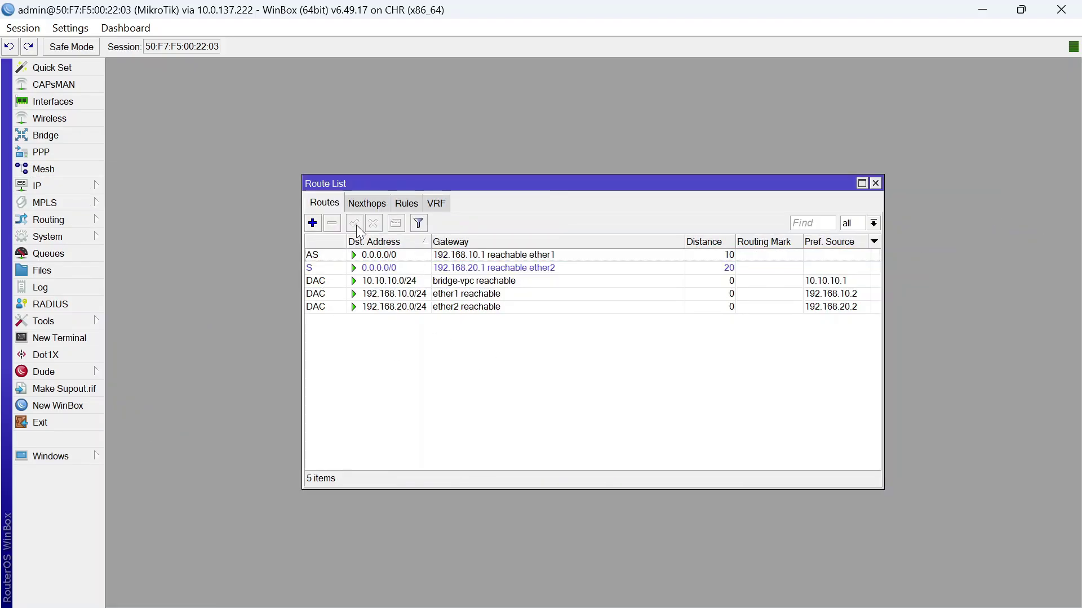
Check the Nexthops and Rules tabs, then inspect the ether2 backup and unreachable 192.168.10.1 routes
{"action": "left_click", "coordinate": [367, 204]}
{"action": "left_click", "coordinate": [405, 203]}
{"action": "left_click", "coordinate": [330, 203]}
{"action": "double_click", "coordinate": [391, 269]}
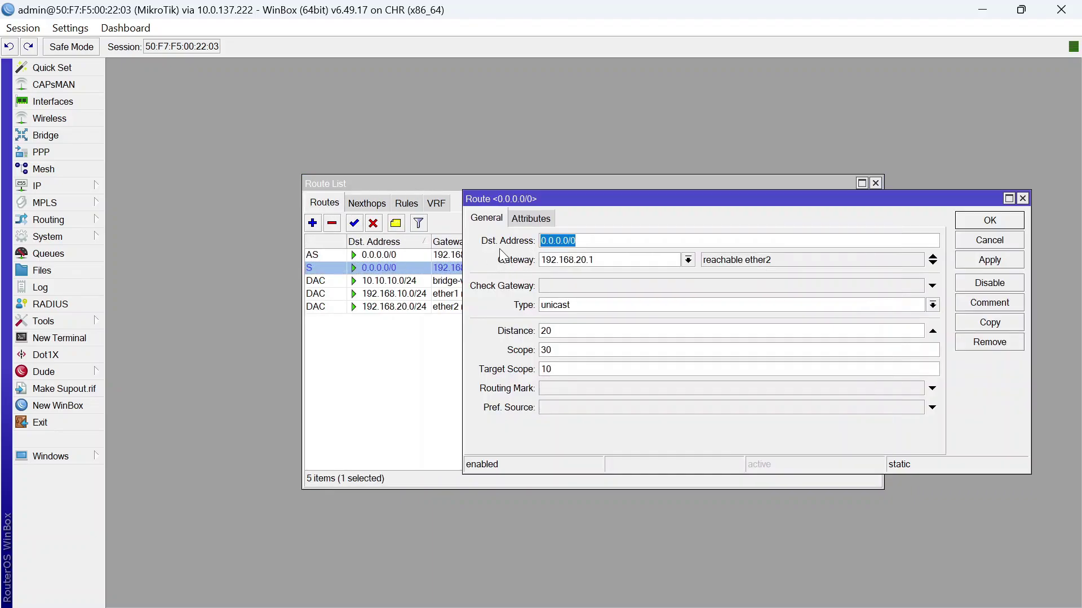
{"action": "left_click", "coordinate": [976, 224]}
{"action": "double_click", "coordinate": [551, 251]}
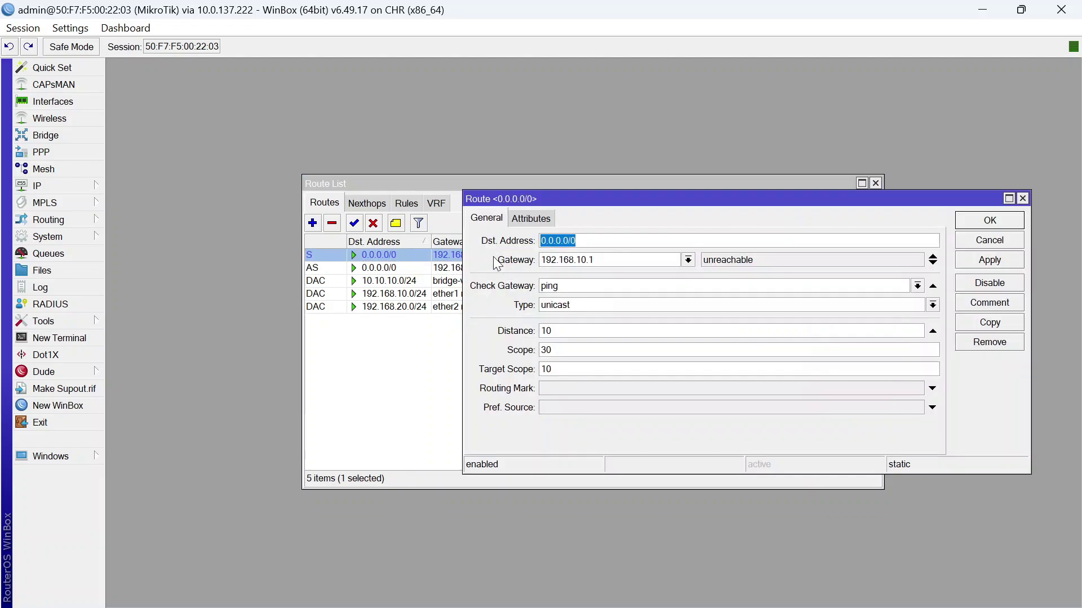
{"action": "left_click", "coordinate": [989, 221]}
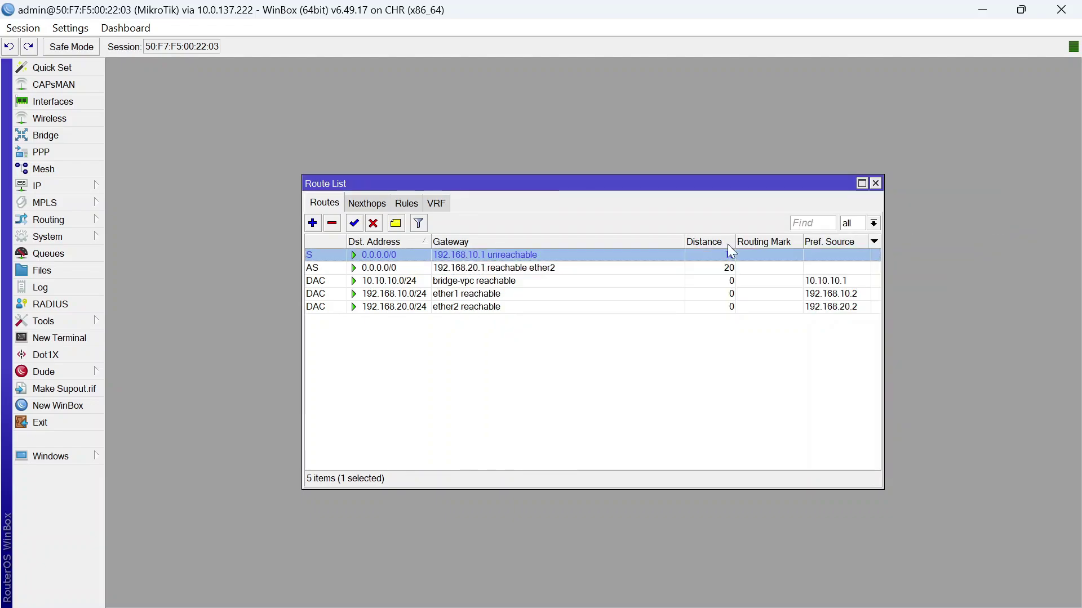
{"action": "left_click", "coordinate": [495, 333]}
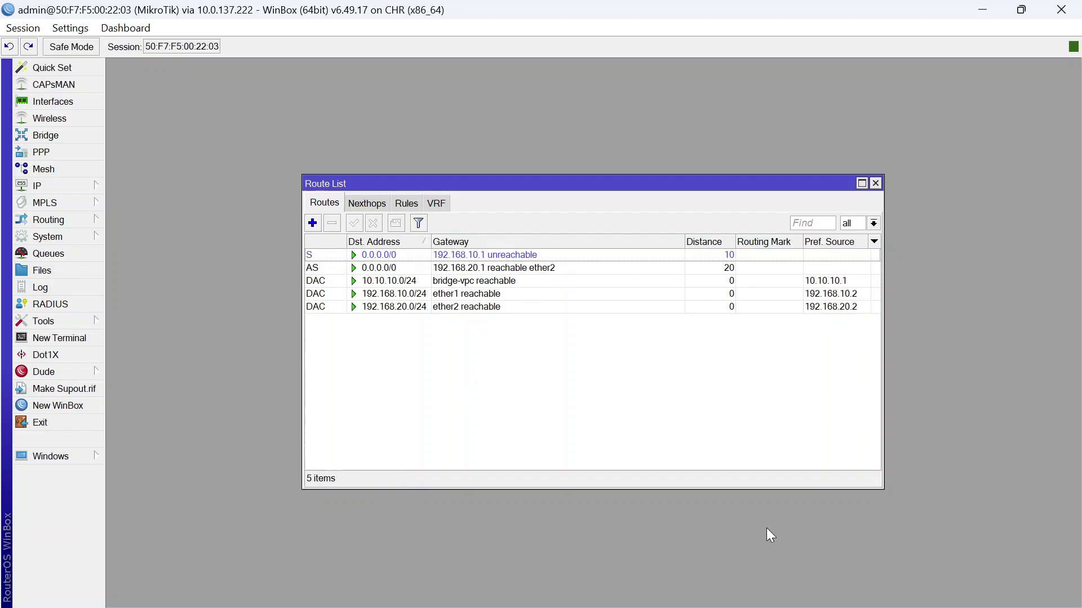
Re-enable ISP-1's 192.168.10.1/24 address and confirm the ether1 default route is active again
{"action": "mouse_move", "coordinate": [704, 588]}
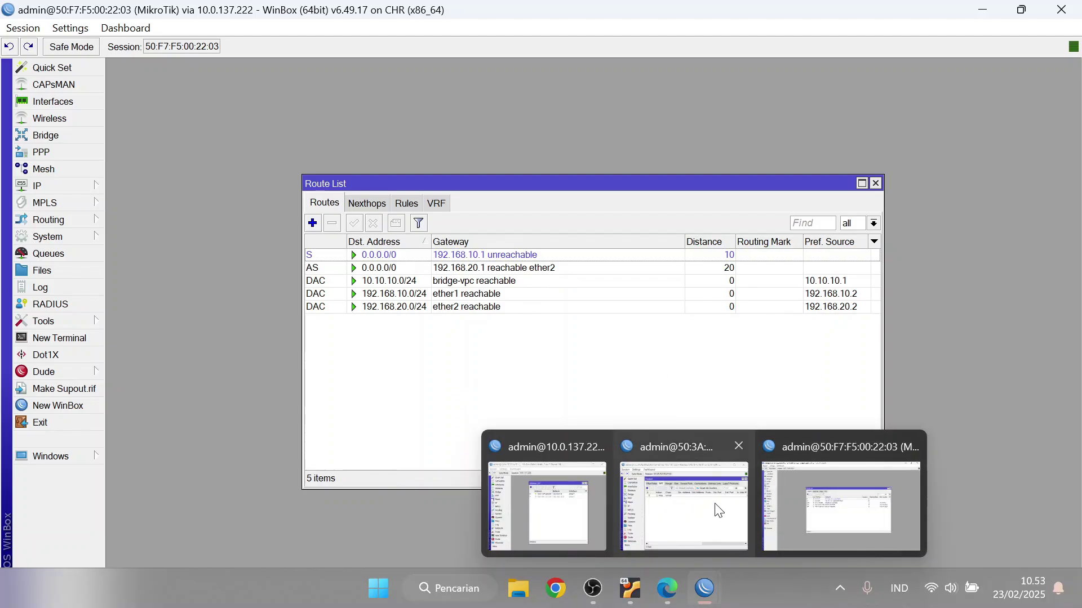
{"action": "left_click", "coordinate": [567, 499]}
{"action": "left_click", "coordinate": [769, 272]}
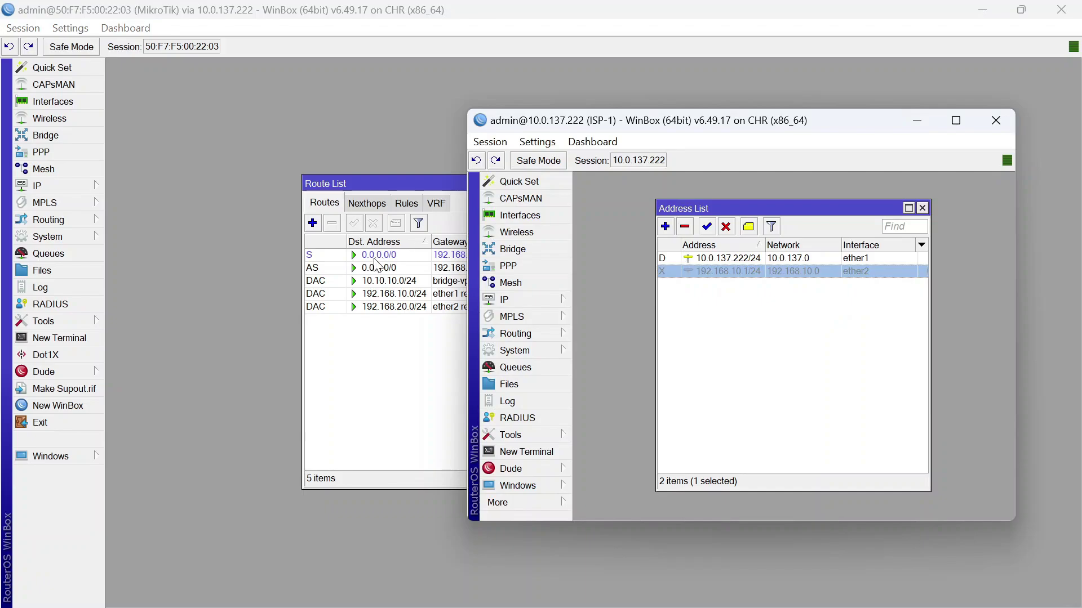
{"action": "left_click", "coordinate": [342, 358]}
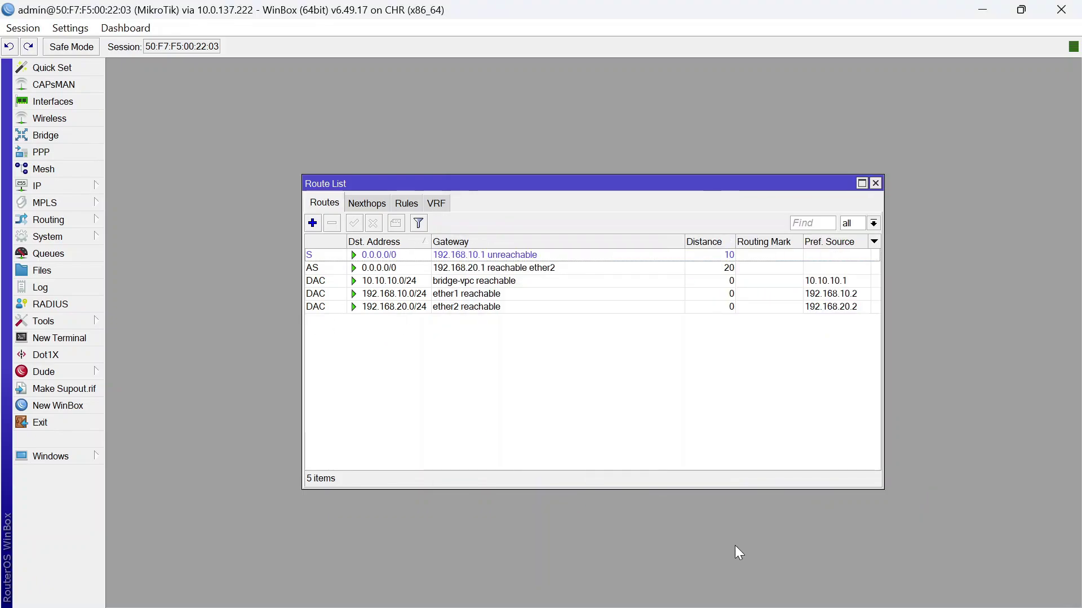
{"action": "mouse_move", "coordinate": [762, 589]}
{"action": "mouse_move", "coordinate": [705, 586]}
{"action": "left_click", "coordinate": [574, 484]}
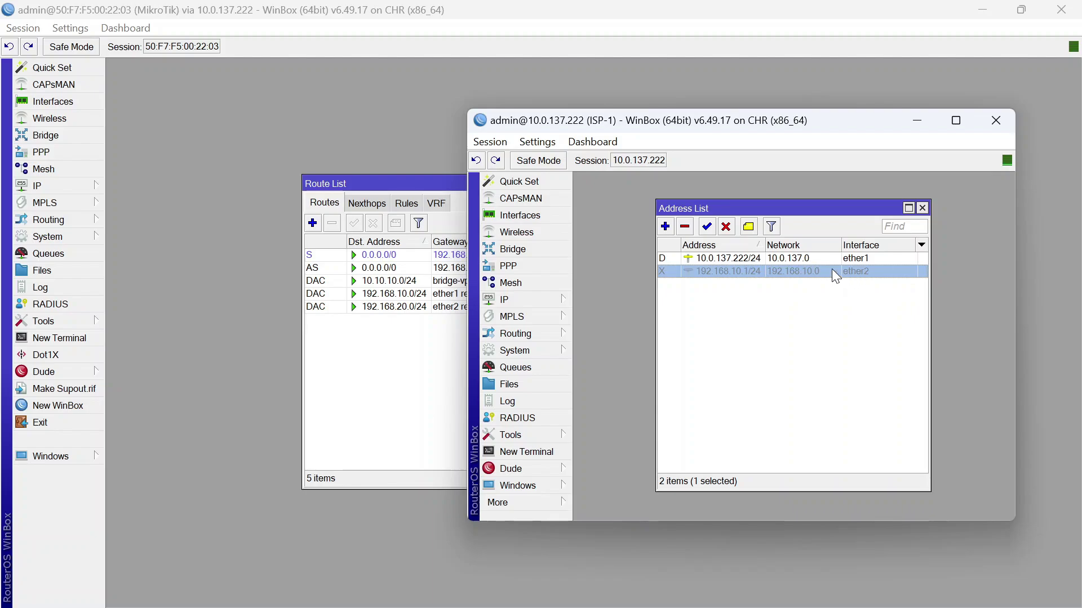
{"action": "left_click", "coordinate": [708, 226]}
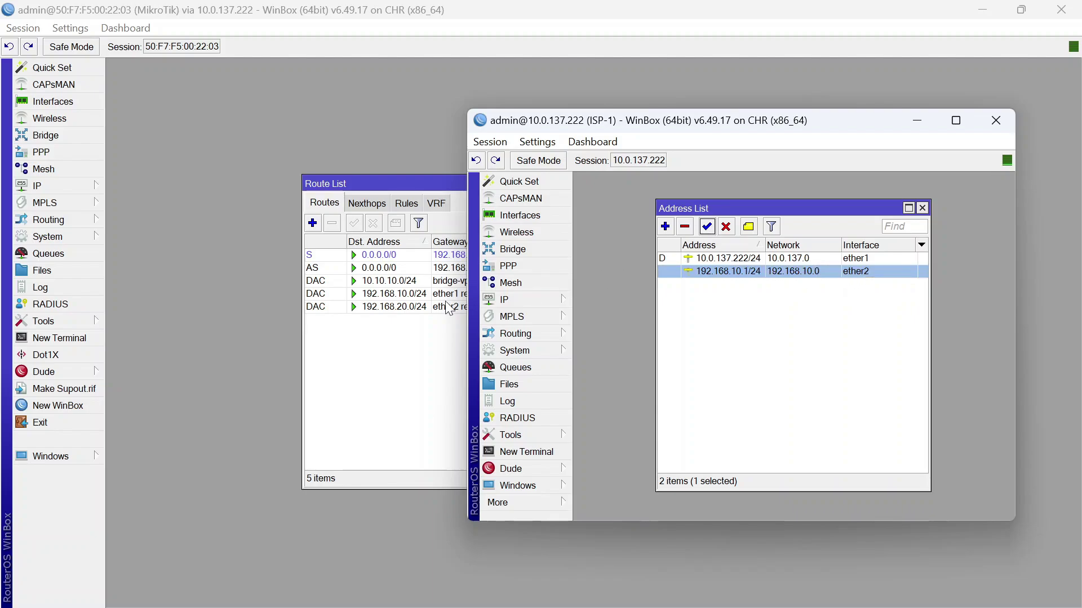
{"action": "left_click", "coordinate": [383, 355]}
{"action": "left_click", "coordinate": [415, 267]}
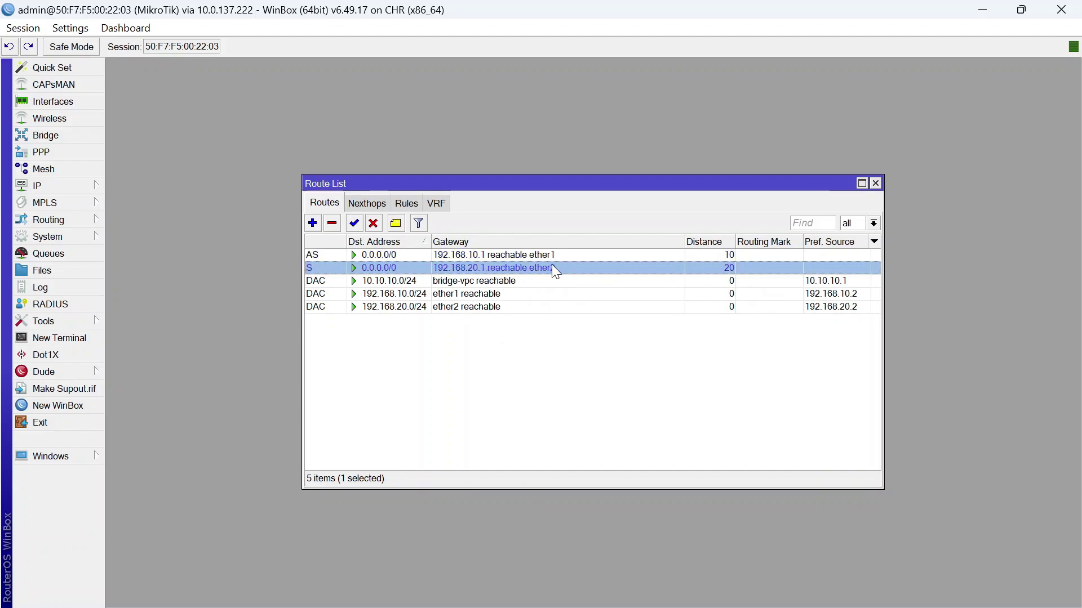
{"action": "left_click", "coordinate": [470, 388]}
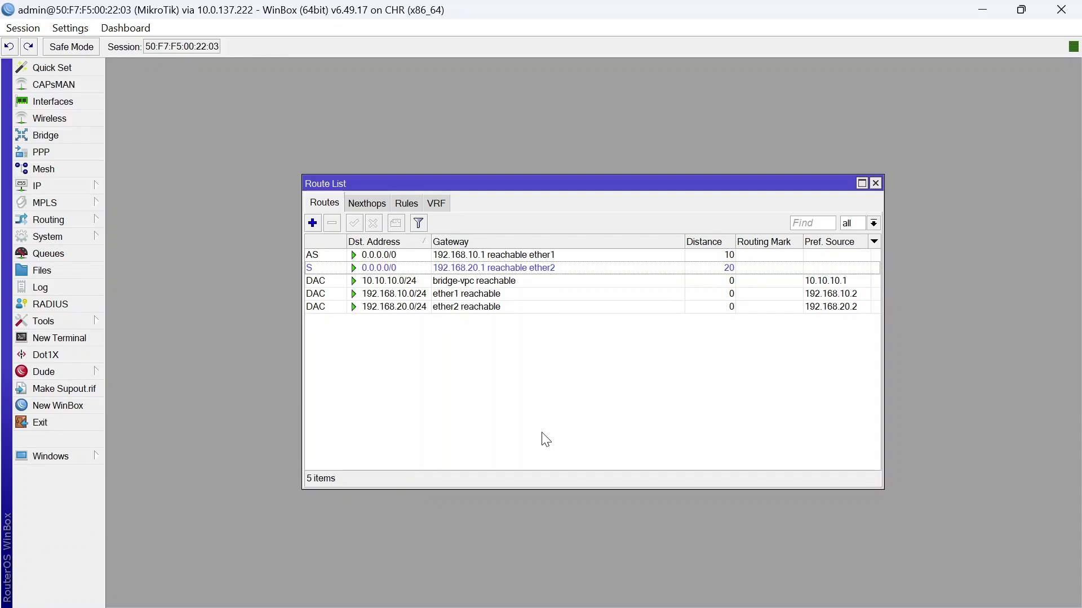
Remove the ping gateway check from the ether1 default route
{"action": "double_click", "coordinate": [583, 255]}
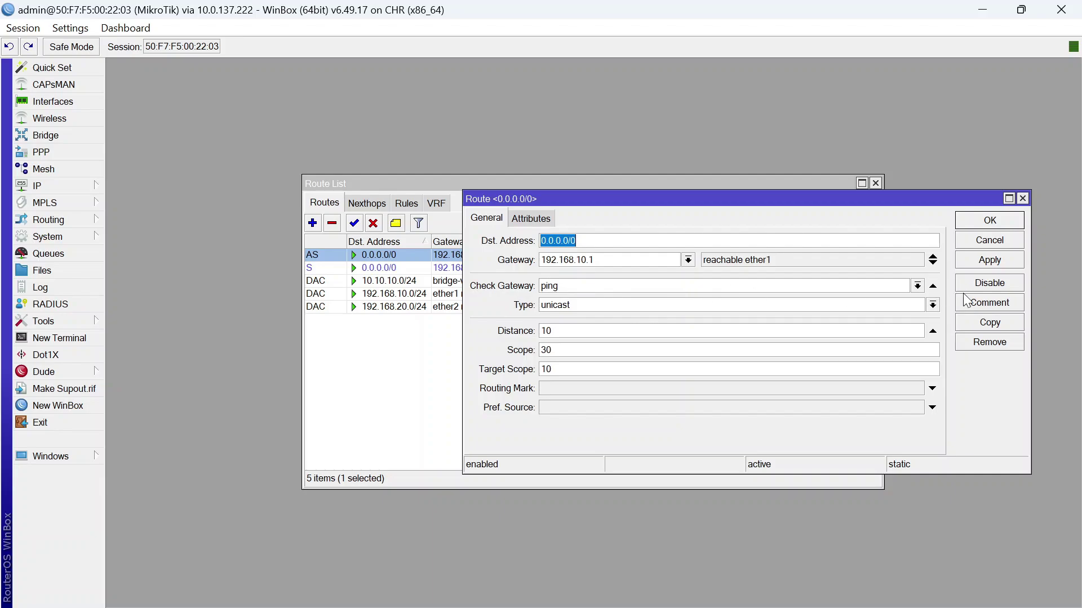
{"action": "left_click", "coordinate": [933, 286]}
{"action": "left_click", "coordinate": [980, 225]}
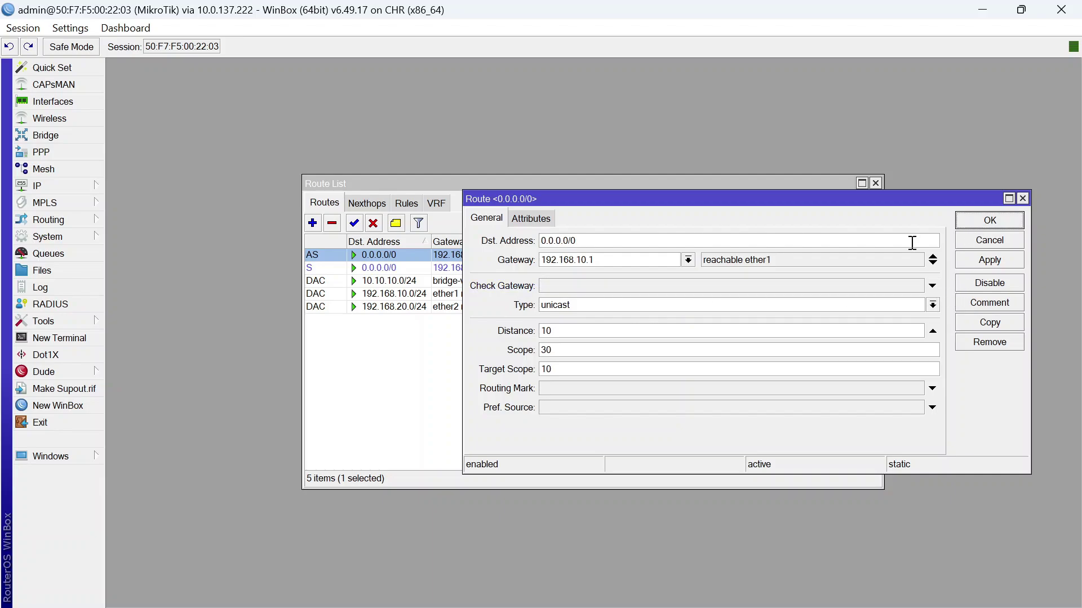
Set both the ether1 and ether2 default routes to distance 1
{"action": "left_click", "coordinate": [760, 269]}
{"action": "double_click", "coordinate": [709, 255]}
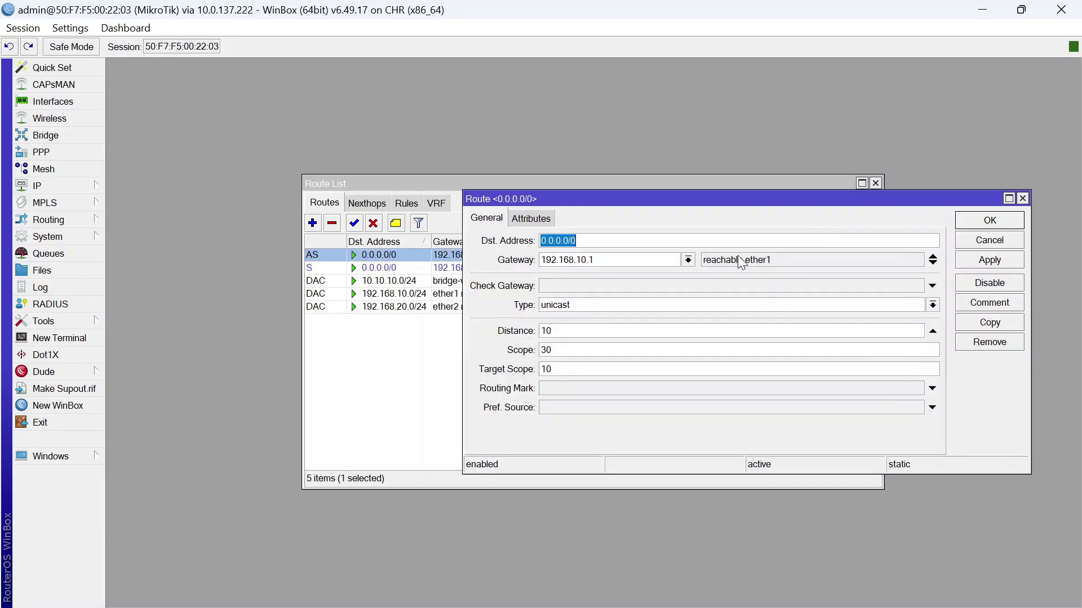
{"action": "left_click", "coordinate": [570, 333]}
{"action": "left_click", "coordinate": [990, 220]}
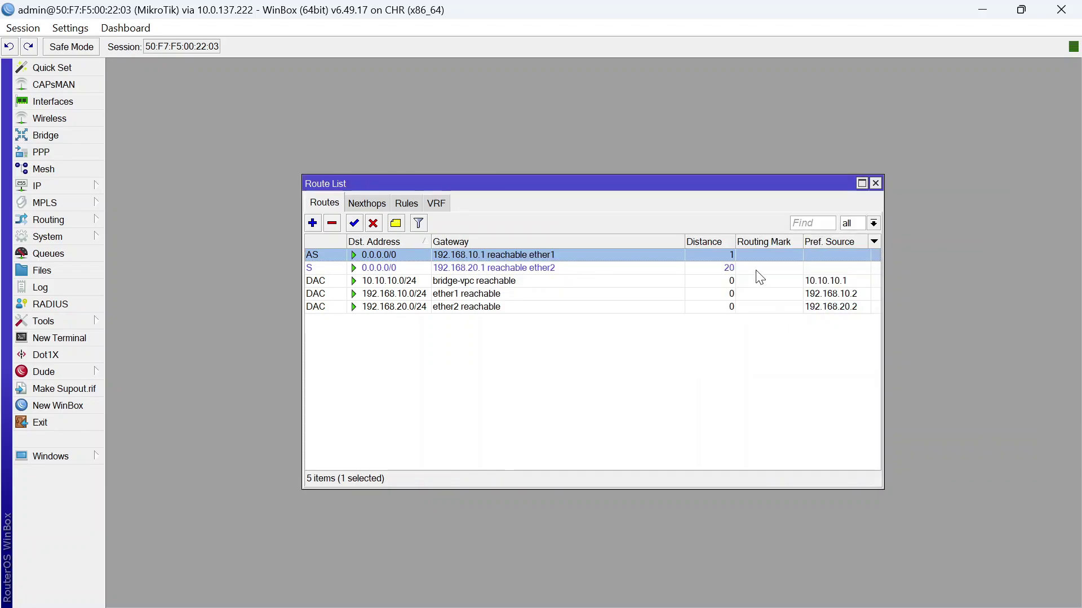
{"action": "double_click", "coordinate": [756, 269]}
{"action": "left_click", "coordinate": [615, 329]}
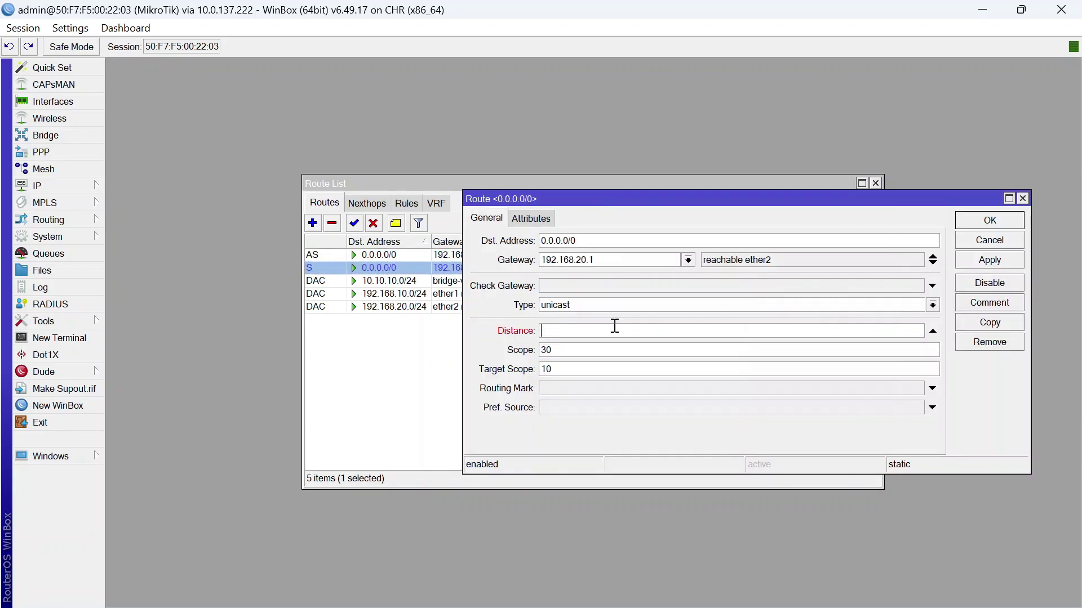
{"action": "left_click", "coordinate": [990, 220]}
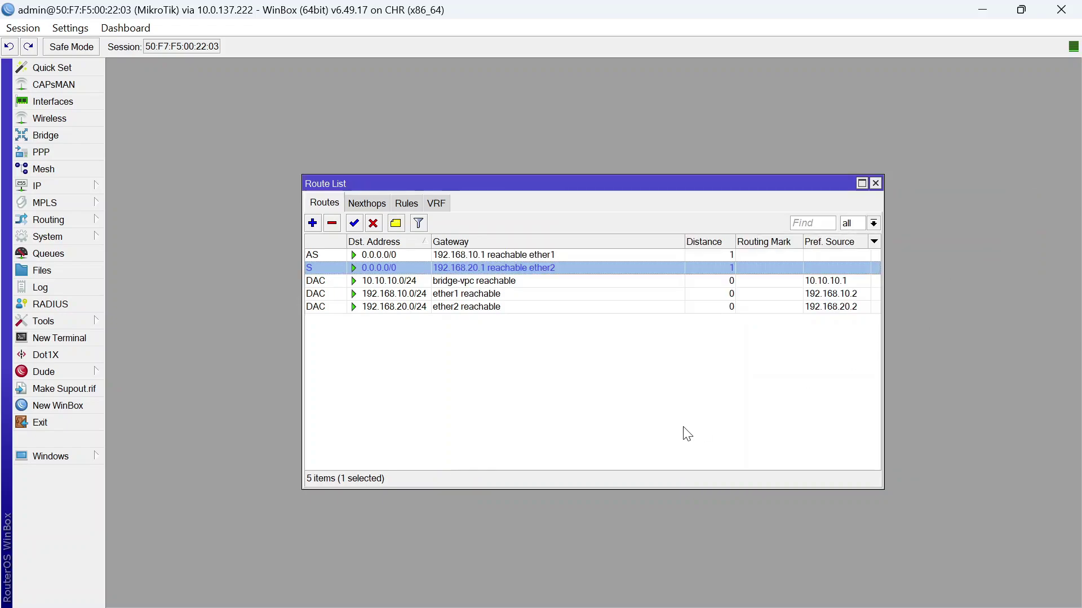
{"action": "left_click", "coordinate": [685, 432]}
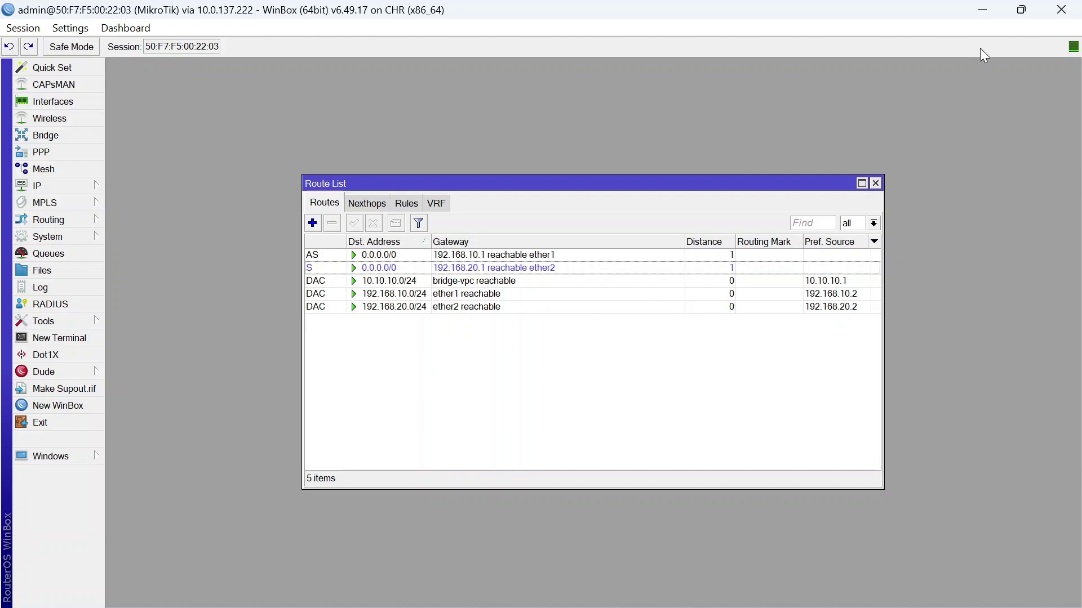
Close the route list and minimize both WinBox router windows
{"action": "left_click", "coordinate": [875, 183]}
{"action": "left_click", "coordinate": [982, 10]}
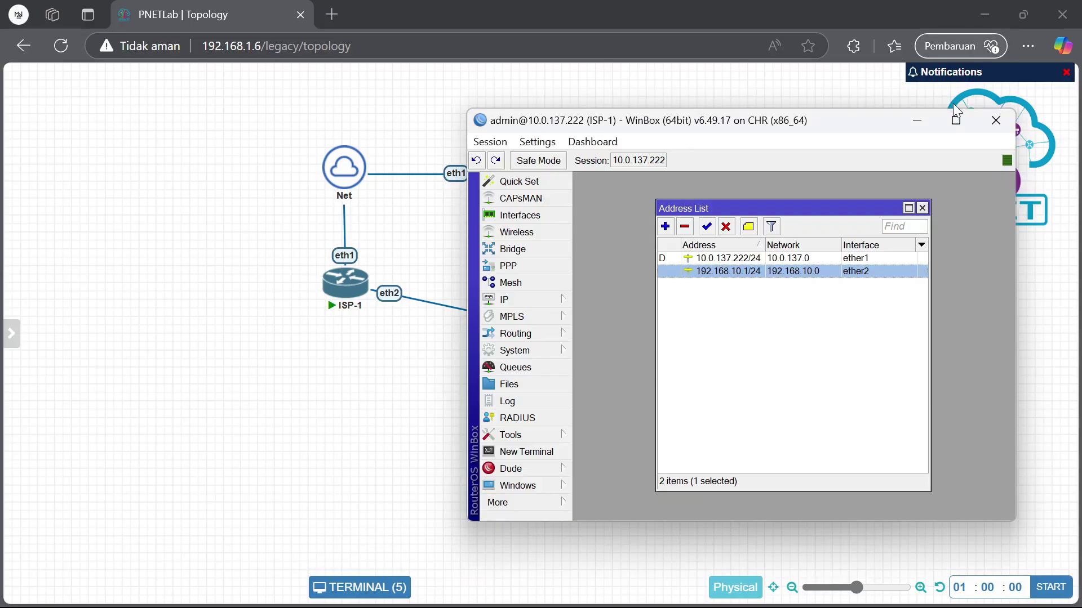
{"action": "left_click", "coordinate": [917, 121]}
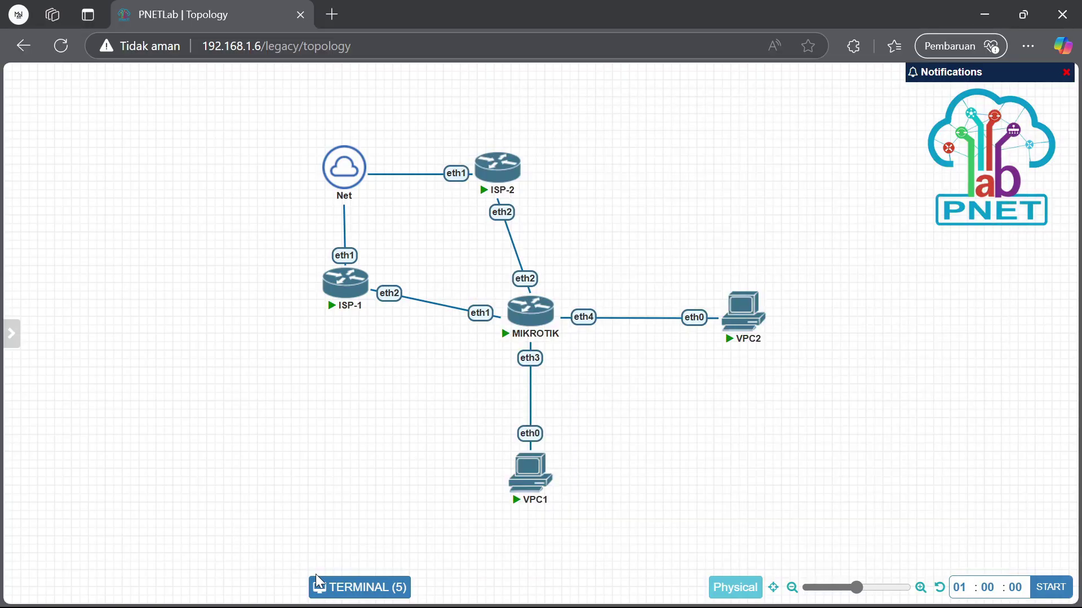
Review VPC1's ping and trace output to 8.8.8.8 in the consoles, then hide them
{"action": "left_click", "coordinate": [360, 588]}
{"action": "left_click_drag", "start_coordinate": [679, 276], "coordinate": [565, 90]}
{"action": "left_click", "coordinate": [366, 128]}
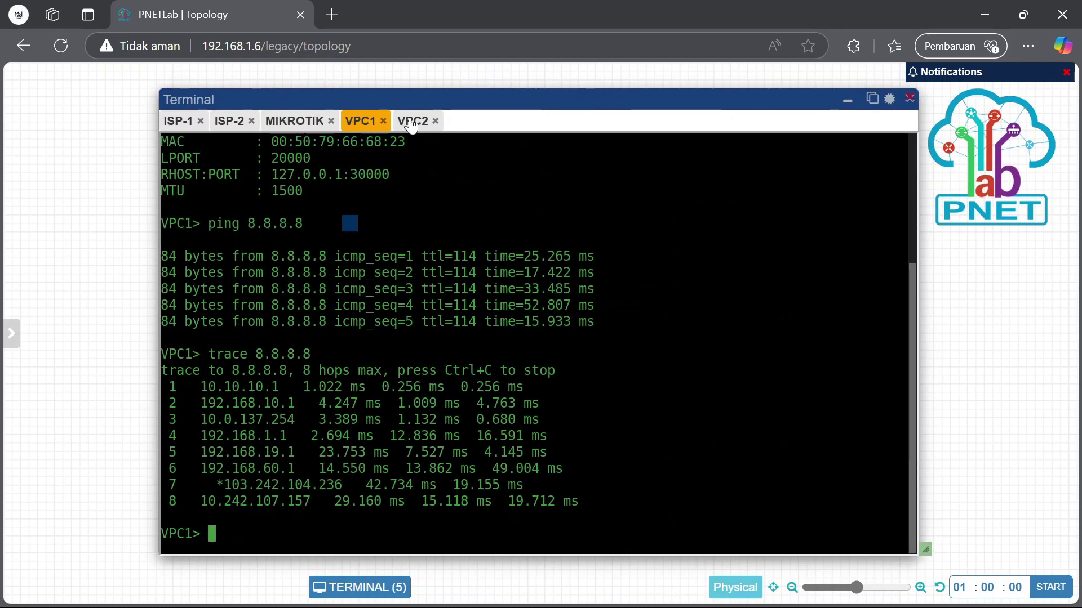
{"action": "left_click", "coordinate": [412, 121]}
{"action": "left_click", "coordinate": [362, 122]}
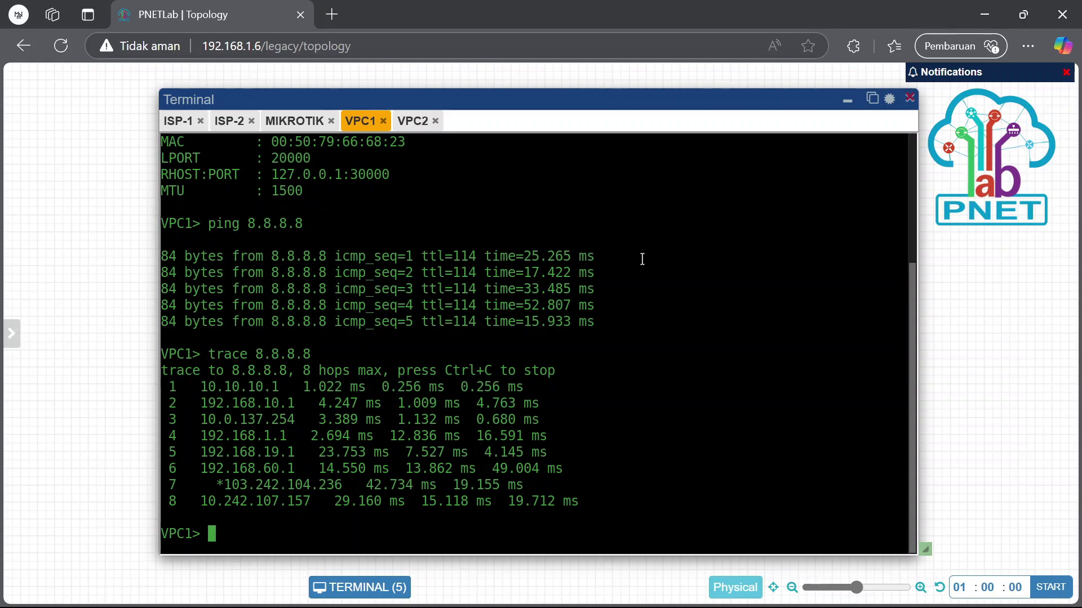
{"action": "left_click", "coordinate": [847, 100]}
Add a new text label to the topology canvas
{"action": "right_click", "coordinate": [682, 164]}
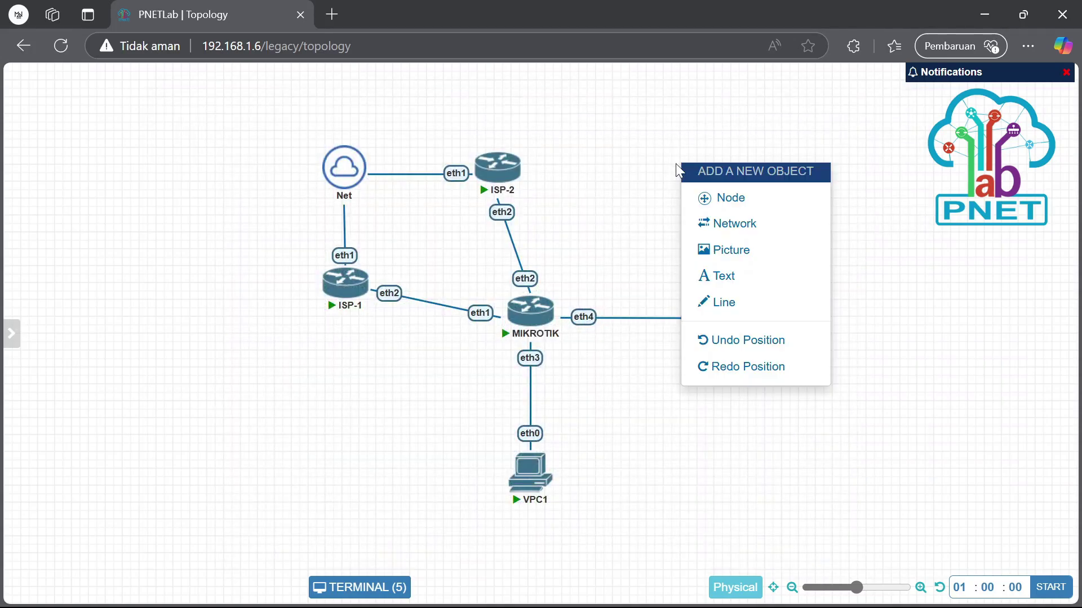
{"action": "left_click", "coordinate": [724, 277]}
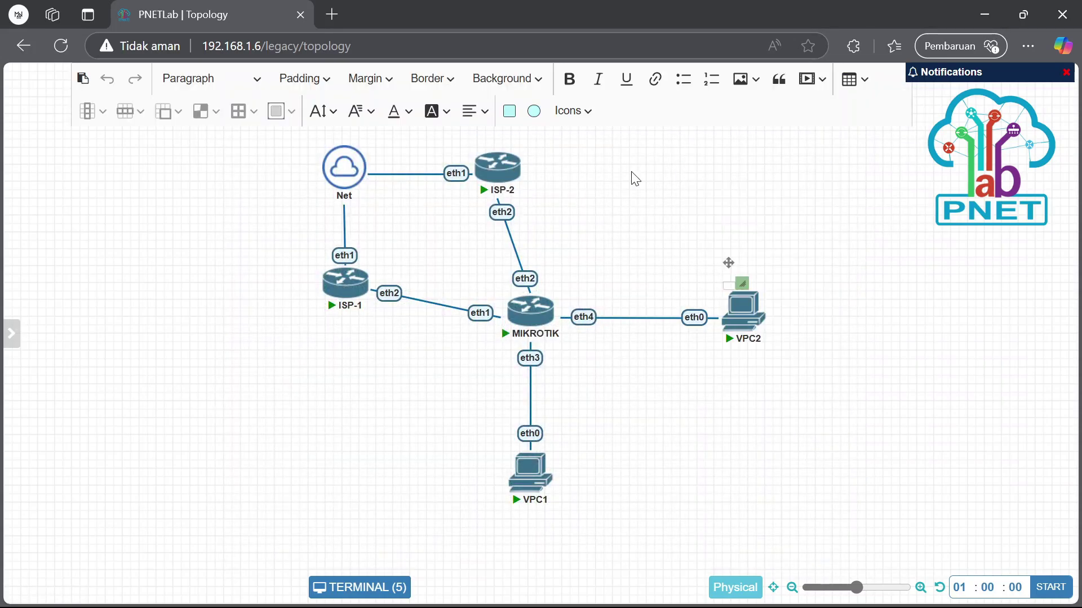
{"action": "left_click_drag", "start_coordinate": [678, 205], "coordinate": [743, 225]}
{"action": "left_click", "coordinate": [663, 220]}
{"action": "type", "text": "10"}
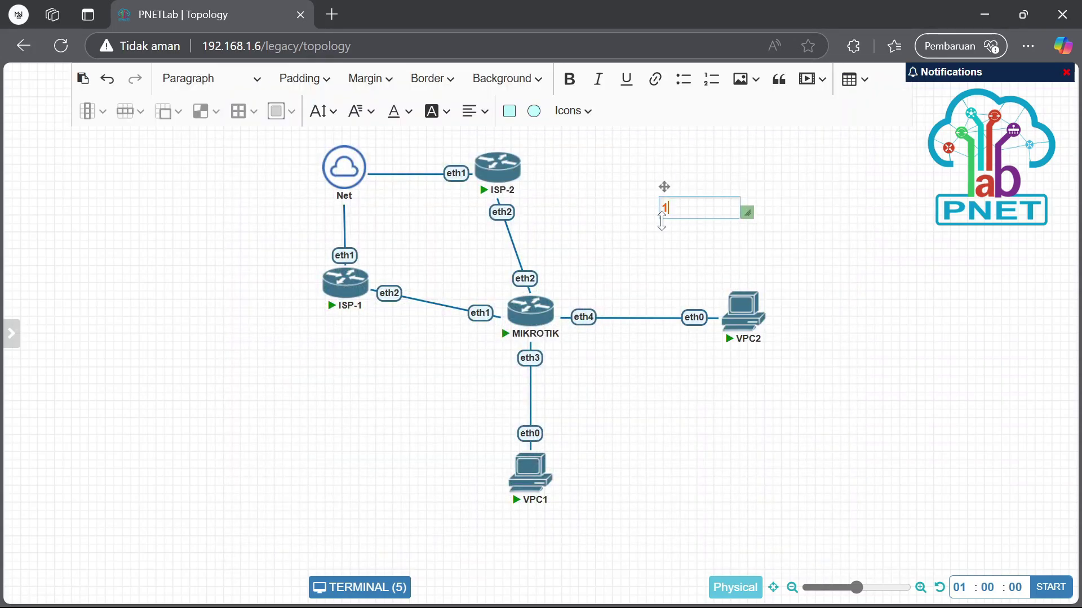
{"action": "left_click", "coordinate": [595, 285]}
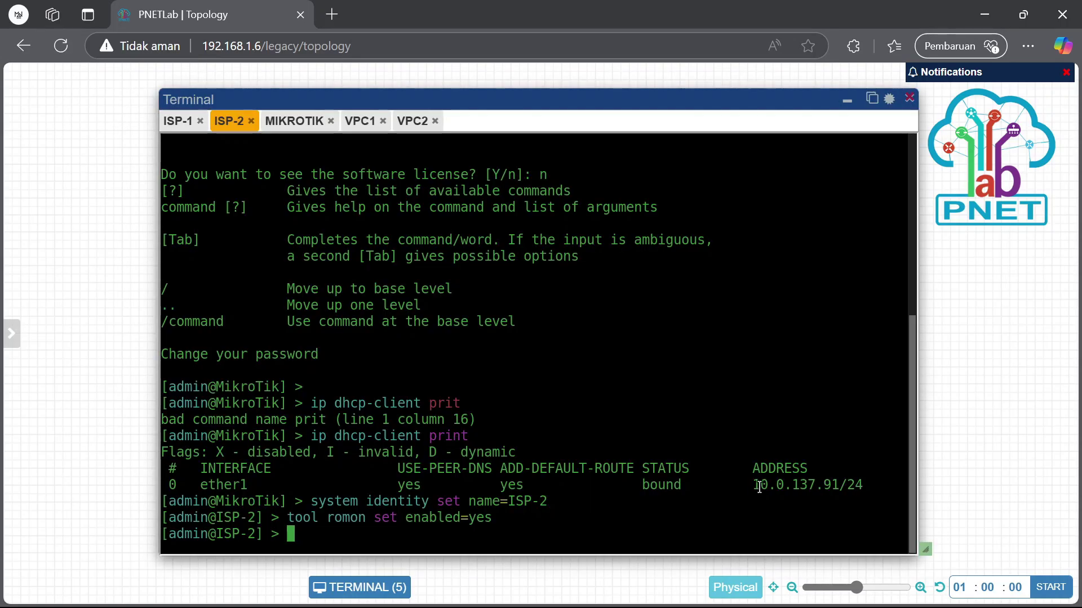
Copy ISP-2's address 10.0.137.91/24 into the label and place it above ISP-2
{"action": "left_click_drag", "start_coordinate": [759, 486], "coordinate": [861, 488]}
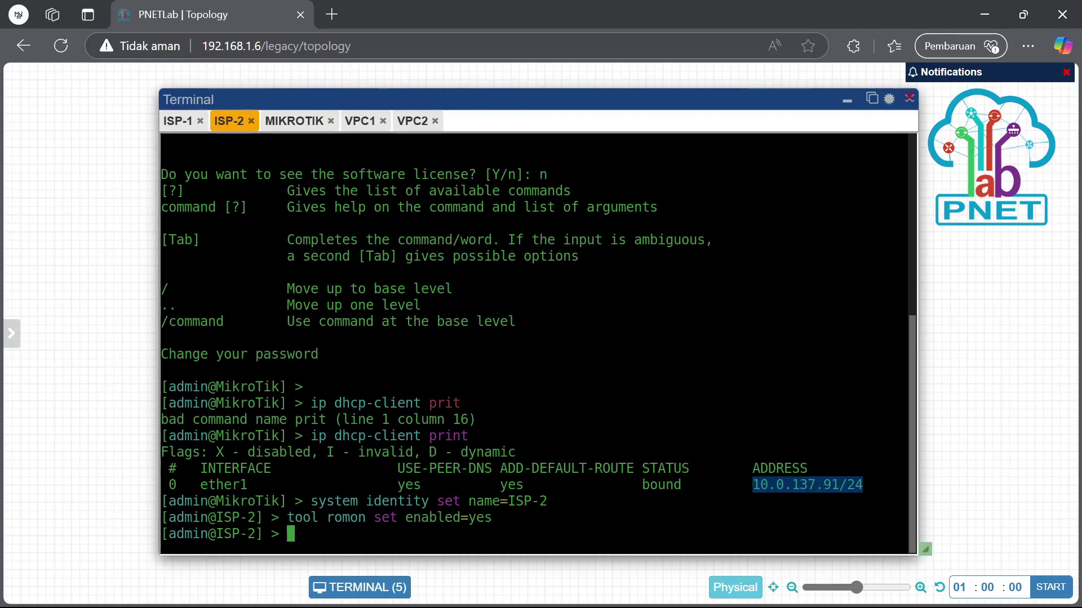
{"action": "left_click", "coordinate": [847, 100]}
{"action": "left_click", "coordinate": [684, 207]}
{"action": "key", "text": "BackSpace"}
{"action": "key", "text": "BackSpace"}
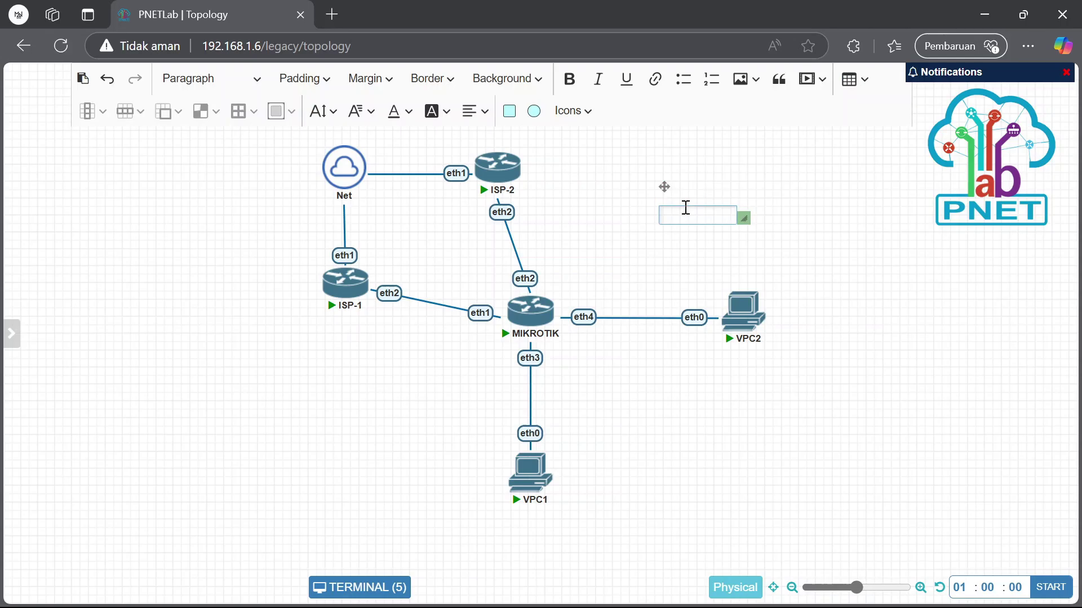
{"action": "type", "text": "10.0.137.91/24"}
{"action": "left_click", "coordinate": [647, 248]}
{"action": "left_click_drag", "start_coordinate": [690, 213], "coordinate": [481, 139]}
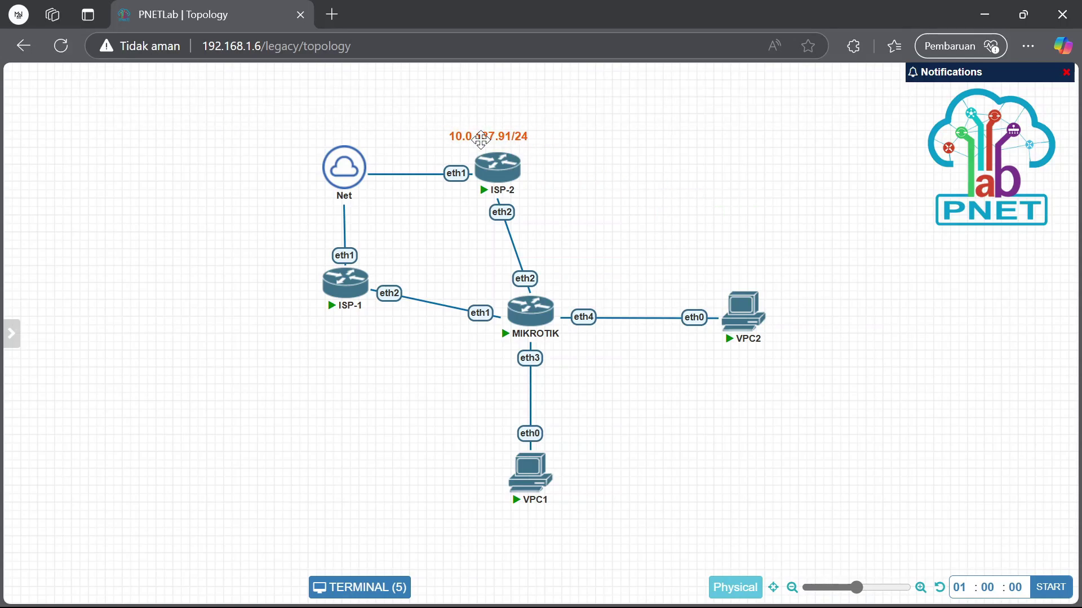
Create a second label reading ISP-1's address 10.0.137.222/24 and position it beside ISP-1
{"action": "key", "text": "ctrl+v"}
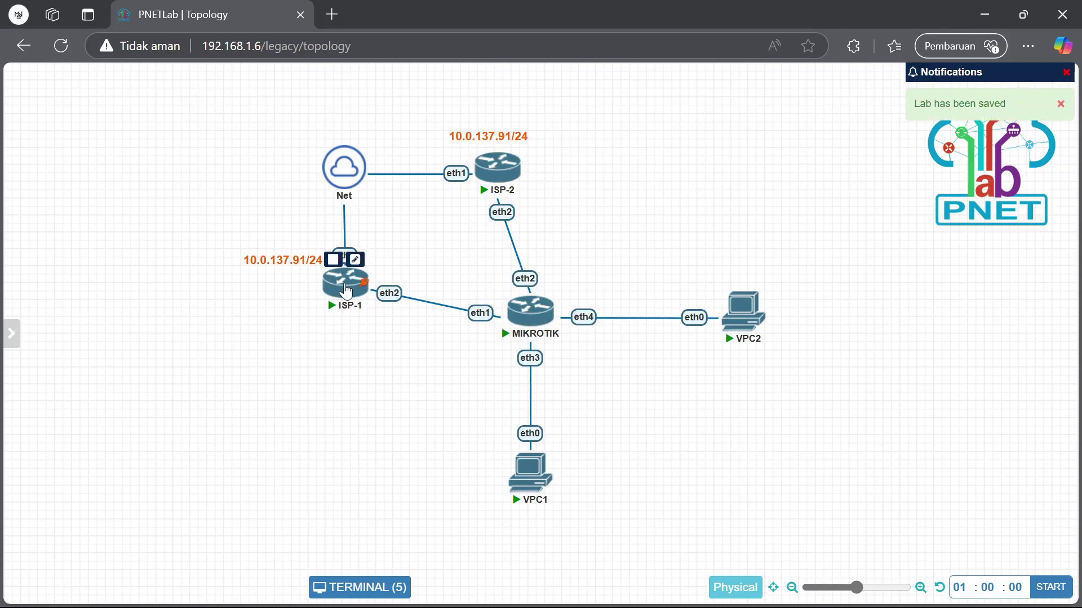
{"action": "left_click", "coordinate": [346, 291]}
{"action": "left_click_drag", "start_coordinate": [753, 517], "coordinate": [868, 519]}
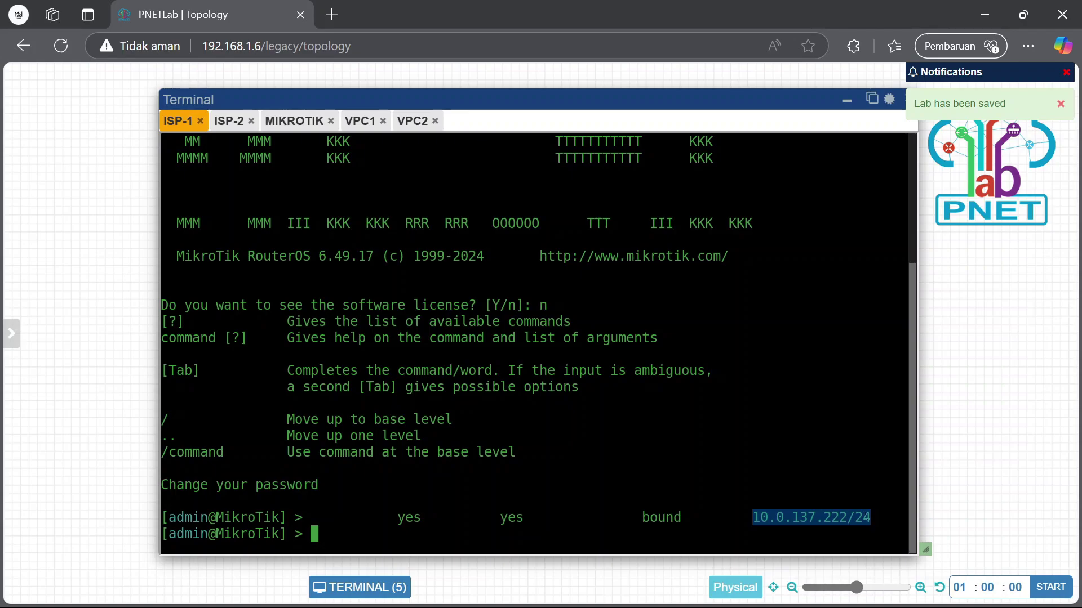
{"action": "left_click", "coordinate": [846, 100]}
{"action": "double_click", "coordinate": [285, 263]}
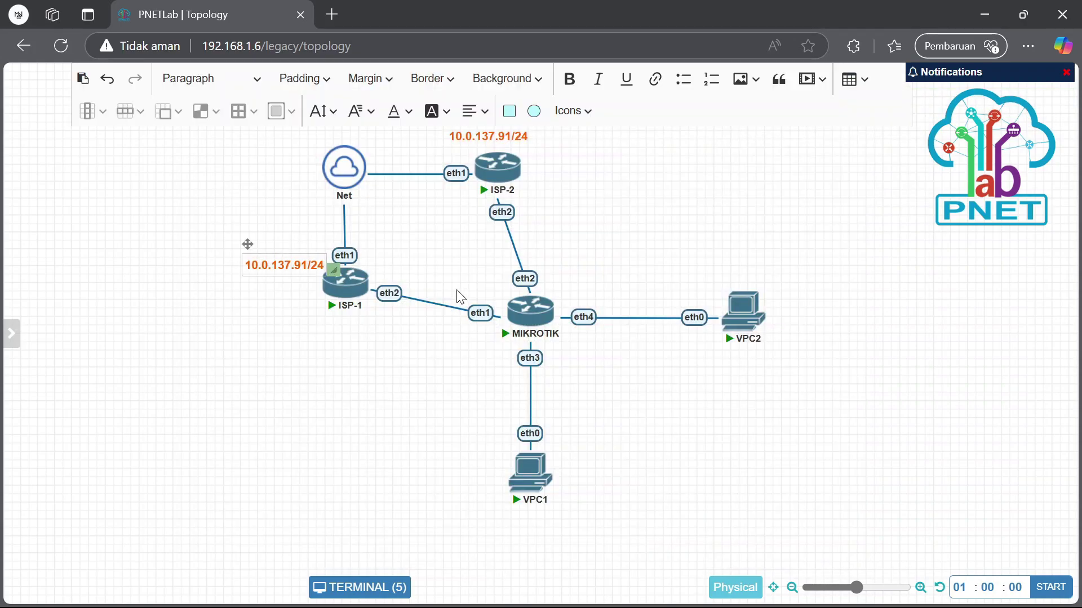
{"action": "left_click", "coordinate": [320, 270]}
{"action": "key", "text": "ctrl+a"}
{"action": "type", "text": "10.0.137.222/24"}
{"action": "left_click_drag", "start_coordinate": [285, 267], "coordinate": [271, 260]}
{"action": "left_click_drag", "start_coordinate": [452, 138], "coordinate": [439, 133]}
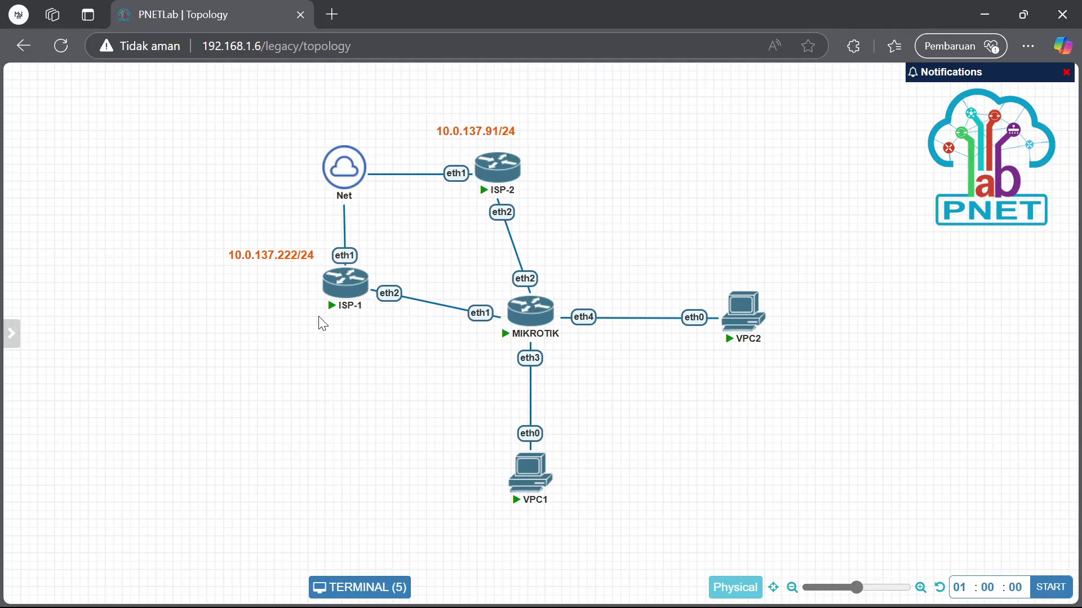
Duplicate ISP-1's address label and move the copy below ISP-1
{"action": "right_click", "coordinate": [338, 364]}
{"action": "right_click", "coordinate": [283, 260]}
{"action": "left_click", "coordinate": [327, 299]}
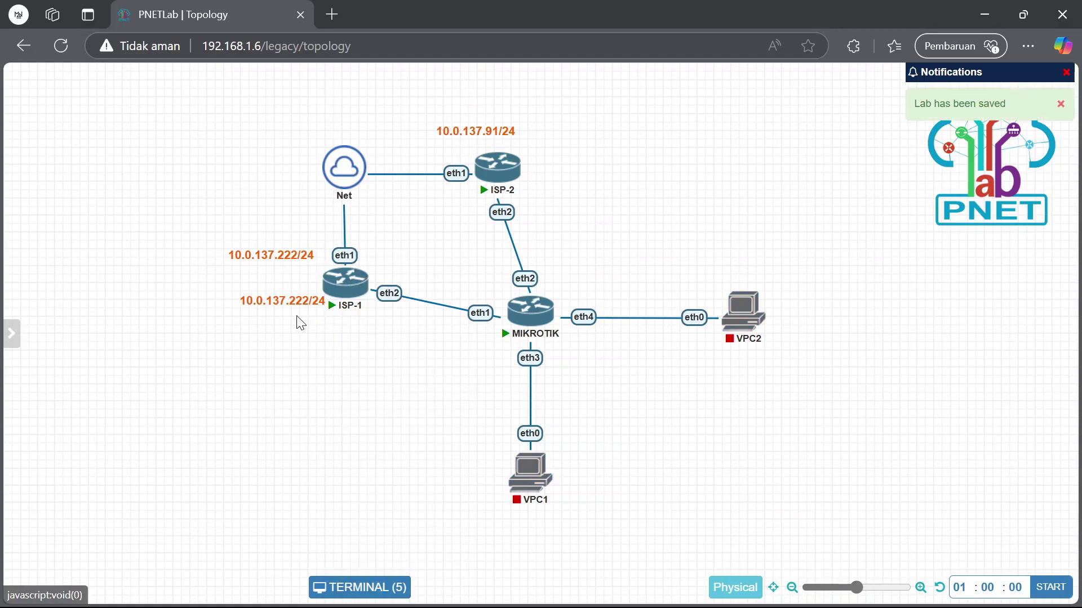
{"action": "left_click_drag", "start_coordinate": [298, 303], "coordinate": [305, 351]}
Label the ISP-1–MIKROTIK link 192.168.10.1 and 192.168.10.2 beside MIKROTIK's eth1
{"action": "double_click", "coordinate": [396, 336]}
{"action": "type", "text": "192.168"}
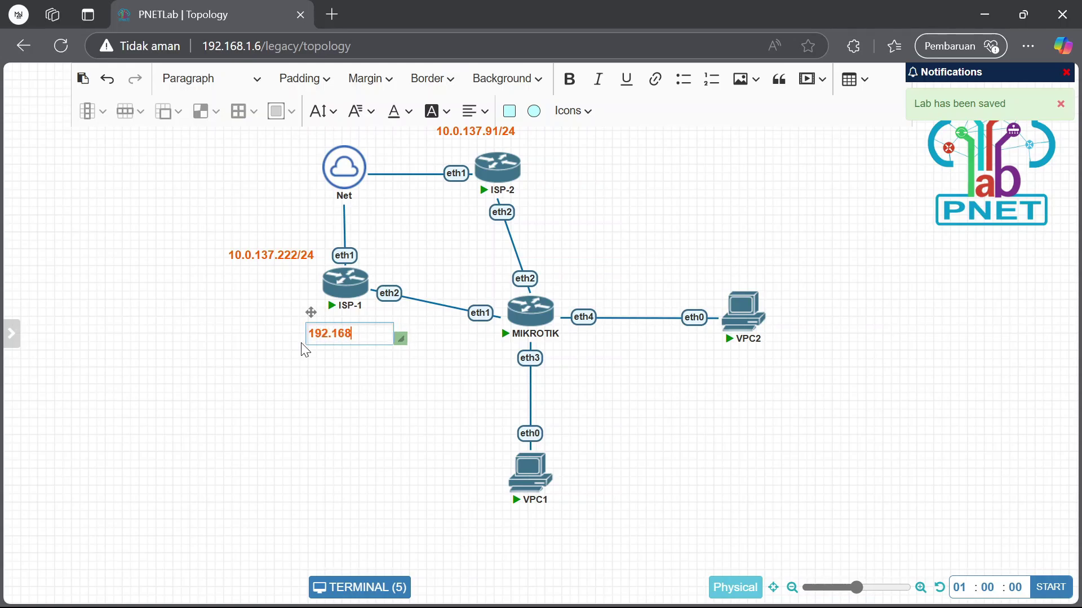
{"action": "type", "text": ".19"}
{"action": "left_click", "coordinate": [304, 349]}
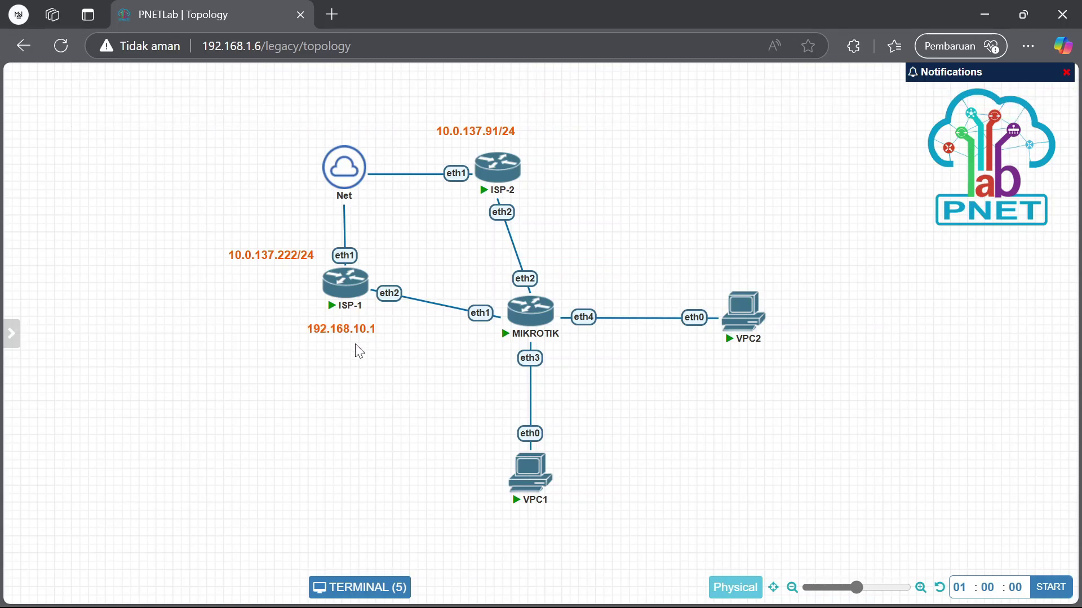
{"action": "right_click", "coordinate": [355, 330]}
{"action": "left_click", "coordinate": [374, 381]}
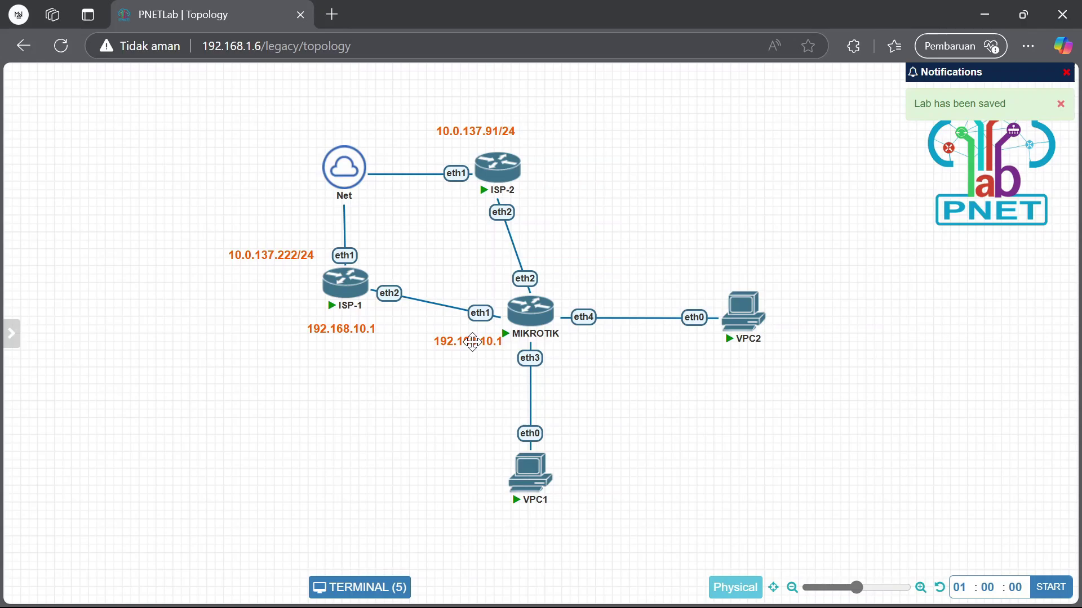
{"action": "right_click", "coordinate": [470, 352]}
{"action": "left_click_drag", "start_coordinate": [493, 352], "coordinate": [496, 341]}
{"action": "double_click", "coordinate": [495, 341]}
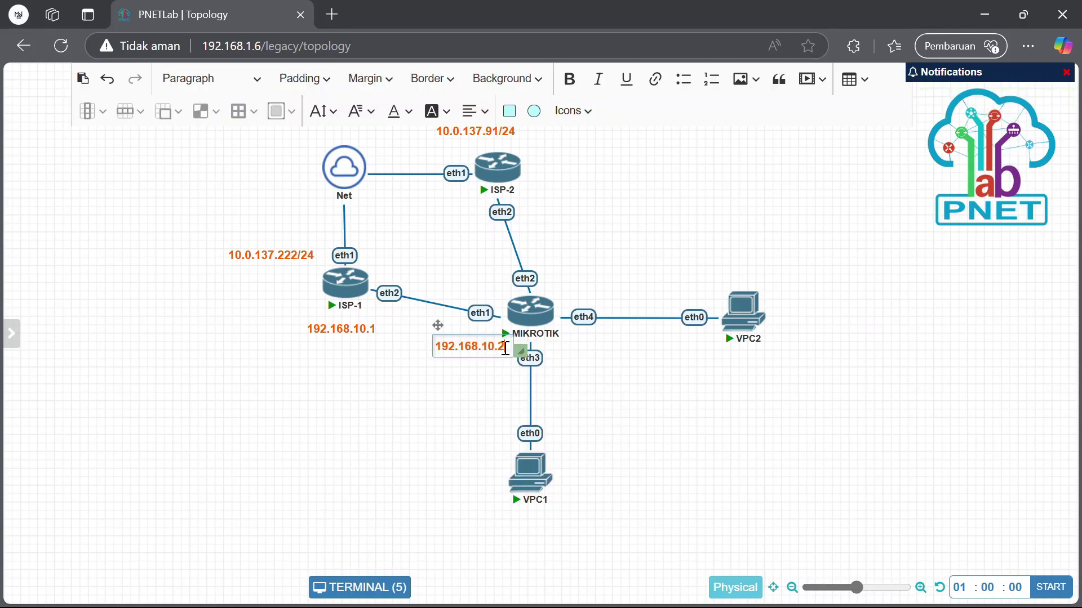
{"action": "left_click", "coordinate": [485, 386]}
Add a 192.168.20.2 label next to MIKROTIK's eth2
{"action": "right_click", "coordinate": [489, 345]}
{"action": "left_click", "coordinate": [533, 379]}
{"action": "left_click_drag", "start_coordinate": [511, 365], "coordinate": [584, 282]}
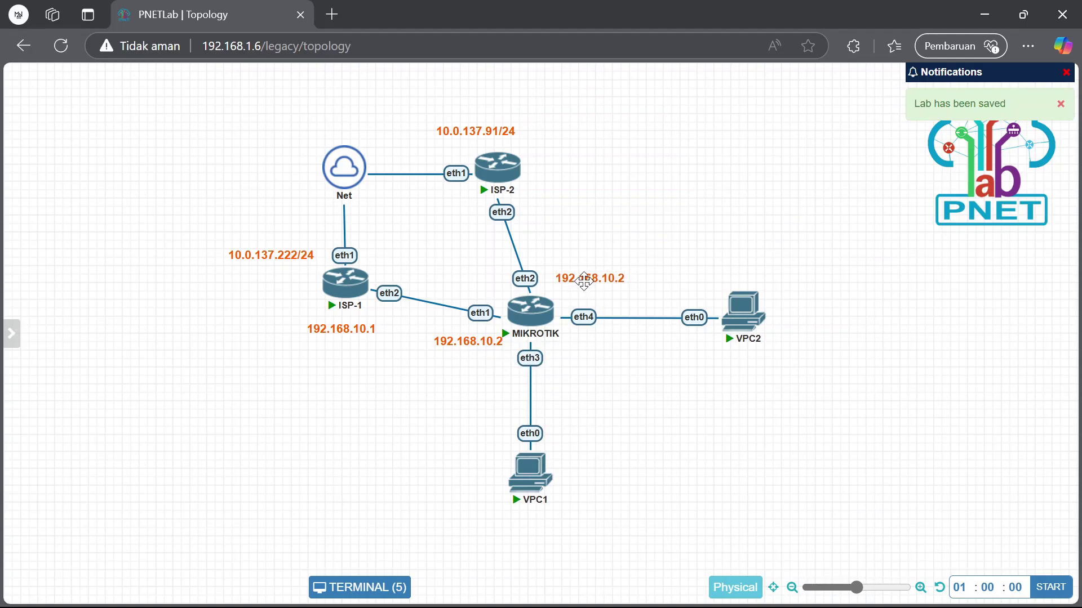
{"action": "double_click", "coordinate": [584, 281]}
{"action": "type", "text": "2"}
{"action": "left_click", "coordinate": [676, 217]}
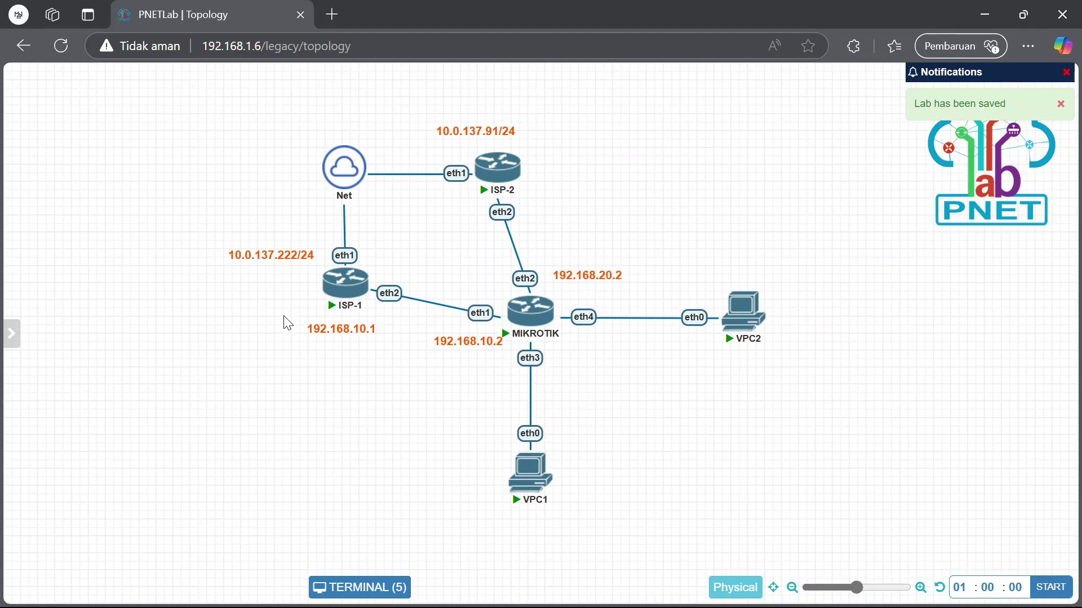
Add a 192.168.20.1 label near ISP-2's eth2
{"action": "right_click", "coordinate": [309, 324]}
{"action": "left_click", "coordinate": [362, 357]}
{"action": "left_click_drag", "start_coordinate": [341, 378], "coordinate": [557, 212]}
{"action": "double_click", "coordinate": [556, 212]}
{"action": "key", "text": "BackSpace"}
{"action": "type", "text": "2"}
{"action": "left_click", "coordinate": [639, 318]}
{"action": "right_click", "coordinate": [691, 315]}
Label the MIKROTIK–VPC2 link 10.10.10.253 and confirm VPC2's address in its console
{"action": "left_click", "coordinate": [704, 350]}
{"action": "left_click", "coordinate": [435, 105]}
{"action": "type", "text": "10.10.10"}
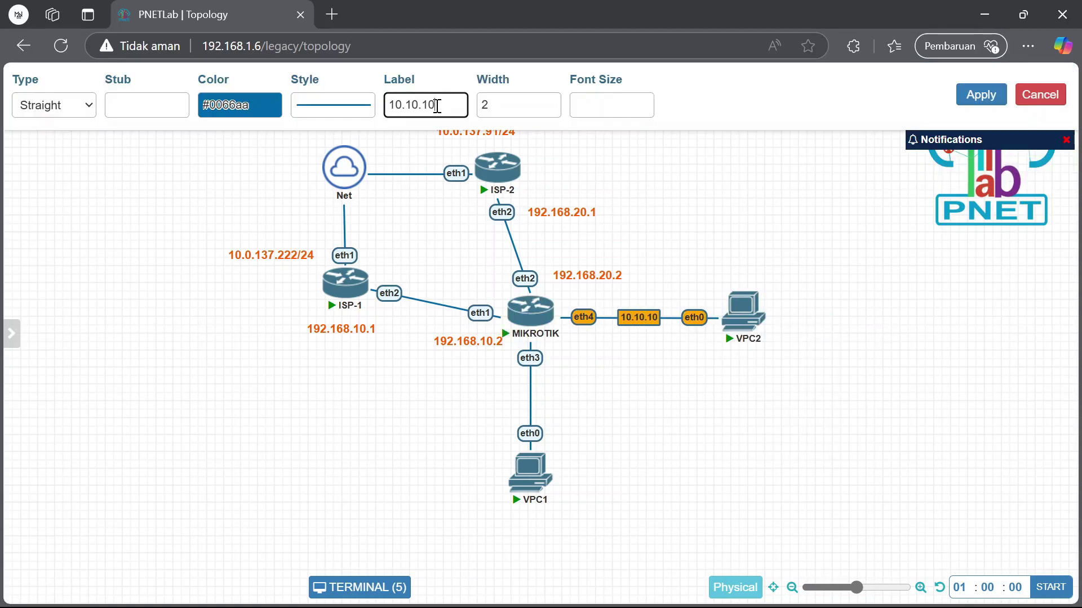
{"action": "type", "text": "."}
{"action": "type", "text": "254"}
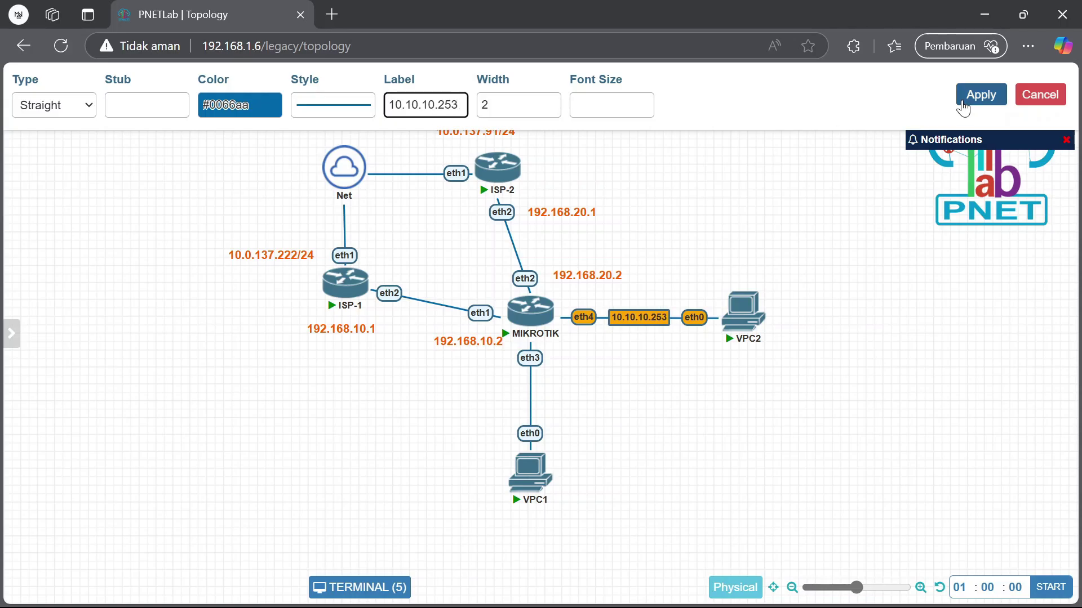
{"action": "left_click", "coordinate": [963, 105]}
{"action": "left_click", "coordinate": [359, 587]}
{"action": "scroll", "coordinate": [536, 338], "scroll_direction": "up", "scroll_amount": 3}
{"action": "left_click_drag", "start_coordinate": [334, 240], "coordinate": [397, 243]}
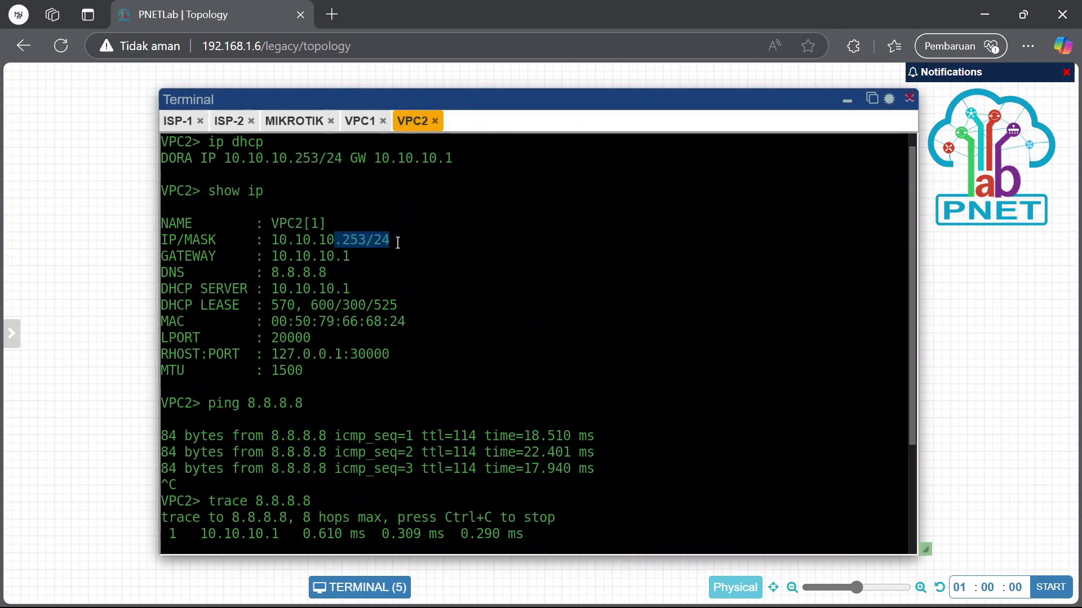
{"action": "left_click", "coordinate": [846, 100]}
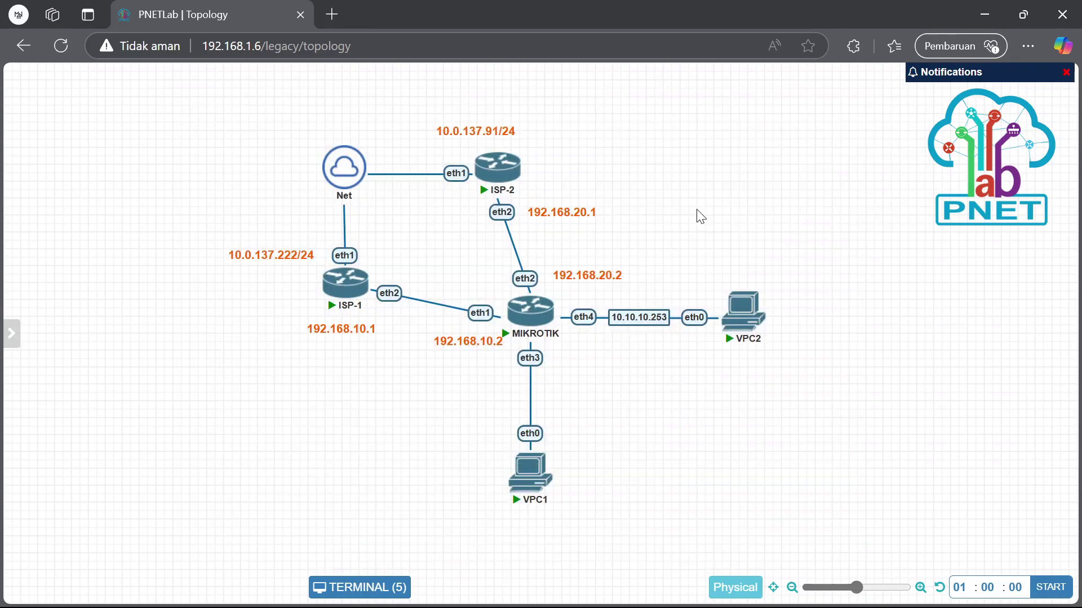
Label the MIKROTIK–VPC1 link 10.10.10.254
{"action": "right_click", "coordinate": [532, 433]}
{"action": "left_click", "coordinate": [520, 469]}
{"action": "left_click", "coordinate": [417, 105]}
{"action": "type", "text": "10.10.10"}
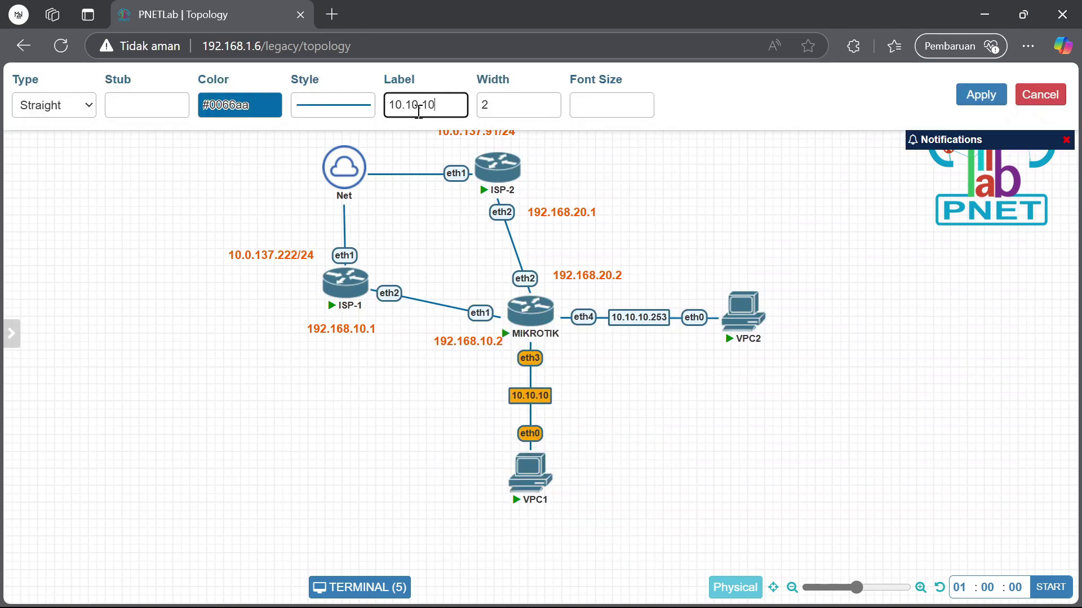
{"action": "type", "text": ".154"}
{"action": "key", "text": "BackSpace"}
{"action": "type", "text": "254"}
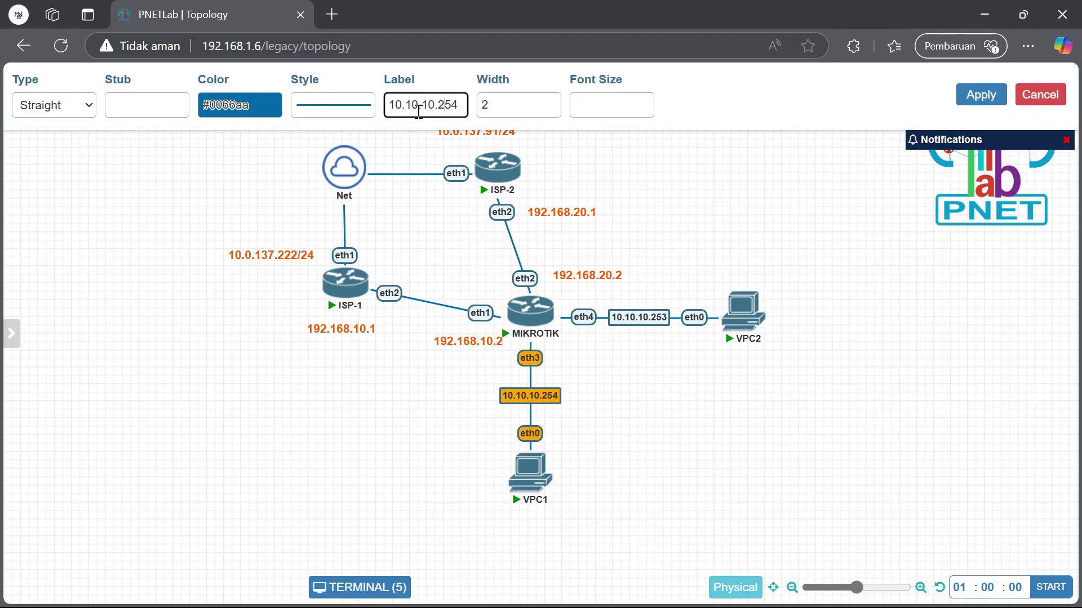
{"action": "left_click", "coordinate": [981, 94]}
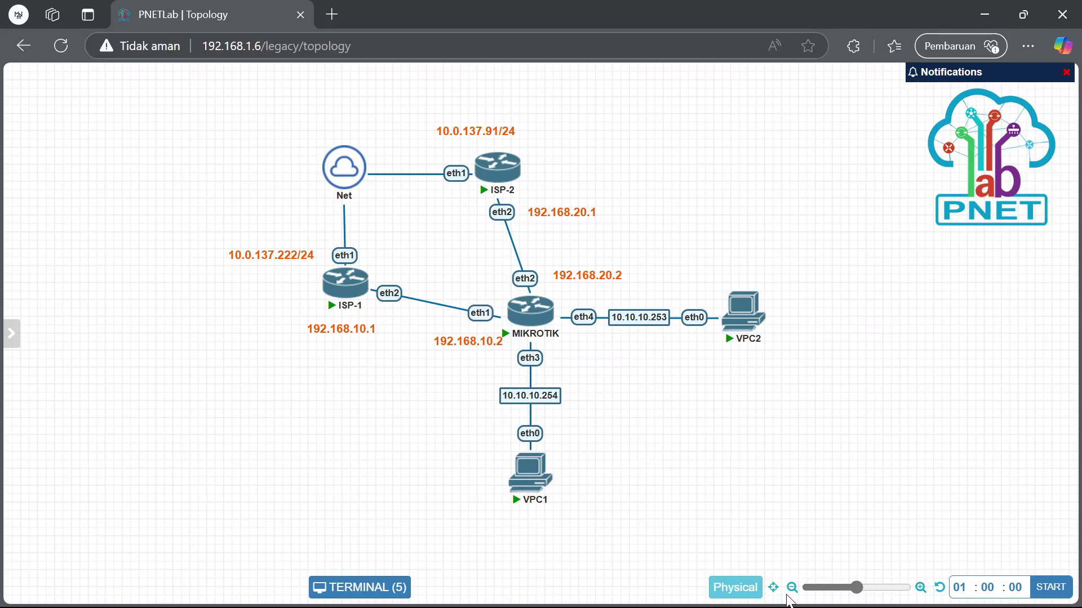
Add text objects to the canvas and open options for the stray empty text
{"action": "right_click", "coordinate": [213, 395]}
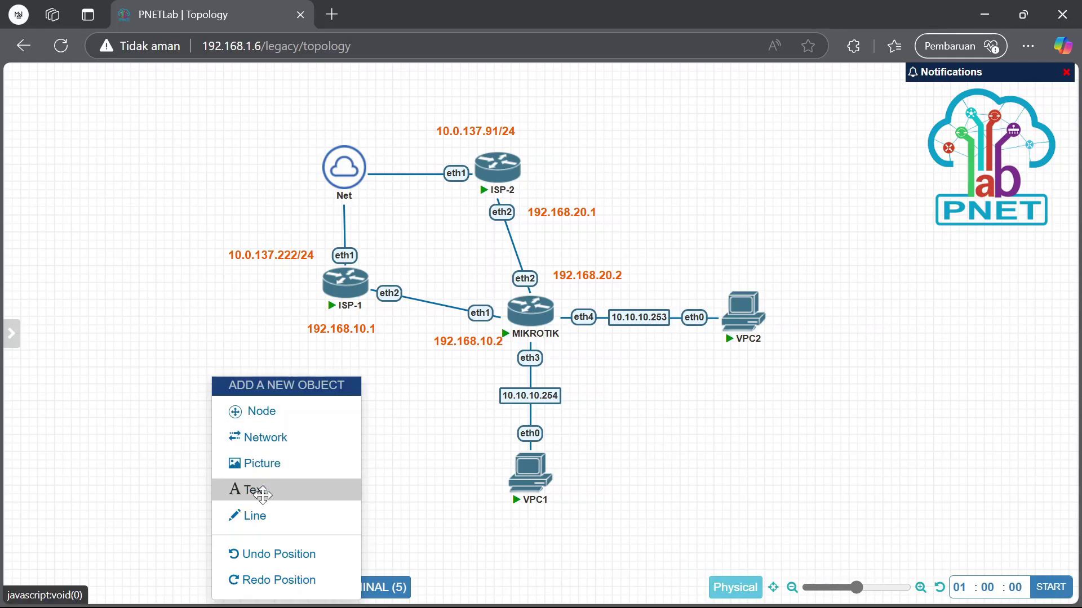
{"action": "left_click", "coordinate": [263, 494]}
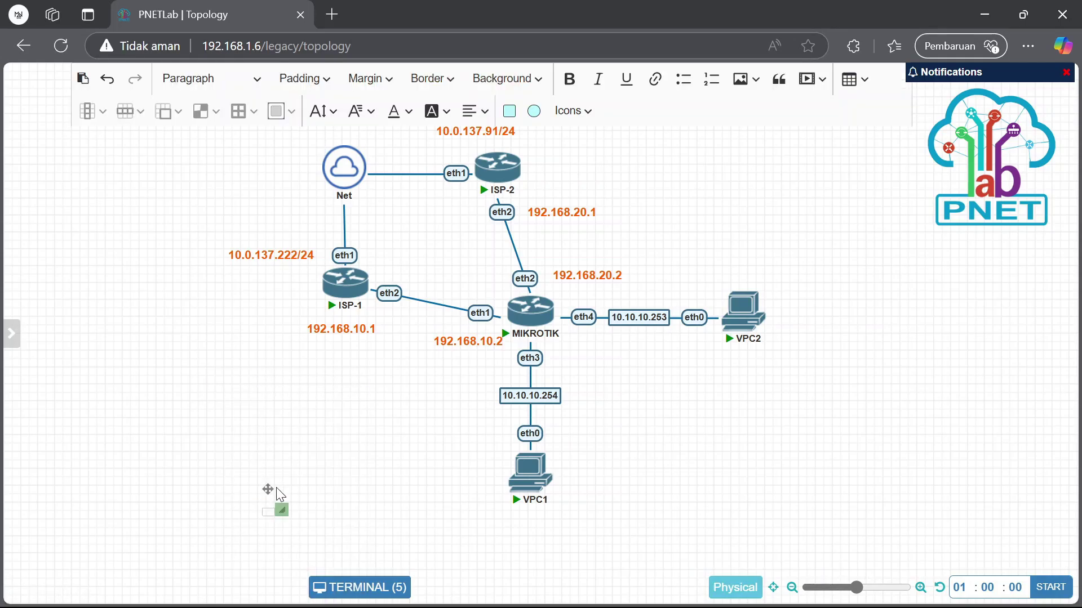
{"action": "left_click", "coordinate": [248, 395]}
{"action": "right_click", "coordinate": [209, 370]}
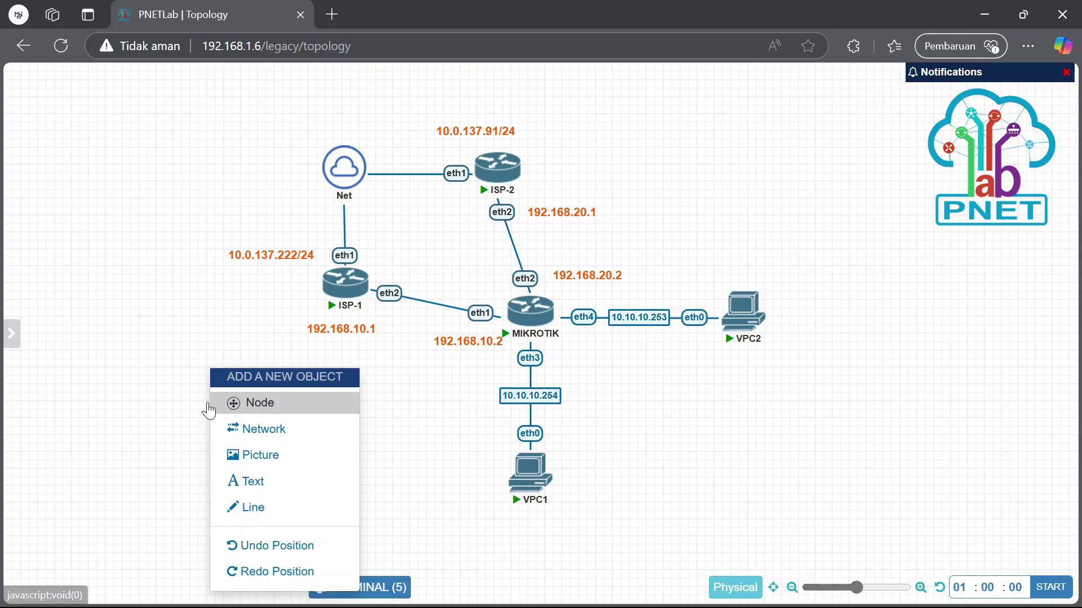
{"action": "left_click", "coordinate": [222, 400]}
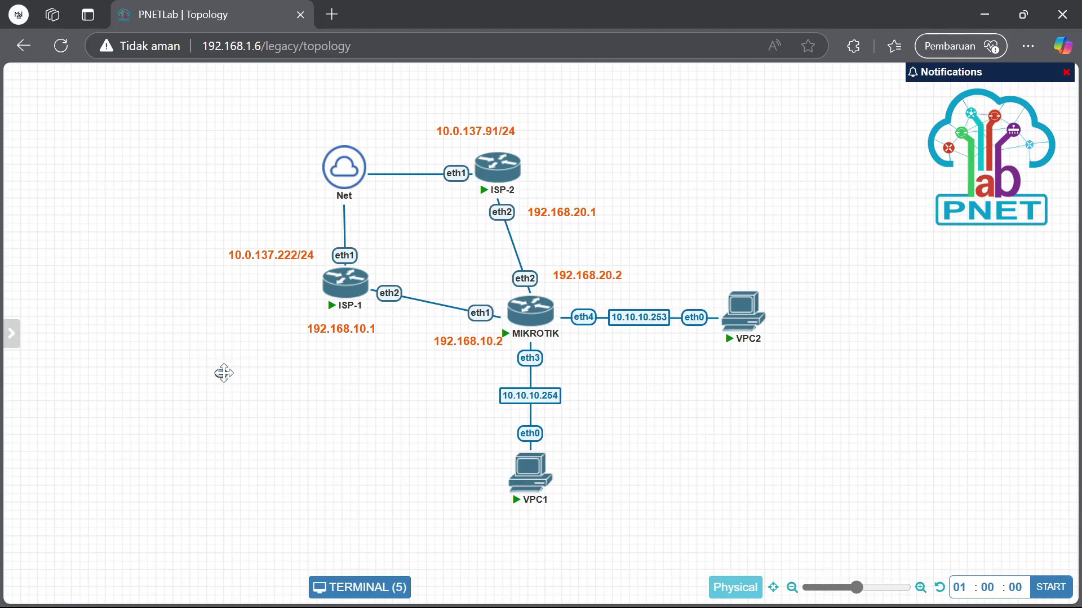
{"action": "right_click", "coordinate": [222, 374]}
Delete the stray empty text and add a new 48px text label reading '2'
{"action": "left_click", "coordinate": [243, 408]}
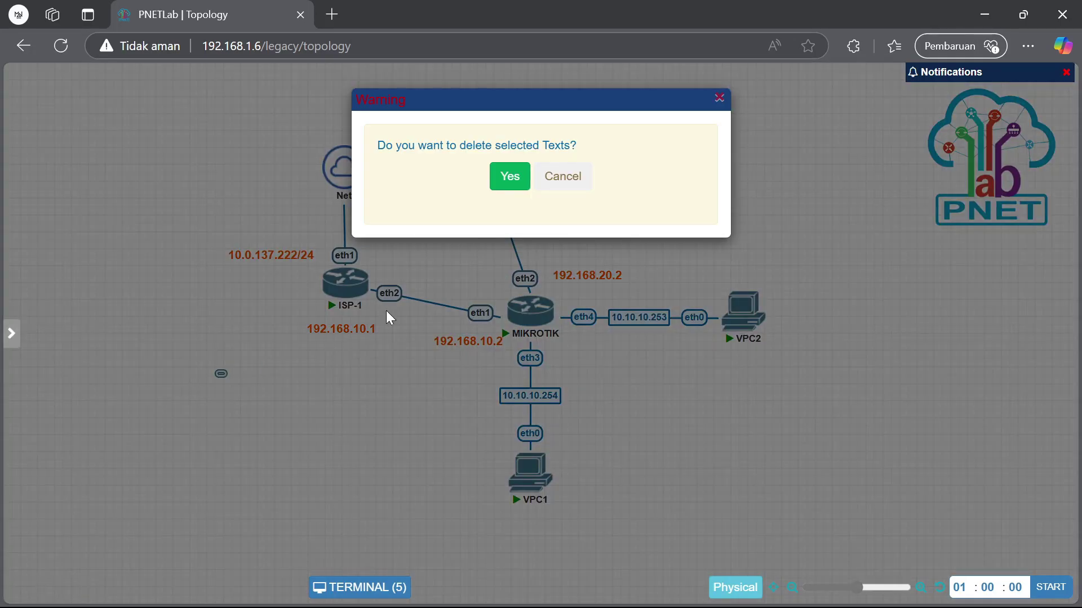
{"action": "left_click", "coordinate": [509, 181]}
{"action": "right_click", "coordinate": [135, 376]}
{"action": "left_click", "coordinate": [191, 497]}
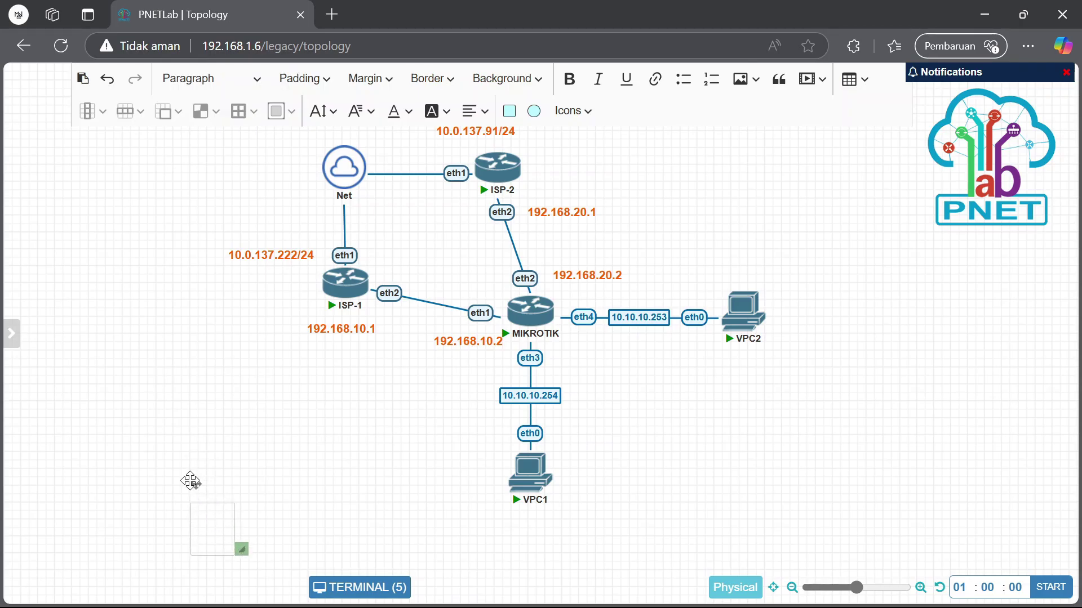
{"action": "left_click_drag", "start_coordinate": [196, 485], "coordinate": [169, 362]}
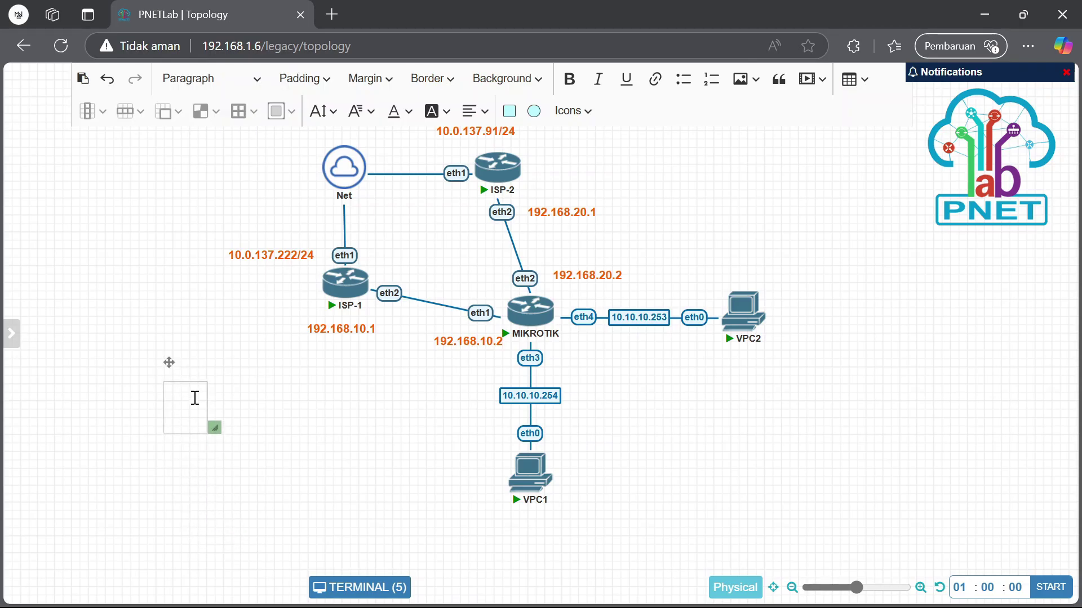
{"action": "left_click", "coordinate": [321, 111]}
{"action": "left_click", "coordinate": [353, 601]}
{"action": "type", "text": "2"}
{"action": "left_click", "coordinate": [281, 414]}
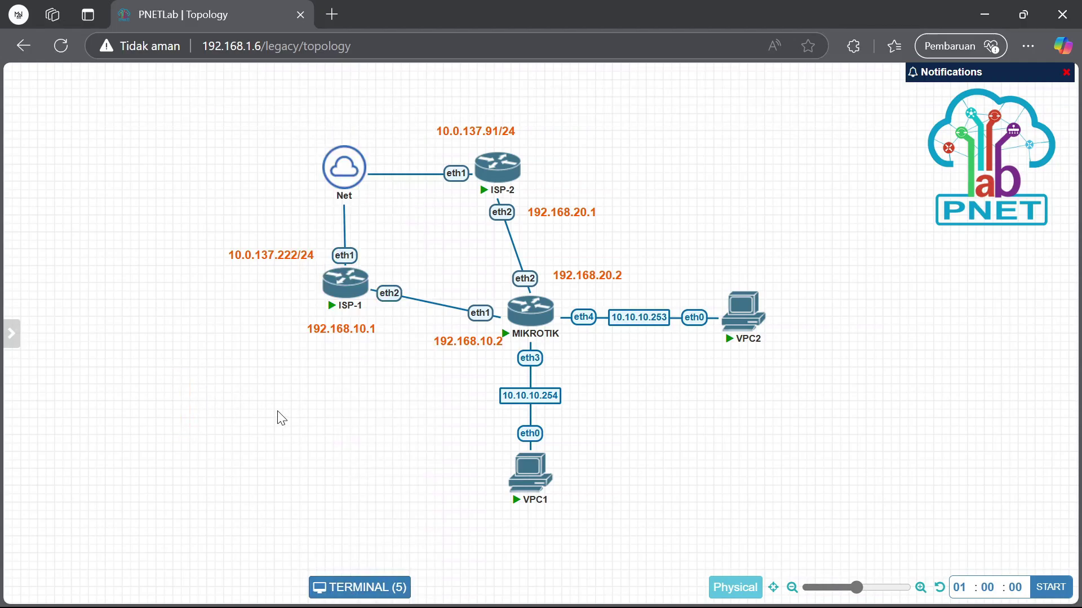
Place the '2' beside ISP-1, duplicate it beside ISP-2, and uncover the 192.168.10.1 label
{"action": "left_click_drag", "start_coordinate": [174, 404], "coordinate": [268, 330]}
{"action": "right_click", "coordinate": [282, 301]}
{"action": "left_click", "coordinate": [283, 361]}
{"action": "left_click_drag", "start_coordinate": [309, 333], "coordinate": [574, 190]}
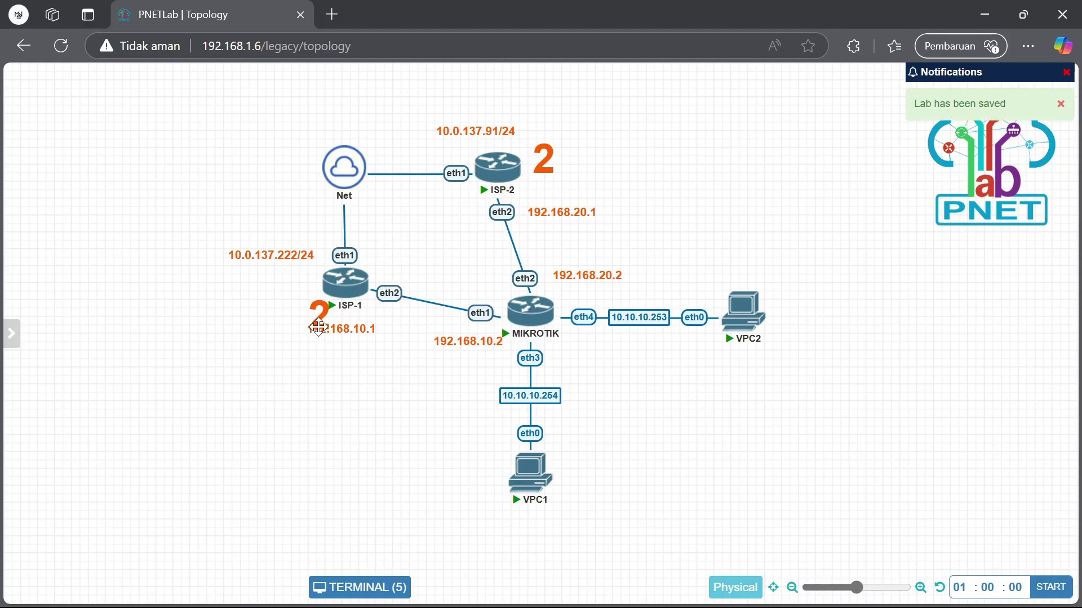
{"action": "left_click_drag", "start_coordinate": [313, 331], "coordinate": [225, 331]}
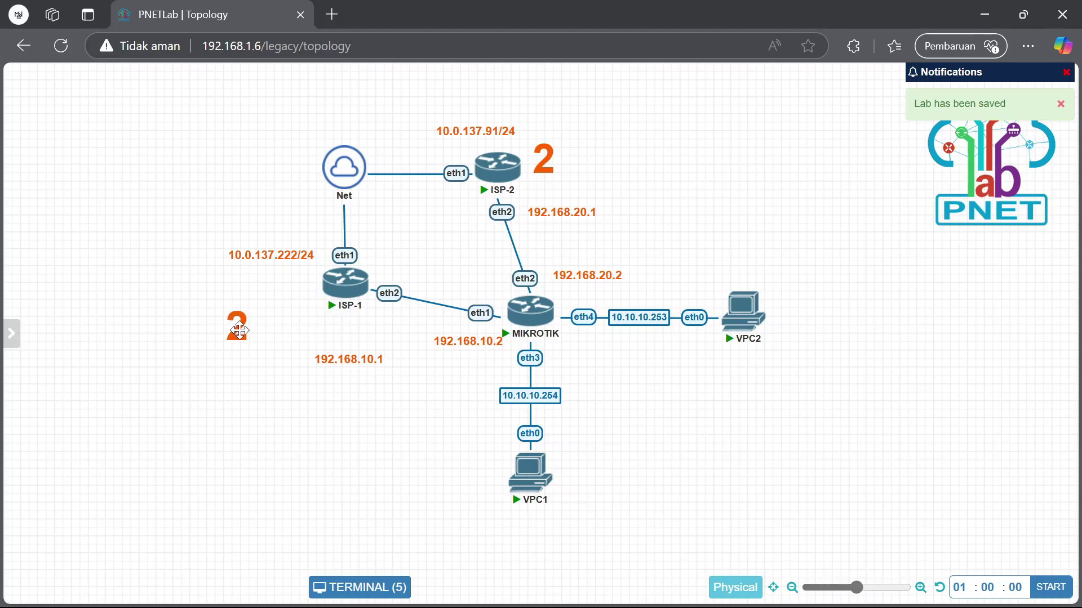
Narrow both '2' text boxes and move the 192.168.10.1 label up under ISP-1
{"action": "double_click", "coordinate": [265, 350]}
{"action": "left_click_drag", "start_coordinate": [276, 358], "coordinate": [290, 317]}
{"action": "left_click", "coordinate": [265, 374]}
{"action": "left_click_drag", "start_coordinate": [321, 359], "coordinate": [326, 328]}
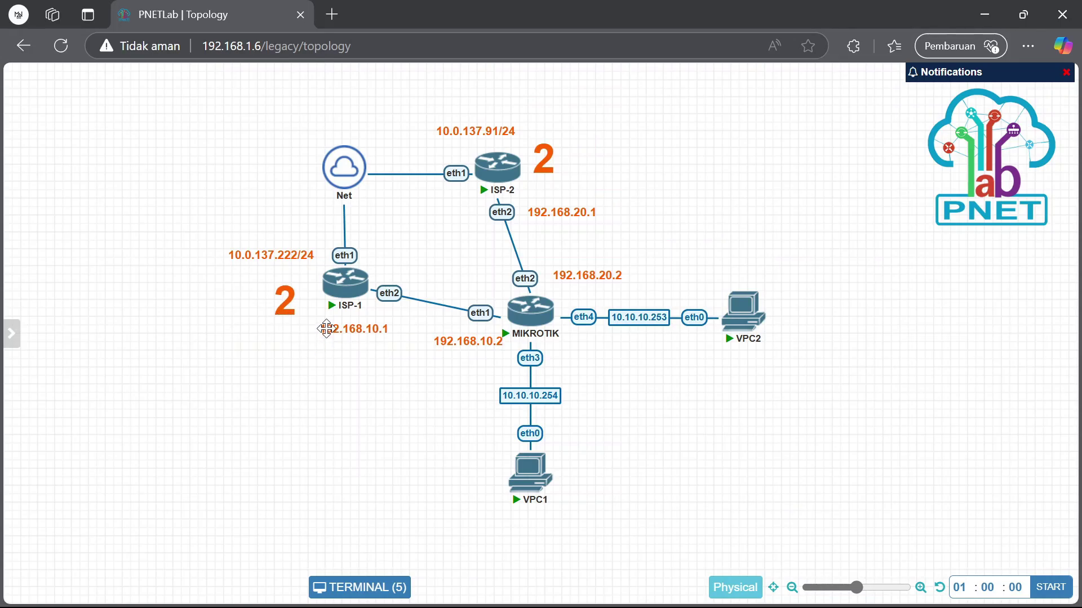
{"action": "double_click", "coordinate": [547, 161]}
{"action": "left_click_drag", "start_coordinate": [578, 190], "coordinate": [563, 183]}
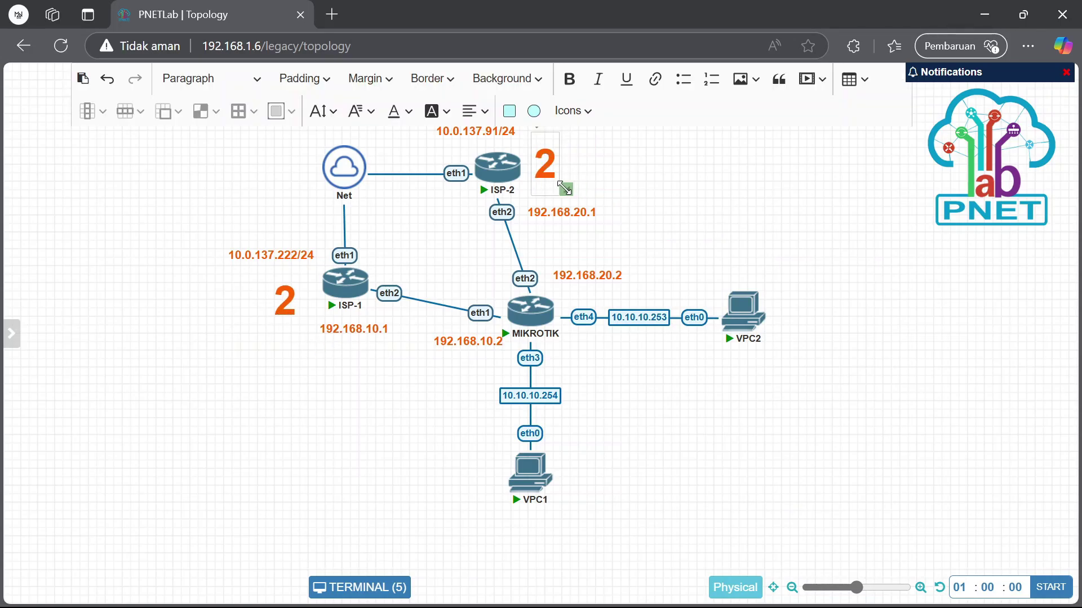
{"action": "left_click", "coordinate": [616, 181]}
Change the ISP-2 label from '2' to a 48px '8'
{"action": "double_click", "coordinate": [556, 169]}
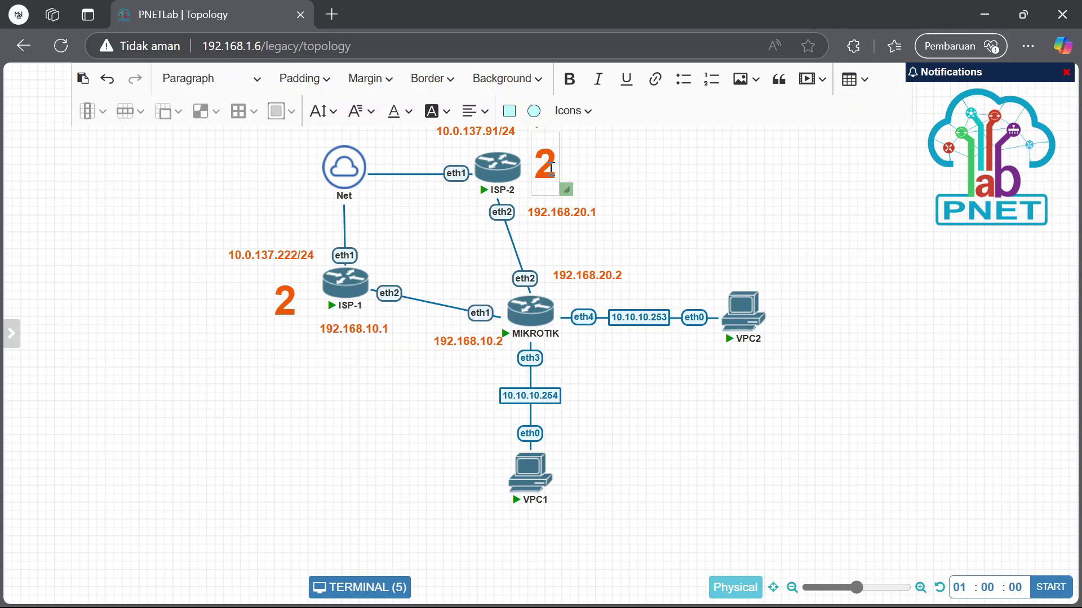
{"action": "left_click", "coordinate": [329, 115]}
{"action": "left_click", "coordinate": [331, 590]}
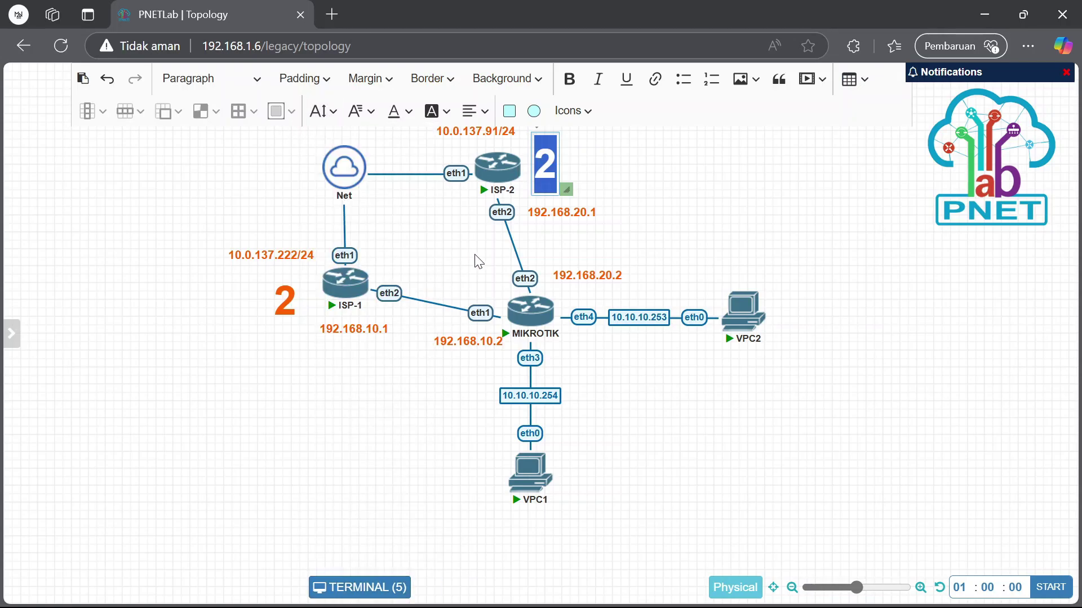
{"action": "type", "text": "8"}
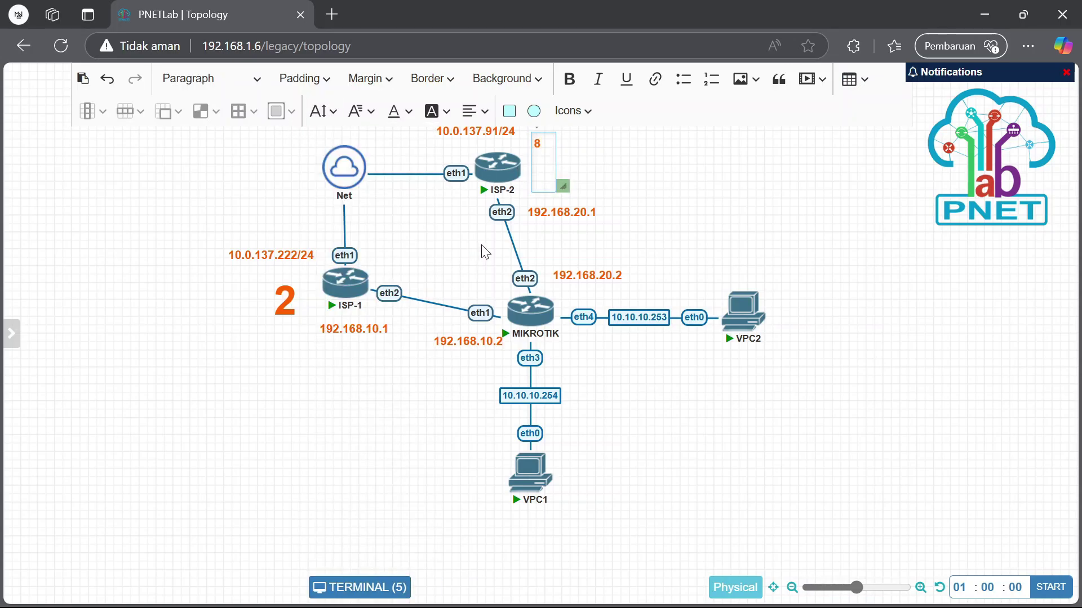
{"action": "key", "text": "BackSpace"}
{"action": "left_click", "coordinate": [321, 110]}
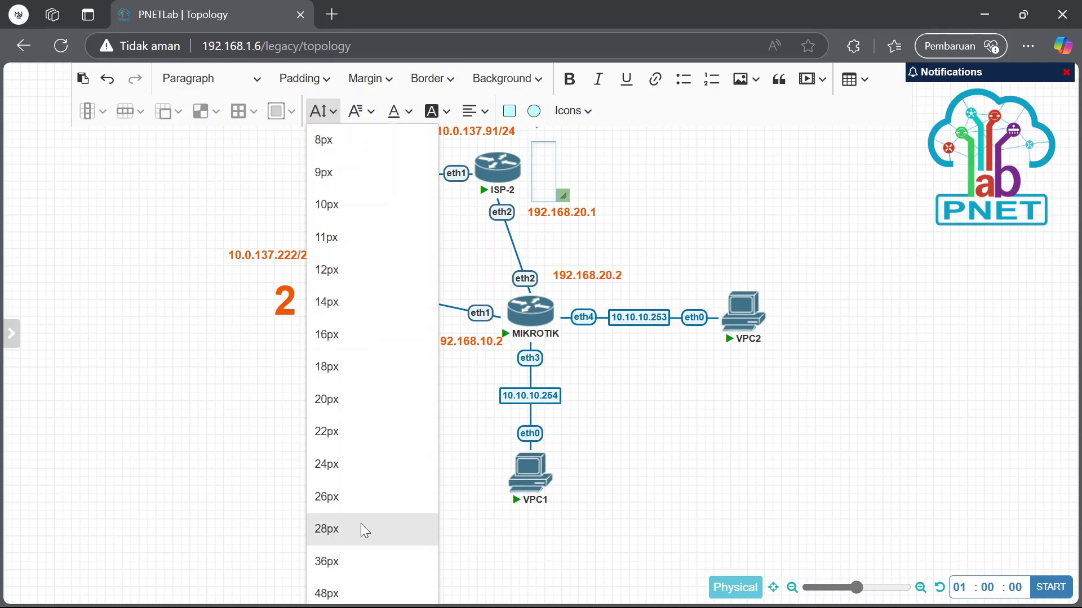
{"action": "left_click", "coordinate": [344, 589]}
{"action": "type", "text": "8"}
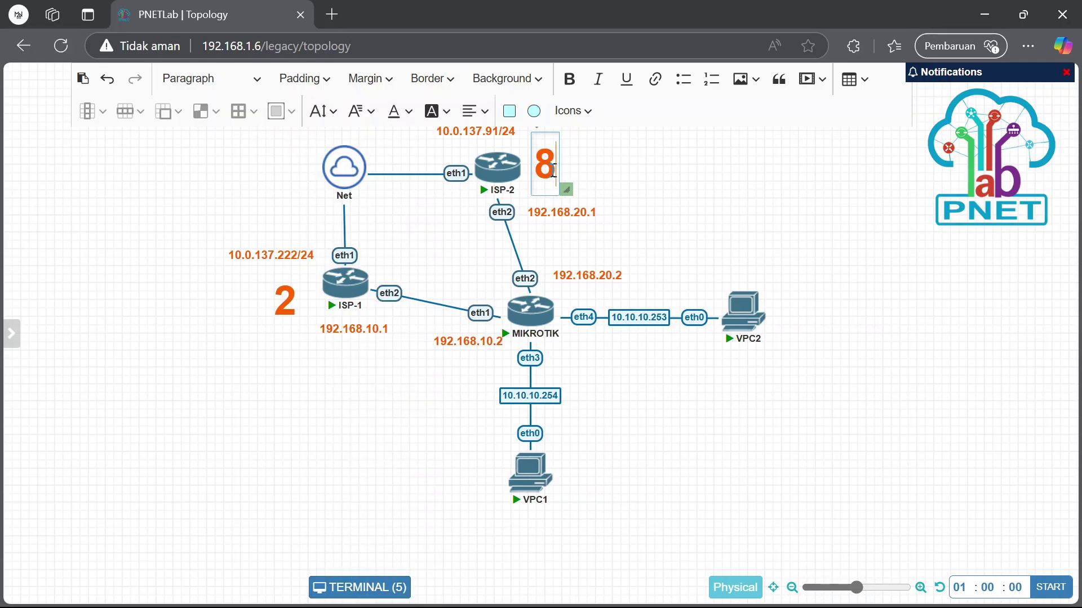
{"action": "left_click", "coordinate": [625, 181]}
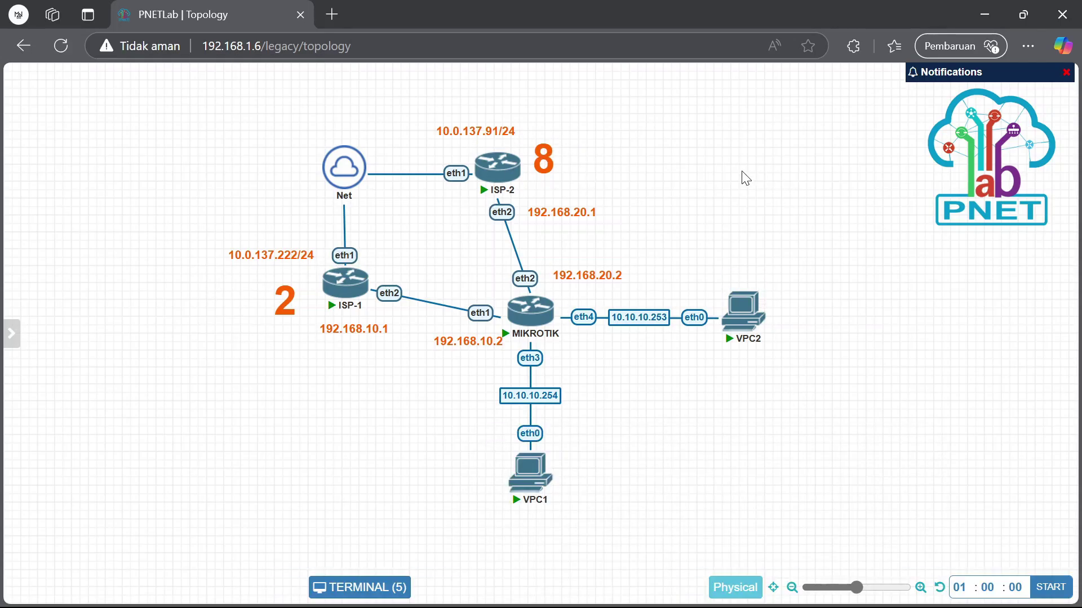
Add a new 48px text label reading '1:4' at the topology's upper right
{"action": "left_click_drag", "start_coordinate": [713, 146], "coordinate": [709, 119]}
{"action": "right_click", "coordinate": [735, 148]}
{"action": "left_click", "coordinate": [806, 261]}
{"action": "left_click", "coordinate": [711, 169]}
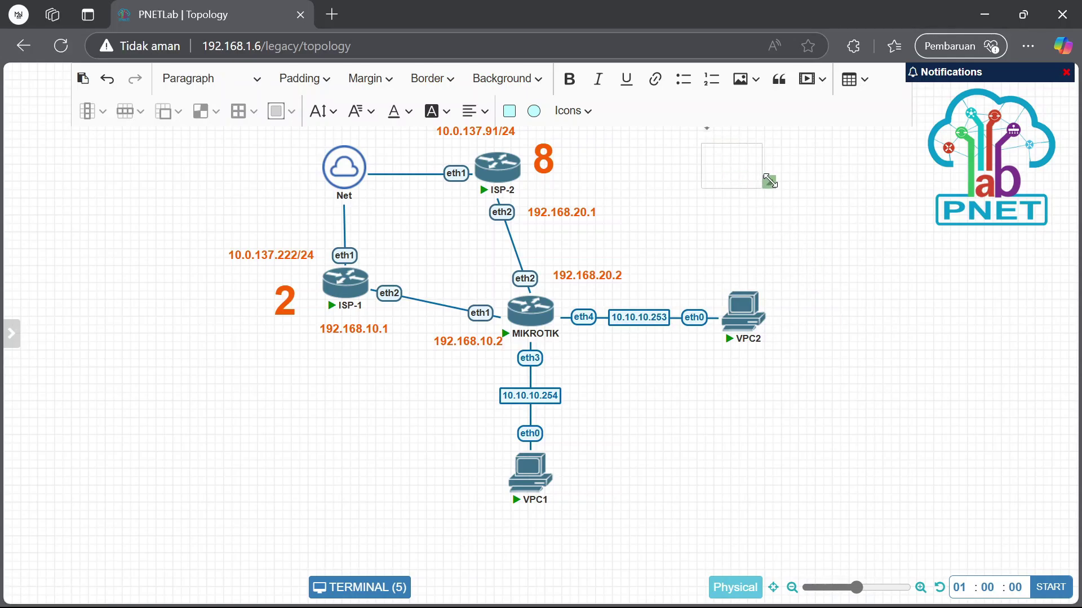
{"action": "left_click", "coordinate": [323, 111]}
{"action": "left_click", "coordinate": [338, 594]}
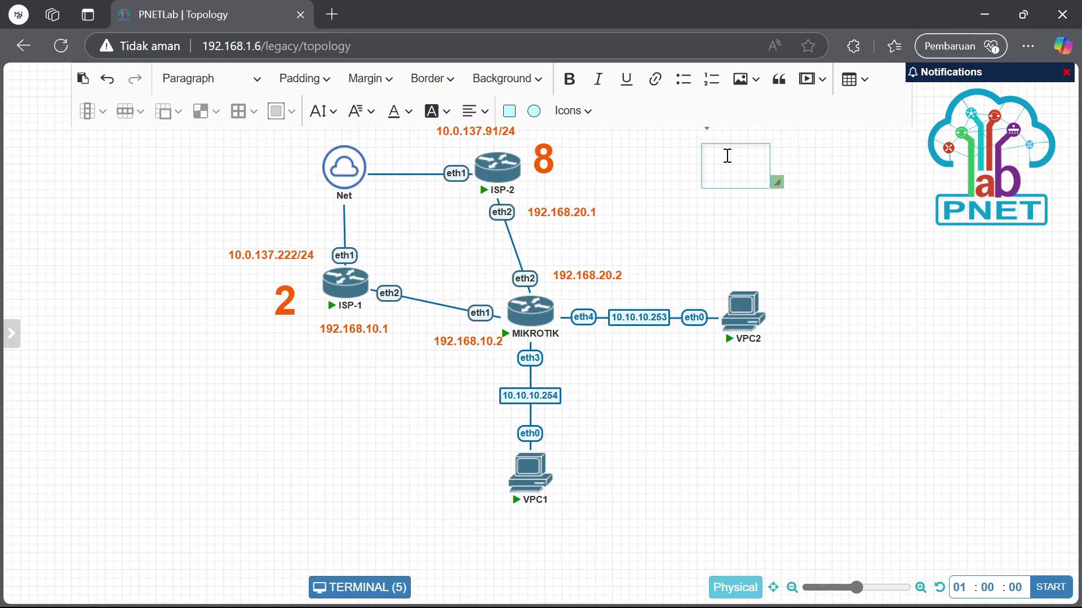
{"action": "type", "text": "1"}
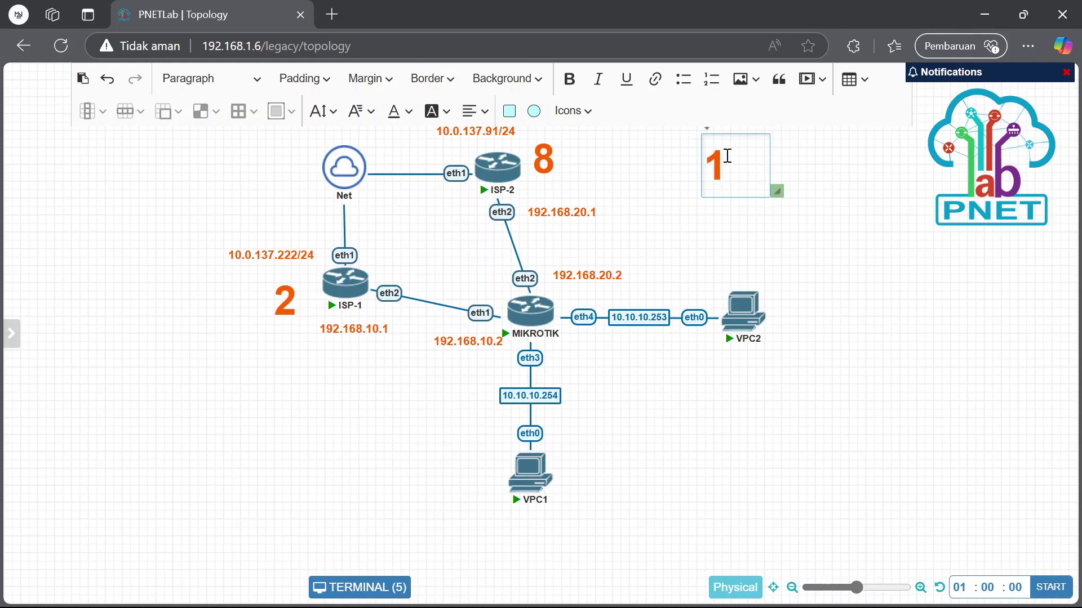
{"action": "type", "text": ";"}
{"action": "key", "text": "BackSpace"}
{"action": "type", "text": ":4"}
{"action": "left_click", "coordinate": [770, 248]}
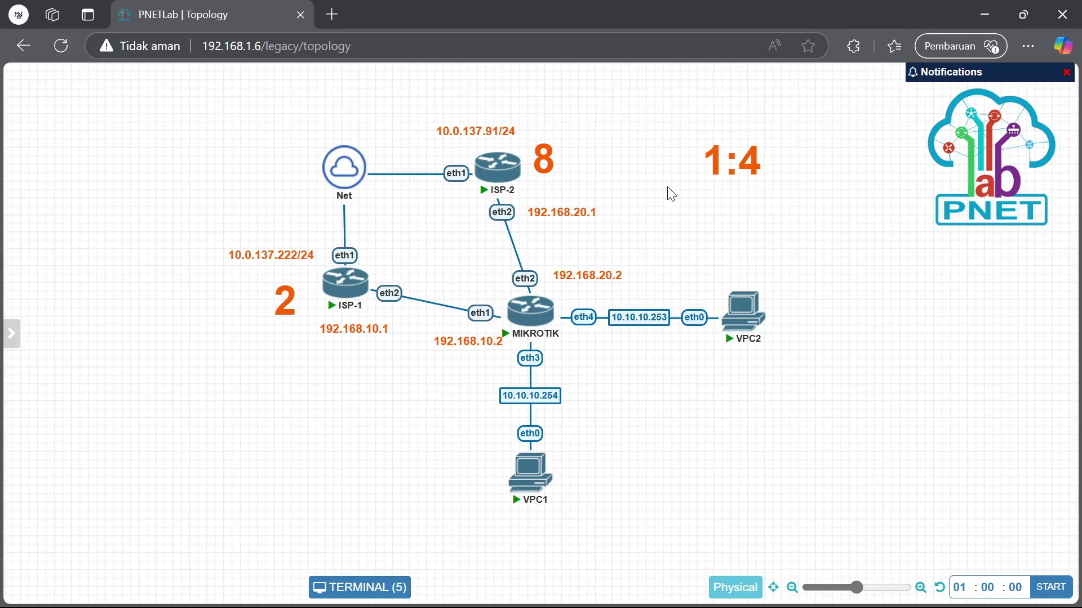
In WinBox's IP Routes list, remove the static default route via 192.168.20.1
{"action": "mouse_move", "coordinate": [762, 607]}
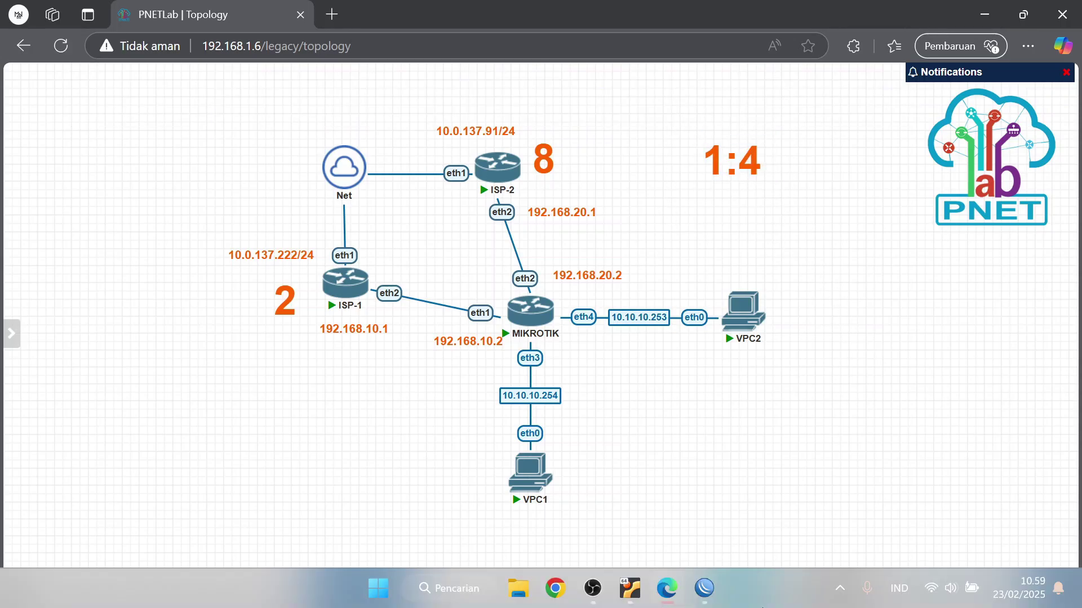
{"action": "mouse_move", "coordinate": [709, 590]}
{"action": "left_click", "coordinate": [839, 501]}
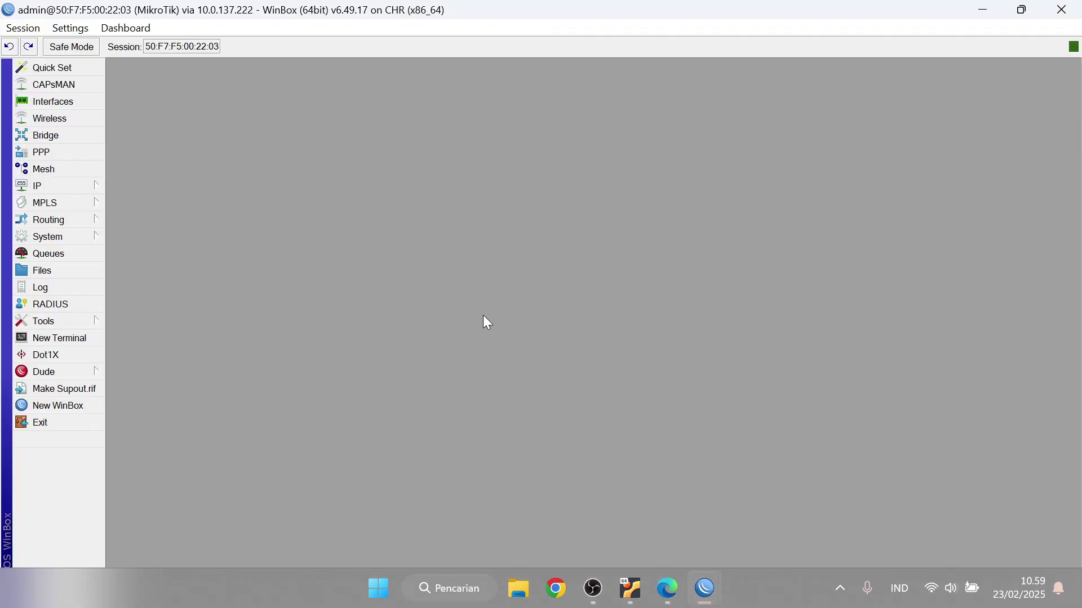
{"action": "left_click", "coordinate": [52, 188]}
{"action": "left_click", "coordinate": [142, 429]}
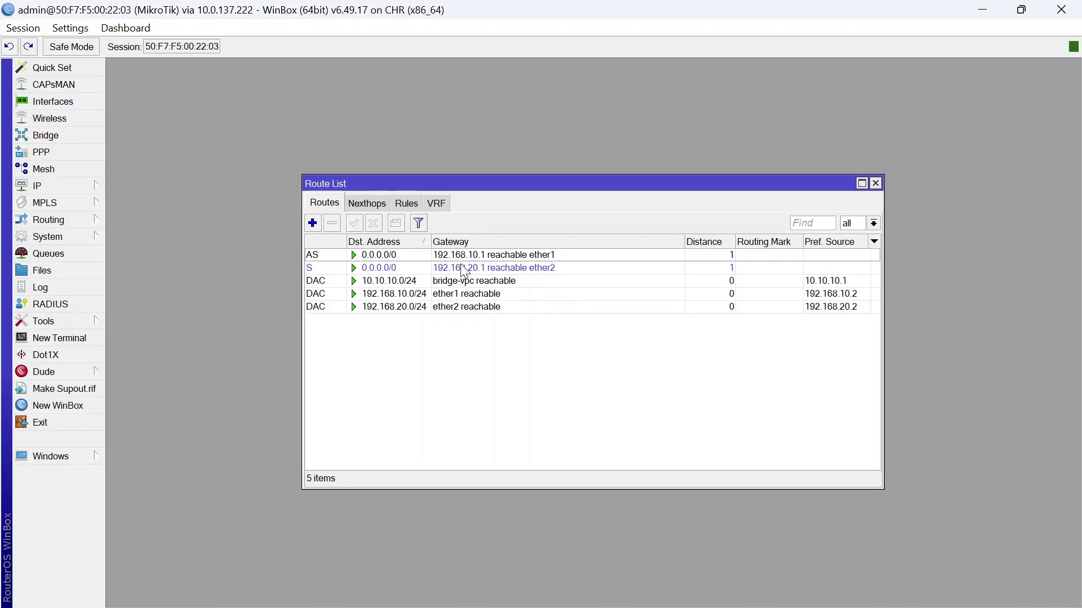
{"action": "left_click", "coordinate": [468, 268]}
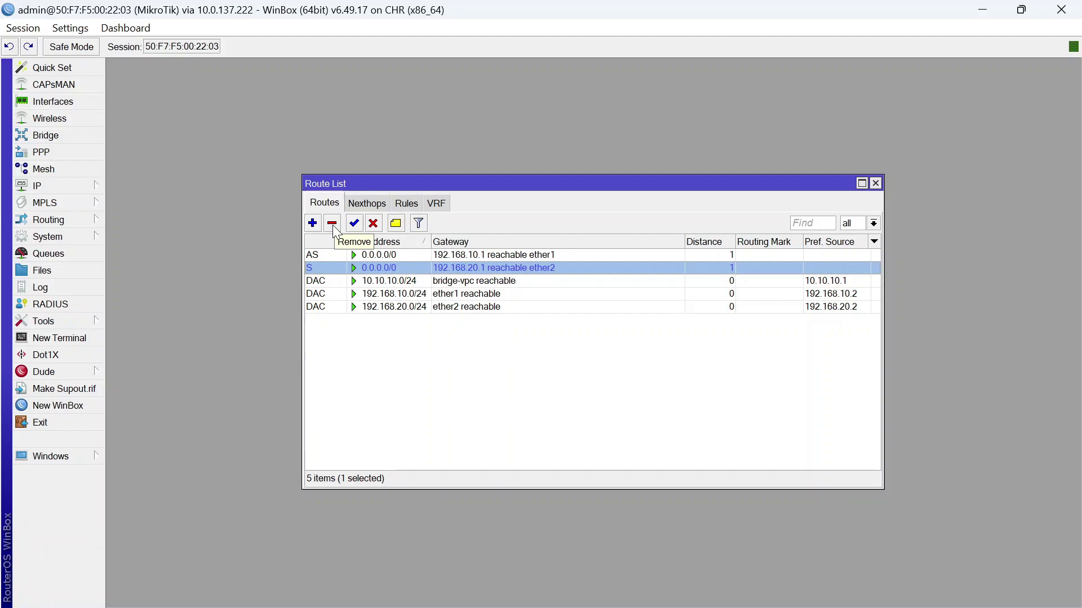
{"action": "left_click", "coordinate": [332, 223]}
Open the remaining default route and add four extra gateway slots
{"action": "double_click", "coordinate": [338, 255]}
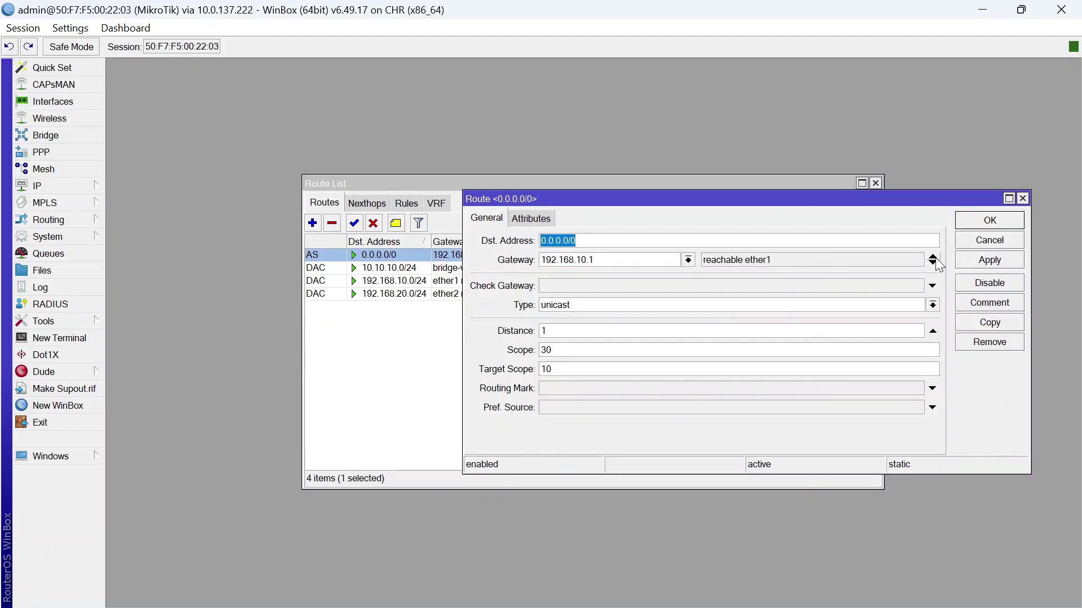
{"action": "left_click", "coordinate": [933, 261]}
{"action": "left_click", "coordinate": [933, 263]}
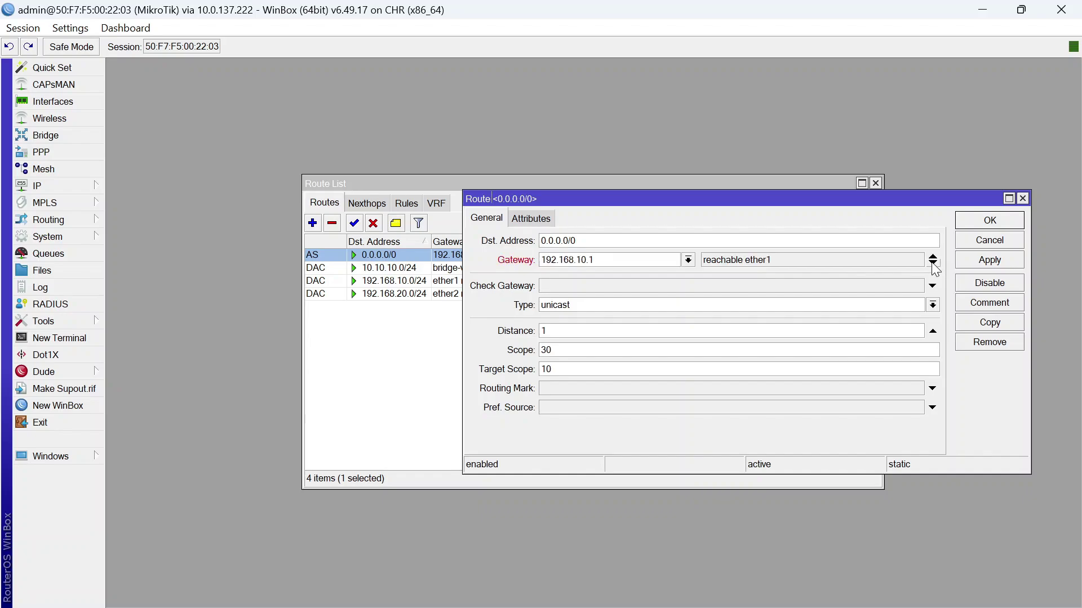
{"action": "left_click", "coordinate": [933, 264]}
{"action": "left_click", "coordinate": [933, 263]}
{"action": "left_click", "coordinate": [915, 264]}
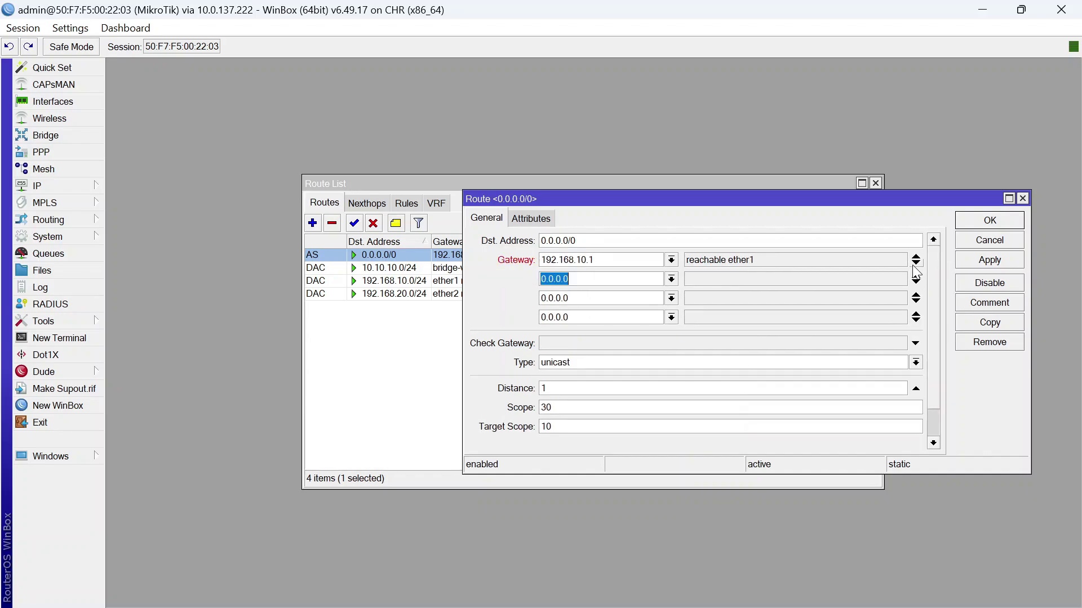
{"action": "left_click", "coordinate": [915, 265]}
Enter 192.168.20.1 as the second and third gateways
{"action": "left_click", "coordinate": [616, 242]}
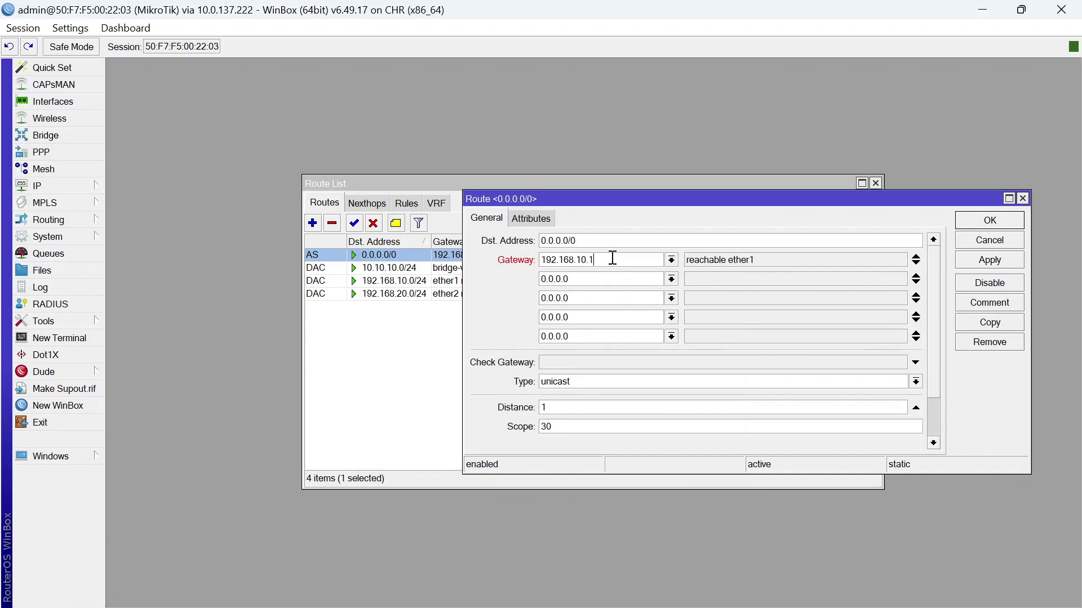
{"action": "left_click_drag", "start_coordinate": [612, 258], "coordinate": [527, 292]}
{"action": "left_click", "coordinate": [619, 266]}
{"action": "type", "text": "192.168.20.1"}
{"action": "key", "text": "ctrl+a"}
{"action": "key", "text": "ctrl+c"}
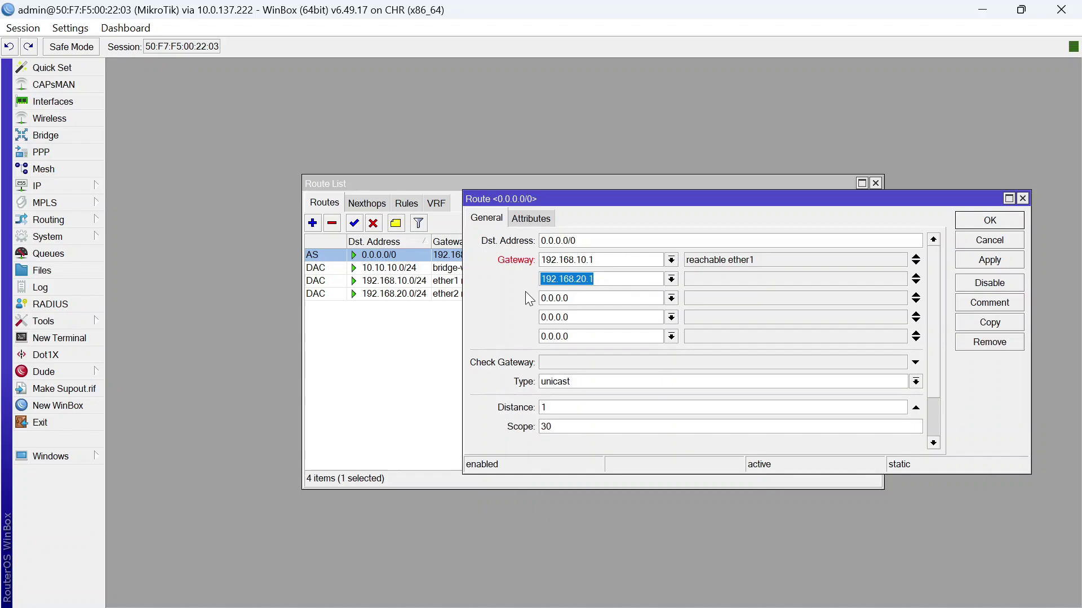
{"action": "left_click", "coordinate": [607, 298]}
{"action": "key", "text": "ctrl+a"}
{"action": "key", "text": "ctrl+v"}
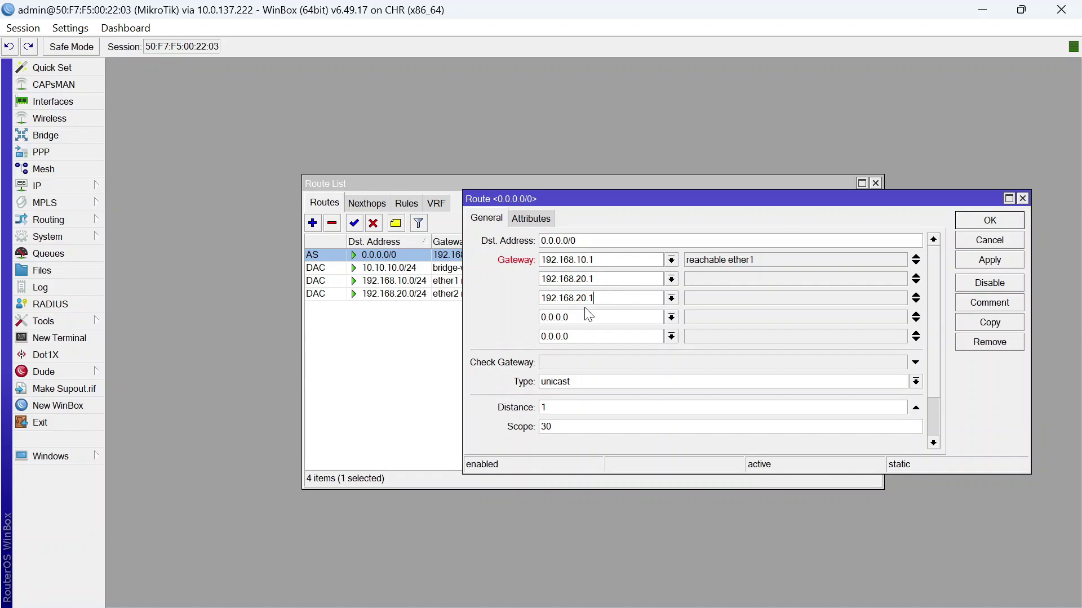
Fill the fourth and fifth gateways with 192.168.20.1 and save the route
{"action": "left_click", "coordinate": [579, 316]}
{"action": "key", "text": "ctrl+a"}
{"action": "key", "text": "ctrl+v"}
{"action": "left_click", "coordinate": [578, 333]}
{"action": "key", "text": "ctrl+a"}
{"action": "key", "text": "ctrl+v"}
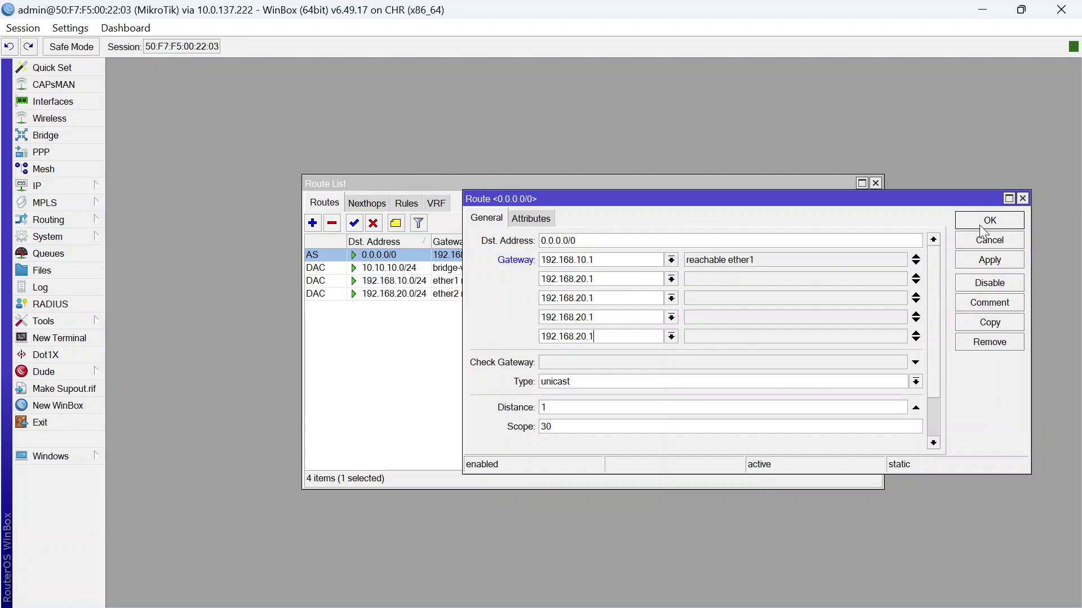
{"action": "left_click", "coordinate": [989, 225]}
Reopen the default route to review its gateway list, then close it unchanged
{"action": "left_click", "coordinate": [661, 345]}
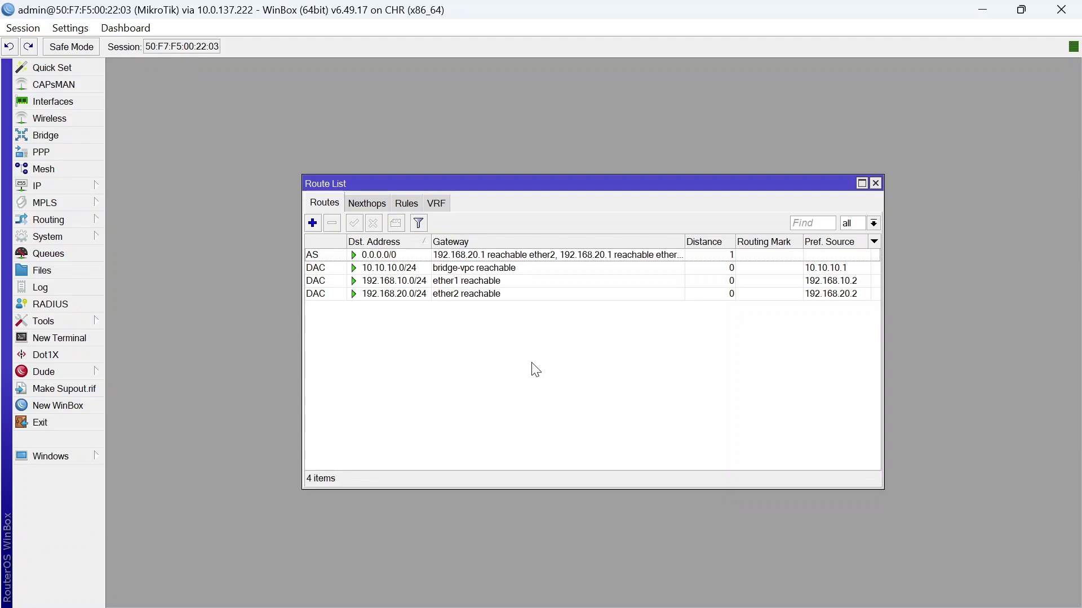
{"action": "left_click", "coordinate": [573, 255]}
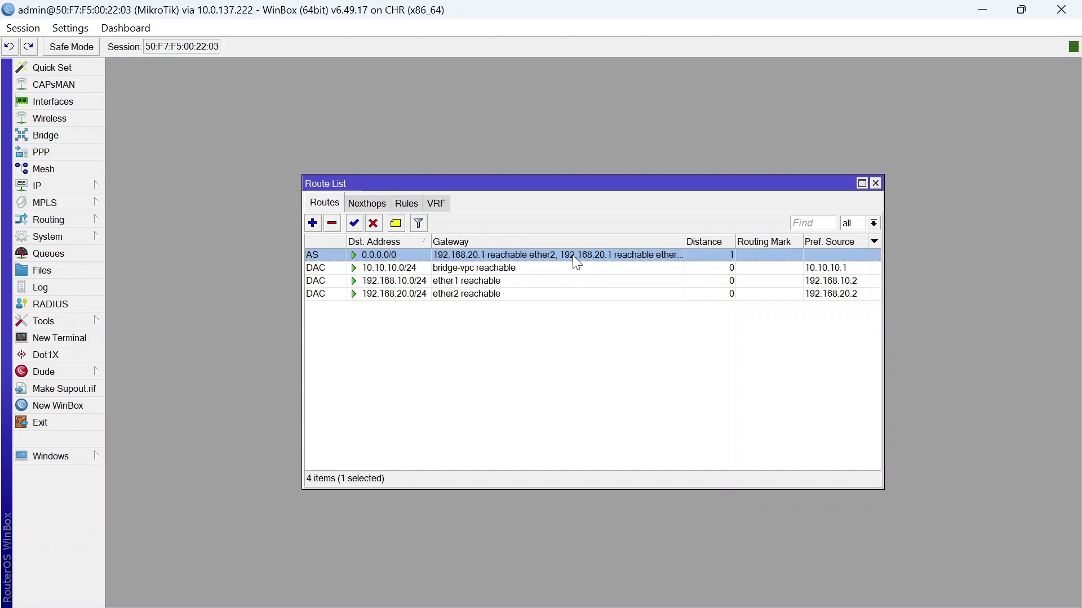
{"action": "double_click", "coordinate": [636, 255]}
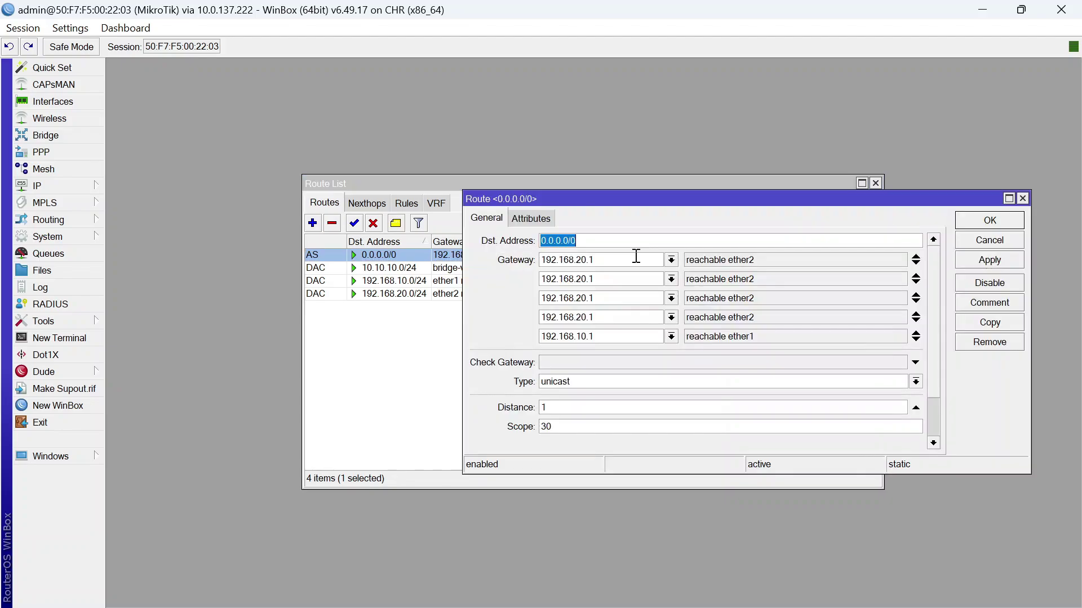
{"action": "left_click", "coordinate": [1010, 222]}
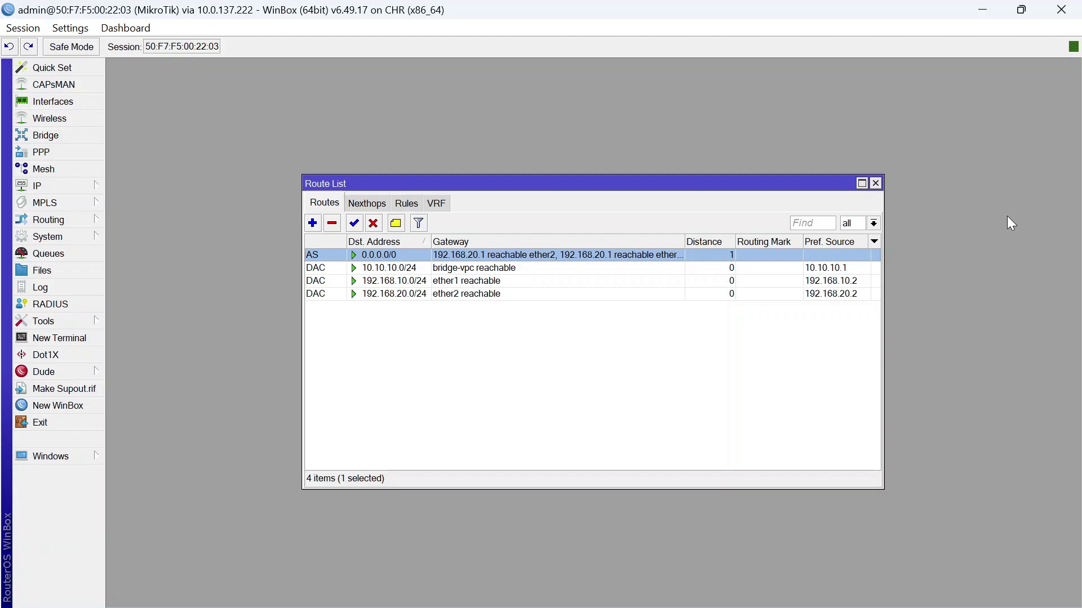
In the router terminal, run 'ip route print' and briefly ping 8.8.8.8
{"action": "left_click", "coordinate": [62, 337]}
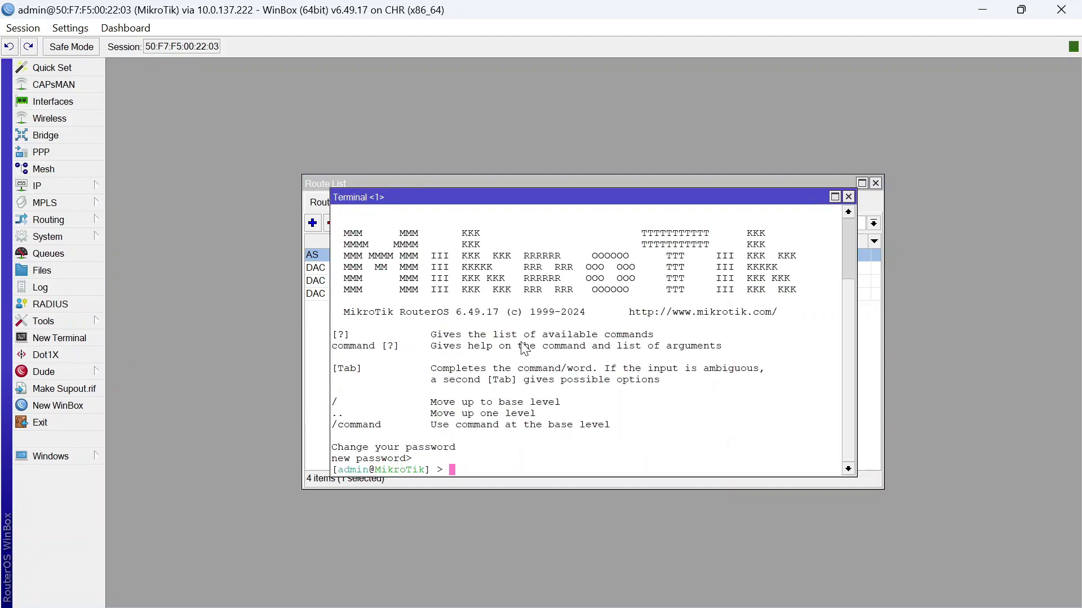
{"action": "type", "text": "ip route print"}
{"action": "key", "text": "Return"}
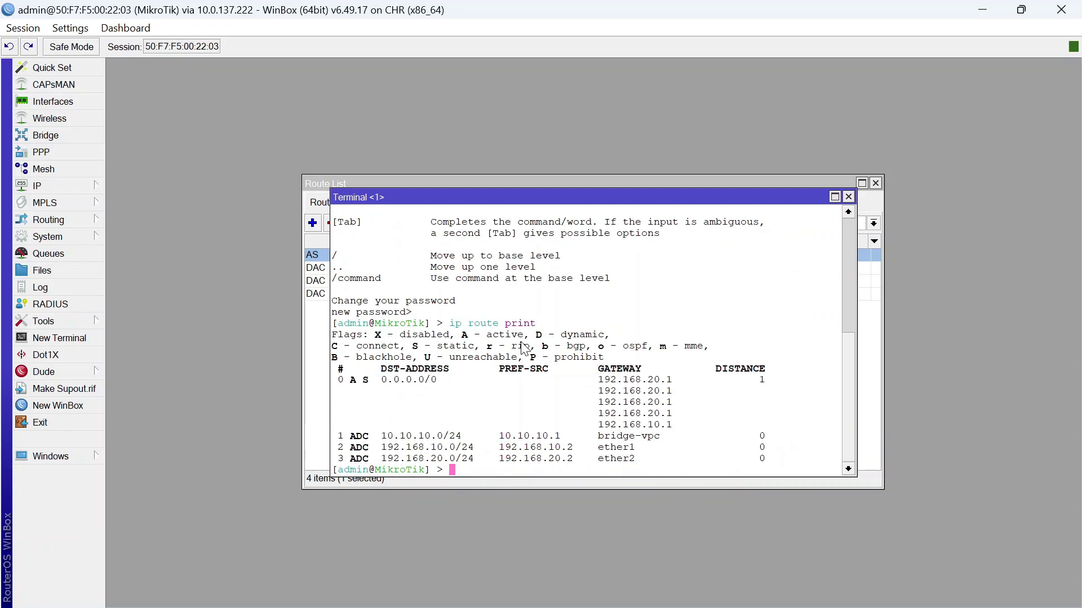
{"action": "left_click_drag", "start_coordinate": [586, 377], "coordinate": [704, 431]}
{"action": "type", "text": "ping 8.8.8.8"}
{"action": "key", "text": "Return"}
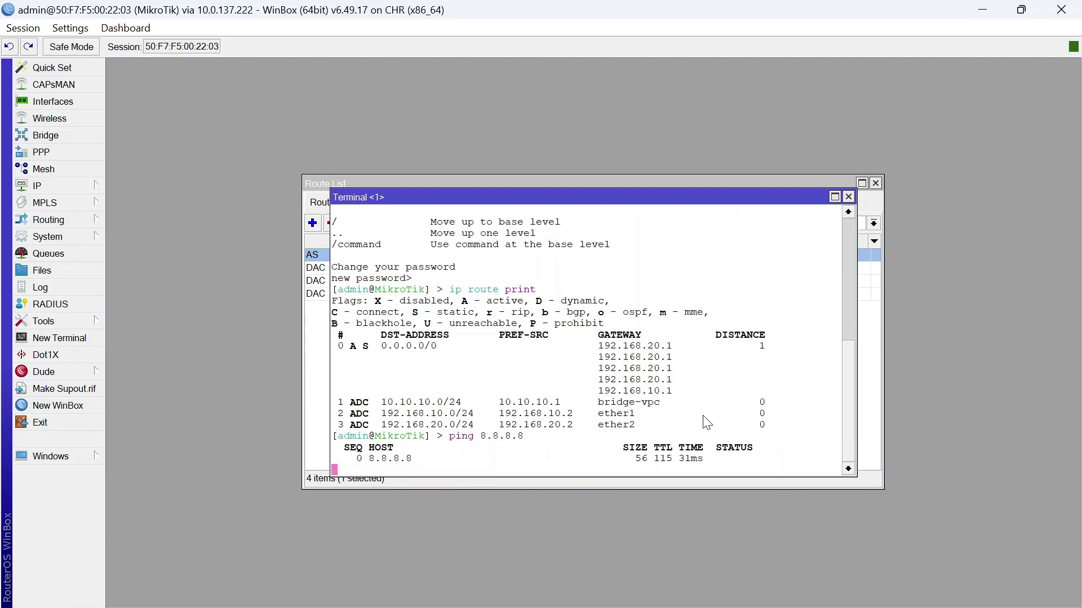
{"action": "key", "text": "ctrl+c"}
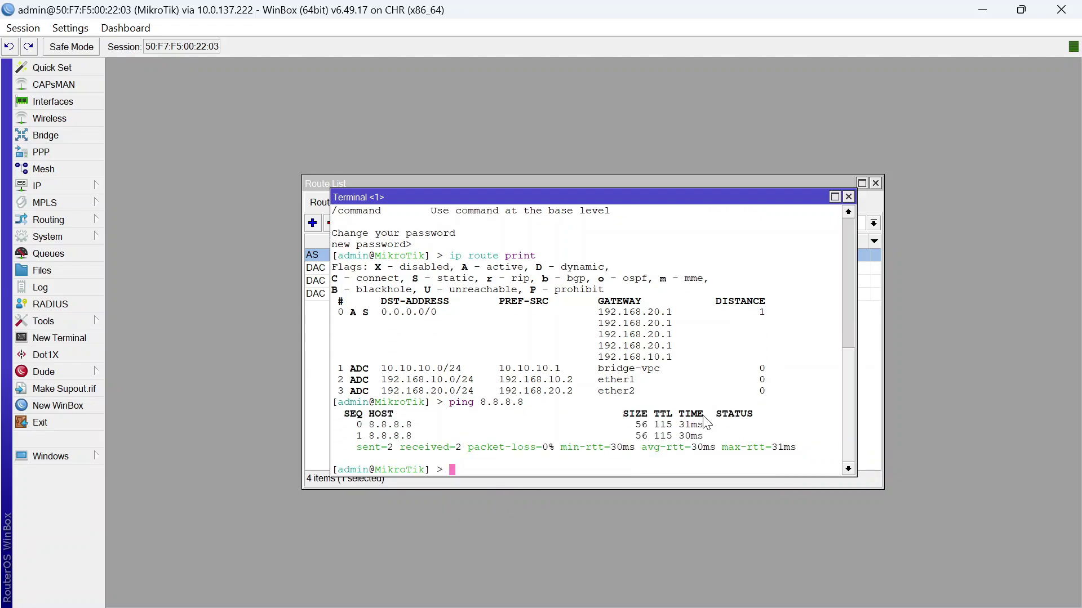
Run a Traceroute to 8.8.8.8 and check that hop 1 is 192.168.20.1
{"action": "left_click", "coordinate": [77, 322]}
{"action": "left_click", "coordinate": [169, 546]}
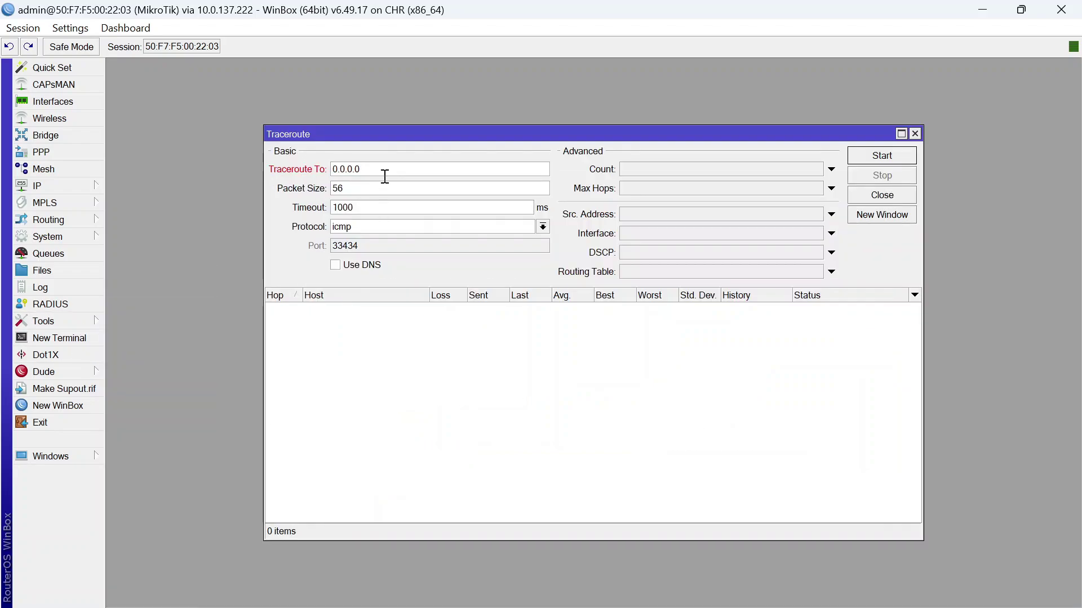
{"action": "left_click_drag", "start_coordinate": [384, 176], "coordinate": [327, 170]}
{"action": "type", "text": "8.8.8.8"}
{"action": "left_click", "coordinate": [896, 154]}
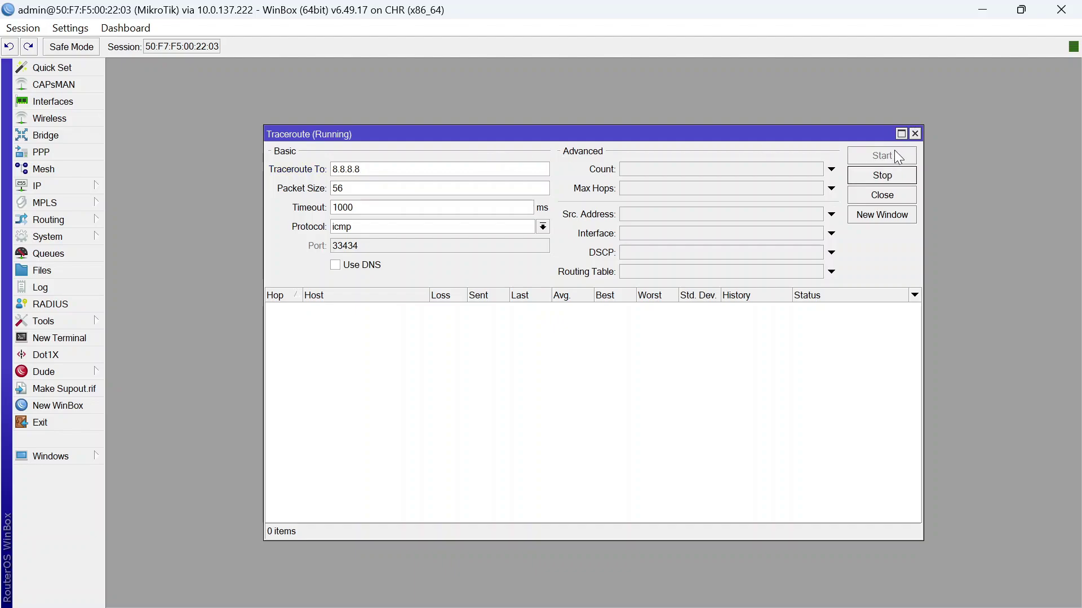
{"action": "left_click", "coordinate": [368, 311]}
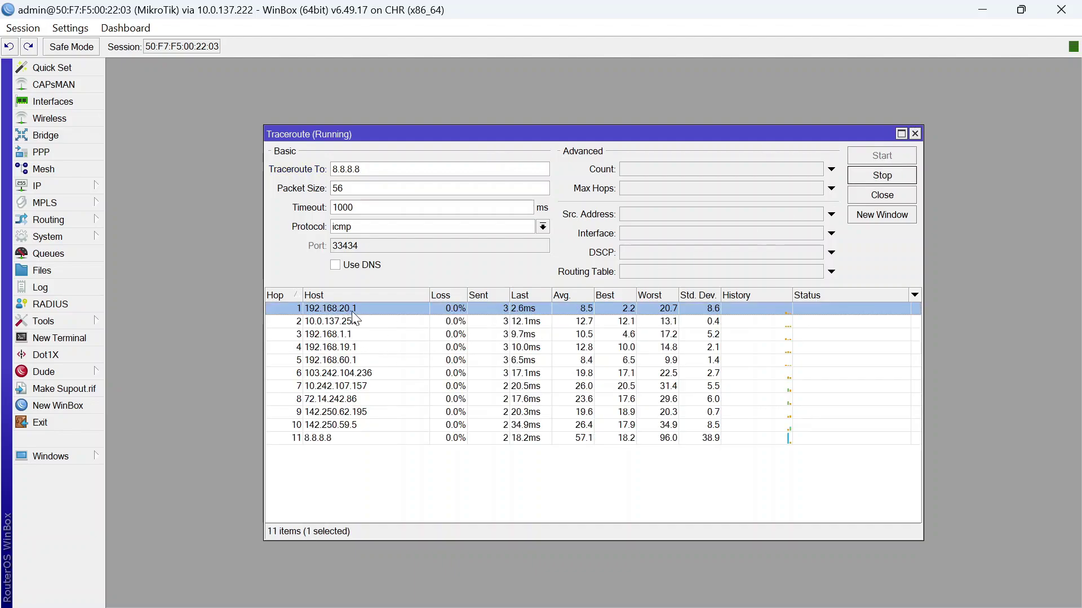
{"action": "left_click", "coordinate": [887, 179]}
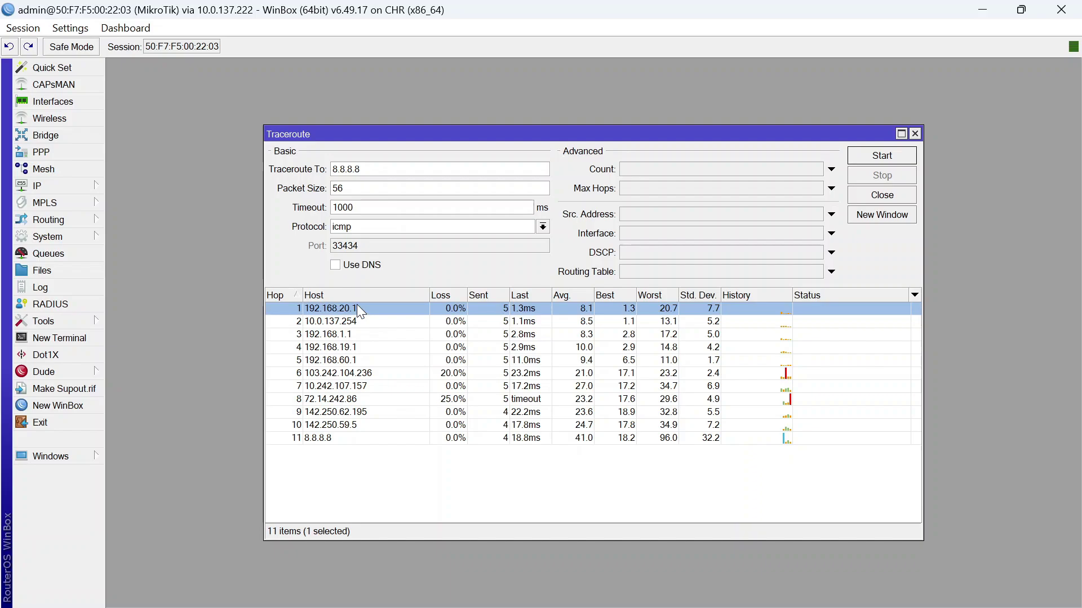
From the VPC1 console, ping 8.8.8.8 and then trace 8.8.8.8
{"action": "left_click", "coordinate": [983, 9]}
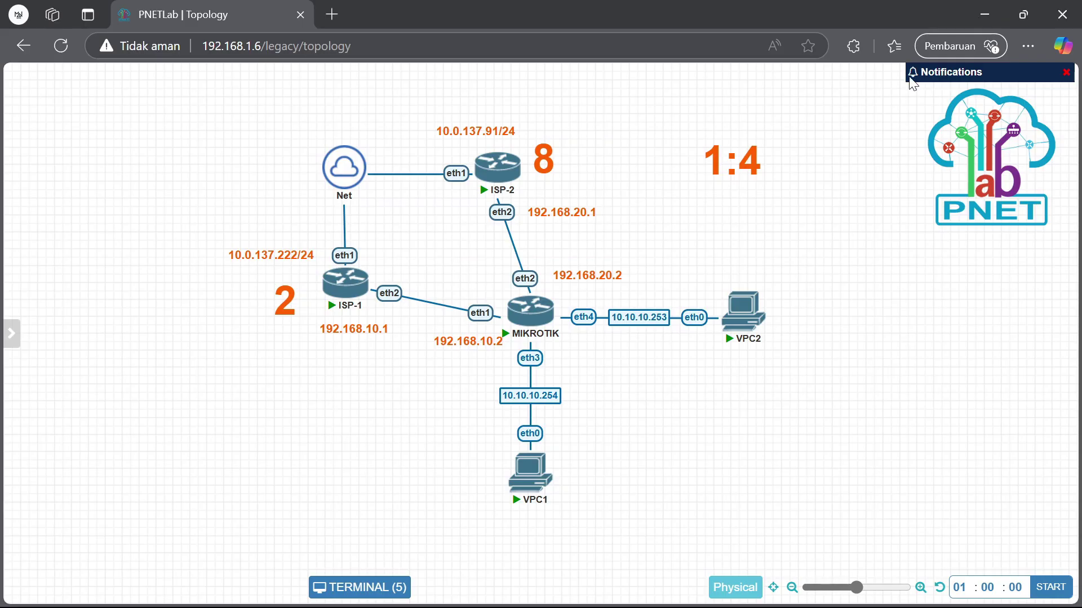
{"action": "left_click", "coordinate": [360, 588]}
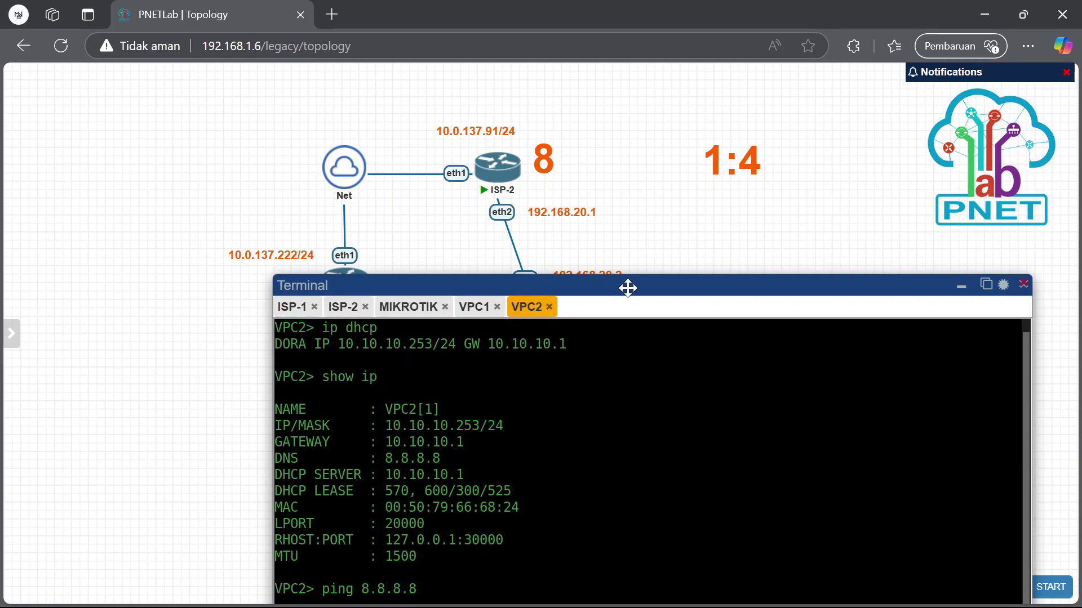
{"action": "left_click_drag", "start_coordinate": [625, 285], "coordinate": [465, 90]}
{"action": "left_click", "coordinate": [316, 109]}
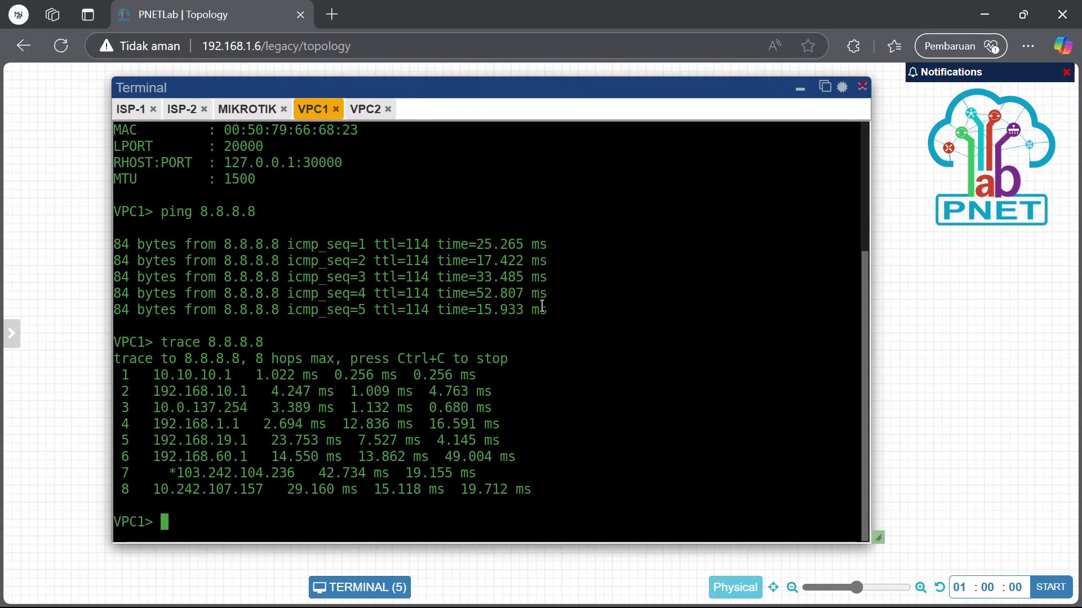
{"action": "type", "text": "ping 8.8.8.8"}
{"action": "key", "text": "Return"}
{"action": "key", "text": "ctrl+c"}
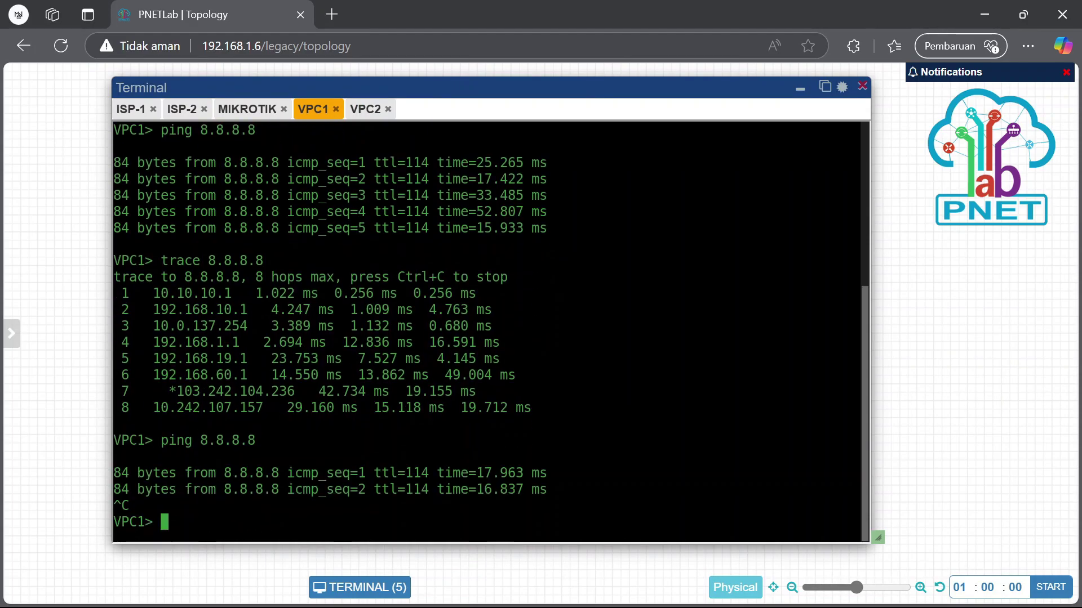
{"action": "key", "text": "Up"}
{"action": "key", "text": "Up"}
{"action": "key", "text": "Return"}
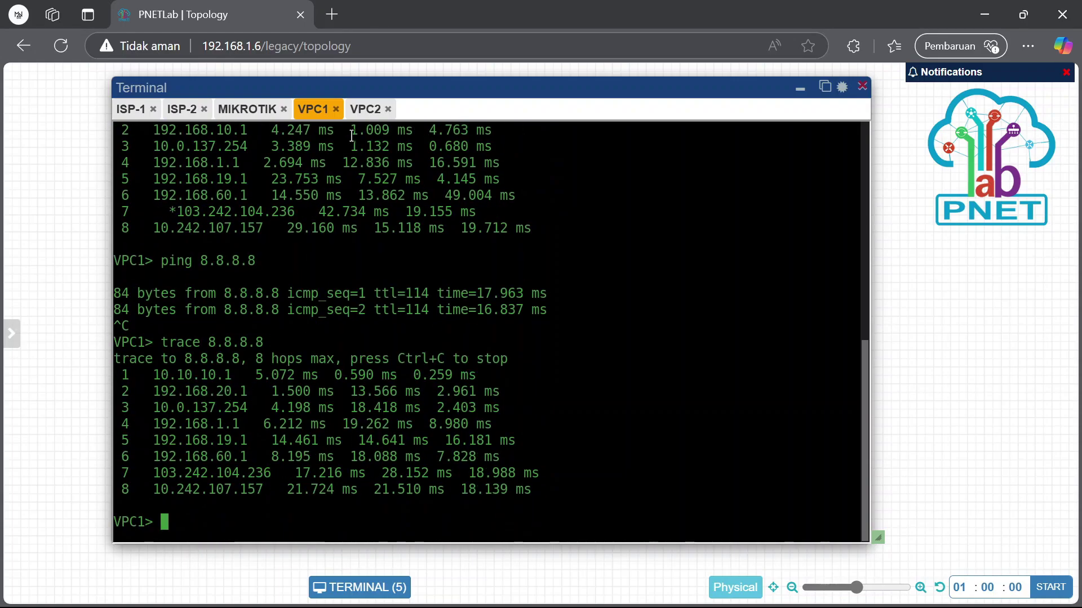
From VPC2, ping and trace 8.8.8.8, highlighting hop 2 via 192.168.20.1
{"action": "left_click", "coordinate": [367, 110]}
{"action": "key", "text": "Up"}
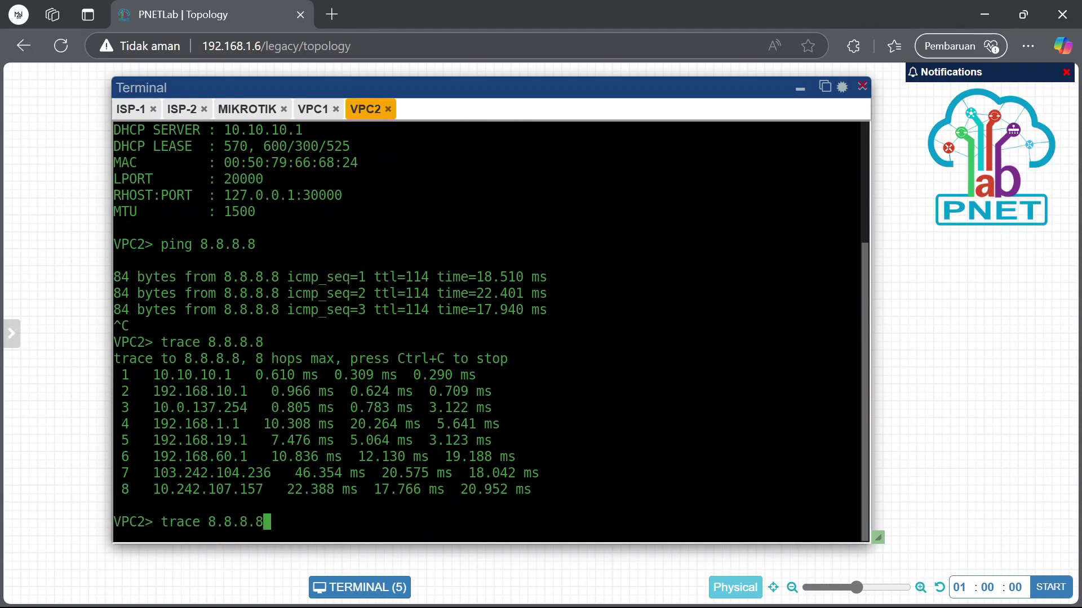
{"action": "key", "text": "Up"}
{"action": "key", "text": "Return"}
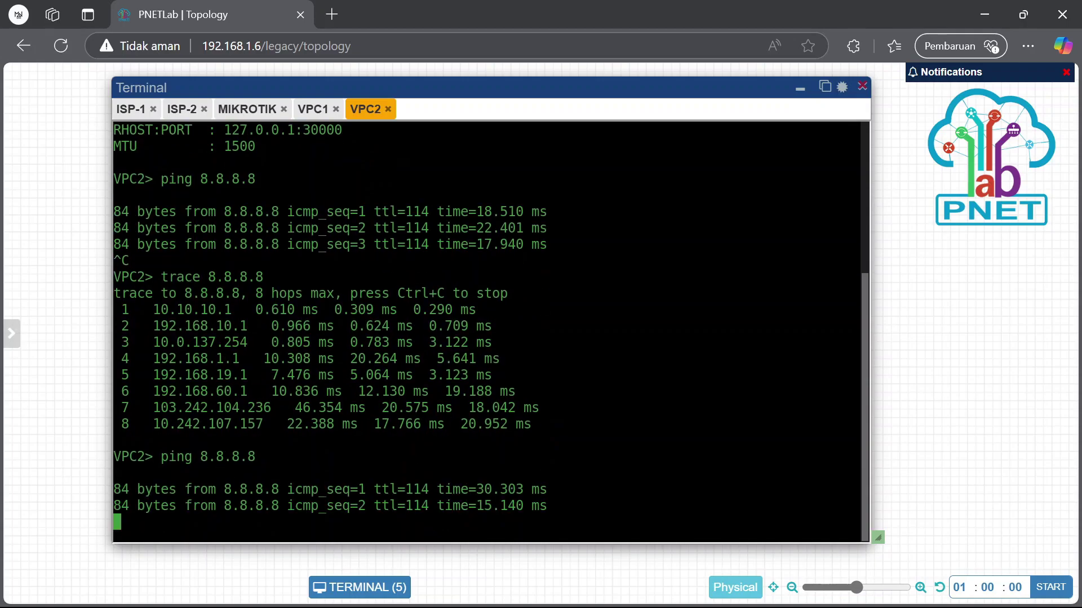
{"action": "key", "text": "ctrl+c"}
{"action": "key", "text": "Up"}
{"action": "key", "text": "Up"}
{"action": "key", "text": "Return"}
{"action": "scroll", "coordinate": [416, 224], "scroll_direction": "up", "scroll_amount": 5}
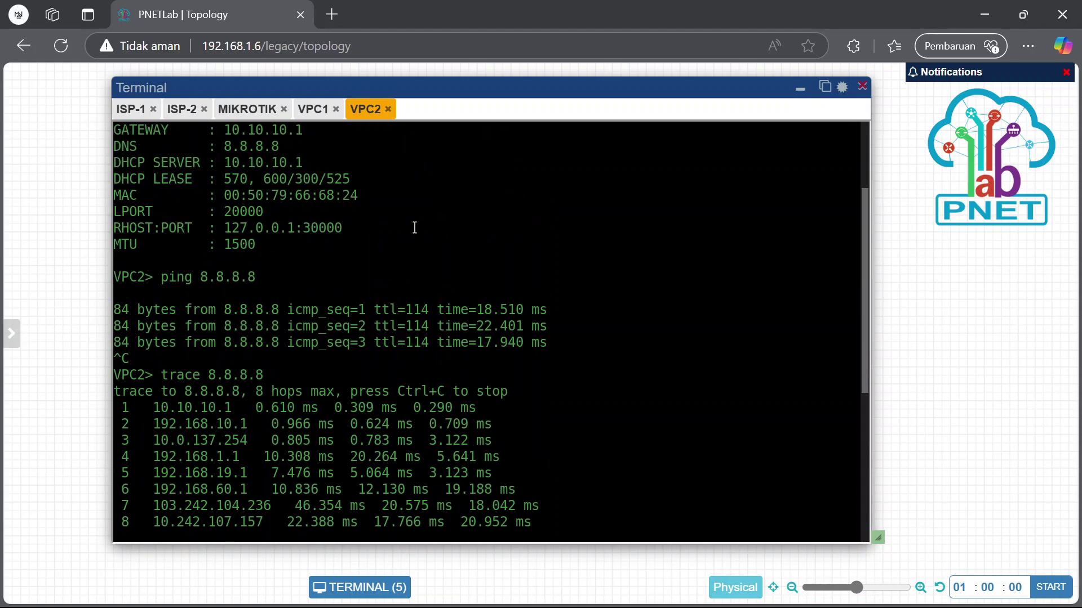
{"action": "scroll", "coordinate": [251, 451], "scroll_direction": "down", "scroll_amount": 5}
{"action": "left_click_drag", "start_coordinate": [152, 392], "coordinate": [256, 391]}
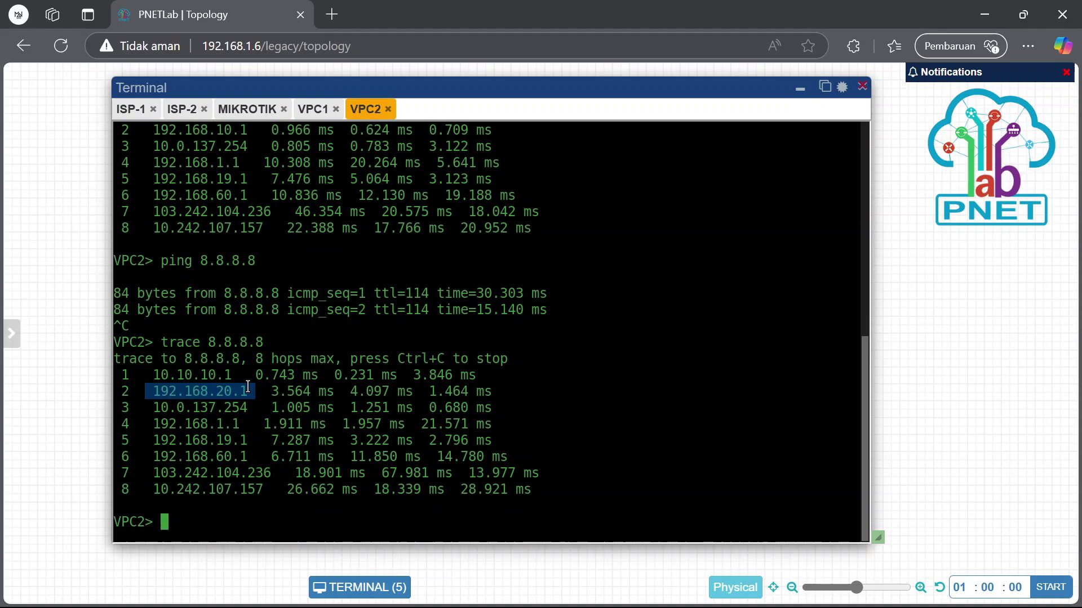
Reopen VPC1's console from its node and type 'ping google.com'
{"action": "left_click", "coordinate": [313, 109]}
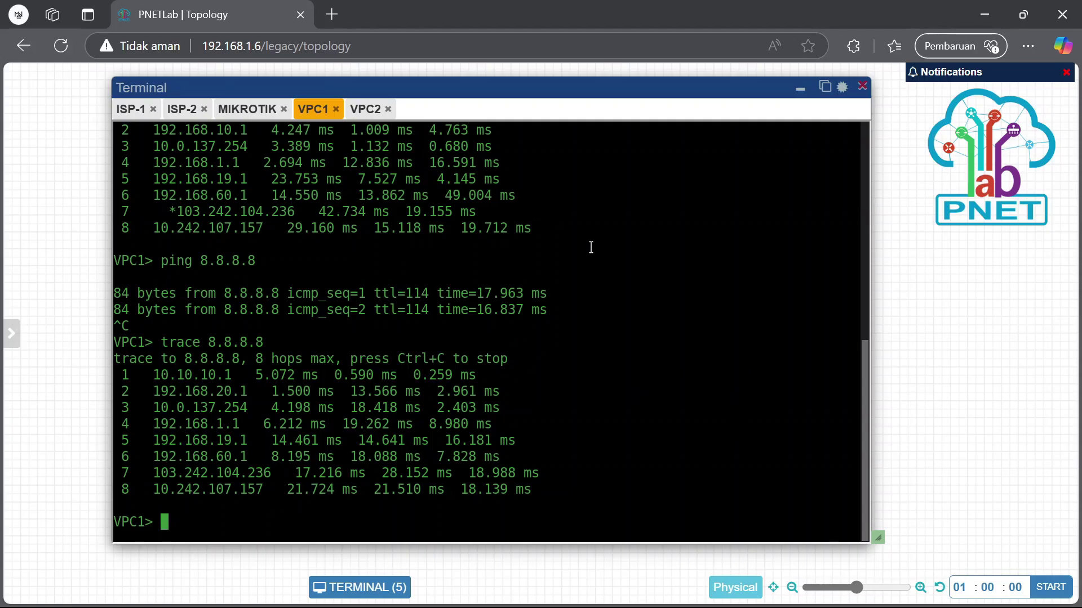
{"action": "left_click", "coordinate": [800, 89]}
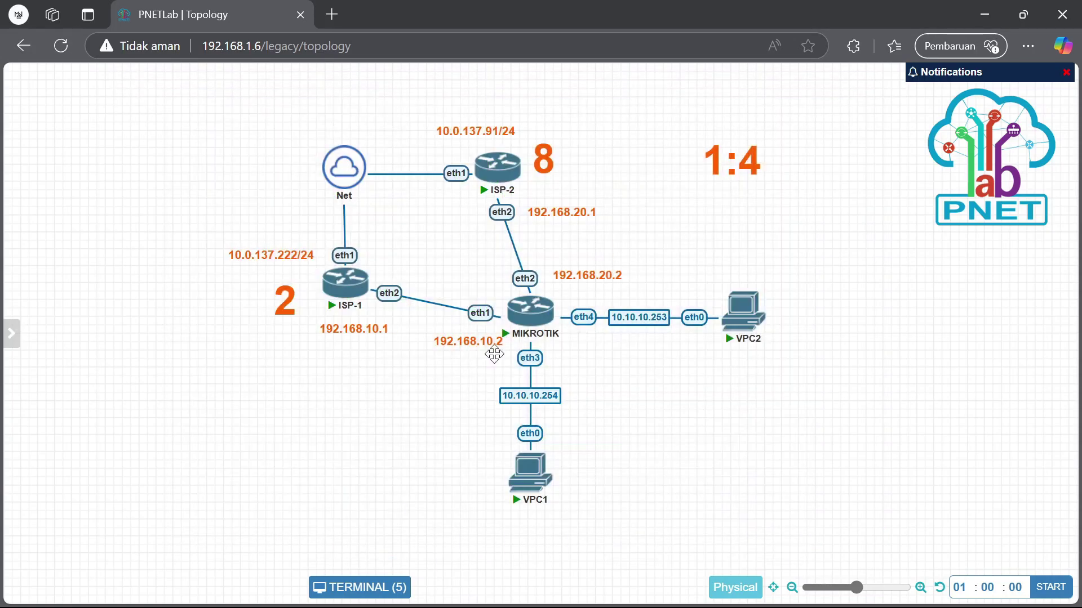
{"action": "left_click", "coordinate": [508, 486]}
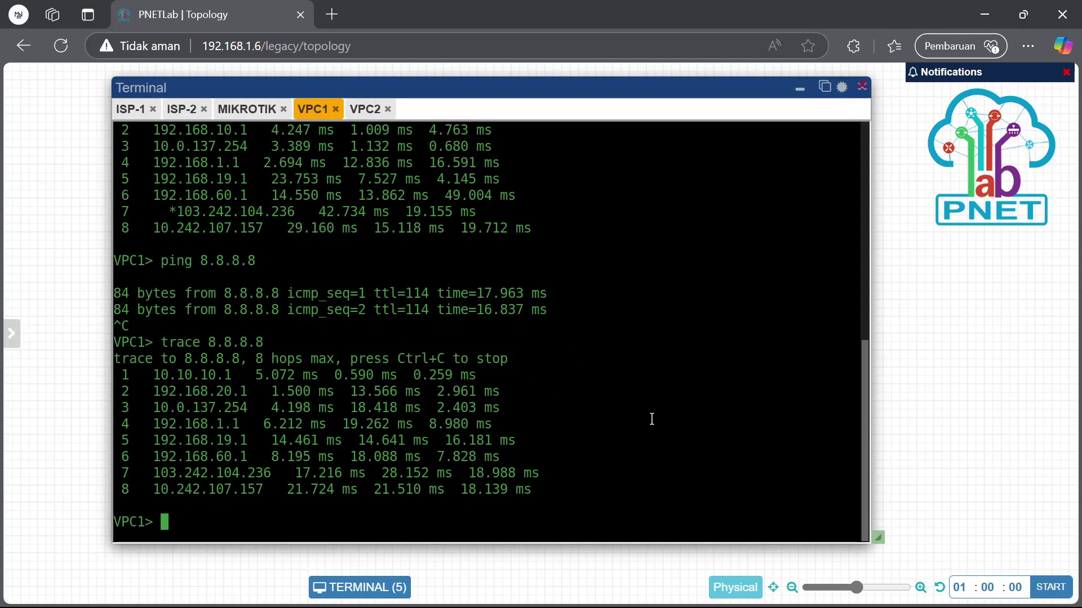
{"action": "type", "text": "ping google.com"}
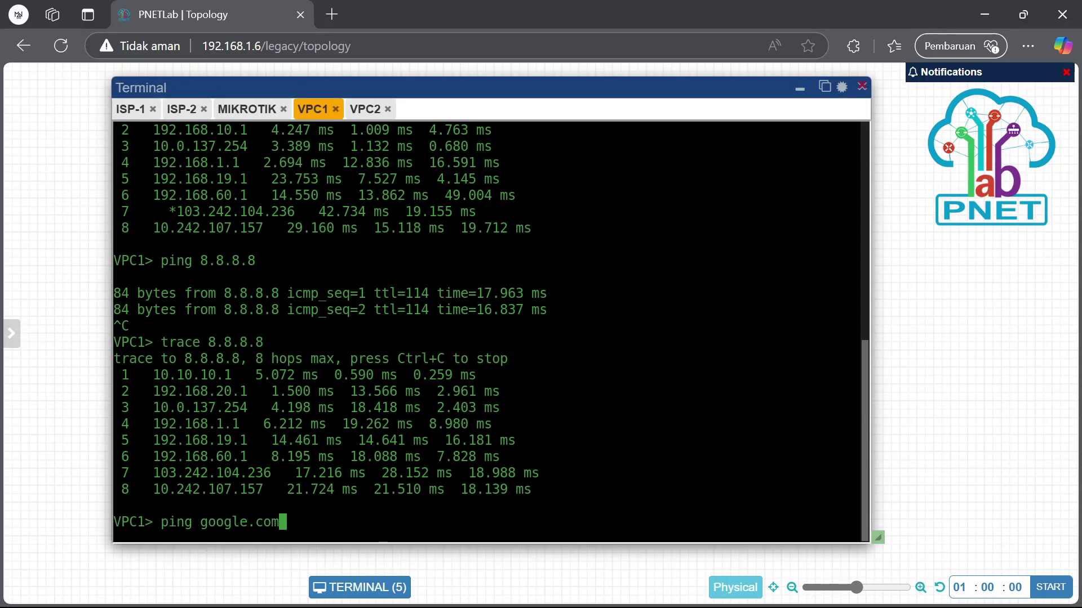
From VPC1, ping and trace google.com, highlighting hop 2 via 192.168.10.1
{"action": "key", "text": "Return"}
{"action": "key", "text": "ctrl+c"}
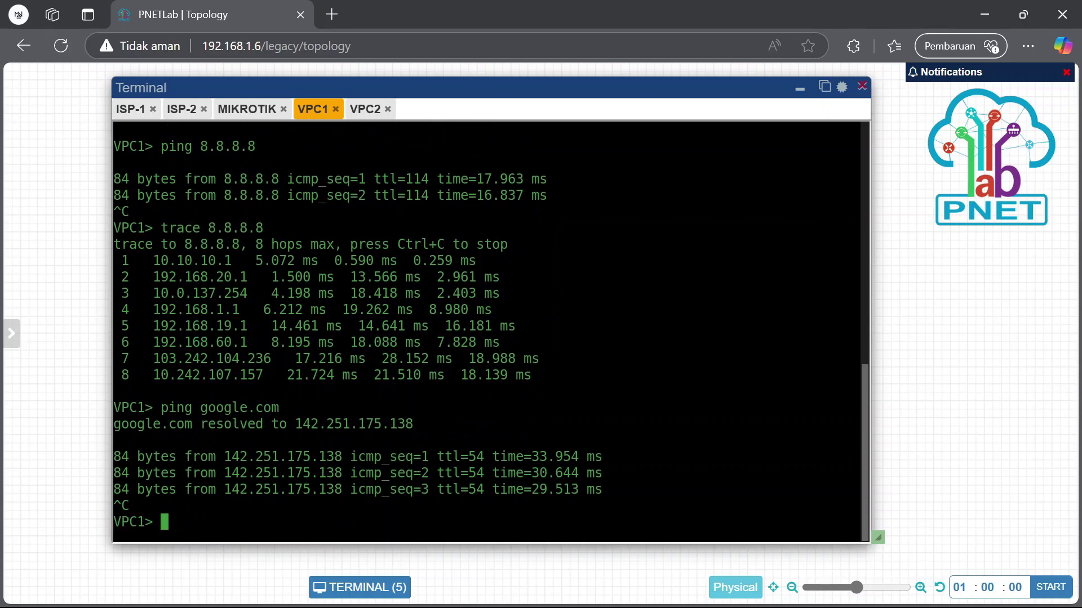
{"action": "type", "text": "tra"}
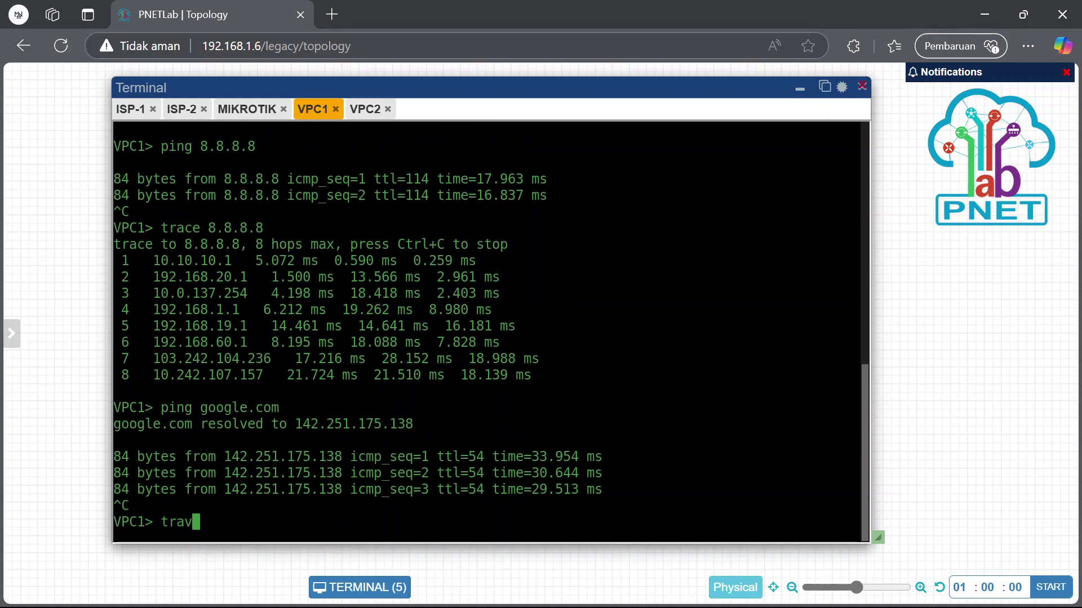
{"action": "type", "text": "ce google.com"}
{"action": "key", "text": "Return"}
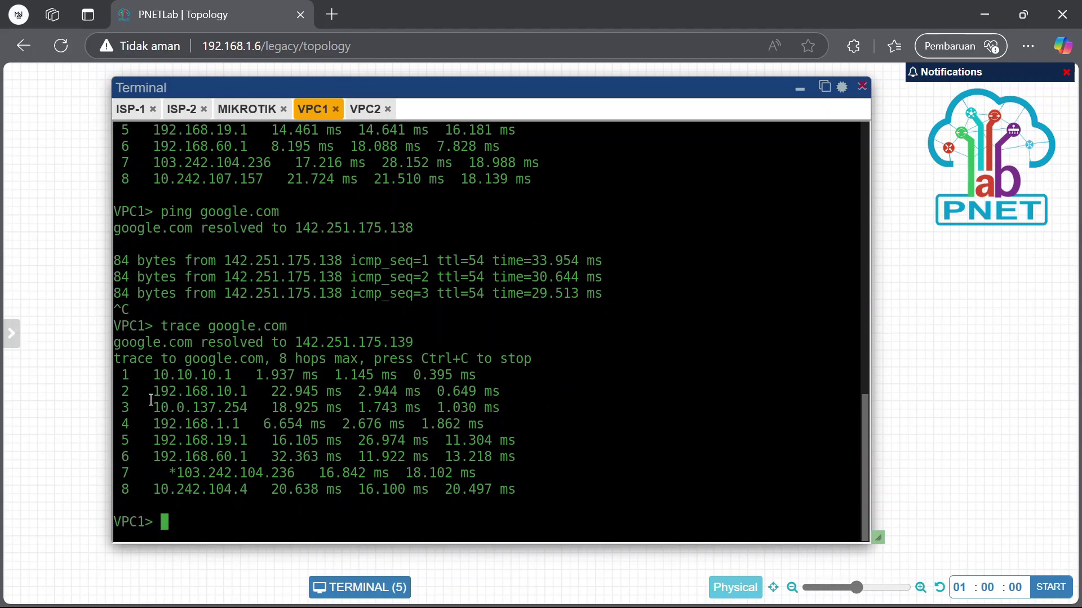
{"action": "left_click_drag", "start_coordinate": [145, 408], "coordinate": [255, 407]}
{"action": "left_click_drag", "start_coordinate": [144, 391], "coordinate": [255, 391]}
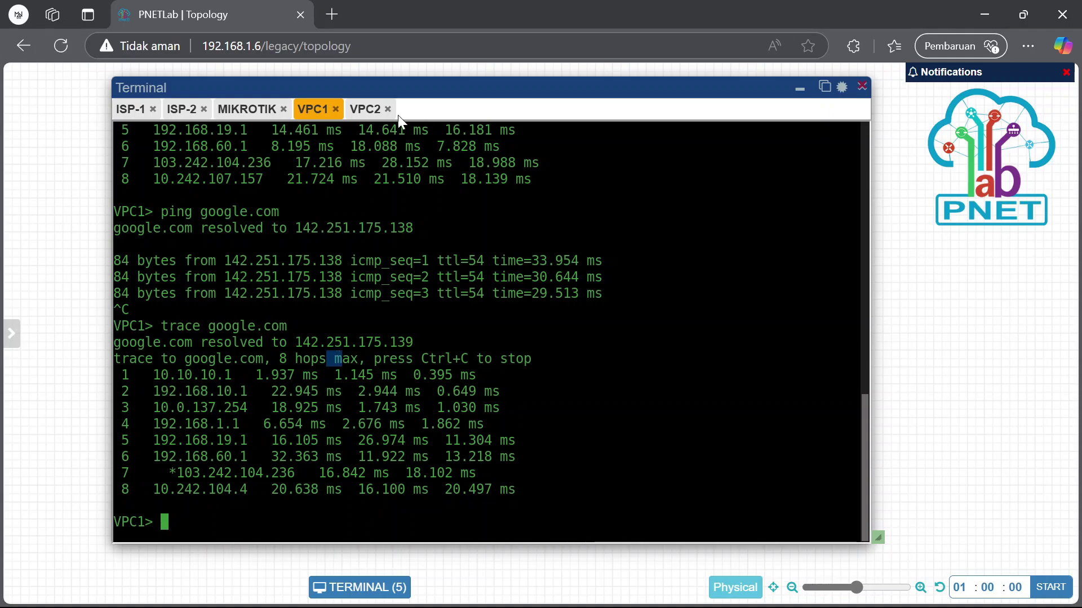
From VPC2, ping and trace google.com, highlighting hops 2 and 3
{"action": "left_click", "coordinate": [360, 111]}
{"action": "type", "text": "ping "}
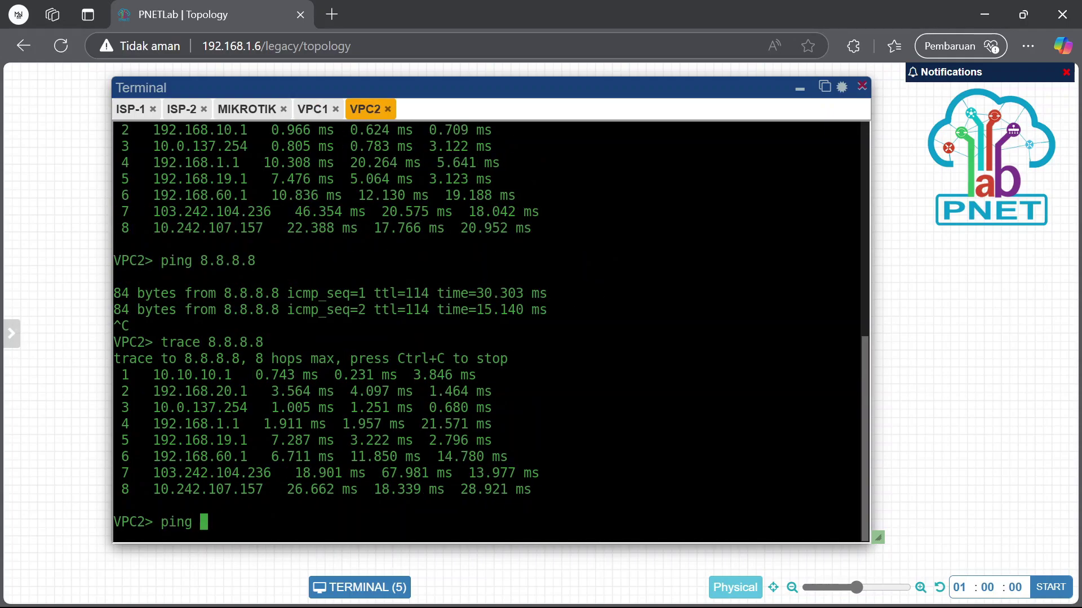
{"action": "type", "text": "google.com"}
{"action": "key", "text": "Return"}
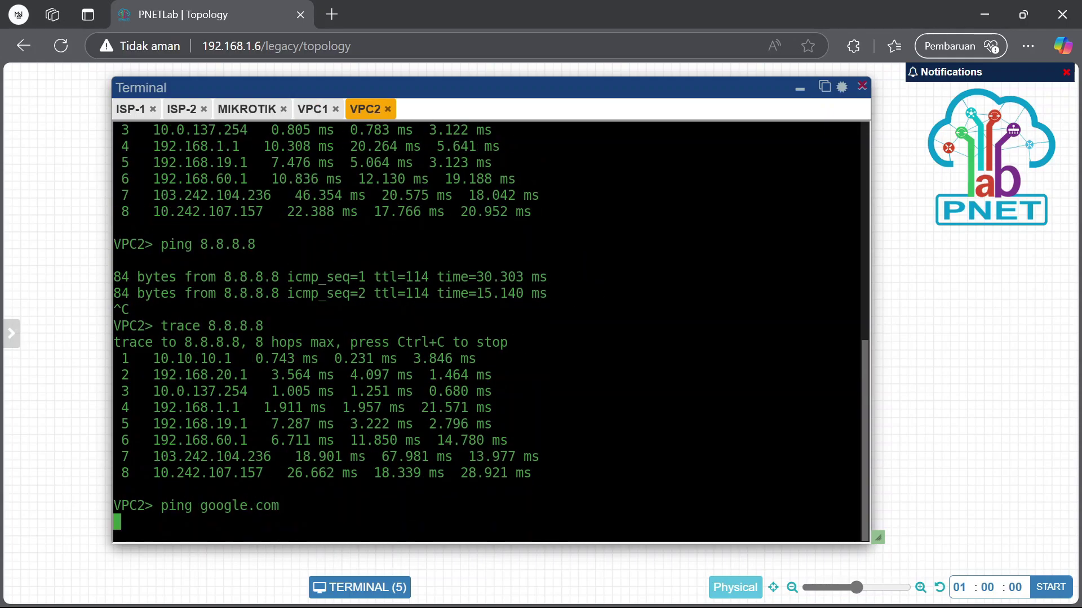
{"action": "key", "text": "ctrl+c"}
{"action": "type", "text": "trac"}
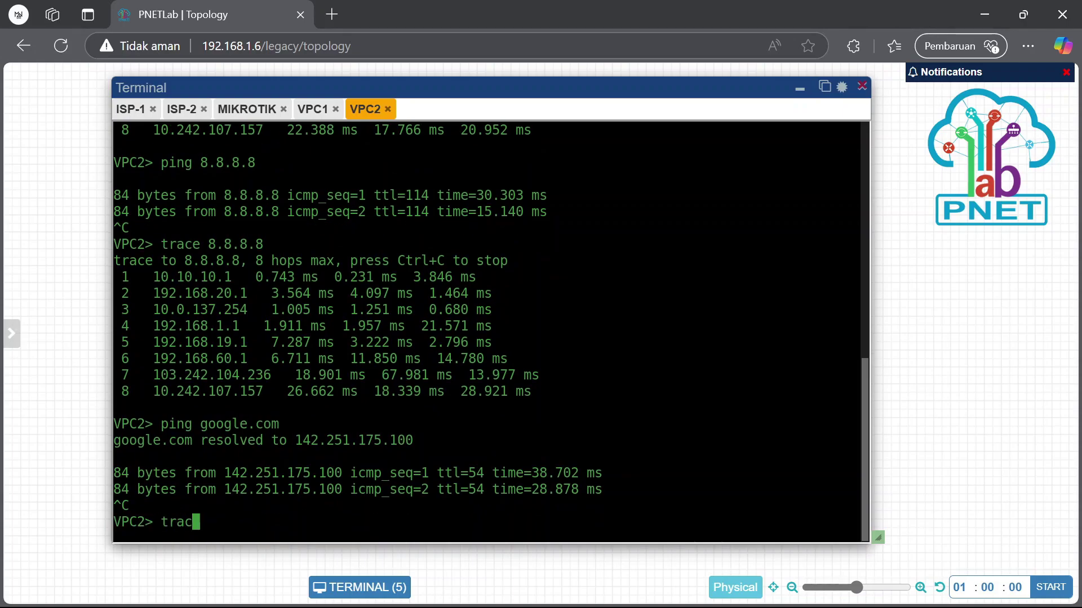
{"action": "type", "text": "e google.com"}
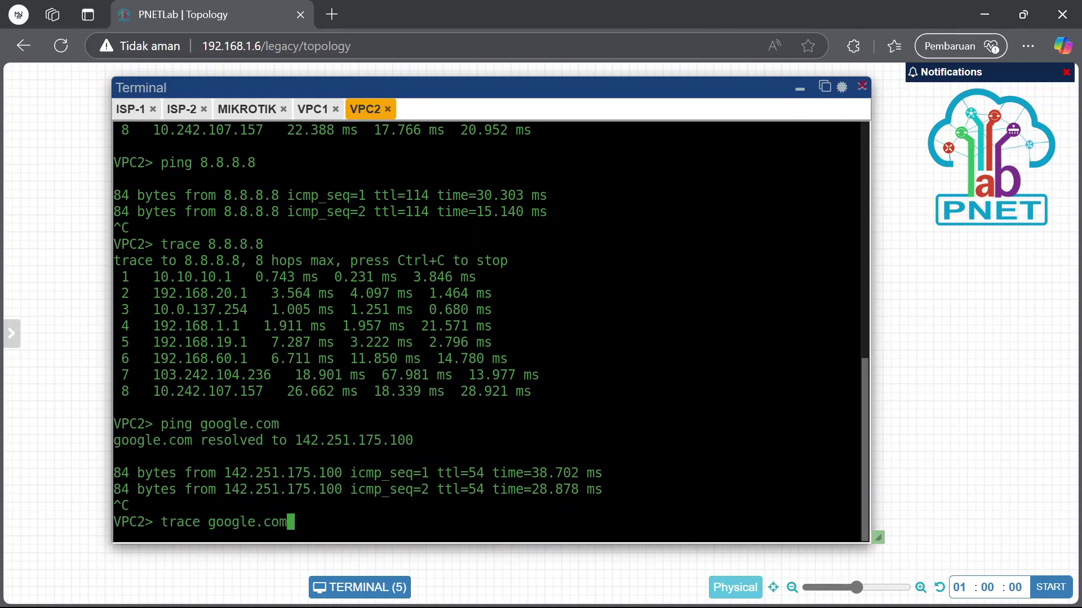
{"action": "key", "text": "Return"}
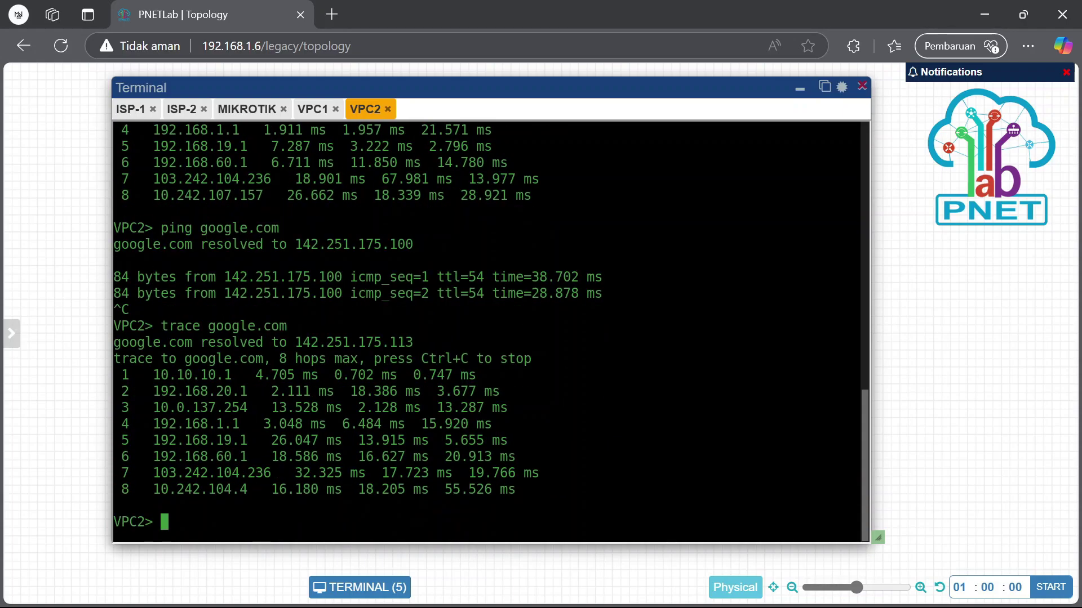
{"action": "left_click_drag", "start_coordinate": [141, 391], "coordinate": [258, 401]}
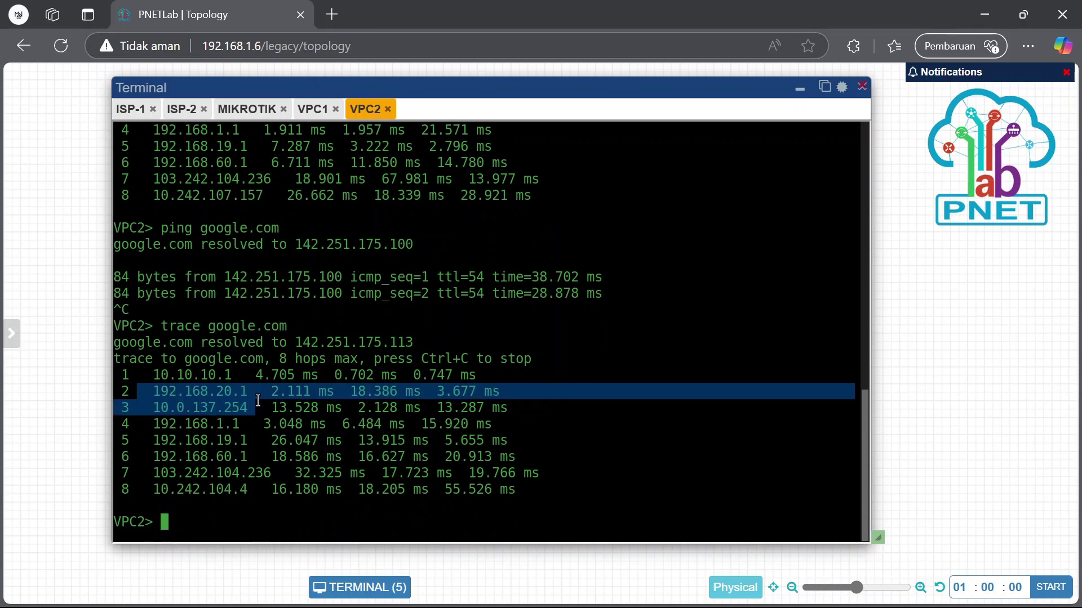
Rerun VPC1's trace to google.com, check hop 3 latency, then open Windows search
{"action": "left_click", "coordinate": [311, 109]}
{"action": "left_click_drag", "start_coordinate": [139, 376], "coordinate": [315, 406]}
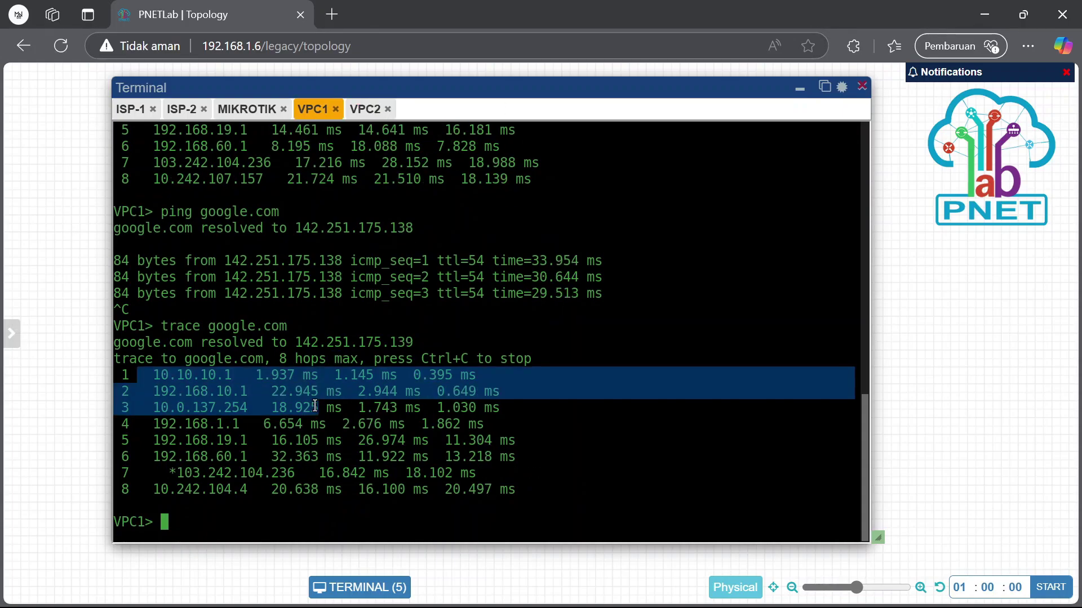
{"action": "left_click", "coordinate": [315, 406]}
{"action": "key", "text": "Up"}
{"action": "key", "text": "Return"}
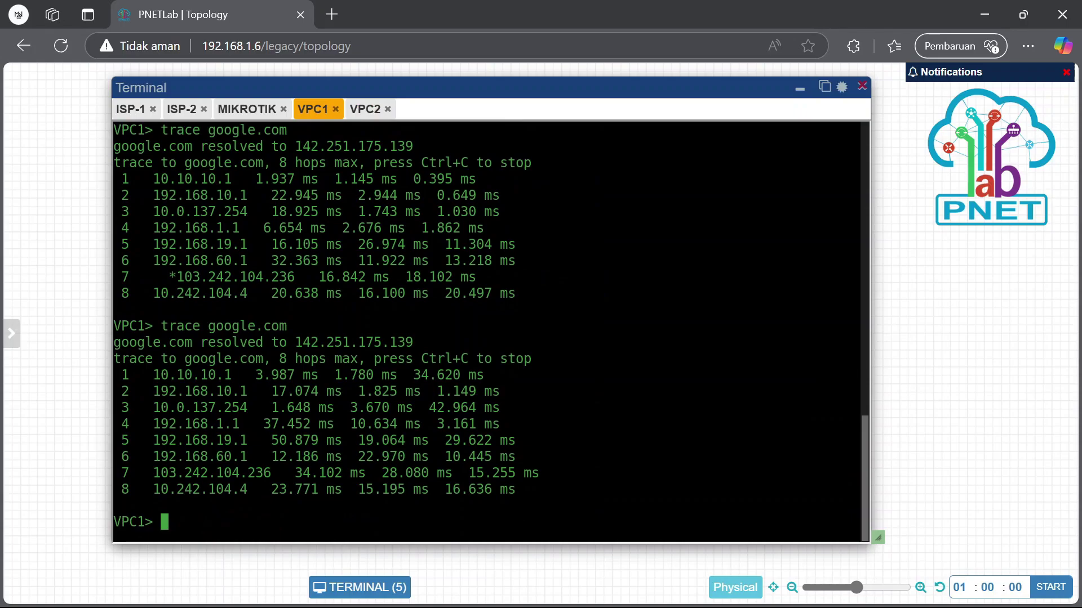
{"action": "left_click_drag", "start_coordinate": [438, 407], "coordinate": [453, 407]}
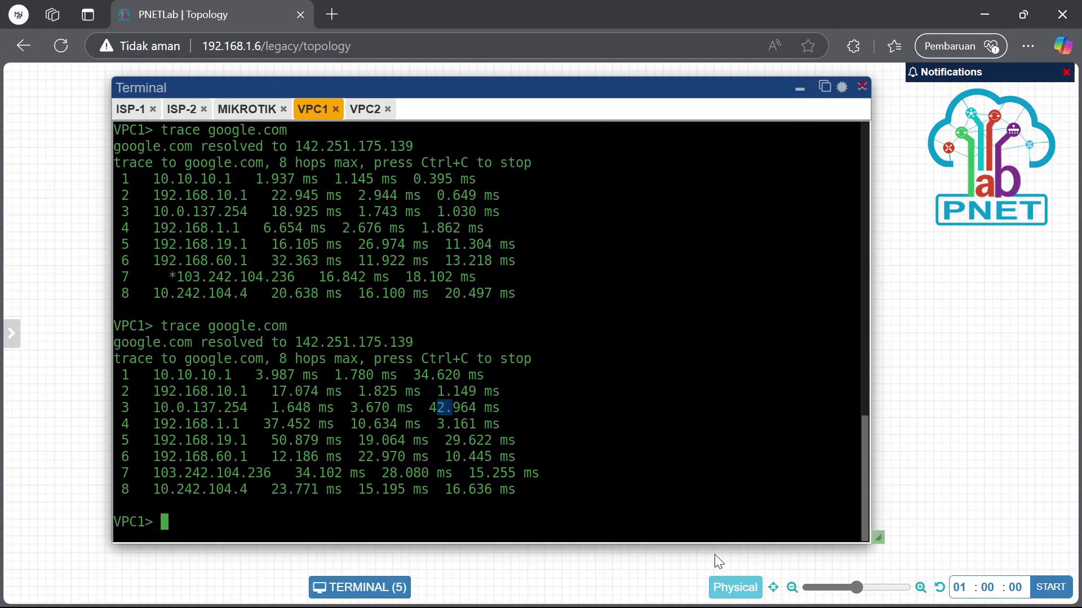
{"action": "left_click", "coordinate": [474, 589]}
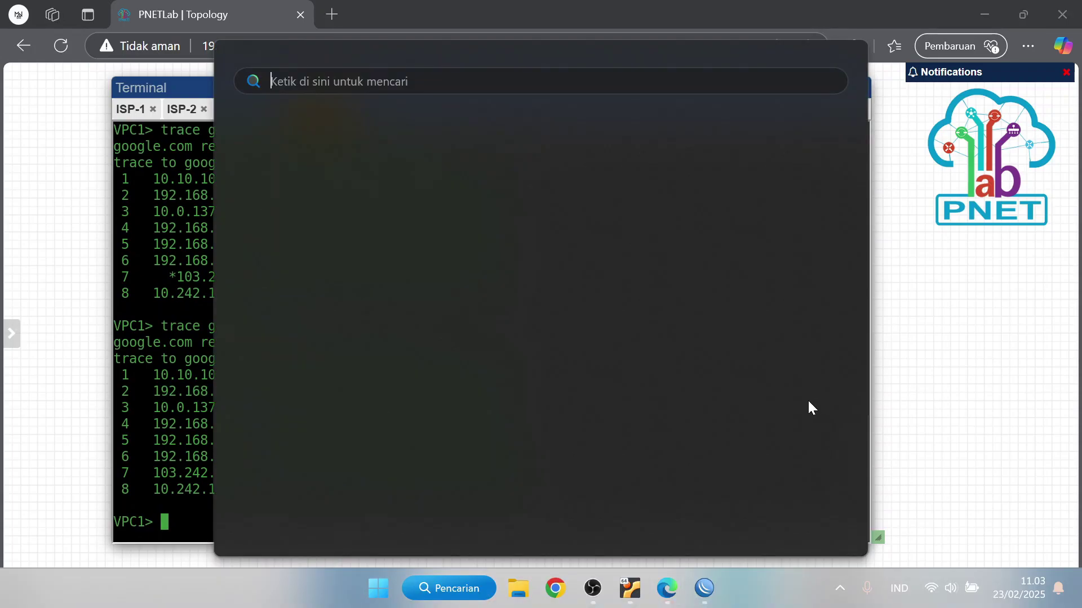
Run 'nslookup facebook.com' in an administrator Command Prompt, resolving to 31.13.95.35
{"action": "right_click", "coordinate": [779, 352]}
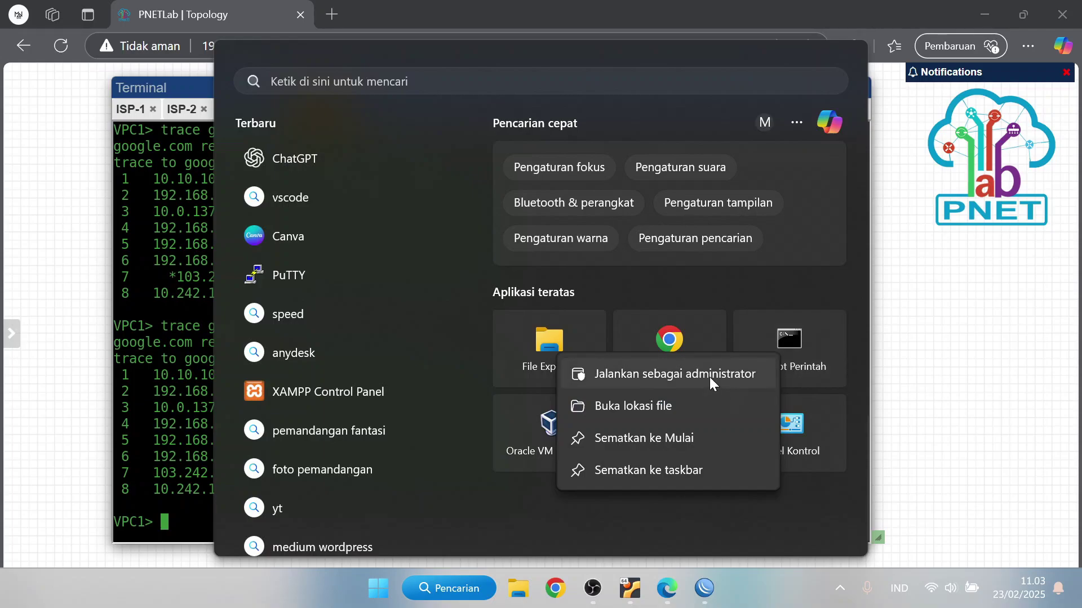
{"action": "left_click", "coordinate": [508, 370]}
{"action": "key", "text": "Escape"}
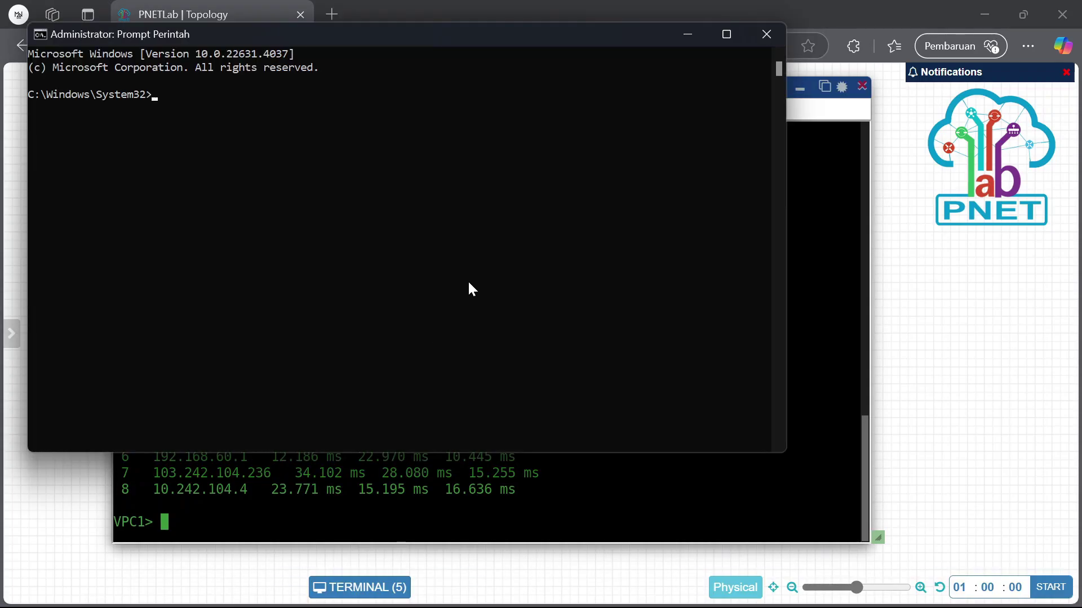
{"action": "left_click", "coordinate": [475, 268]}
{"action": "type", "text": "nslookup facebook."}
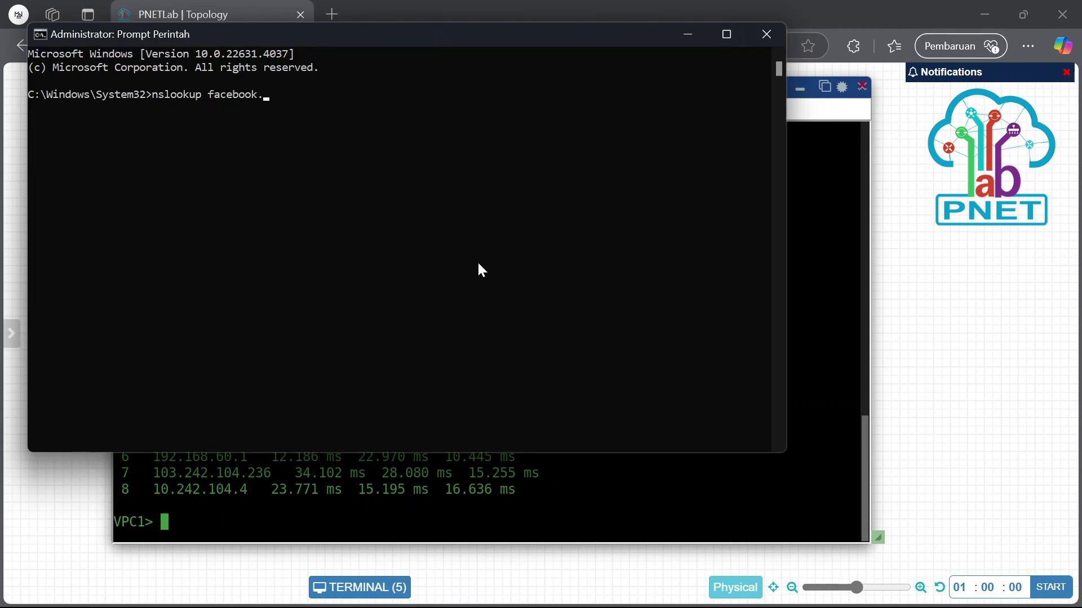
{"action": "type", "text": "com"}
{"action": "key", "text": "Return"}
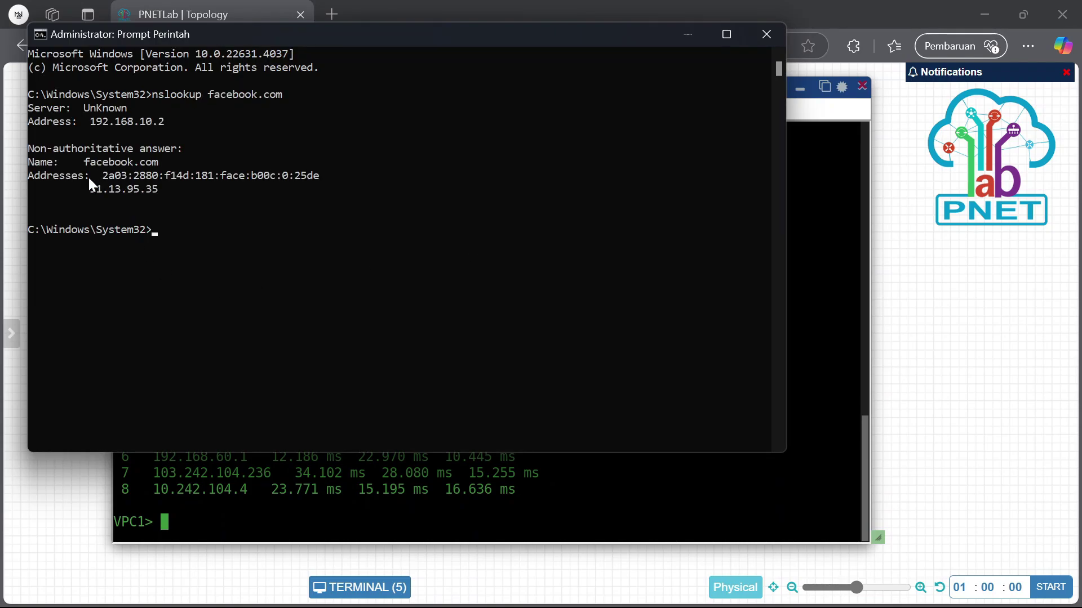
{"action": "left_click", "coordinate": [268, 532]}
Ping 31.13.95.35 from VPC1 and stop it after three replies
{"action": "type", "text": "ping "}
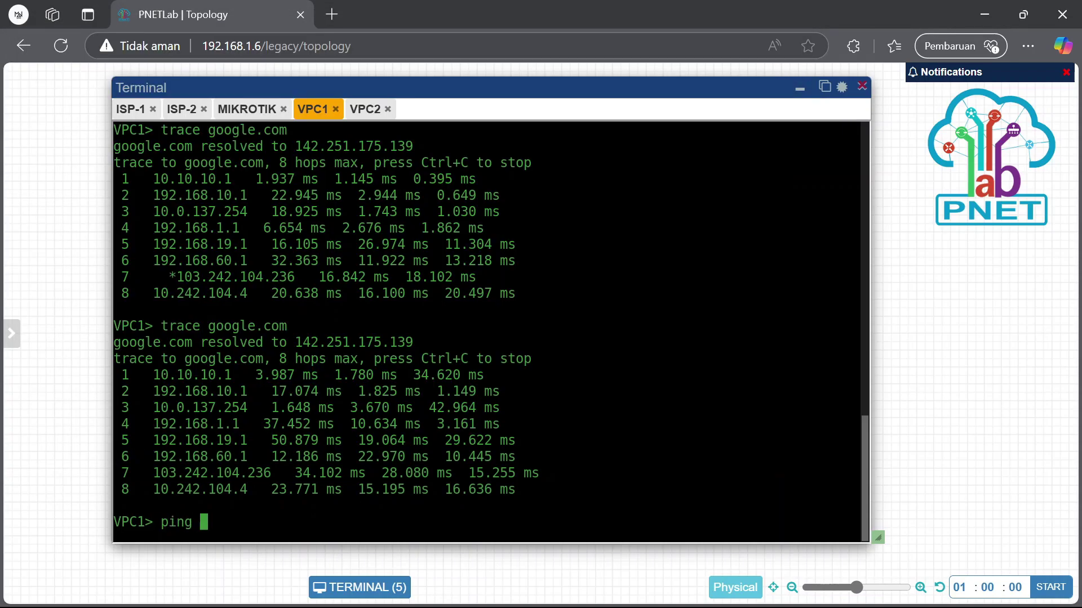
{"action": "type", "text": "31.13.95.35"}
{"action": "key", "text": "Return"}
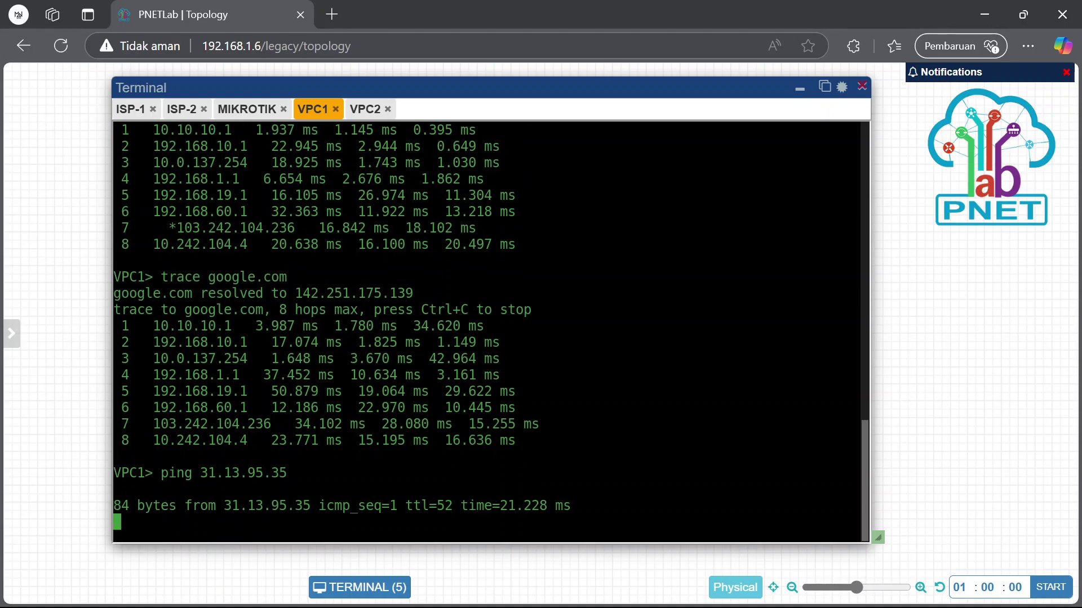
{"action": "key", "text": "ctrl+c"}
Trace the route to 31.13.95.35 and highlight hop 2's gateway, 192.168.10.1
{"action": "key", "text": "Up"}
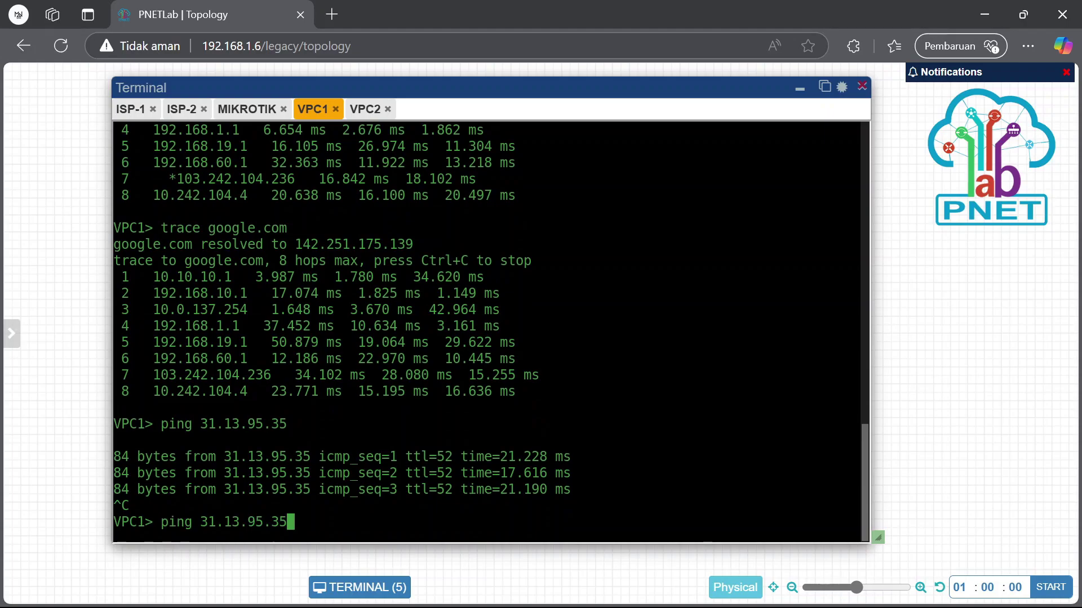
{"action": "key", "text": "Left"}
{"action": "key", "text": "Left"}
{"action": "key", "text": "Left"}
{"action": "key", "text": "Left"}
{"action": "key", "text": "Left"}
{"action": "key", "text": "Left"}
{"action": "key", "text": "Left"}
{"action": "key", "text": "Left"}
{"action": "key", "text": "Left"}
{"action": "key", "text": "Left"}
{"action": "key", "text": "Left"}
{"action": "key", "text": "BackSpace"}
{"action": "key", "text": "BackSpace"}
{"action": "key", "text": "BackSpace"}
{"action": "key", "text": "BackSpace"}
{"action": "key", "text": "BackSpace"}
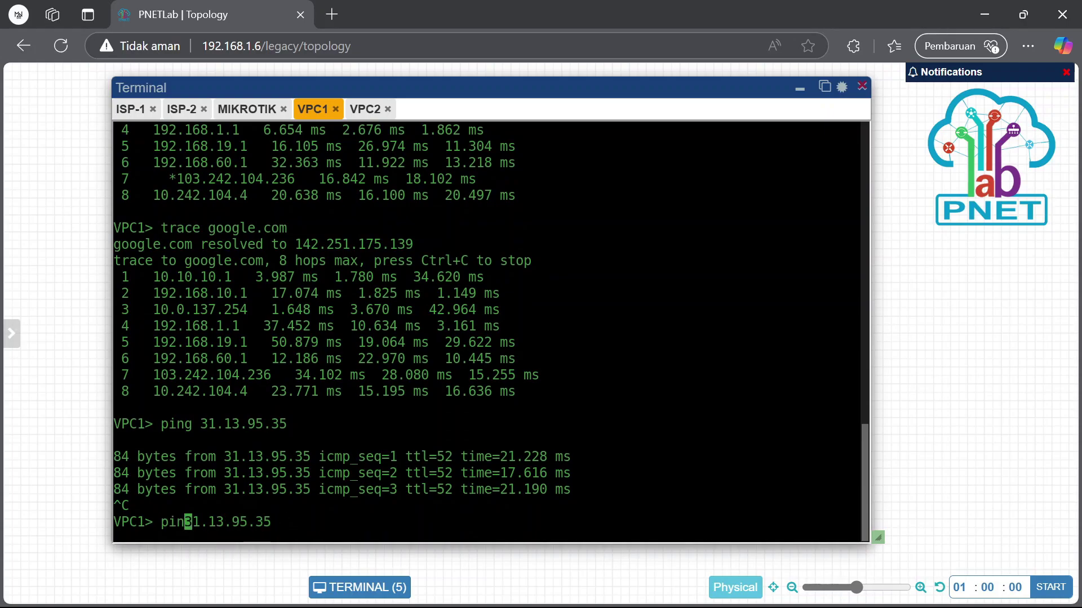
{"action": "type", "text": "trace"}
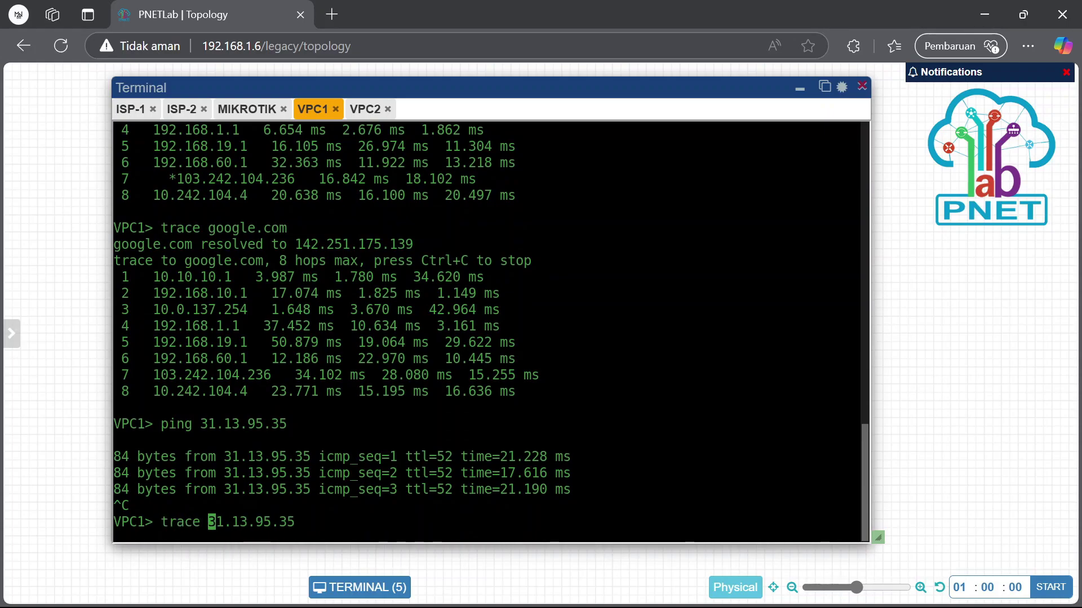
{"action": "key", "text": "Return"}
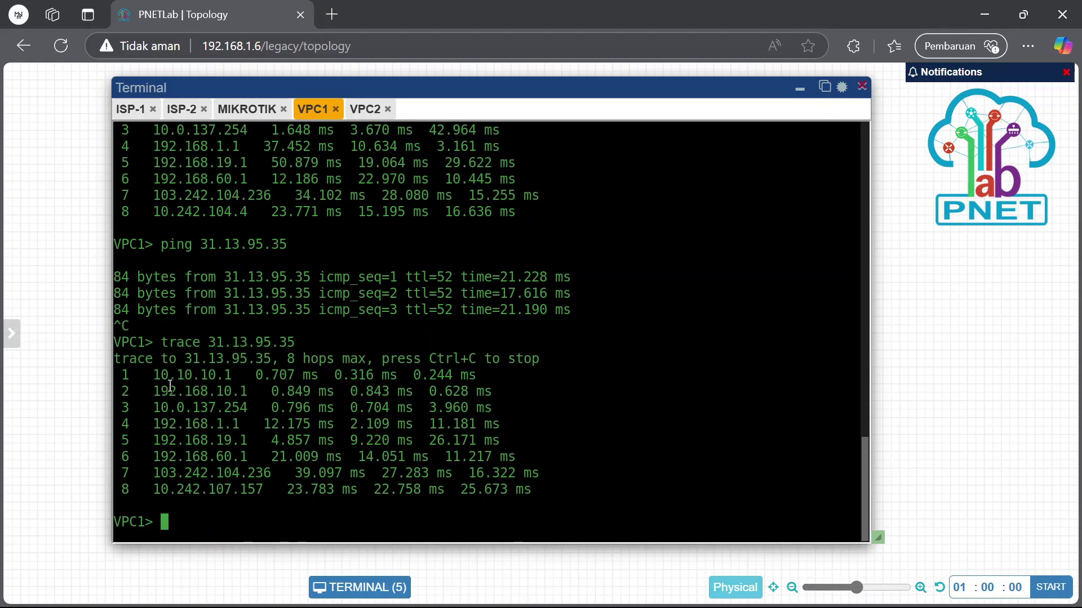
{"action": "double_click", "coordinate": [171, 386]}
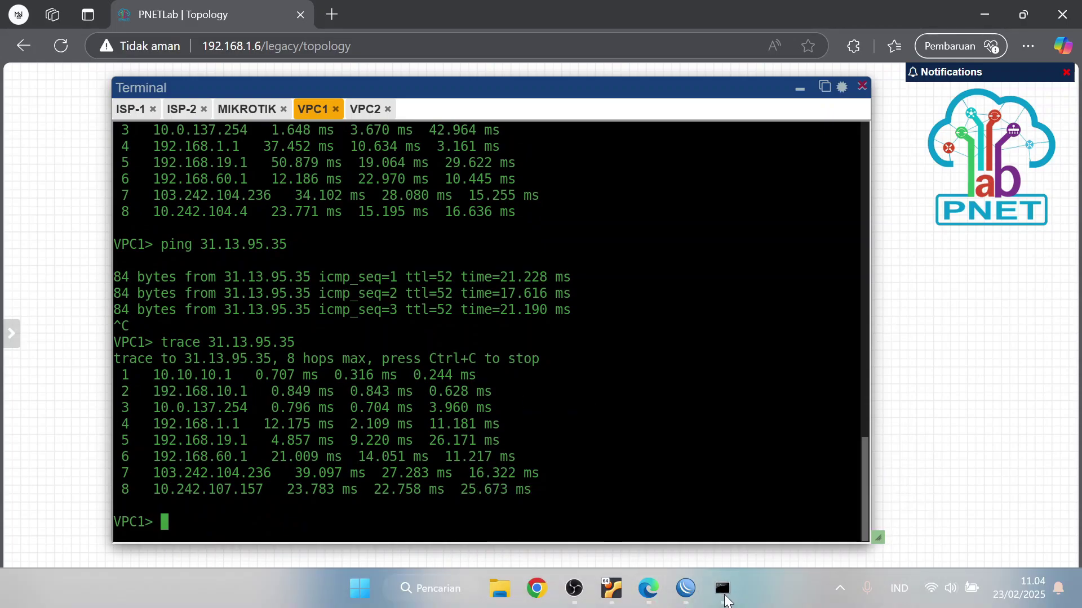
{"action": "left_click", "coordinate": [725, 600]}
{"action": "left_click", "coordinate": [413, 271]}
Resolve youtube.com with nslookup (74.125.200.91, .93, .190, .136), then minimize Command Prompt
{"action": "type", "text": "nslook"}
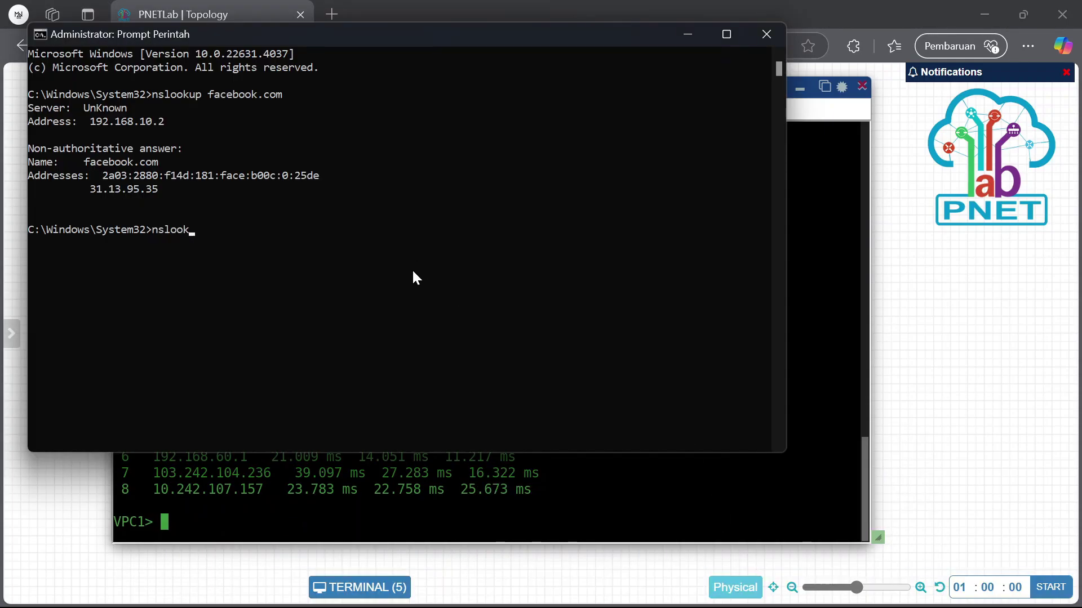
{"action": "type", "text": "uop"}
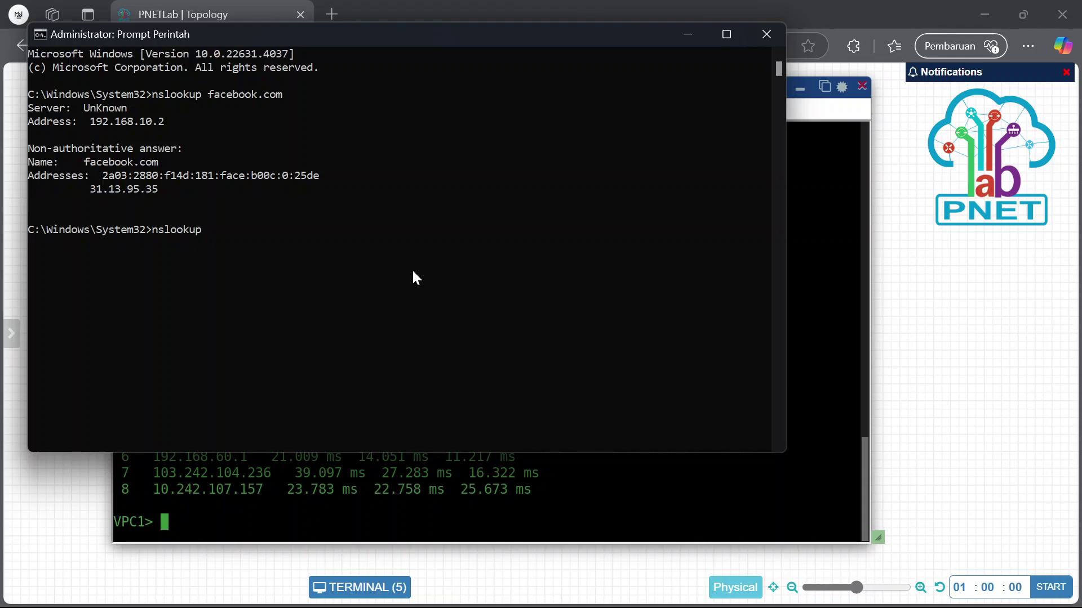
{"action": "type", "text": " youtyube.com"}
{"action": "key", "text": "Return"}
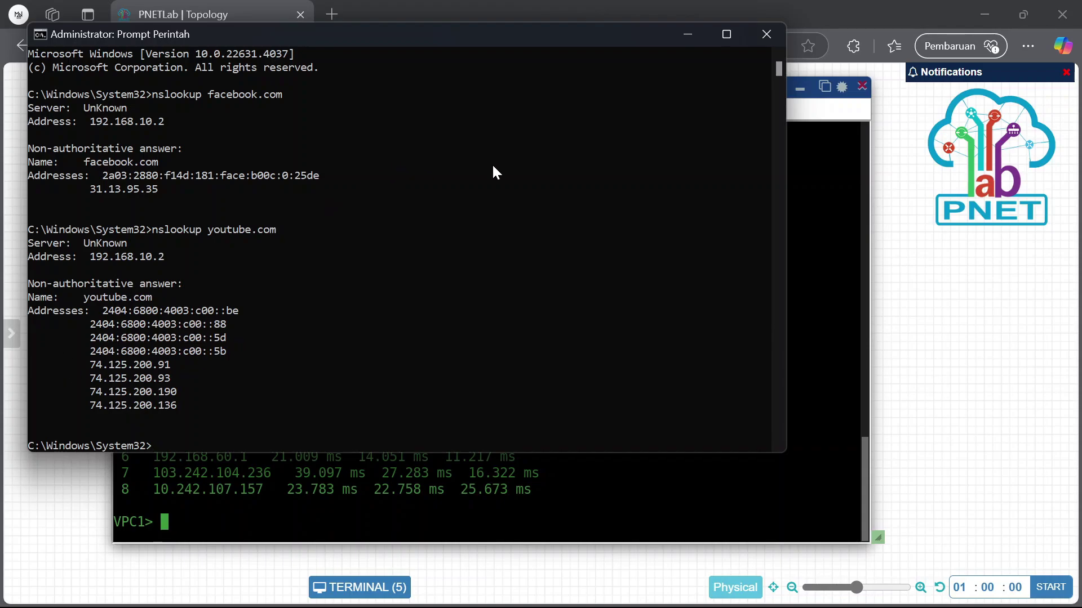
{"action": "left_click", "coordinate": [686, 35]}
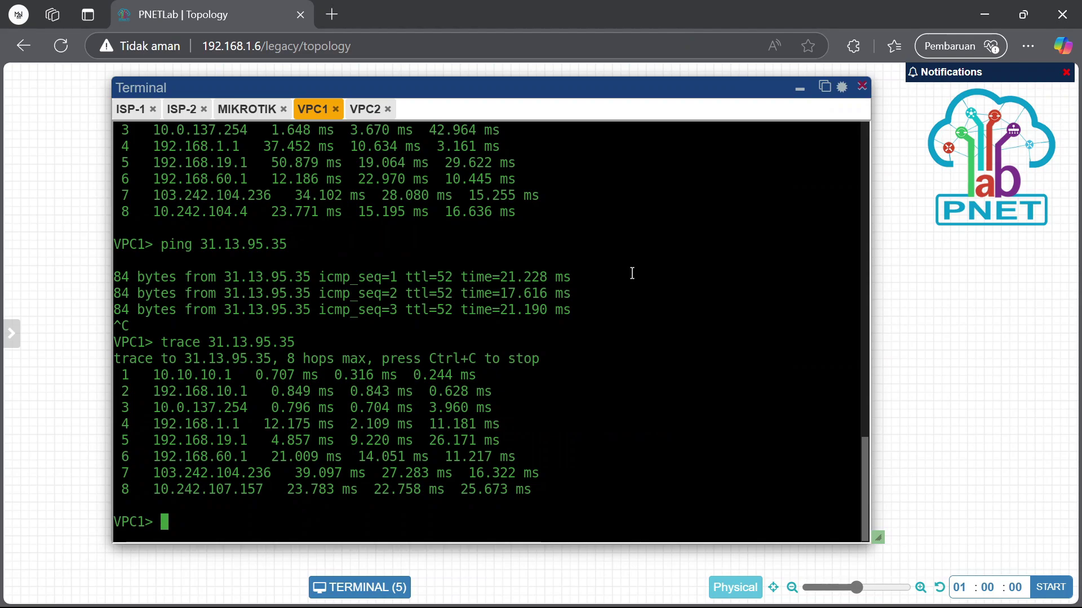
Ping 74.125.200.91 from VPC1 after checking the address, stopping after three replies
{"action": "type", "text": "ping 74"}
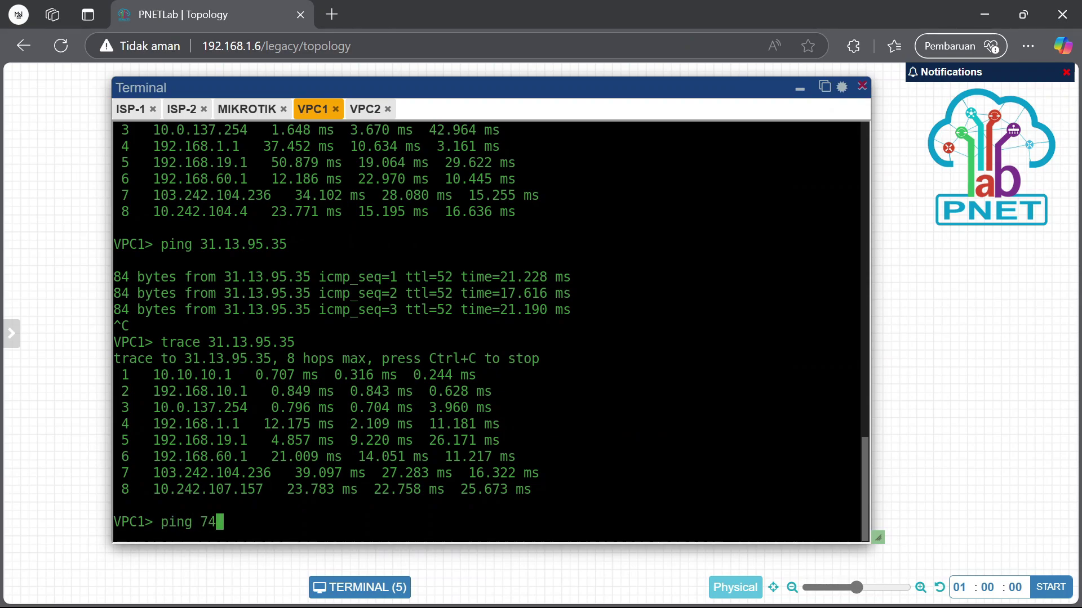
{"action": "type", "text": ".200."}
{"action": "mouse_move", "coordinate": [702, 606]}
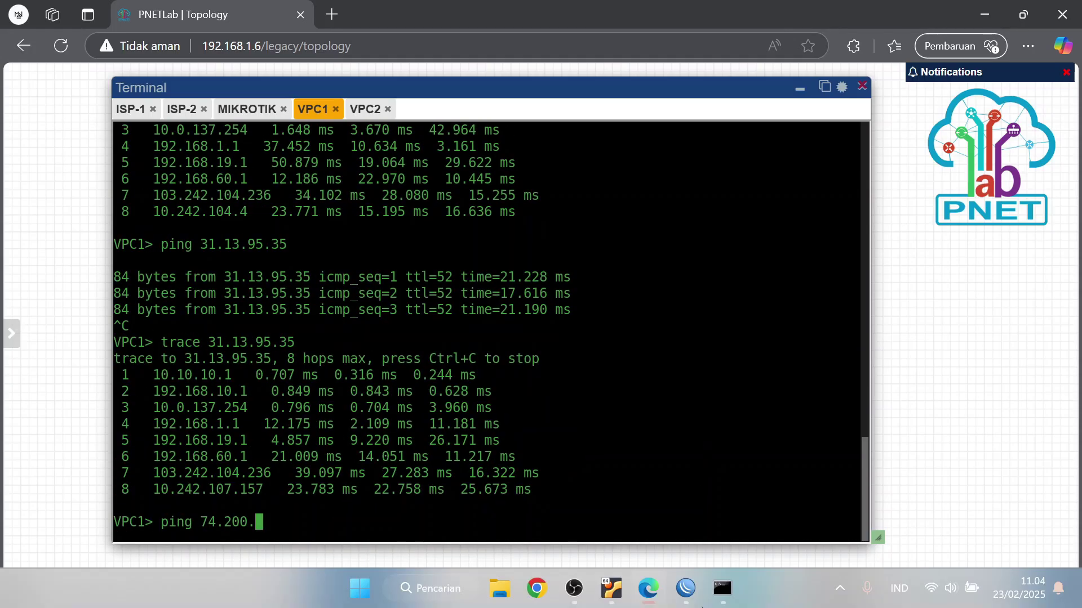
{"action": "left_click", "coordinate": [724, 591]}
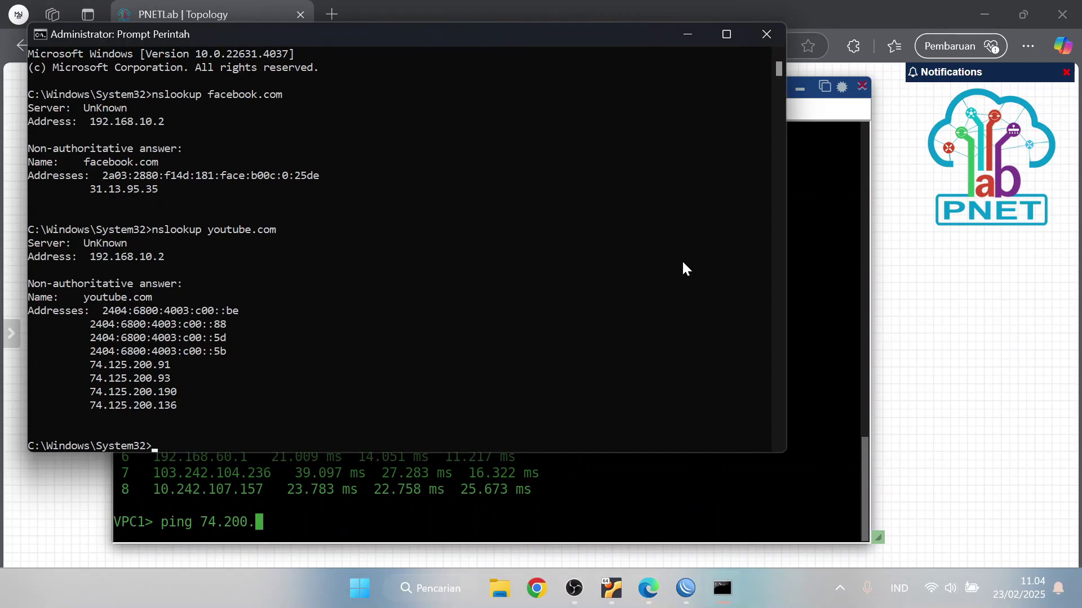
{"action": "left_click", "coordinate": [687, 34]}
{"action": "key", "text": "BackSpace"}
{"action": "key", "text": "Left"}
{"action": "key", "text": "Left"}
{"action": "key", "text": "Left"}
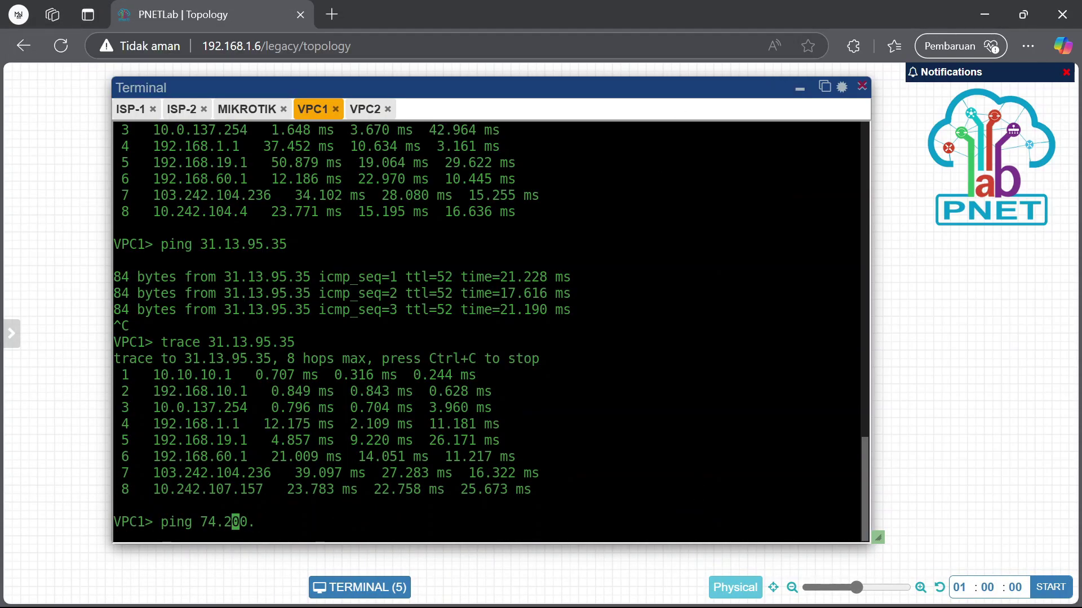
{"action": "type", "text": "125."}
{"action": "key", "text": "Right"}
{"action": "key", "text": "Right"}
{"action": "key", "text": "Right"}
{"action": "key", "text": "Right"}
{"action": "type", "text": "91"}
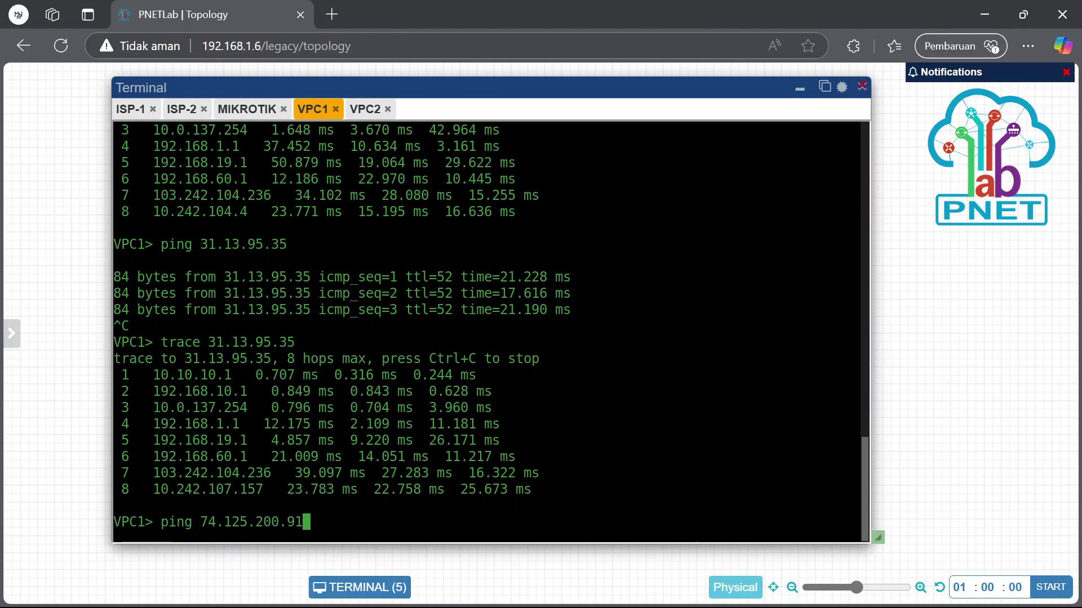
{"action": "key", "text": "Return"}
{"action": "key", "text": "ctrl+c"}
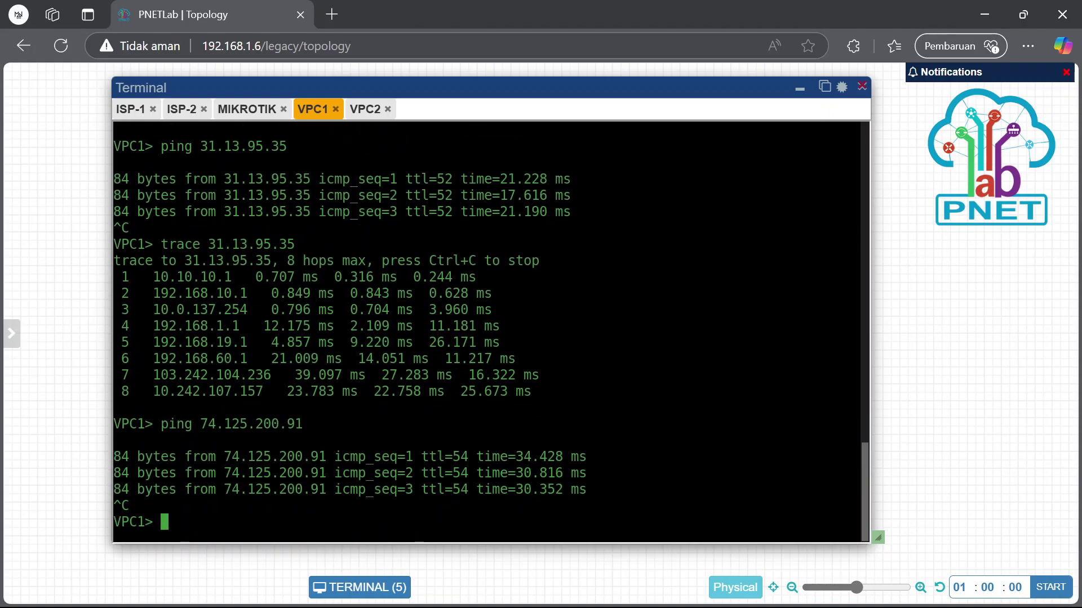
Trace 74.125.200.91, highlighting hop 2's 192.168.20.1, then view VPC2's console output
{"action": "key", "text": "Up"}
{"action": "key", "text": "Left"}
{"action": "key", "text": "Left"}
{"action": "key", "text": "Left"}
{"action": "key", "text": "Left"}
{"action": "key", "text": "Left"}
{"action": "key", "text": "Left"}
{"action": "key", "text": "Left"}
{"action": "key", "text": "Left"}
{"action": "key", "text": "Left"}
{"action": "key", "text": "Left"}
{"action": "key", "text": "Left"}
{"action": "key", "text": "Left"}
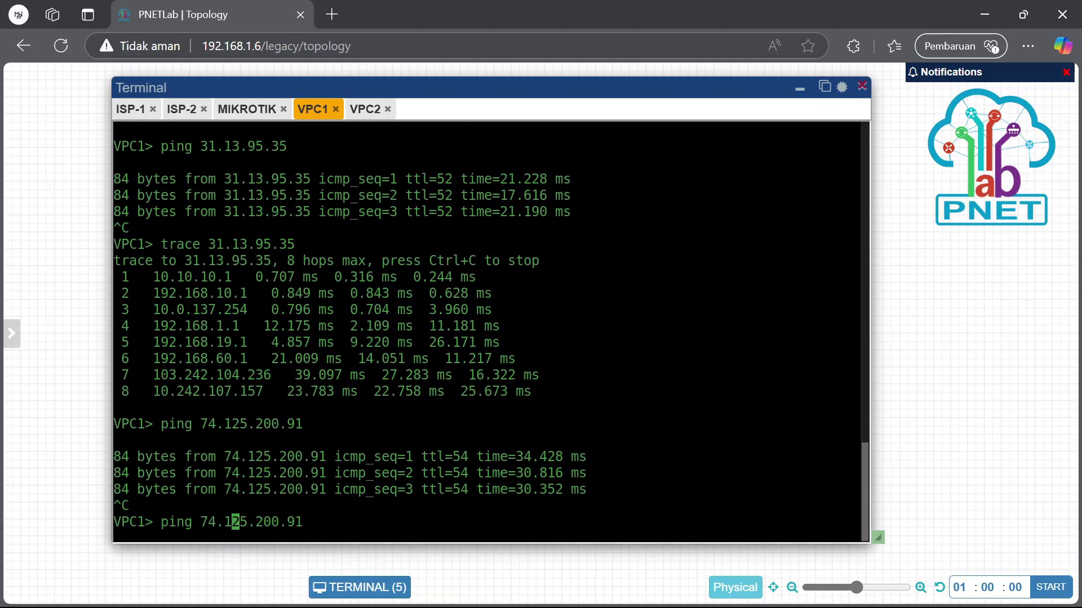
{"action": "key", "text": "Left"}
{"action": "key", "text": "BackSpace"}
{"action": "key", "text": "BackSpace"}
{"action": "key", "text": "BackSpace"}
{"action": "key", "text": "BackSpace"}
{"action": "key", "text": "BackSpace"}
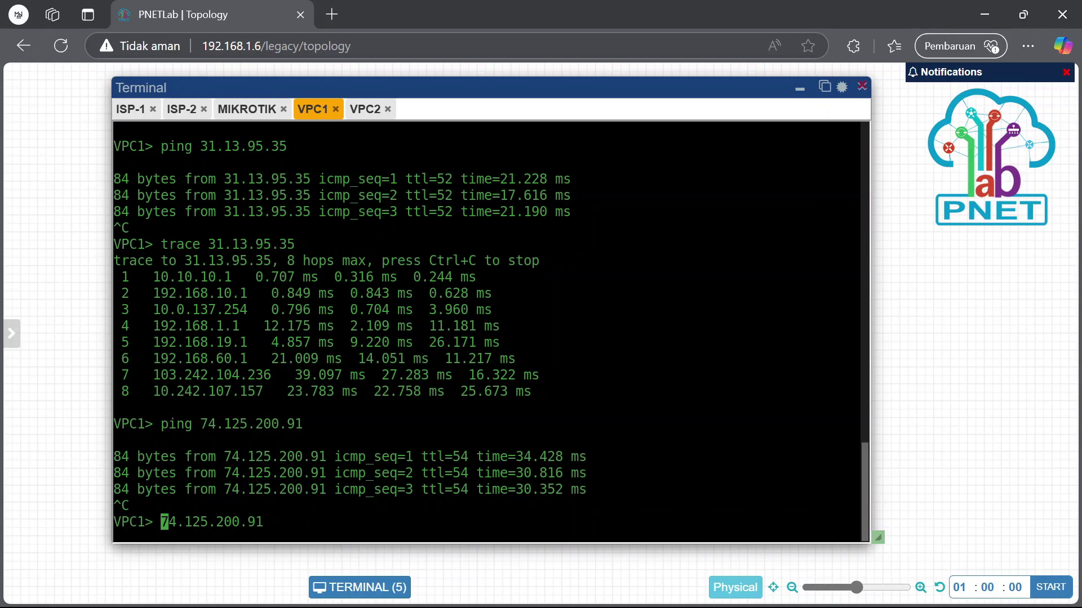
{"action": "type", "text": "trace"}
{"action": "key", "text": "Return"}
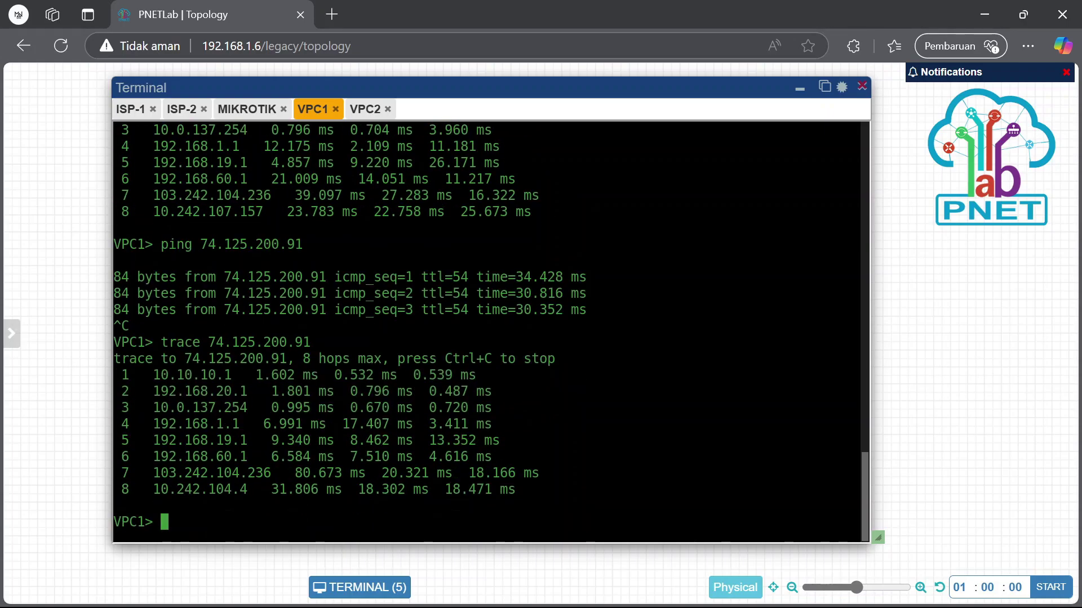
{"action": "left_click_drag", "start_coordinate": [138, 393], "coordinate": [277, 394]}
{"action": "left_click", "coordinate": [365, 109]}
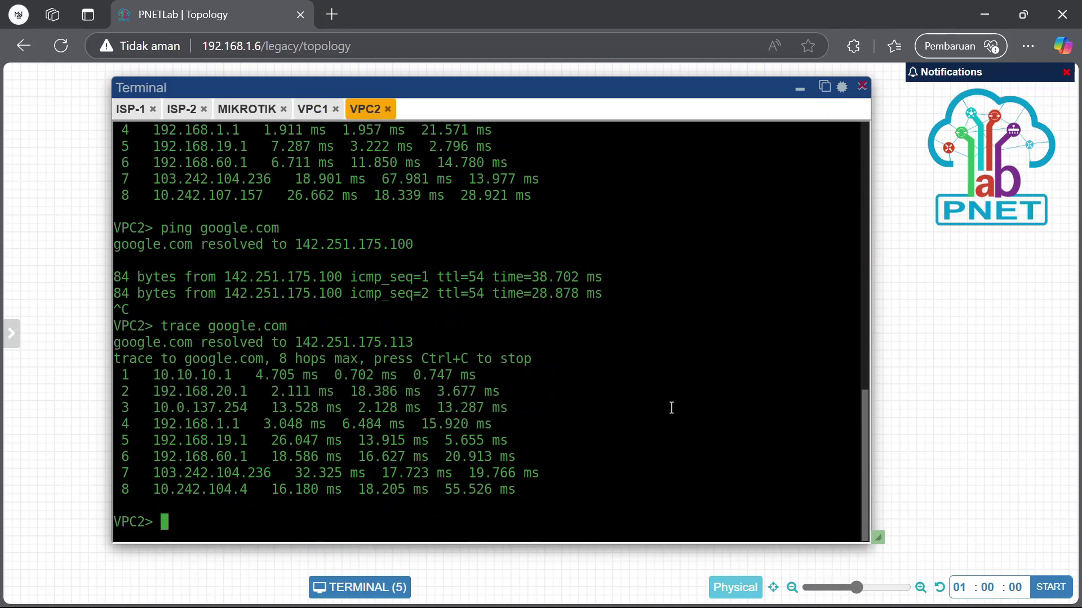
{"action": "scroll", "coordinate": [671, 407], "scroll_direction": "up", "scroll_amount": 3}
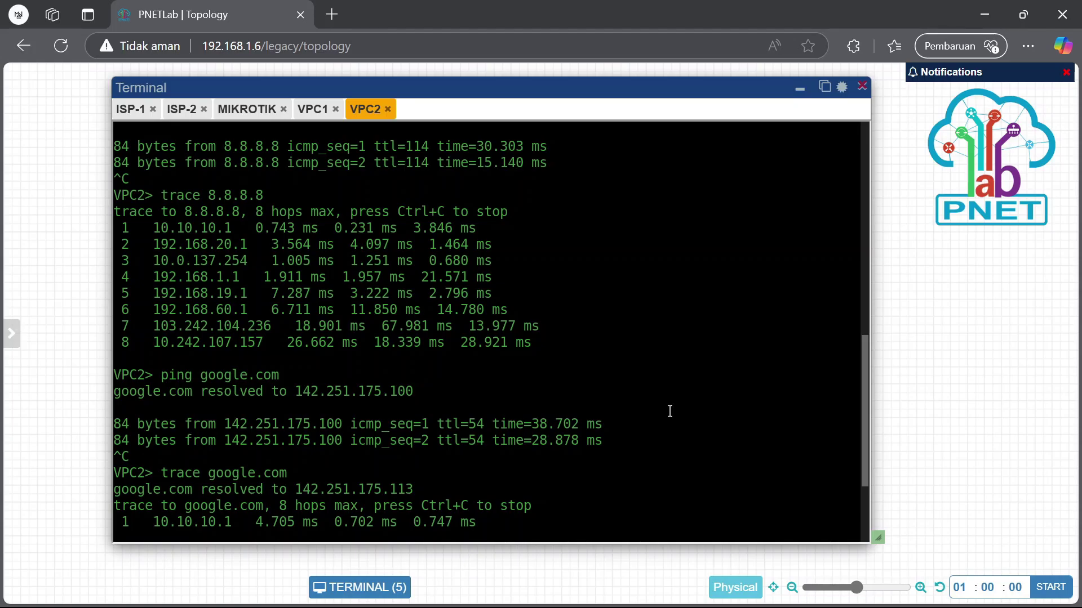
Minimize the console window so the topology with its orange labels shows
{"action": "left_click", "coordinate": [800, 89]}
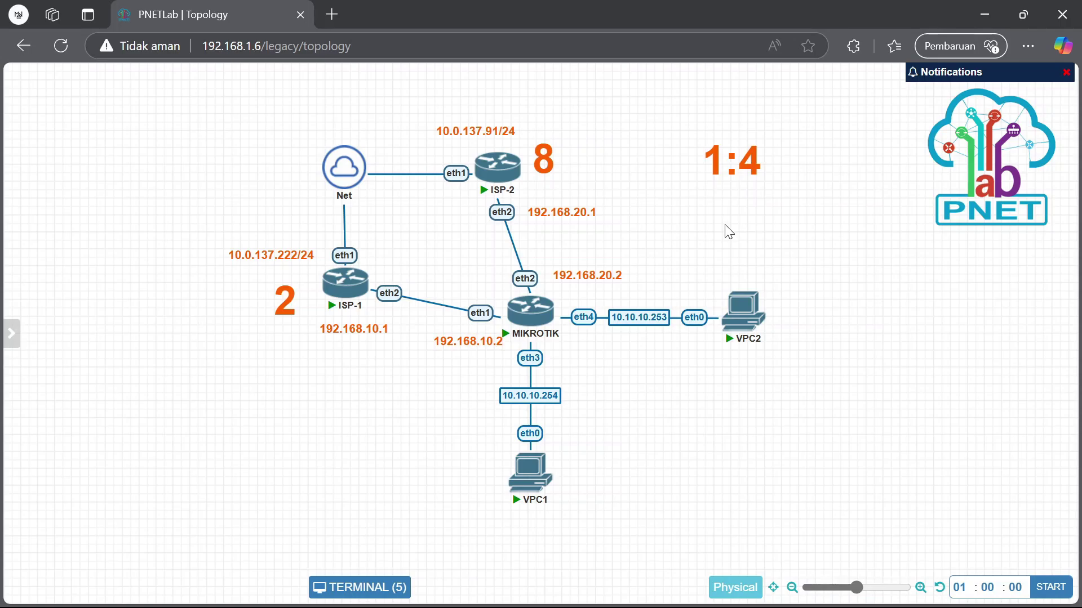
Delete the 1:4, 8 and 2 text labels from the topology
{"action": "right_click", "coordinate": [735, 173]}
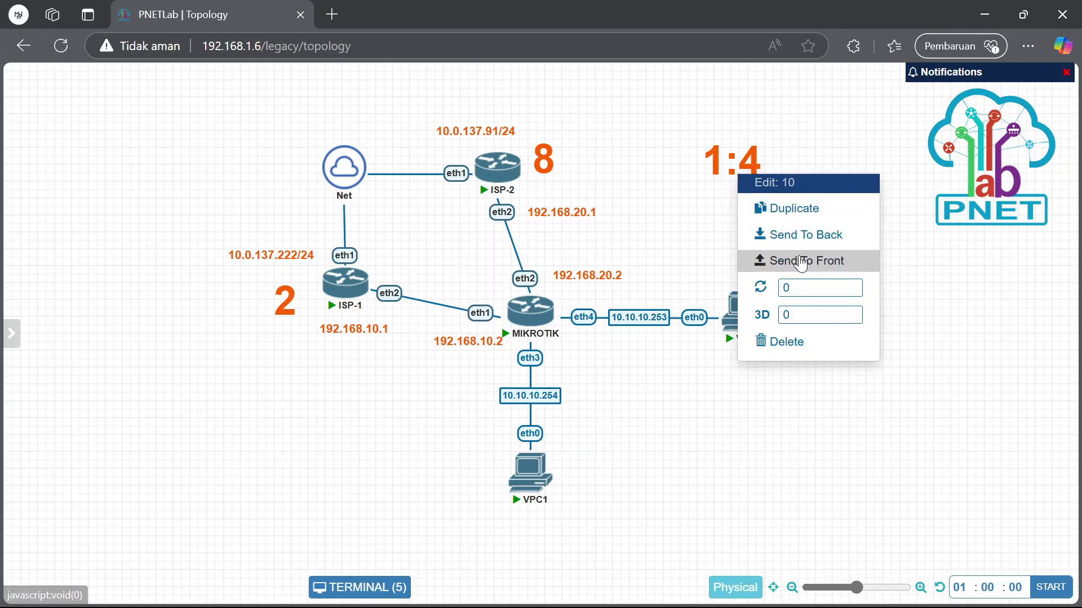
{"action": "left_click", "coordinate": [786, 342]}
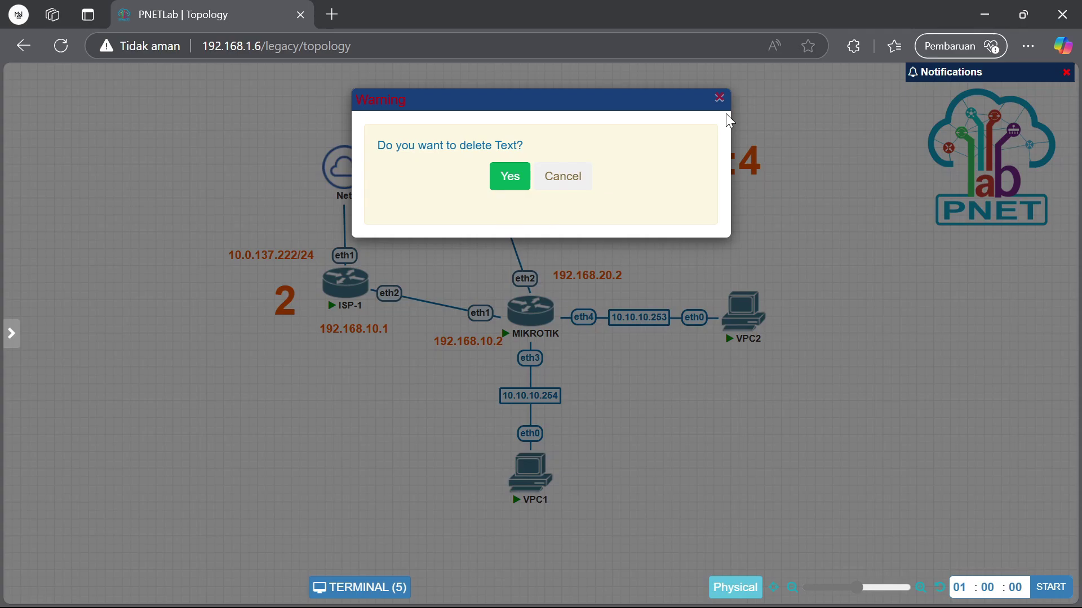
{"action": "left_click", "coordinate": [720, 99]}
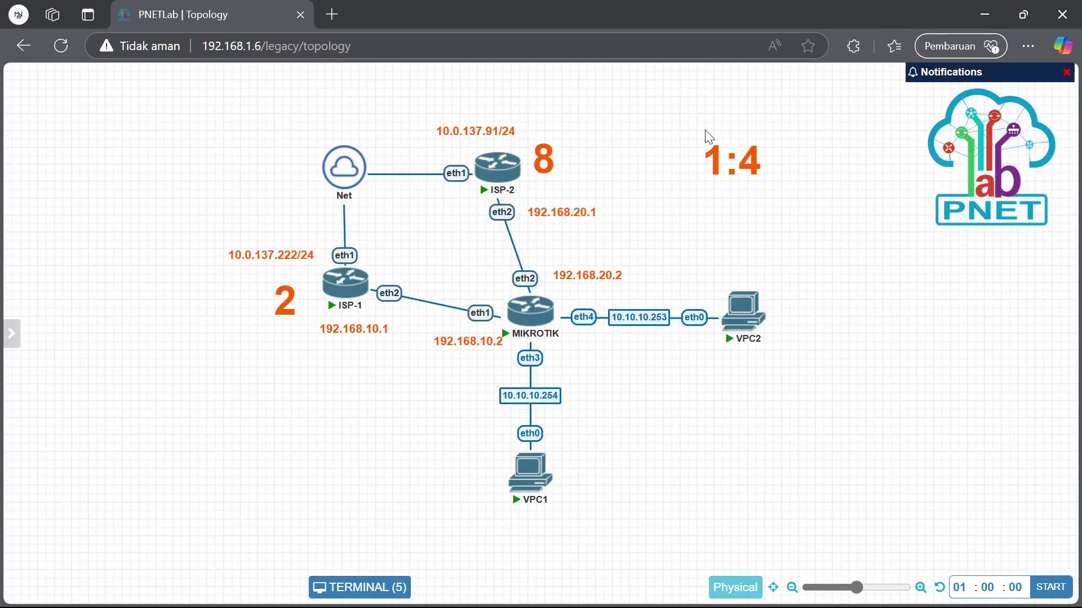
{"action": "right_click", "coordinate": [733, 173]}
{"action": "left_click", "coordinate": [749, 341]}
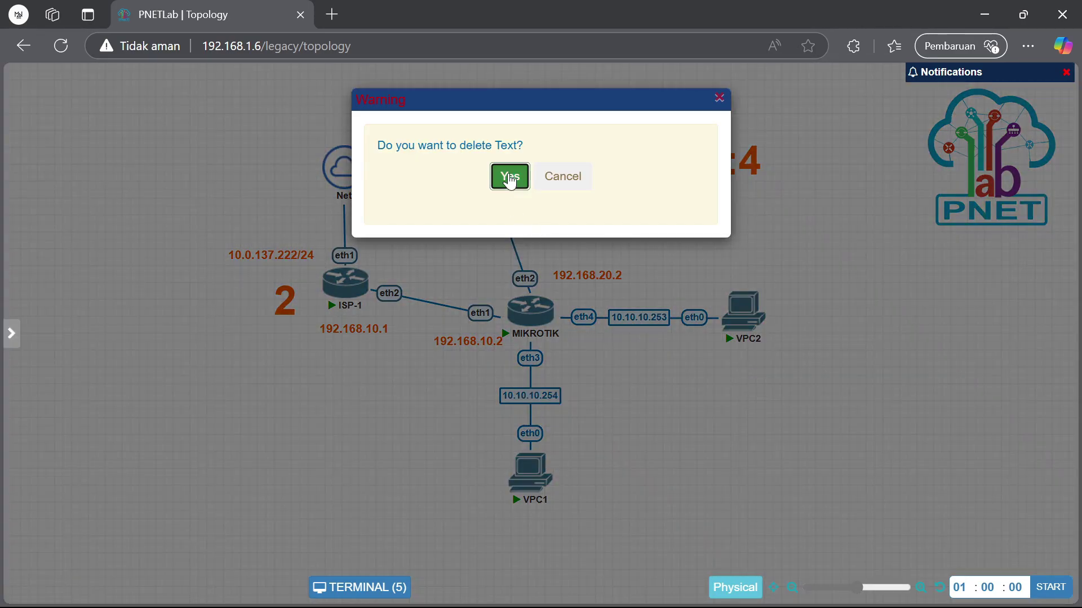
{"action": "left_click", "coordinate": [508, 175]}
{"action": "right_click", "coordinate": [541, 165]}
{"action": "left_click", "coordinate": [594, 338]}
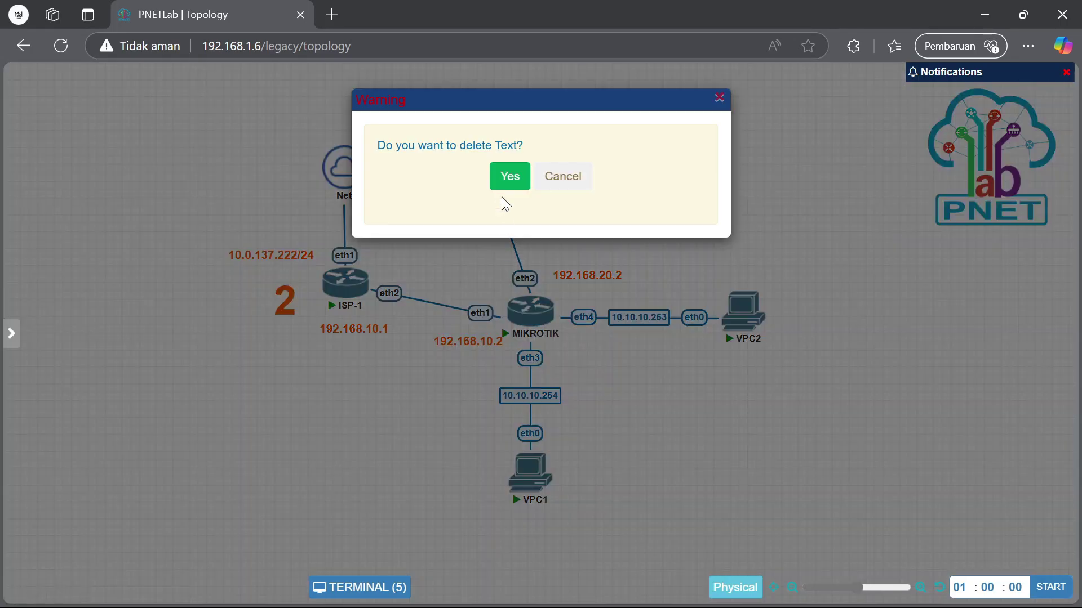
{"action": "left_click", "coordinate": [508, 175]}
{"action": "right_click", "coordinate": [284, 298]}
{"action": "left_click", "coordinate": [315, 471]}
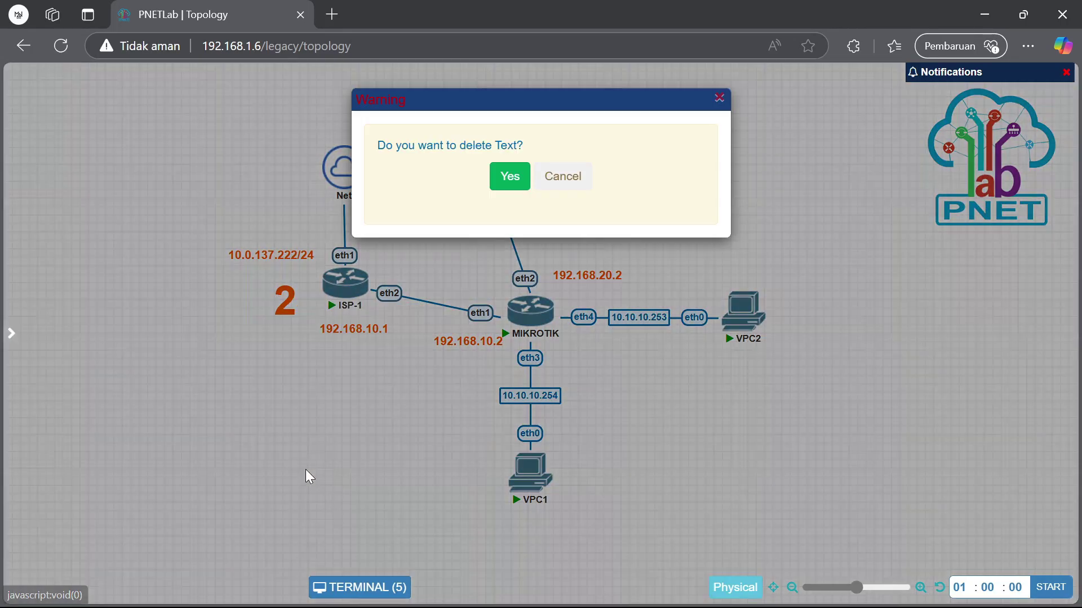
{"action": "left_click", "coordinate": [507, 177]}
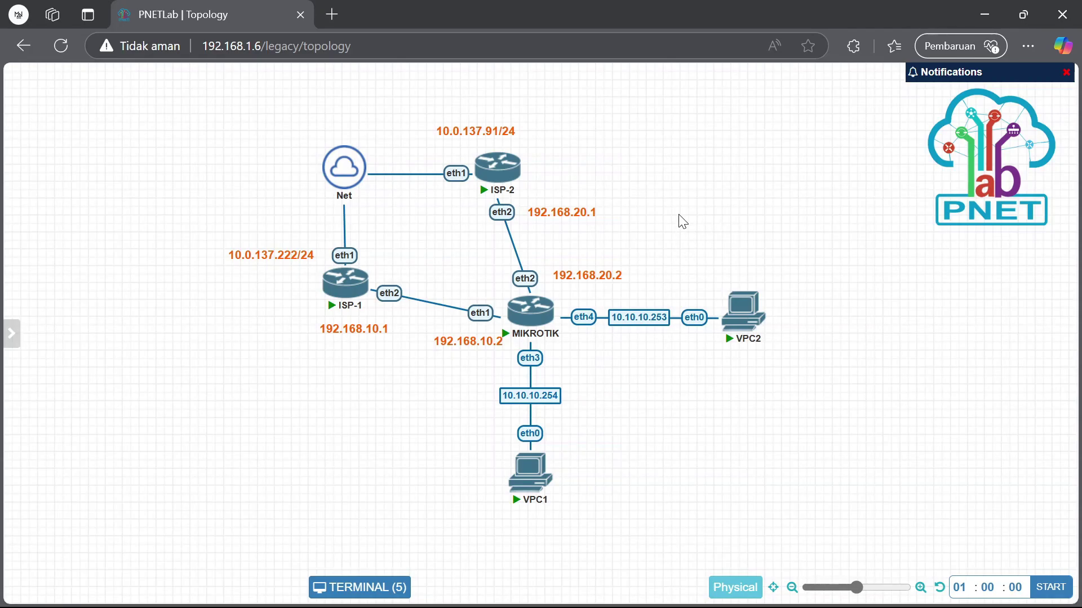
Add a text box to the topology, leave it empty, then delete it
{"action": "right_click", "coordinate": [655, 153]}
{"action": "left_click", "coordinate": [755, 271]}
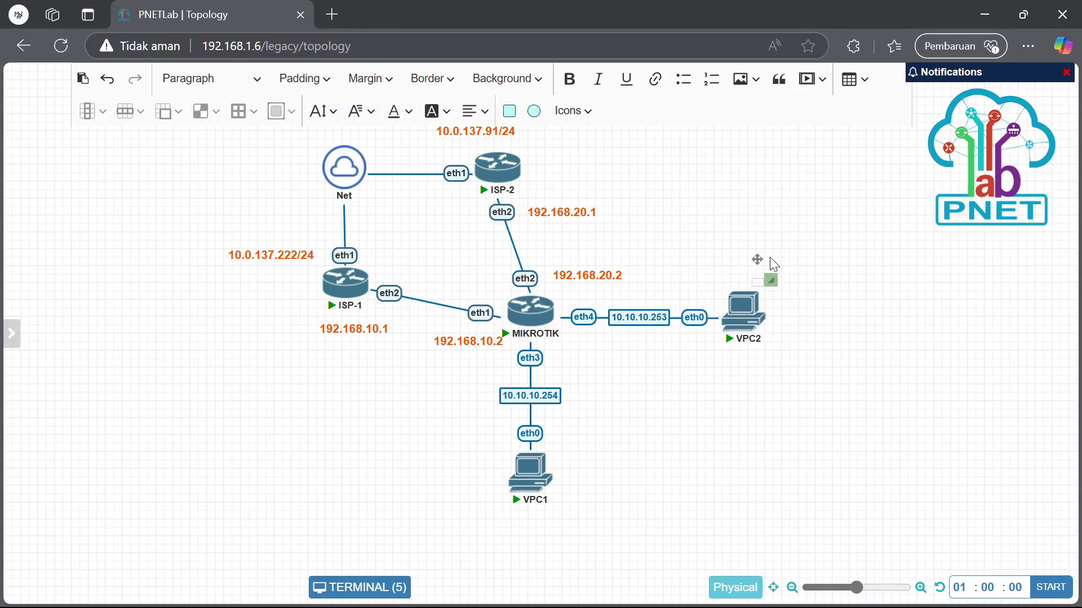
{"action": "left_click_drag", "start_coordinate": [771, 280], "coordinate": [823, 215]}
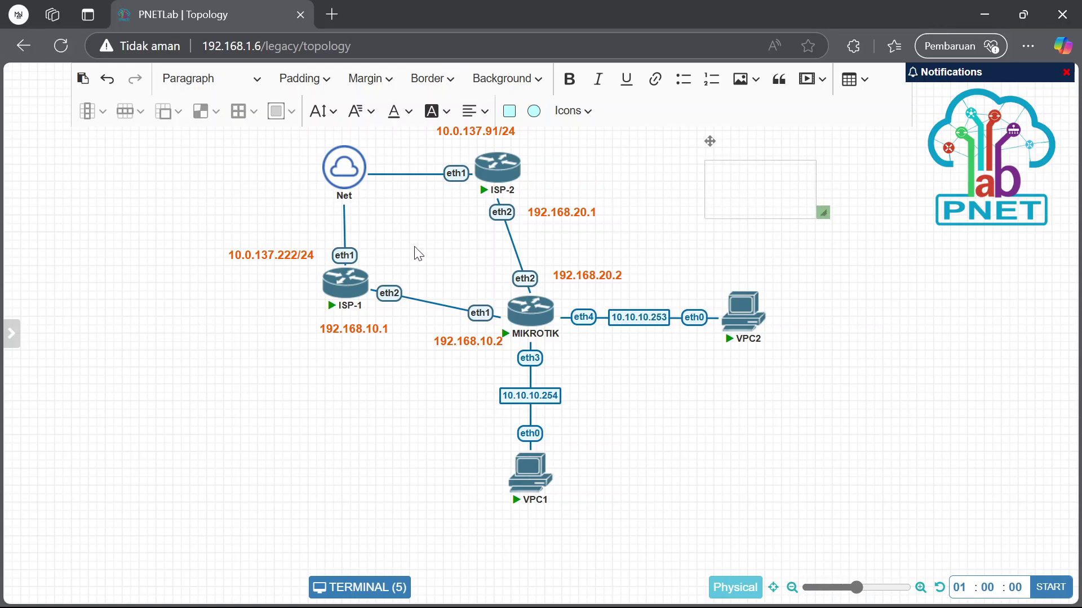
{"action": "left_click", "coordinate": [892, 329]}
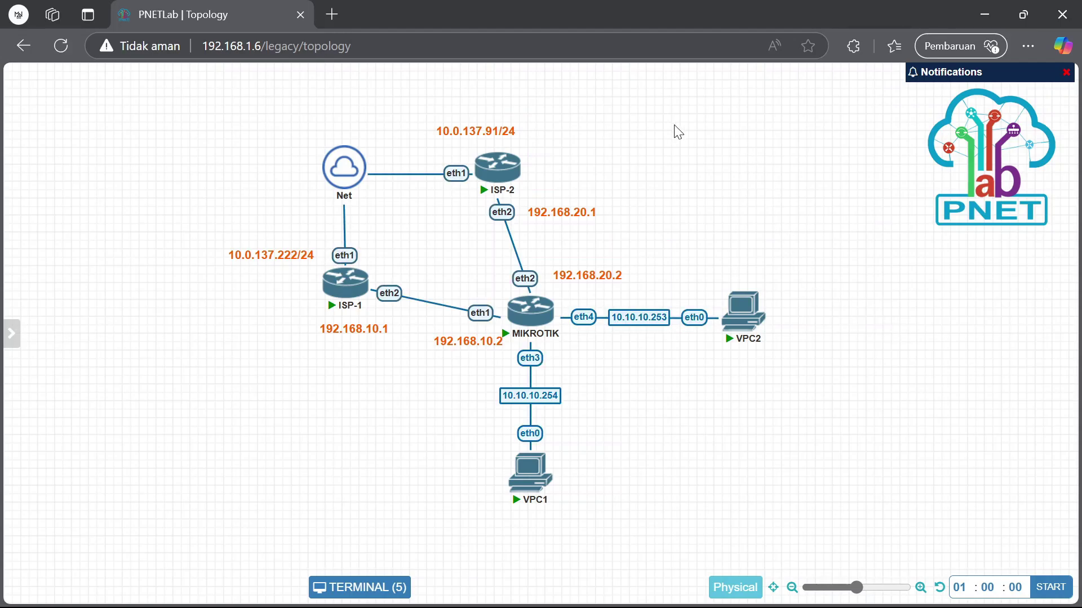
{"action": "left_click_drag", "start_coordinate": [674, 130], "coordinate": [817, 212]}
{"action": "right_click", "coordinate": [768, 180]}
{"action": "left_click", "coordinate": [822, 217]}
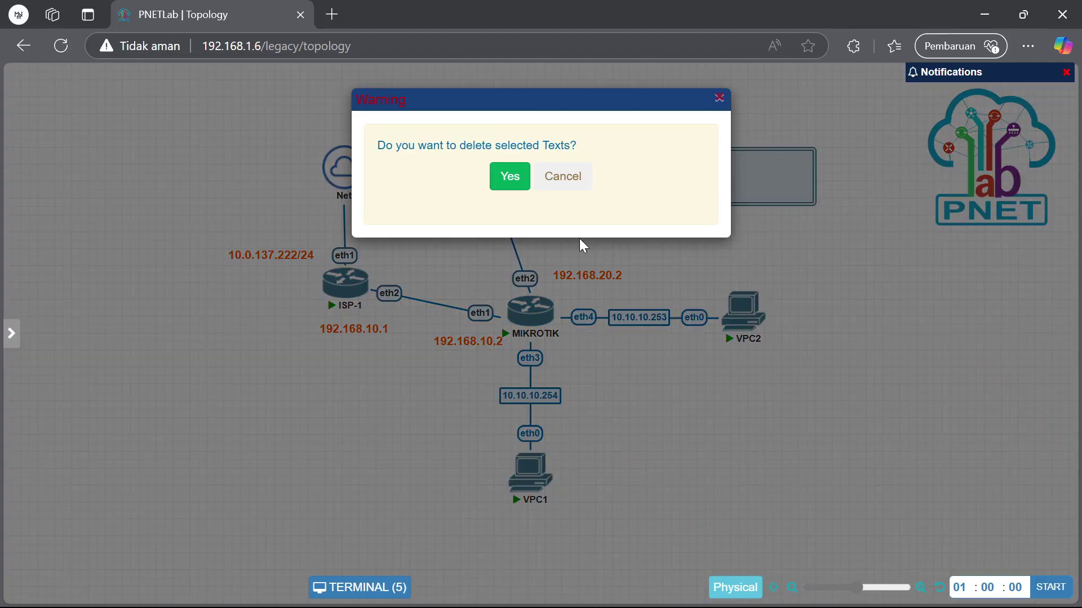
{"action": "left_click", "coordinate": [507, 175]}
Give VPC1 address 10.10.10.15/24 with gateway 10.10.10.1
{"action": "left_click", "coordinate": [536, 488]}
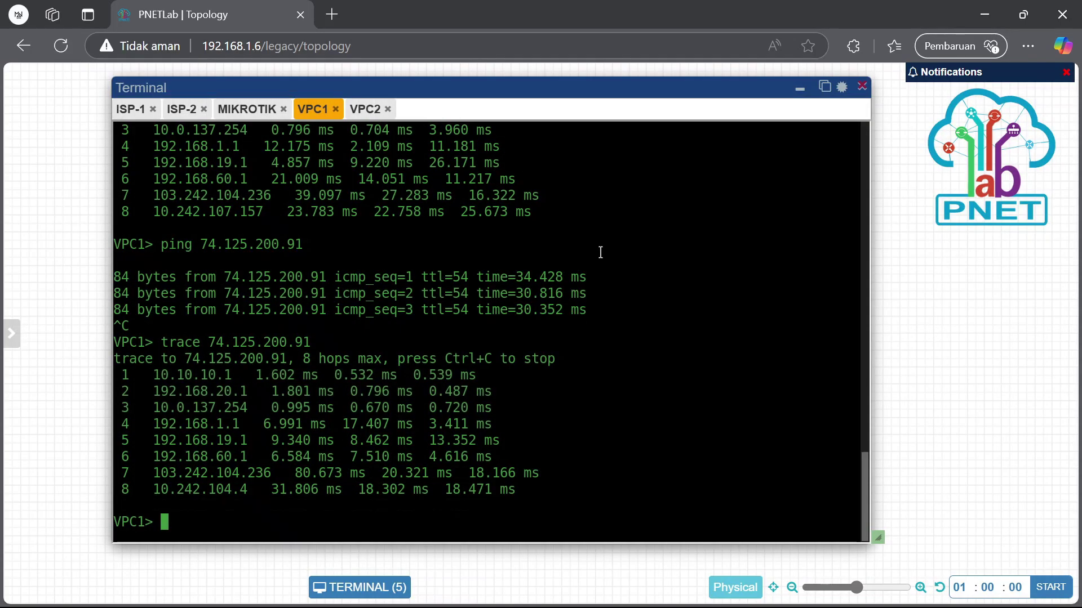
{"action": "left_click", "coordinate": [365, 110]}
{"action": "left_click", "coordinate": [313, 110]}
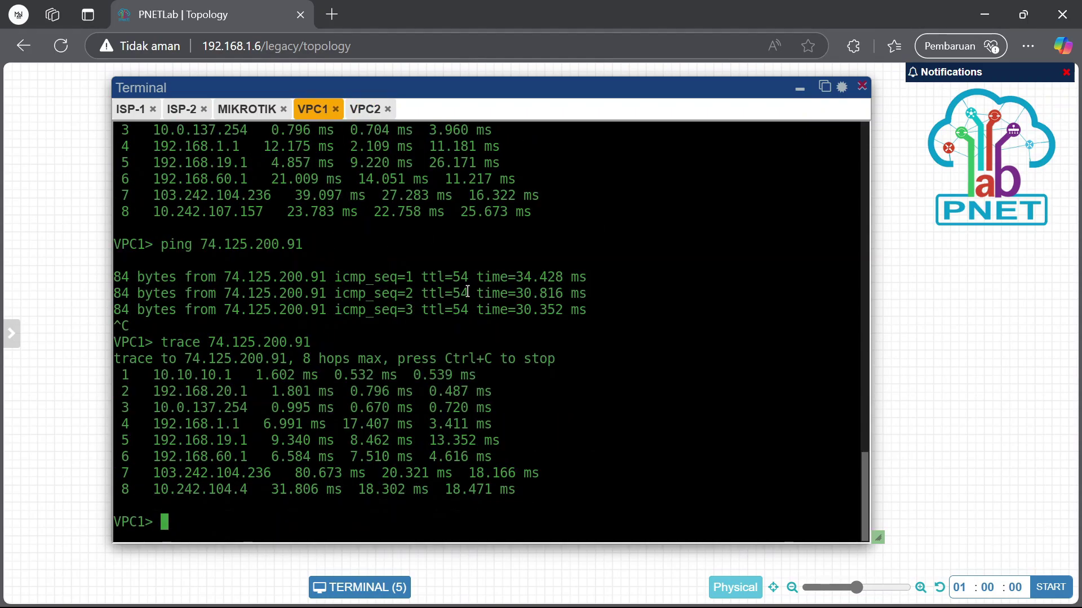
{"action": "type", "text": "ip"}
{"action": "type", "text": "10.10.10."}
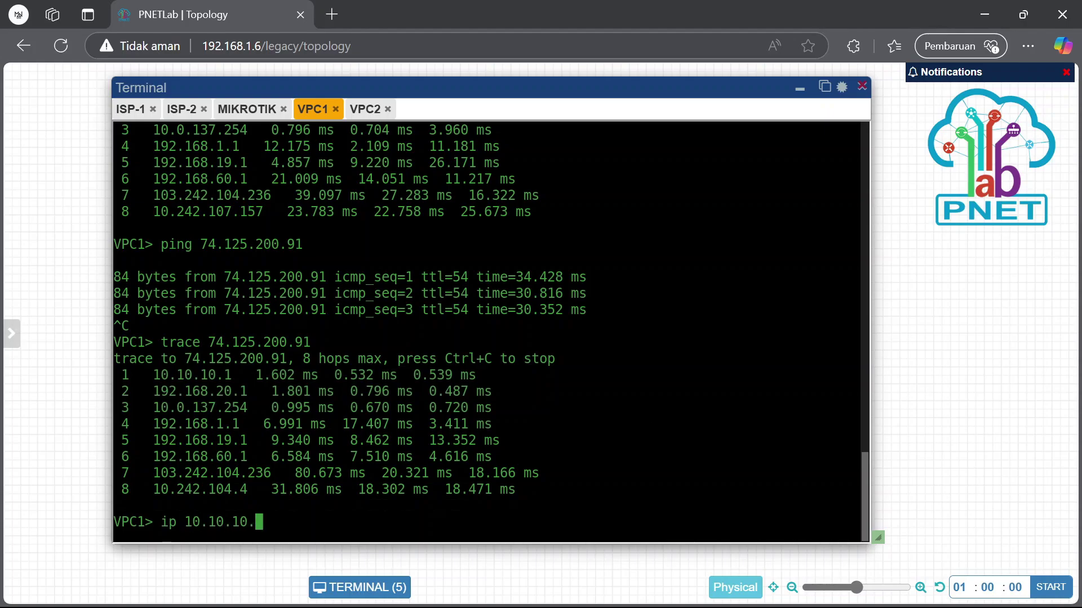
{"action": "type", "text": "15/2410.10.10.1"}
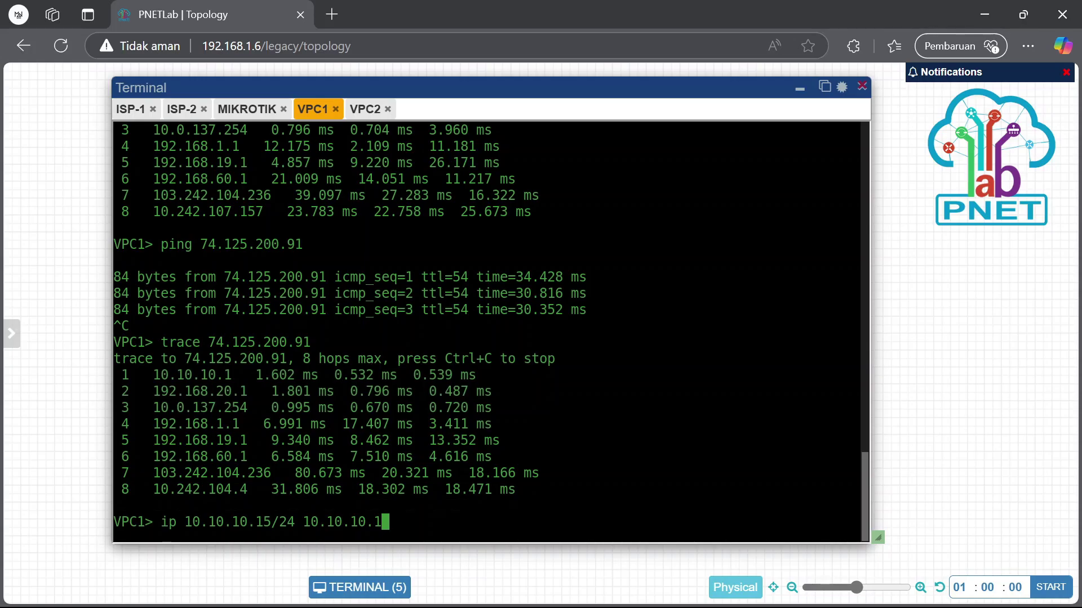
{"action": "key", "text": "Return"}
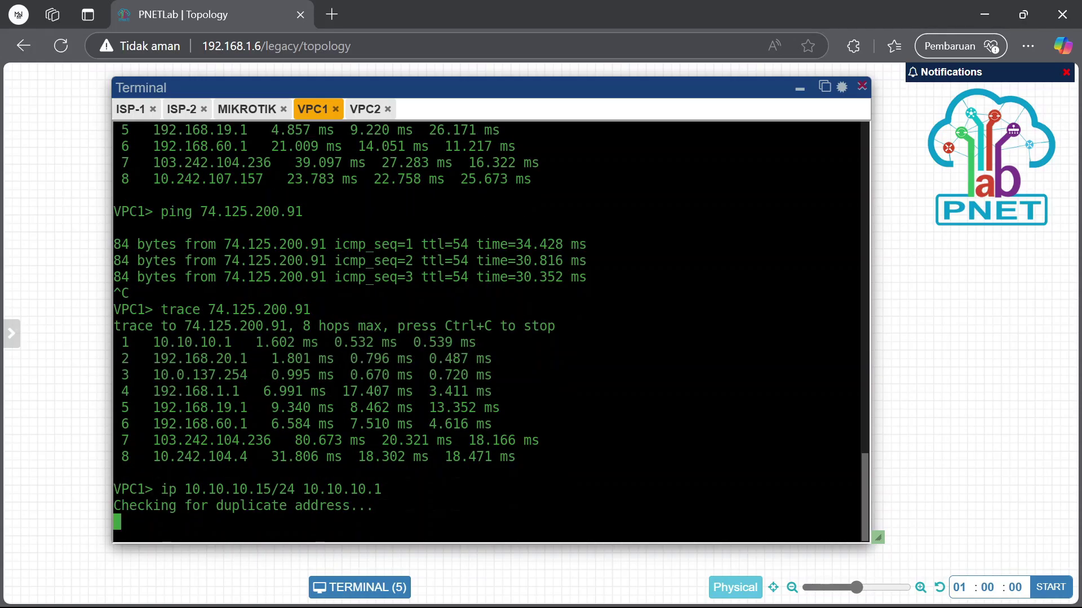
On VPC2, run 'ip 10.10.10.20/24 10.10.10.1' to set its address and gateway
{"action": "left_click_drag", "start_coordinate": [312, 515], "coordinate": [382, 505]}
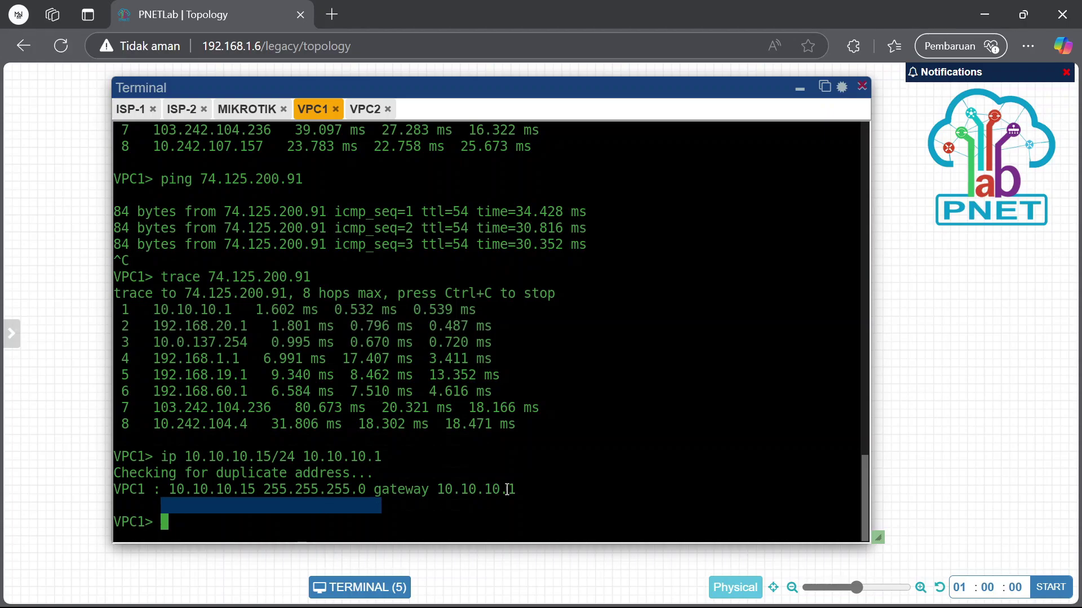
{"action": "left_click", "coordinate": [374, 112]}
{"action": "left_click_drag", "start_coordinate": [421, 278], "coordinate": [428, 289]}
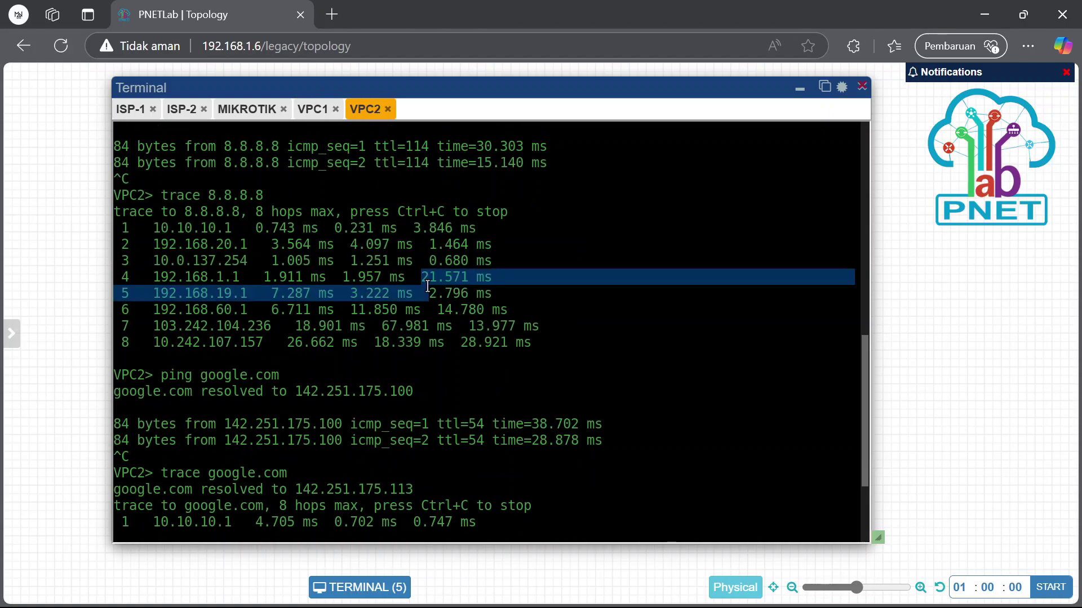
{"action": "left_click", "coordinate": [699, 459]}
{"action": "type", "text": "ip "}
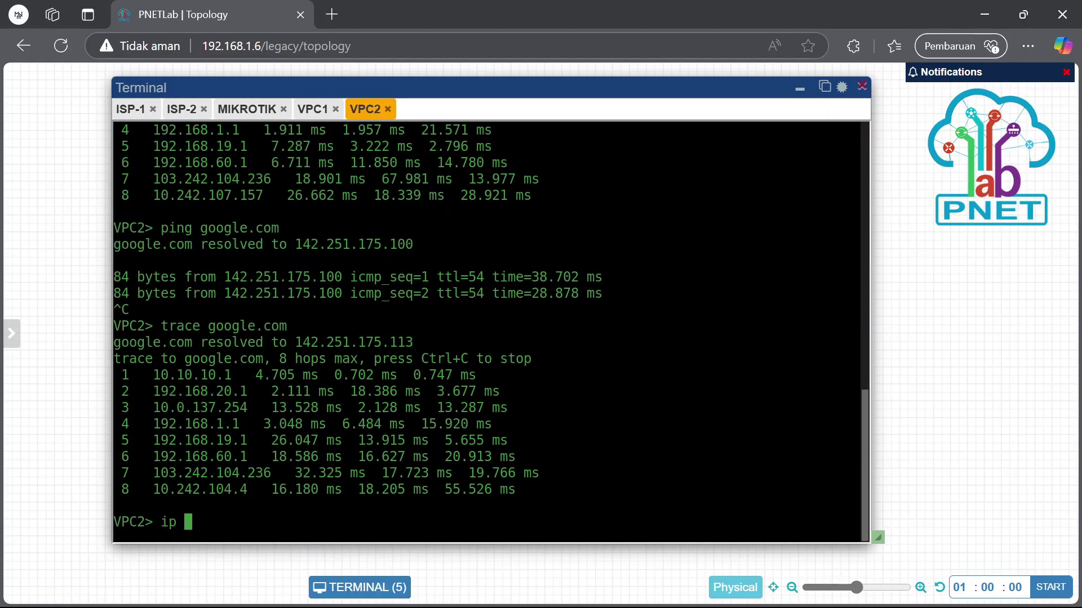
{"action": "type", "text": "10.10.10.20/24 10.10.10.1"}
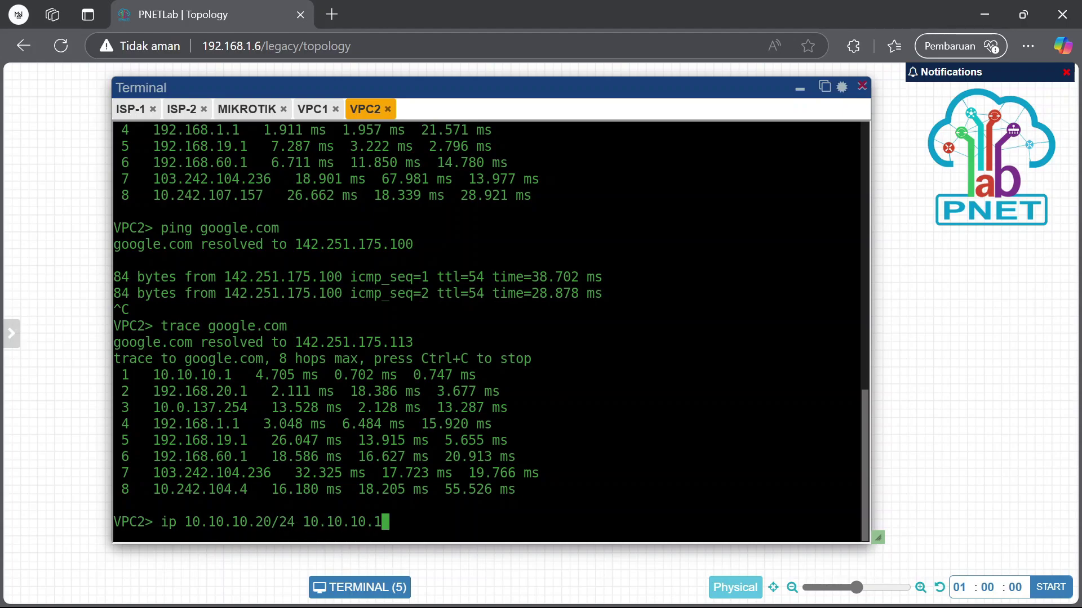
{"action": "key", "text": "Return"}
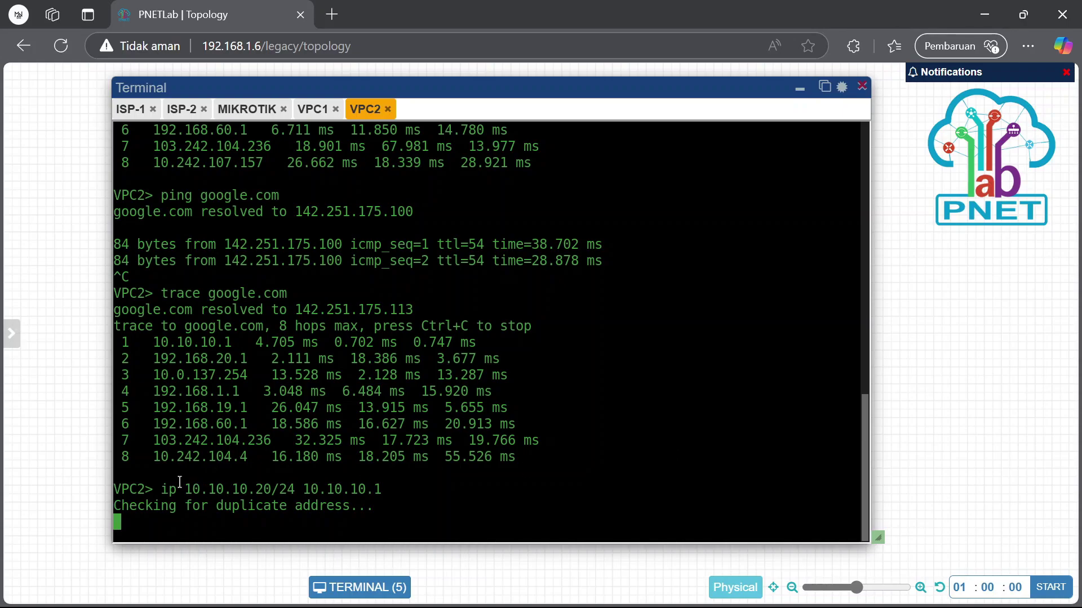
Verify both addresses with 'show ip' on VPC2 and VPC1
{"action": "left_click_drag", "start_coordinate": [169, 489], "coordinate": [588, 499]}
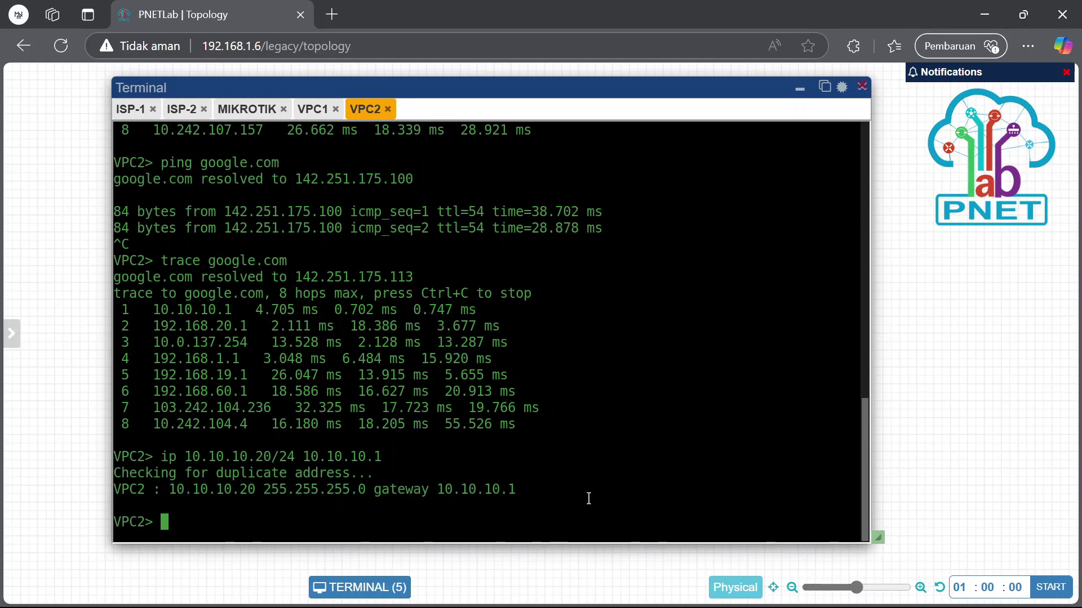
{"action": "type", "text": "show ip"}
{"action": "key", "text": "Return"}
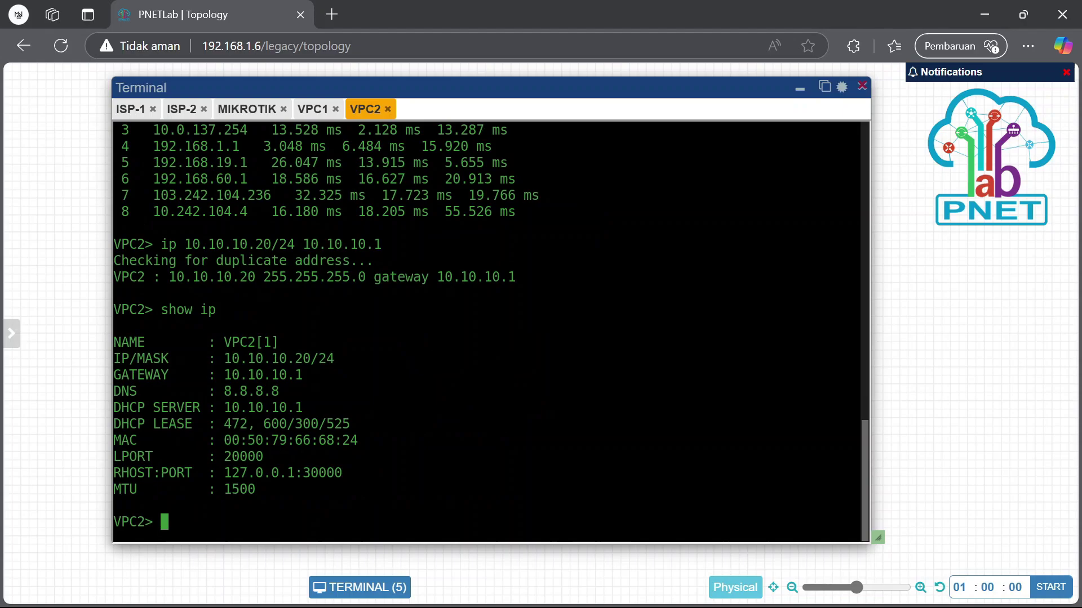
{"action": "left_click_drag", "start_coordinate": [217, 357], "coordinate": [381, 369]}
{"action": "left_click", "coordinate": [313, 108]}
{"action": "type", "text": "show ip"}
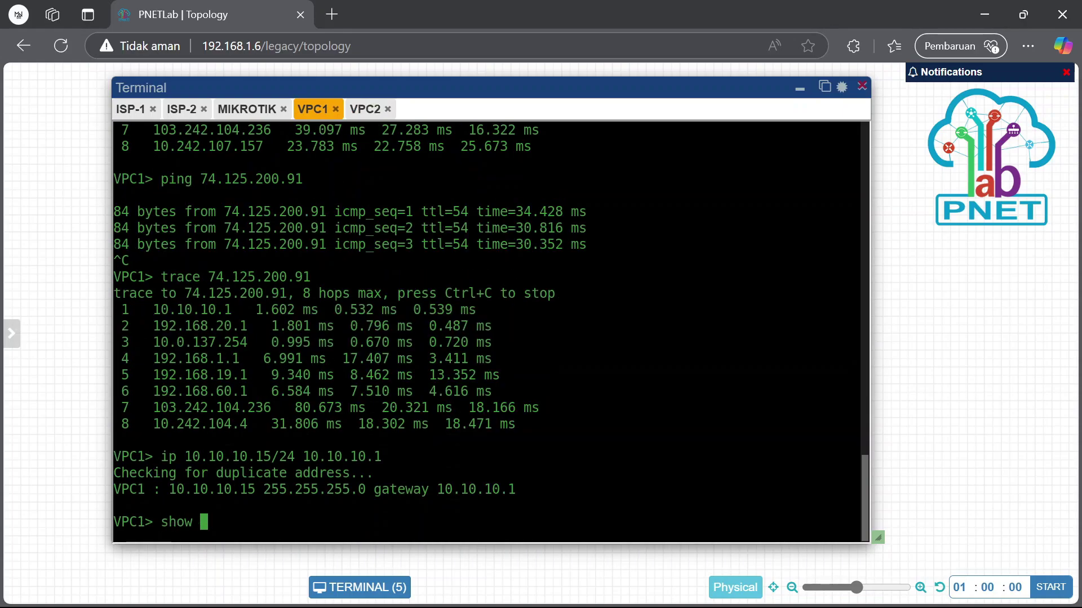
{"action": "key", "text": "Return"}
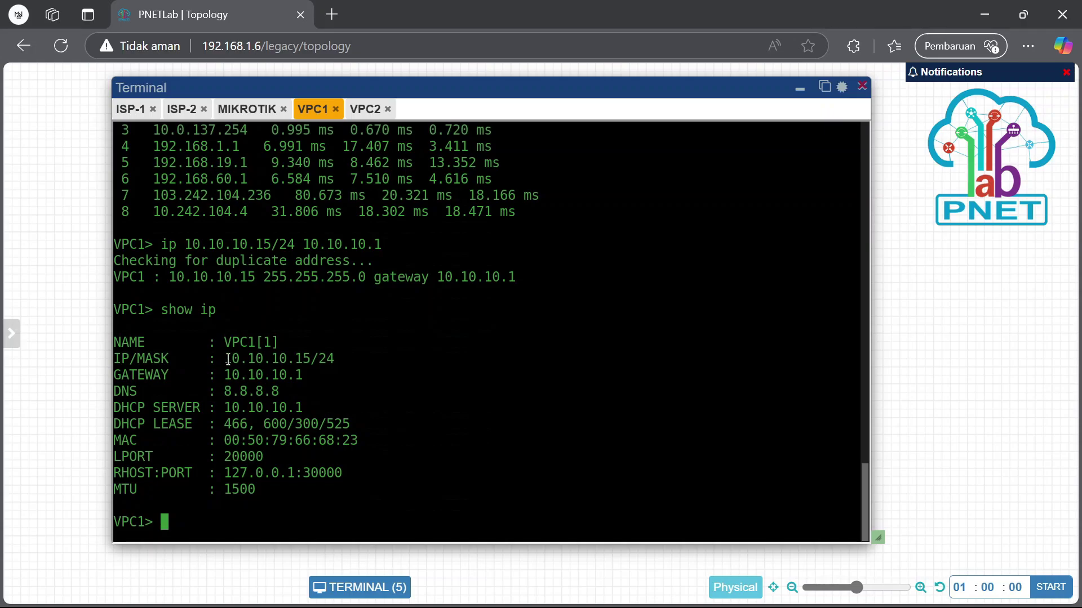
{"action": "left_click_drag", "start_coordinate": [225, 359], "coordinate": [355, 367]}
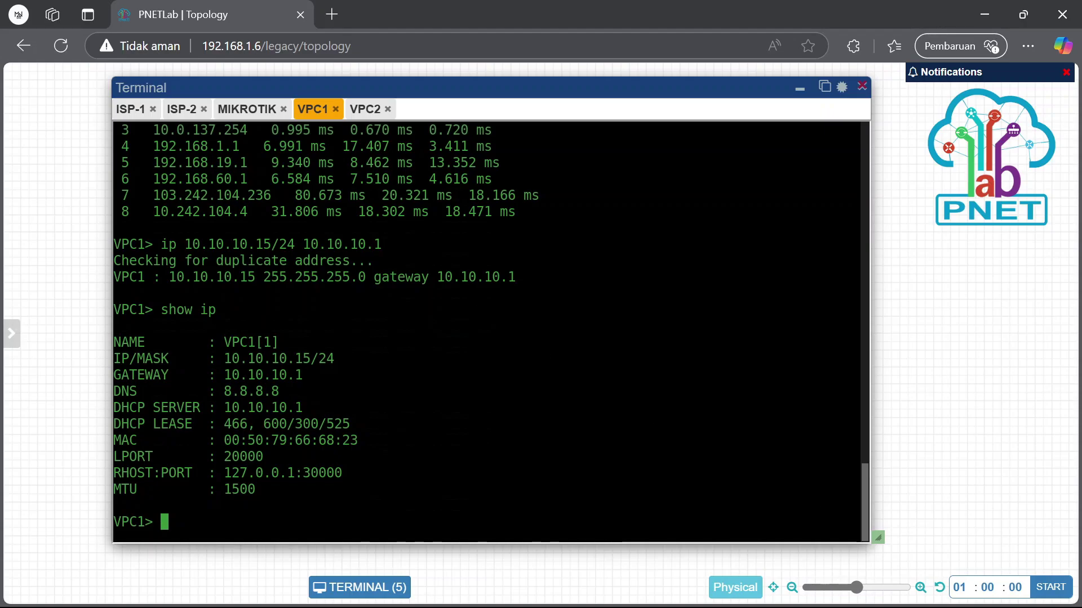
Disable the shared 0.0.0.0/0 default route in WinBox's Route List
{"action": "mouse_move", "coordinate": [687, 600]}
{"action": "left_click", "coordinate": [787, 518]}
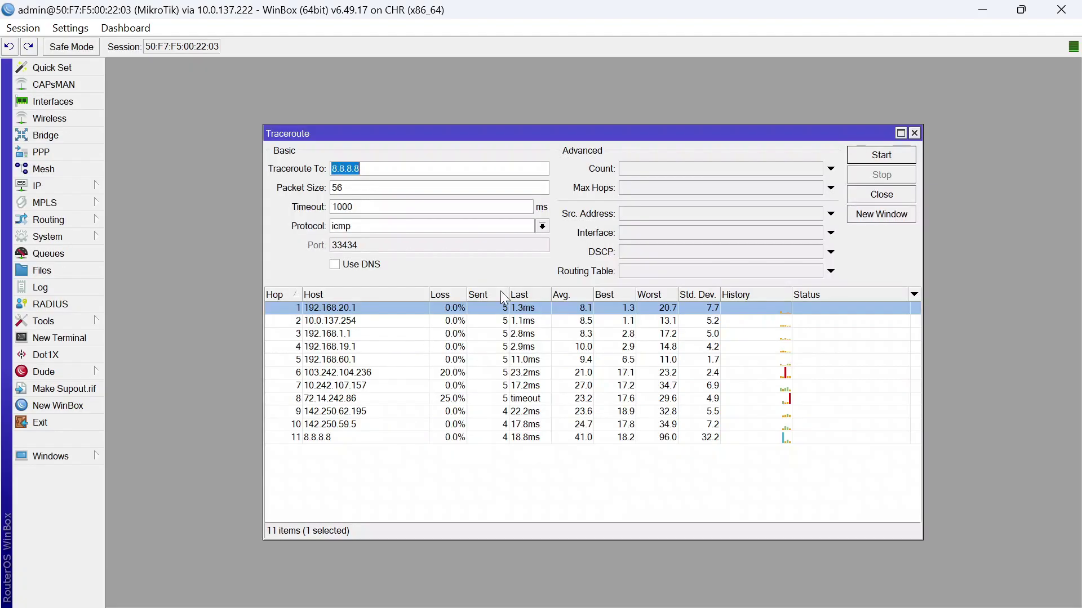
{"action": "left_click", "coordinate": [914, 133]}
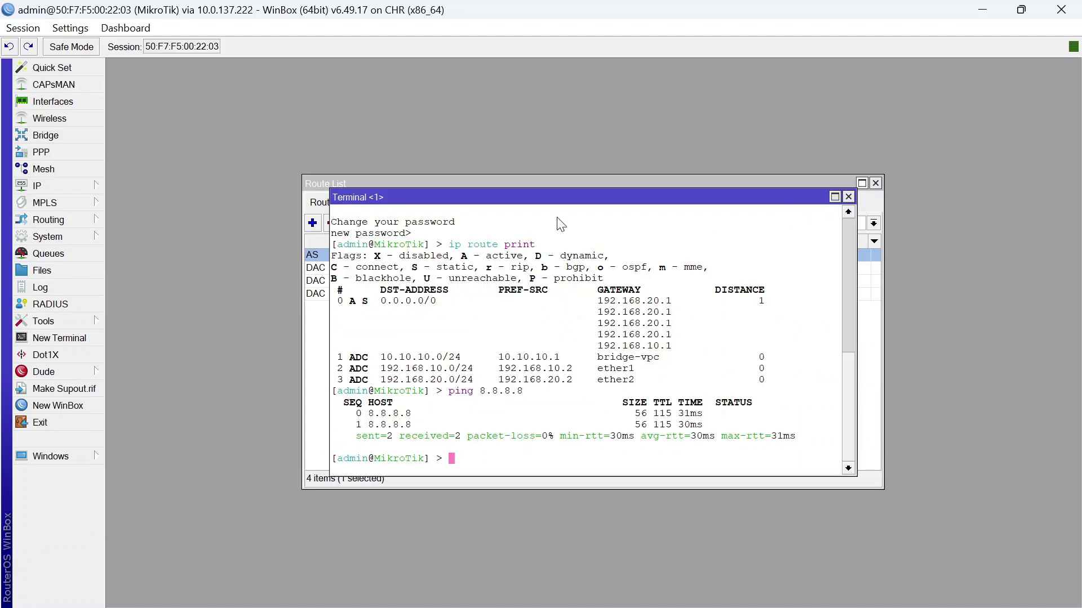
{"action": "left_click", "coordinate": [849, 201]}
{"action": "left_click", "coordinate": [426, 369]}
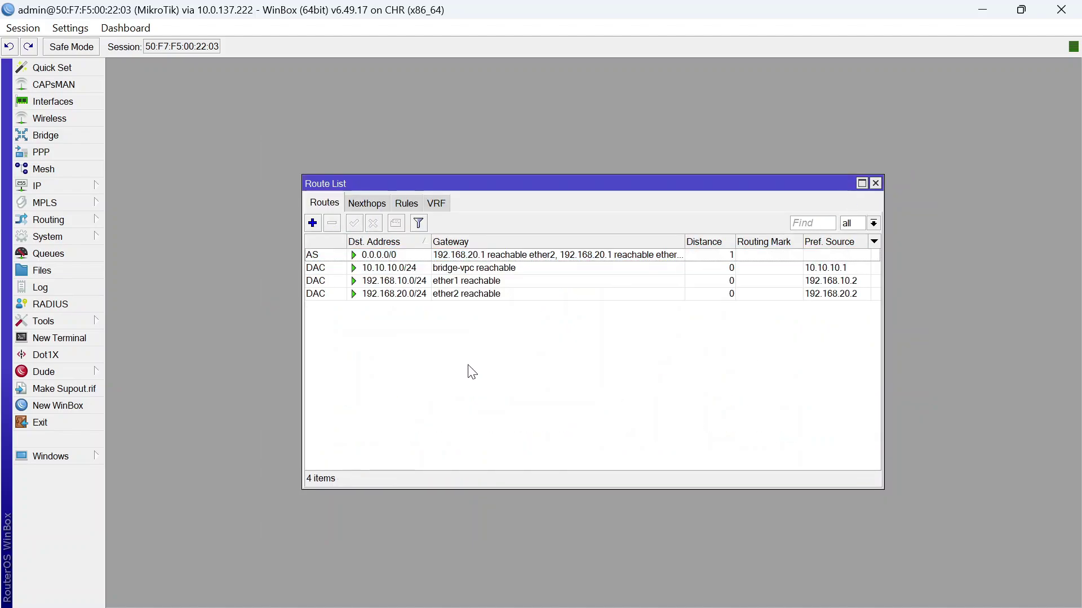
{"action": "left_click", "coordinate": [423, 255]}
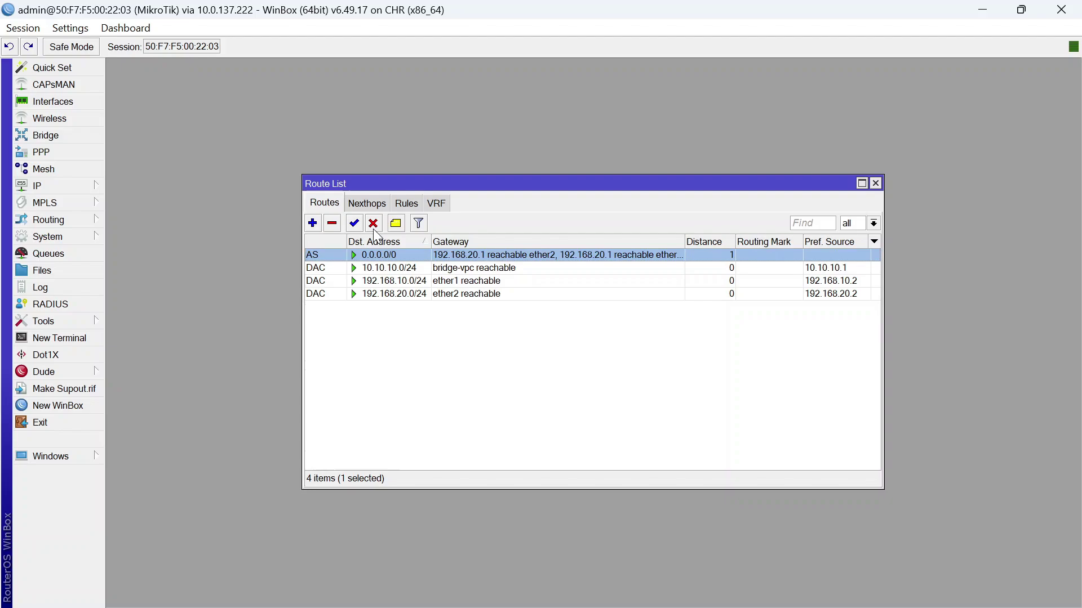
{"action": "left_click", "coordinate": [373, 223]}
{"action": "left_click", "coordinate": [415, 345]}
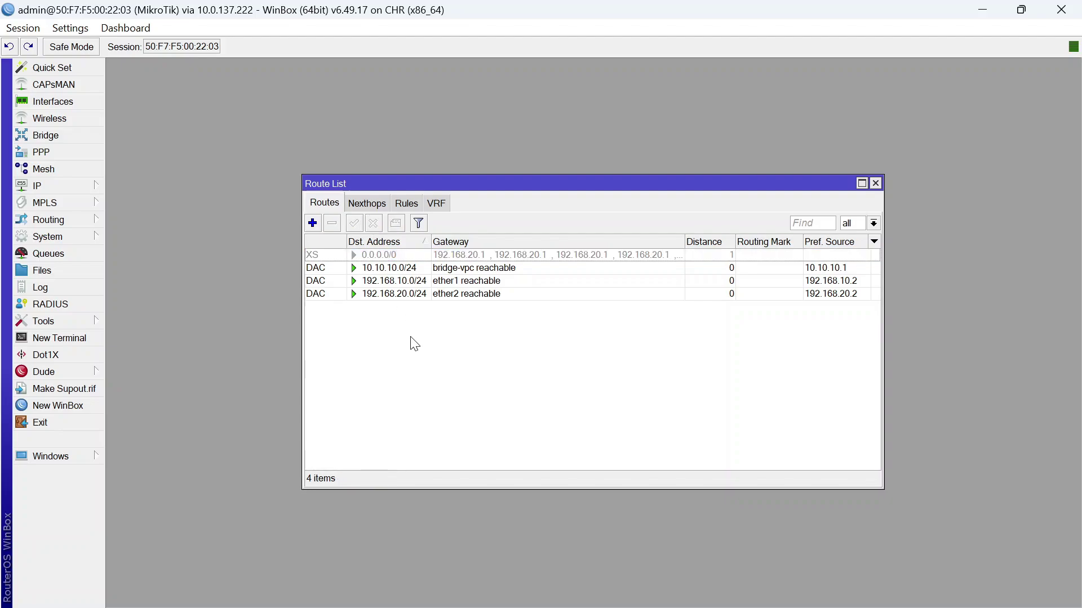
Add a routing rule sending source 10.10.10.15 to lookup table vpc1
{"action": "left_click", "coordinate": [45, 187]}
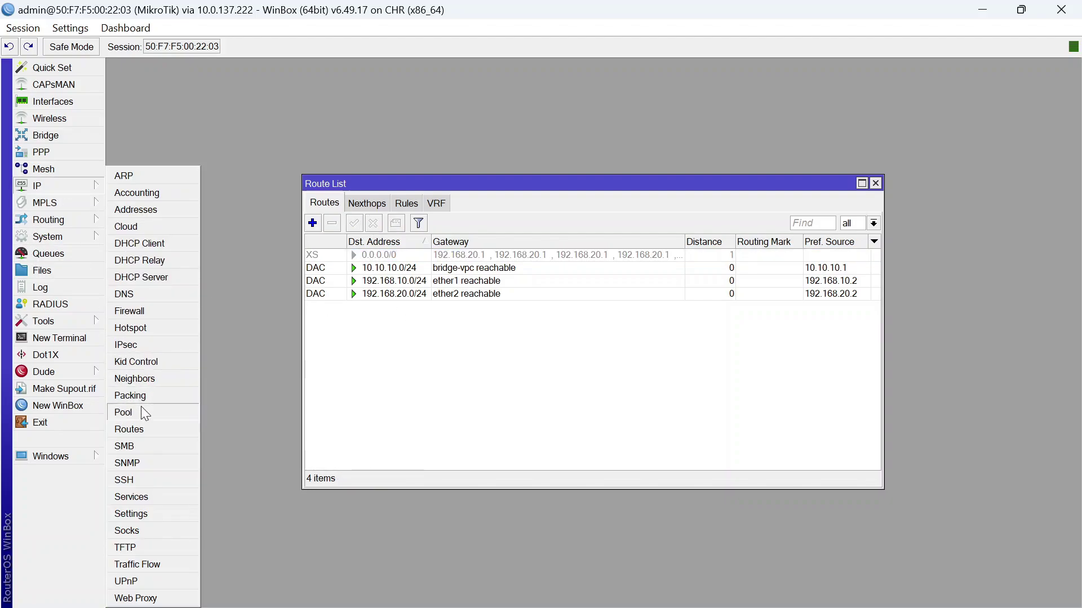
{"action": "left_click", "coordinate": [146, 431]}
{"action": "left_click", "coordinate": [406, 203]}
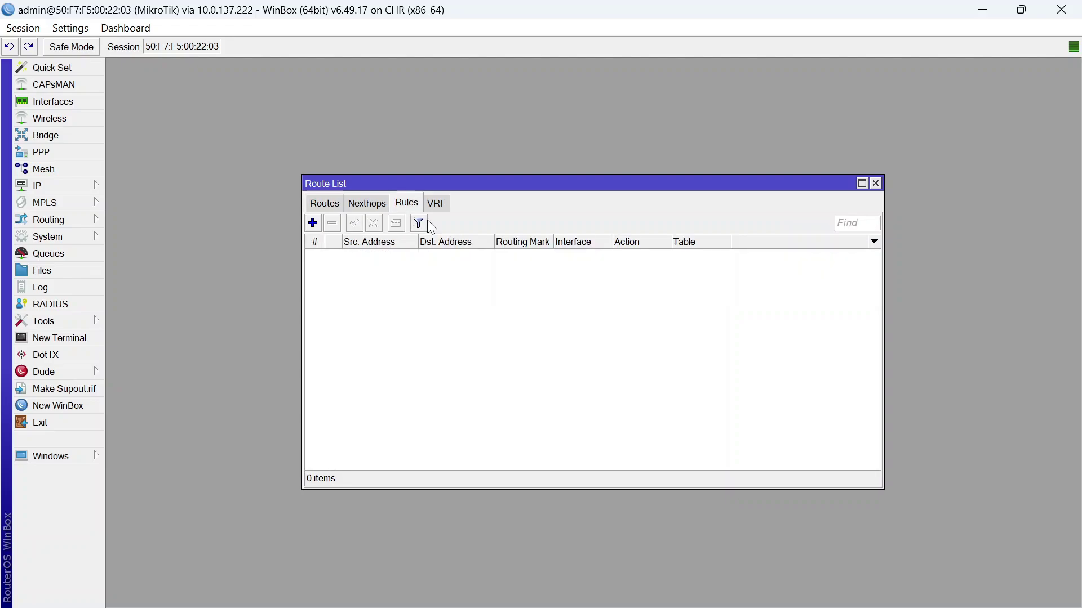
{"action": "left_click", "coordinate": [313, 223]}
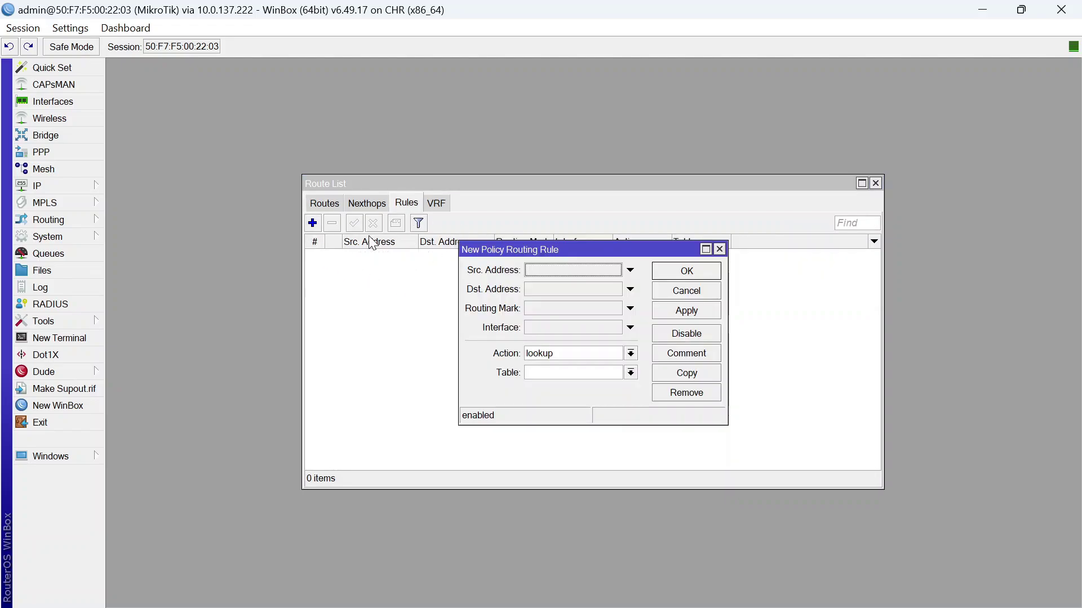
{"action": "left_click", "coordinate": [569, 270]}
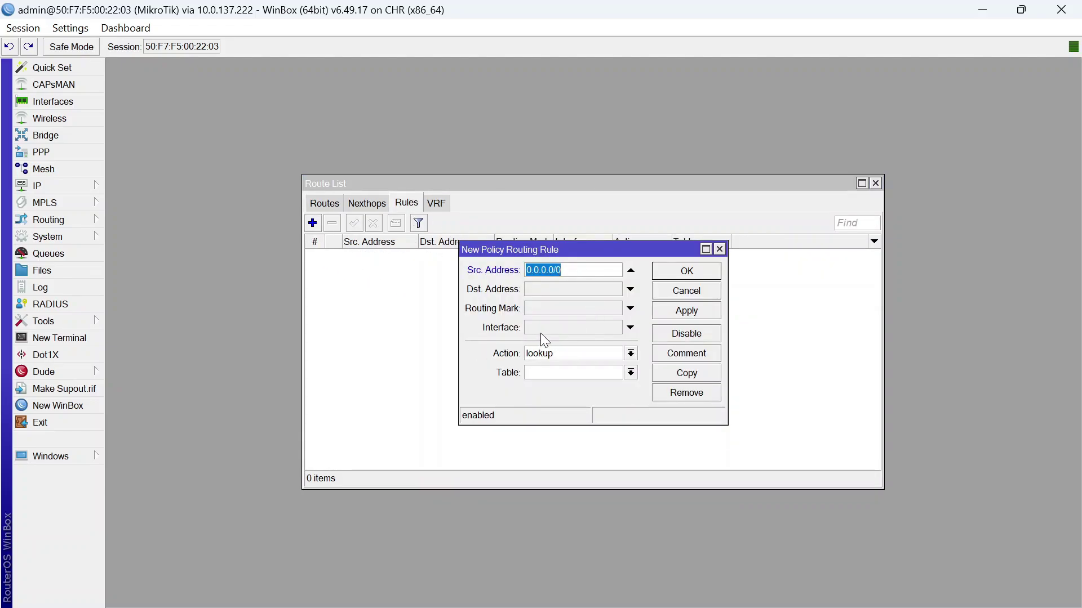
{"action": "type", "text": "10.10.10.15"}
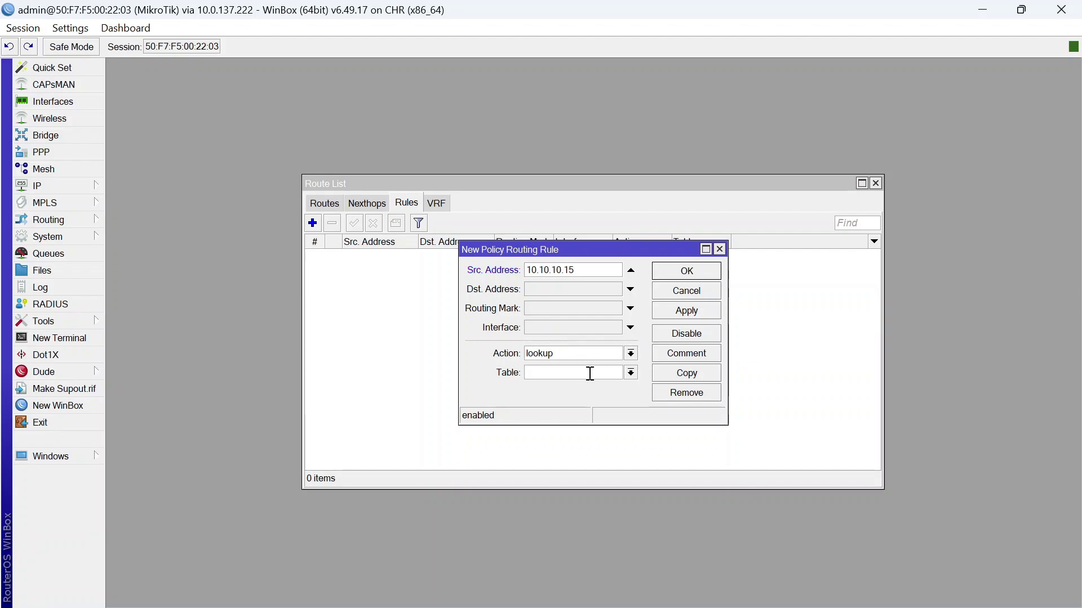
{"action": "type", "text": "vpc1"}
{"action": "left_click_drag", "start_coordinate": [589, 271], "coordinate": [502, 270]}
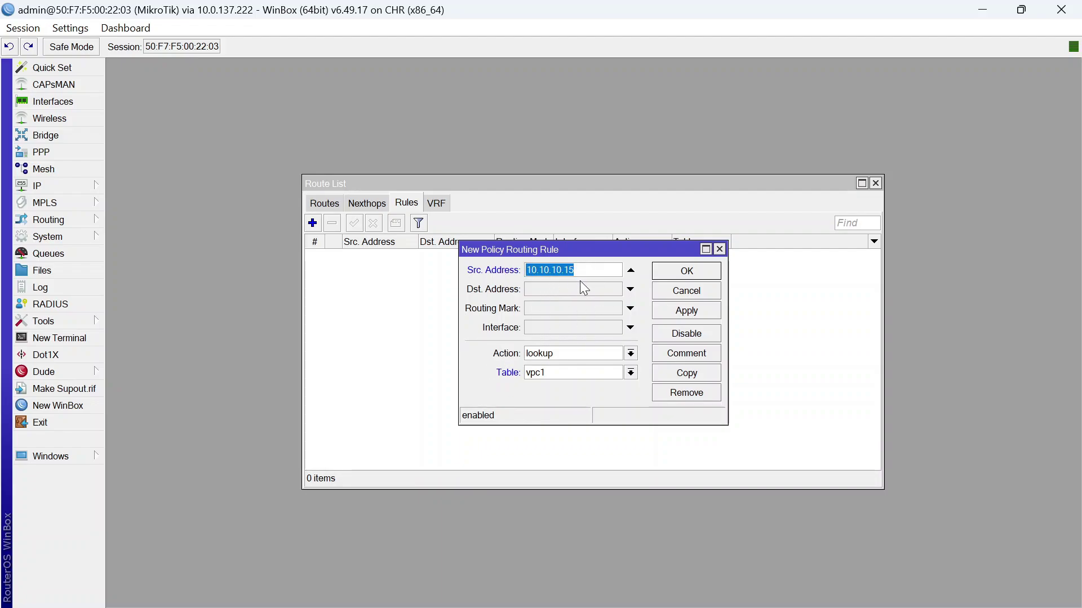
{"action": "left_click", "coordinate": [690, 271]}
Add a second rule sending source 10.10.10.20 to lookup table vpc2
{"action": "left_click", "coordinate": [313, 223]}
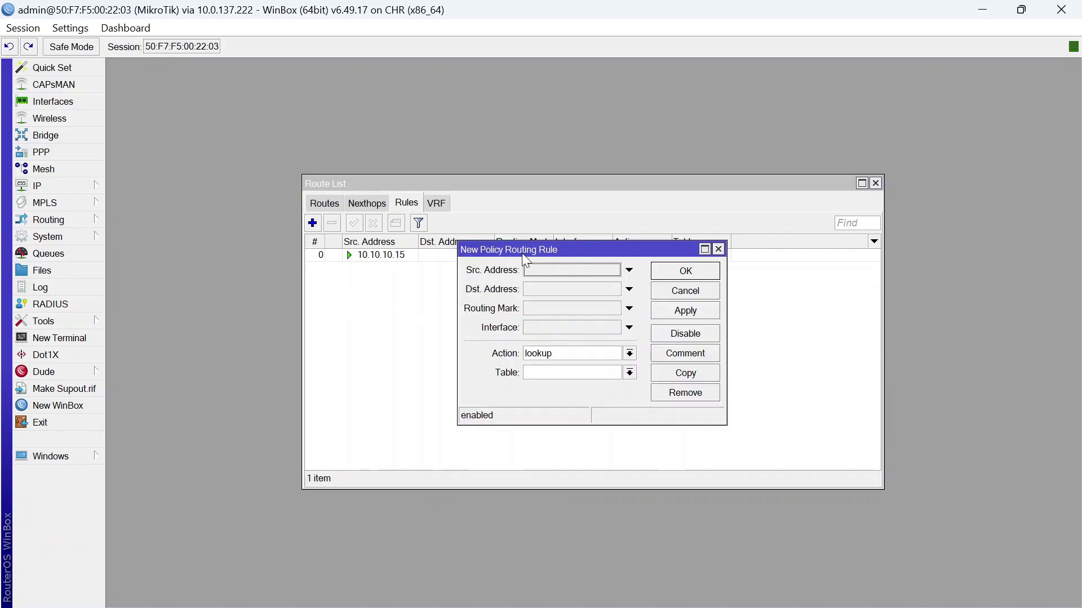
{"action": "left_click", "coordinate": [556, 271]}
{"action": "type", "text": "10.10.10.1"}
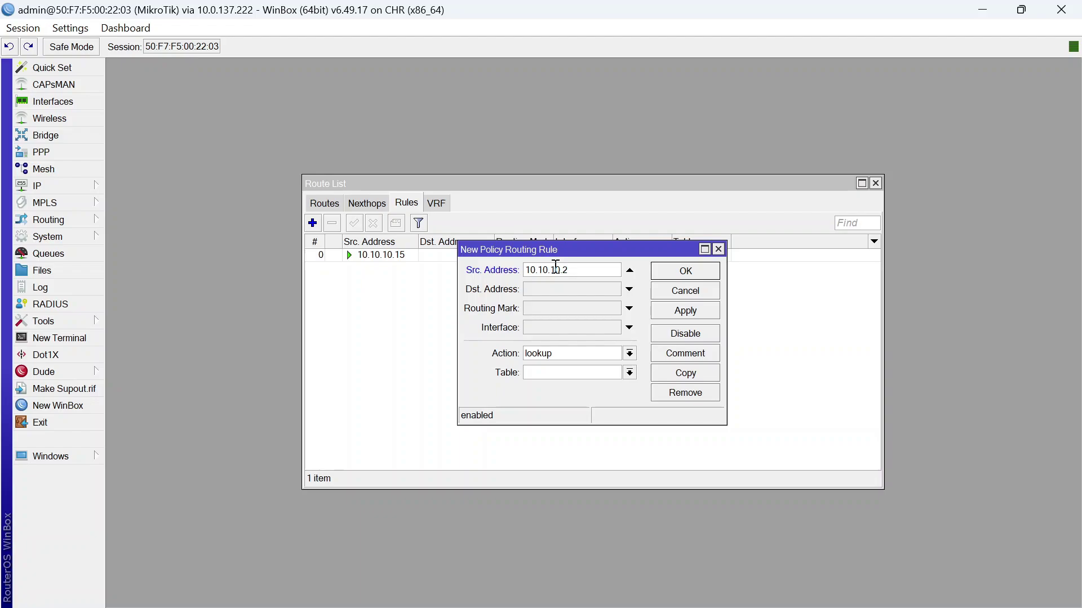
{"action": "left_click", "coordinate": [602, 371]}
{"action": "left_click", "coordinate": [685, 271]}
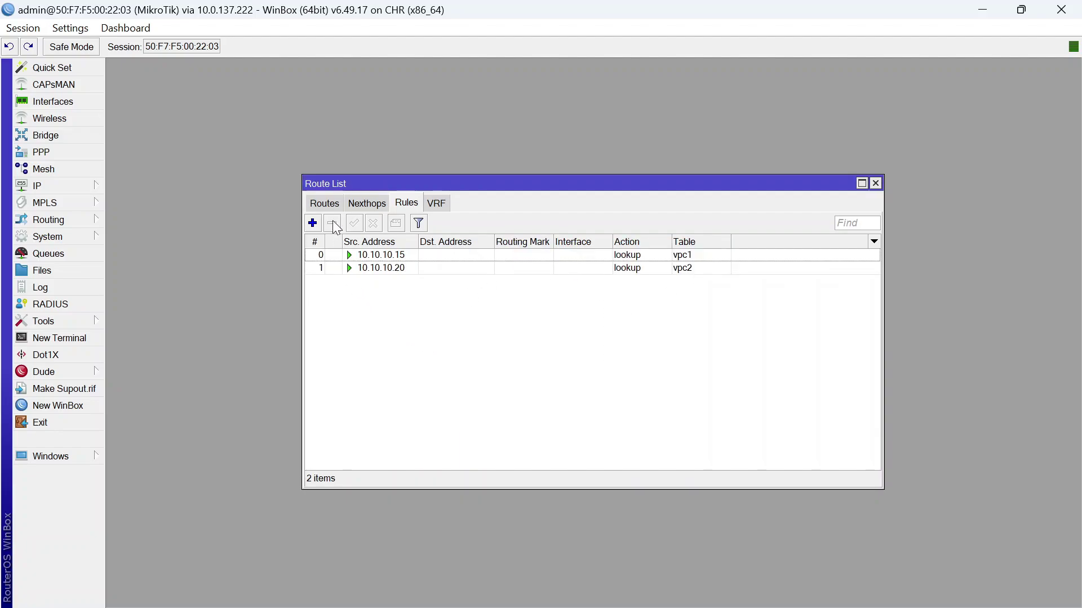
Filter the route list by vpc1, then vpc2, then all routing marks
{"action": "left_click", "coordinate": [332, 204]}
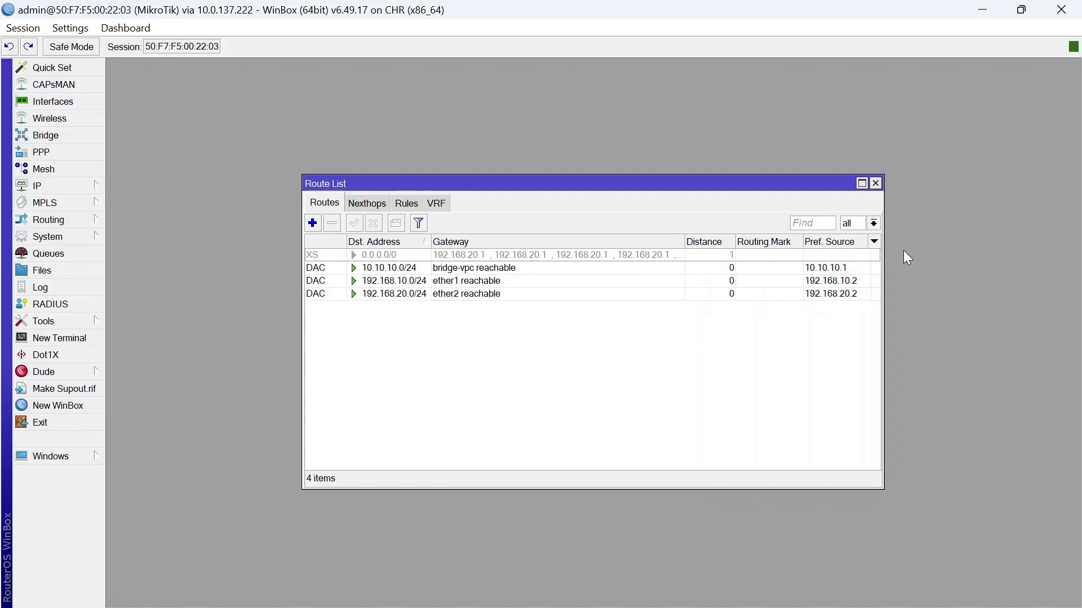
{"action": "left_click", "coordinate": [873, 223]}
{"action": "left_click", "coordinate": [855, 260]}
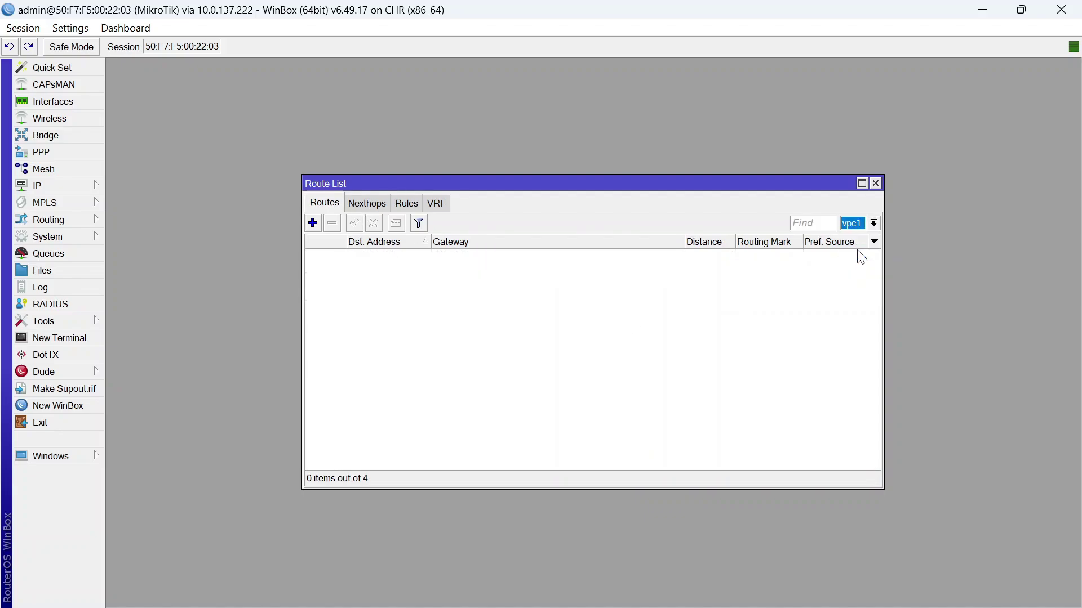
{"action": "left_click", "coordinate": [872, 224]}
{"action": "left_click", "coordinate": [863, 265]}
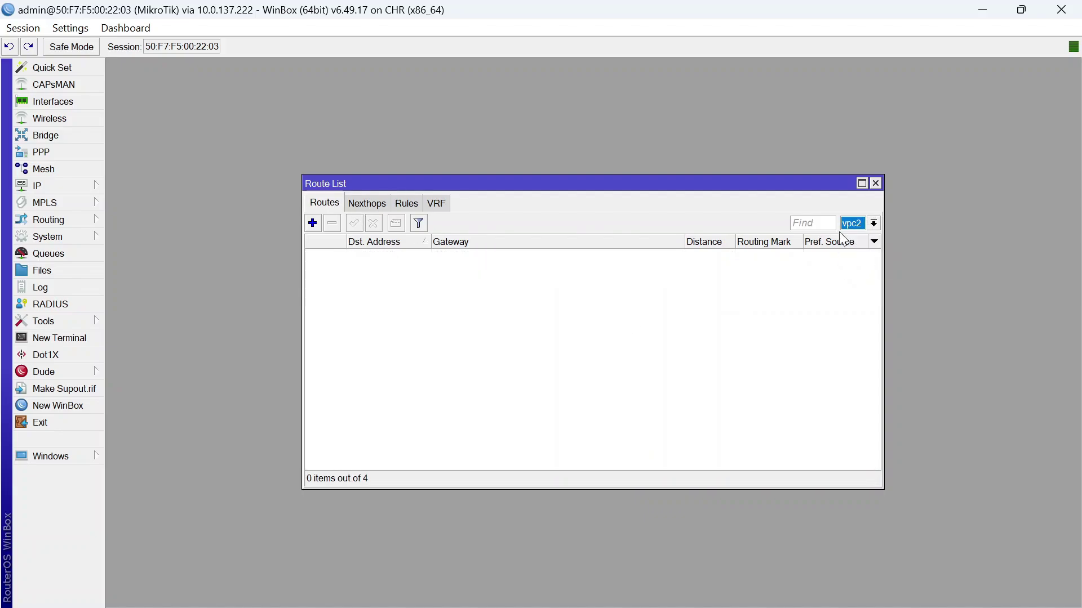
{"action": "left_click", "coordinate": [873, 223]}
{"action": "left_click", "coordinate": [875, 239]}
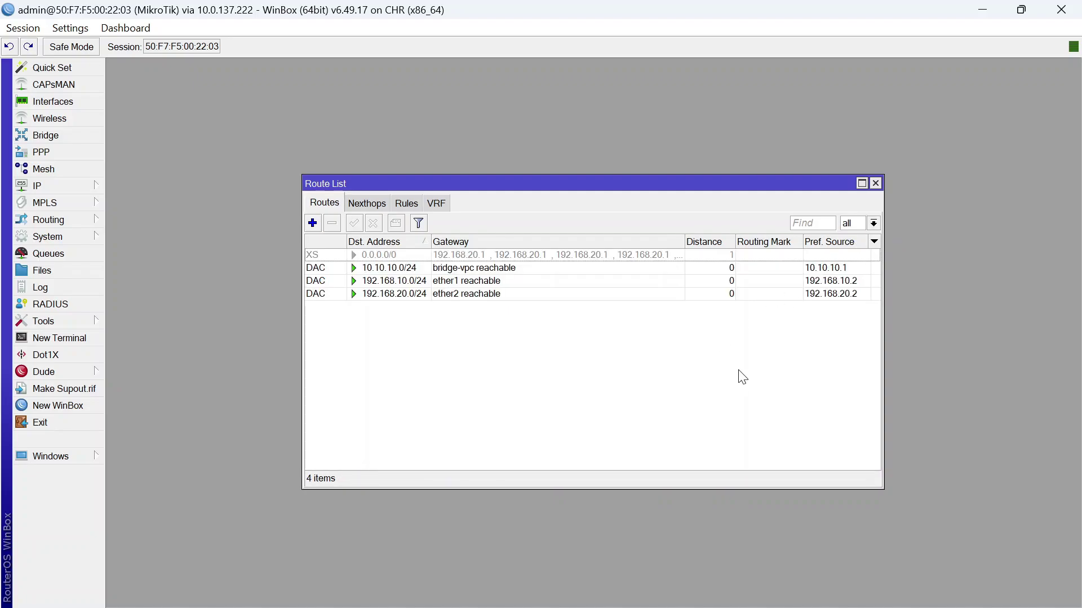
{"action": "left_click", "coordinate": [312, 223]}
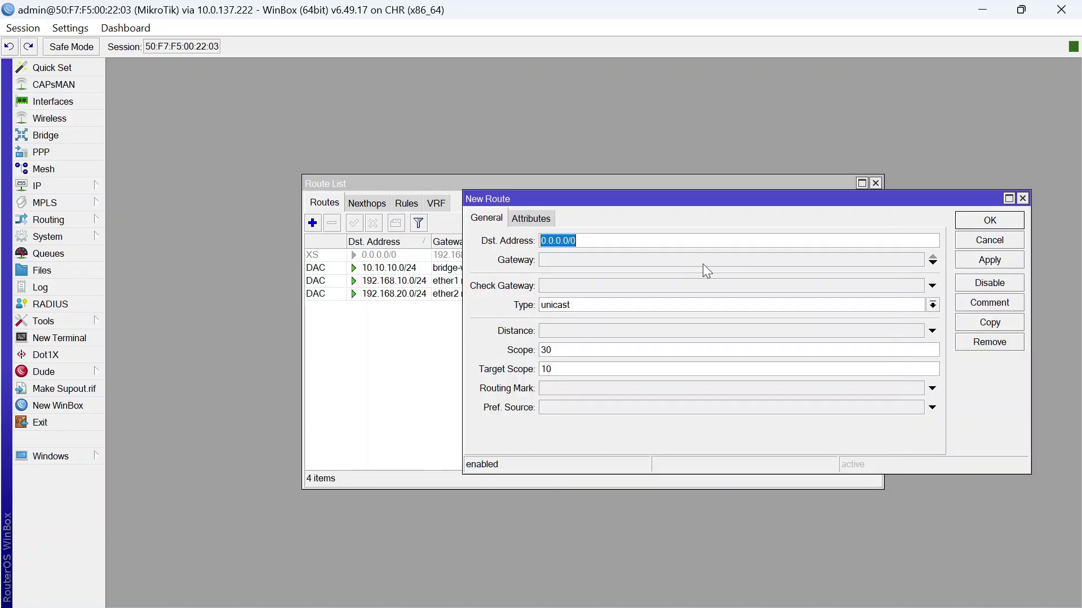
Add a 0.0.0.0/0 route via gateway 192.168.10.1 with routing mark vpc1
{"action": "left_click", "coordinate": [637, 266]}
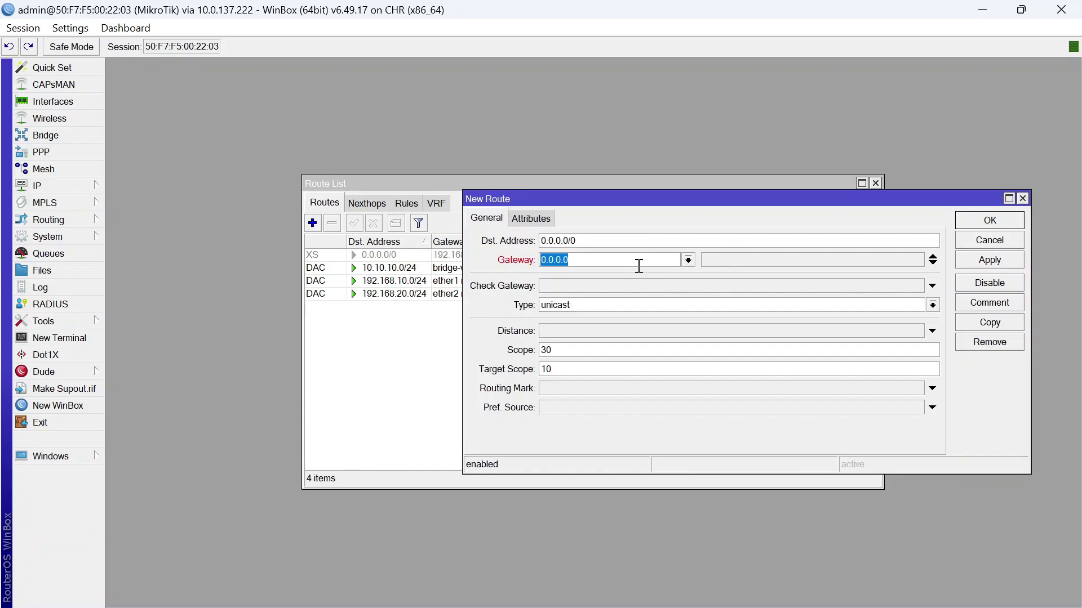
{"action": "type", "text": "192.168.10.1"}
{"action": "left_click", "coordinate": [541, 388]}
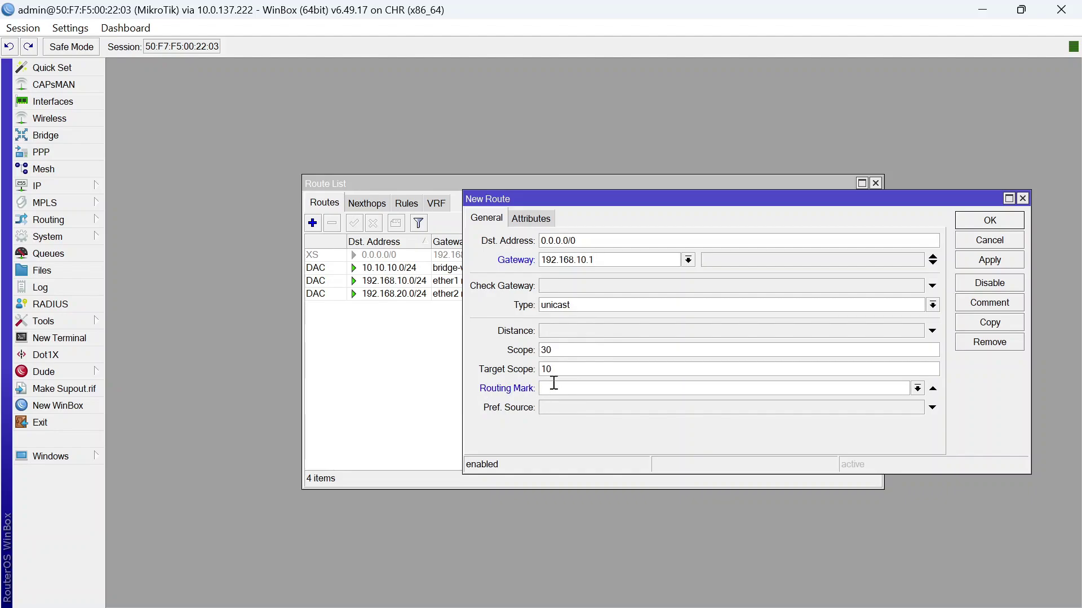
{"action": "left_click", "coordinate": [917, 388]}
{"action": "left_click", "coordinate": [752, 411]}
{"action": "left_click", "coordinate": [983, 221]}
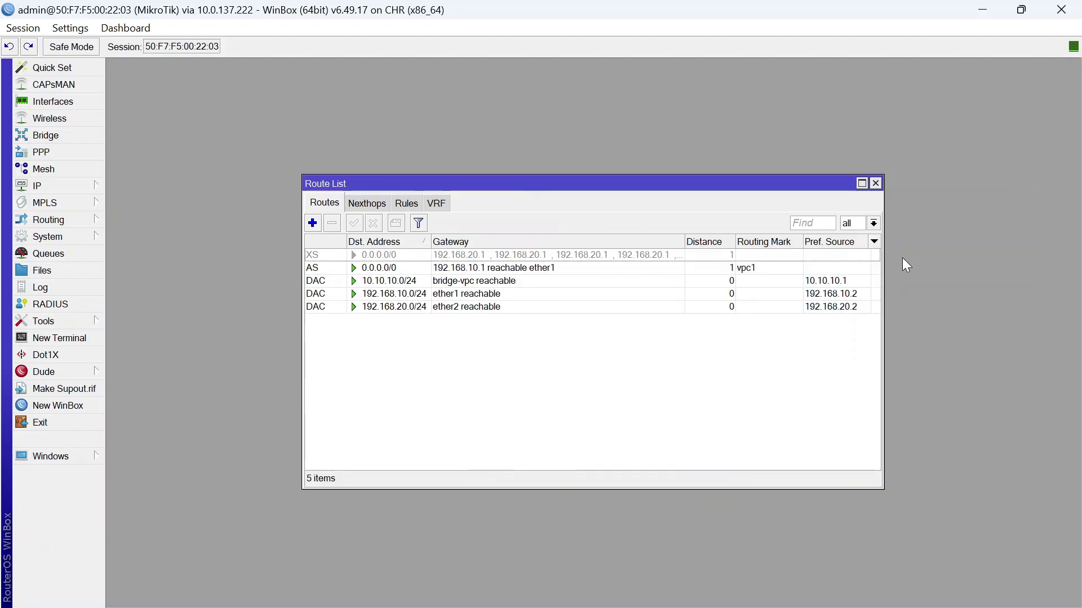
Add a 0.0.0.0/0 route via gateway 192.168.20.1 with routing mark vpc2
{"action": "left_click", "coordinate": [312, 223]}
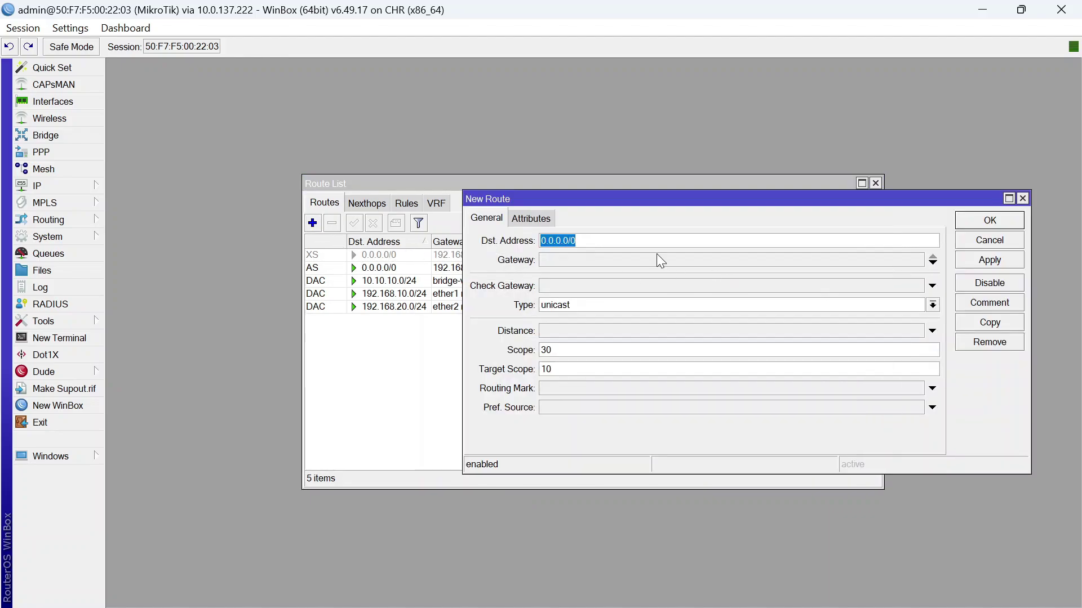
{"action": "left_click", "coordinate": [620, 259]}
{"action": "type", "text": "192.168.20.1"}
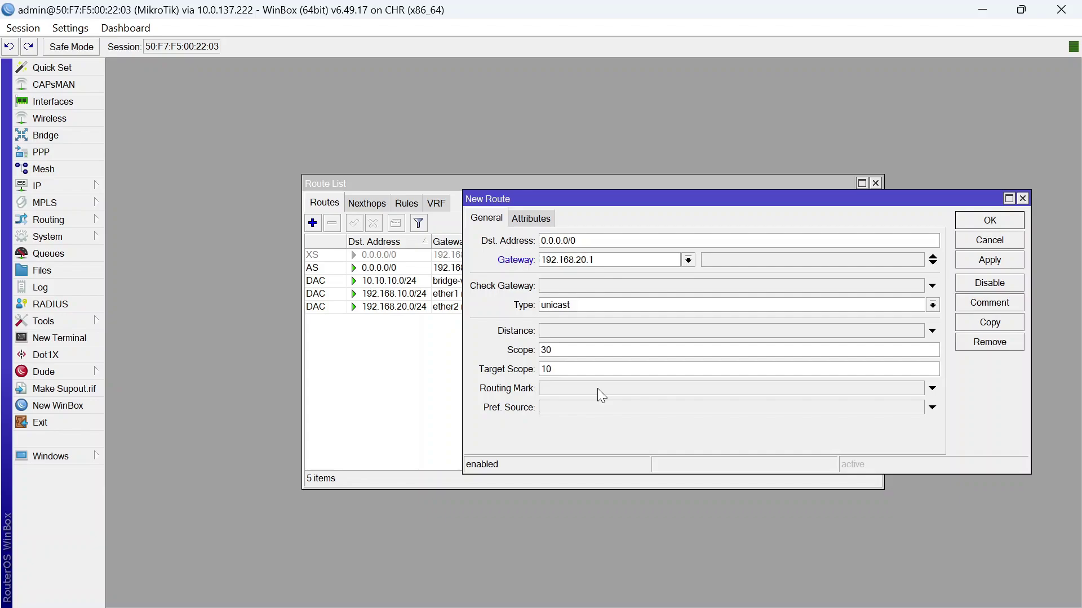
{"action": "left_click", "coordinate": [597, 389]}
{"action": "left_click", "coordinate": [917, 388]}
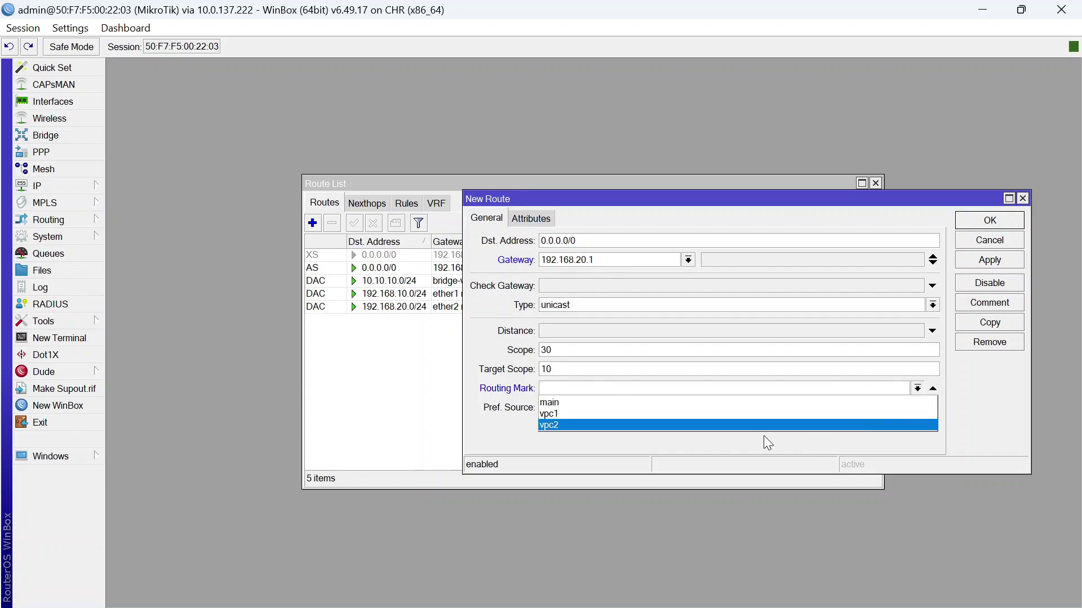
{"action": "left_click", "coordinate": [764, 435]}
{"action": "left_click", "coordinate": [917, 388]}
{"action": "left_click", "coordinate": [858, 427]}
{"action": "left_click", "coordinate": [986, 225]}
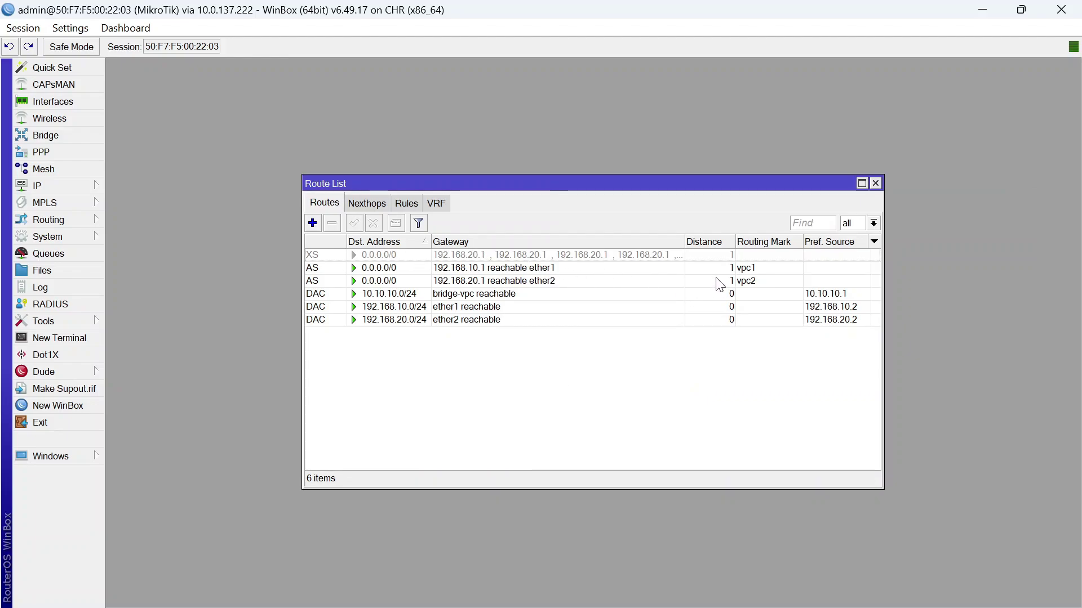
Check the routes by filtering on the main, vpc1 and vpc2 marks
{"action": "left_click", "coordinate": [873, 223]}
{"action": "left_click", "coordinate": [861, 245]}
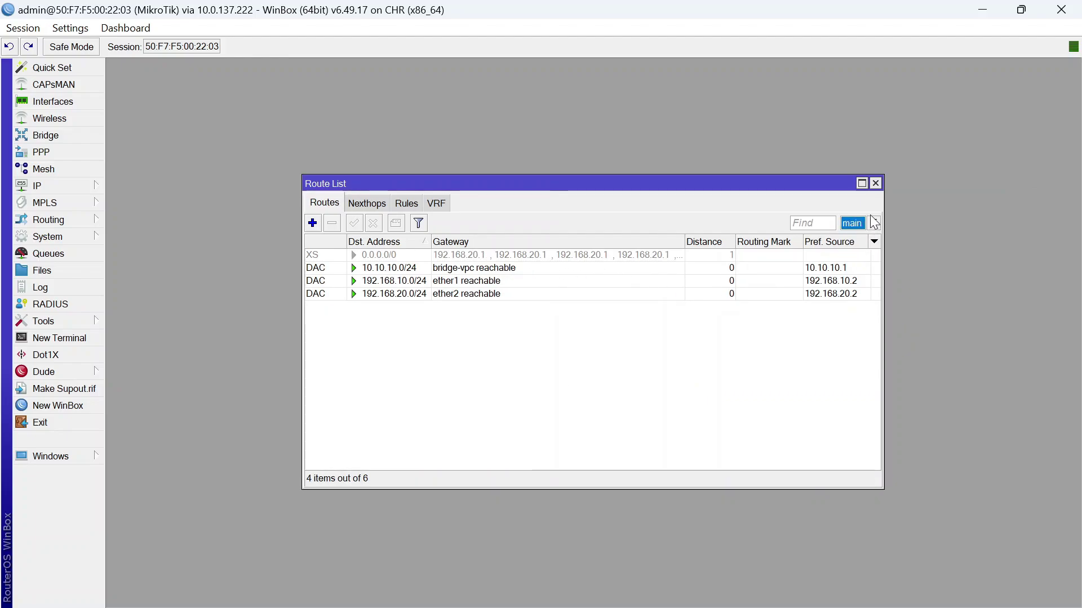
{"action": "left_click", "coordinate": [873, 223]}
{"action": "left_click", "coordinate": [864, 261]}
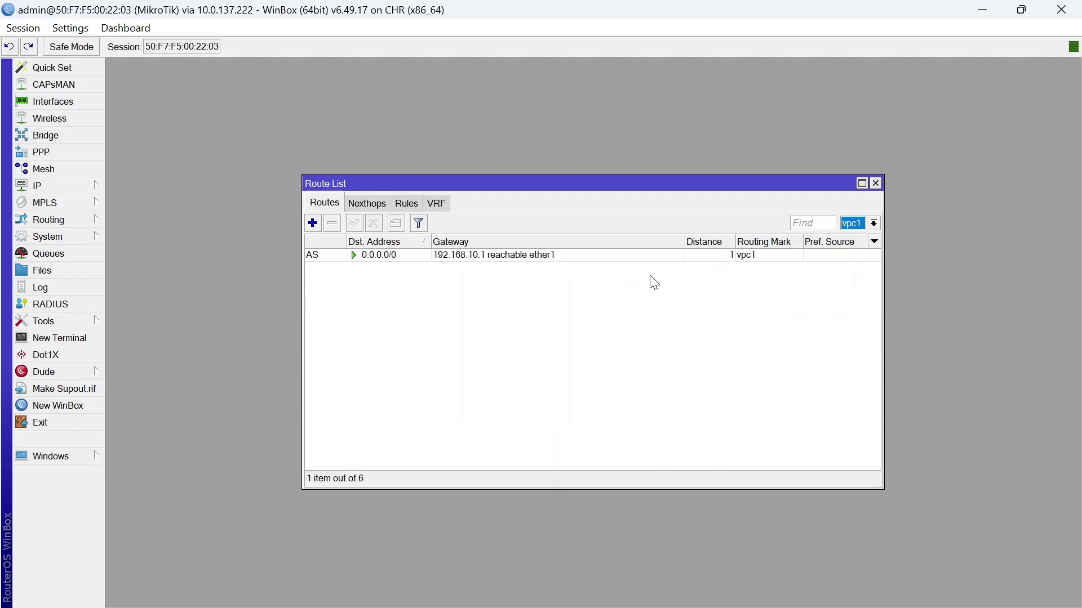
{"action": "left_click", "coordinate": [874, 223]}
{"action": "left_click", "coordinate": [858, 271]}
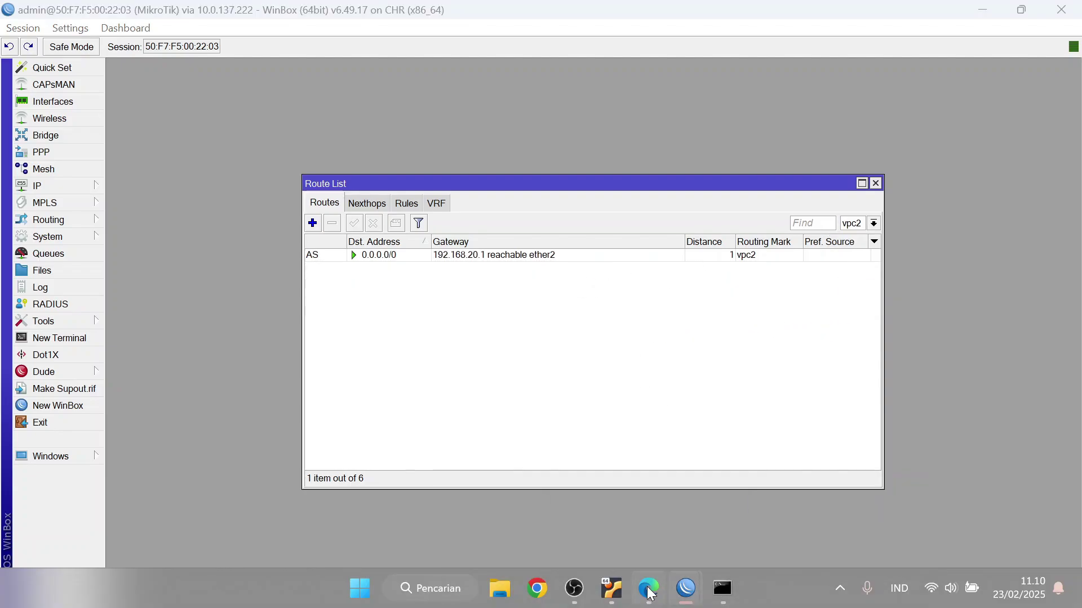
{"action": "left_click", "coordinate": [650, 590]}
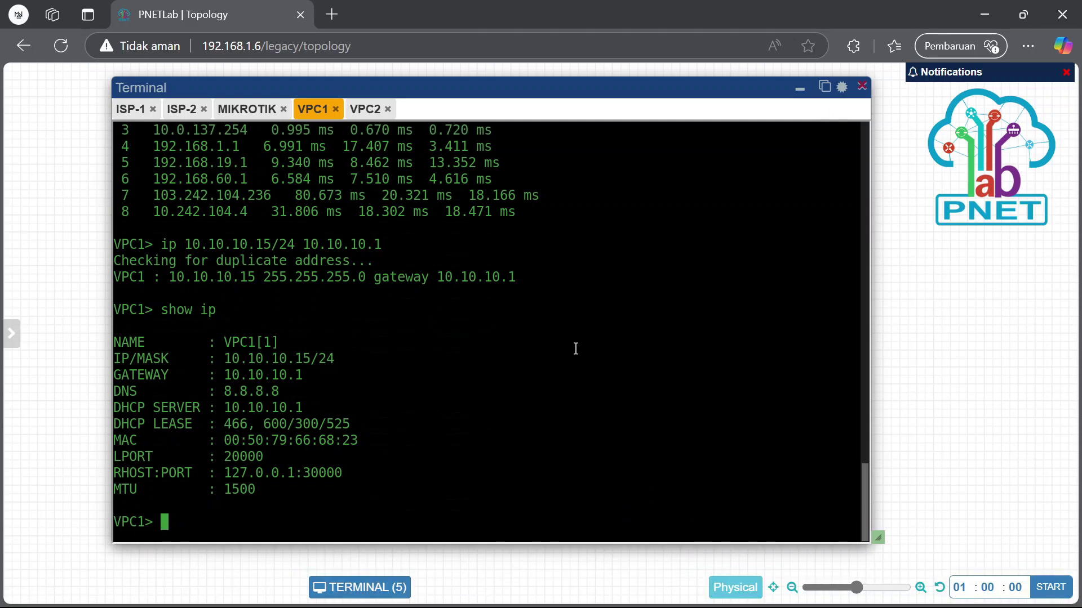
Ping and trace 8.8.8.8 from VPC1
{"action": "type", "text": "ping 8.8.8.8"}
{"action": "key", "text": "Return"}
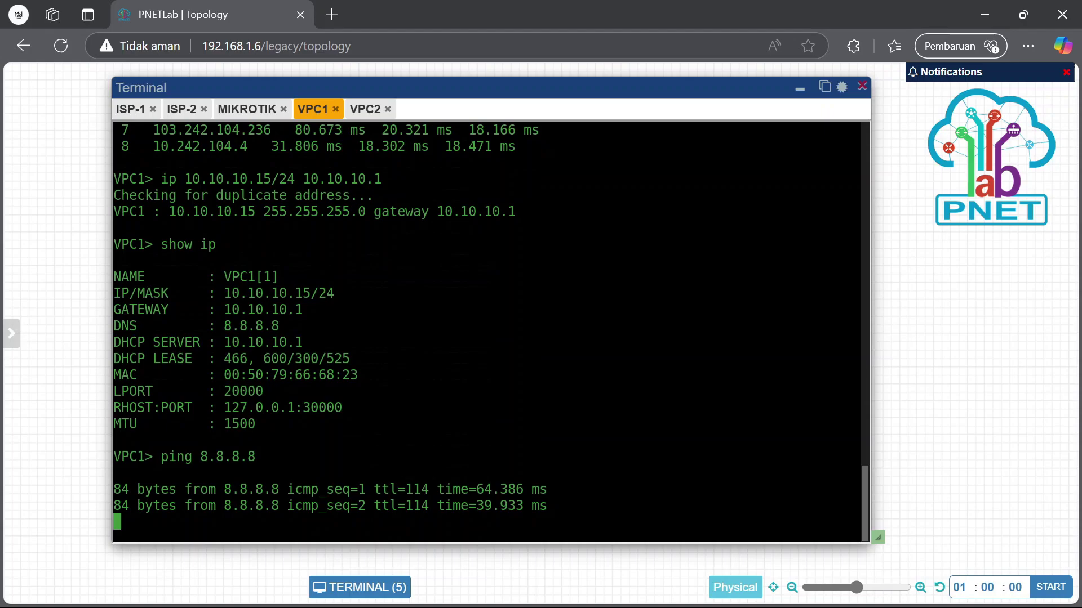
{"action": "key", "text": "ctrl+c"}
{"action": "type", "text": "trace "}
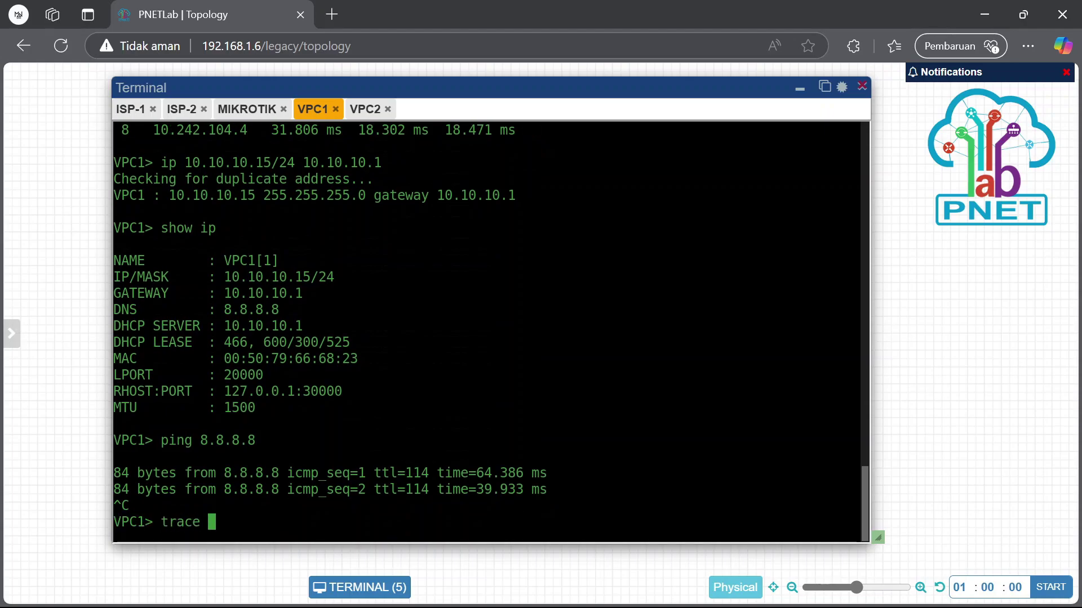
{"action": "type", "text": "8.8.8.8"}
{"action": "key", "text": "Return"}
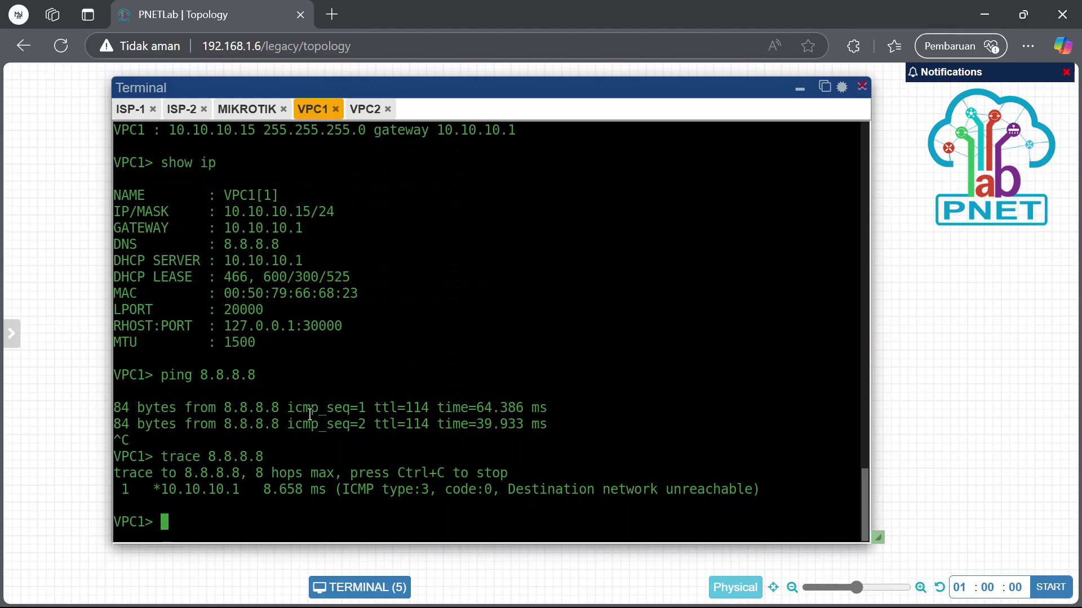
Rerun ping 8.8.8.8 on VPC2, which returns destination network unreachable
{"action": "left_click", "coordinate": [365, 110]}
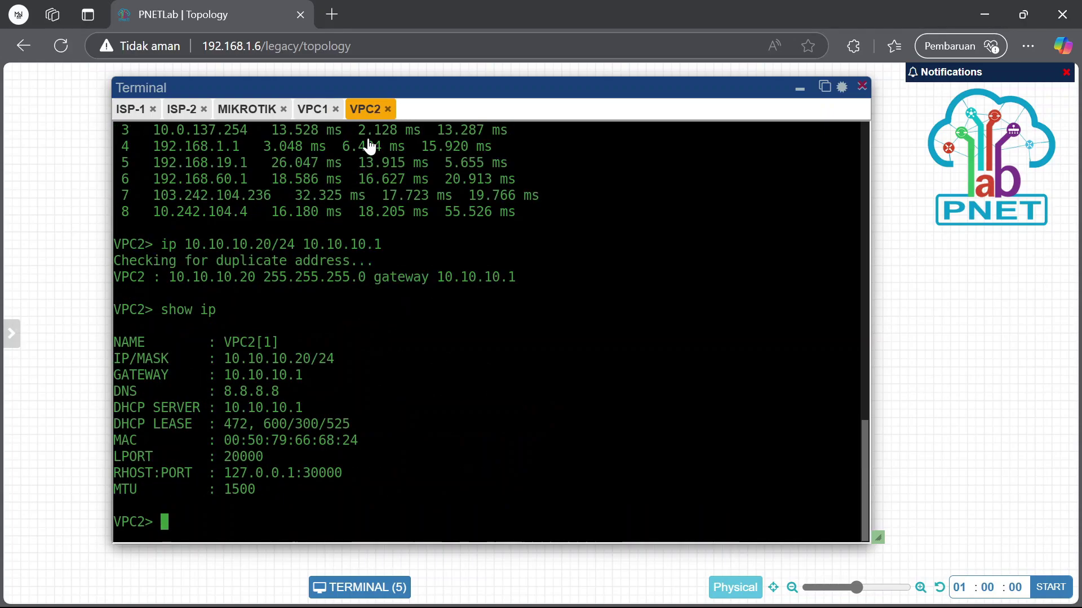
{"action": "key", "text": "Up"}
{"action": "key", "text": "Up"}
{"action": "key", "text": "Up"}
{"action": "key", "text": "Up"}
{"action": "key", "text": "Up"}
{"action": "key", "text": "Up"}
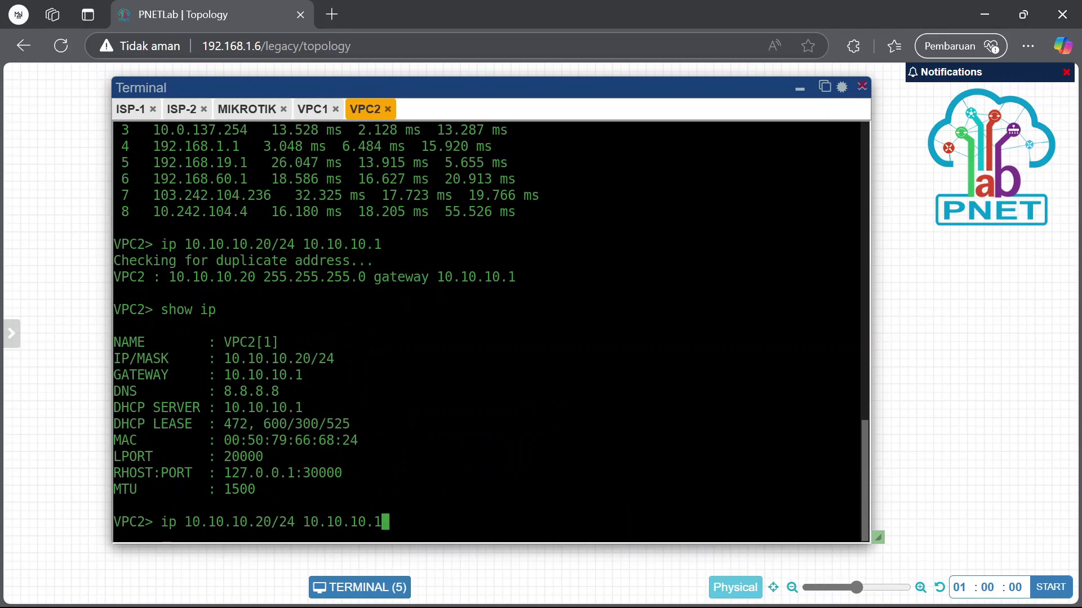
{"action": "key", "text": "Up"}
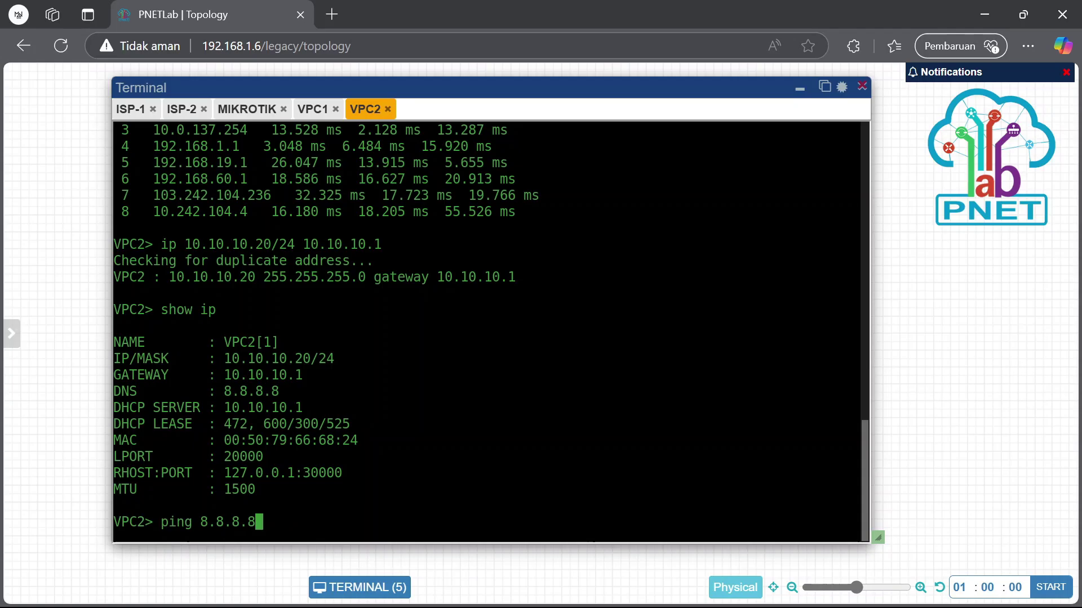
{"action": "key", "text": "Return"}
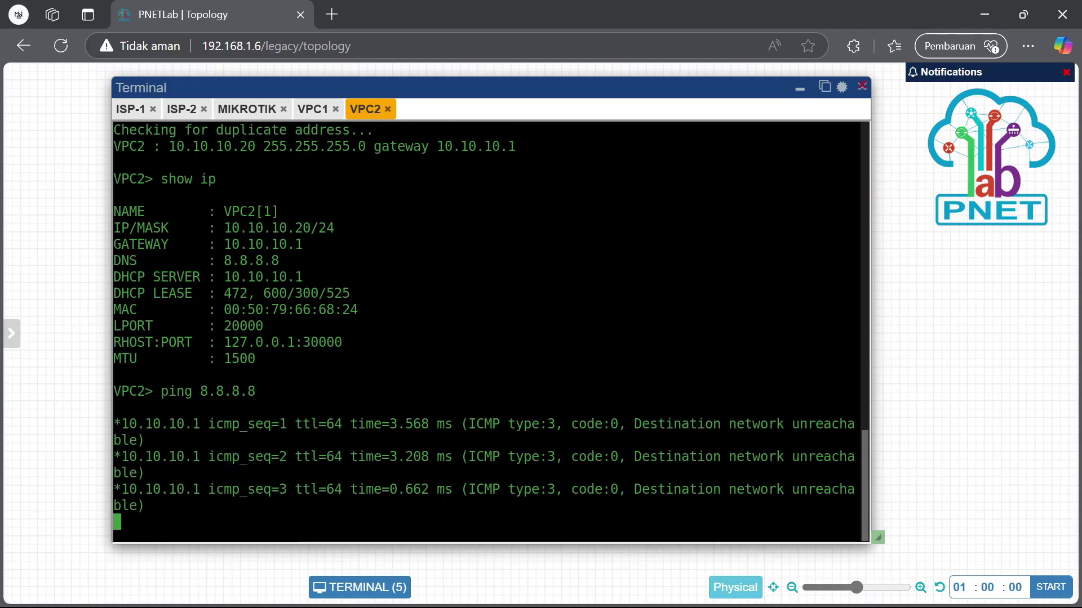
{"action": "key", "text": "ctrl+c"}
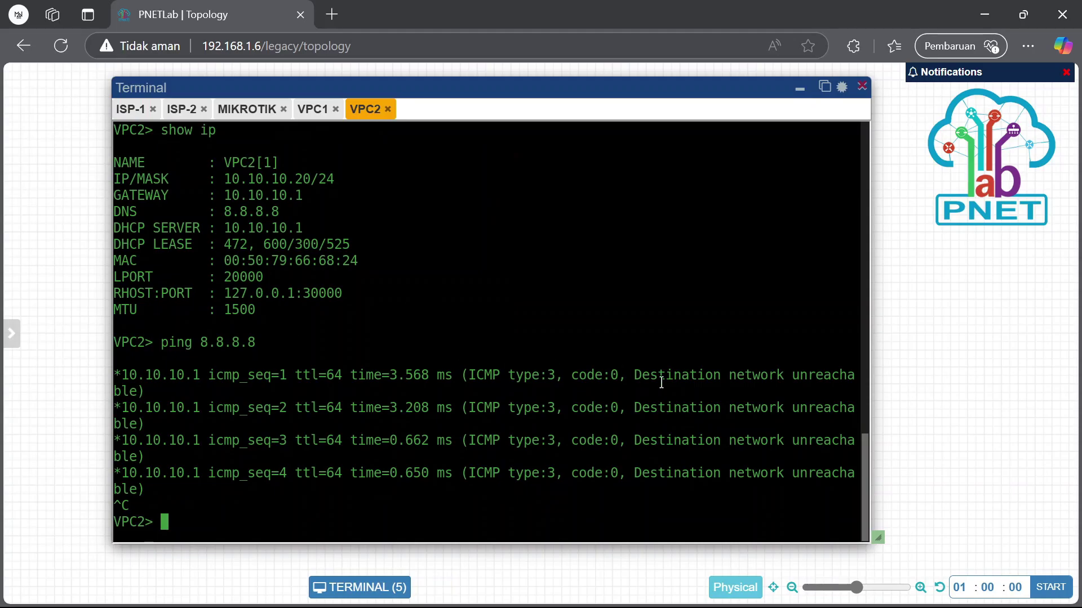
With all routing marks listed, disable the vpc2 and vpc1 default routes, selecting the shared route
{"action": "left_click", "coordinate": [800, 88]}
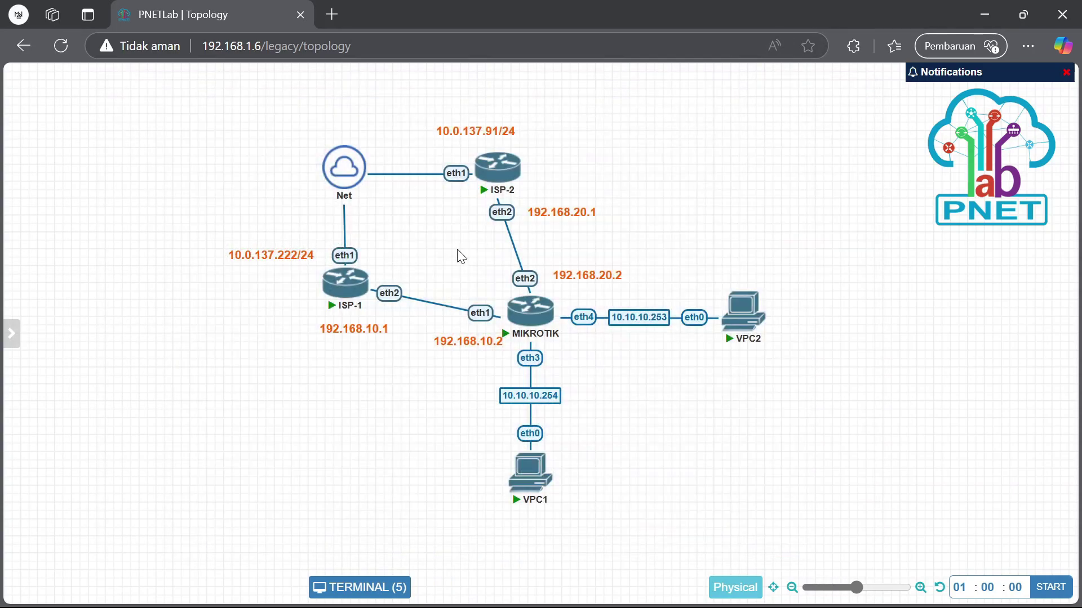
{"action": "mouse_move", "coordinate": [688, 588]}
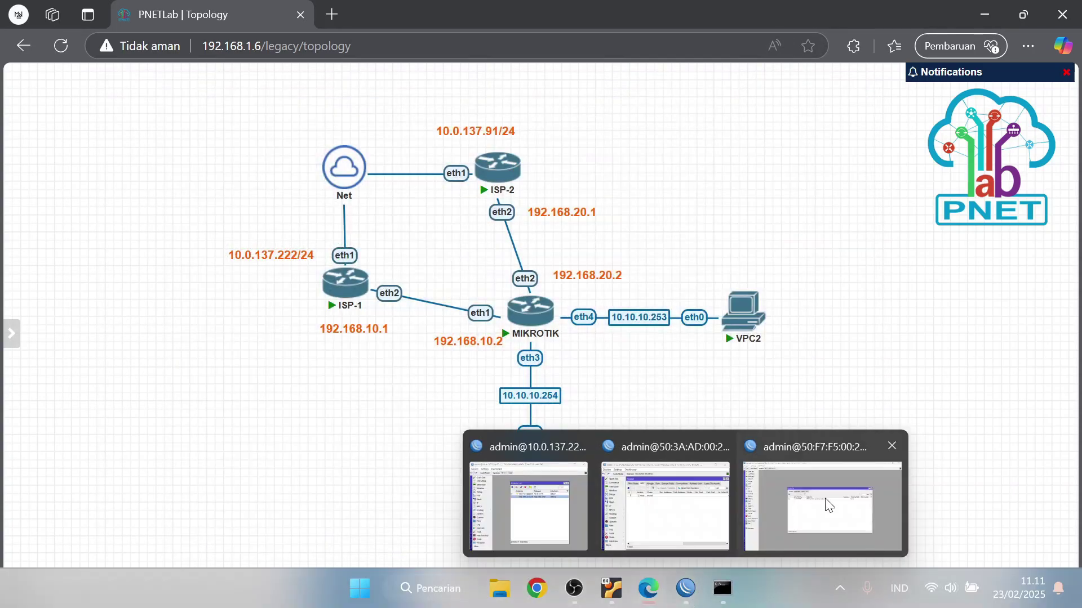
{"action": "left_click", "coordinate": [827, 505]}
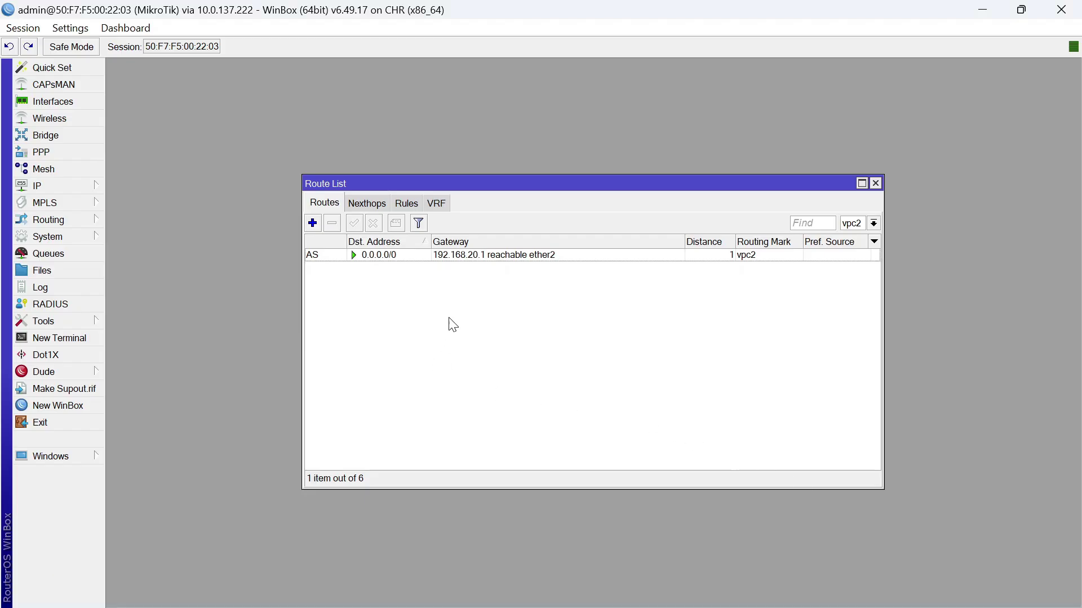
{"action": "left_click", "coordinate": [874, 223]}
{"action": "left_click", "coordinate": [851, 238]}
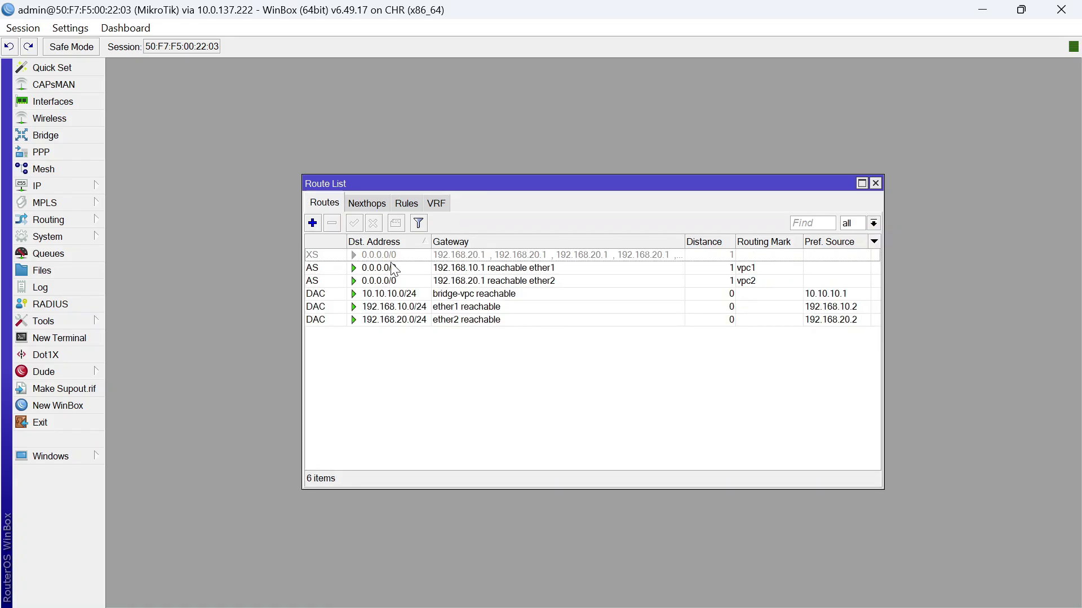
{"action": "left_click", "coordinate": [395, 280]}
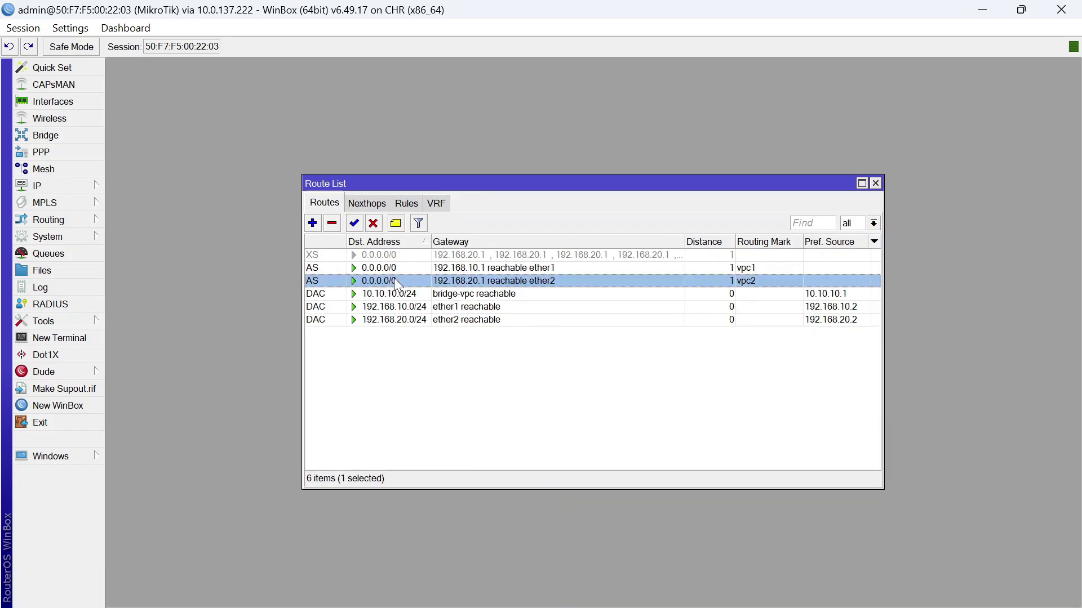
{"action": "left_click", "coordinate": [373, 223]}
{"action": "left_click", "coordinate": [373, 268]}
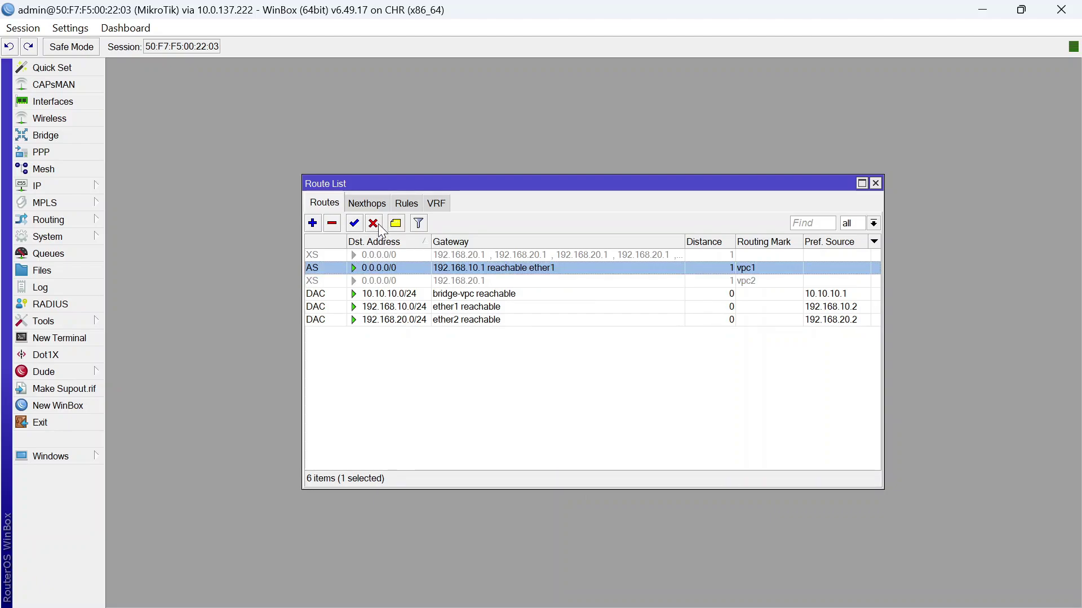
{"action": "left_click", "coordinate": [372, 223]}
{"action": "left_click", "coordinate": [378, 255]}
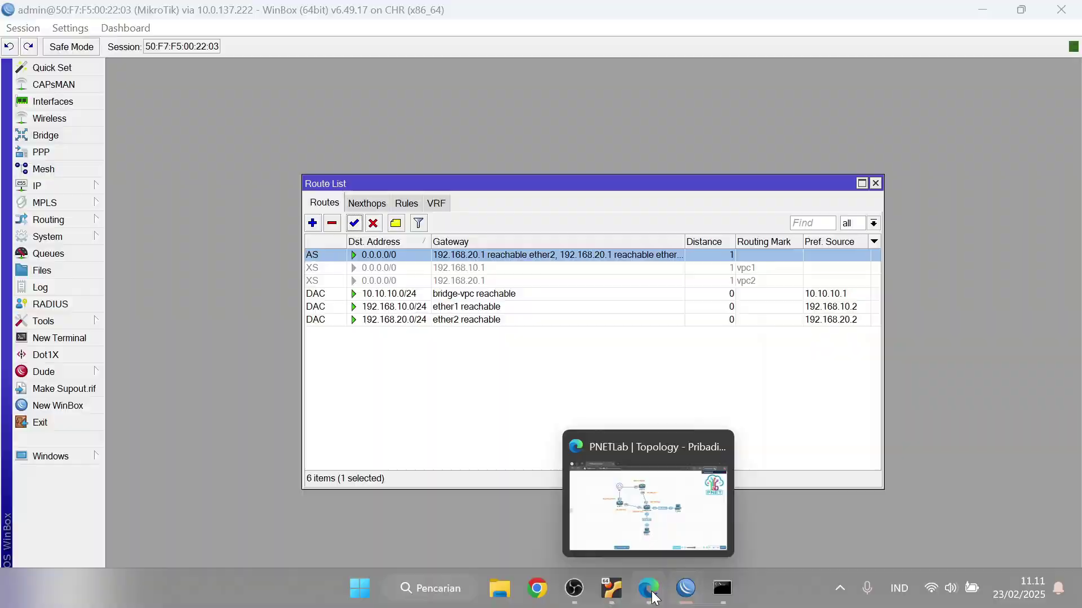
{"action": "left_click", "coordinate": [659, 600]}
Rerun ping 8.8.8.8 from VPC2, now getting replies
{"action": "left_click", "coordinate": [735, 309]}
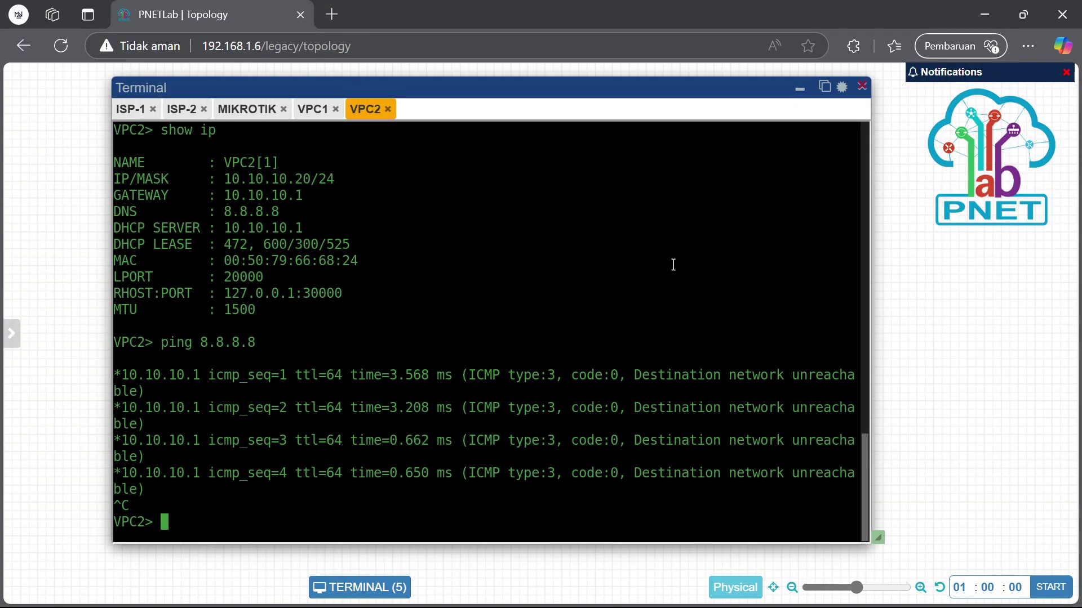
{"action": "key", "text": "Up"}
{"action": "key", "text": "Return"}
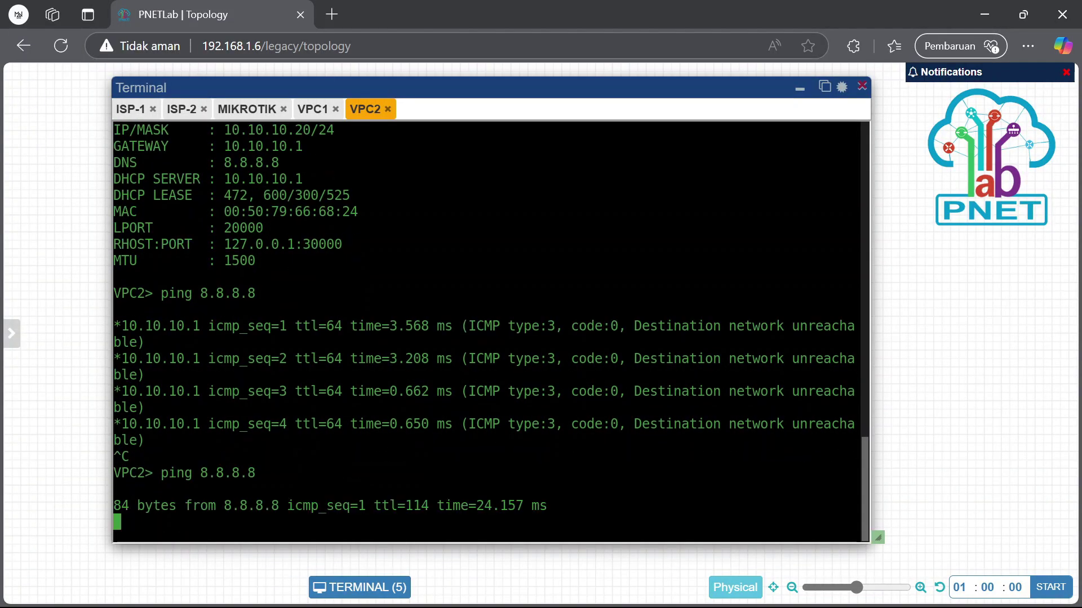
{"action": "key", "text": "ctrl+c"}
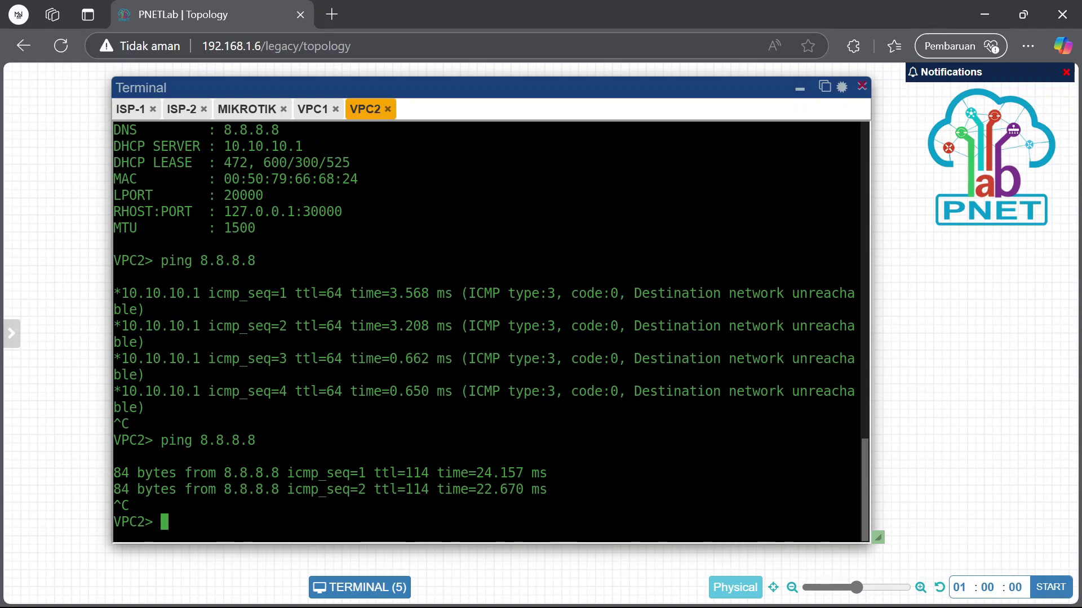
Rerun ping 8.8.8.8 from VPC1 and stop it after replies
{"action": "left_click", "coordinate": [313, 108]}
{"action": "key", "text": "Up"}
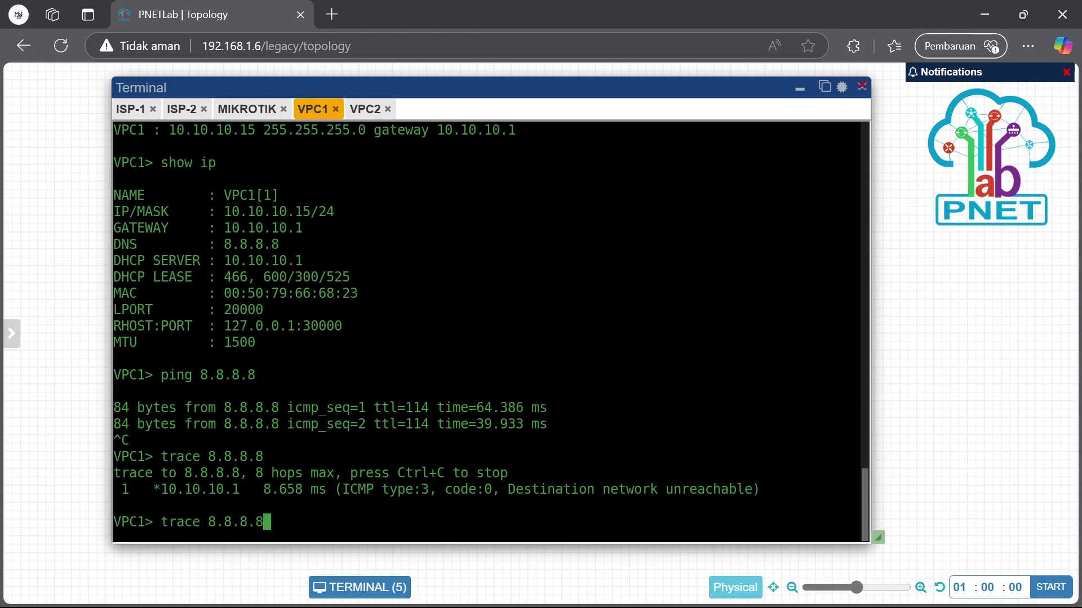
{"action": "key", "text": "Up"}
{"action": "key", "text": "Return"}
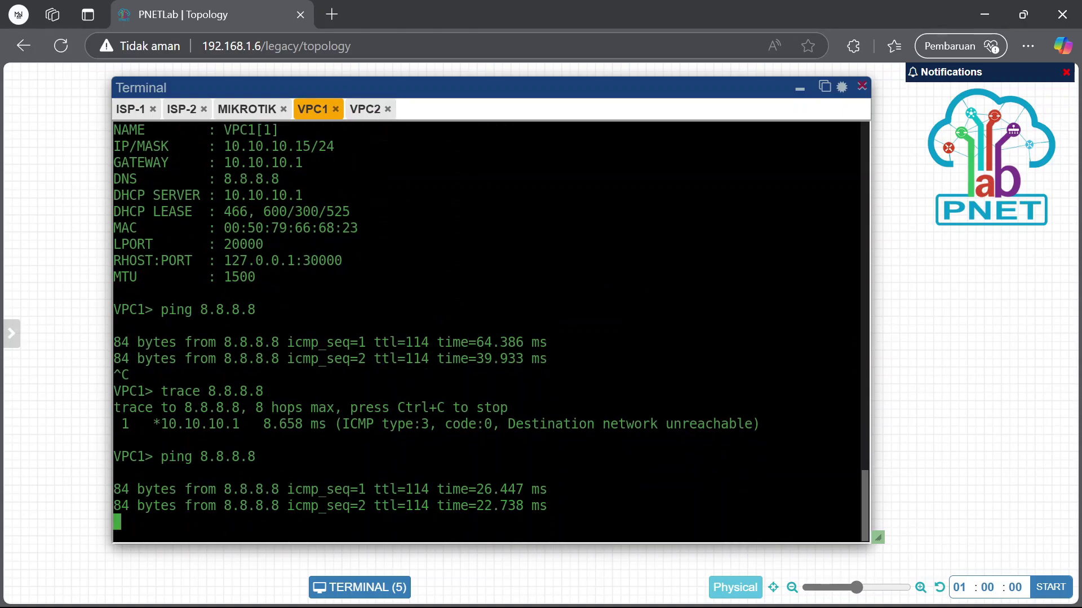
{"action": "key", "text": "ctrl+x"}
{"action": "key", "text": "ctrl+c"}
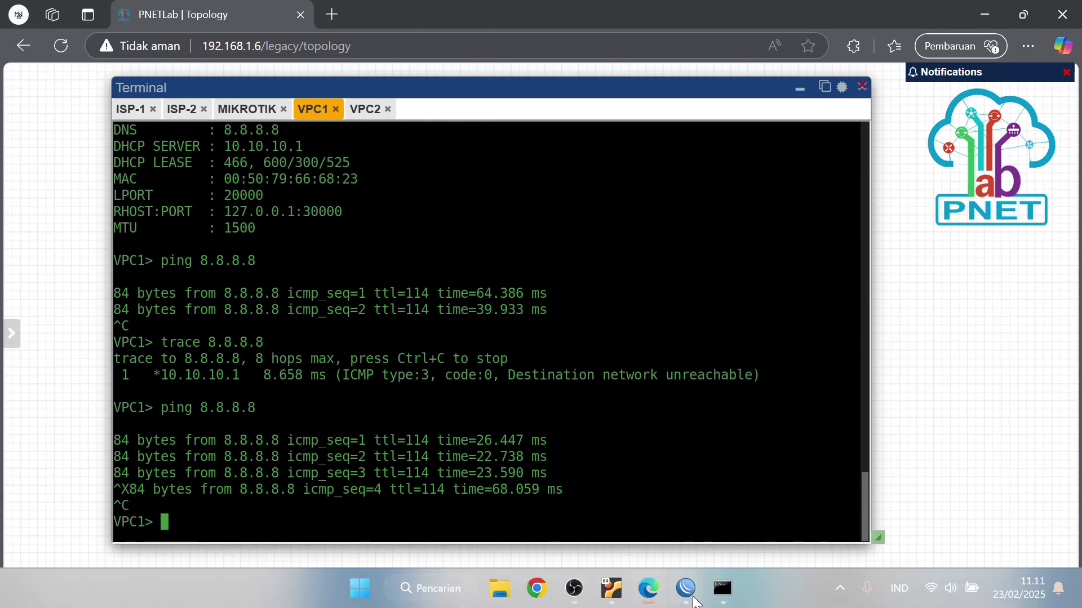
Disable the shared default route, re-enable the vpc1 and vpc2 routes, then filter by vpc1 and vpc2
{"action": "mouse_move", "coordinate": [685, 588]}
{"action": "left_click", "coordinate": [785, 531]}
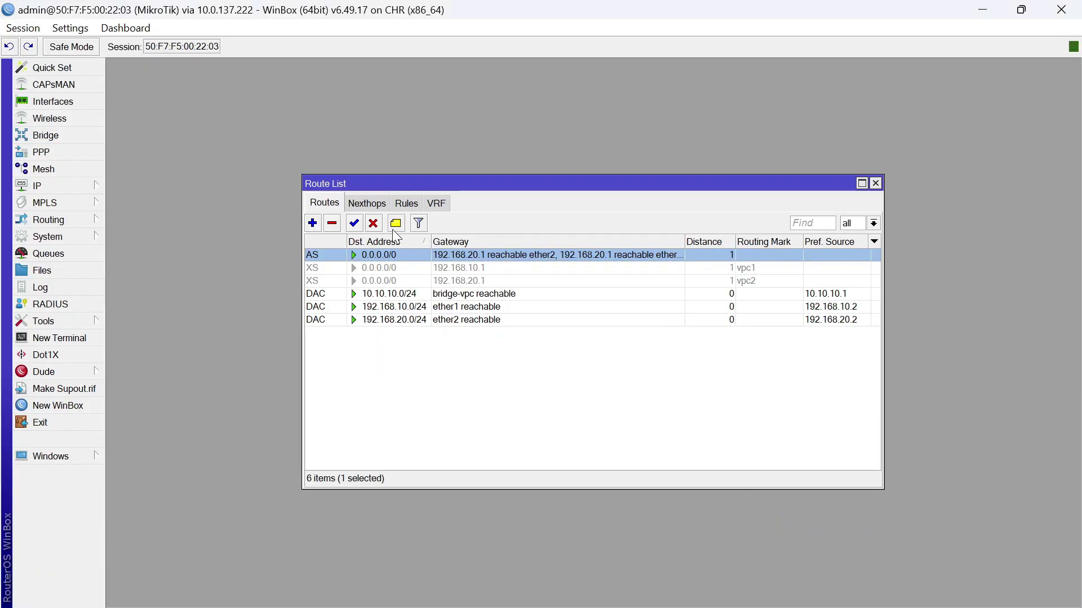
{"action": "left_click", "coordinate": [371, 268]}
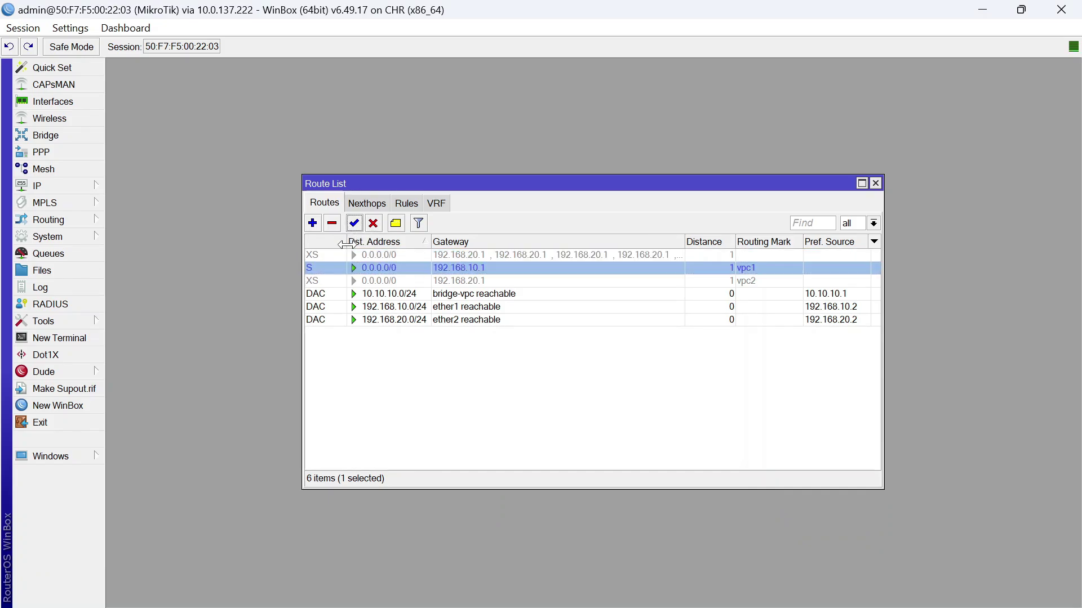
{"action": "left_click", "coordinate": [372, 281]}
{"action": "left_click", "coordinate": [354, 223]}
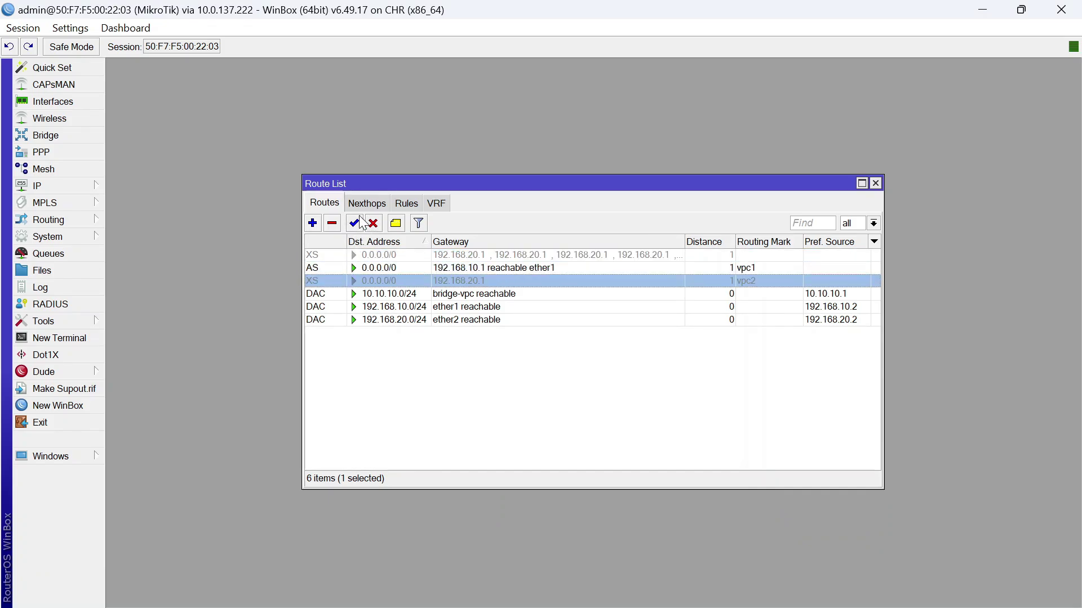
{"action": "left_click", "coordinate": [873, 225]}
{"action": "left_click", "coordinate": [850, 260]}
{"action": "left_click", "coordinate": [873, 224]}
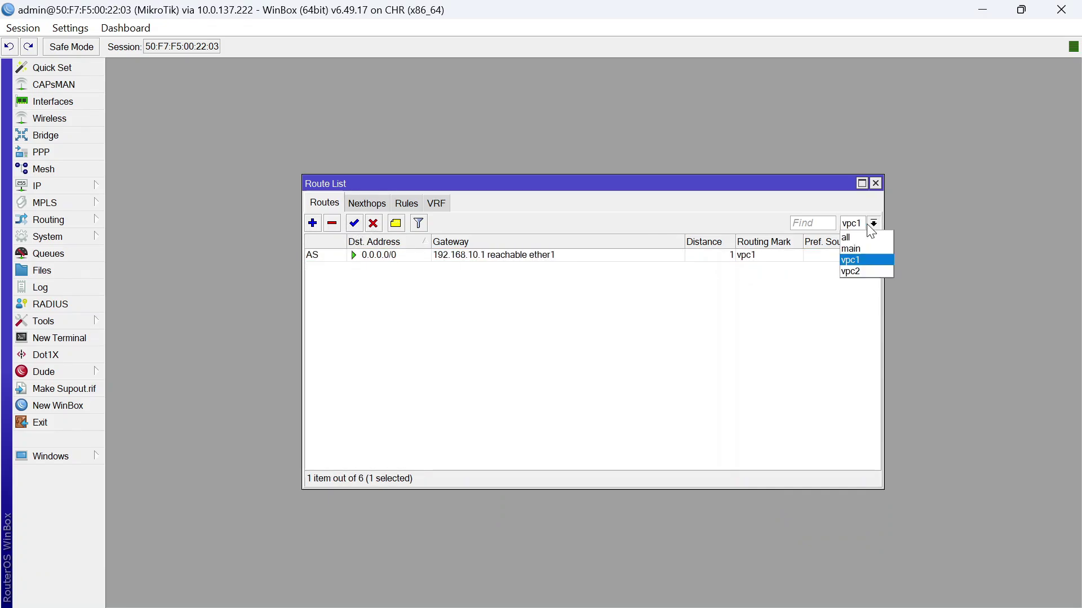
{"action": "left_click", "coordinate": [852, 271]}
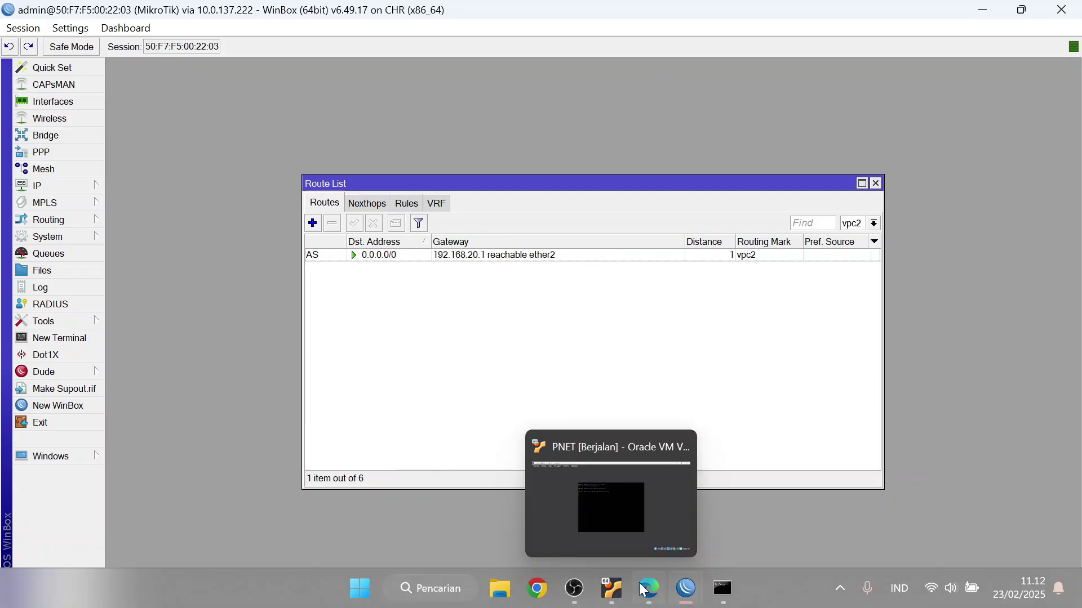
{"action": "left_click", "coordinate": [646, 585]}
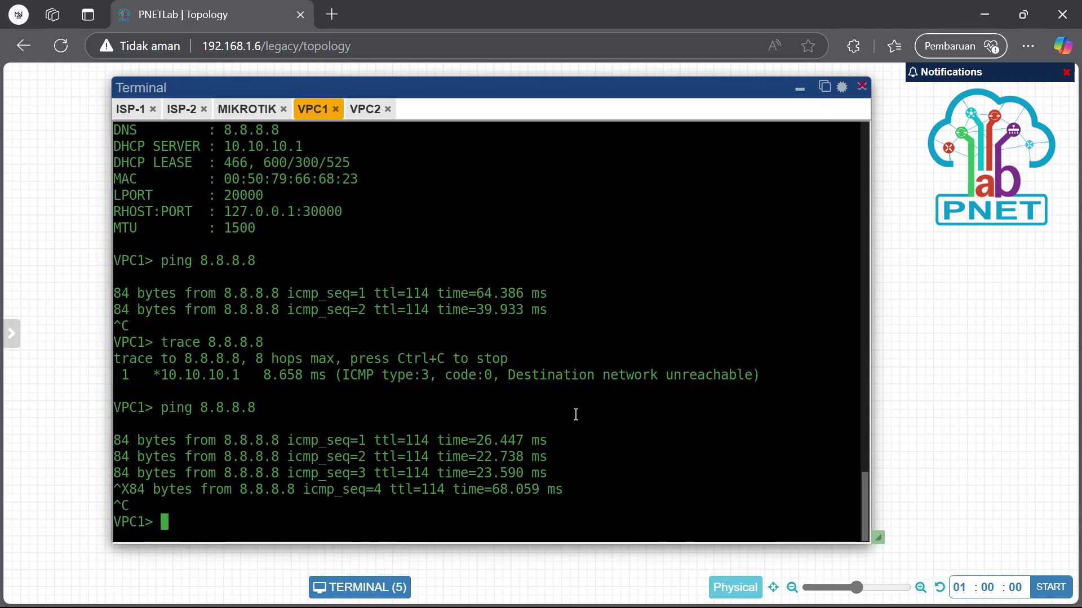
Ping 8.8.8.8 twice from VPC1 to confirm it is now unreachable
{"action": "key", "text": "Up"}
{"action": "key", "text": "Return"}
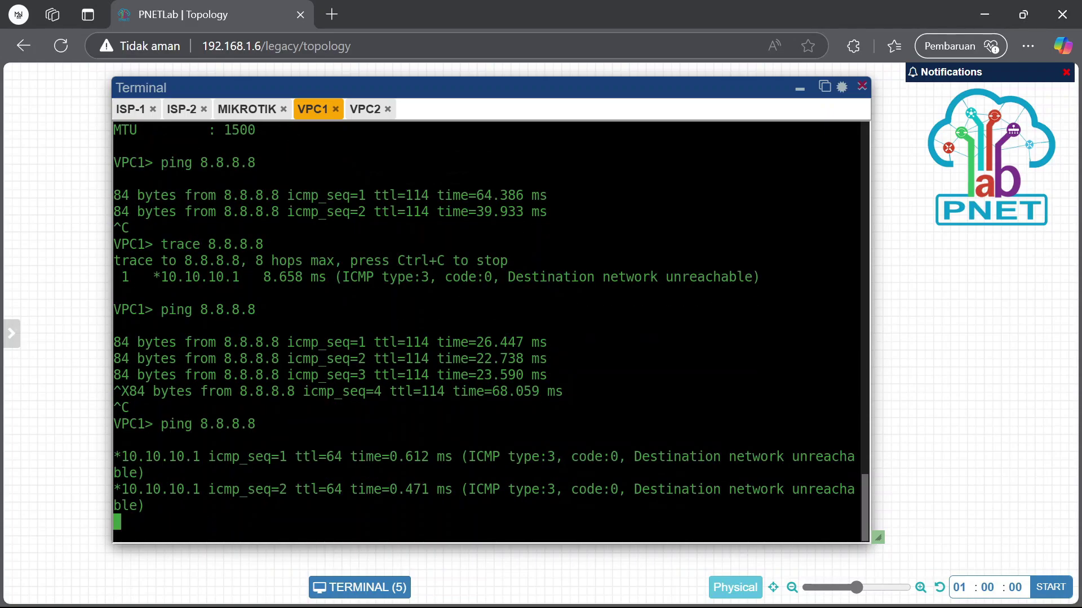
{"action": "key", "text": "ctrl+c"}
{"action": "key", "text": "Up"}
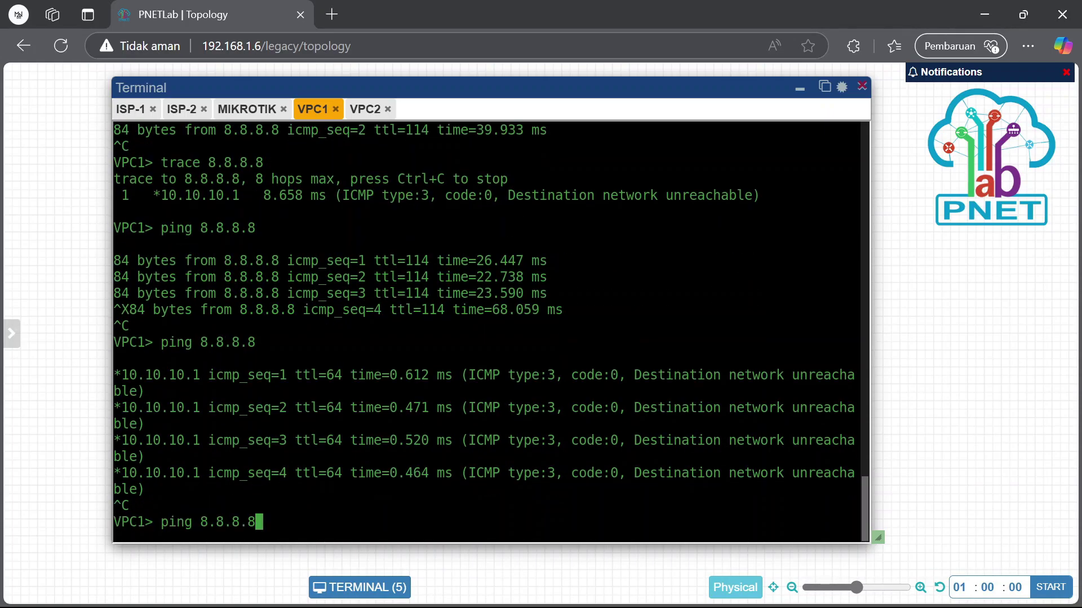
{"action": "key", "text": "Return"}
{"action": "key", "text": "ctrl+c"}
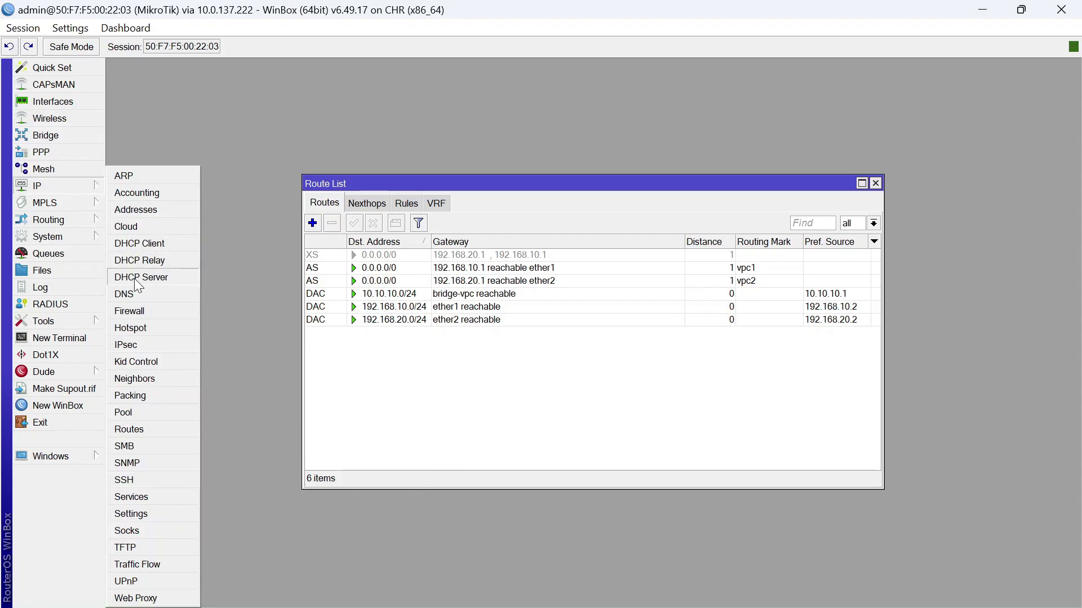
Disable the router's dhcp1 DHCP server in WinBox
{"action": "left_click", "coordinate": [135, 276]}
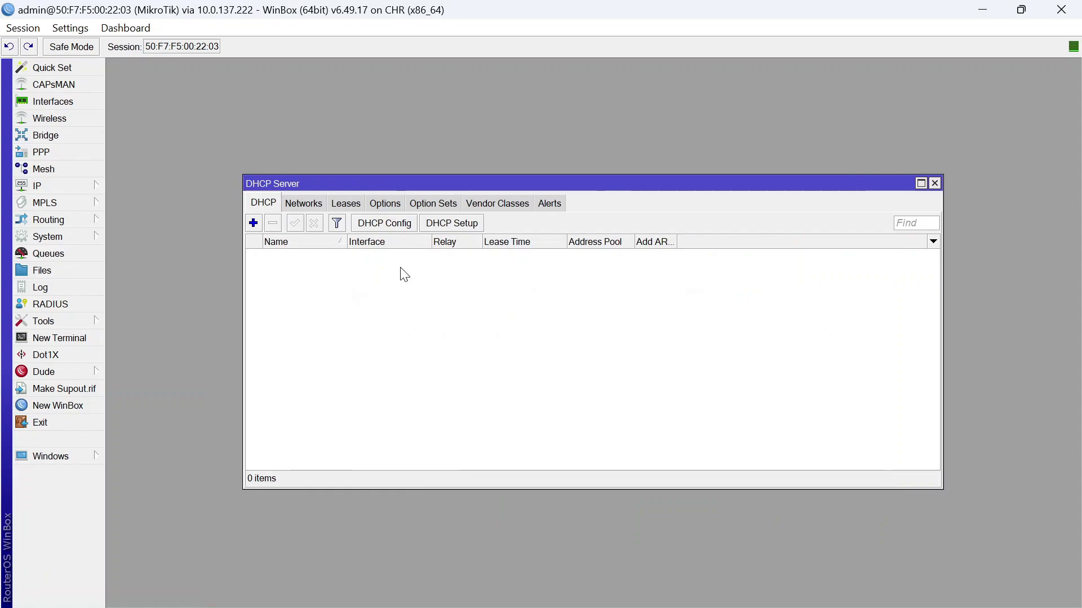
{"action": "left_click", "coordinate": [324, 254]}
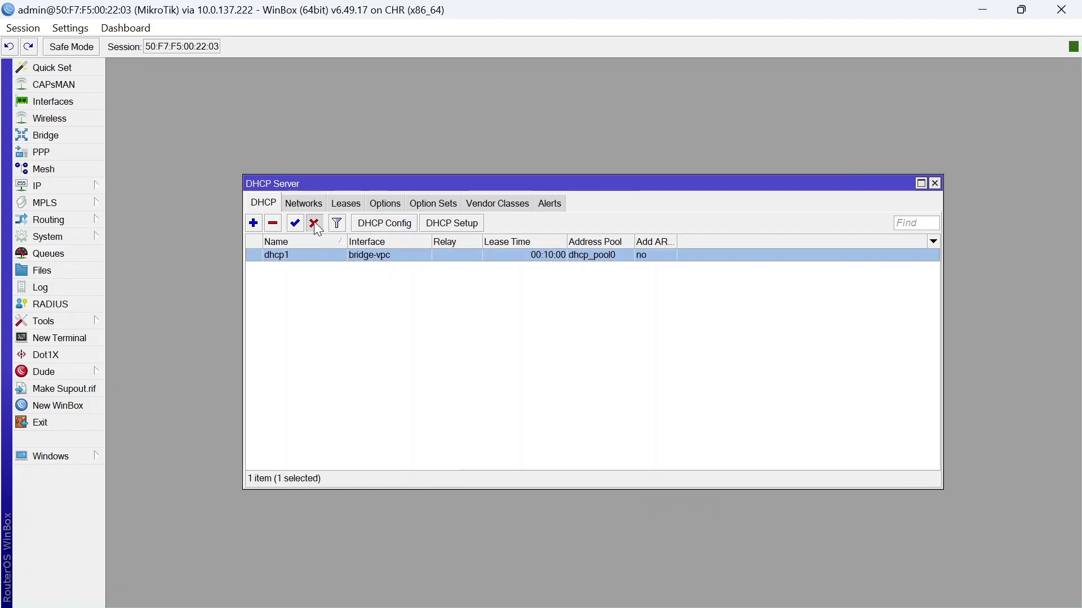
{"action": "left_click", "coordinate": [314, 223]}
{"action": "left_click", "coordinate": [654, 588]}
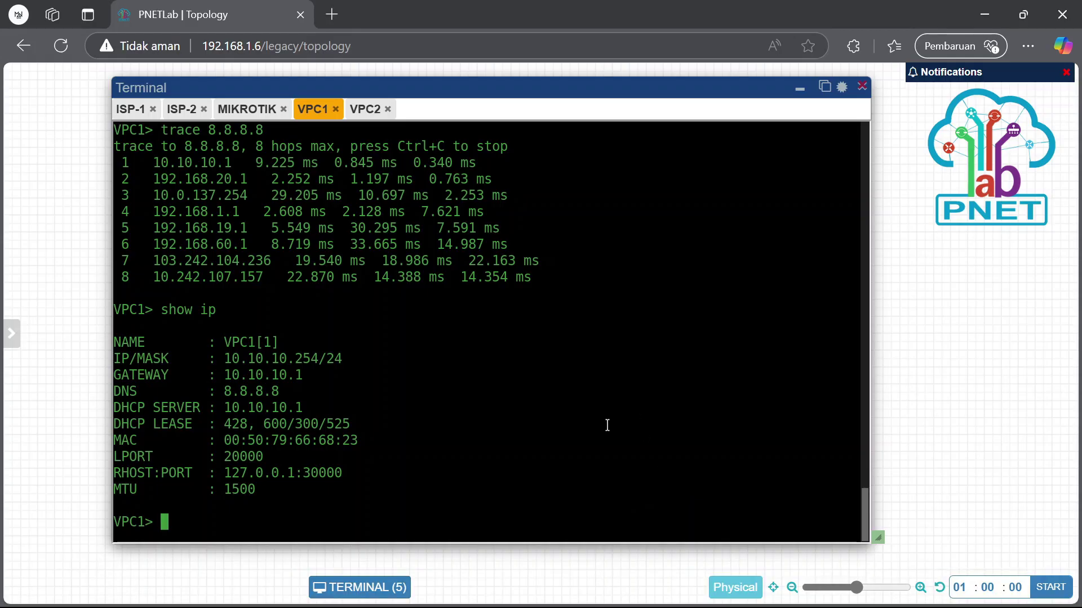
Set VPC1 to 10.10.10.15/24 and VPC2 to 10.10.10.20/24, both with gateway 10.10.10.1
{"action": "type", "text": "ip 10.10"}
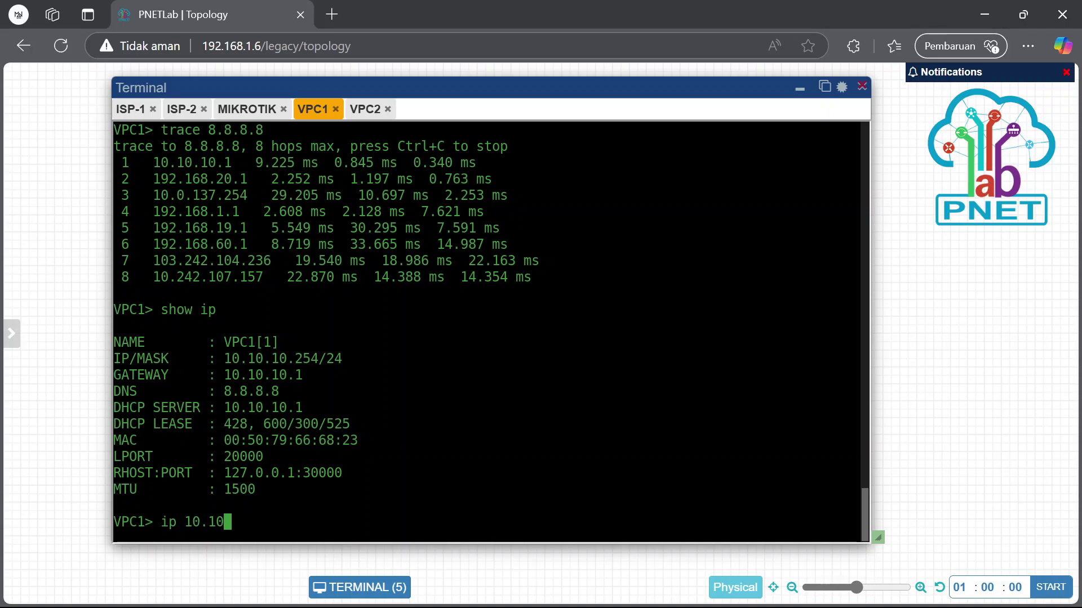
{"action": "type", "text": ".10.15/24 10.10.10.1"}
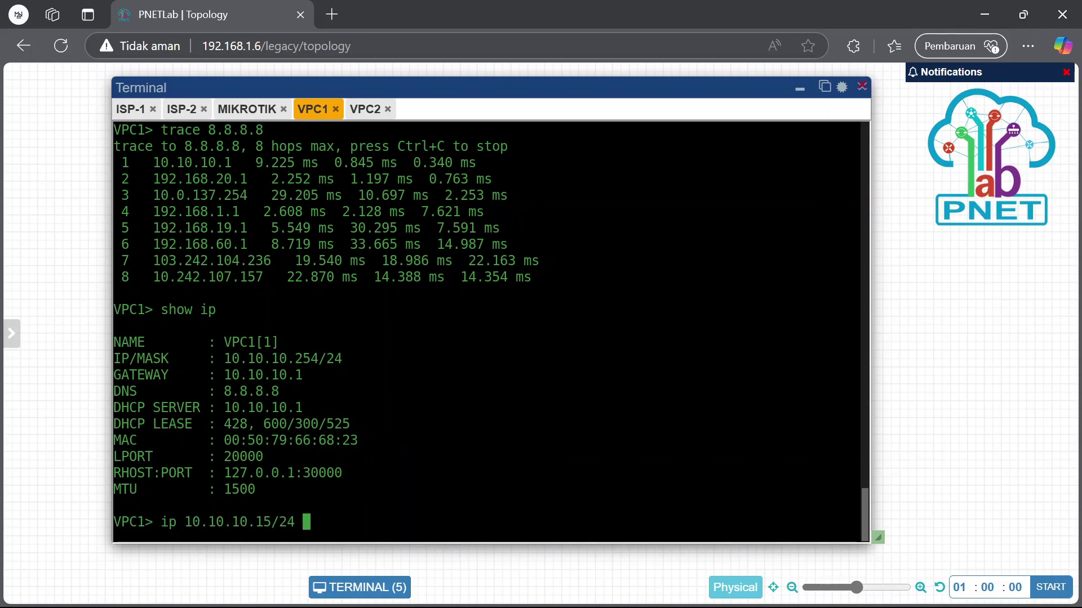
{"action": "key", "text": "Return"}
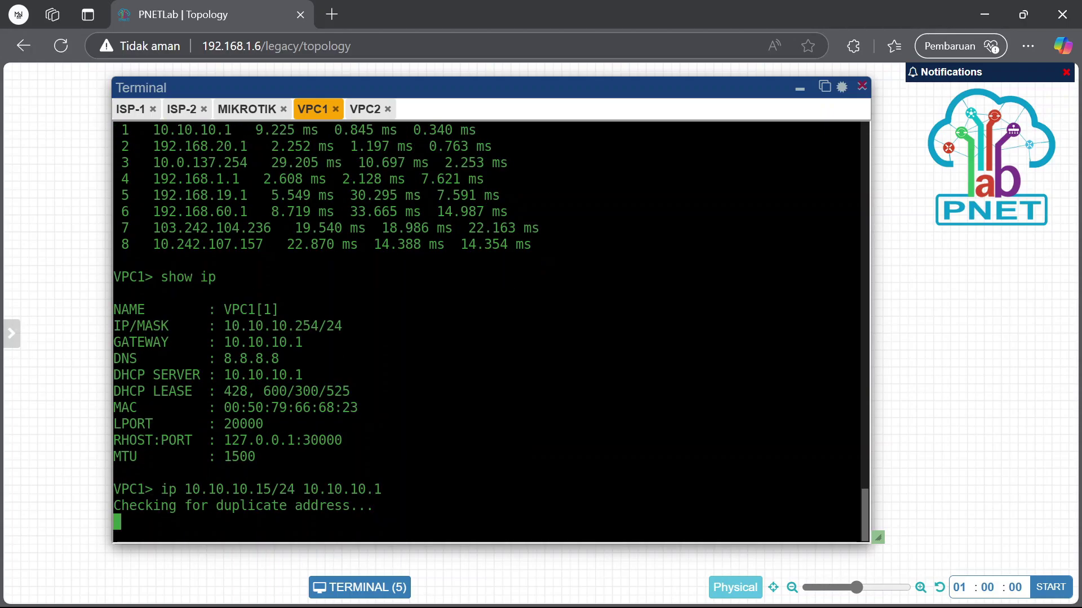
{"action": "left_click", "coordinate": [361, 110]}
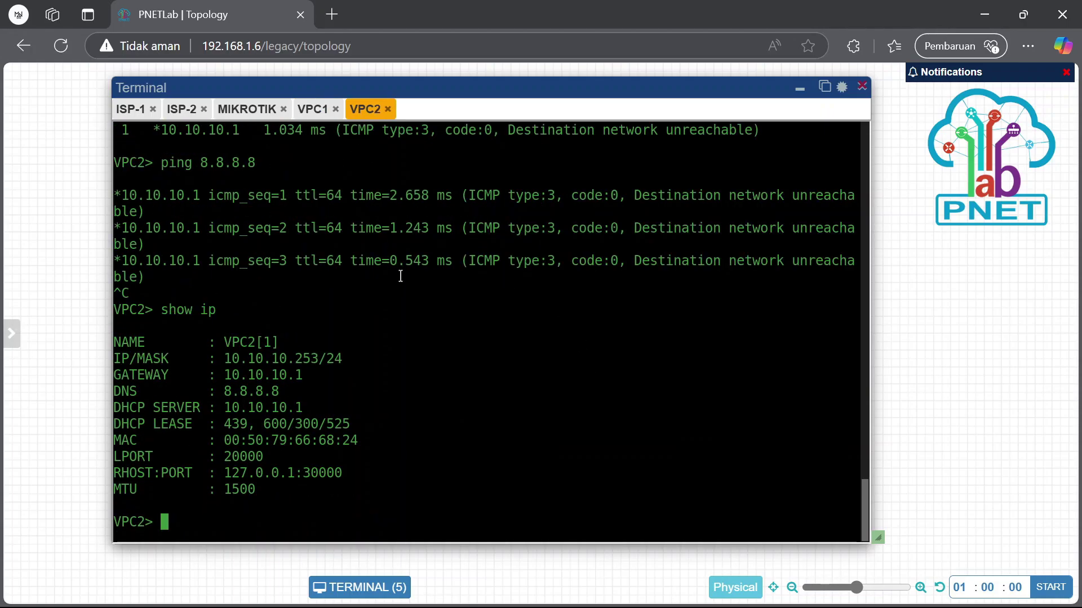
{"action": "type", "text": "ip 10.10.10.1"}
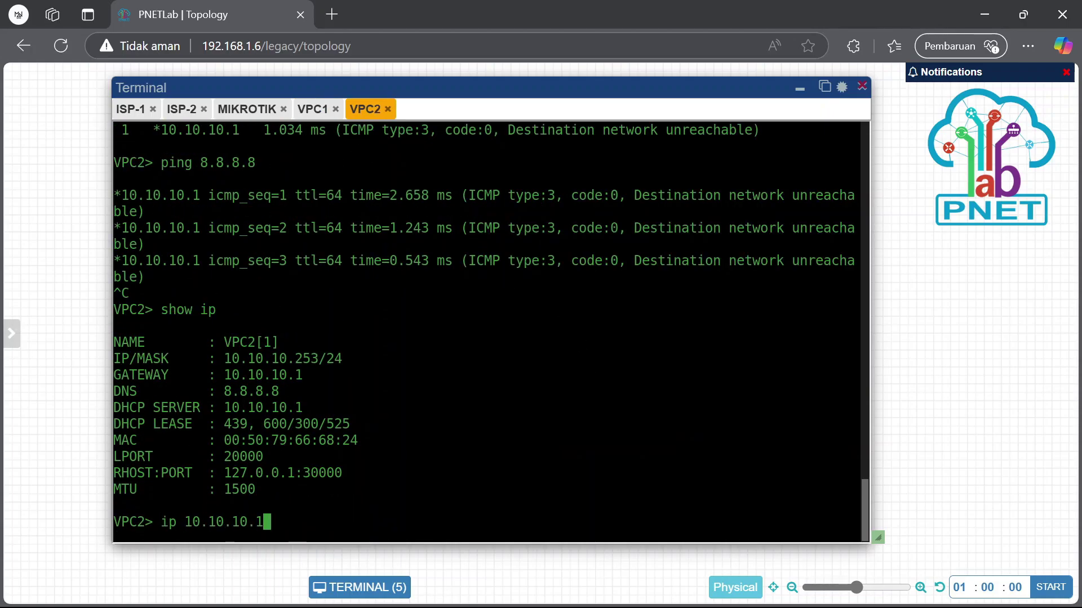
{"action": "key", "text": "BackSpace"}
{"action": "type", "text": "20/24 10.10.10."}
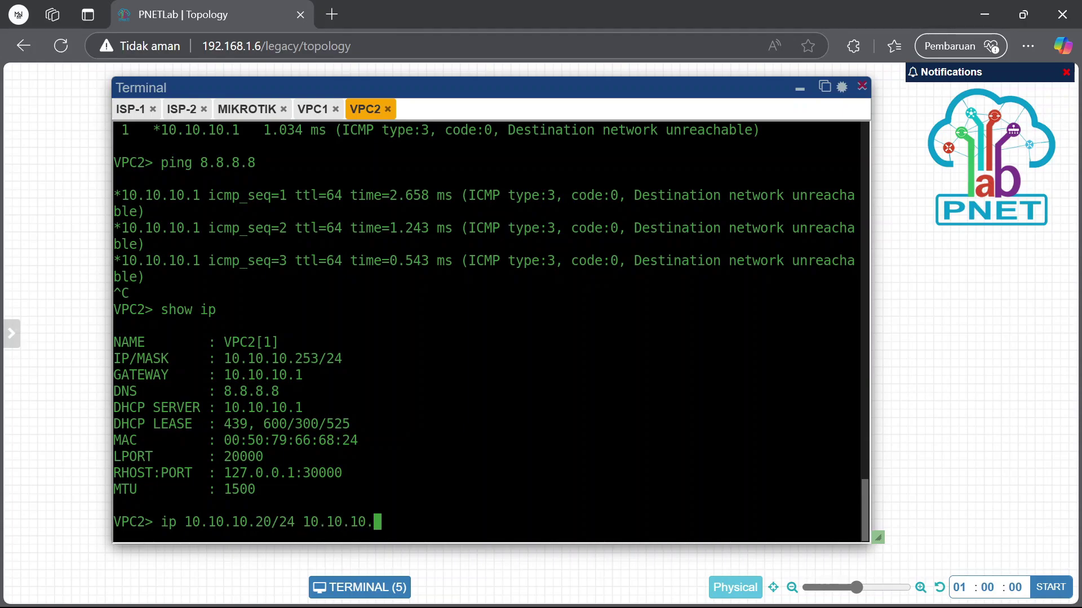
{"action": "type", "text": "1"}
{"action": "key", "text": "Return"}
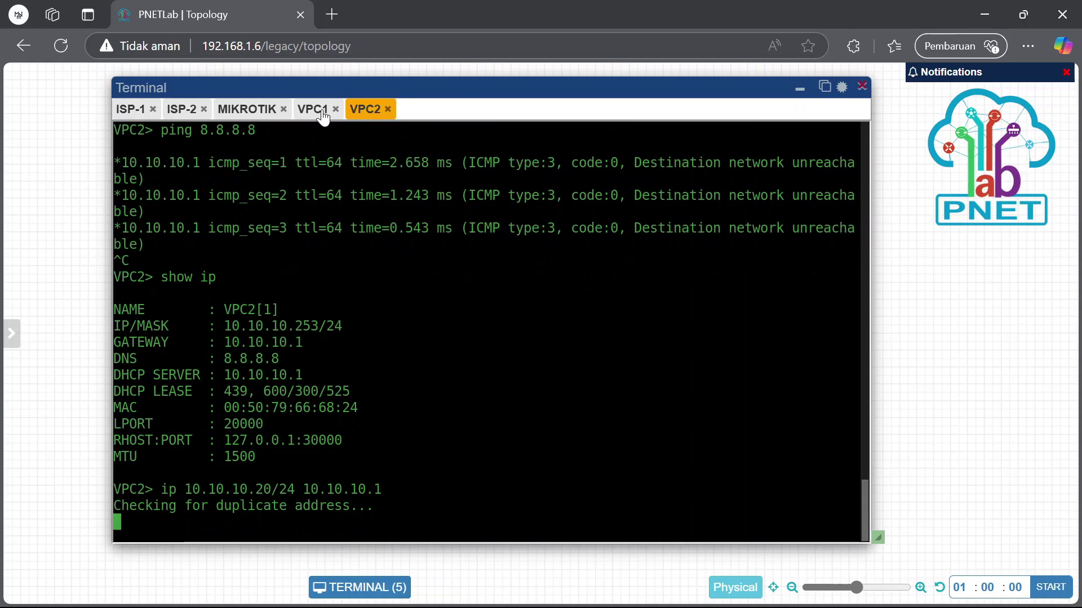
Check VPC1's new IP settings and ping 8.8.8.8 from it
{"action": "left_click", "coordinate": [313, 109]}
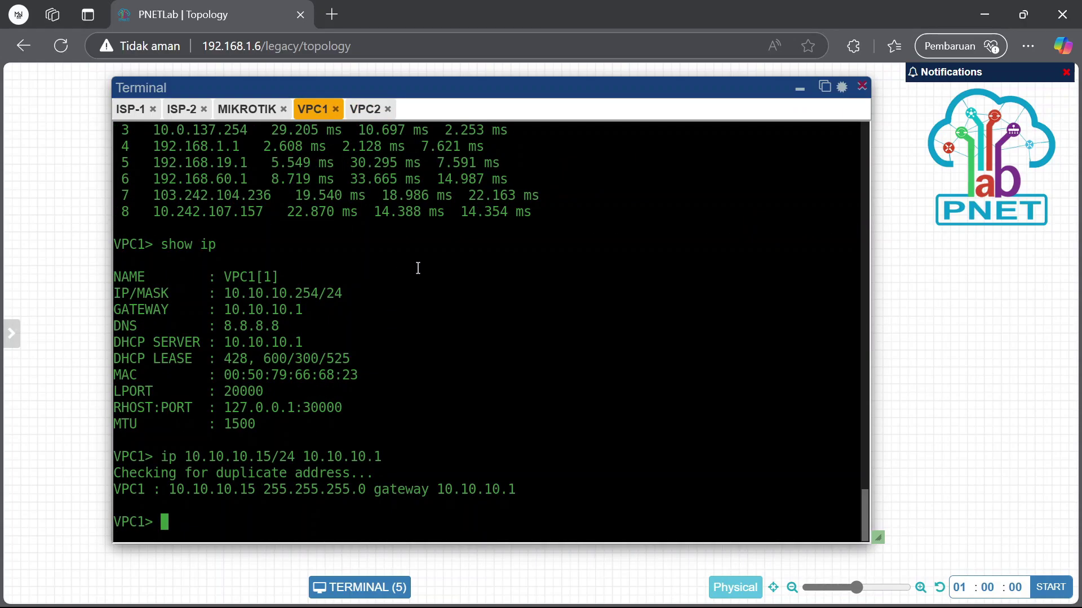
{"action": "type", "text": "show ip"}
{"action": "key", "text": "Return"}
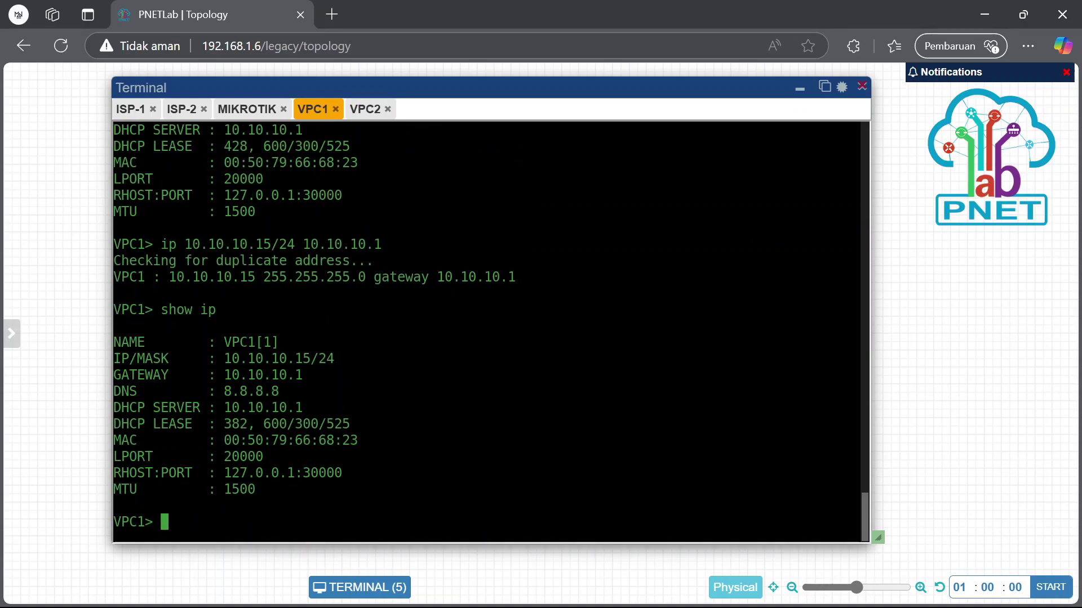
{"action": "type", "text": "ping "}
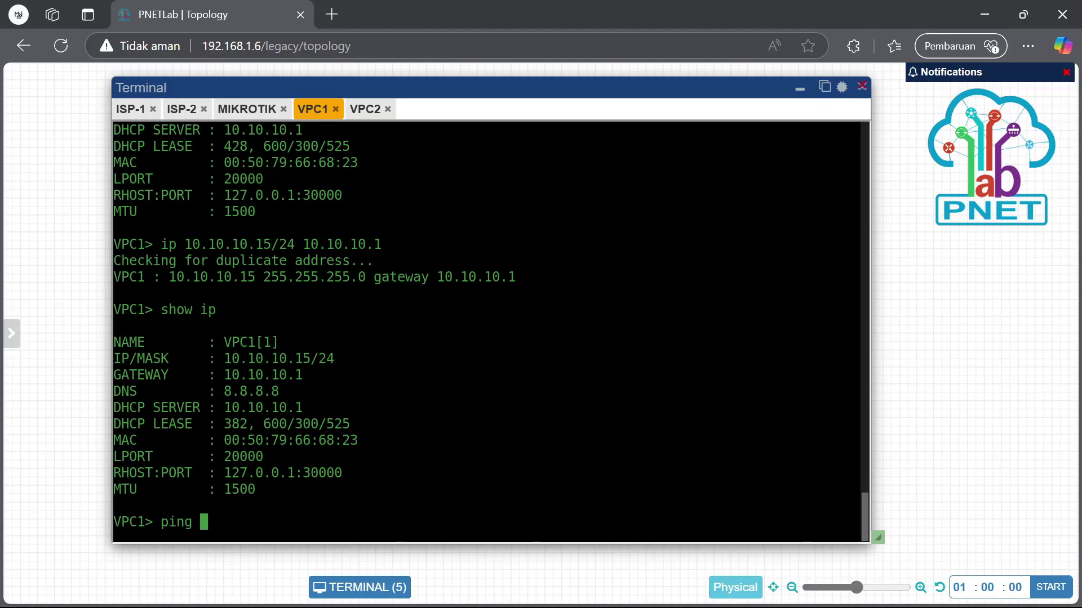
{"action": "type", "text": "8.8.8.8"}
{"action": "key", "text": "Return"}
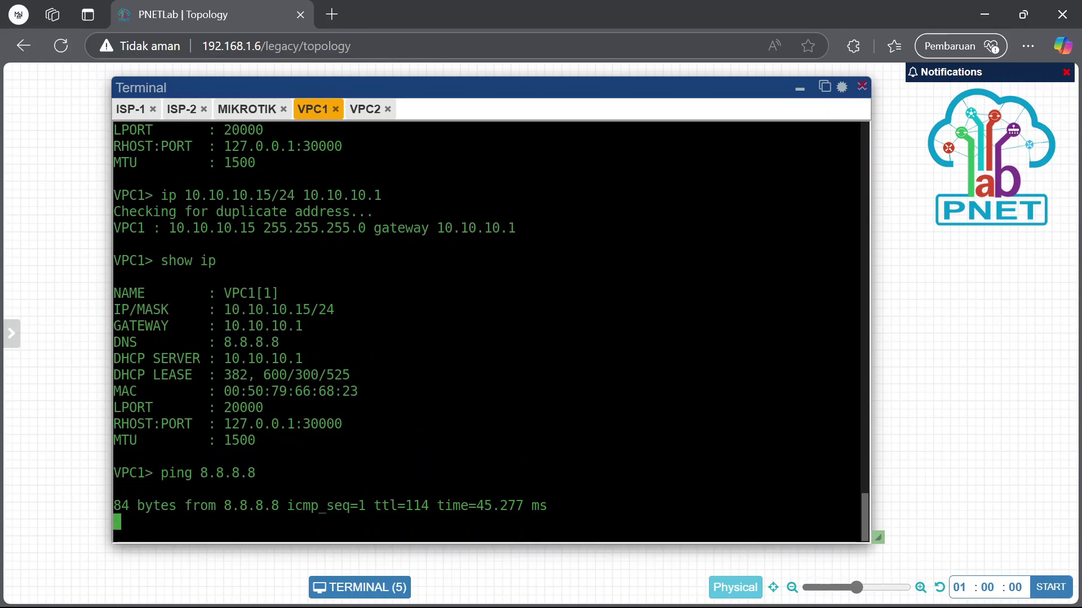
Check VPC2's new IP settings and ping 8.8.8.8 from it
{"action": "left_click", "coordinate": [365, 109]}
{"action": "type", "text": "show ip"}
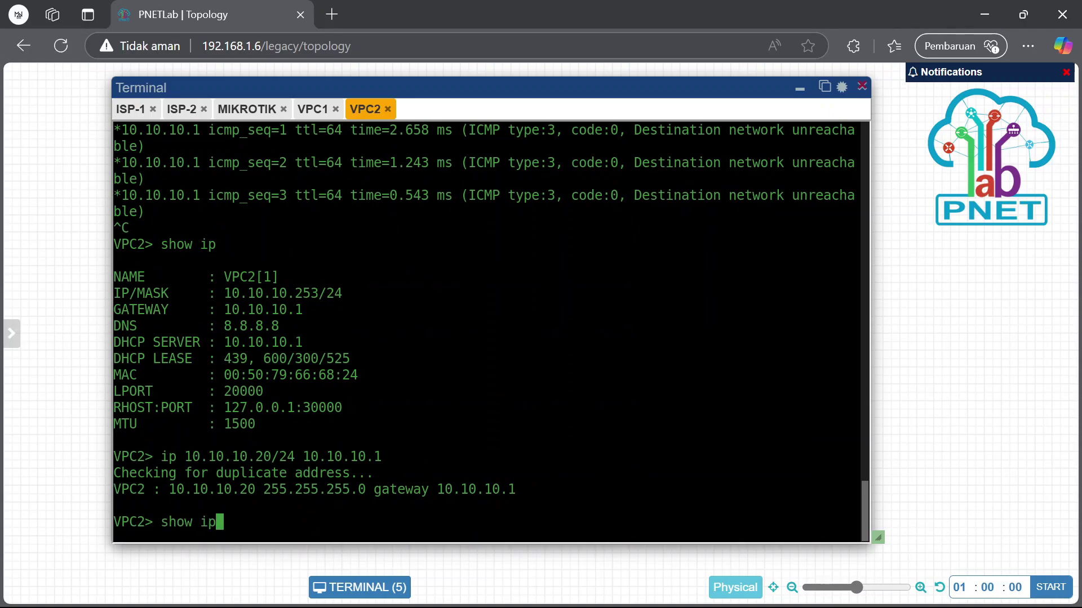
{"action": "key", "text": "Return"}
{"action": "type", "text": "p"}
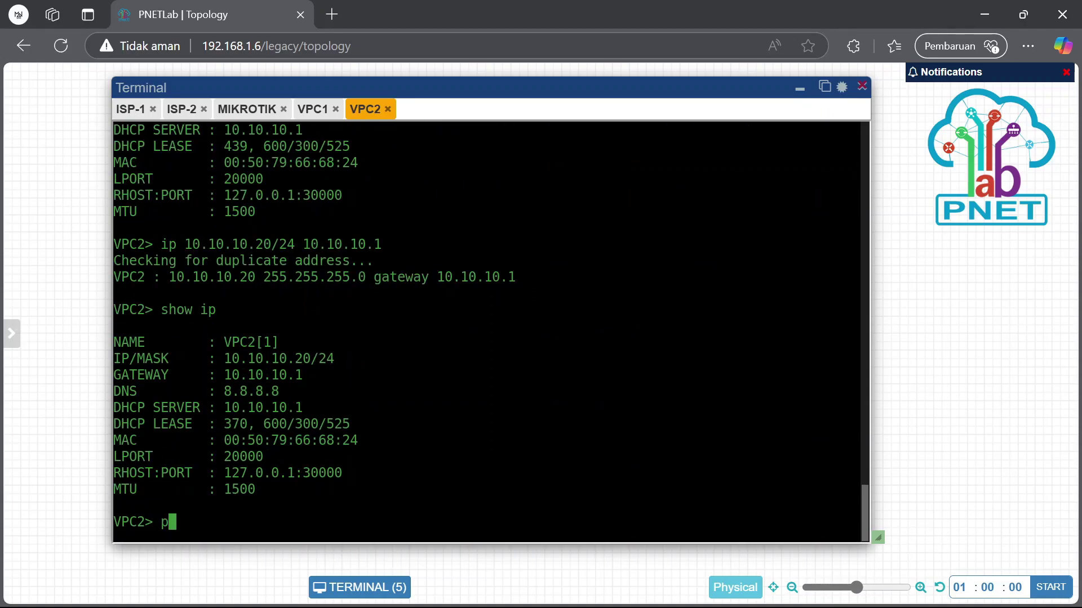
{"action": "type", "text": "ing 8.8.8.8"}
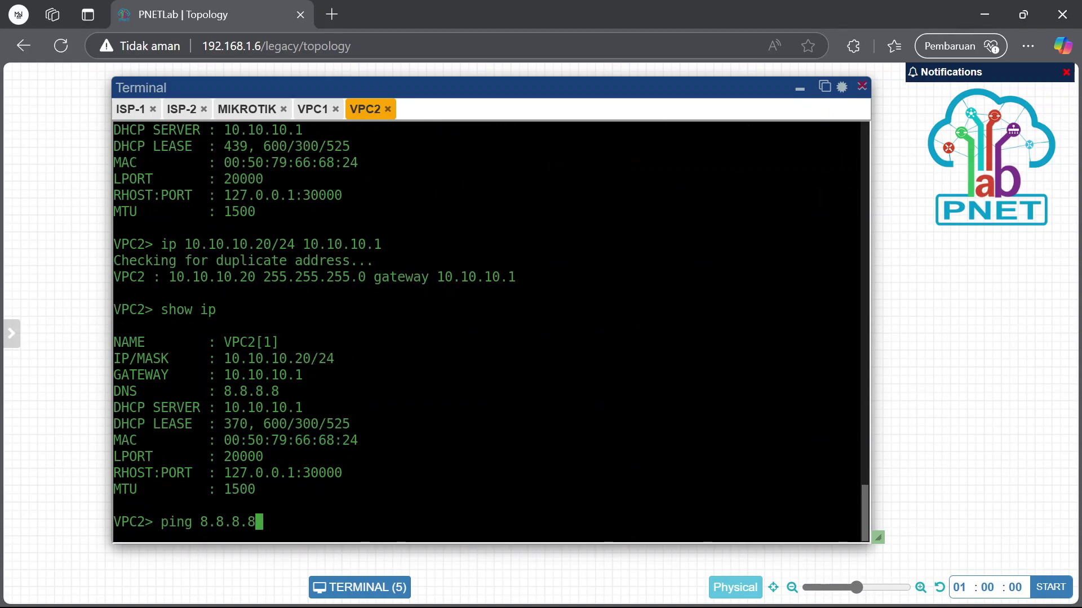
{"action": "key", "text": "Return"}
Trace the route to 8.8.8.8 from VPC1 and highlight hop 2, 192.168.10.1
{"action": "left_click", "coordinate": [311, 109]}
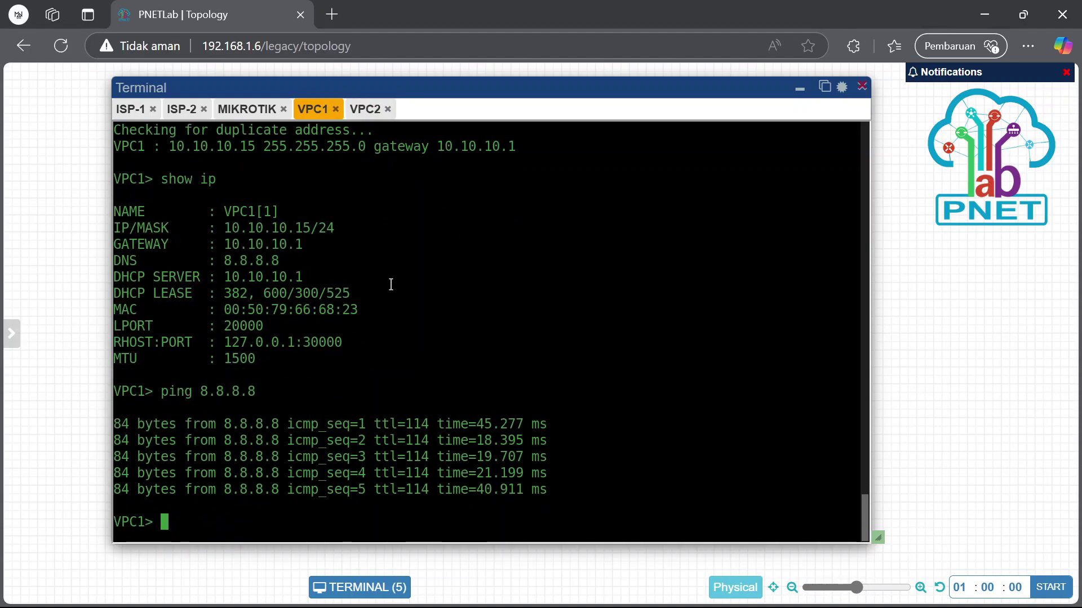
{"action": "type", "text": "trace 8."}
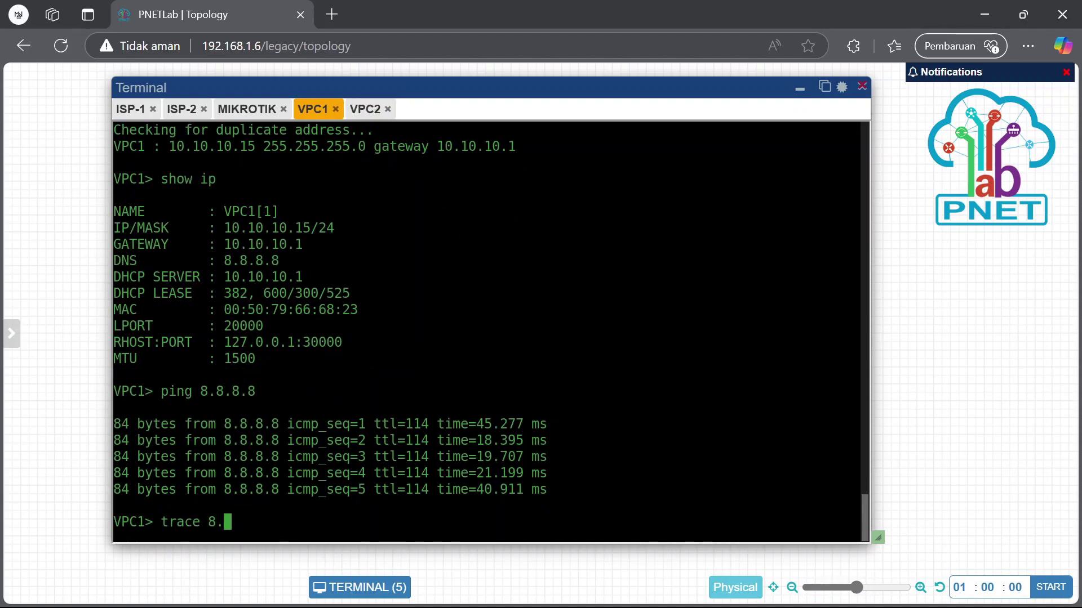
{"action": "type", "text": "8.8.8"}
{"action": "key", "text": "Return"}
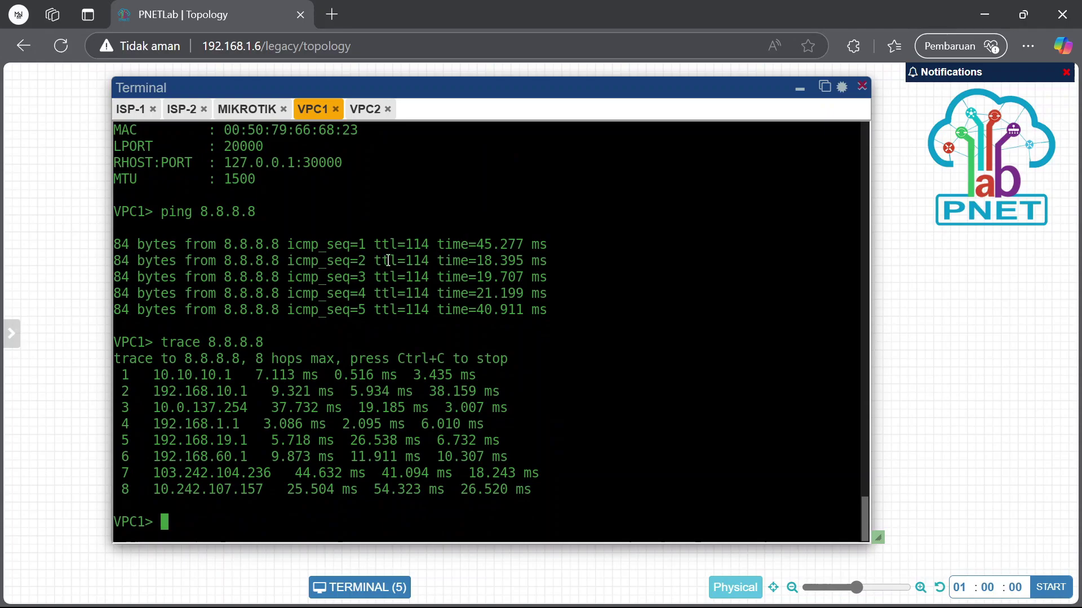
{"action": "mouse_move", "coordinate": [152, 391]}
{"action": "left_mouse_down"}
{"action": "mouse_move", "coordinate": [262, 393]}
{"action": "mouse_move", "coordinate": [247, 392]}
{"action": "left_mouse_up"}
{"action": "left_click", "coordinate": [248, 392]}
{"action": "left_click_drag", "start_coordinate": [152, 392], "coordinate": [232, 393]}
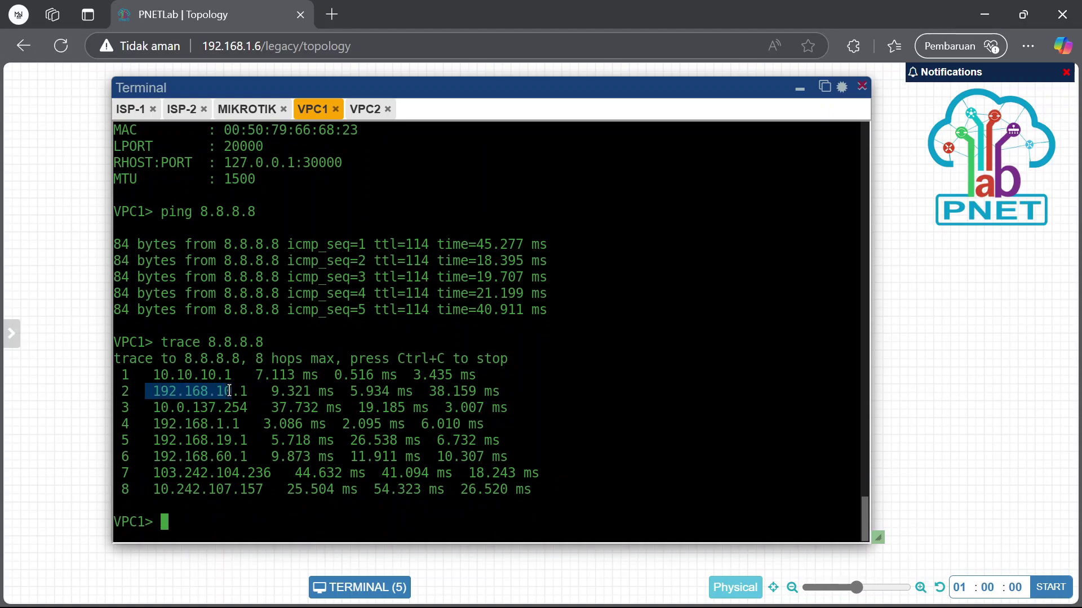
{"action": "left_click", "coordinate": [276, 389]}
Trace 8.8.8.8 from VPC2 and highlight its hop 2, 192.168.20.1
{"action": "left_click", "coordinate": [371, 109]}
{"action": "key", "text": "Up"}
{"action": "key", "text": "Up"}
{"action": "key", "text": "Up"}
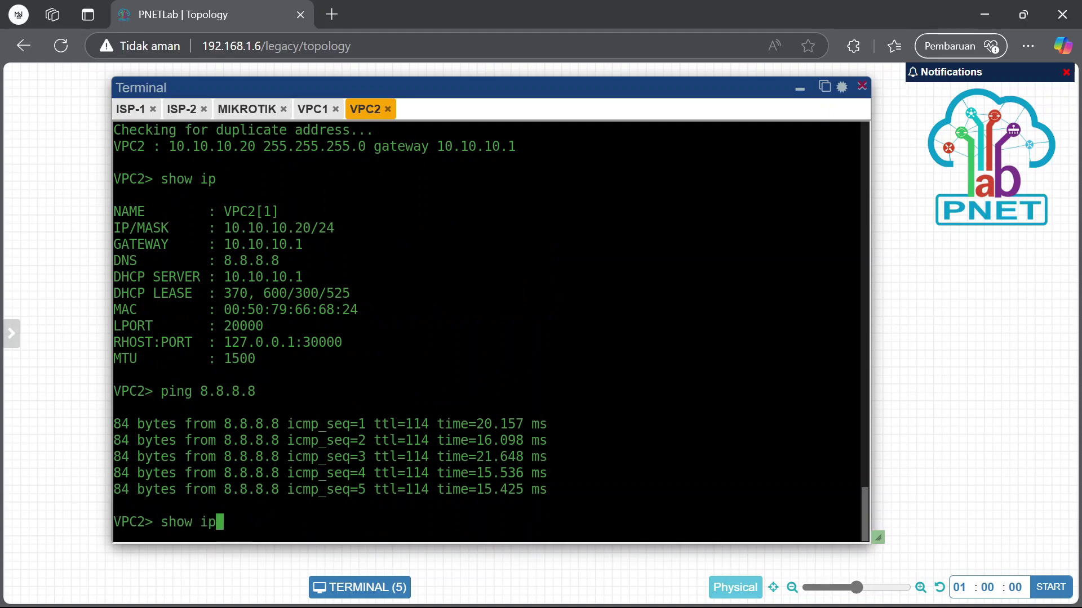
{"action": "key", "text": "Up"}
{"action": "key", "text": "Up"}
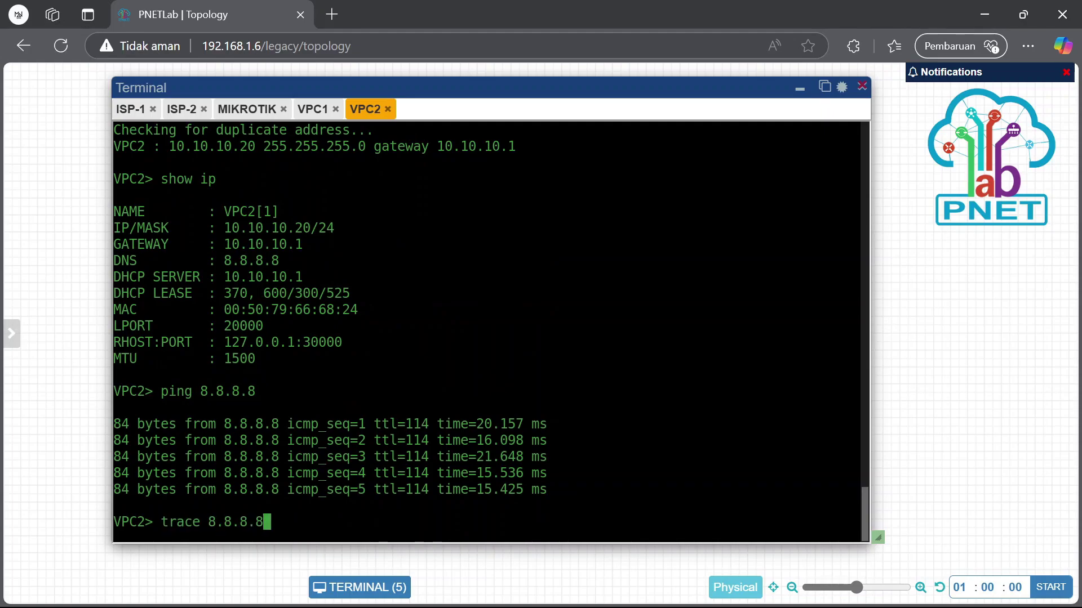
{"action": "key", "text": "Return"}
{"action": "left_click_drag", "start_coordinate": [152, 392], "coordinate": [264, 392]}
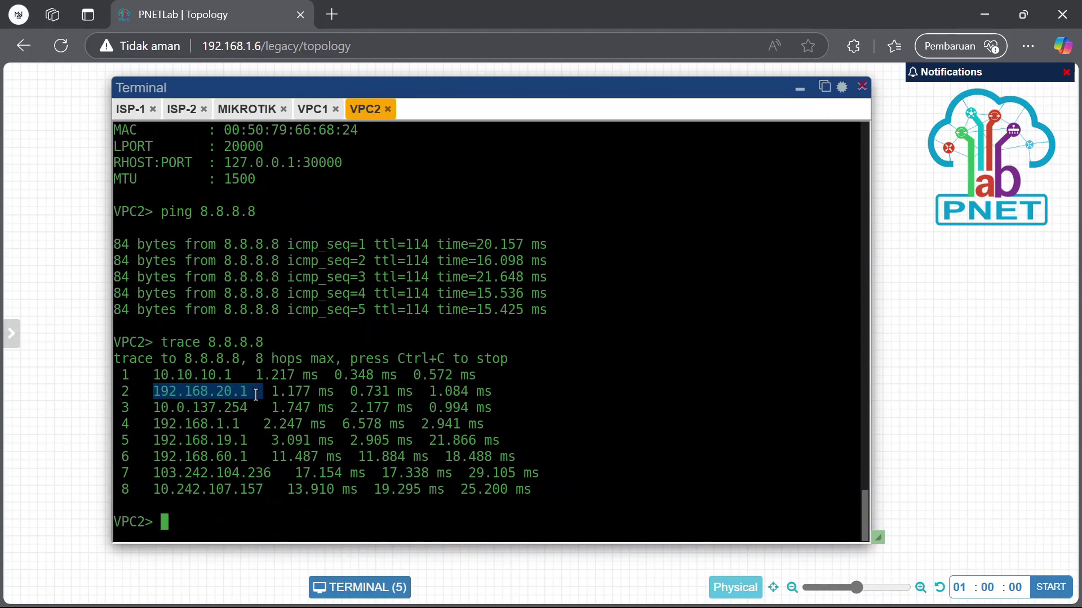
{"action": "left_click", "coordinate": [208, 392]}
{"action": "left_click_drag", "start_coordinate": [146, 392], "coordinate": [308, 392]}
{"action": "left_click", "coordinate": [308, 392]}
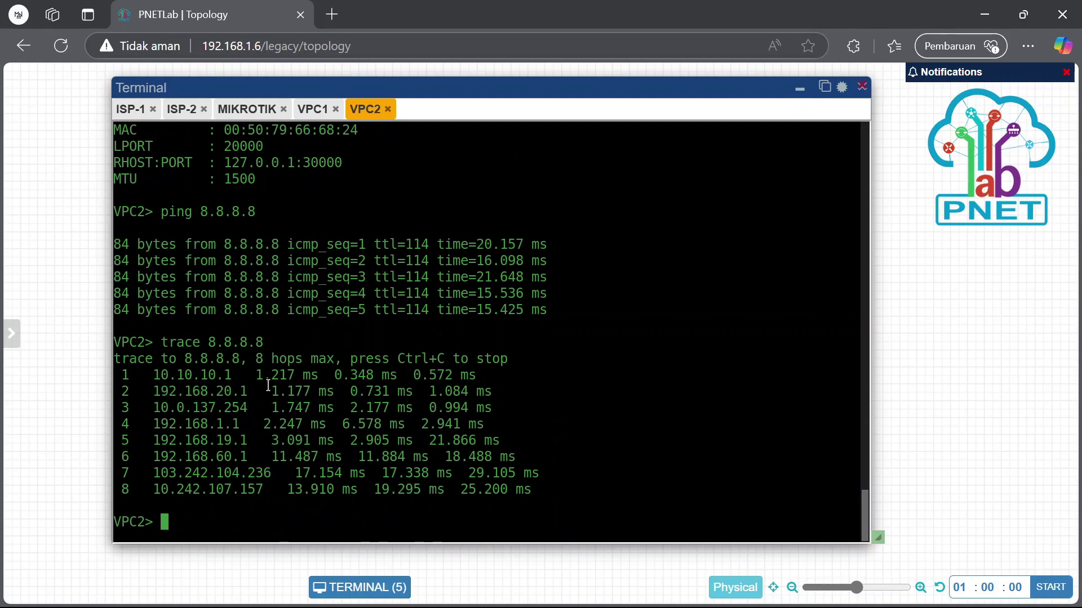
Highlight VPC1's hop 2 address 192.168.10.1 again to compare both traces
{"action": "left_click", "coordinate": [313, 108]}
{"action": "left_click_drag", "start_coordinate": [132, 393], "coordinate": [247, 391]}
{"action": "left_click", "coordinate": [250, 391]}
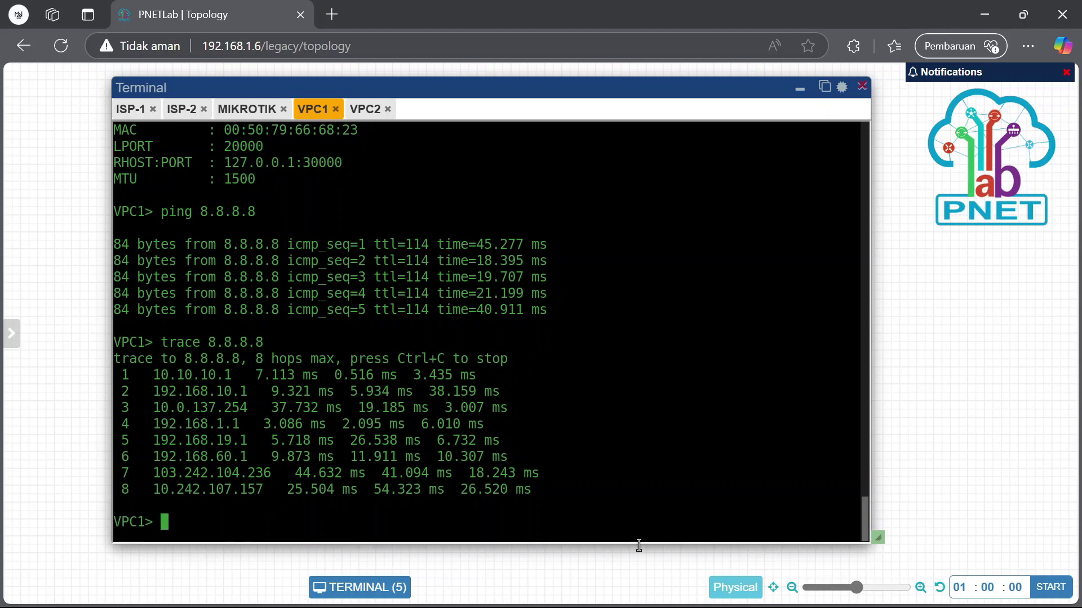
Close the DHCP server window in the router's WinBox session
{"action": "mouse_move", "coordinate": [722, 586]}
{"action": "mouse_move", "coordinate": [685, 588]}
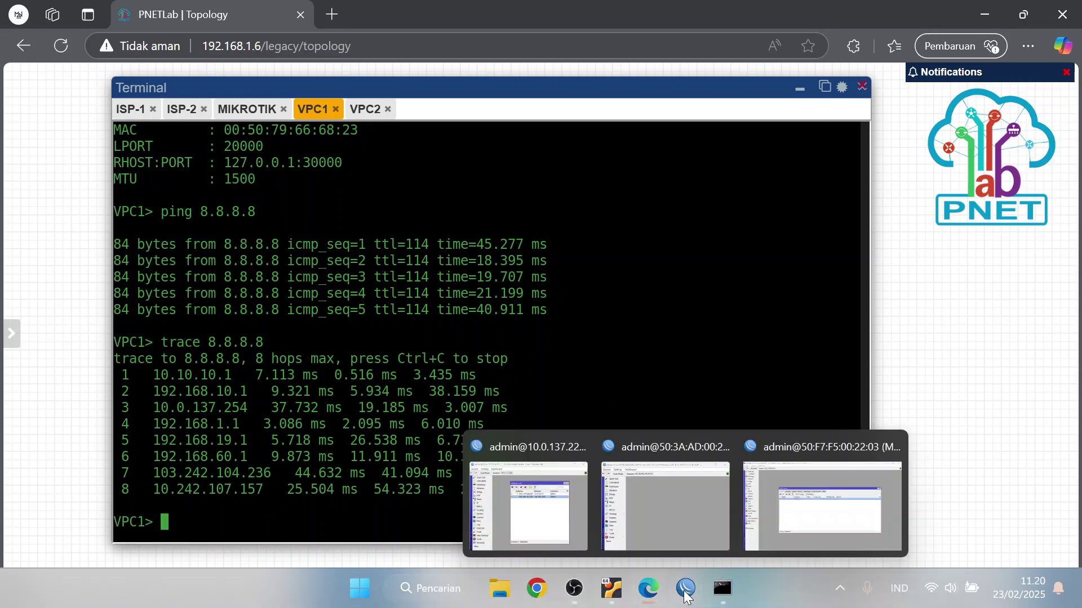
{"action": "left_click", "coordinate": [772, 518]}
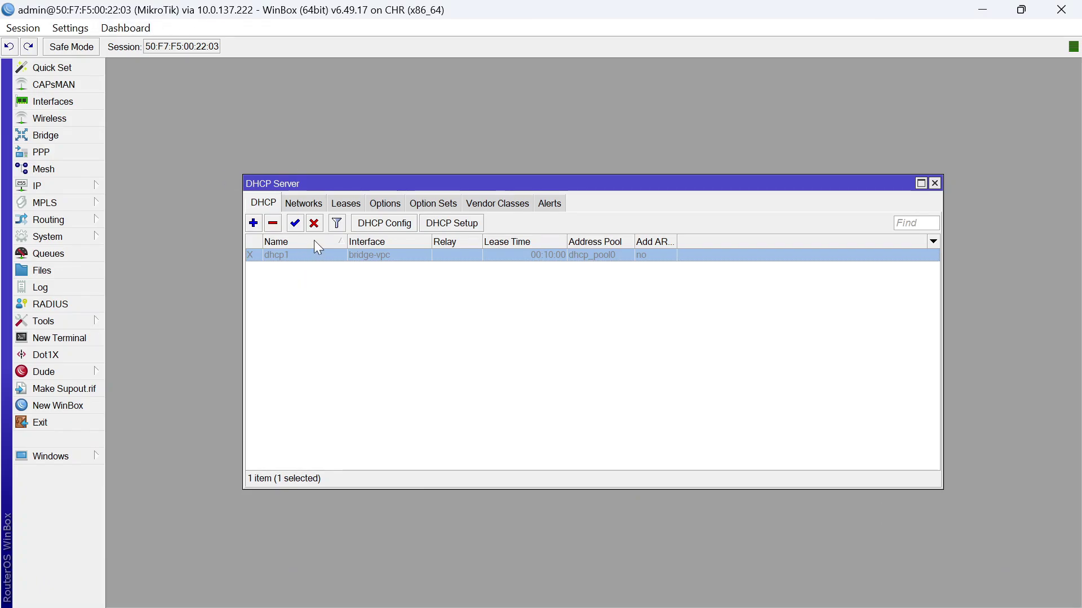
{"action": "left_click", "coordinate": [387, 336]}
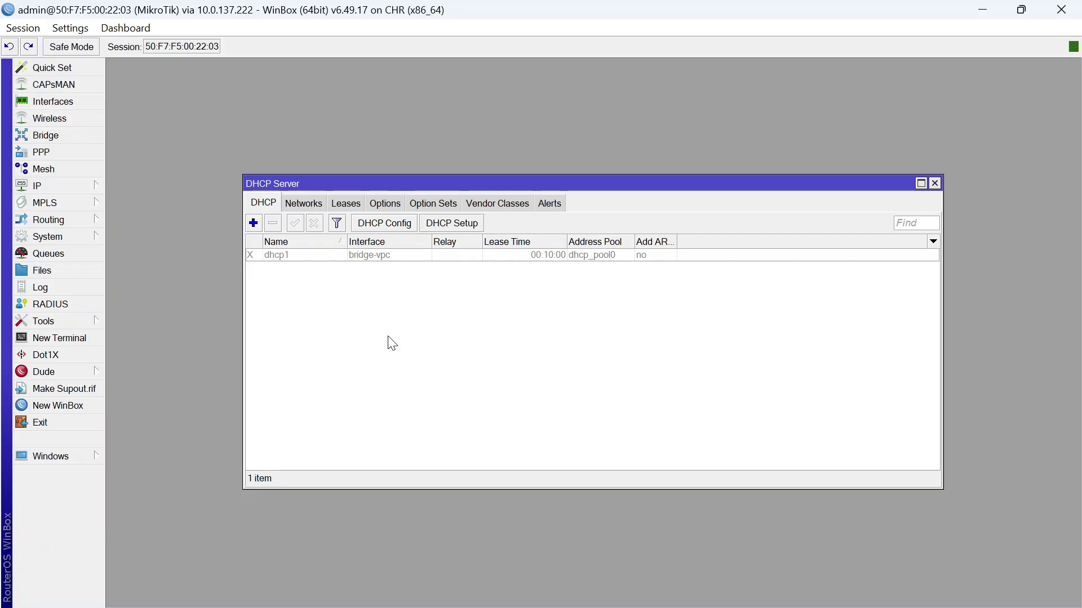
{"action": "left_click", "coordinate": [932, 186]}
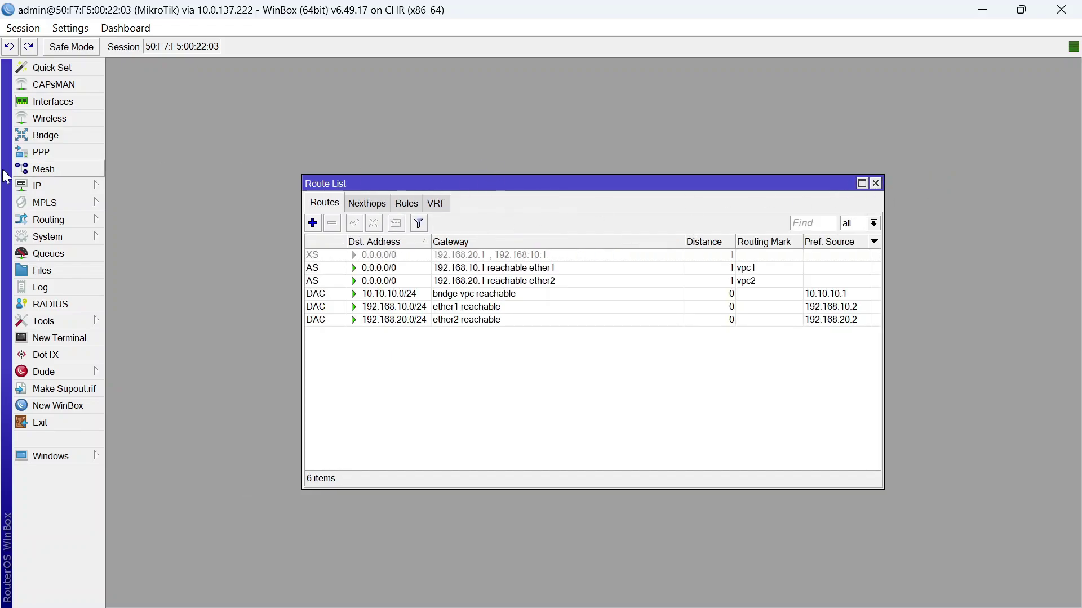
Delete the routing rules for 10.10.10.15 and 10.10.10.20
{"action": "left_click", "coordinate": [90, 184]}
{"action": "left_click", "coordinate": [142, 428]}
{"action": "left_click", "coordinate": [407, 204]}
{"action": "left_click", "coordinate": [456, 298]}
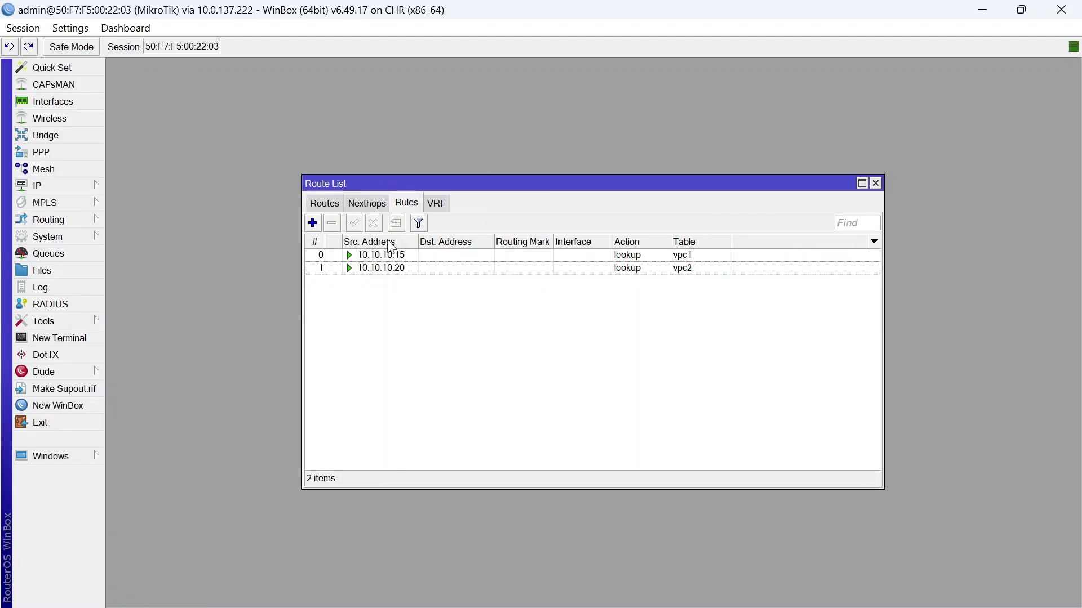
{"action": "left_click", "coordinate": [362, 255]}
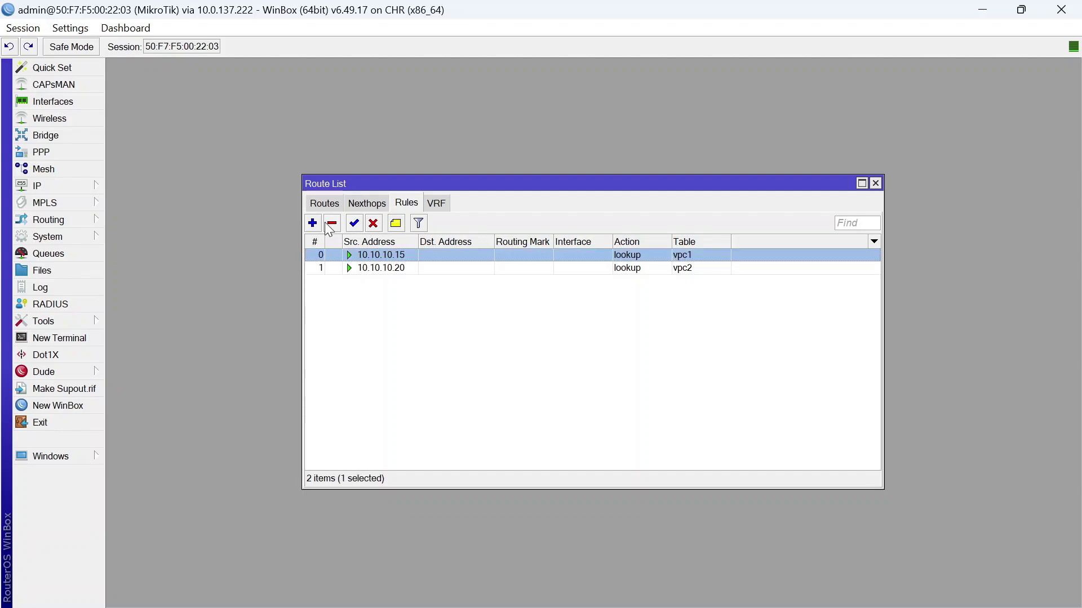
{"action": "left_click", "coordinate": [332, 225]}
{"action": "left_click", "coordinate": [344, 256]}
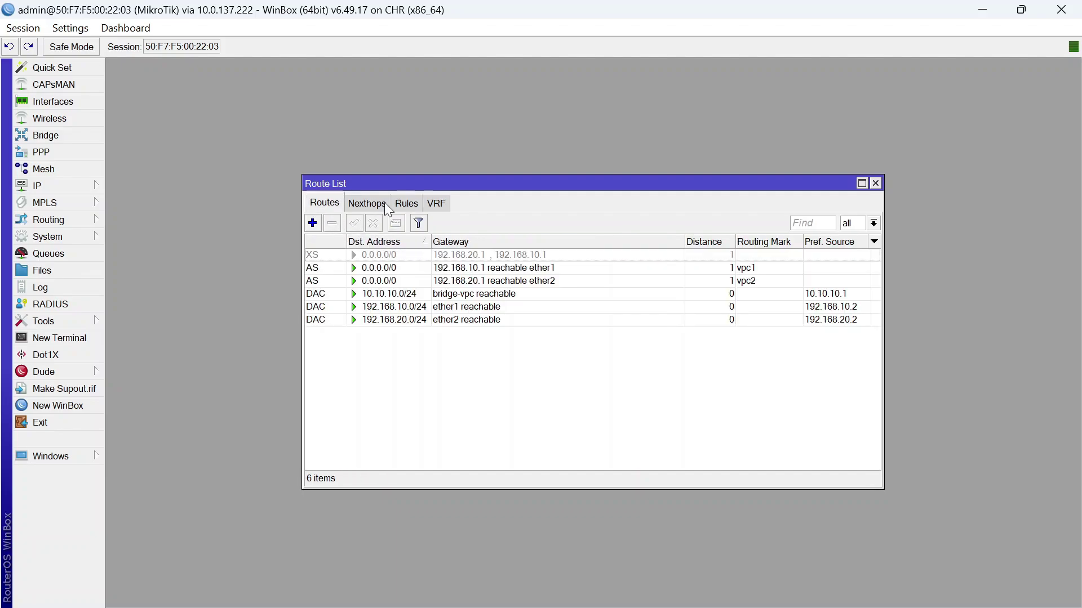
{"action": "left_click", "coordinate": [406, 203]}
{"action": "left_click", "coordinate": [333, 223]}
{"action": "left_click", "coordinate": [331, 204]}
Disable the vpc1 and vpc2 0.0.0.0/0 default routes
{"action": "left_click", "coordinate": [330, 255]}
{"action": "left_click", "coordinate": [332, 268]}
{"action": "left_click", "coordinate": [373, 224]}
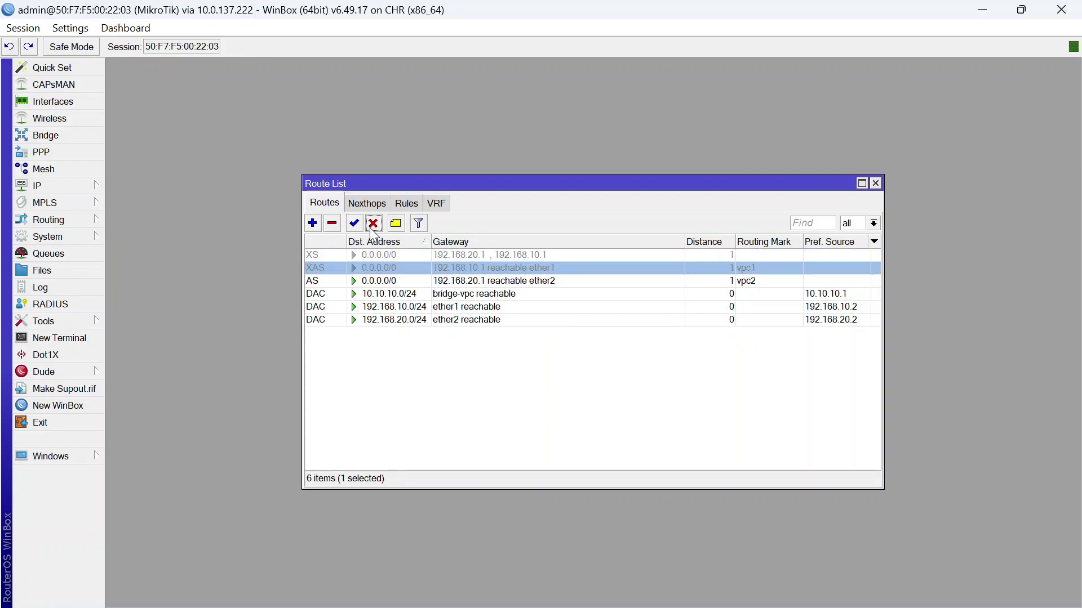
{"action": "left_click", "coordinate": [337, 281]}
{"action": "left_click", "coordinate": [373, 224]}
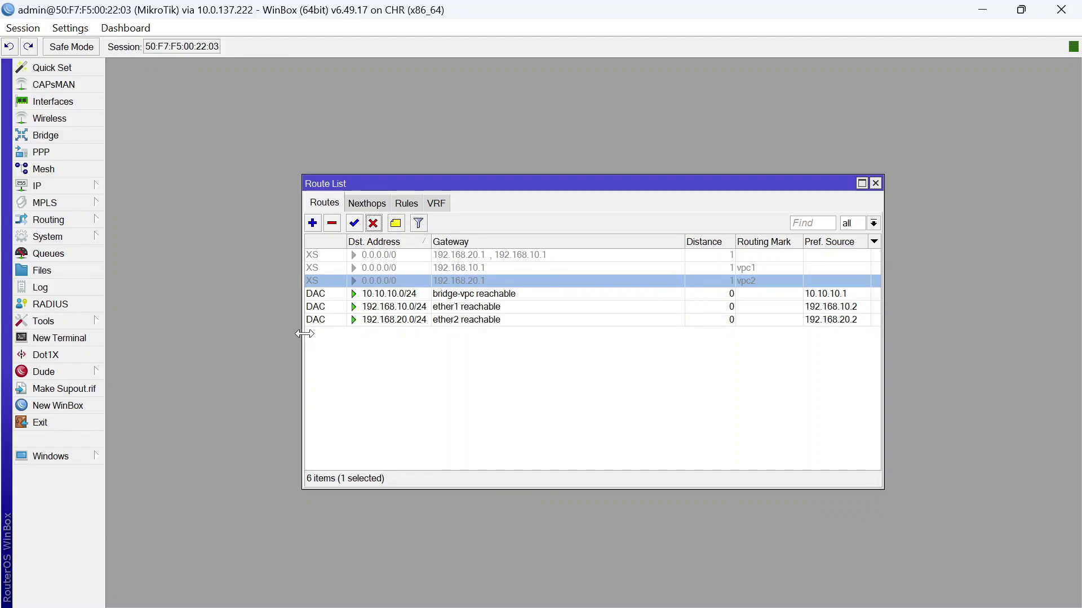
{"action": "left_click", "coordinate": [400, 203]}
{"action": "left_click", "coordinate": [325, 208]}
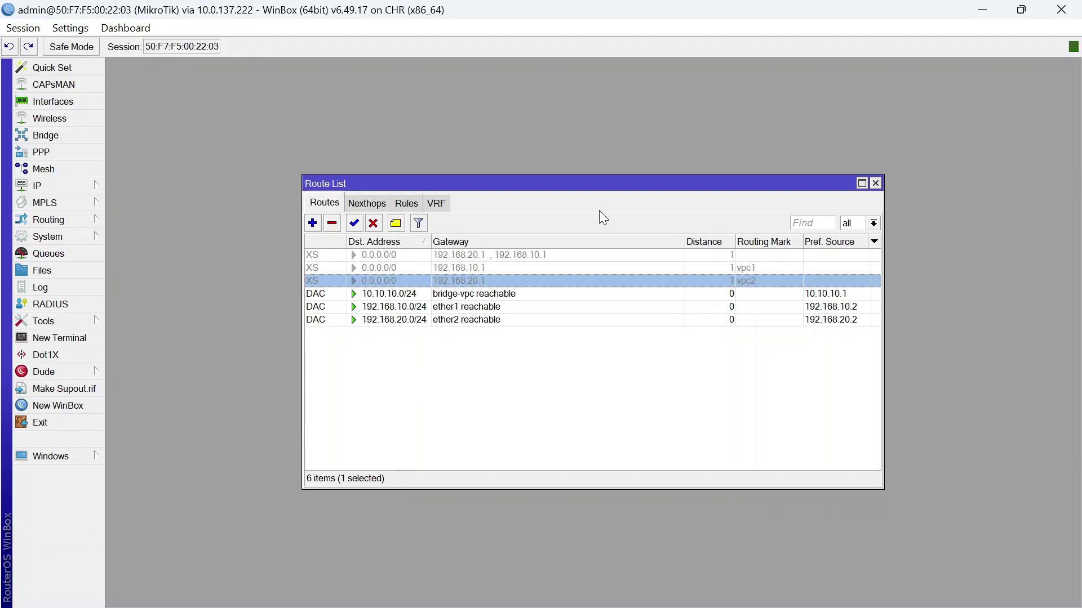
Add a prerouting mangle rule marking routing from source 10.10.10.15 as mangle-isp-satu
{"action": "left_click", "coordinate": [81, 190]}
{"action": "left_click", "coordinate": [160, 318]}
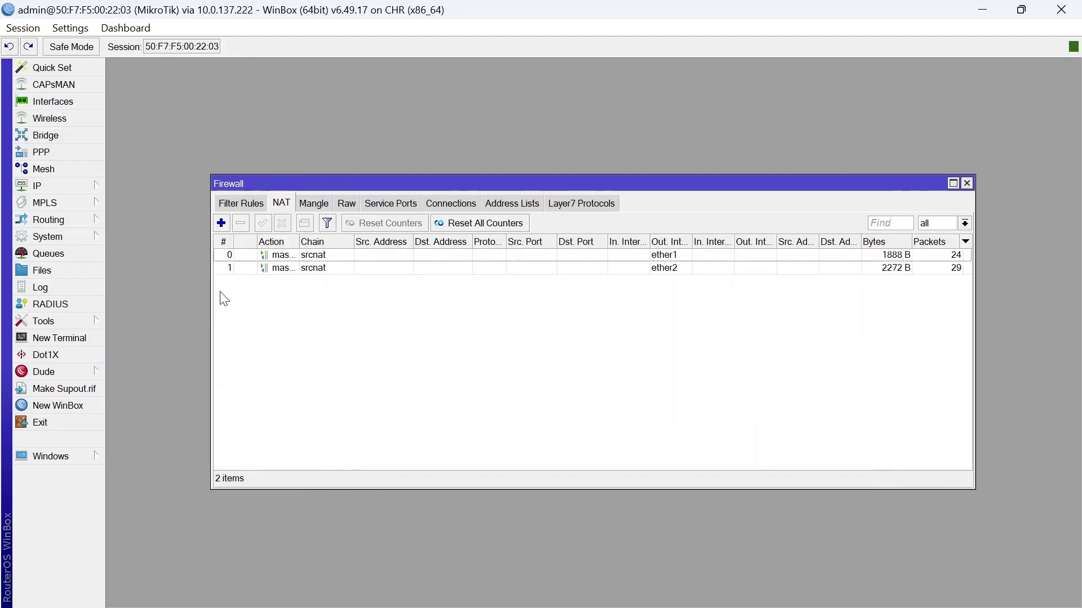
{"action": "left_click", "coordinate": [314, 203]}
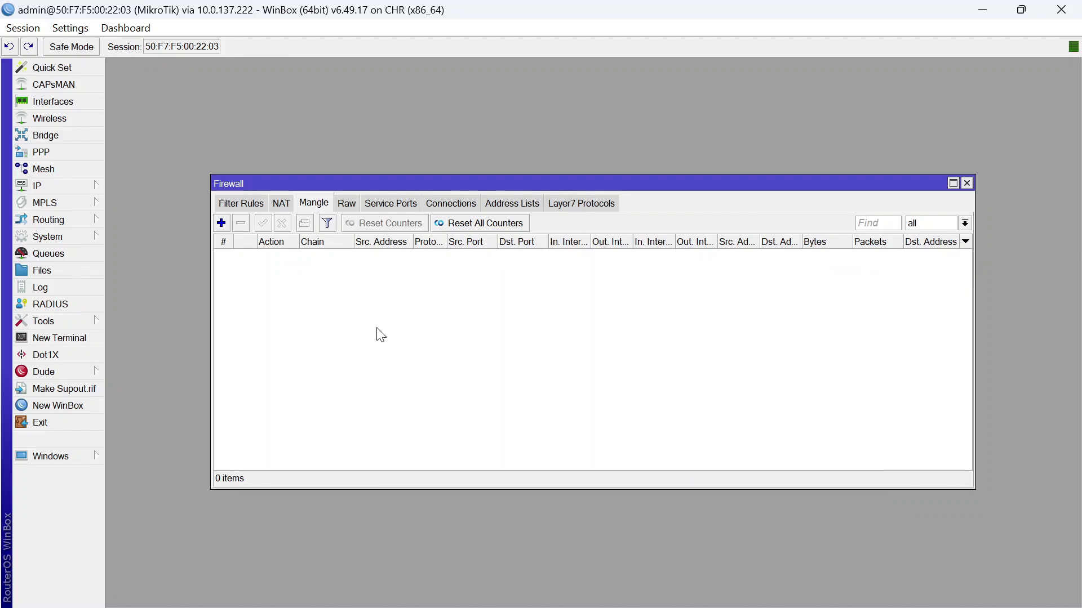
{"action": "left_click", "coordinate": [220, 223]}
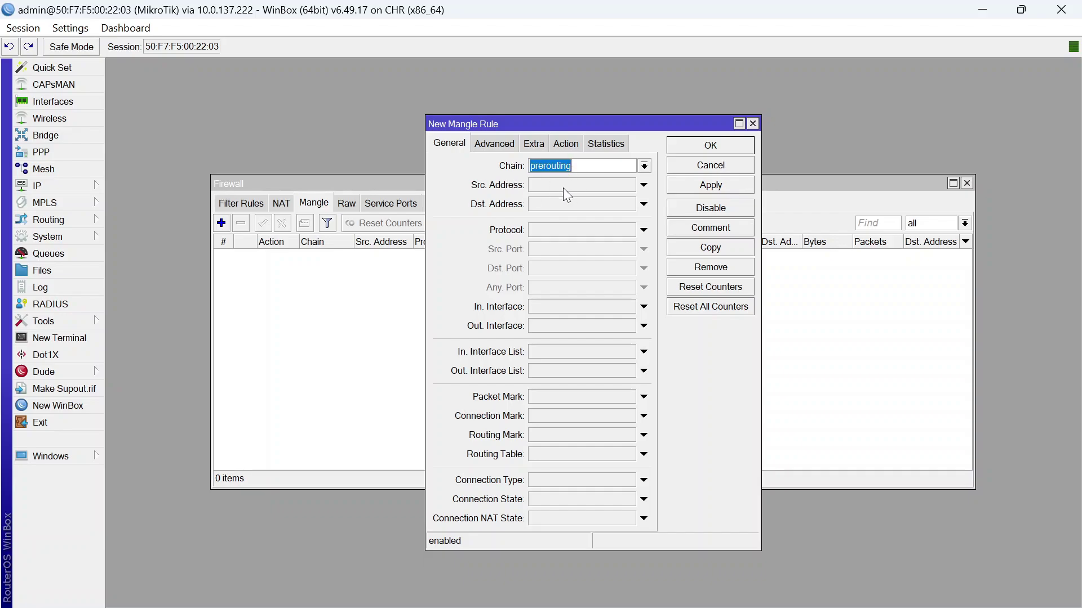
{"action": "left_click", "coordinate": [579, 185]}
{"action": "type", "text": "1"}
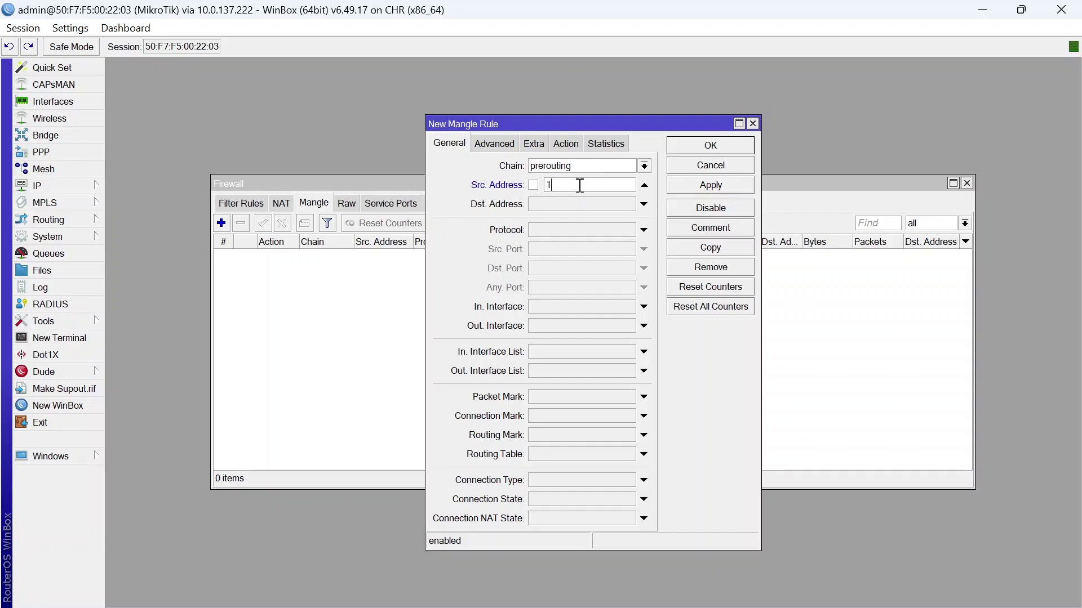
{"action": "type", "text": "0.10.10"}
{"action": "left_click", "coordinate": [565, 145]}
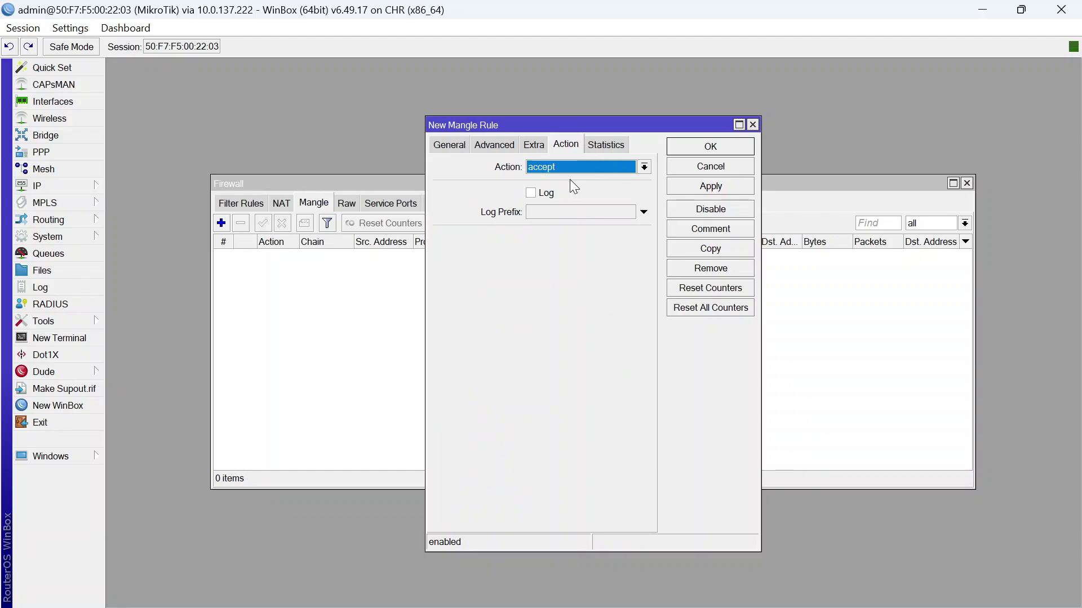
{"action": "left_click", "coordinate": [573, 169]}
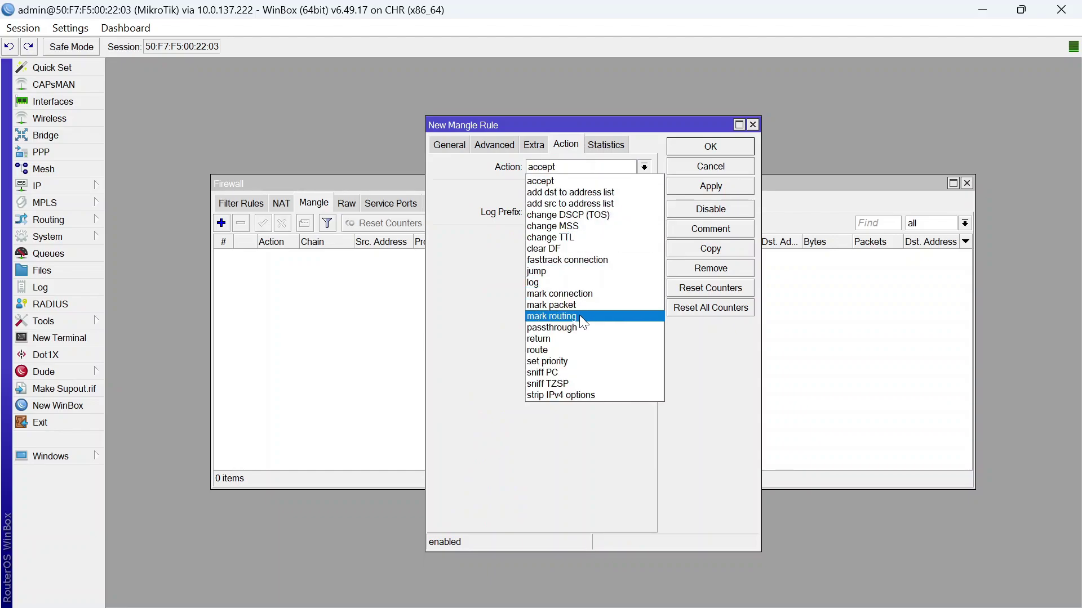
{"action": "left_click", "coordinate": [563, 316]}
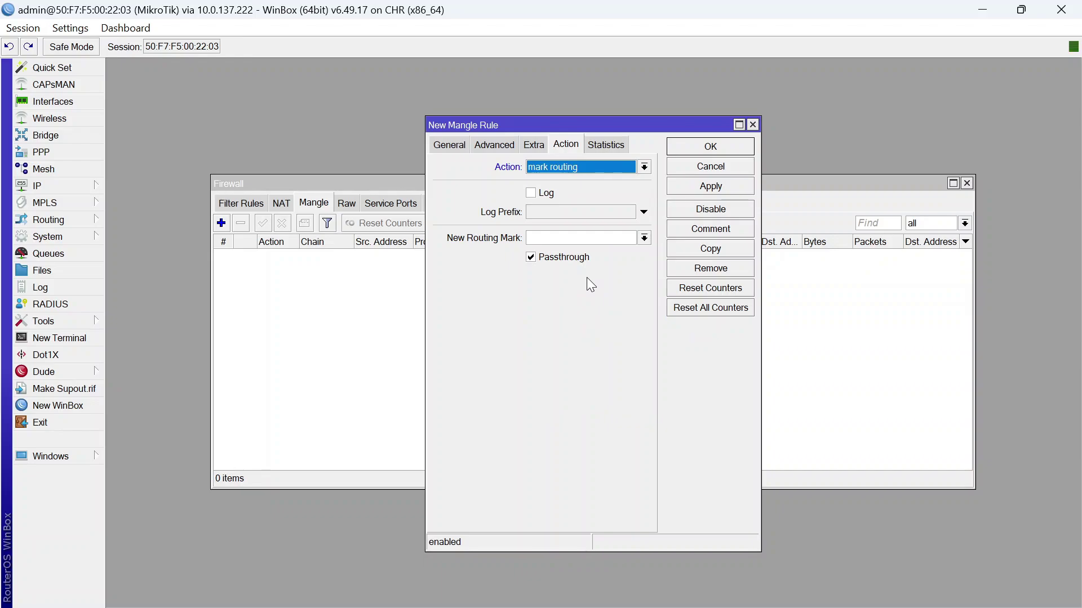
{"action": "left_click", "coordinate": [586, 234]}
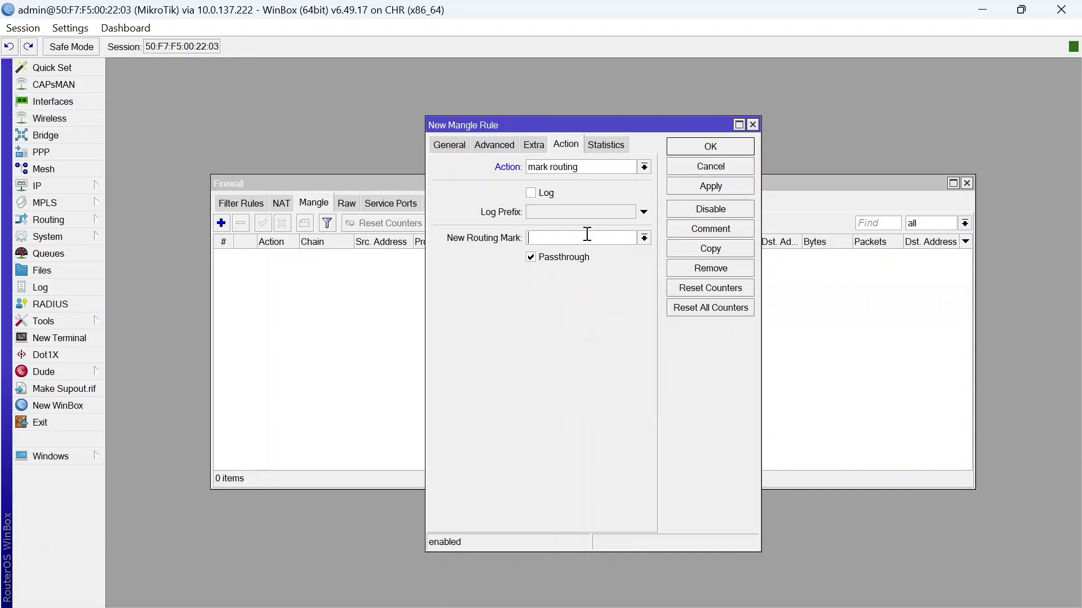
{"action": "type", "text": "mangle-isp-satu"}
{"action": "left_click", "coordinate": [727, 184]}
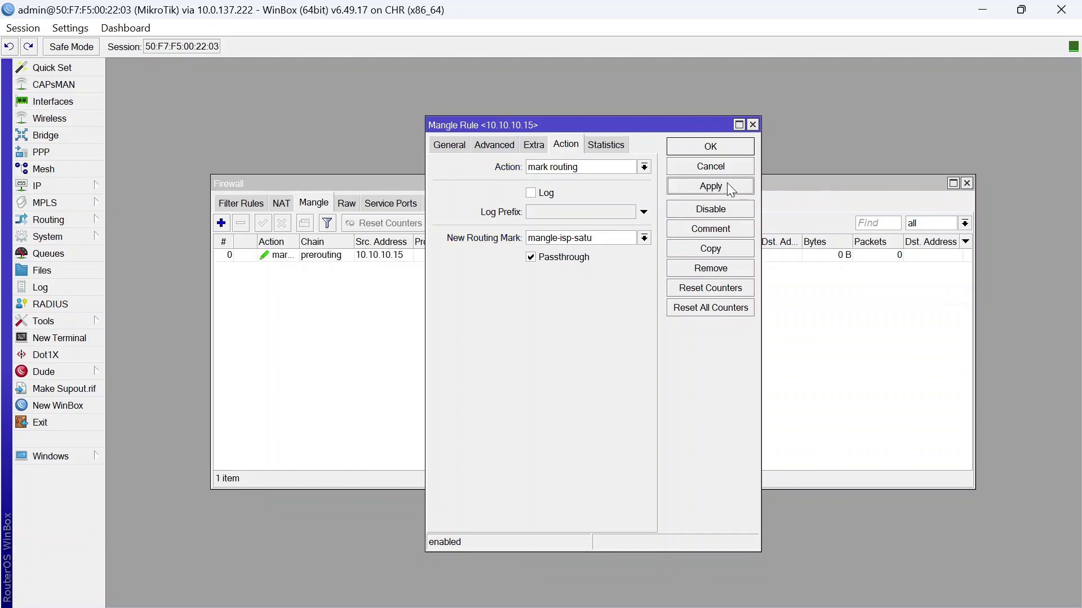
Copy that rule for source 10.10.10.20 with routing mark mangle-isp-dua
{"action": "left_click", "coordinate": [704, 249]}
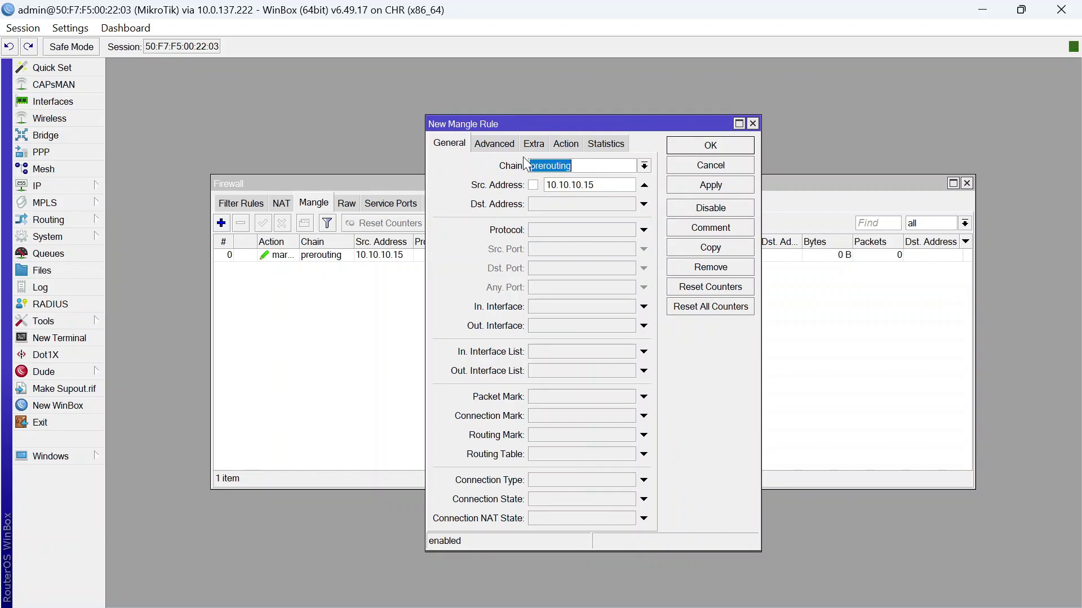
{"action": "left_click", "coordinate": [617, 184]}
{"action": "left_click", "coordinate": [566, 139]}
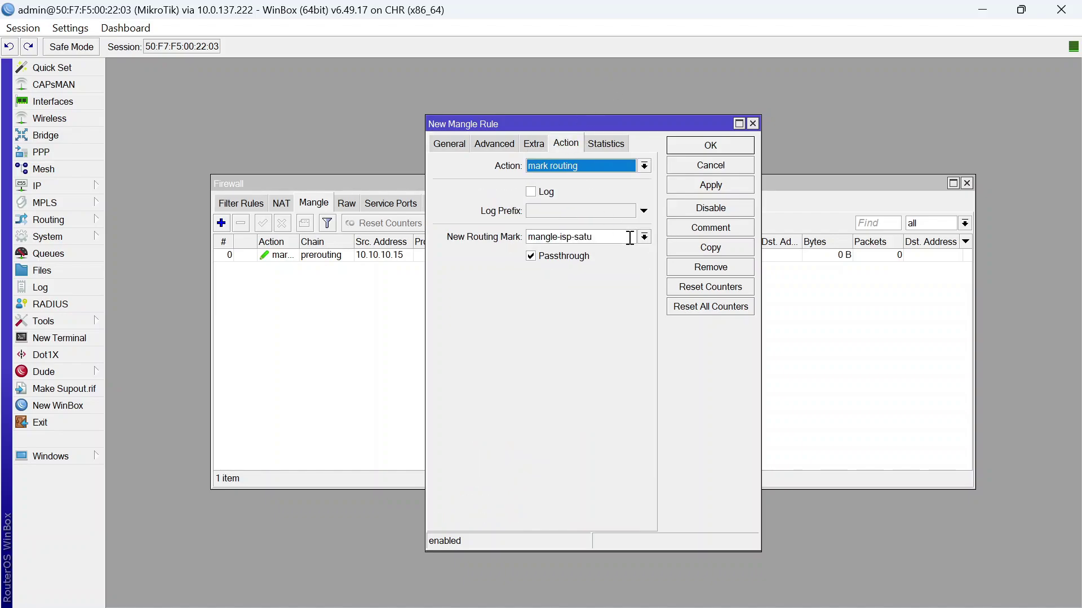
{"action": "left_click", "coordinate": [596, 237]}
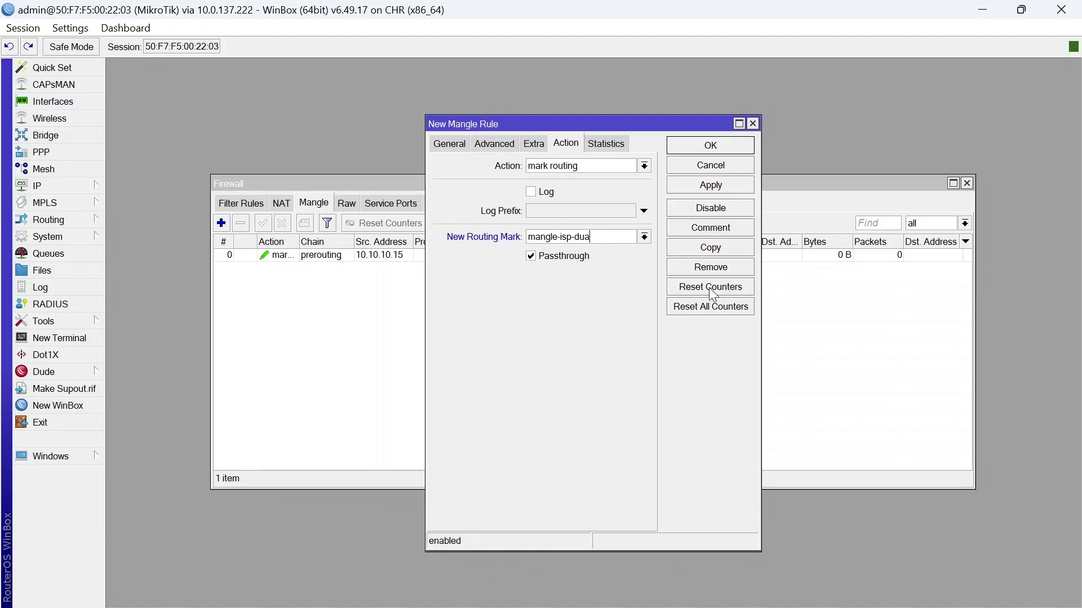
{"action": "left_click", "coordinate": [710, 146]}
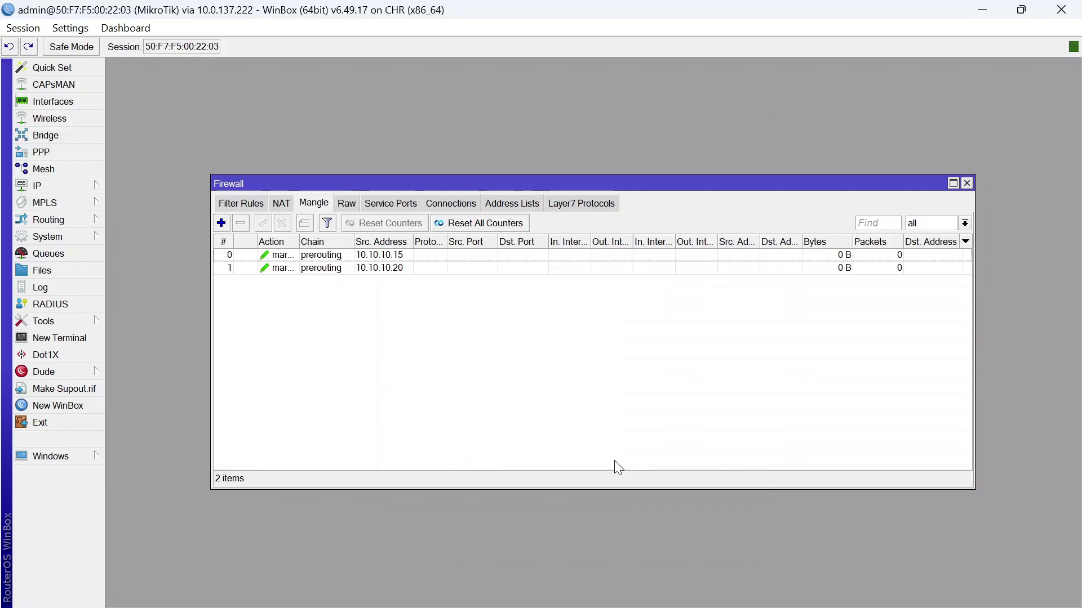
{"action": "left_click", "coordinate": [75, 190]}
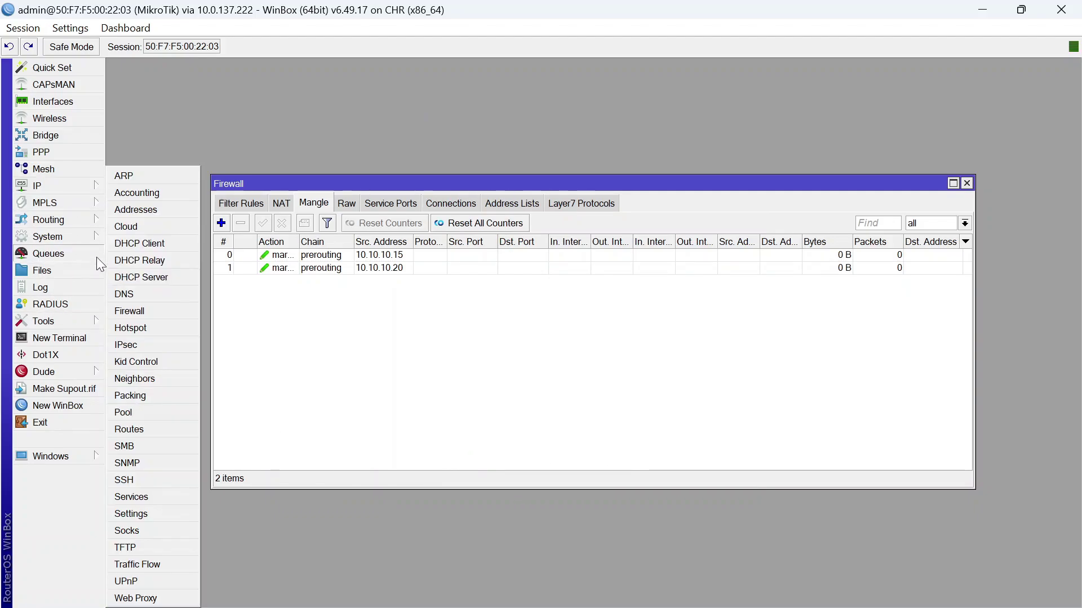
{"action": "left_click", "coordinate": [144, 423]}
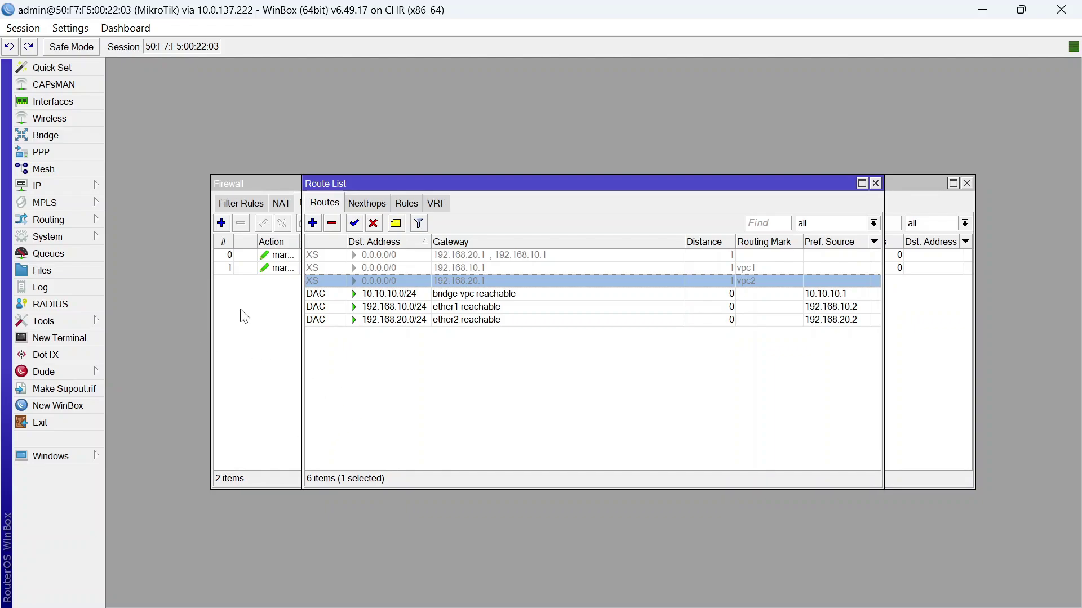
Add a default route via gateway 192.168.10.1 with routing mark mangle-isp-satu
{"action": "left_click", "coordinate": [313, 223]}
{"action": "left_click", "coordinate": [586, 260]}
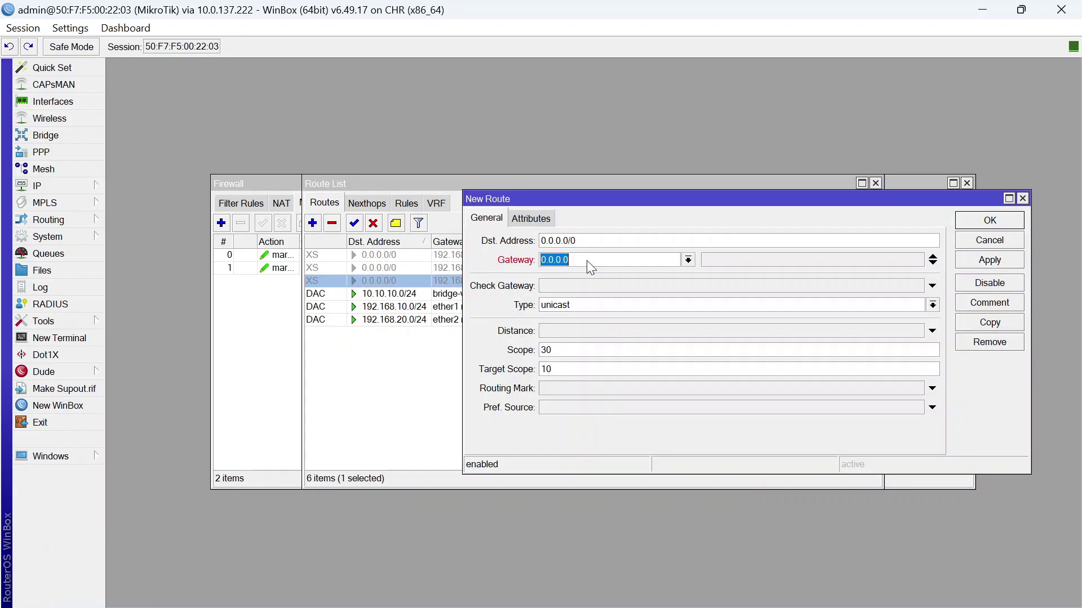
{"action": "type", "text": "192.168.10.1"}
{"action": "left_click", "coordinate": [581, 392]}
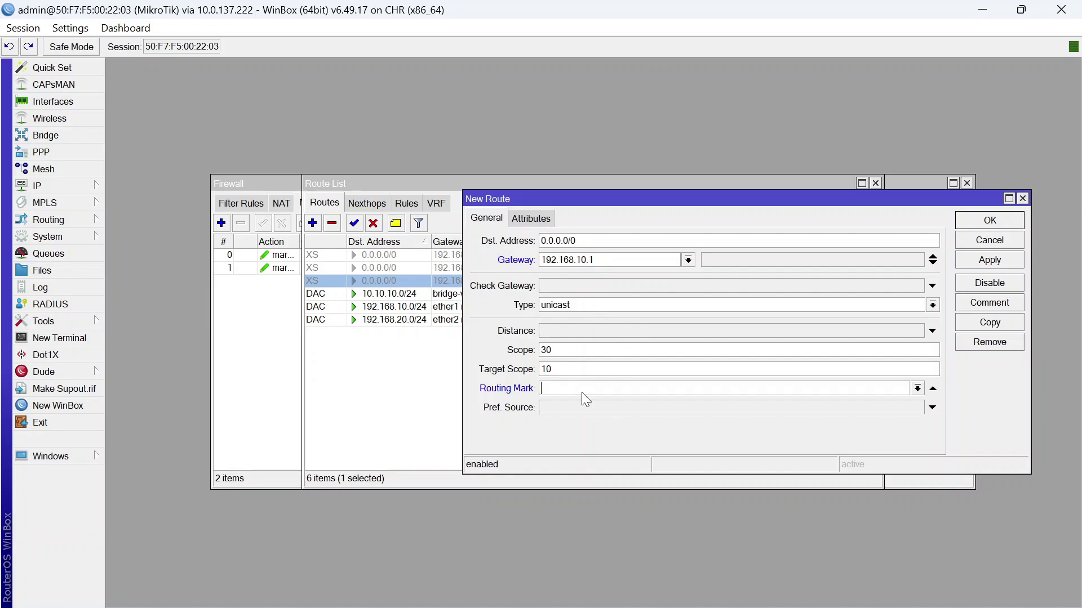
{"action": "left_click", "coordinate": [917, 388]}
{"action": "left_click", "coordinate": [686, 437]}
{"action": "left_click", "coordinate": [974, 261]}
Copy it as a default route via 192.168.20.1 with routing mark mangle-isp-dua
{"action": "left_click", "coordinate": [996, 325]}
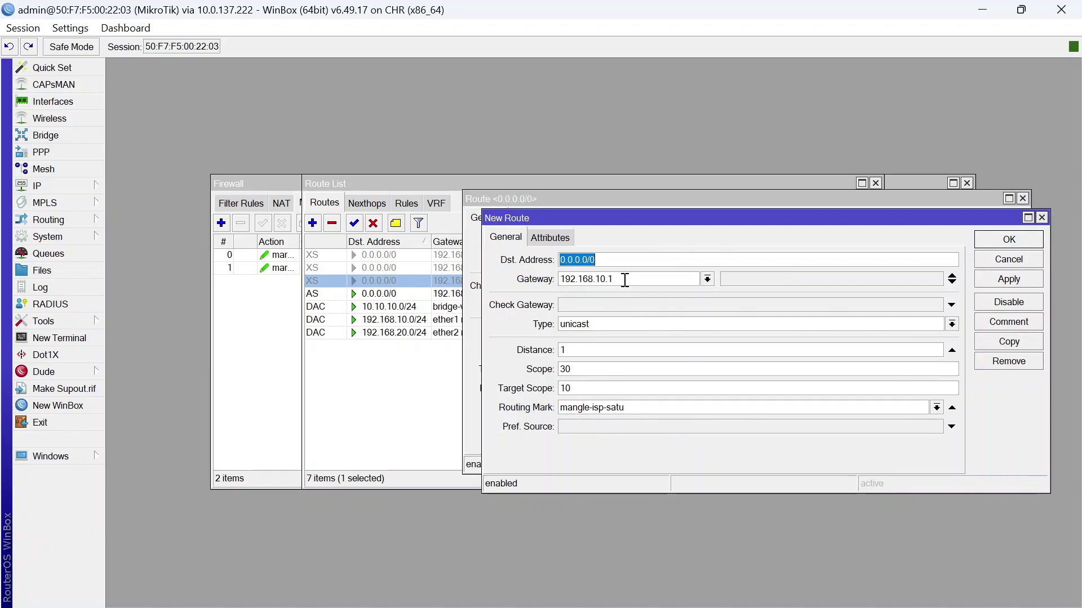
{"action": "left_click", "coordinate": [625, 280]}
{"action": "double_click", "coordinate": [624, 280]}
{"action": "left_click", "coordinate": [639, 276]}
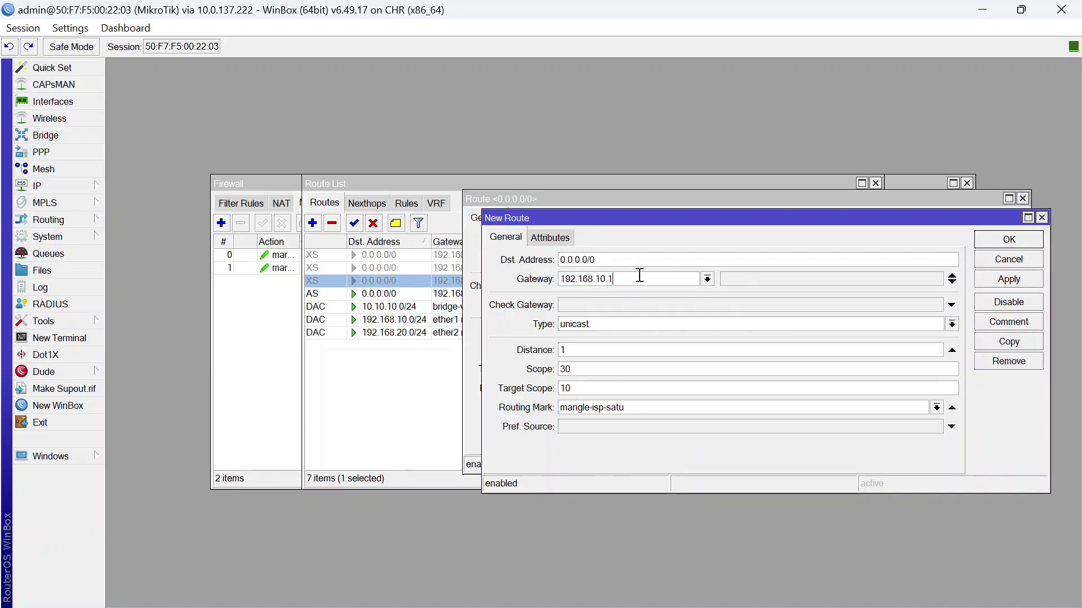
{"action": "key", "text": "Left"}
{"action": "key", "text": "Left"}
{"action": "key", "text": "Left"}
{"action": "key", "text": "BackSpace"}
{"action": "left_click", "coordinate": [936, 407]}
{"action": "left_click", "coordinate": [856, 468]}
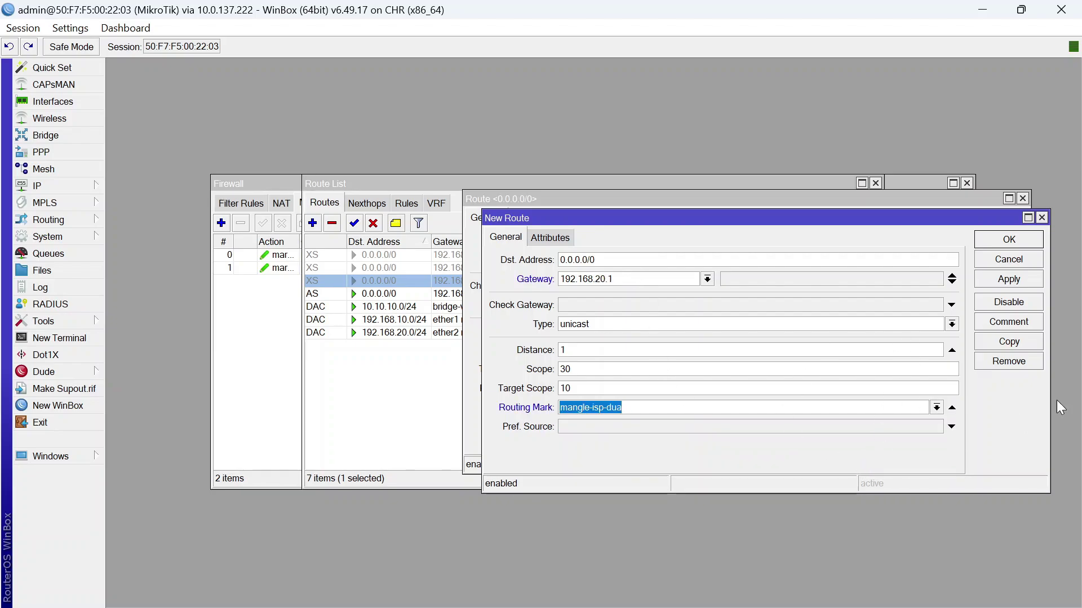
{"action": "left_click", "coordinate": [1010, 241]}
{"action": "left_click", "coordinate": [1007, 221]}
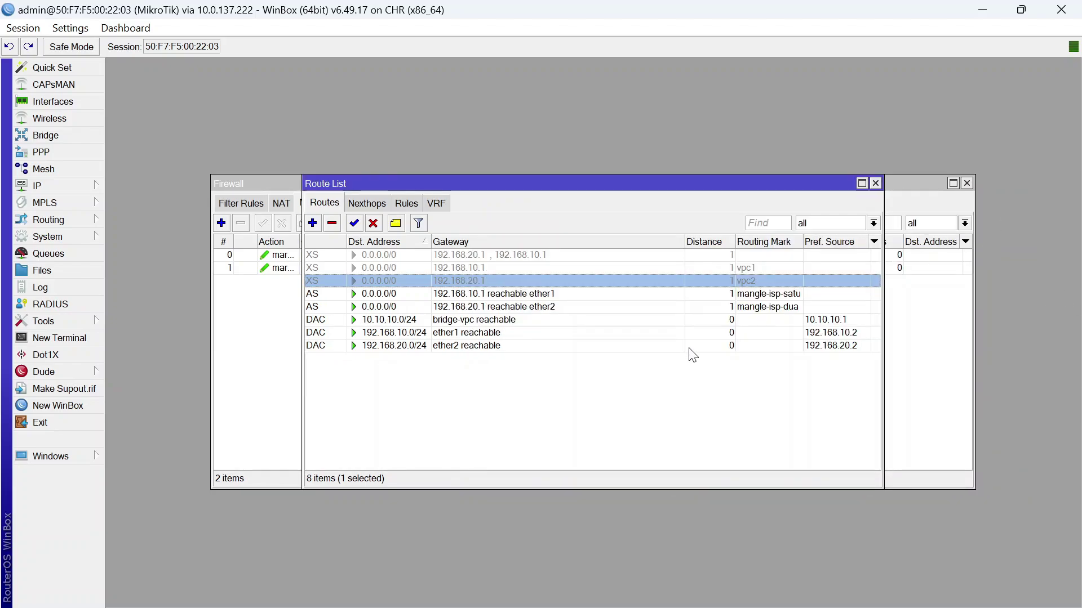
{"action": "left_click", "coordinate": [693, 355]}
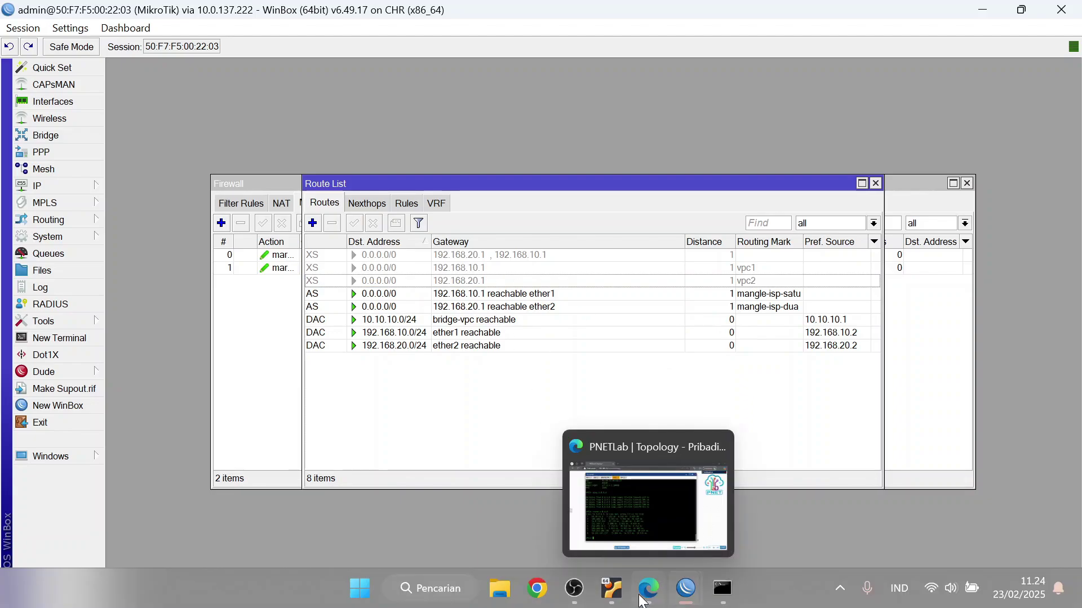
Re-ping and trace 8.8.8.8 from VPC1, confirming it exits via 192.168.10.1
{"action": "left_click", "coordinate": [643, 602]}
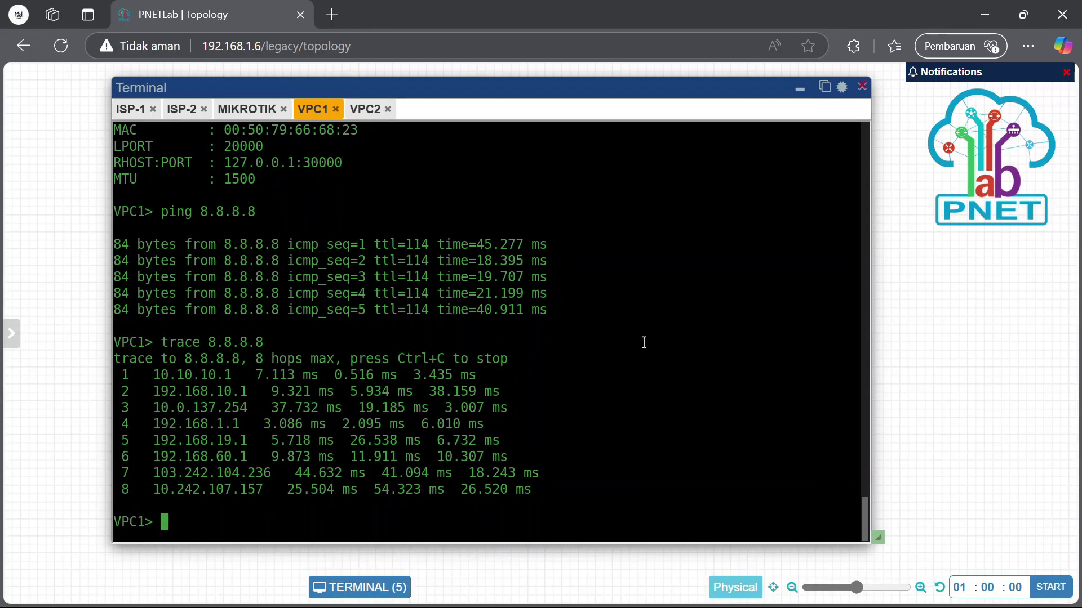
{"action": "key", "text": "Up"}
{"action": "key", "text": "Up"}
{"action": "key", "text": "Return"}
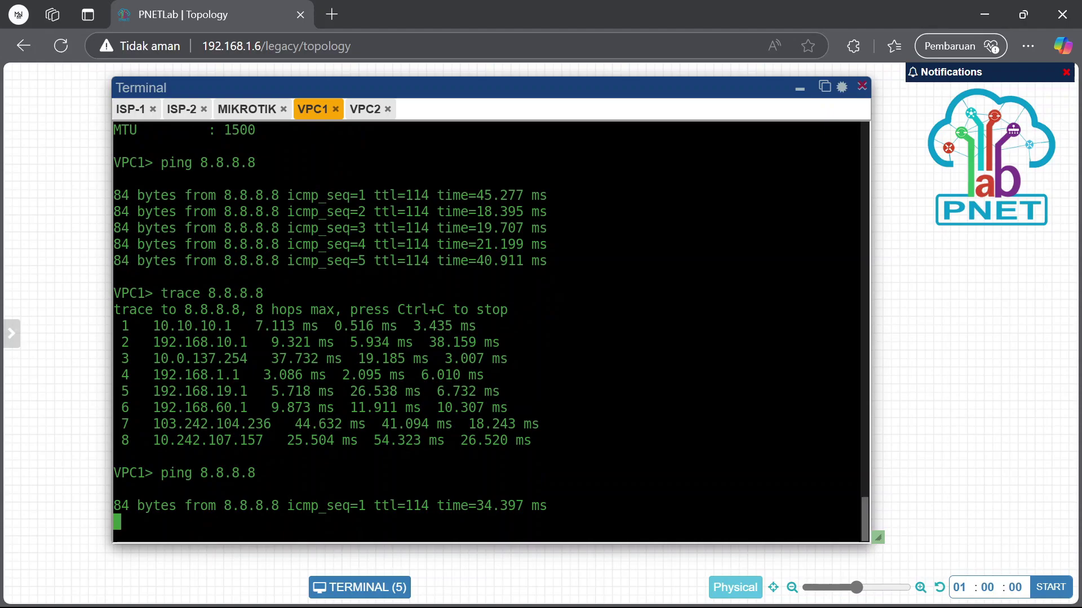
{"action": "key", "text": "ctrl+c"}
{"action": "key", "text": "Up"}
{"action": "key", "text": "Up"}
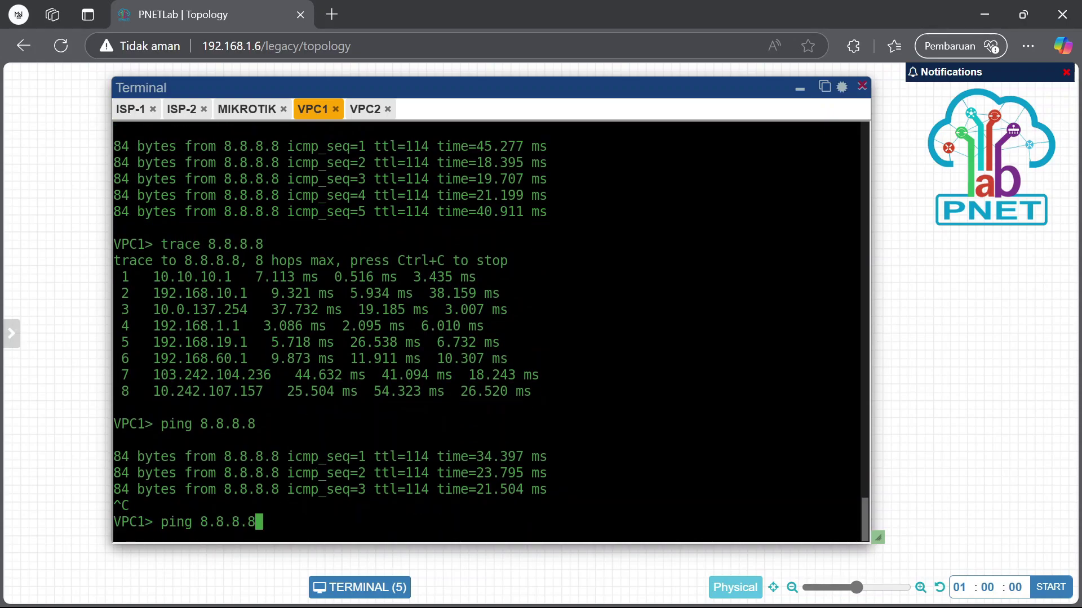
{"action": "key", "text": "Return"}
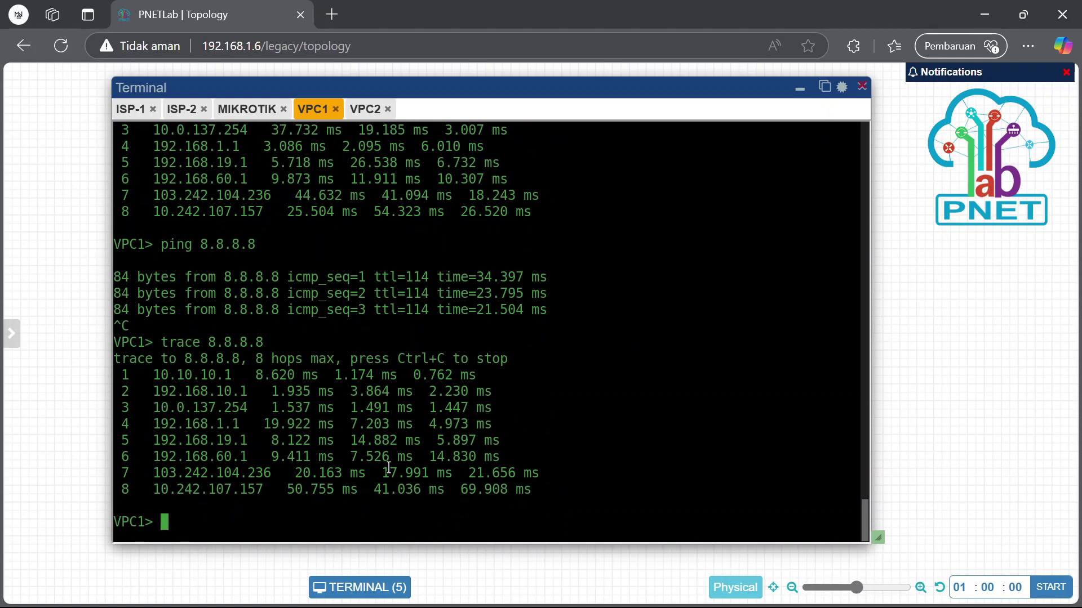
{"action": "left_click_drag", "start_coordinate": [147, 392], "coordinate": [218, 392]}
Re-ping and trace 8.8.8.8 from VPC2, confirming hop 2 is 192.168.20.1
{"action": "left_click", "coordinate": [370, 109]}
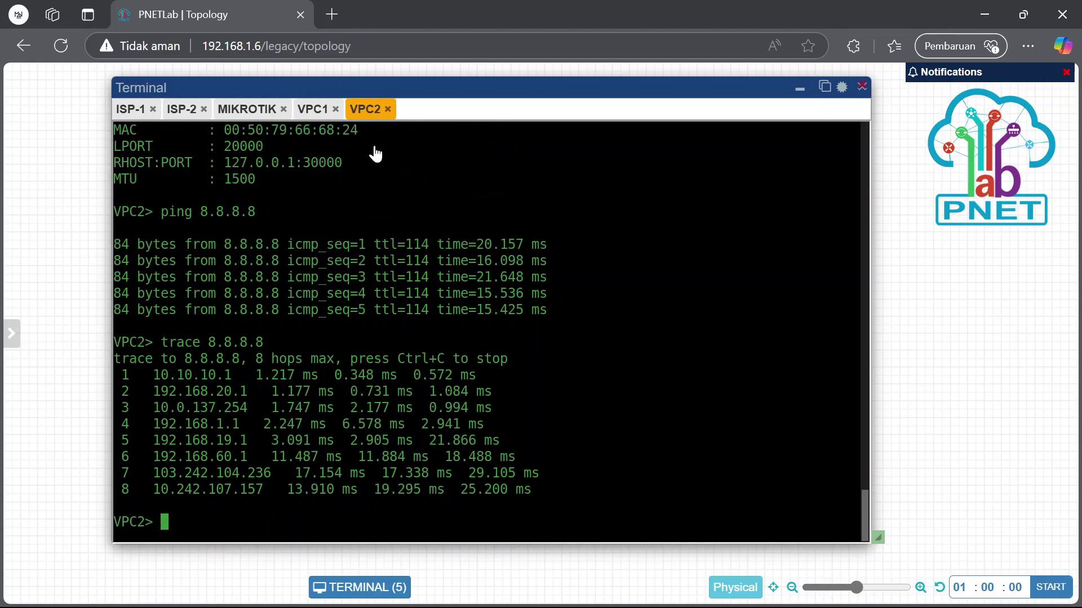
{"action": "left_click", "coordinate": [437, 343]}
{"action": "key", "text": "Up"}
{"action": "key", "text": "Up"}
{"action": "key", "text": "Return"}
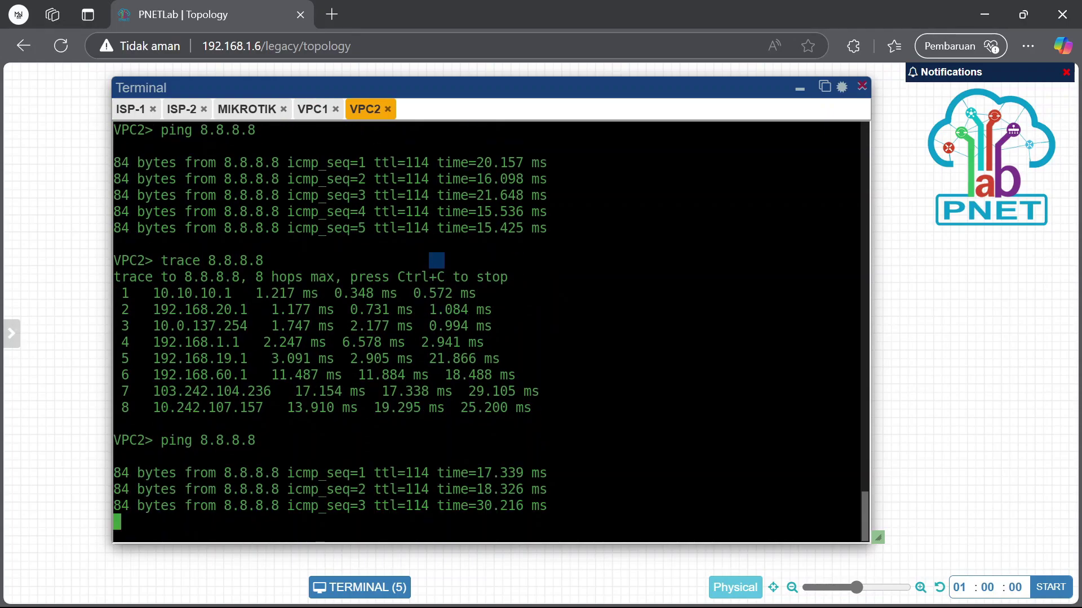
{"action": "key", "text": "ctrl+c"}
{"action": "key", "text": "Up"}
{"action": "key", "text": "Up"}
{"action": "key", "text": "Return"}
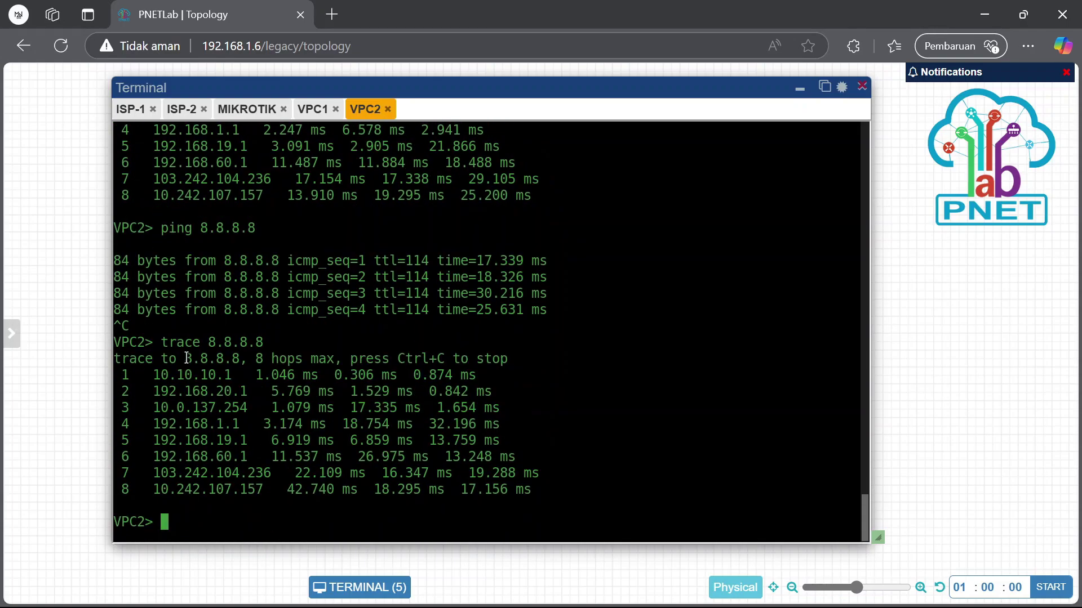
{"action": "left_click_drag", "start_coordinate": [145, 391], "coordinate": [256, 393]}
{"action": "left_click", "coordinate": [312, 108]}
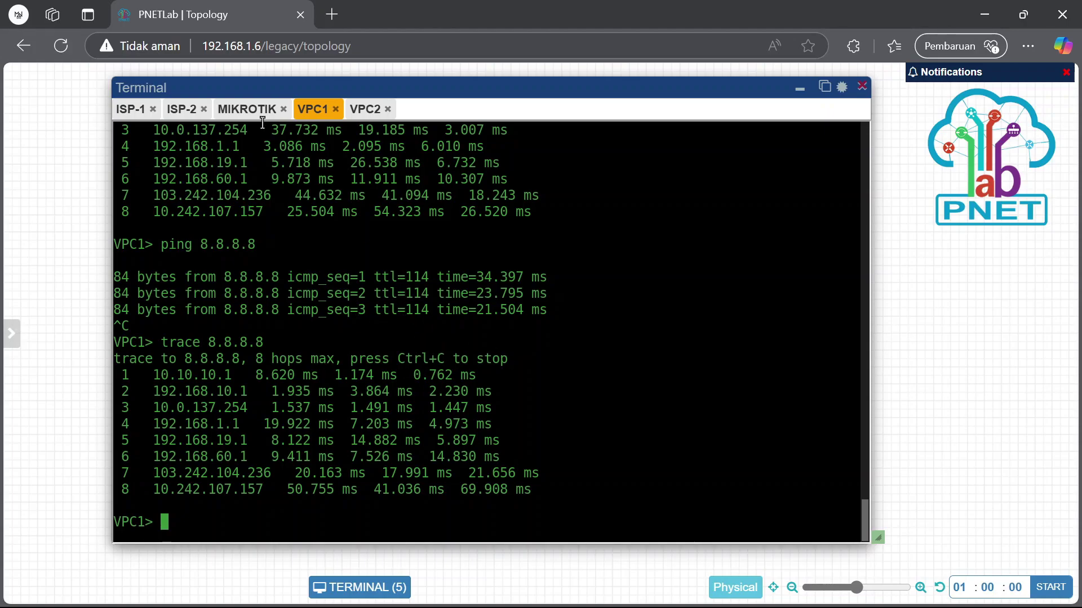
Add a text box to the right of the topology and enlarge it
{"action": "left_click", "coordinate": [800, 88]}
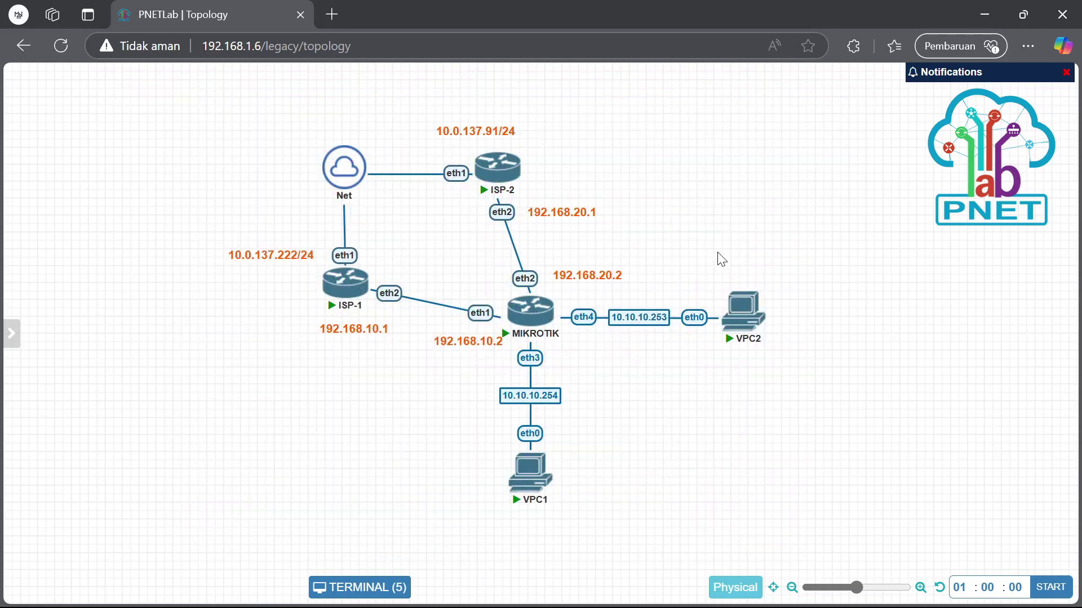
{"action": "right_click", "coordinate": [707, 163]}
{"action": "left_click", "coordinate": [780, 274]}
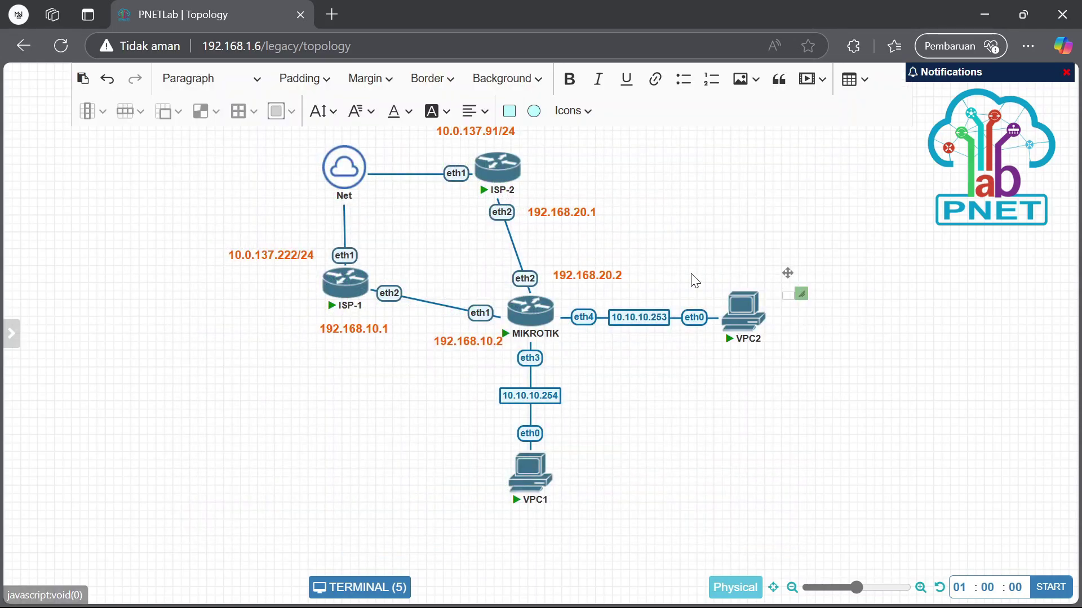
{"action": "left_click_drag", "start_coordinate": [788, 273], "coordinate": [756, 173]}
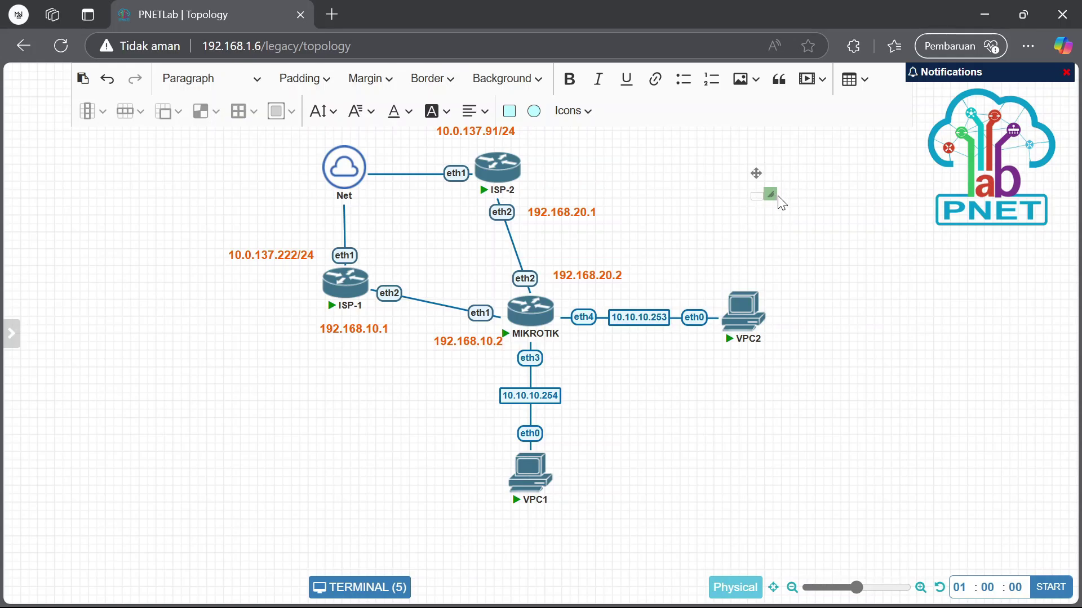
{"action": "left_click_drag", "start_coordinate": [771, 196], "coordinate": [850, 235]}
Enter the lines LOAD BALANCE ECMP, LOAD BALANCE ROUTE RULES and LOAD BALANCE MANGLE
{"action": "left_click", "coordinate": [815, 216]}
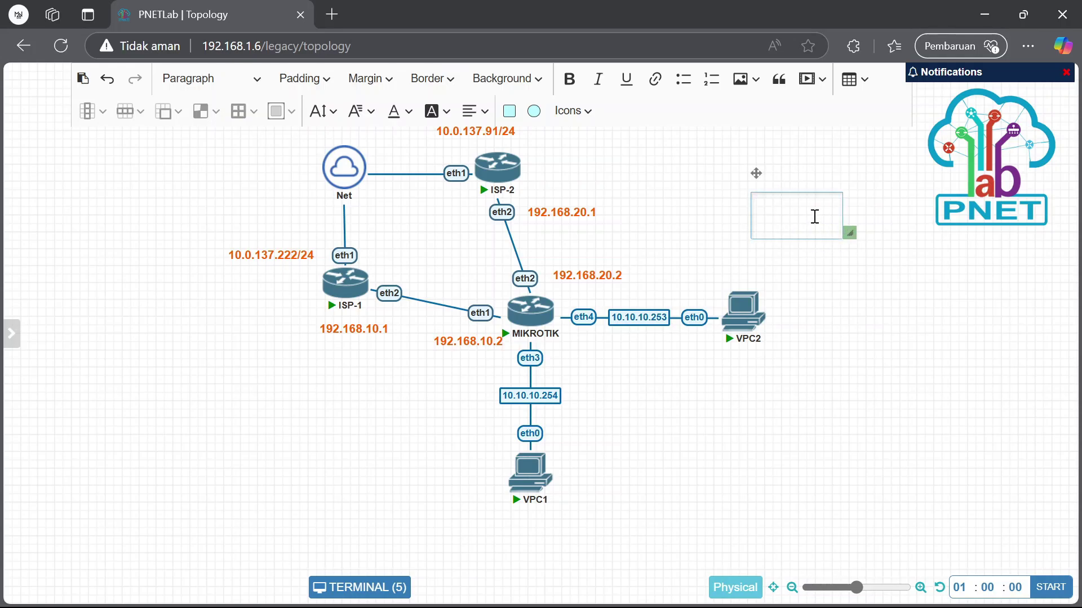
{"action": "type", "text": "LOAD BALANCE"}
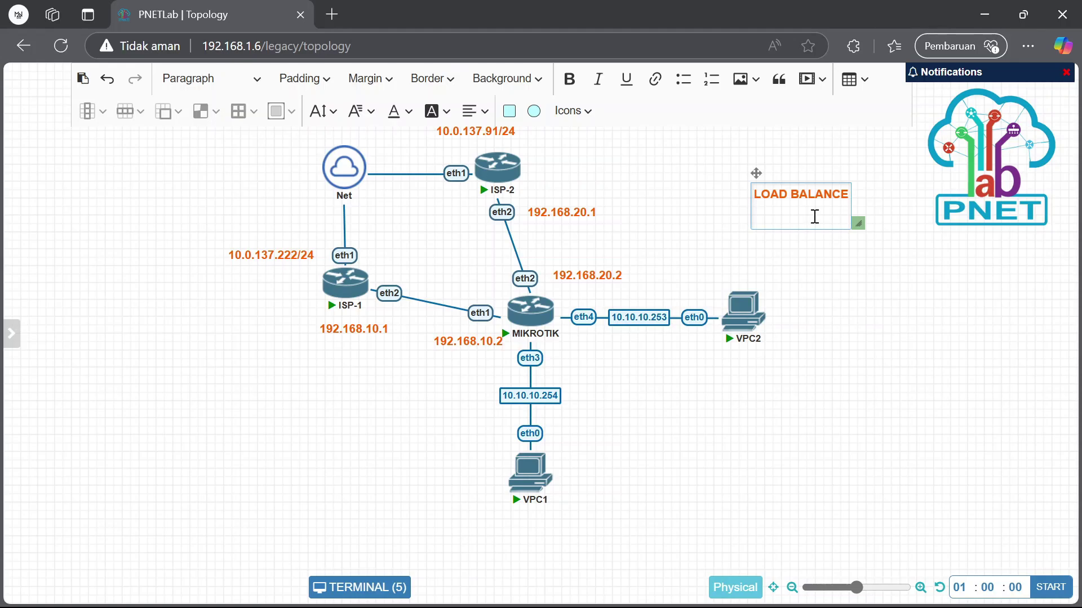
{"action": "type", "text": "LOAD BALANCE"}
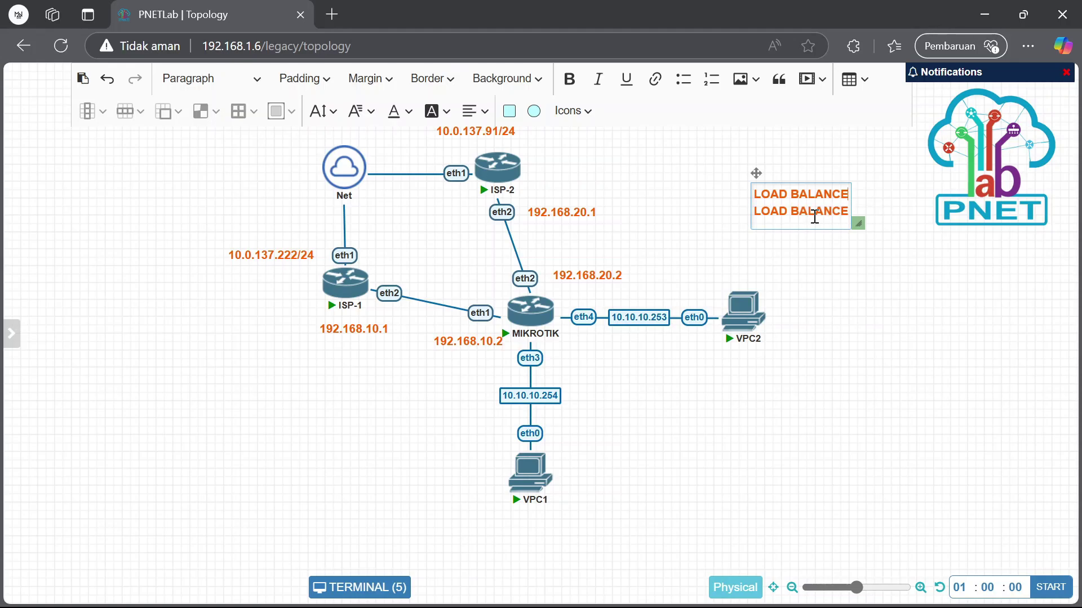
{"action": "type", "text": " ECMP LOAD"}
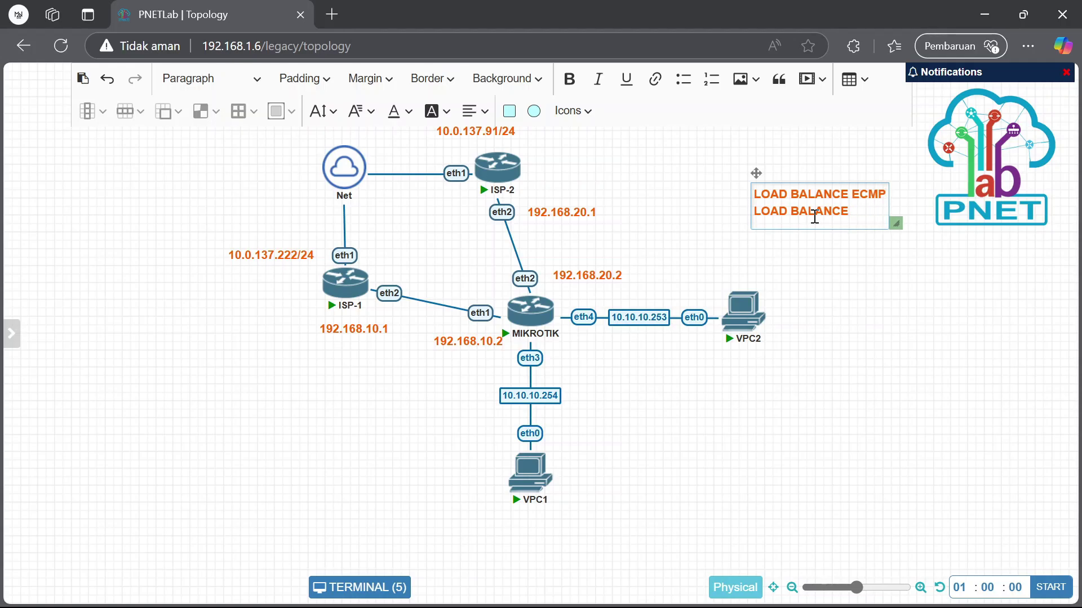
{"action": "type", "text": " BALANCE ROUTE RU"}
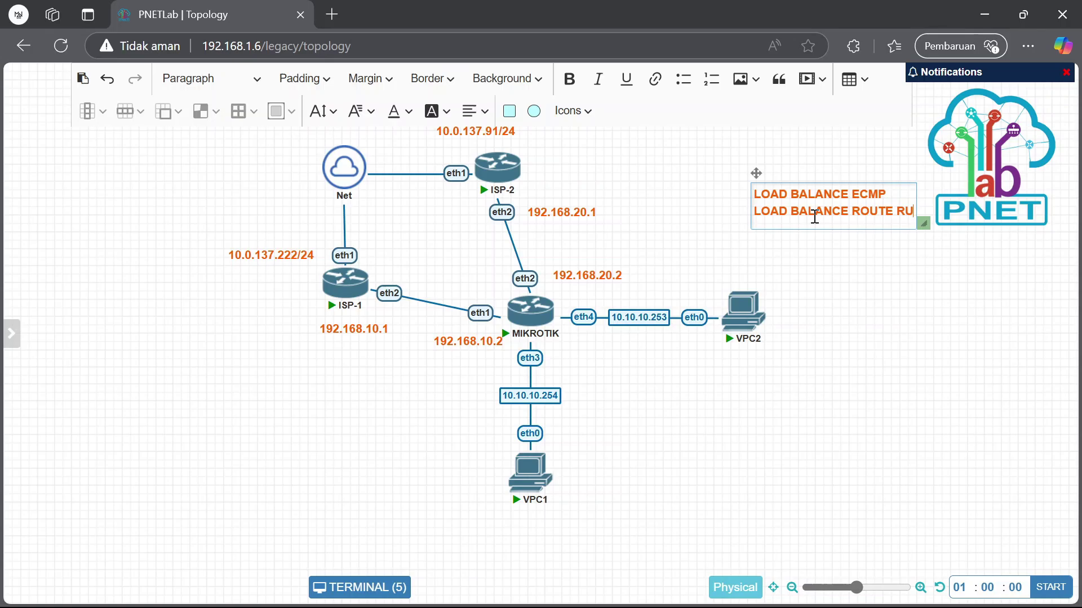
{"action": "type", "text": "LES"}
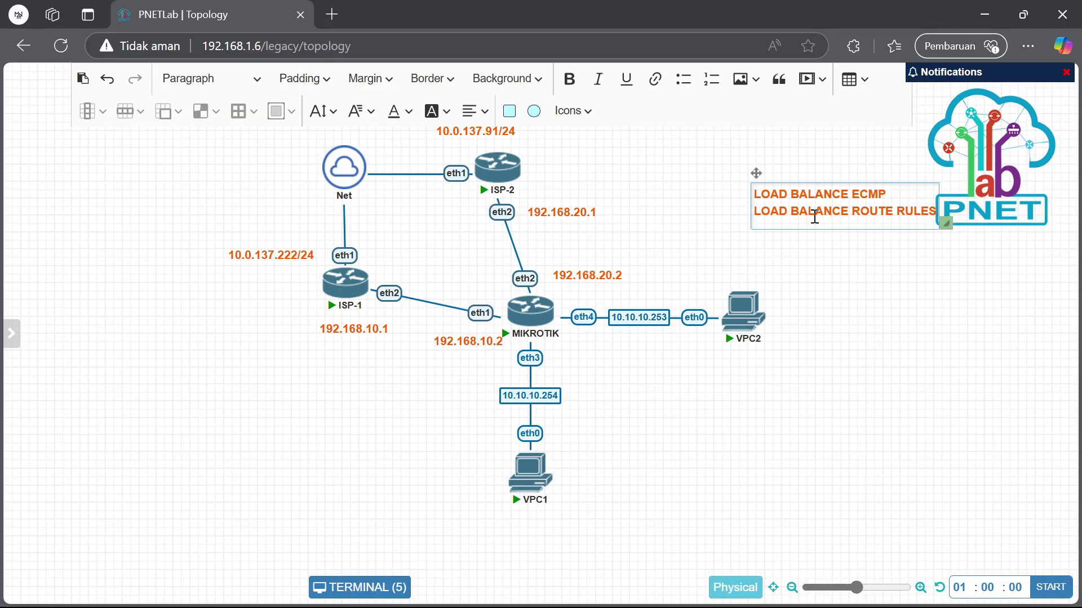
{"action": "key", "text": "Return"}
{"action": "type", "text": "LOAD"}
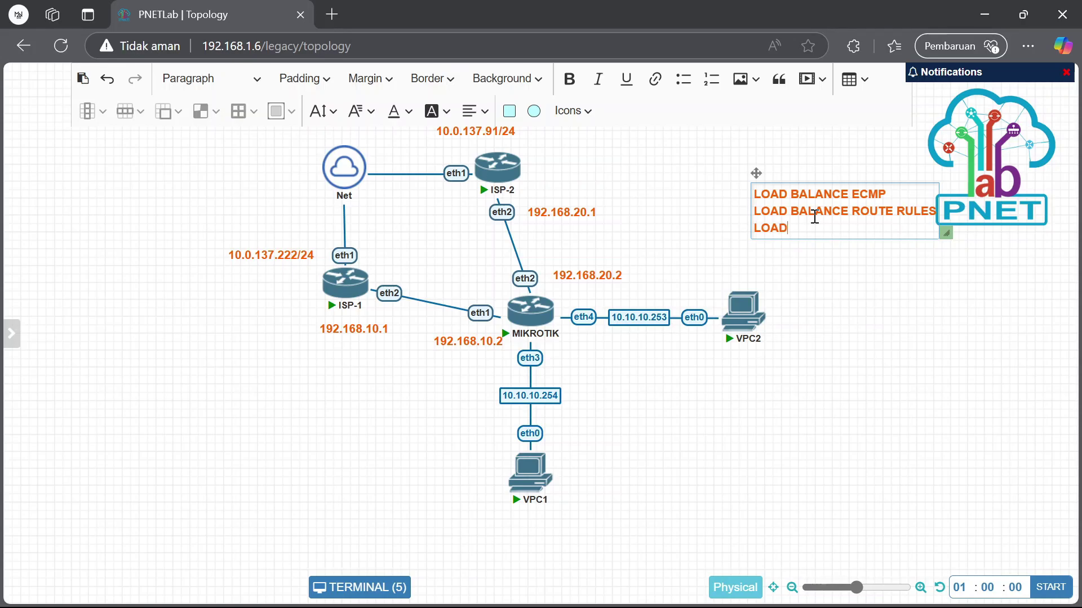
{"action": "type", "text": " BALANCE MANGLE"}
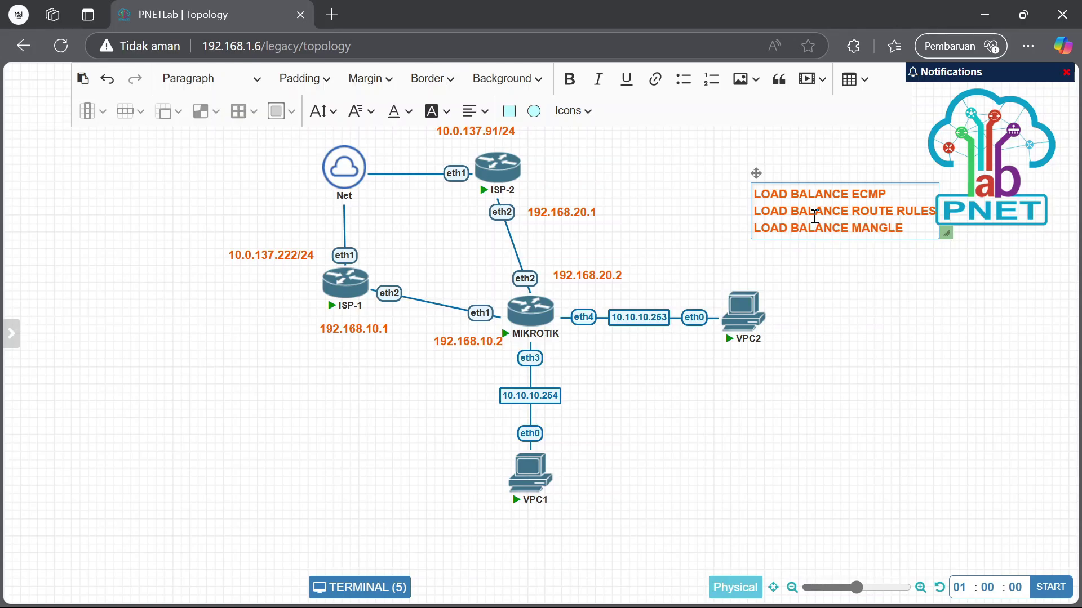
{"action": "left_click", "coordinate": [732, 276]}
Move the load-balance note left and up into its final position
{"action": "left_click_drag", "start_coordinate": [944, 212], "coordinate": [867, 202]}
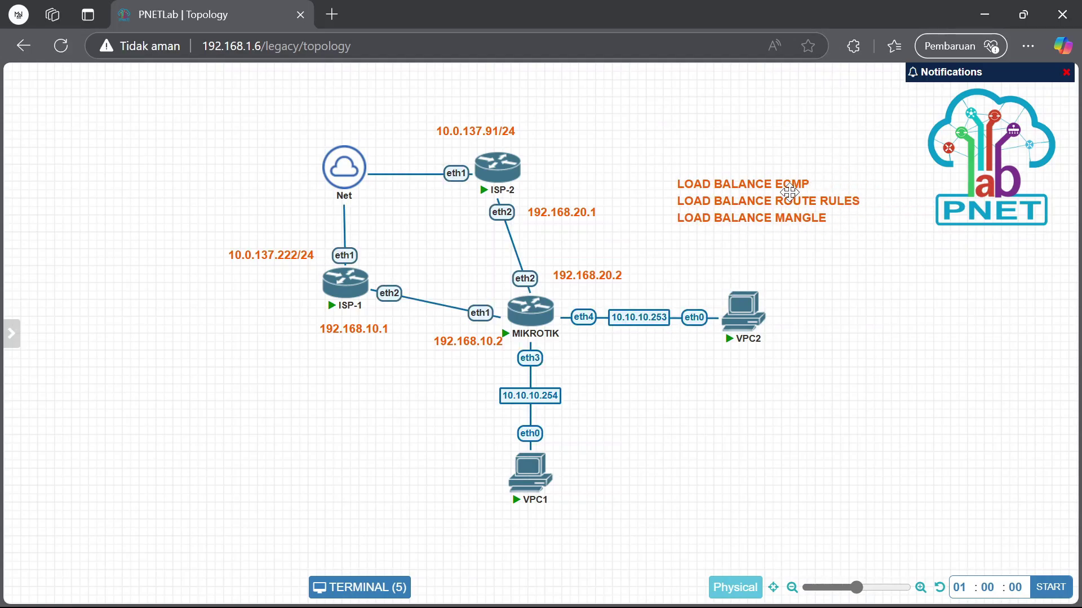
{"action": "right_click", "coordinate": [819, 186]}
{"action": "left_click", "coordinate": [806, 290]}
{"action": "double_click", "coordinate": [811, 219]}
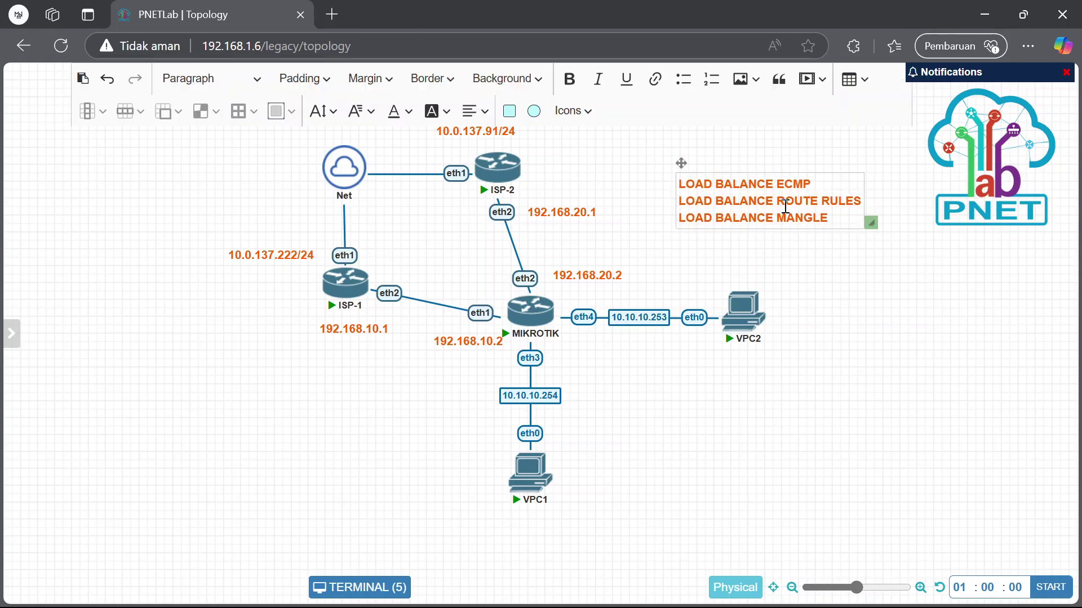
{"action": "left_click_drag", "start_coordinate": [681, 163], "coordinate": [646, 156]}
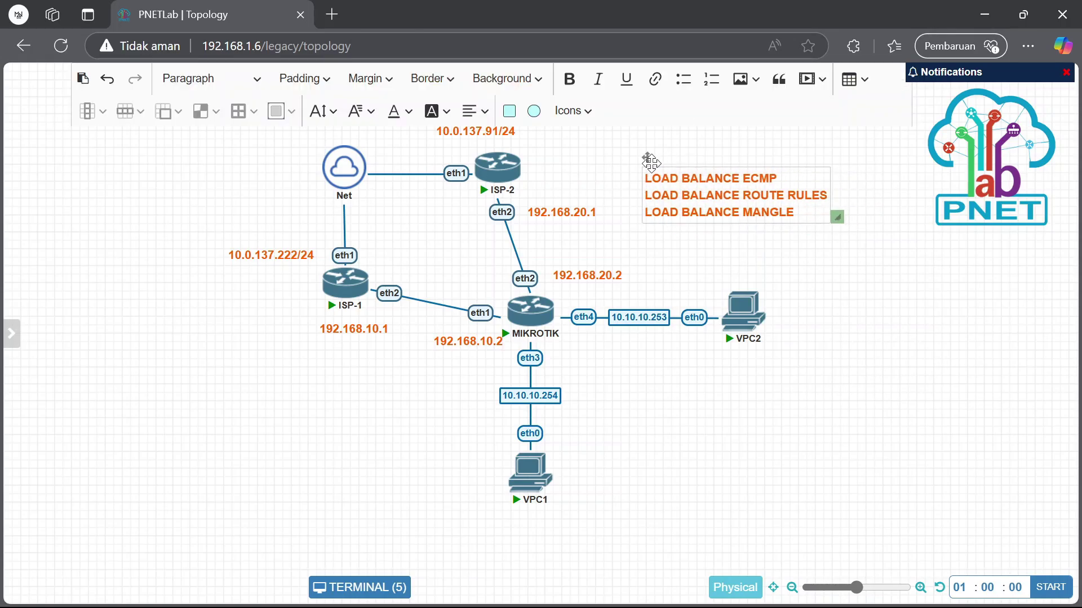
Insert check-mark icons into the note, then delete the misplaced extra check marks
{"action": "left_click", "coordinate": [572, 110]}
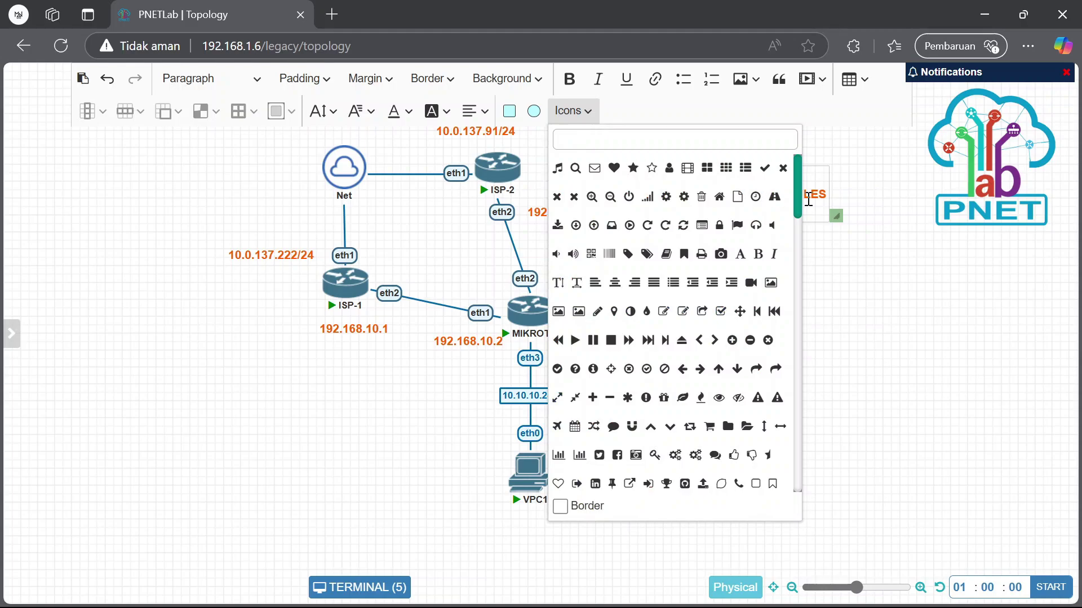
{"action": "left_click", "coordinate": [721, 141]}
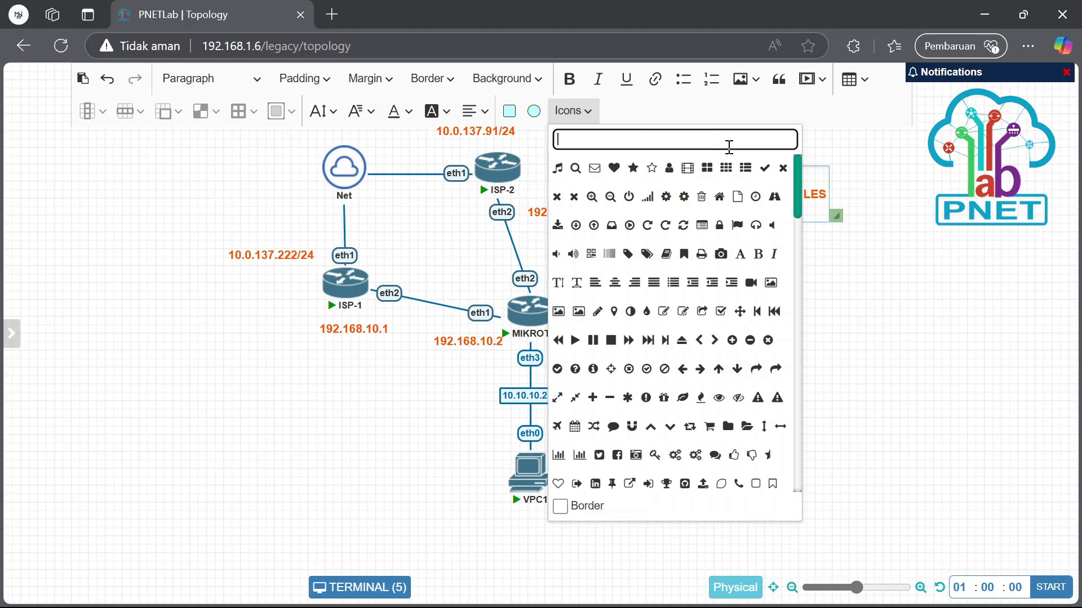
{"action": "left_click", "coordinate": [764, 168]}
{"action": "left_click", "coordinate": [845, 141]}
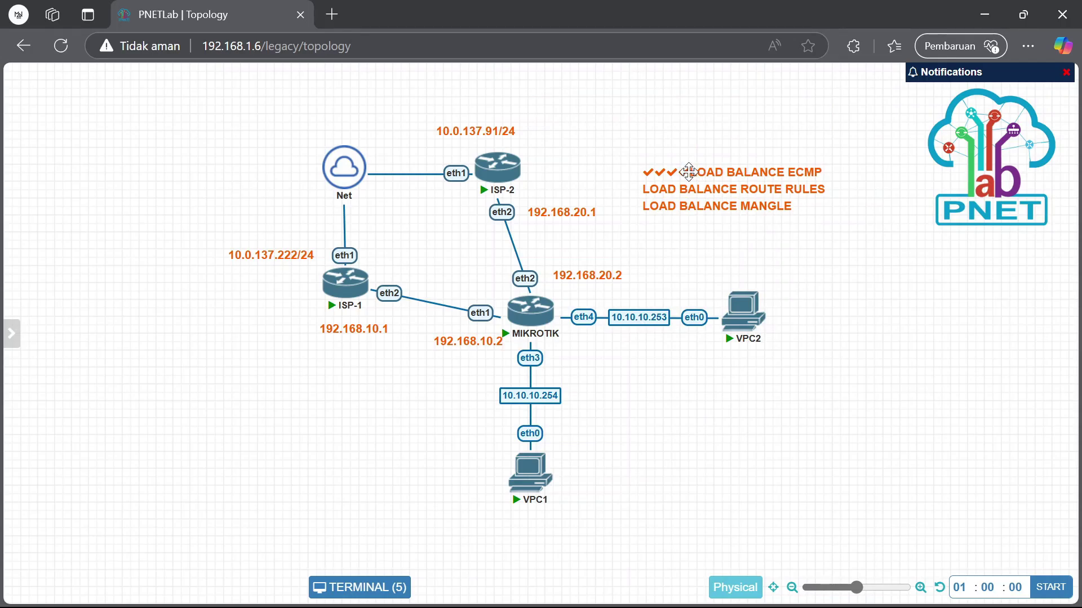
{"action": "double_click", "coordinate": [706, 193]}
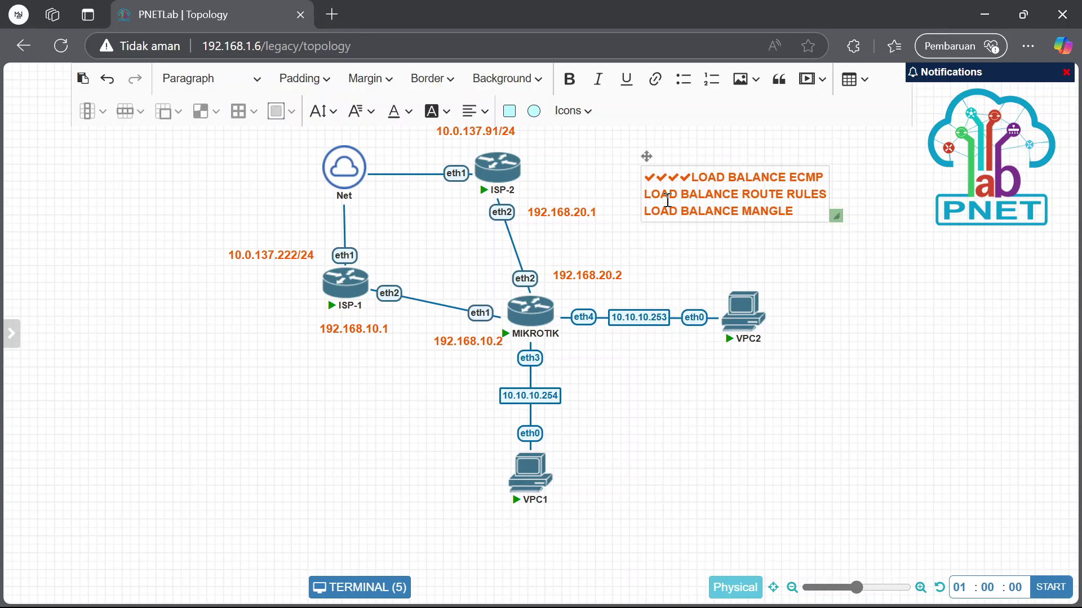
{"action": "left_click", "coordinate": [696, 177]}
{"action": "key", "text": "BackSpace"}
{"action": "key", "text": "BackSpace"}
{"action": "key", "text": "BackSpace"}
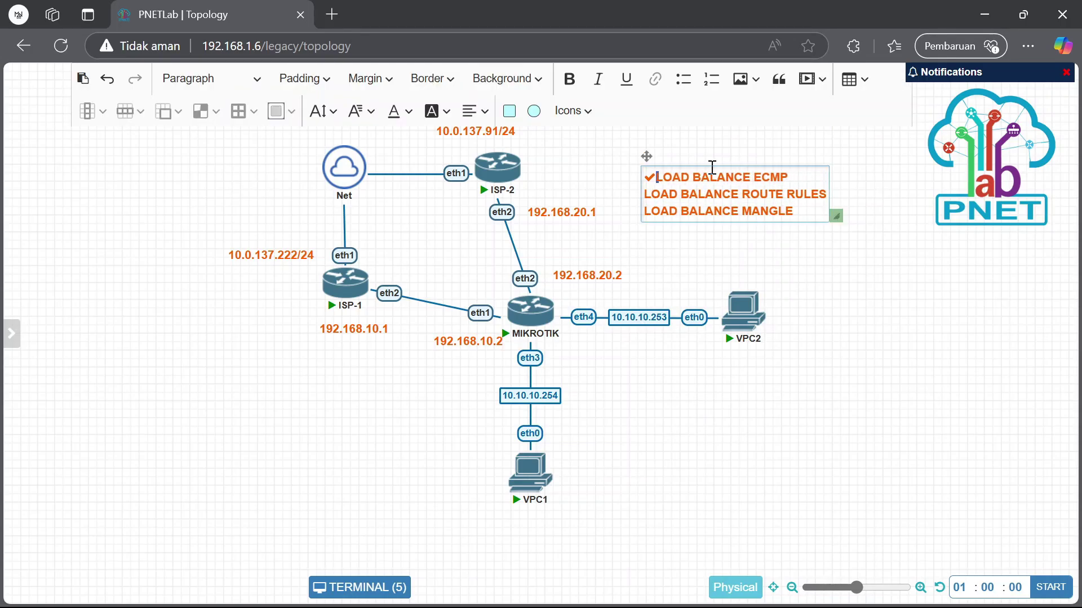
{"action": "key", "text": "BackSpace"}
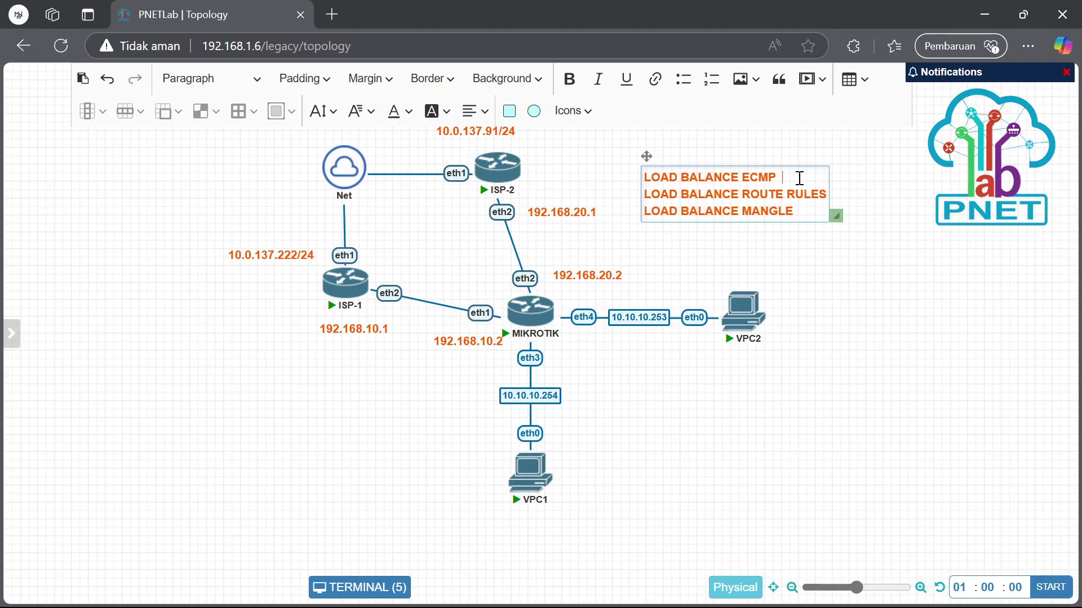
Append a check mark to the LOAD BALANCE ECMP, ROUTE RULES and LOAD BALANCE MANGLE lines
{"action": "left_click", "coordinate": [572, 111]}
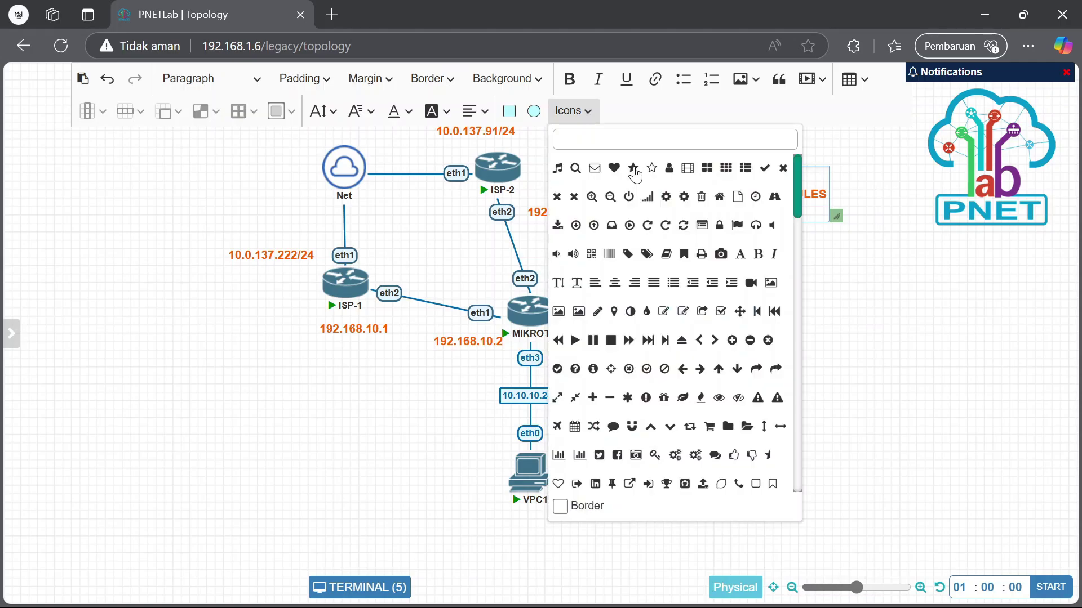
{"action": "left_click", "coordinate": [764, 169]}
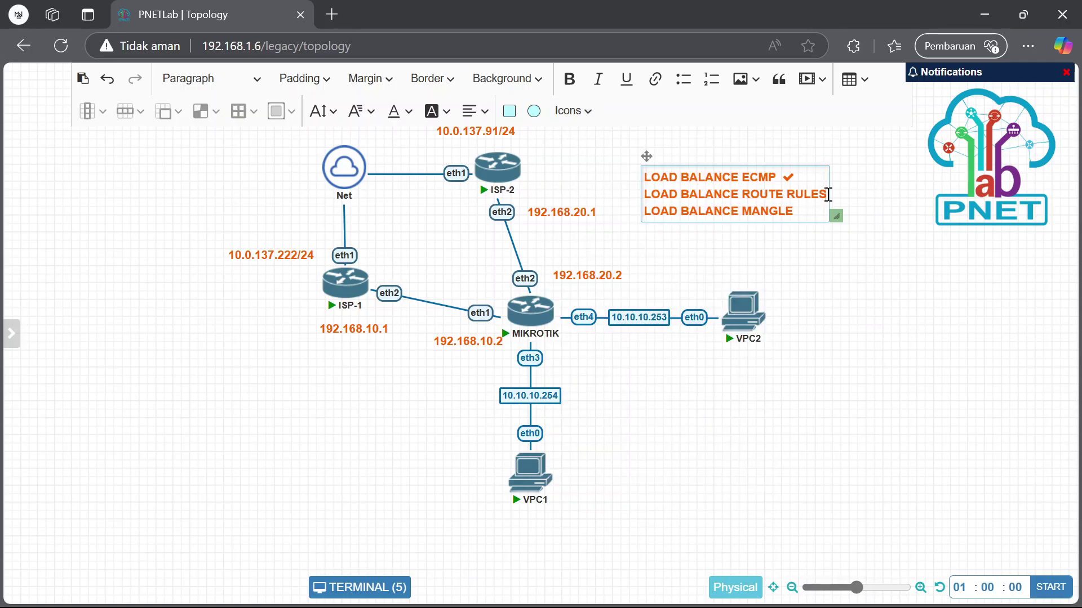
{"action": "left_click", "coordinate": [827, 194]}
{"action": "left_click", "coordinate": [572, 111]}
{"action": "left_click", "coordinate": [765, 169]}
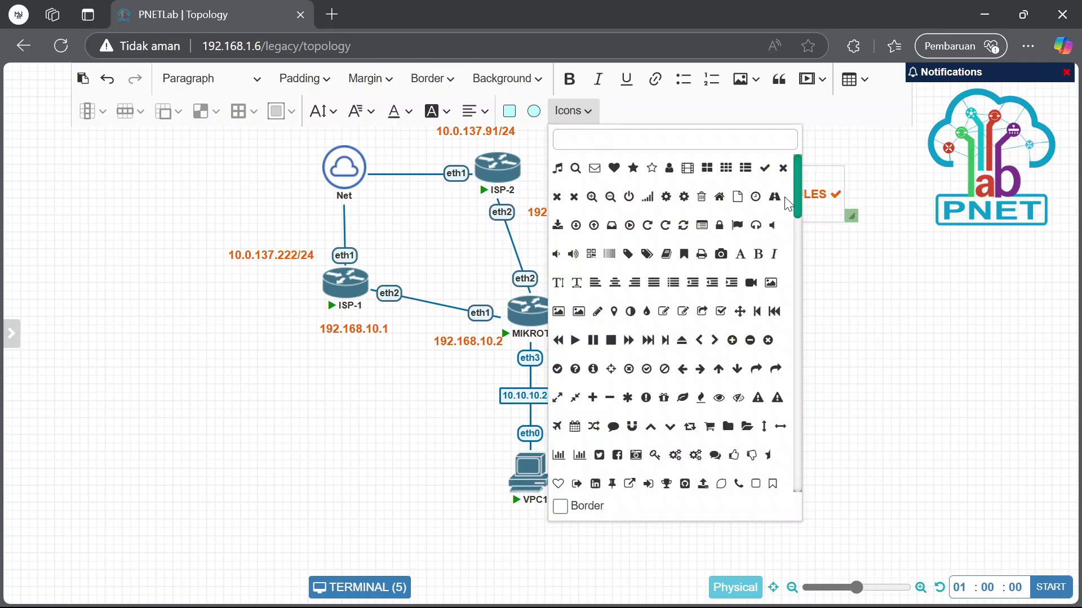
{"action": "left_click", "coordinate": [820, 211]}
{"action": "left_click", "coordinate": [571, 111]}
{"action": "left_click", "coordinate": [765, 169]}
{"action": "left_click", "coordinate": [845, 273]}
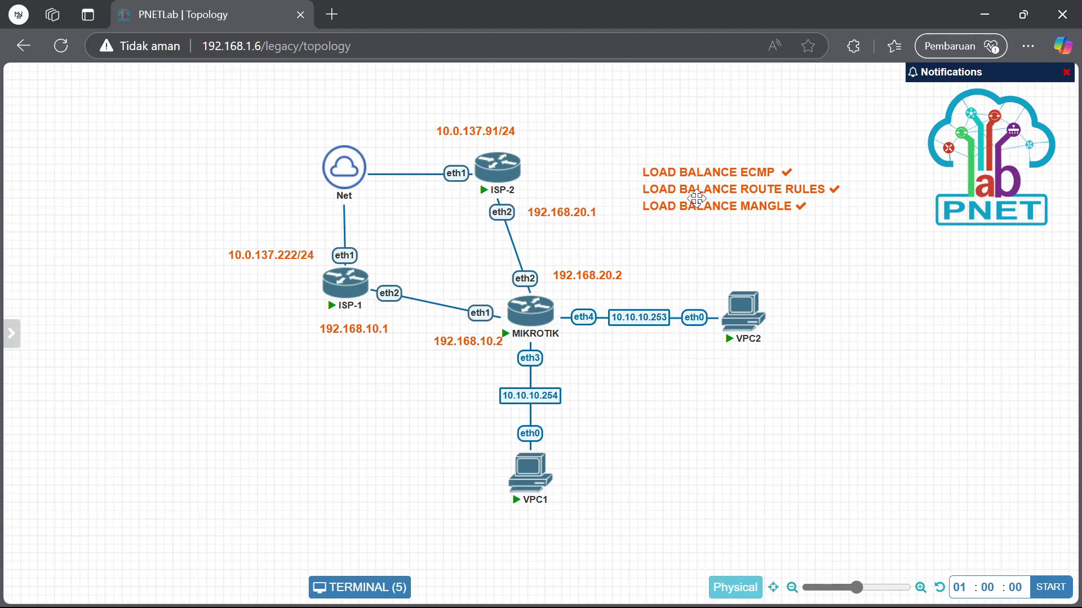